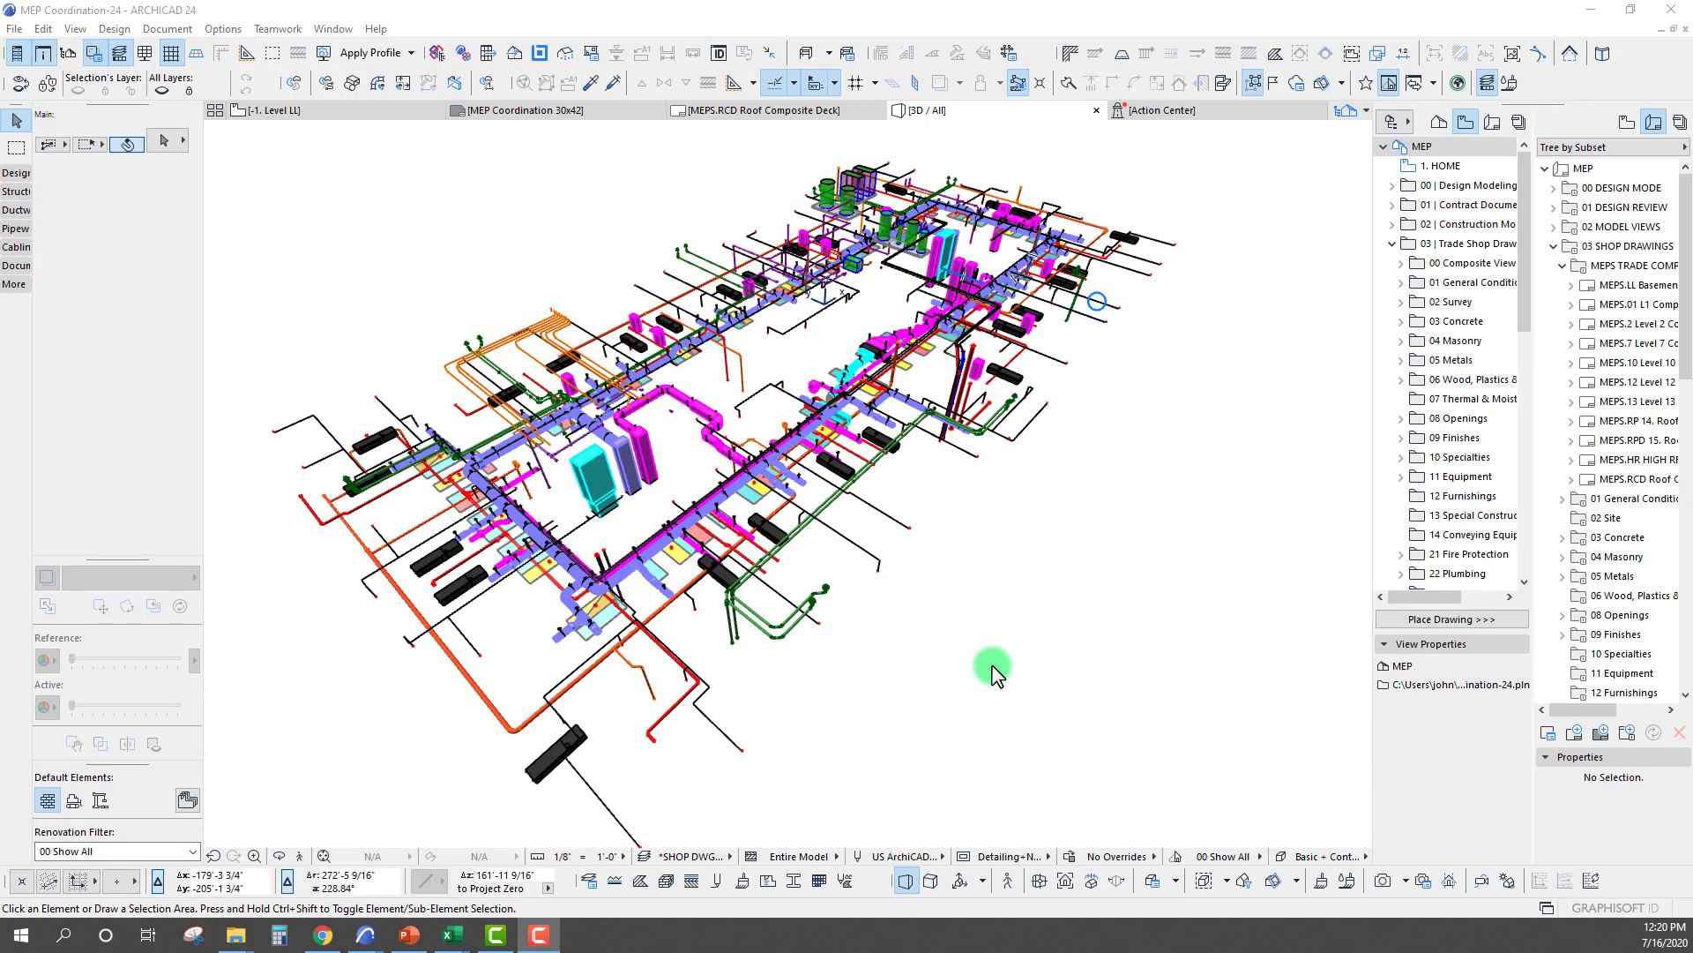
Orbit the 3D MEP coordination model to view it from several angles, including a low flat view
click(1010, 640)
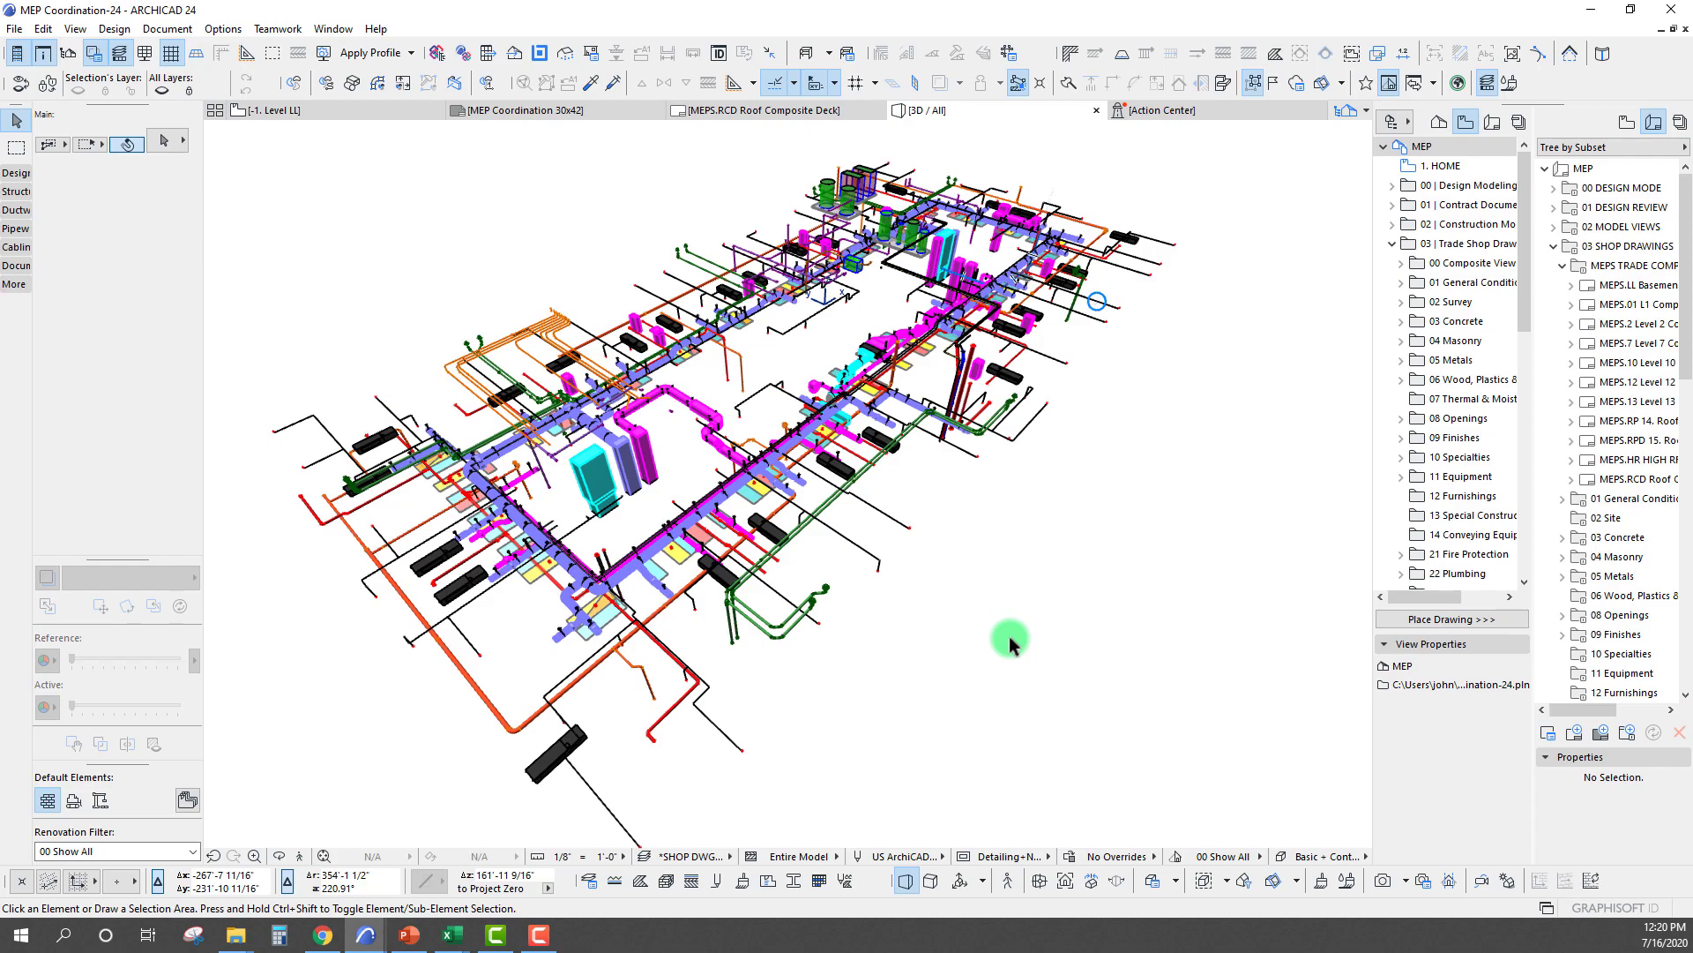
shift+middle_drag(1009, 636, 1013, 643)
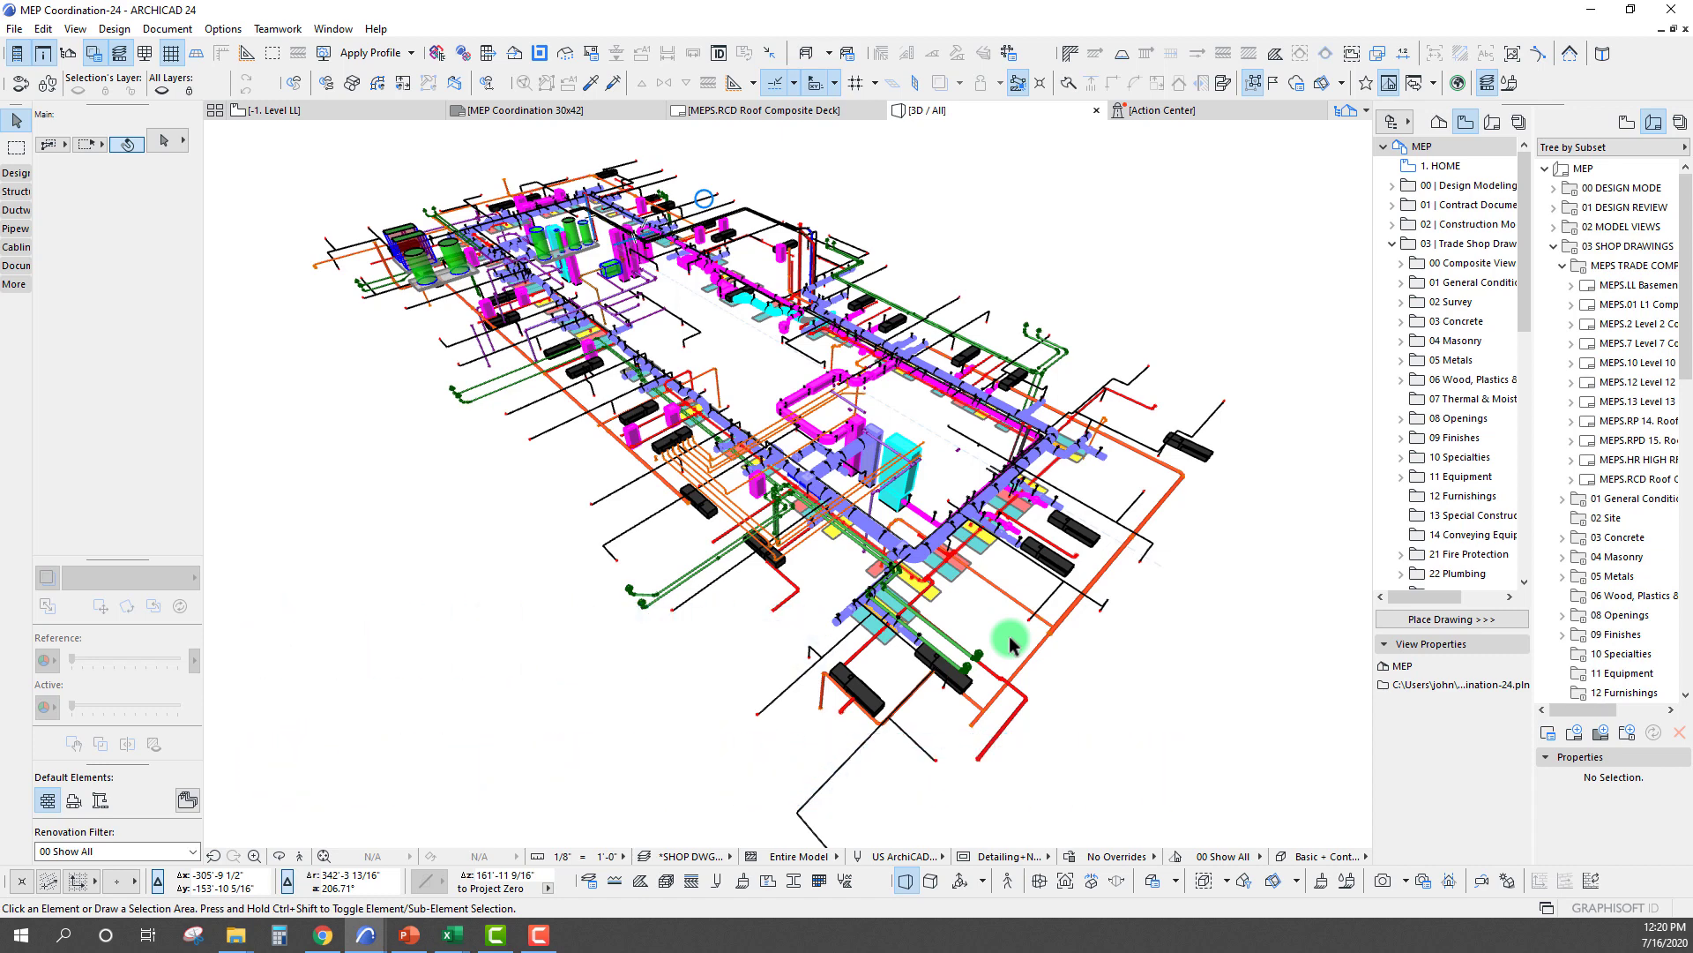
mouse_move(1010, 644)
shift+middle_down()
mouse_move(778, 580)
mouse_move(601, 667)
mouse_move(625, 678)
shift+middle_up()
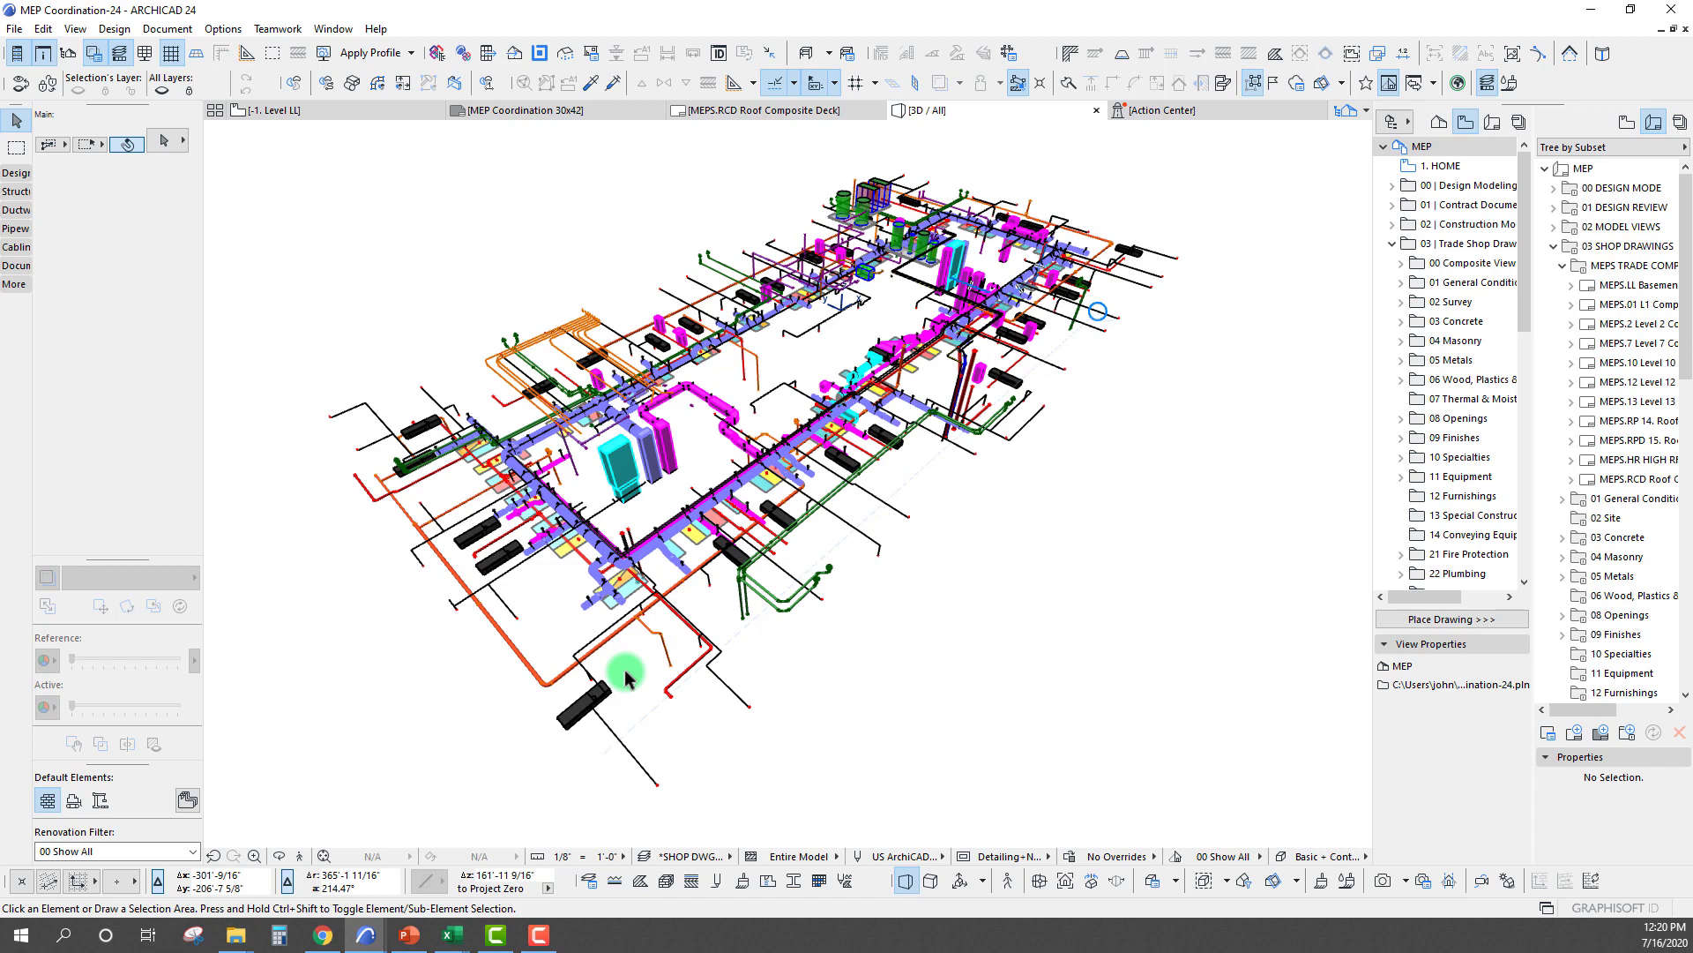
shift+middle_drag(784, 526, 800, 562)
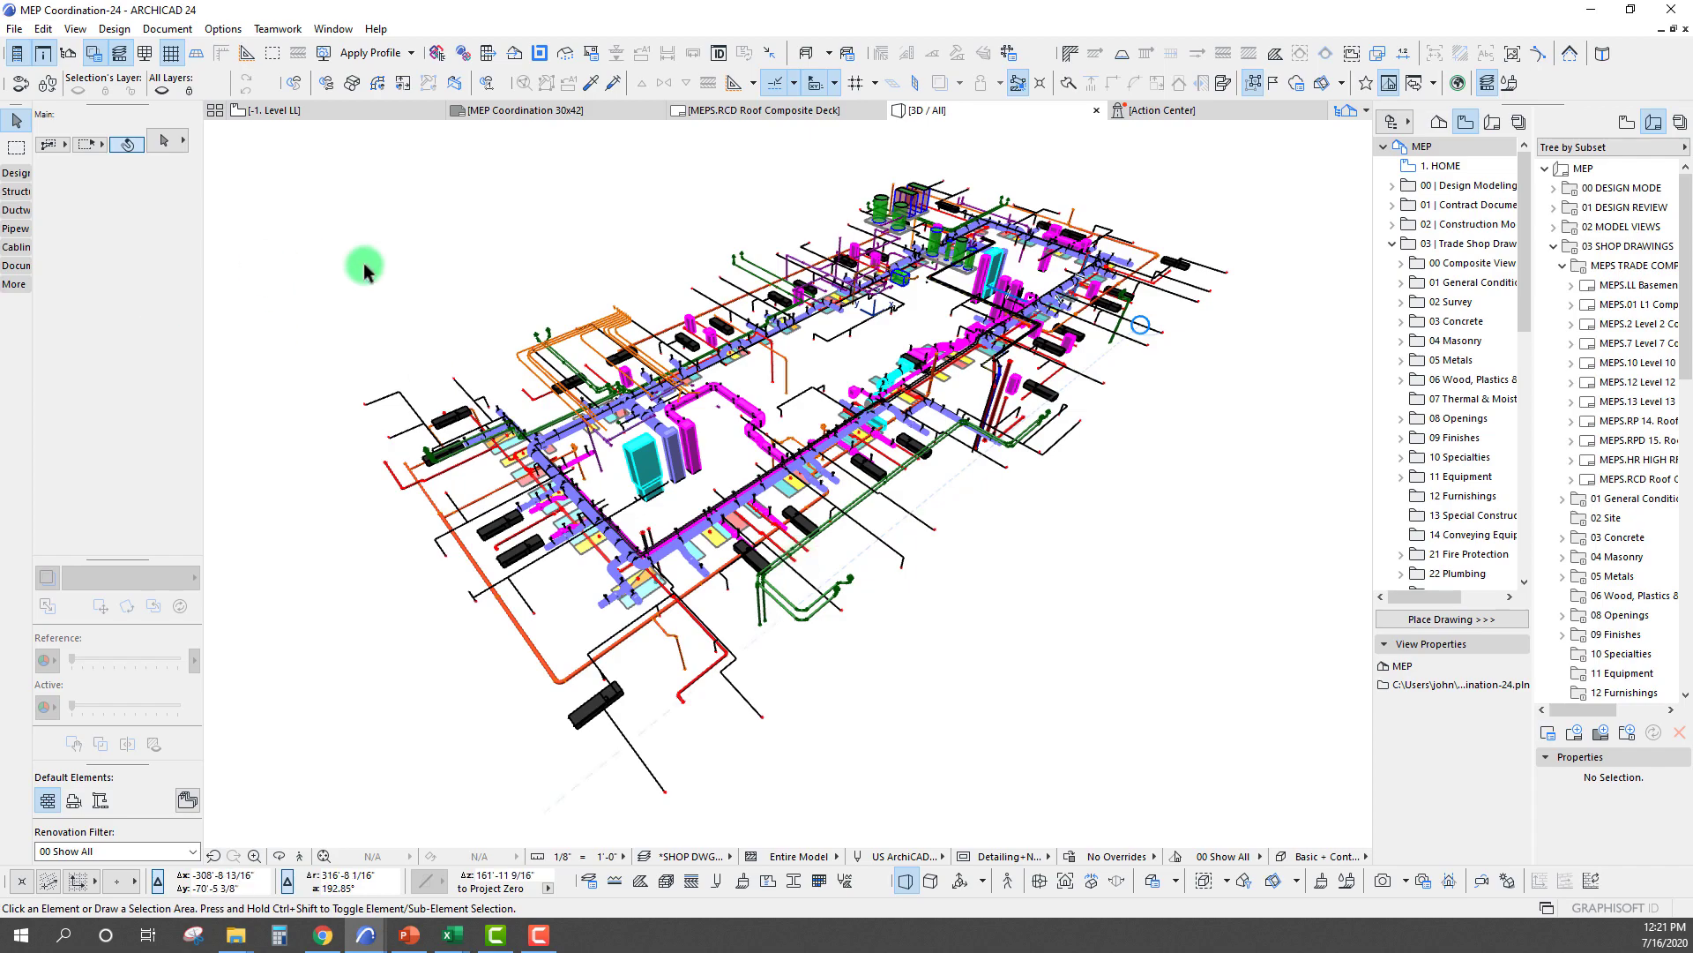
mouse_move(393, 265)
shift+middle_down()
mouse_move(616, 310)
mouse_move(562, 397)
shift+middle_up()
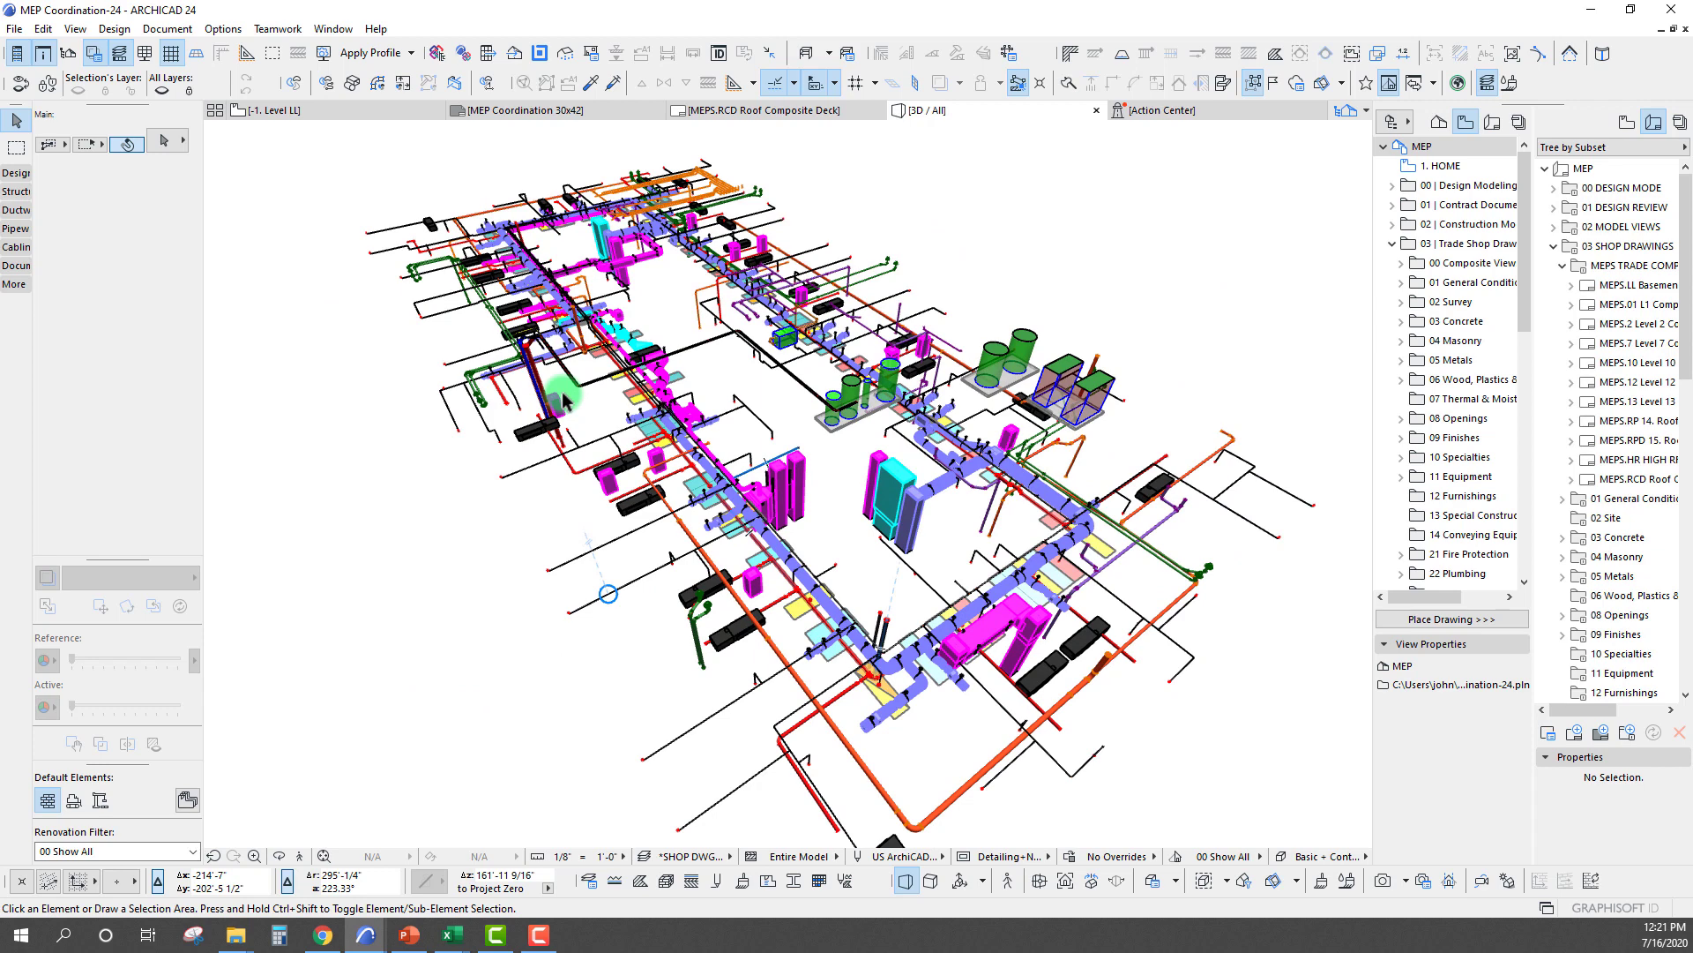
Minimize the coordination model and restore the MEP Academy project on its welcome layout
click(1572, 11)
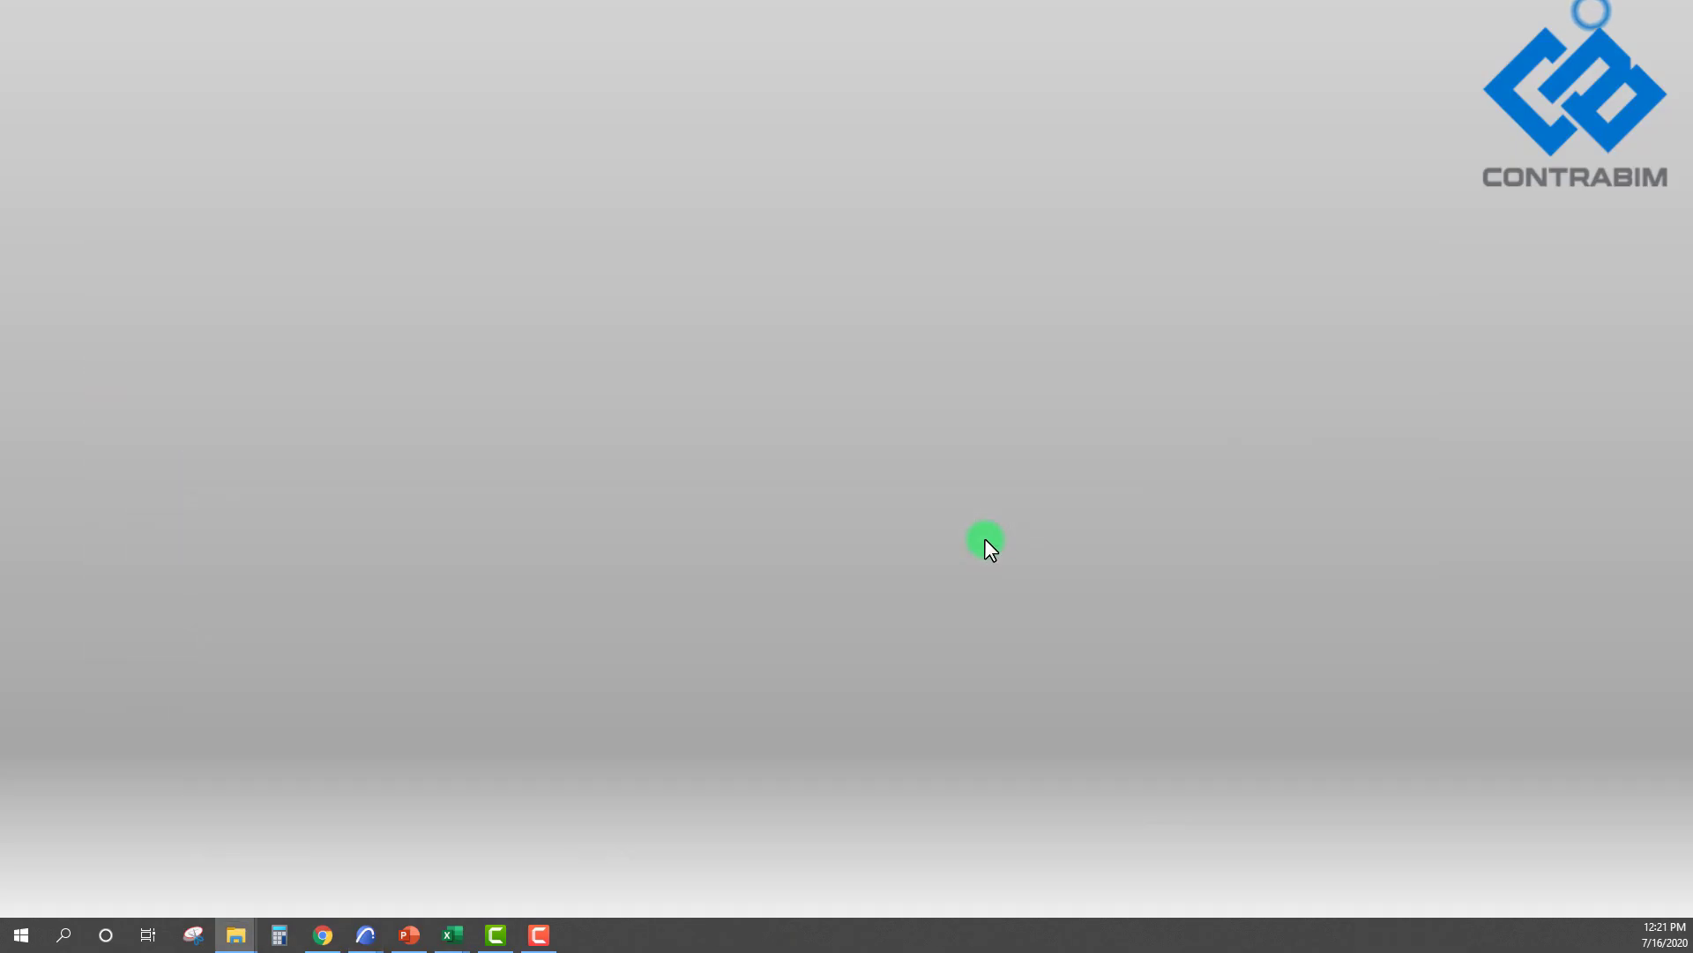
click(361, 938)
click(358, 873)
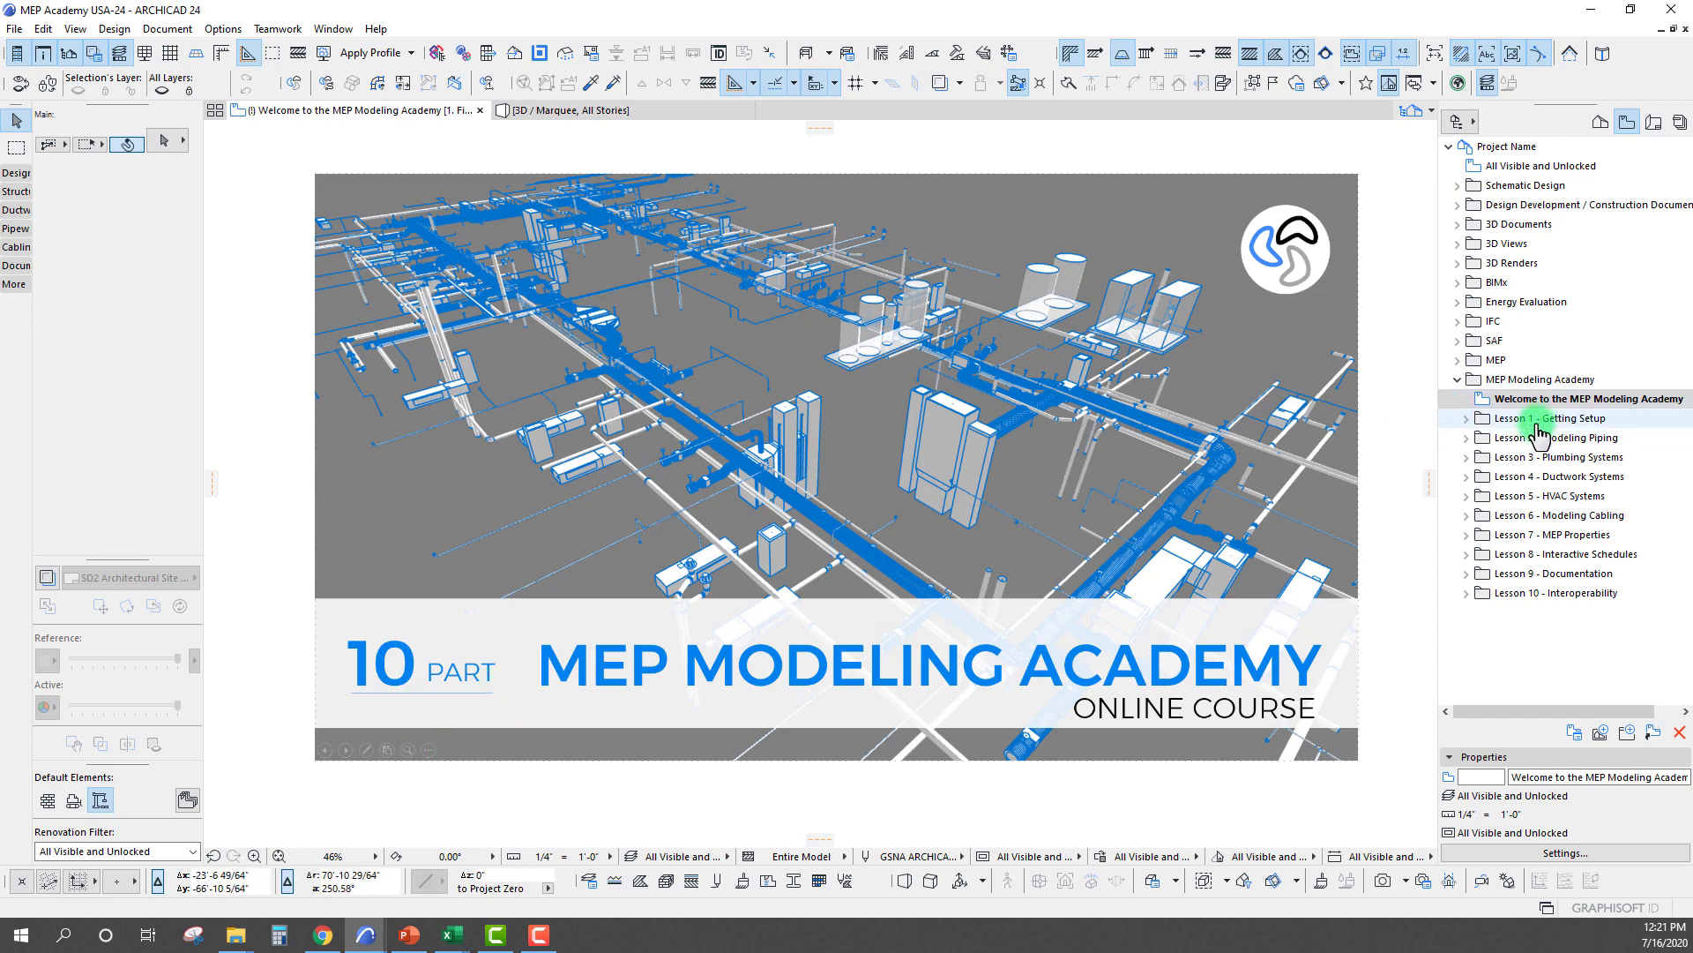
middle_drag(1126, 496, 1081, 493)
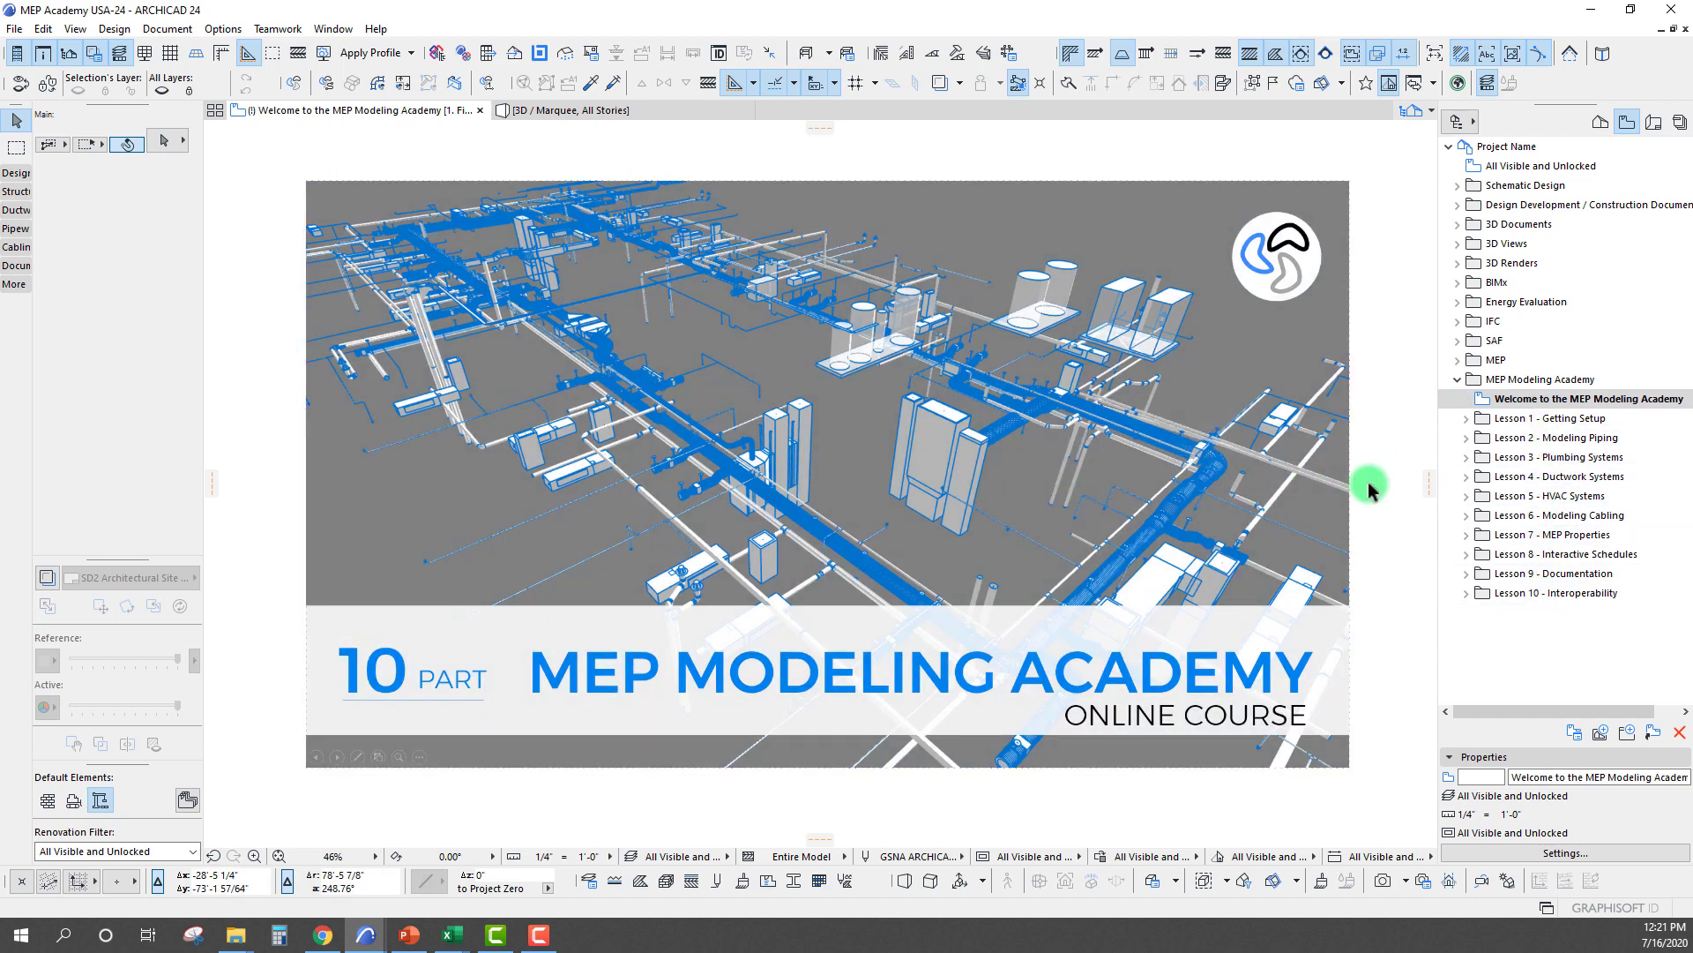
middle_drag(1369, 490, 1374, 497)
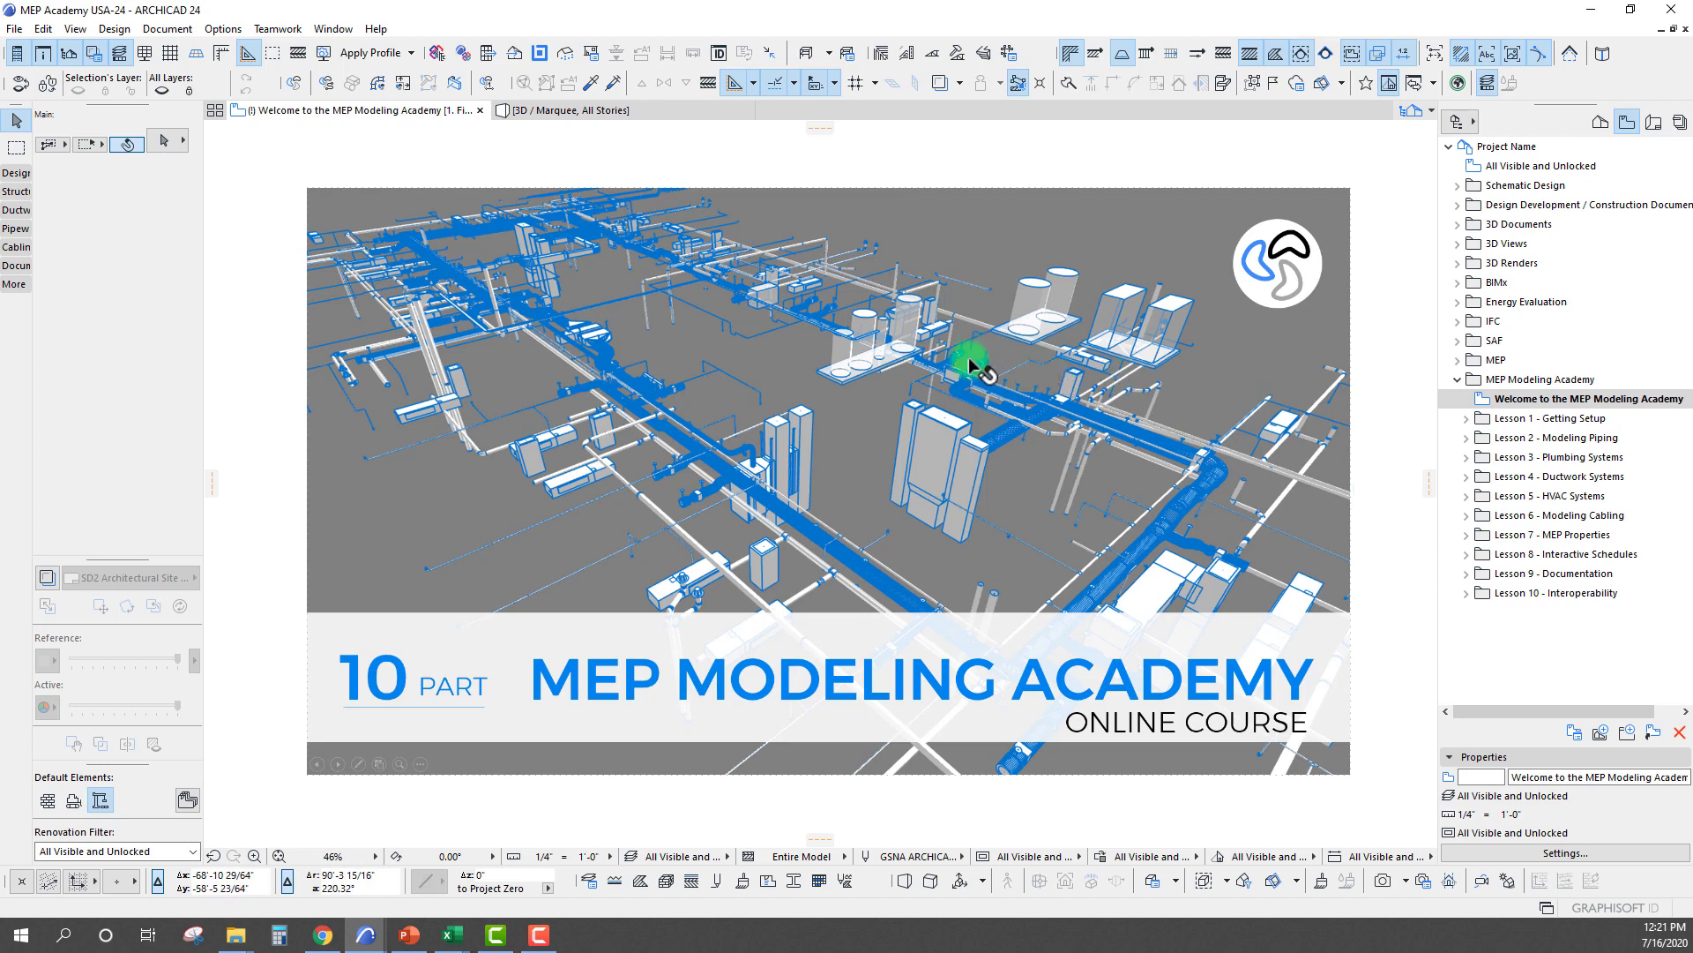
scroll(853, 456, down, 5)
Pan the welcome layout to center the top gridline drawing
middle_drag(992, 438, 964, 503)
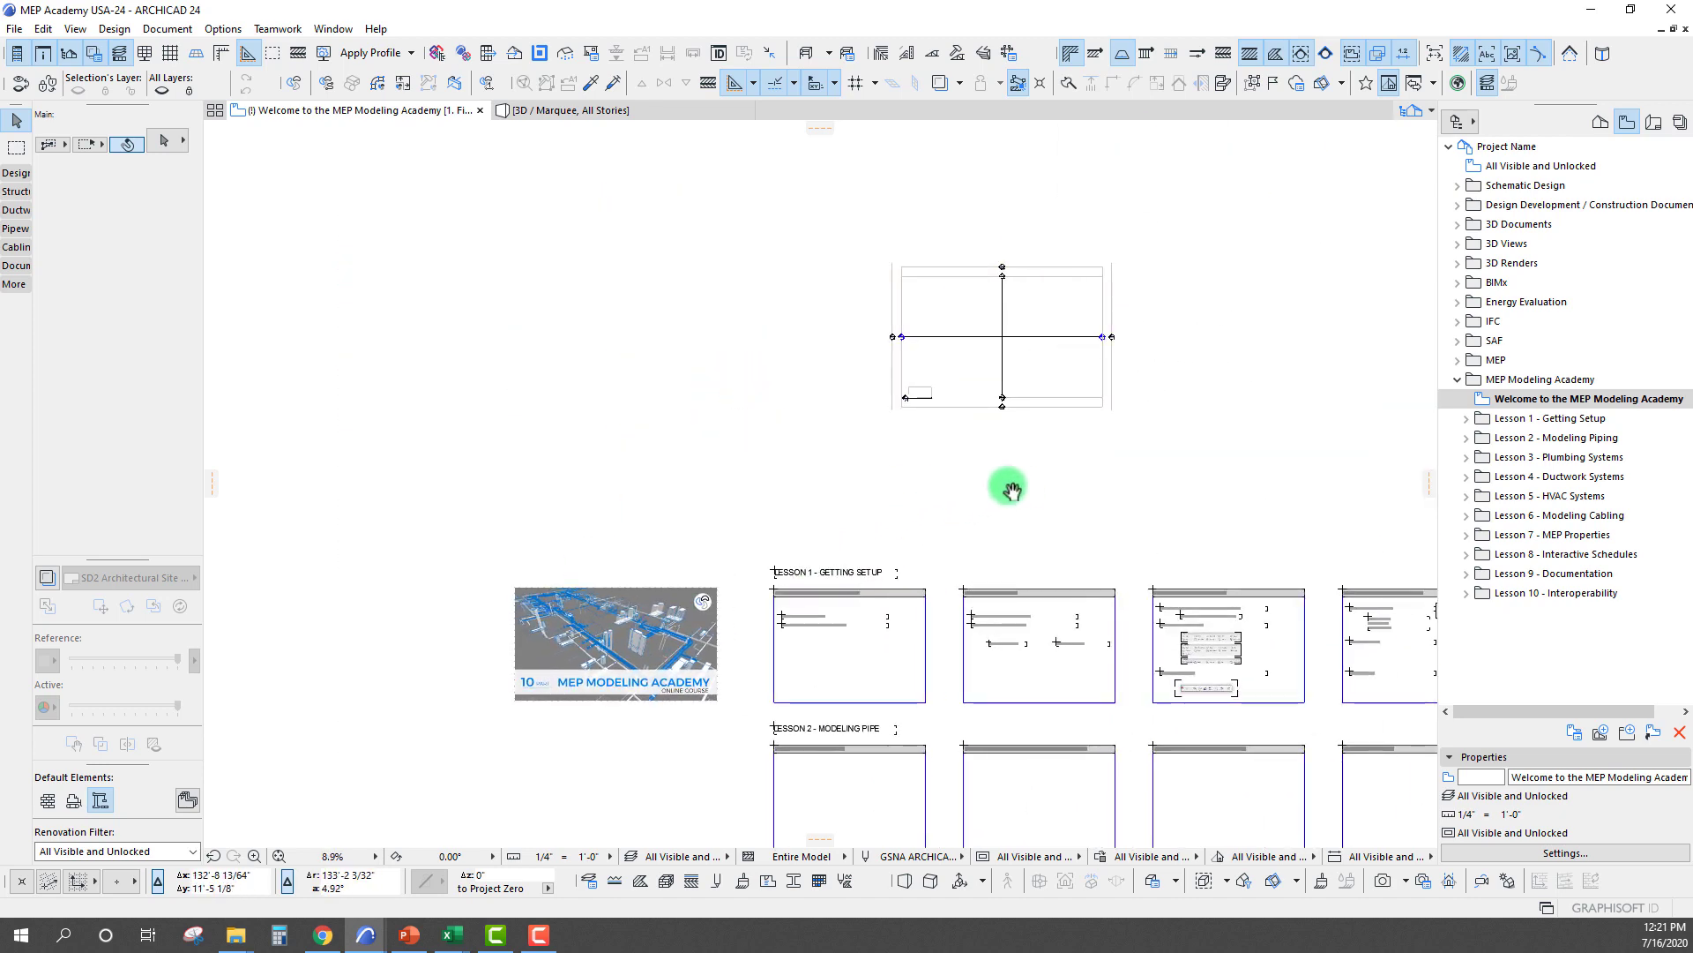
scroll(861, 442, up, 3)
middle_drag(860, 441, 1055, 556)
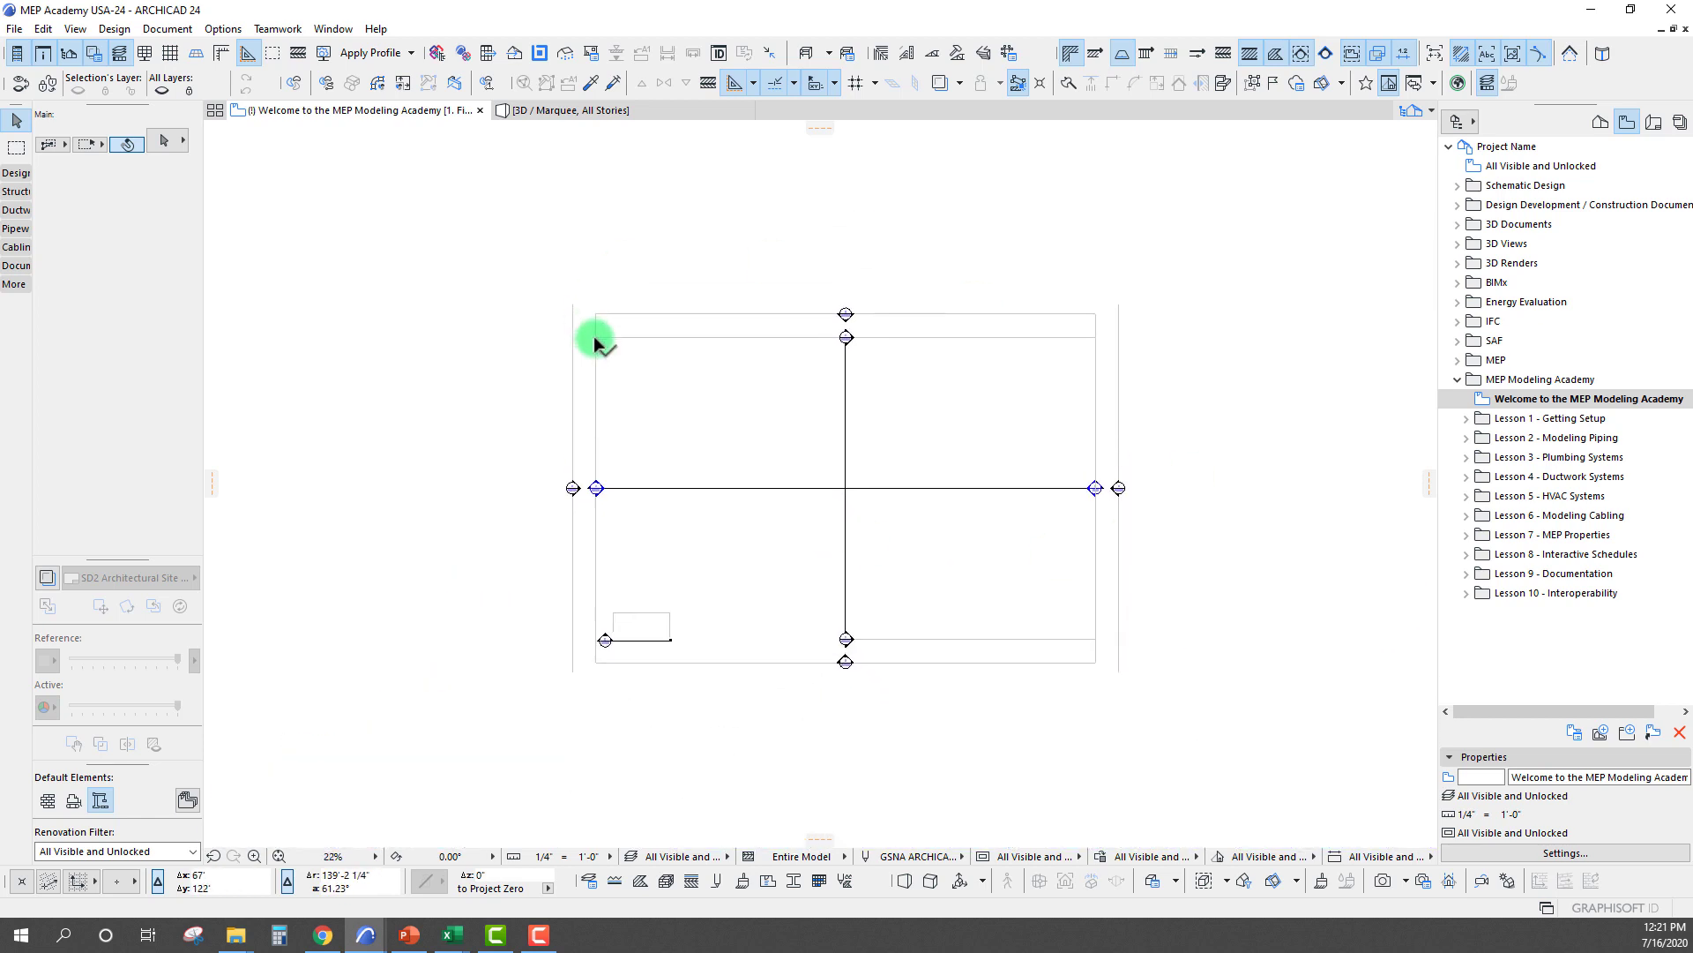
middle_drag(597, 339, 609, 310)
middle_drag(838, 556, 897, 449)
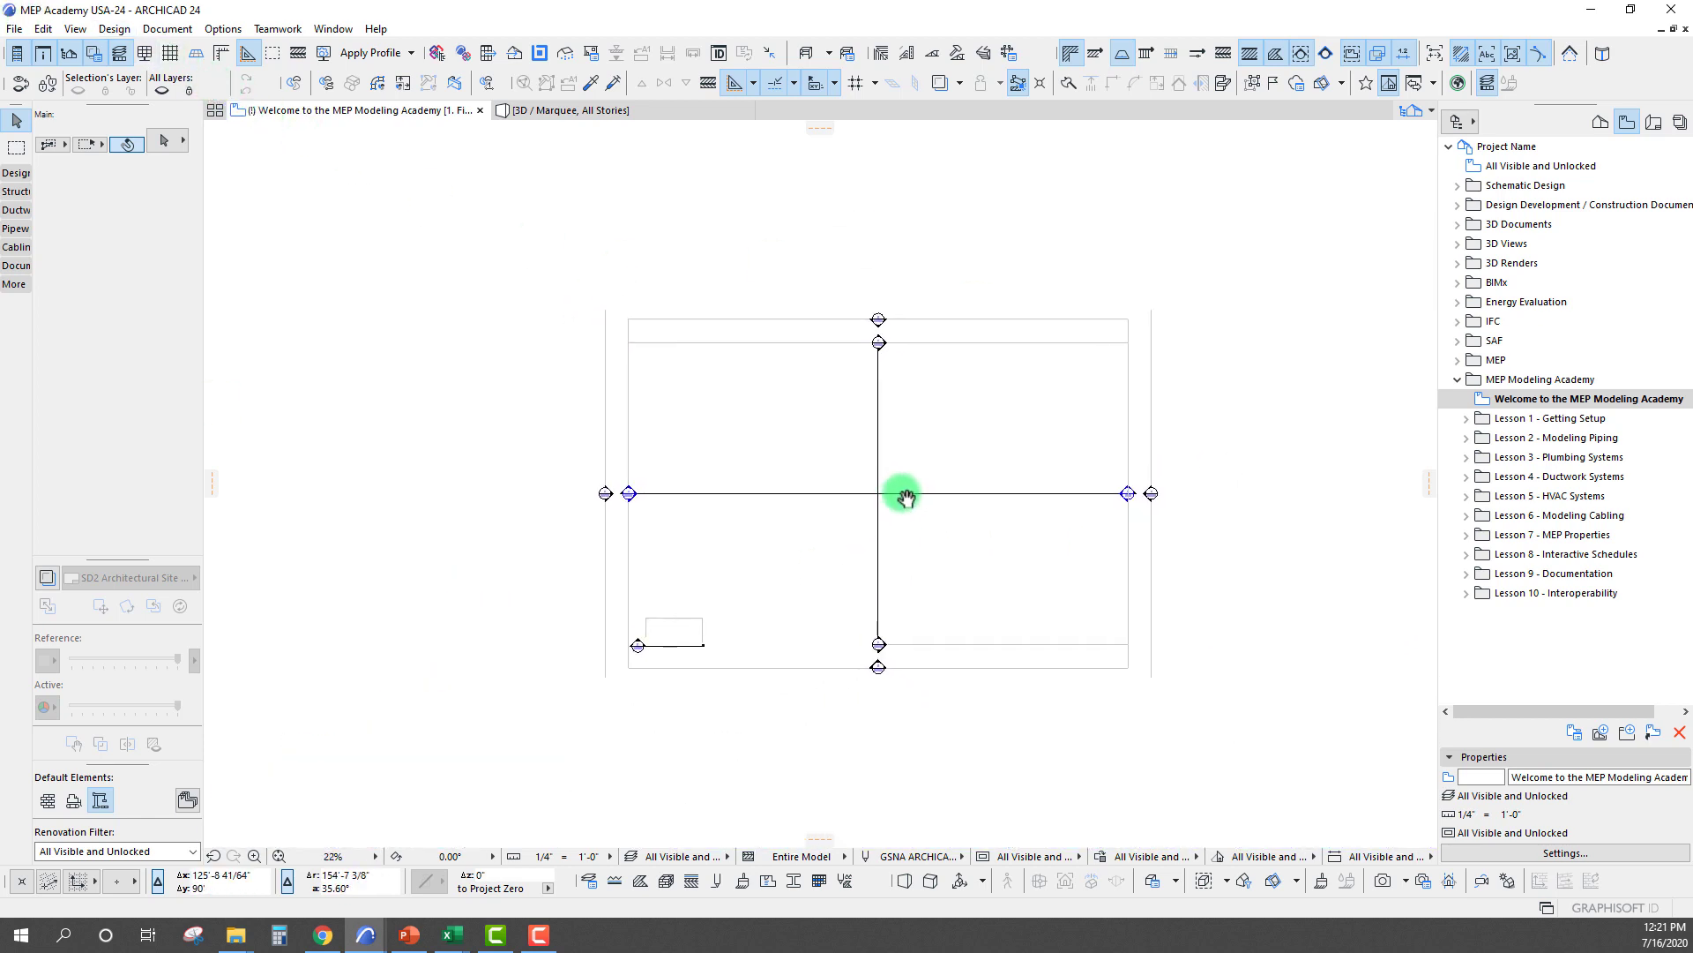
scroll(843, 464, up, 2)
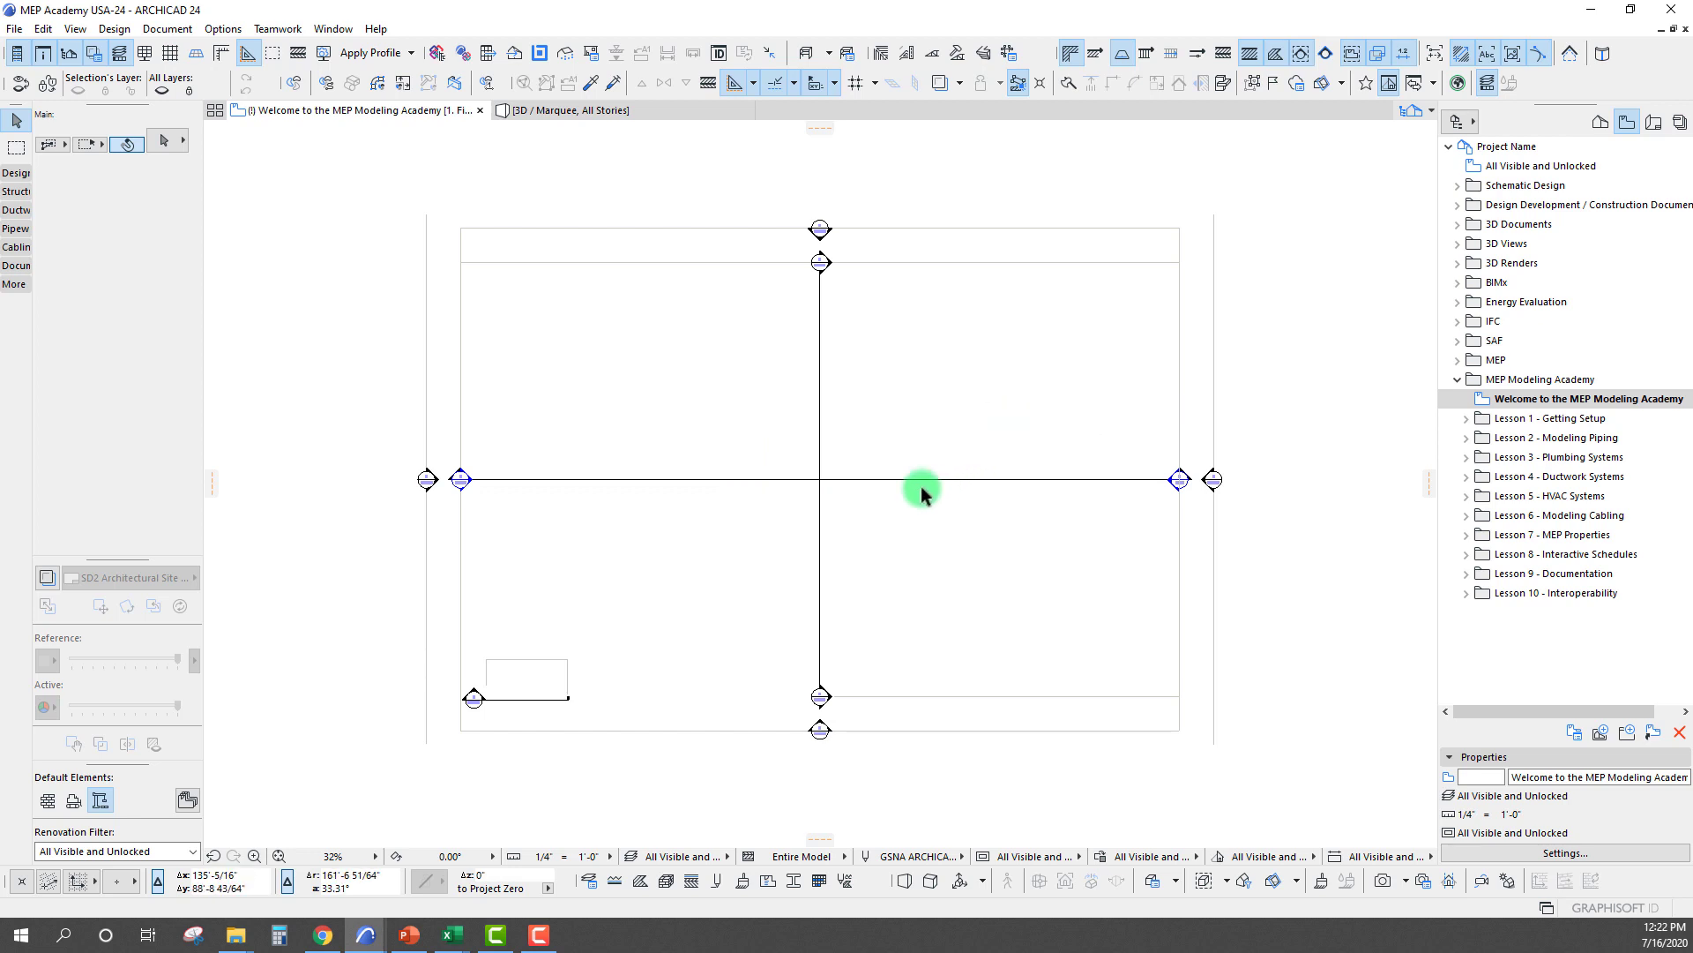
Add the MEP Library 24 folder to the project through the Library Manager
click(15, 30)
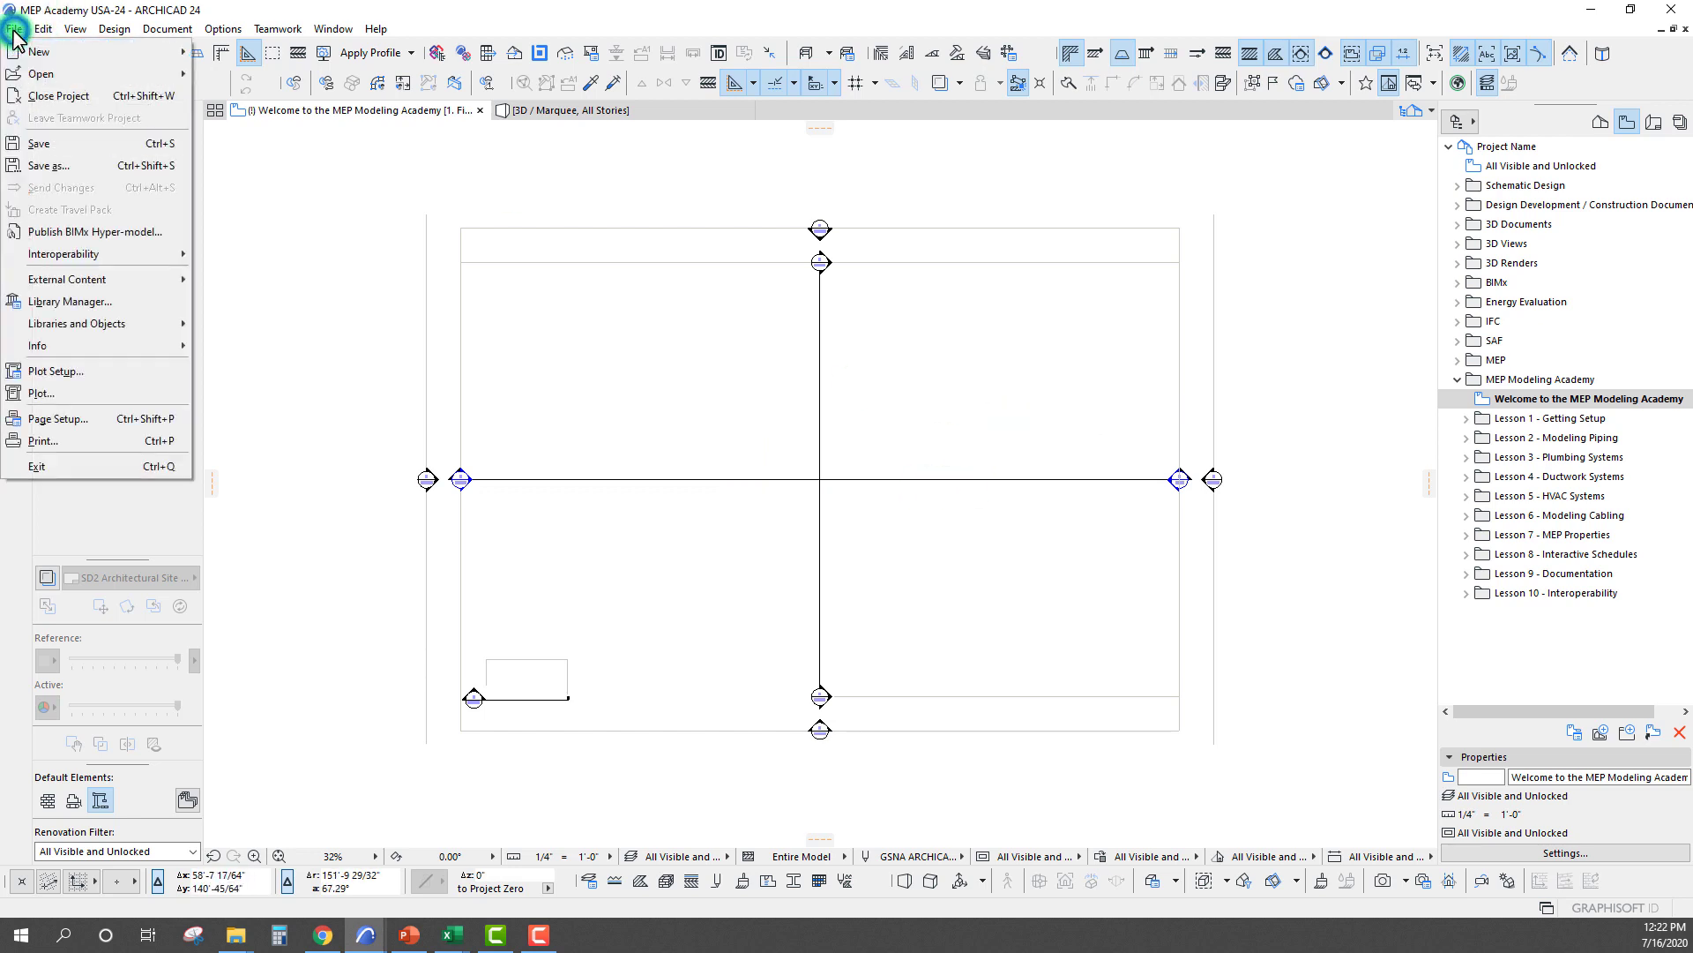
click(78, 300)
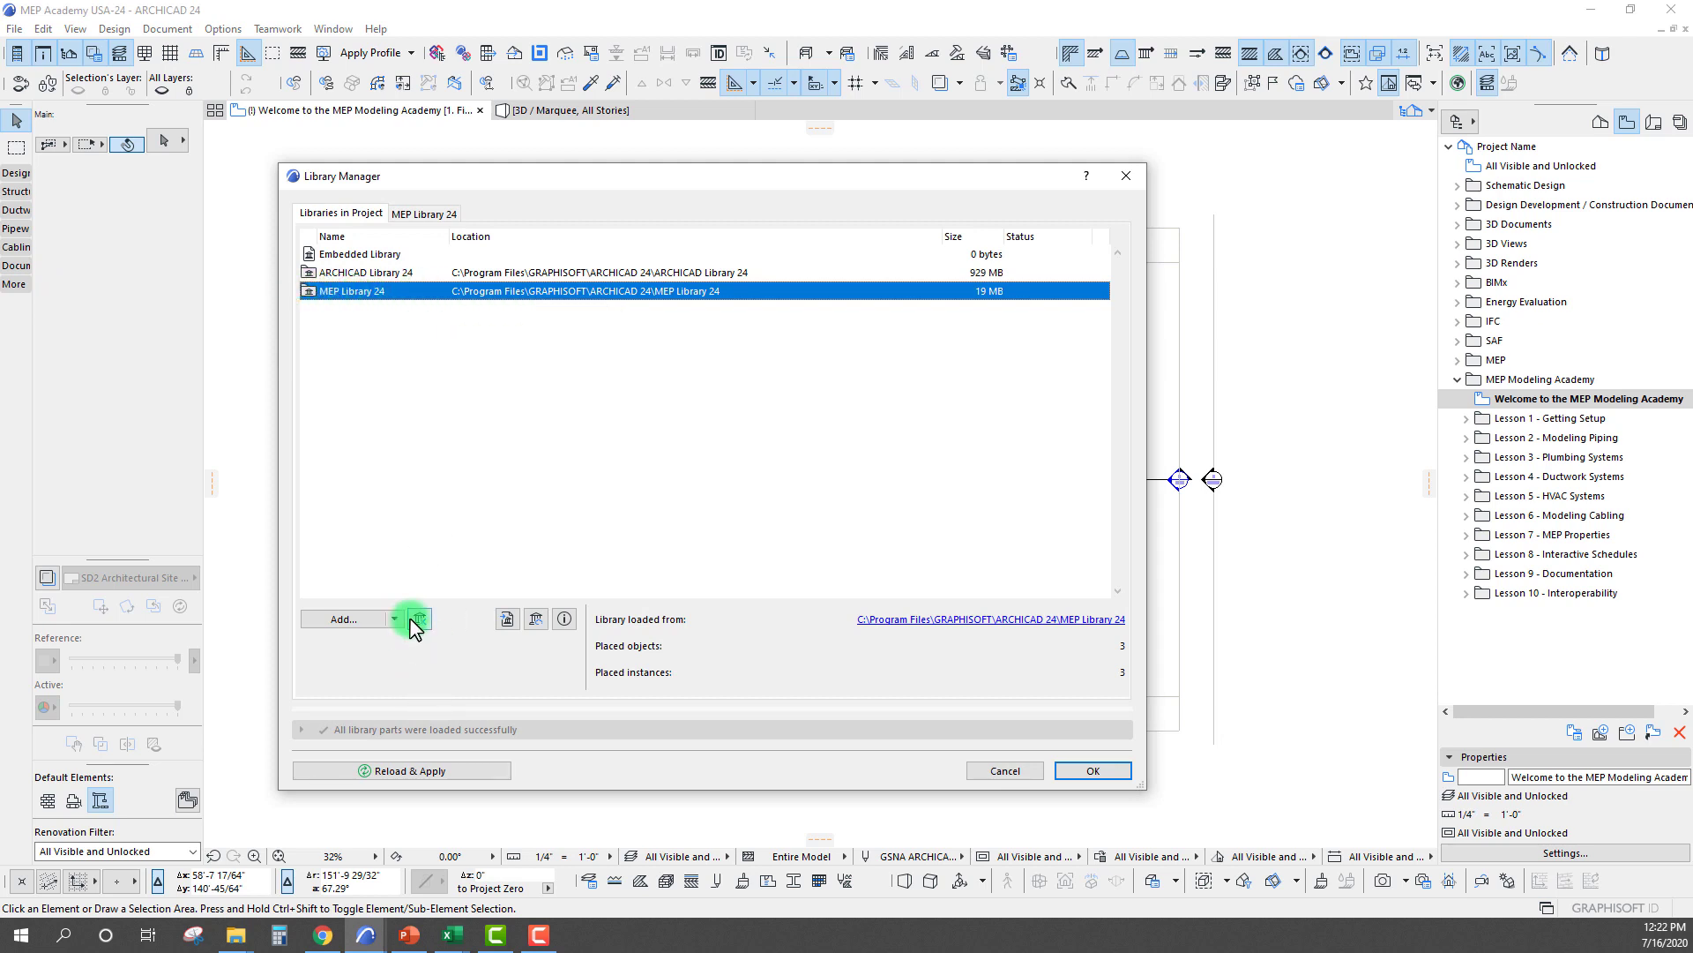
click(352, 617)
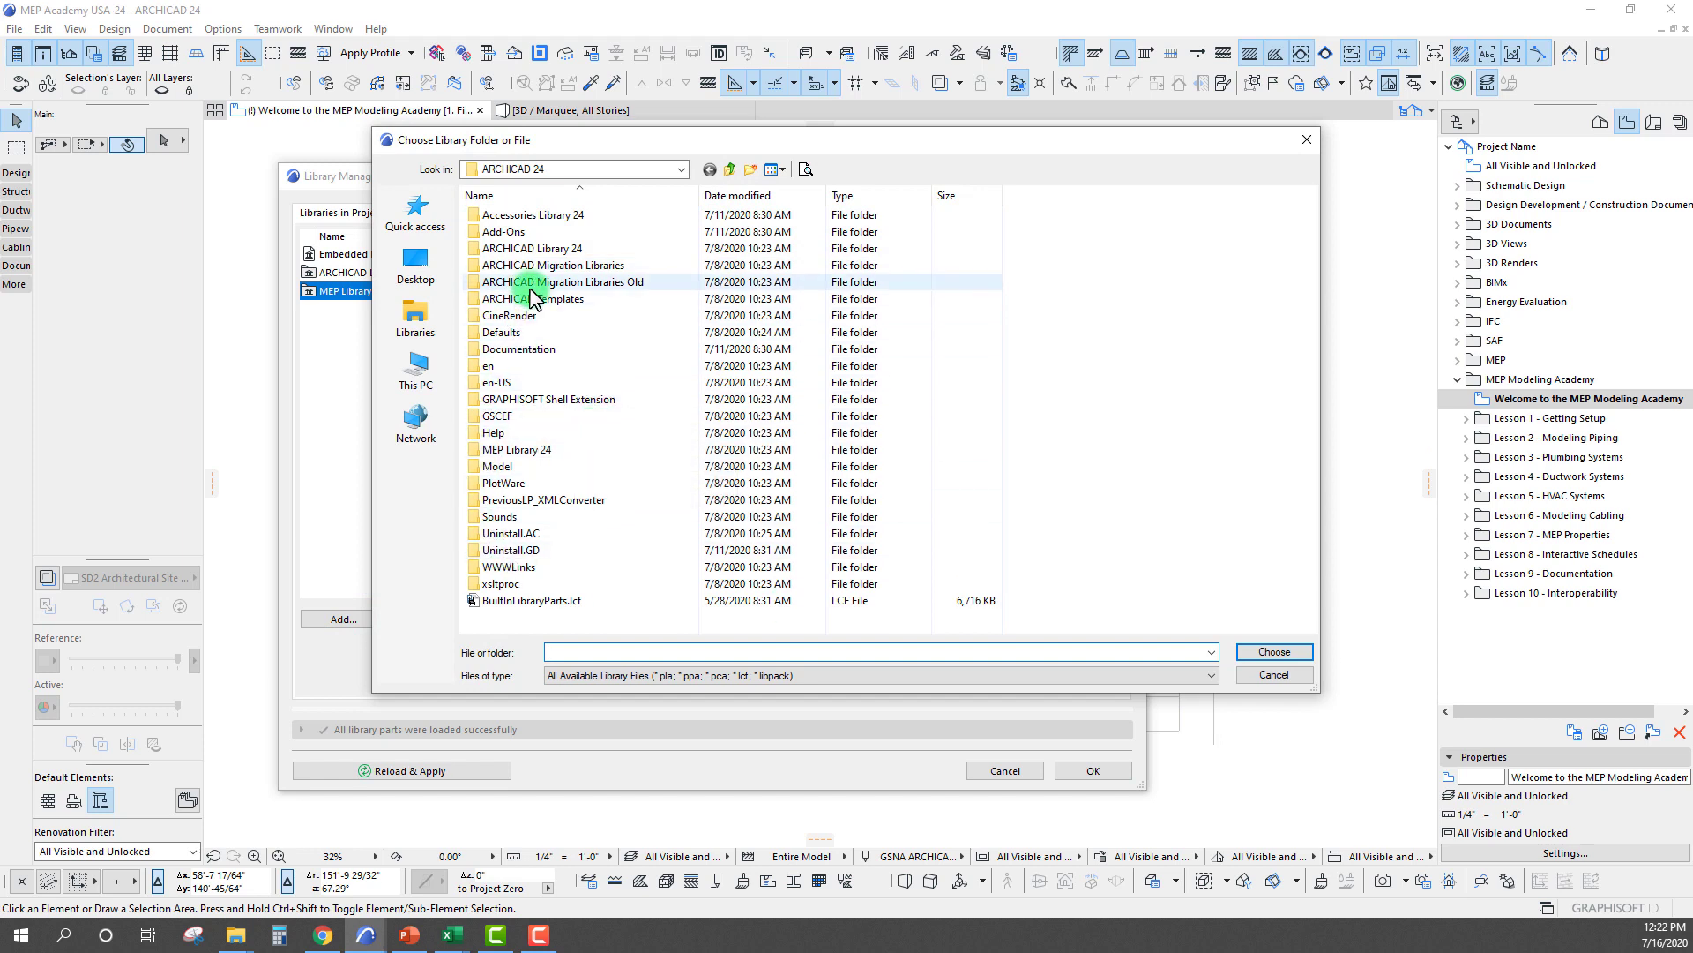
click(520, 454)
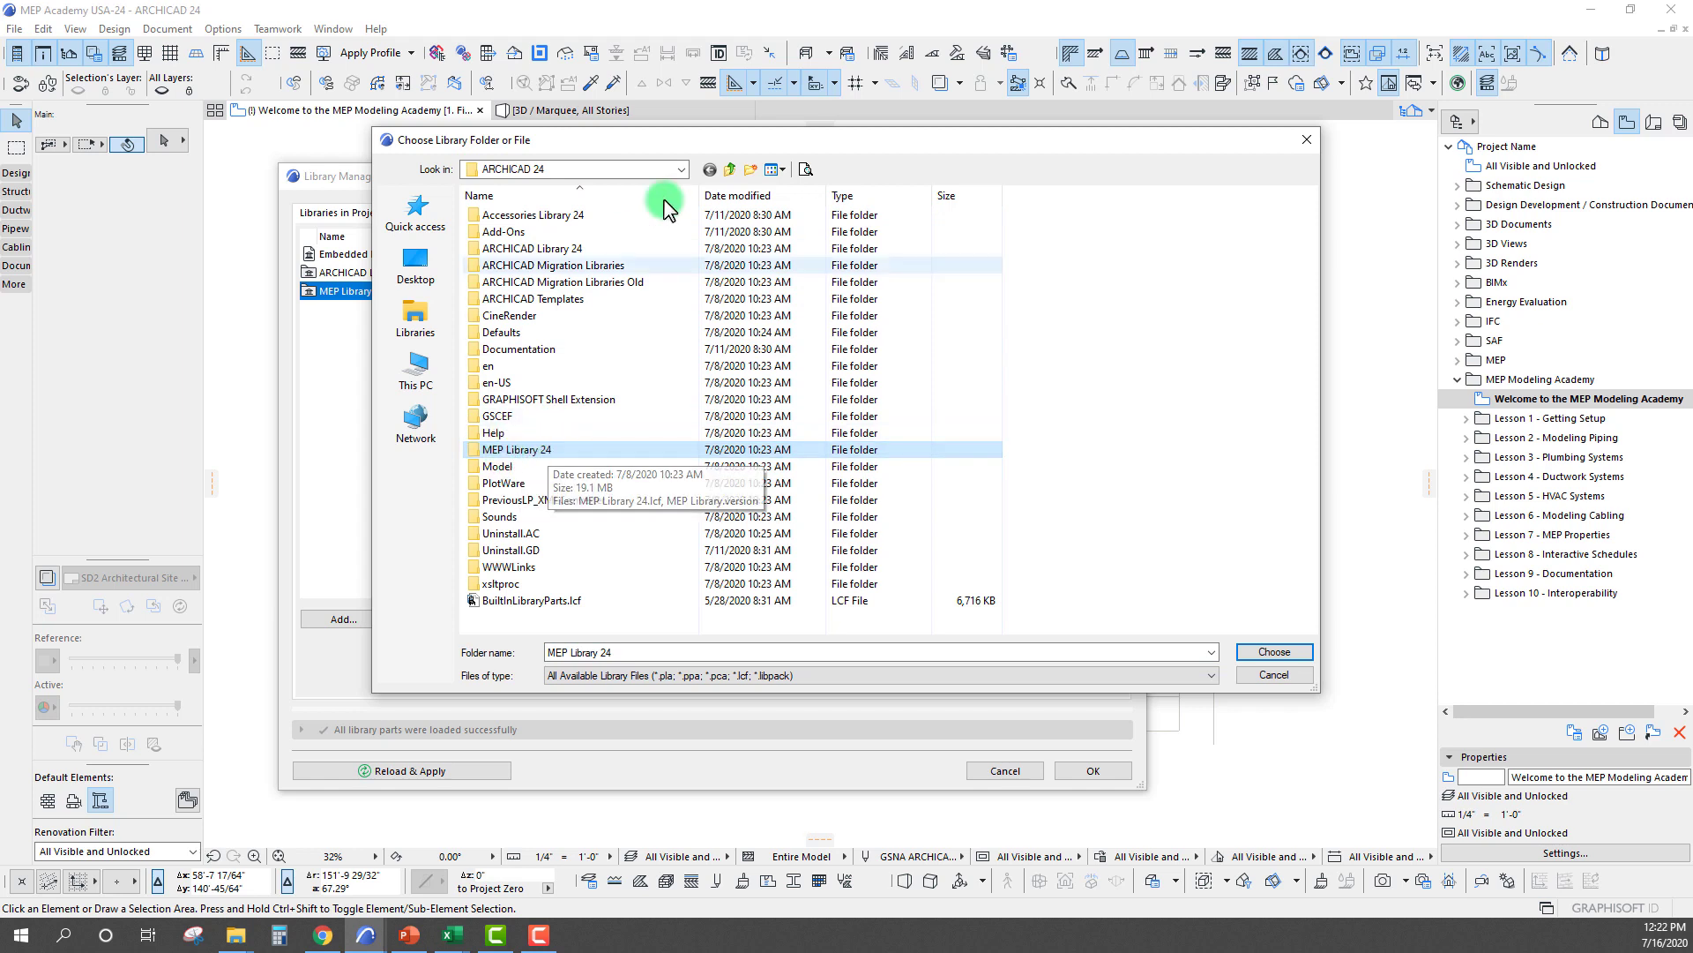
mouse_move(693, 139)
mouse_down()
mouse_move(669, 163)
mouse_move(533, 191)
mouse_up()
click(1282, 164)
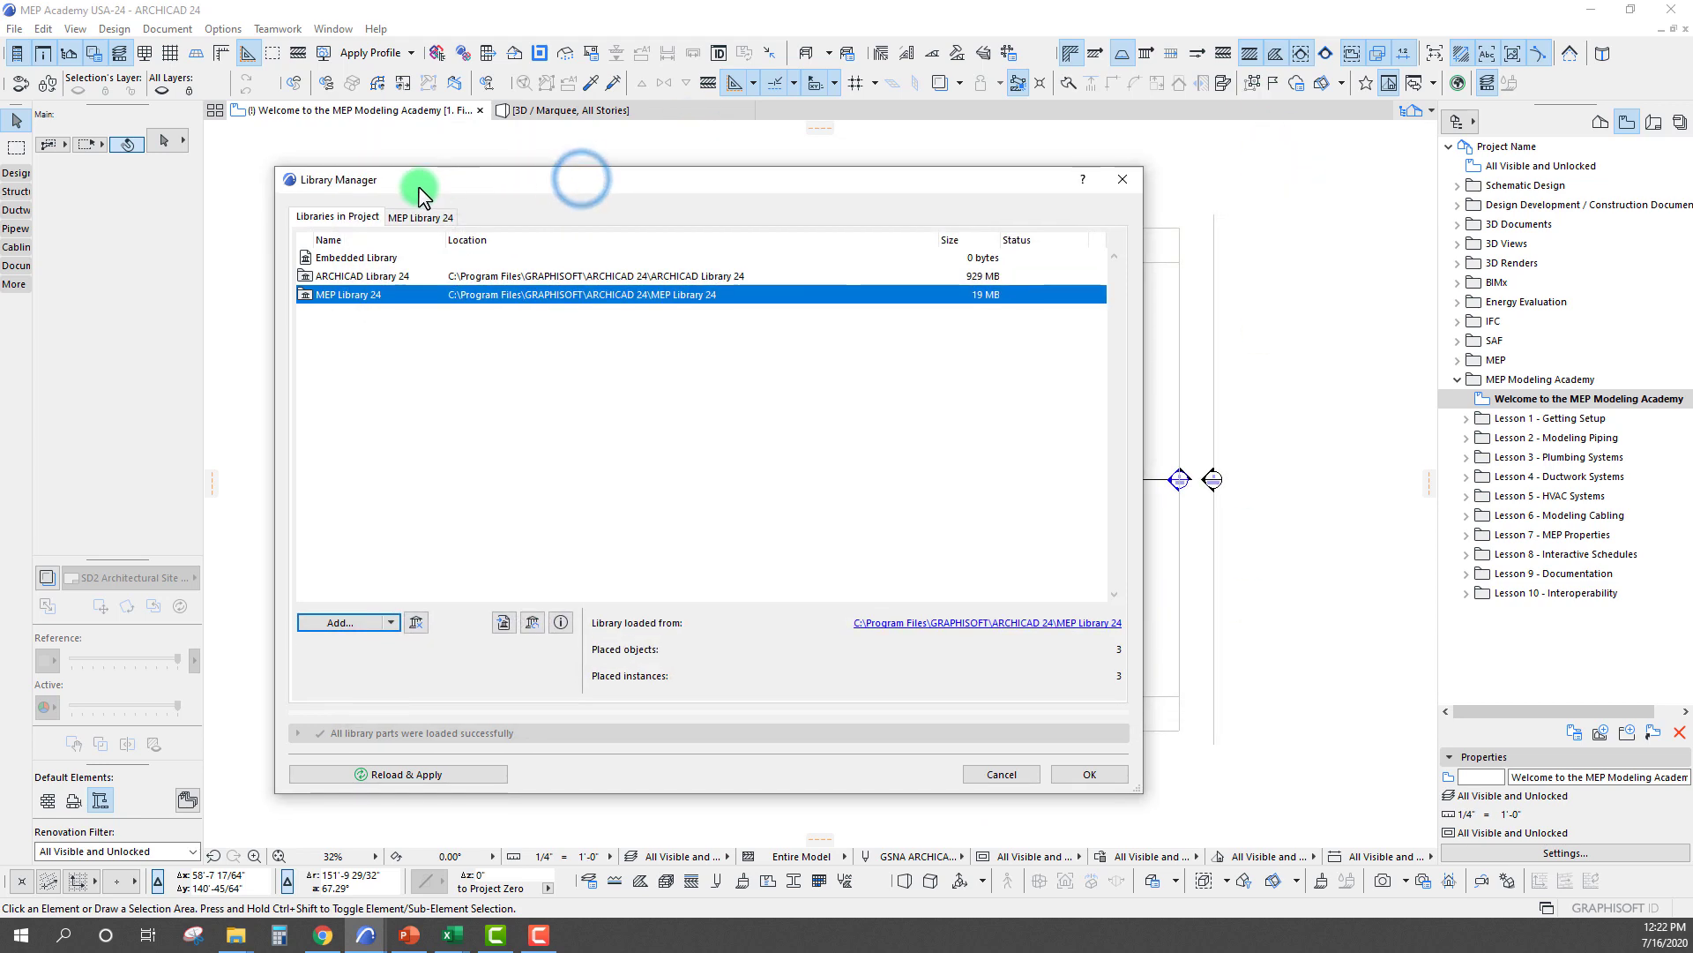
click(1118, 176)
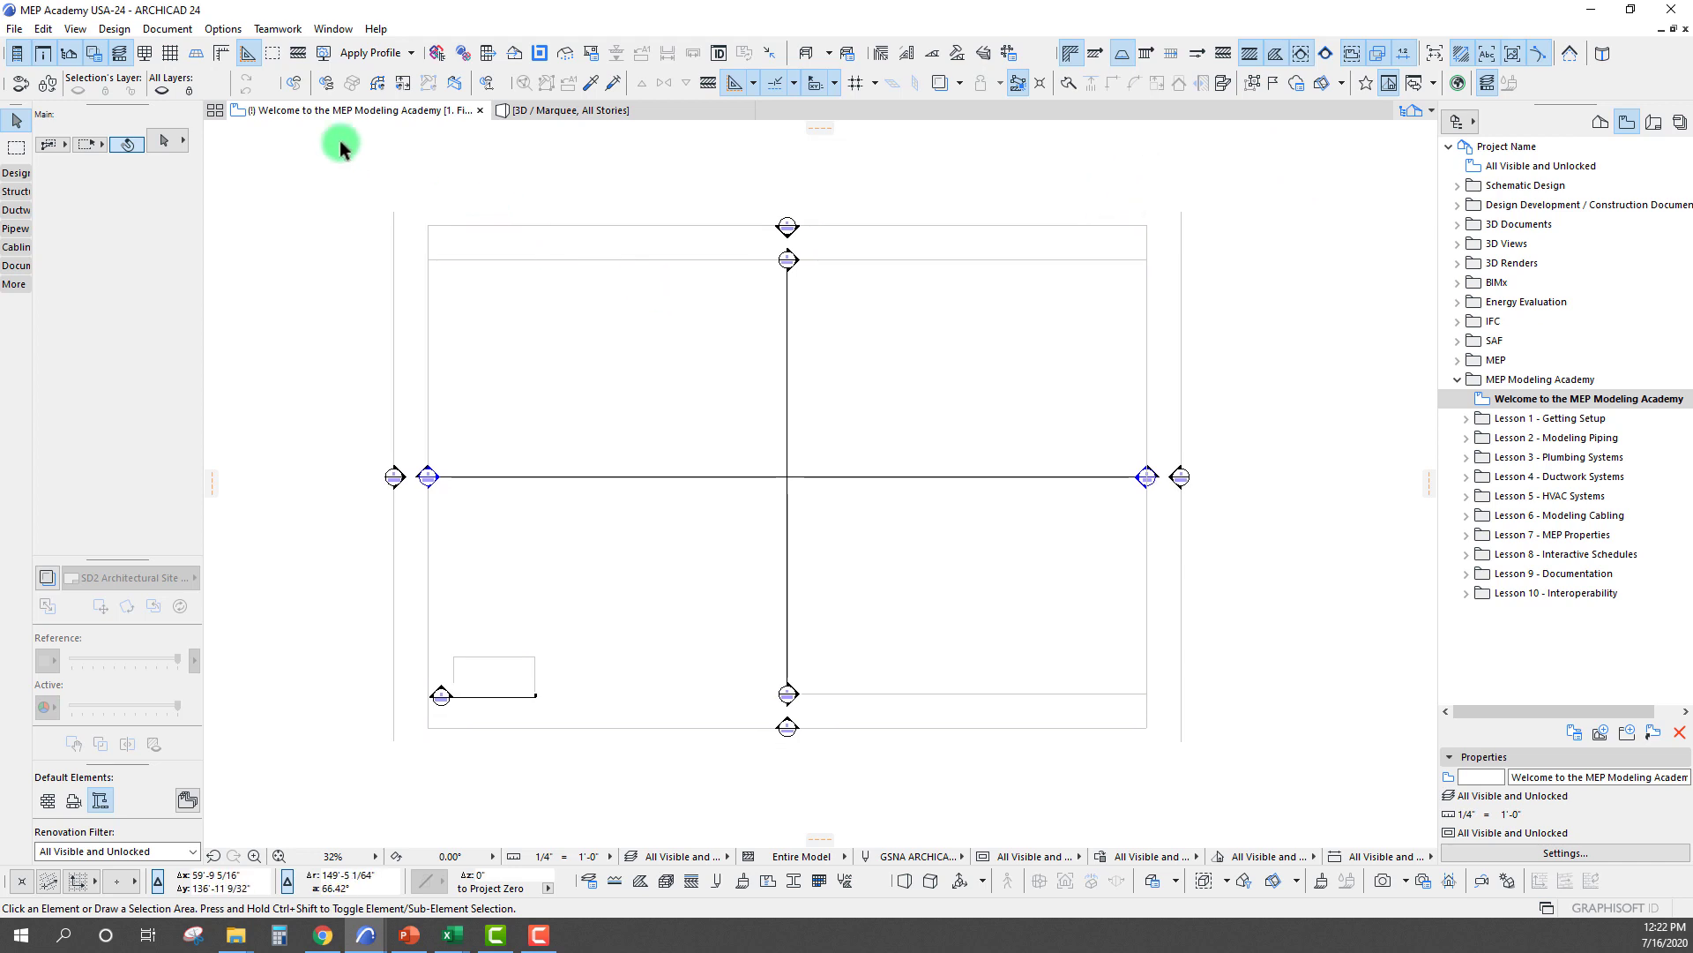
Expand the Structure, Ductwork, Pipework and Cabling toolbox groups
click(222, 29)
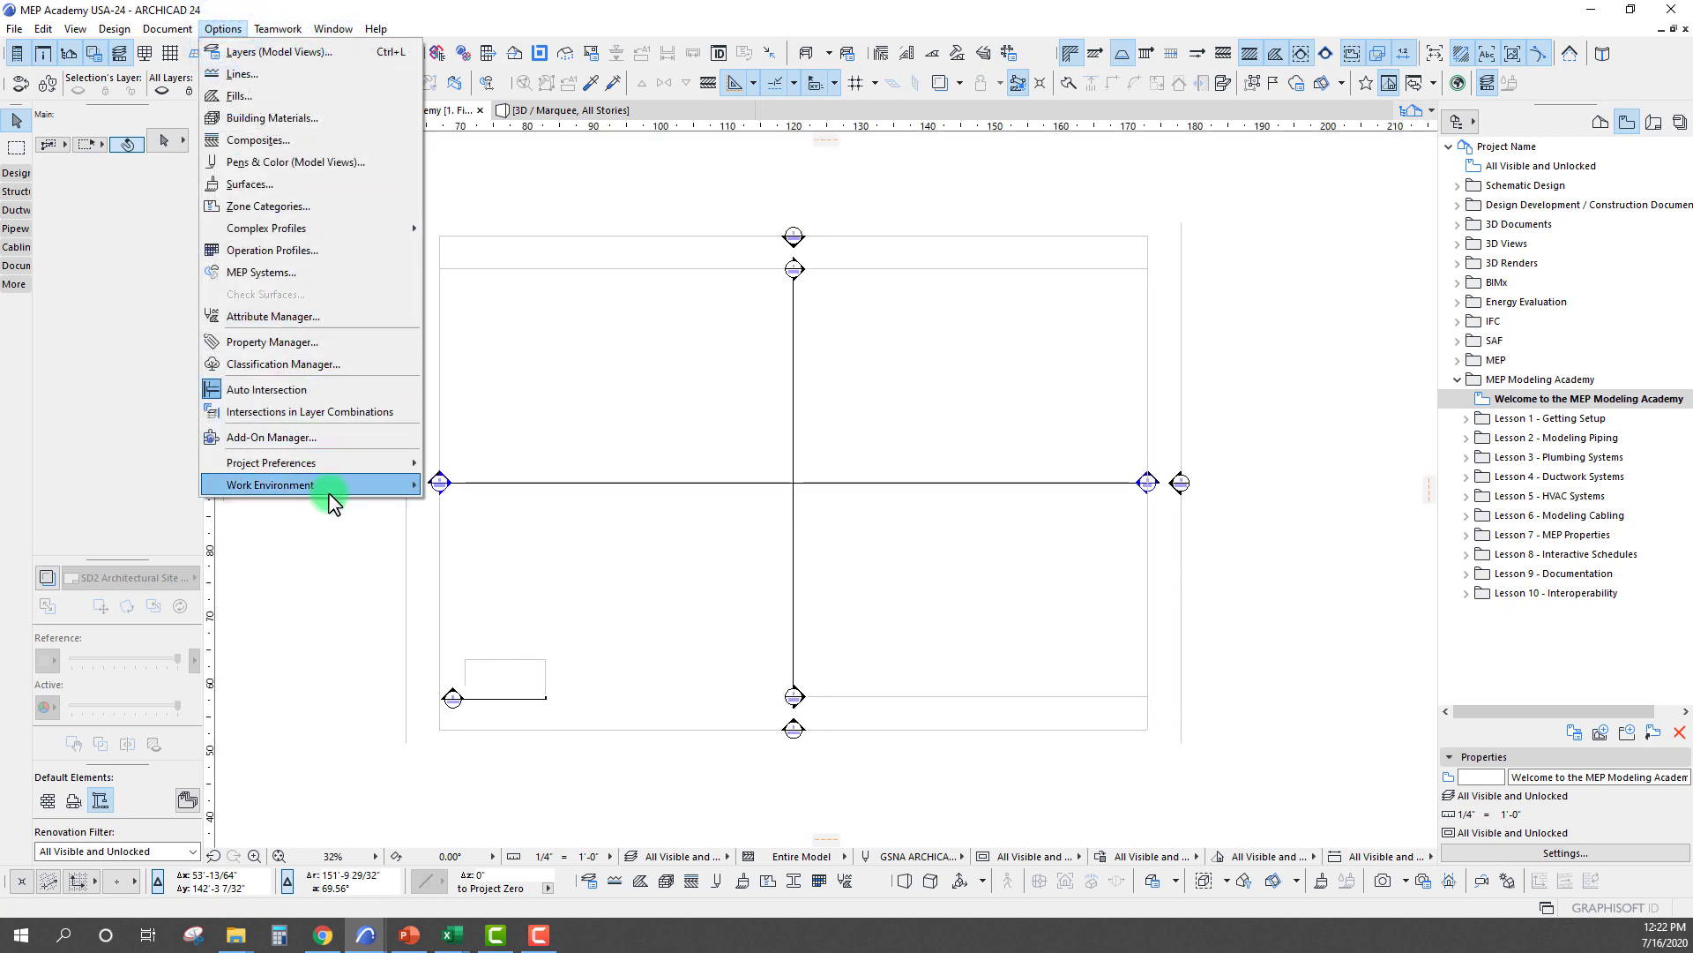
mouse_move(271, 484)
click(775, 363)
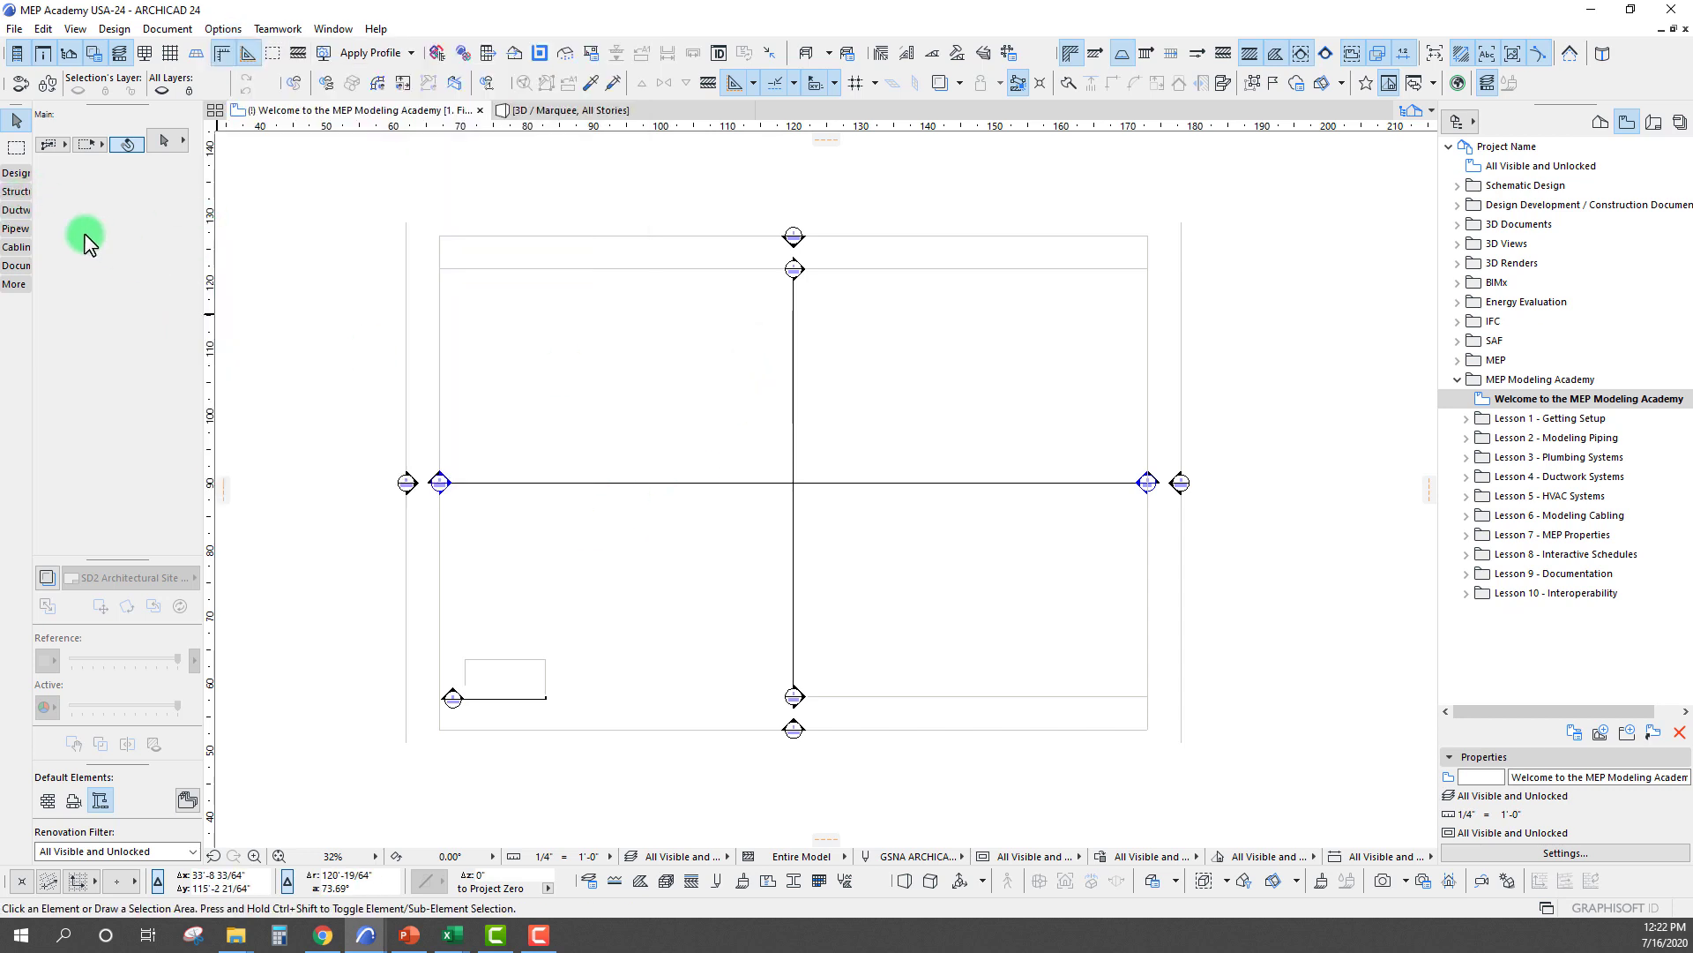
click(16, 190)
click(17, 209)
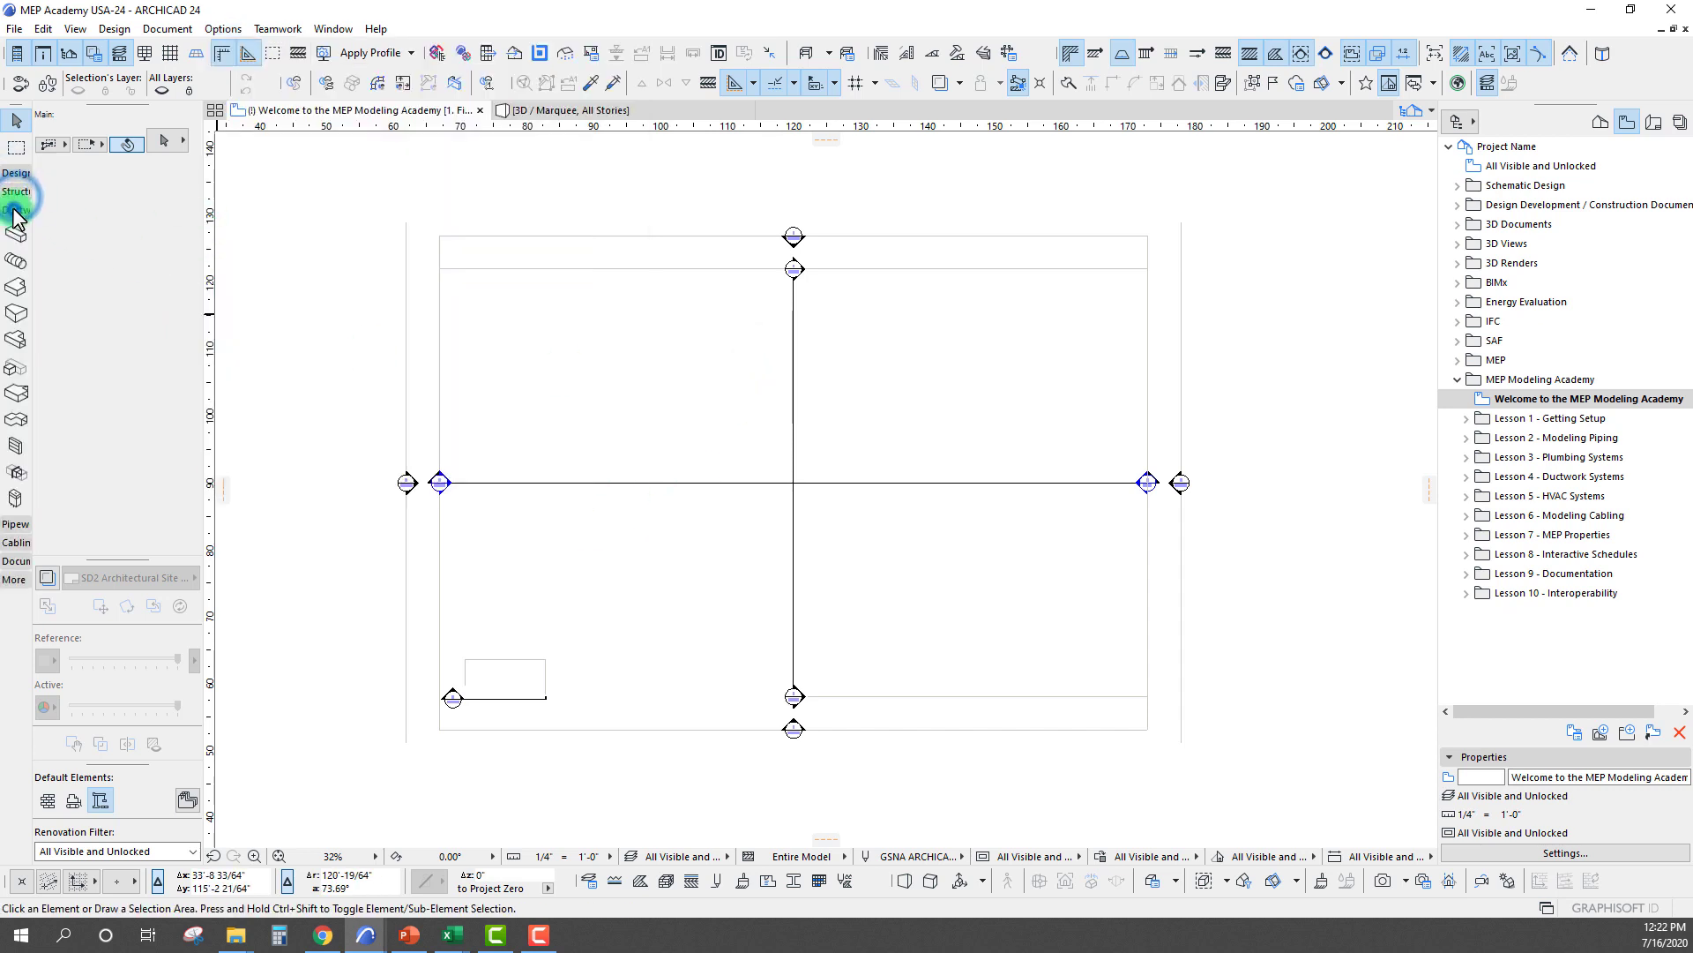
click(40, 527)
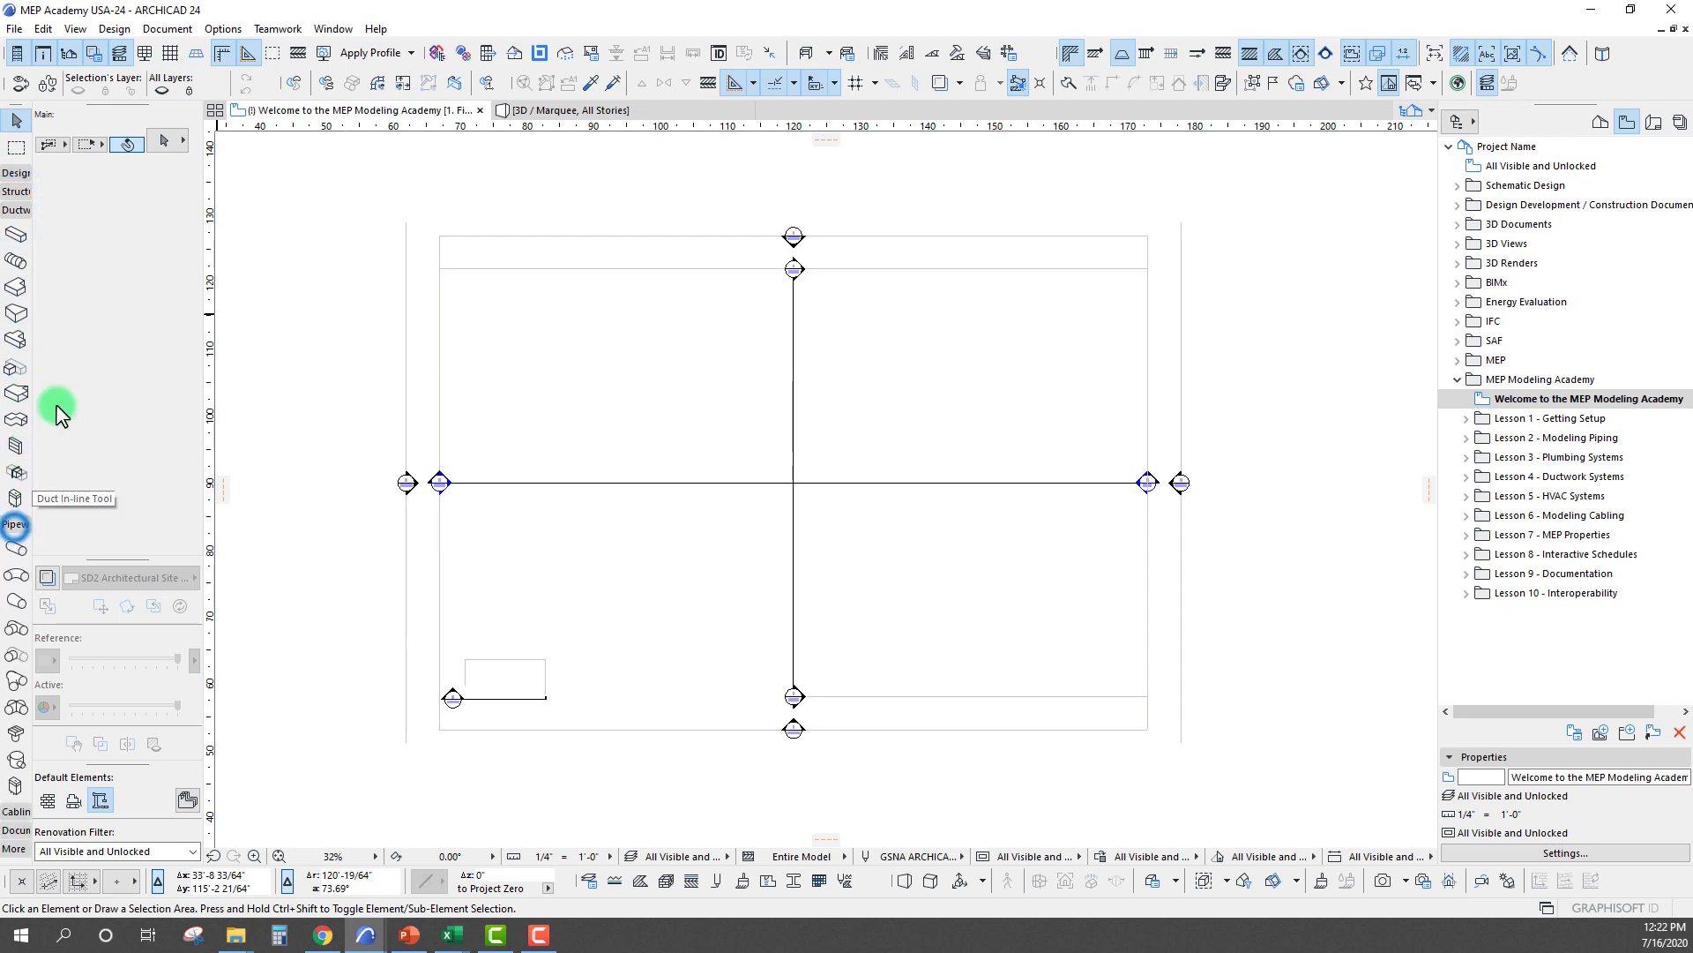
click(16, 516)
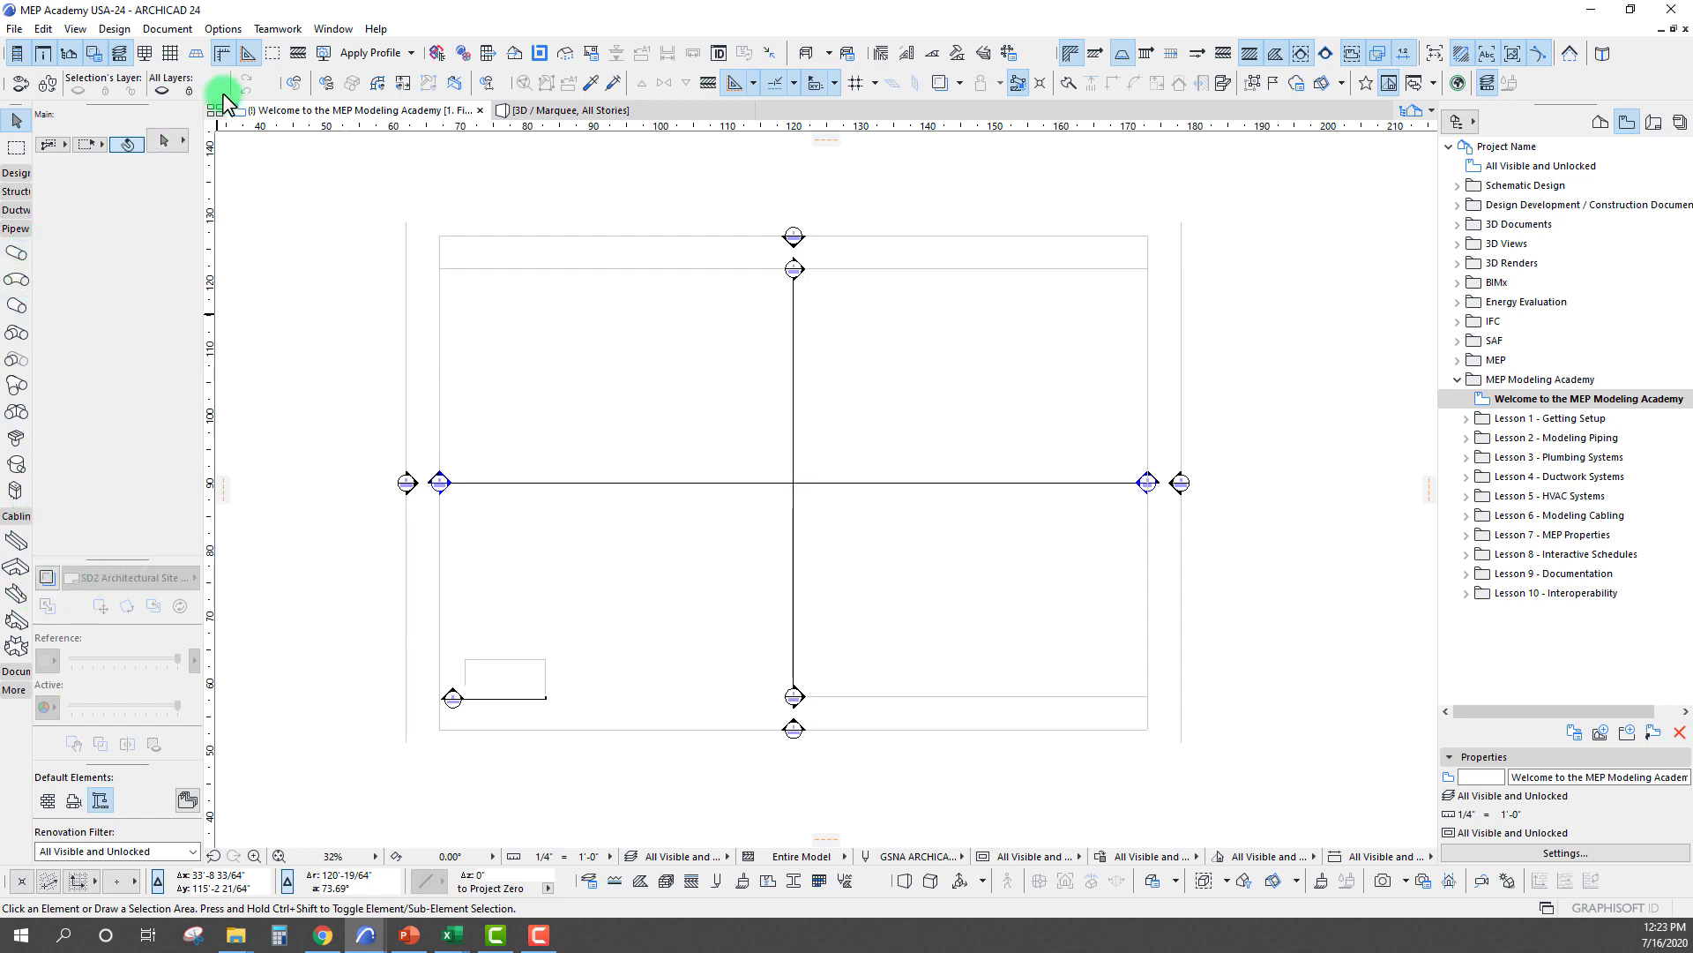
Hide the rulers, collapse the piping group, and float the MEP Modeling toolbar
click(223, 52)
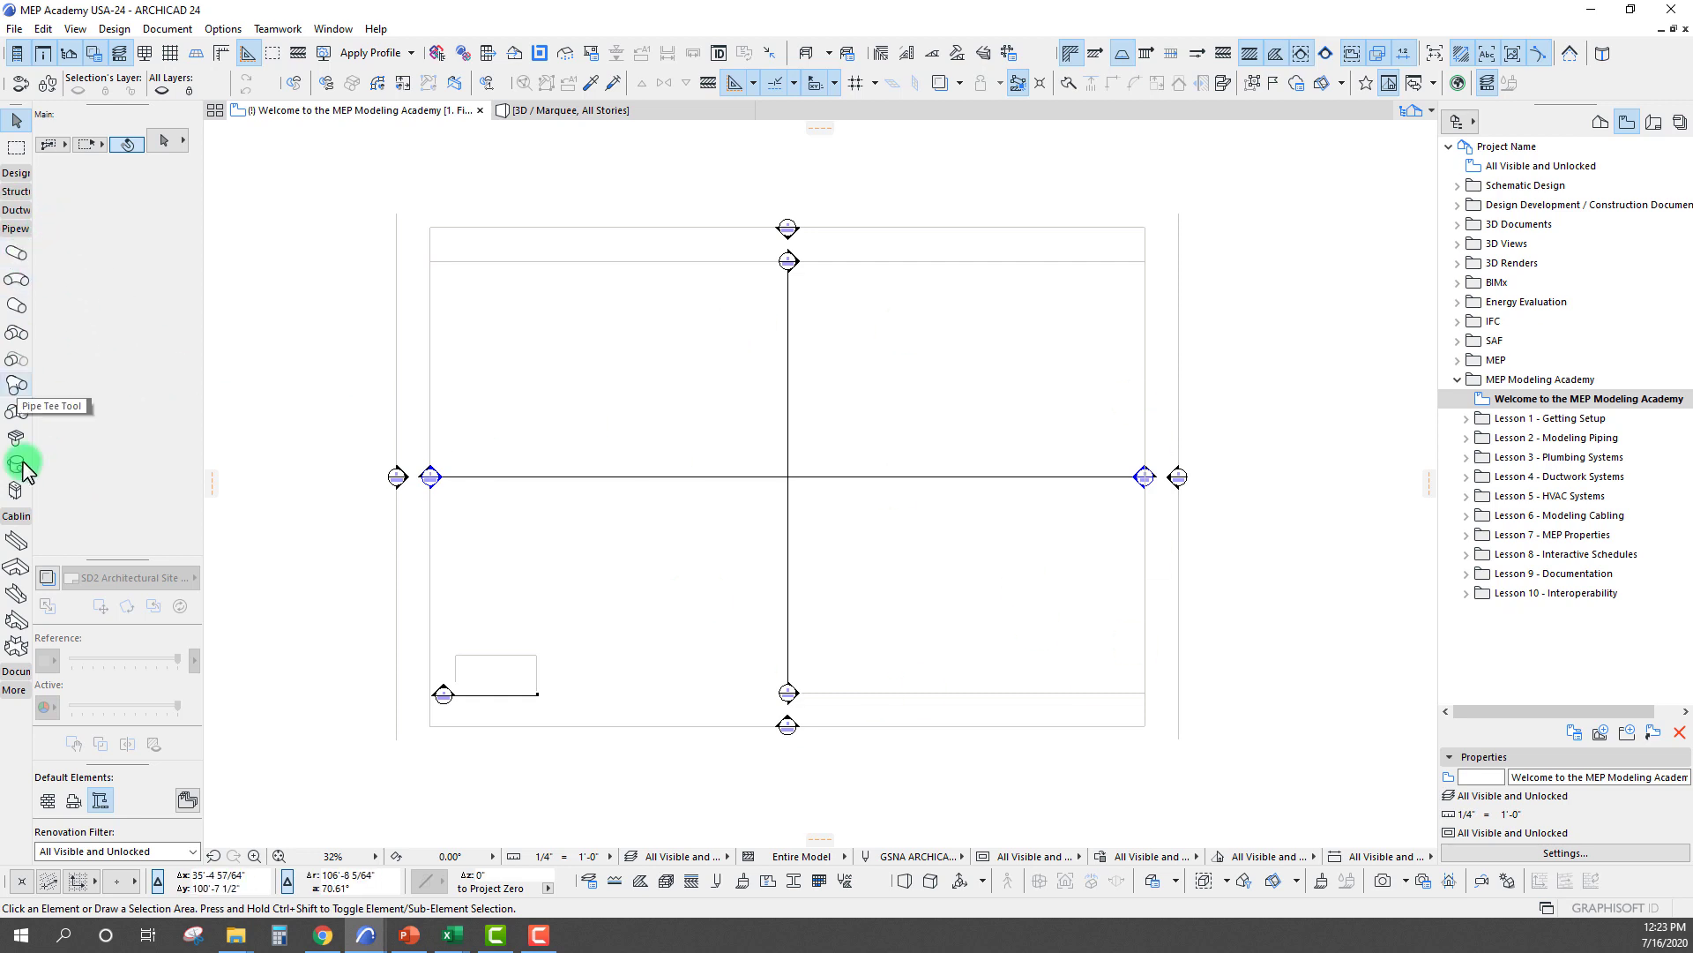
click(16, 231)
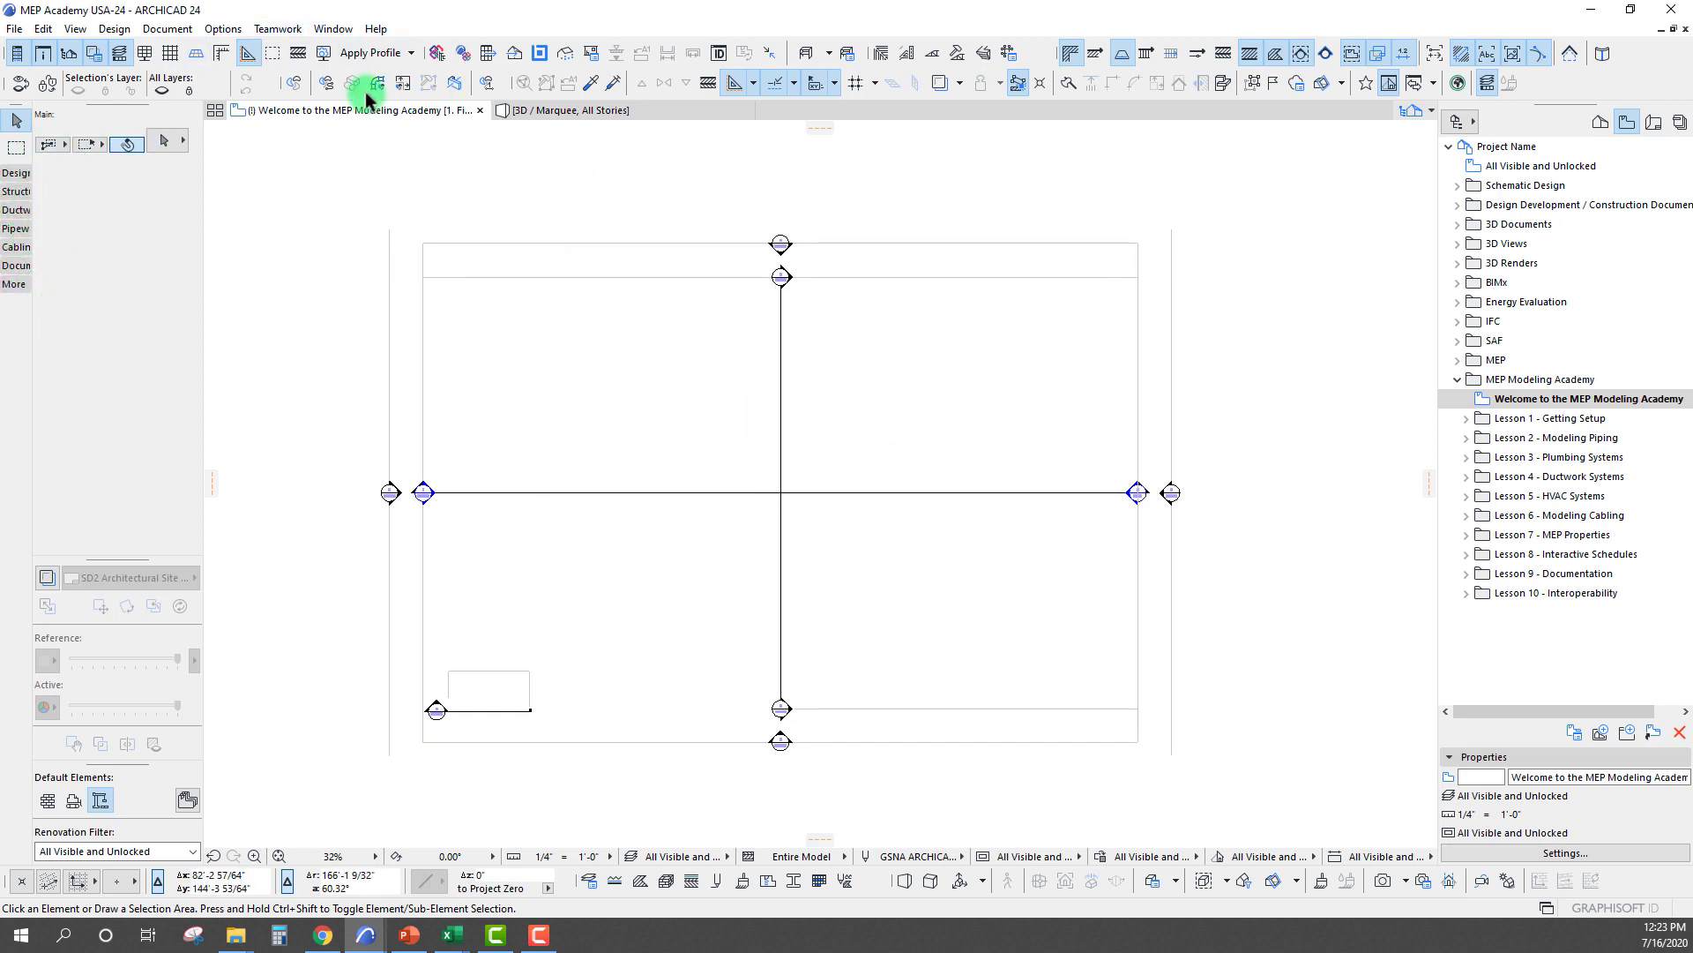
drag(281, 84, 283, 174)
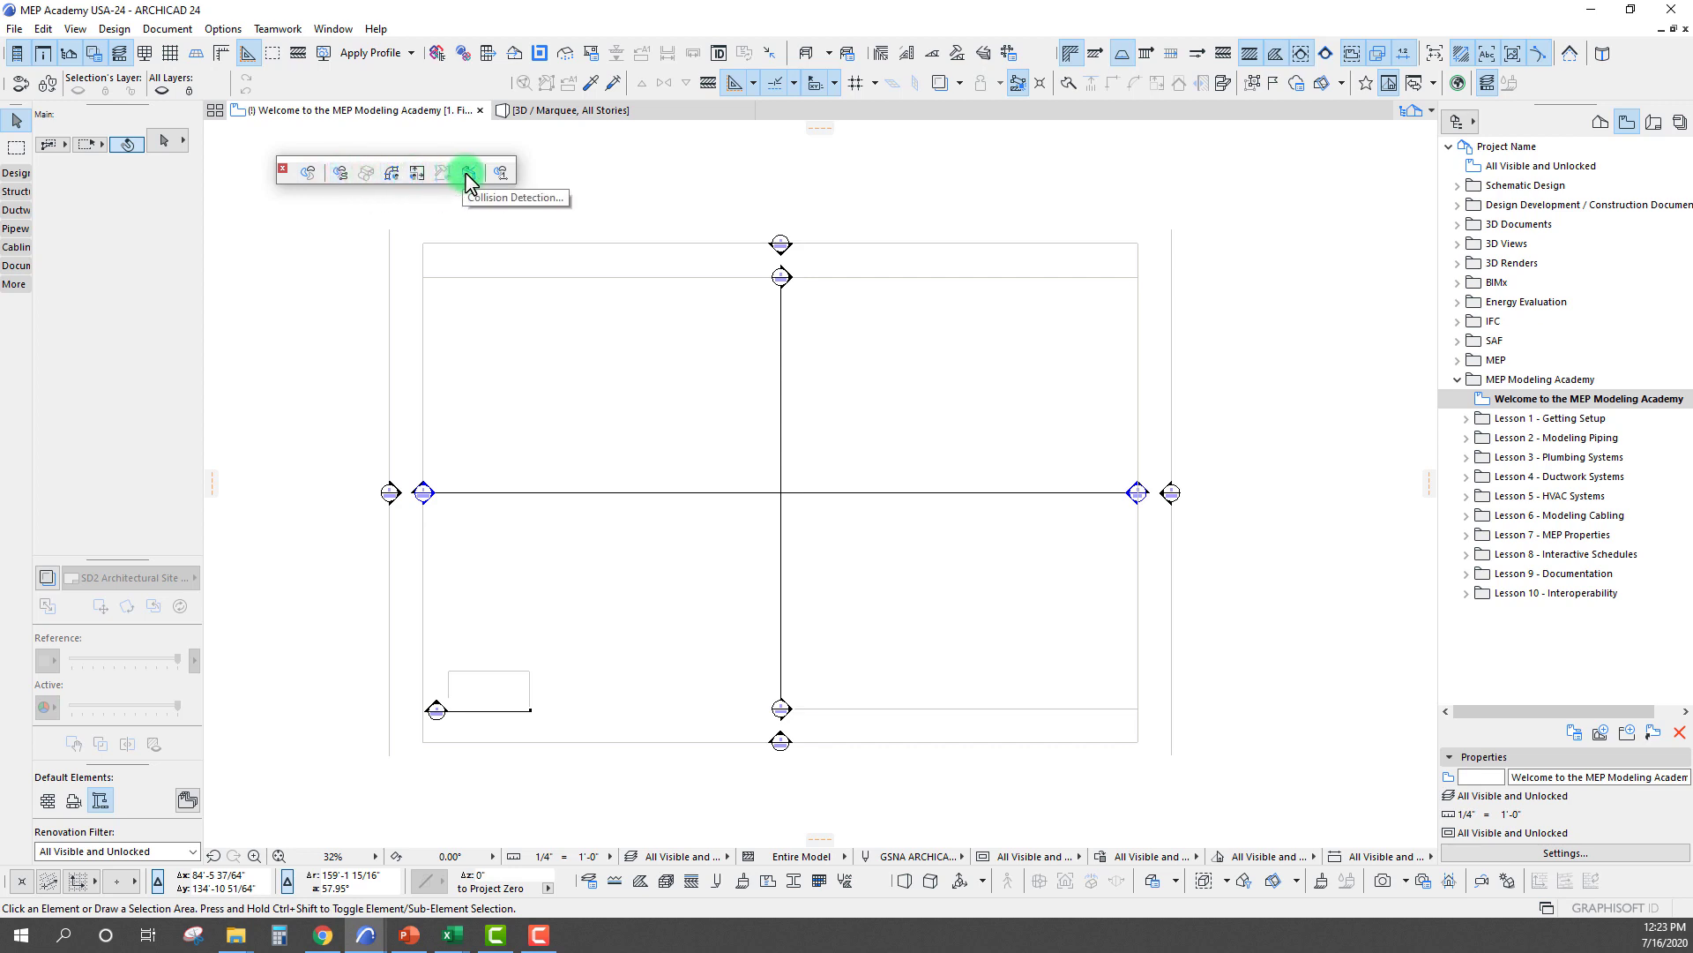
Apply the MEP Engineering Basic Profile 24 work environment
drag(283, 170, 251, 182)
click(333, 27)
mouse_move(222, 28)
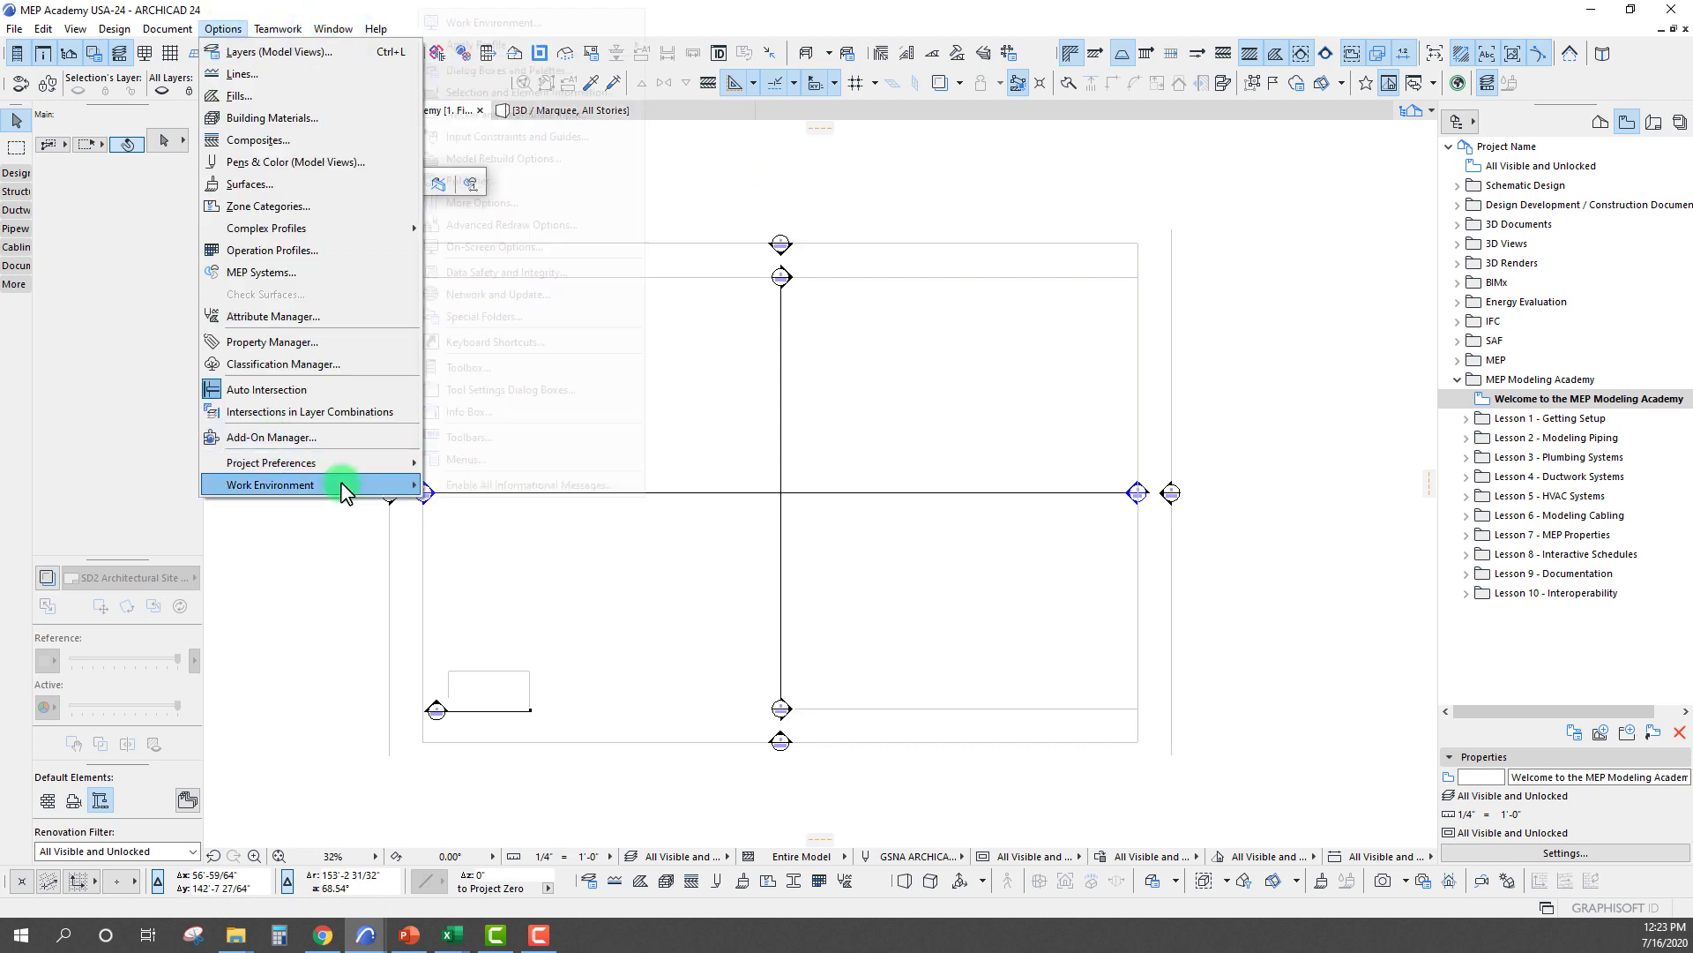
mouse_move(478, 45)
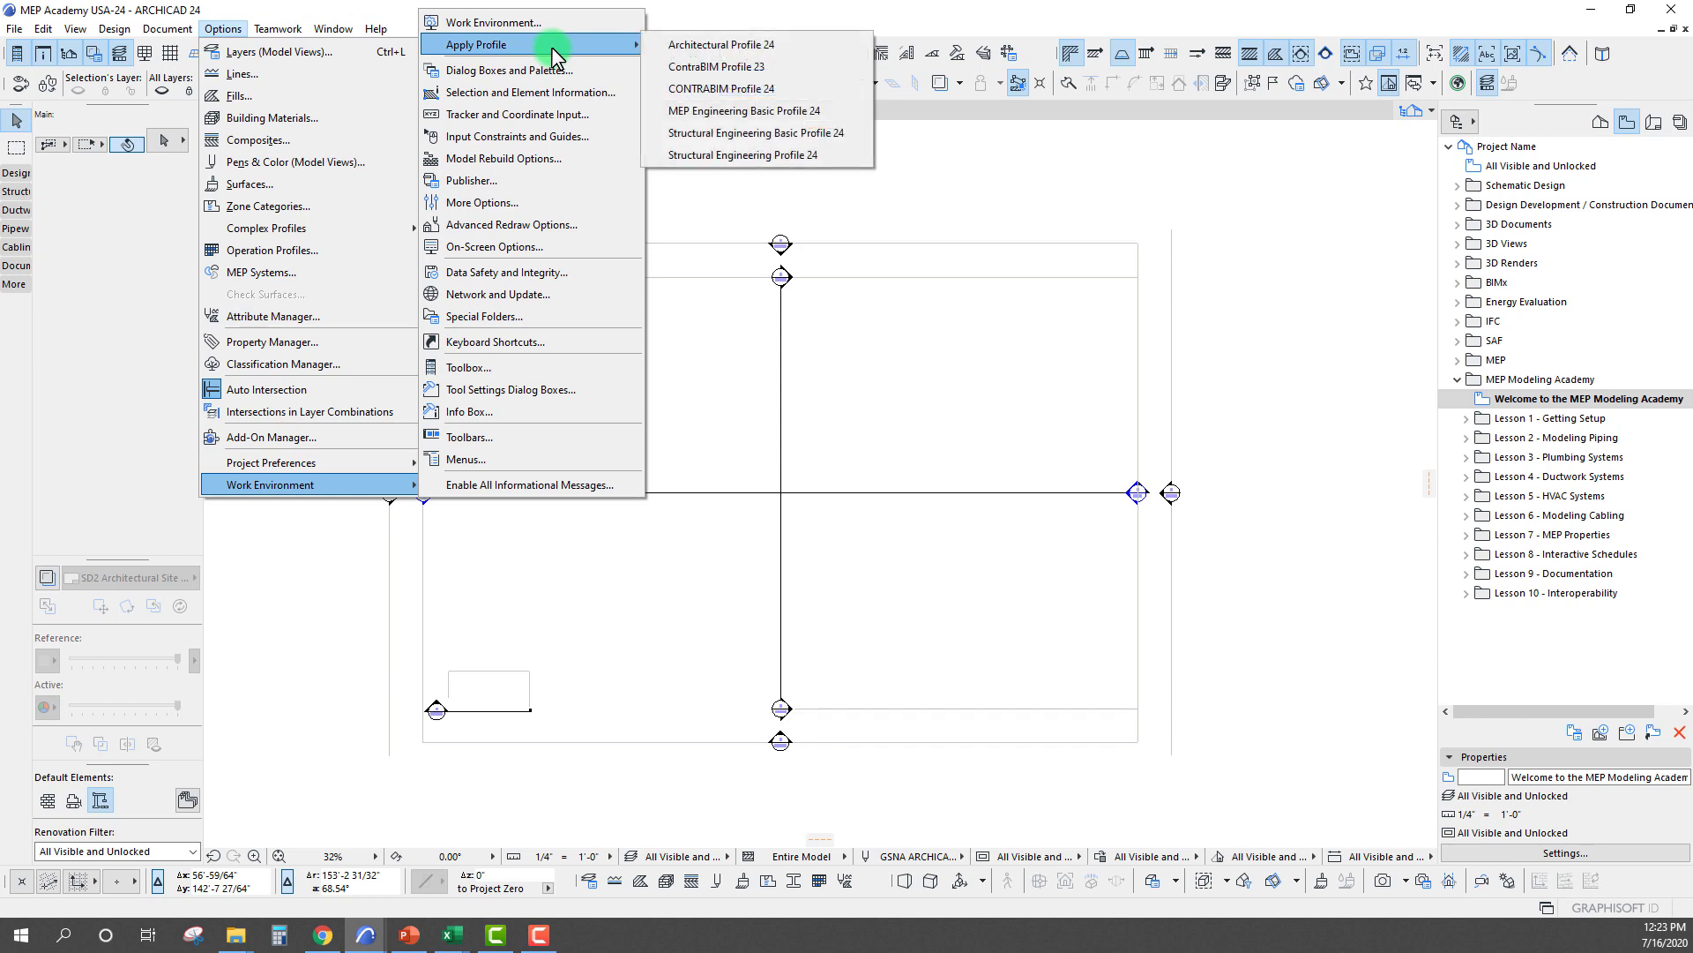
click(708, 113)
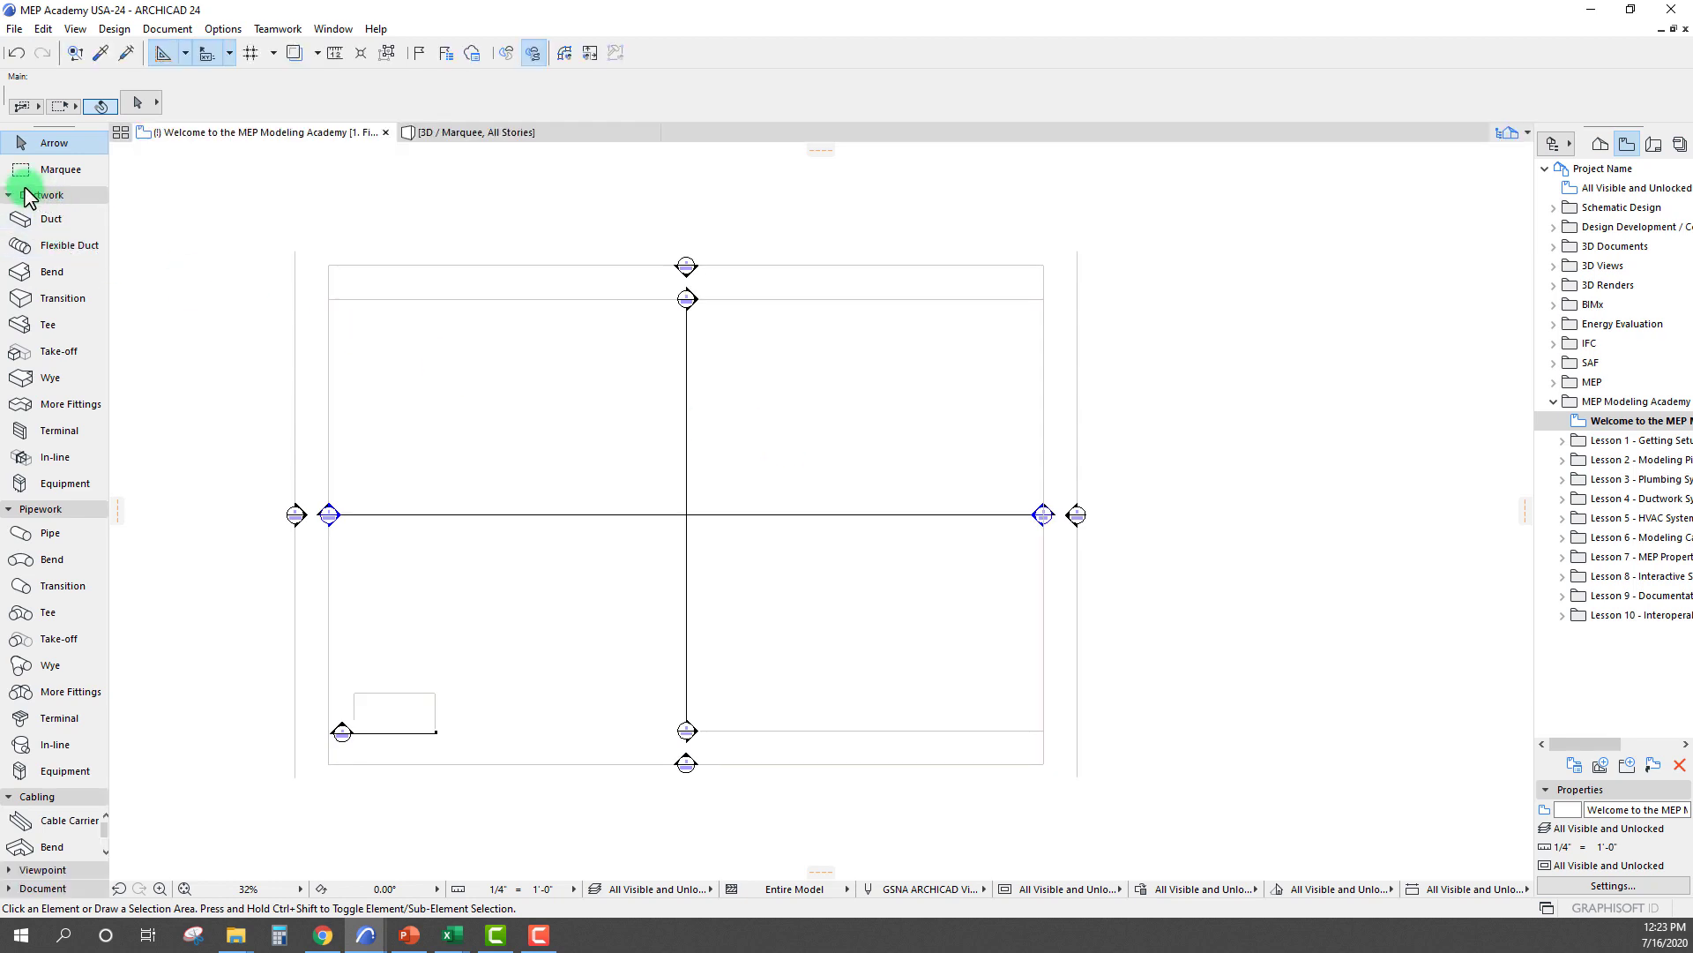
Collapse the Ductwork, Pipework and Cabling groups and apply another work environment profile
click(20, 194)
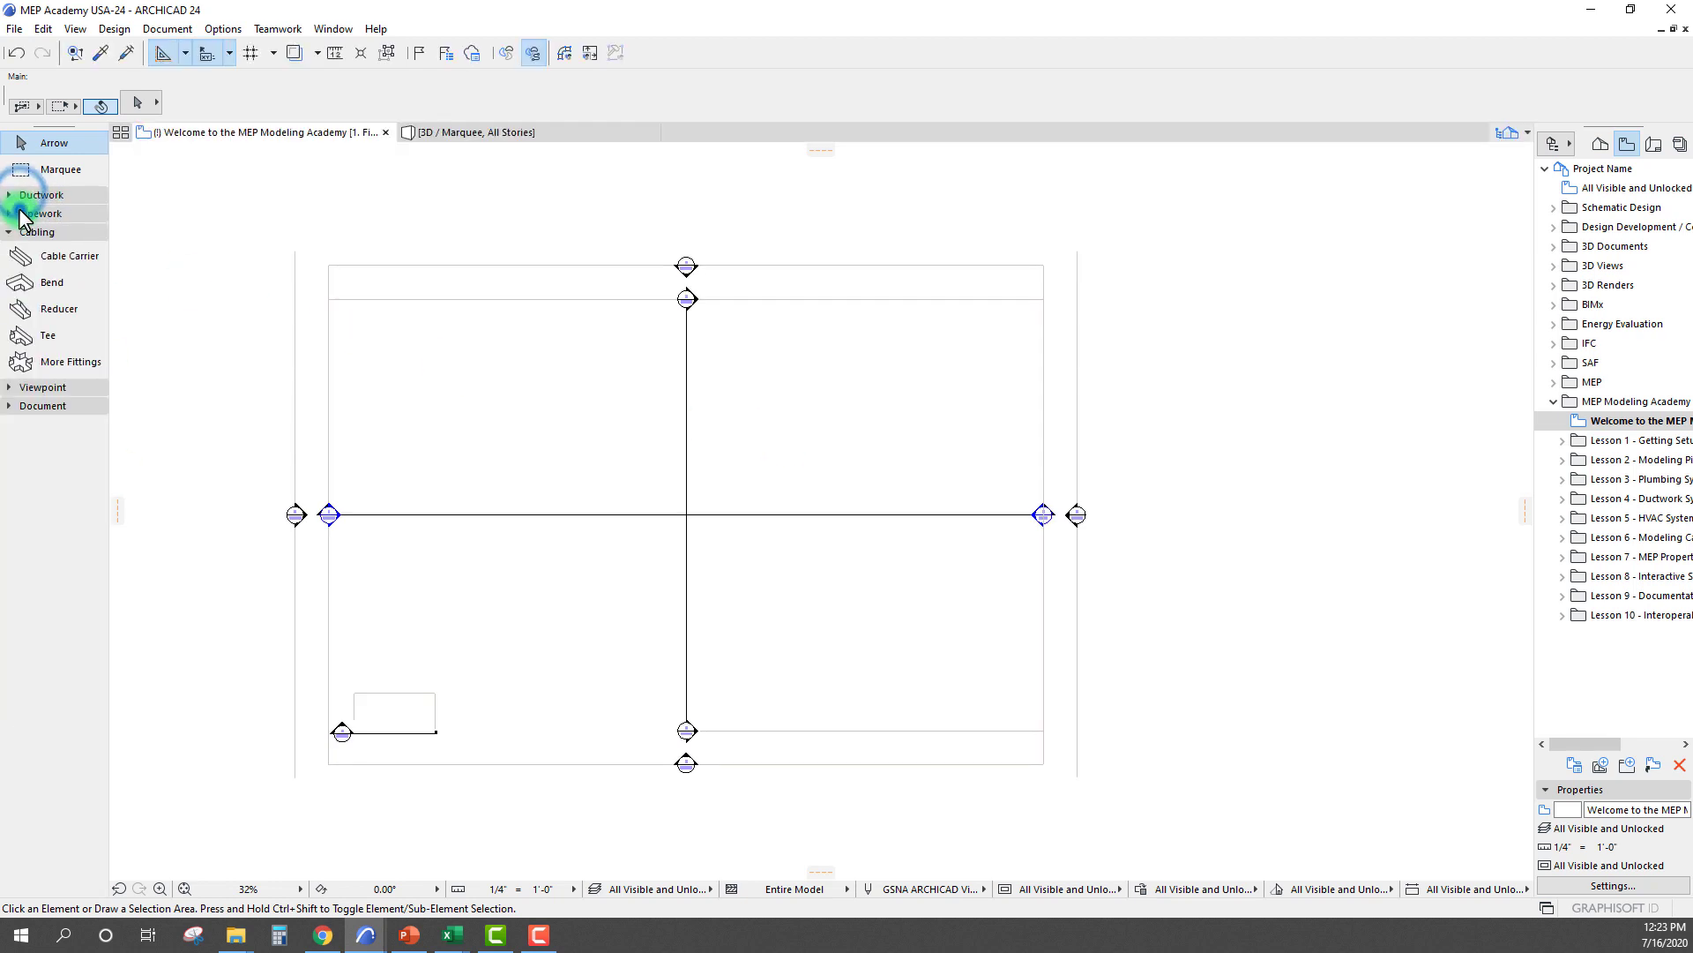
click(28, 233)
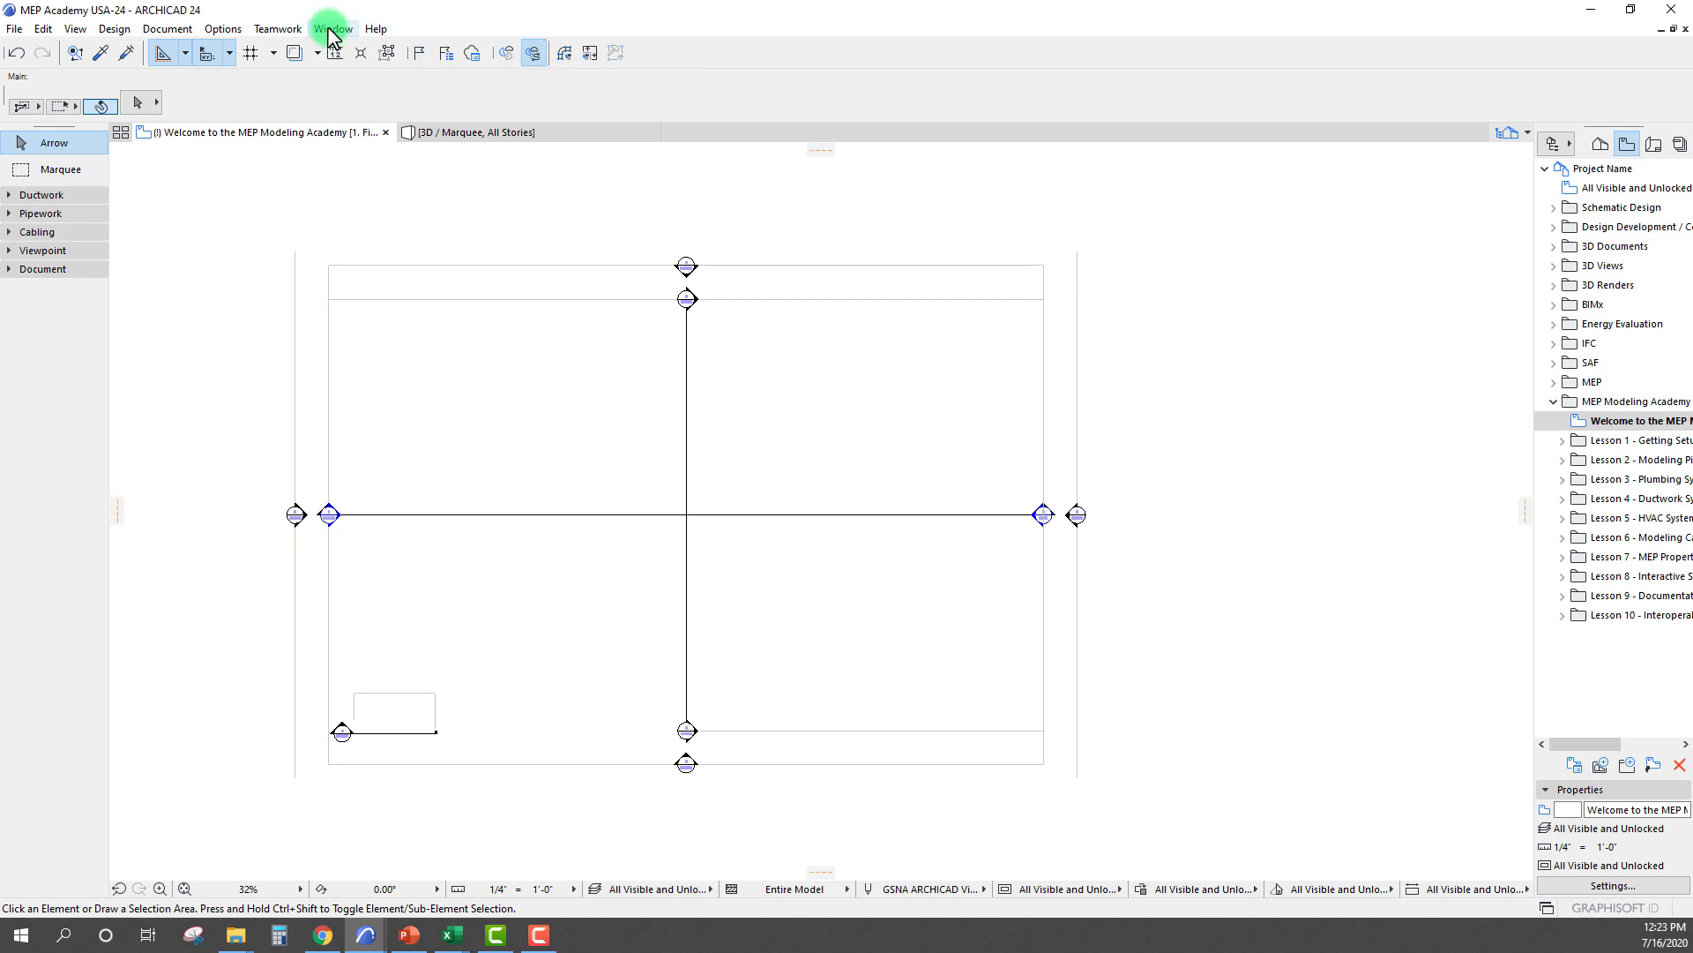
click(223, 28)
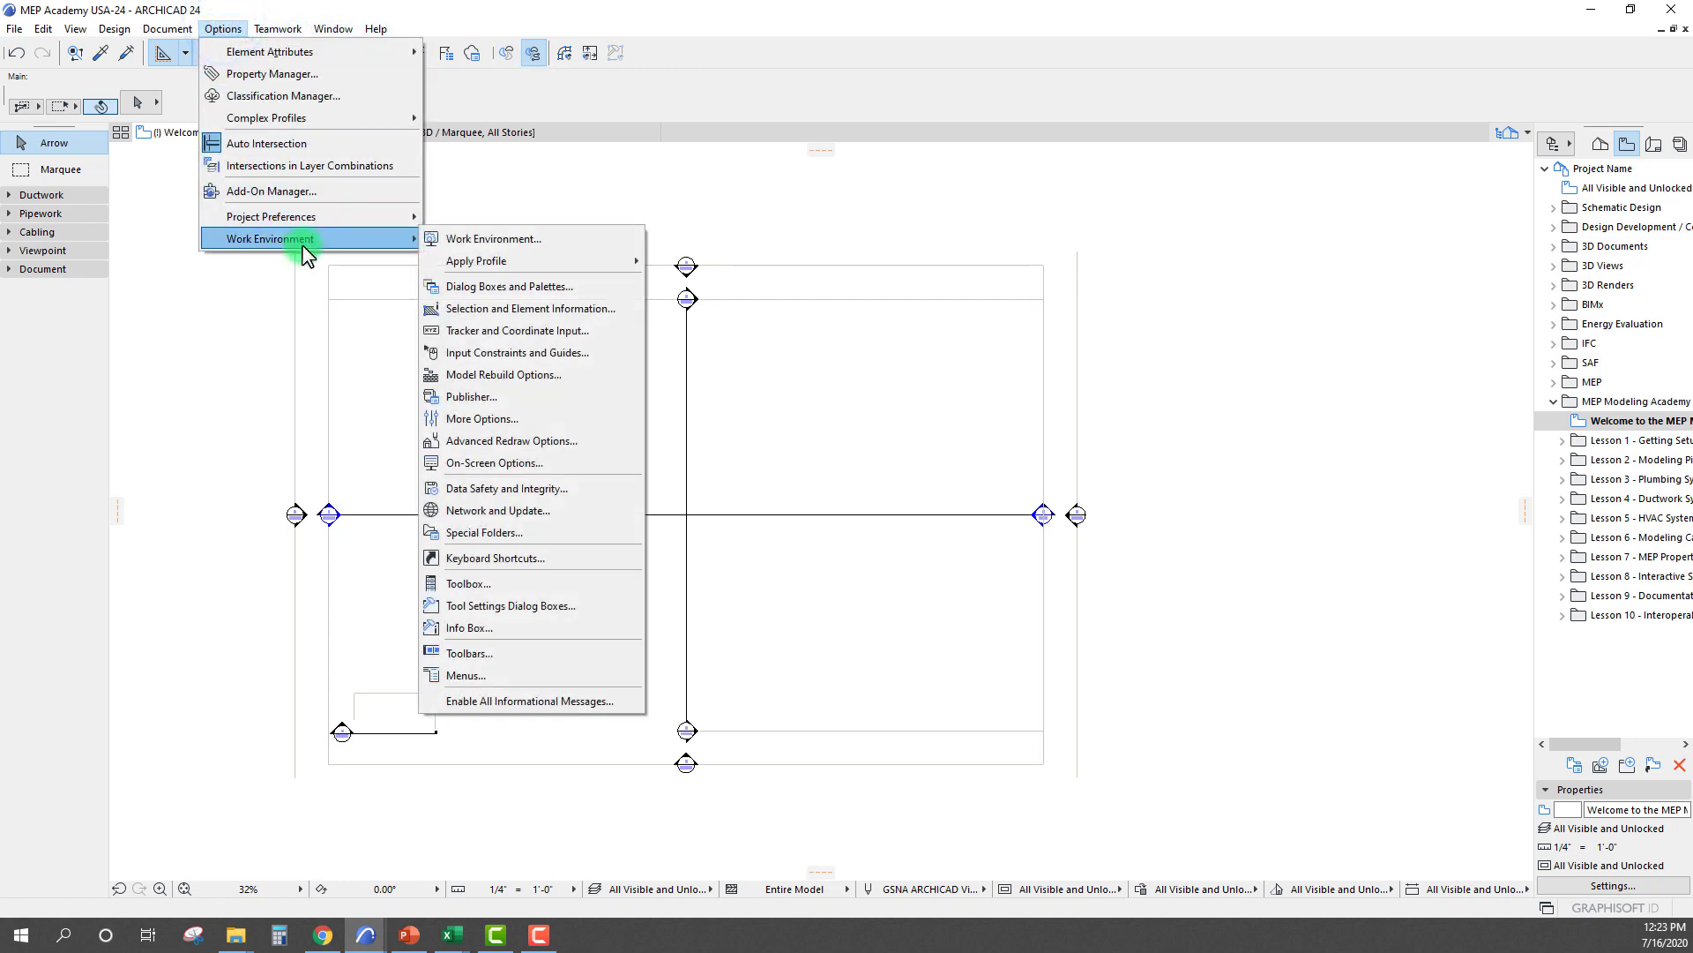
mouse_move(477, 262)
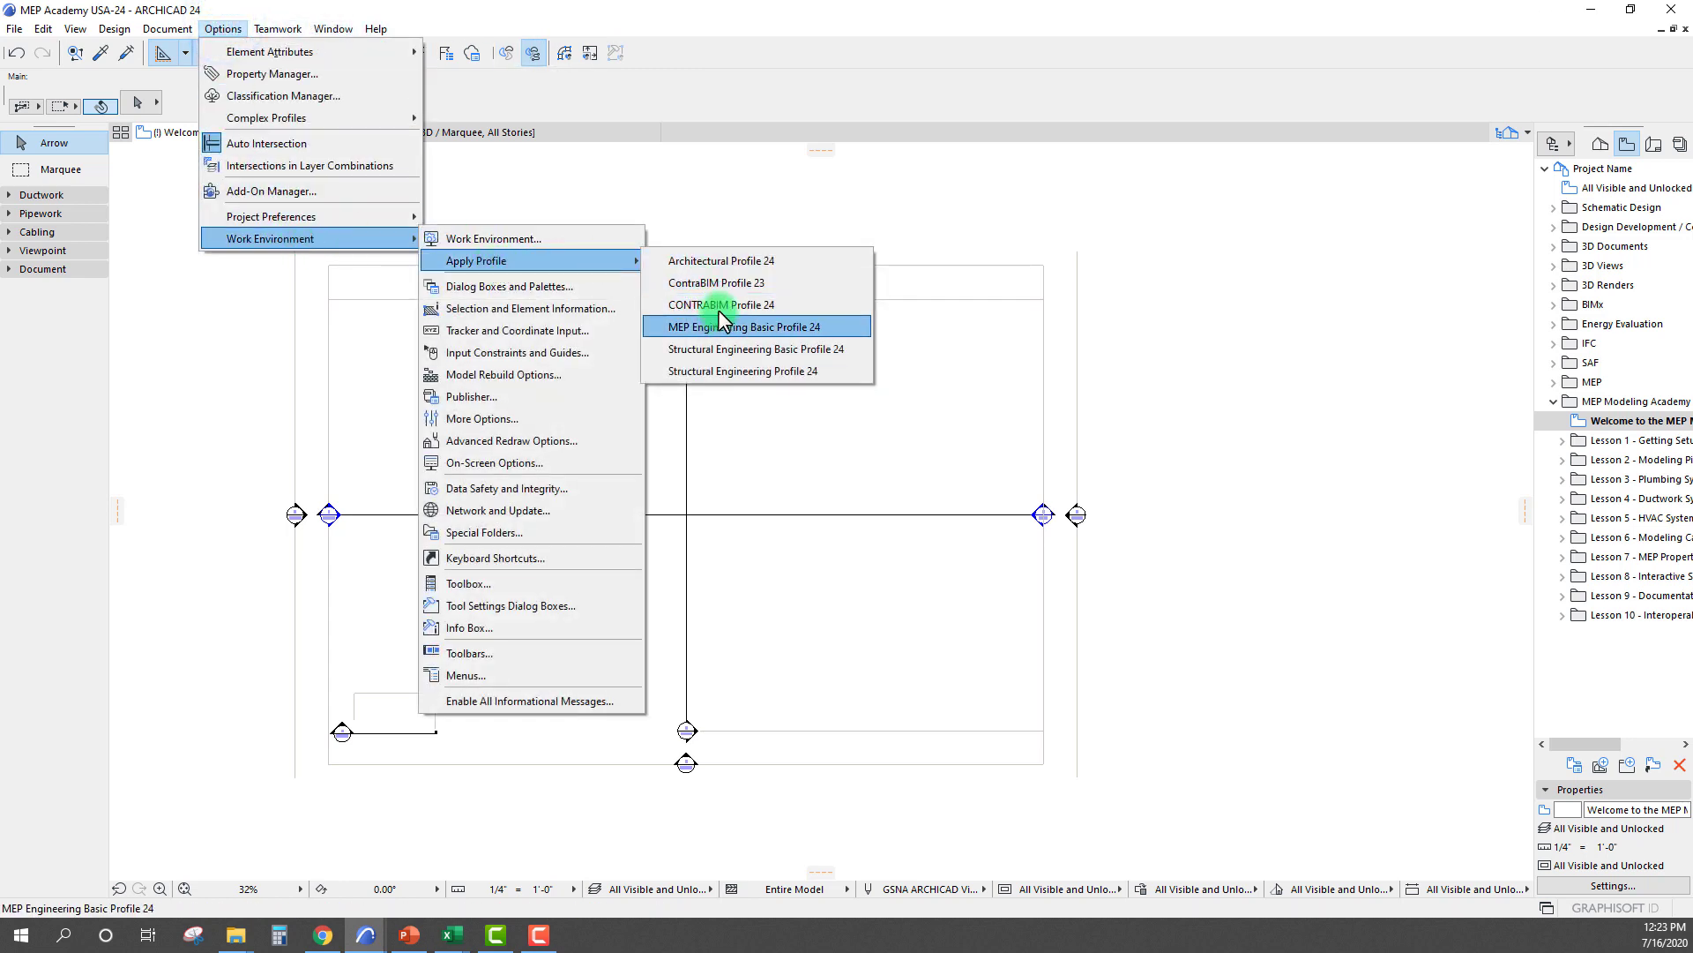
click(783, 302)
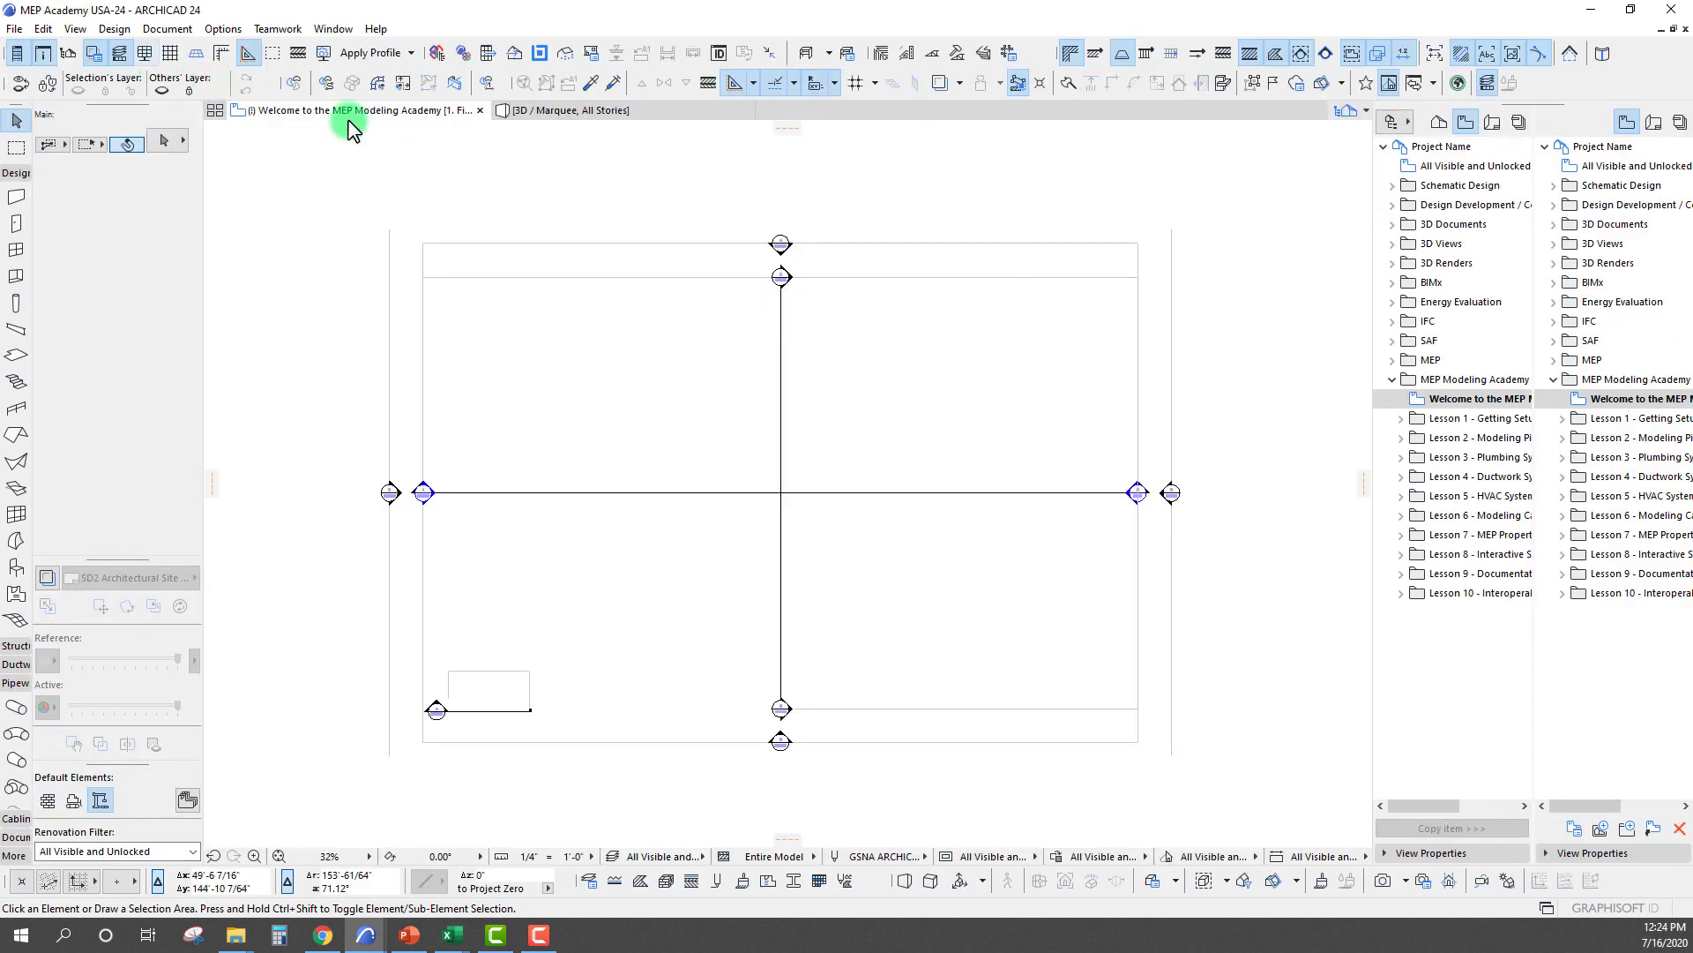
Nudge the floor plan view slightly to frame the layout
middle_drag(638, 280, 626, 274)
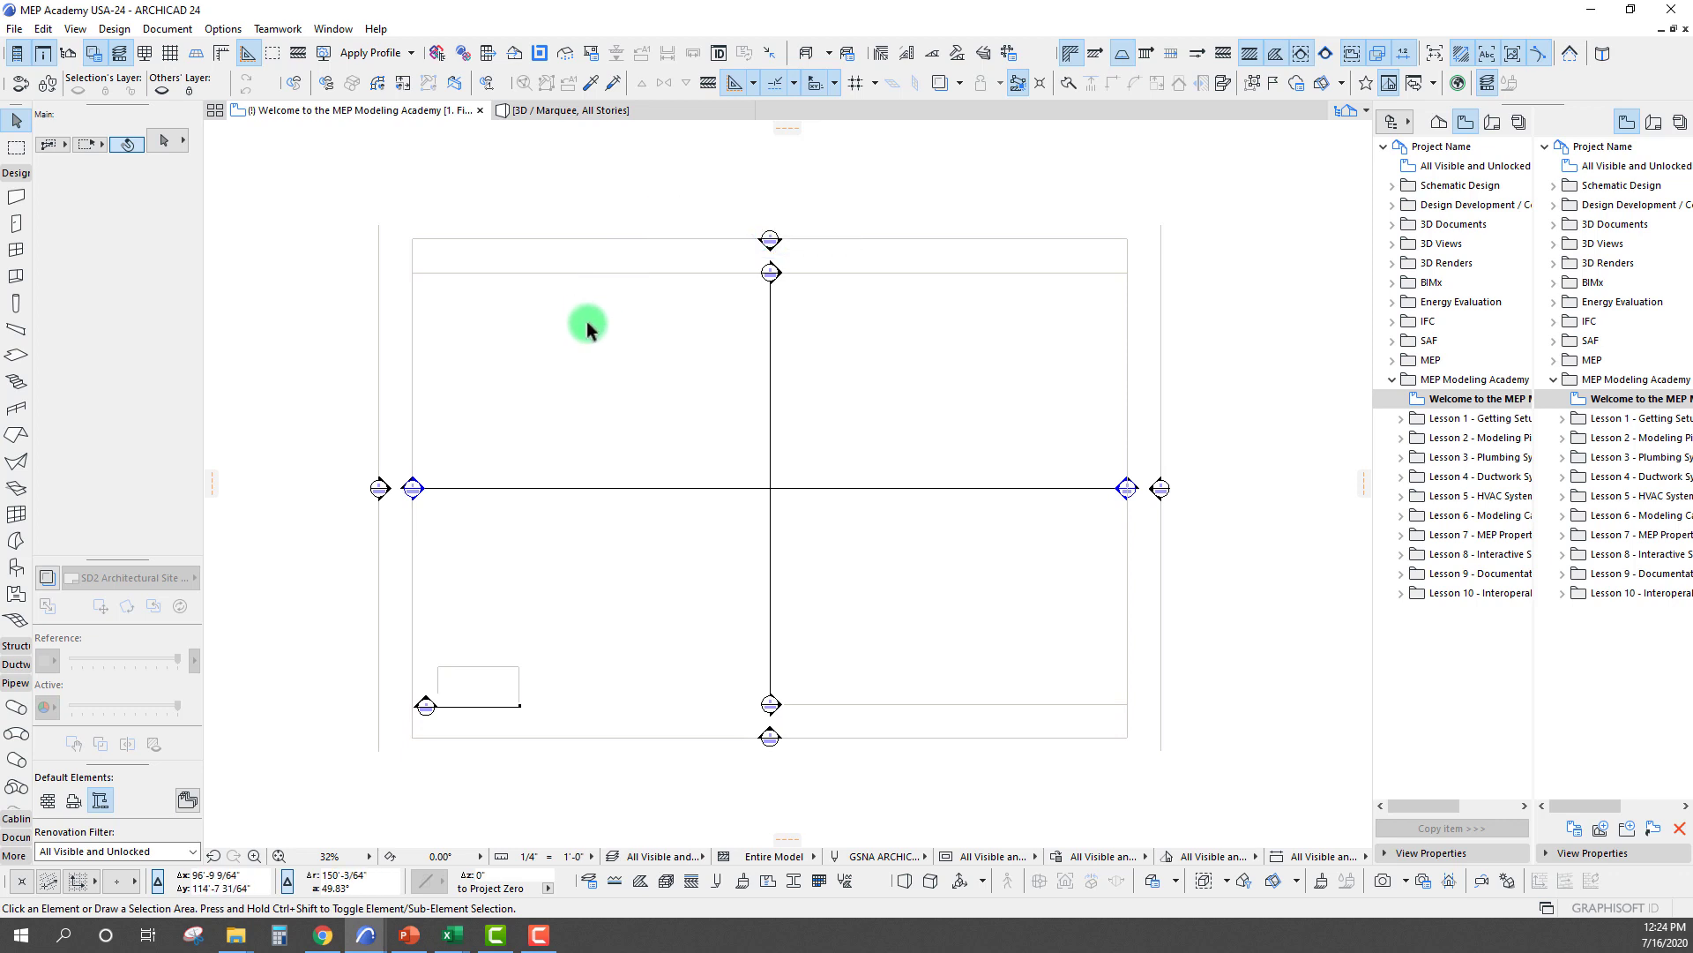
scroll(612, 321, down, 2)
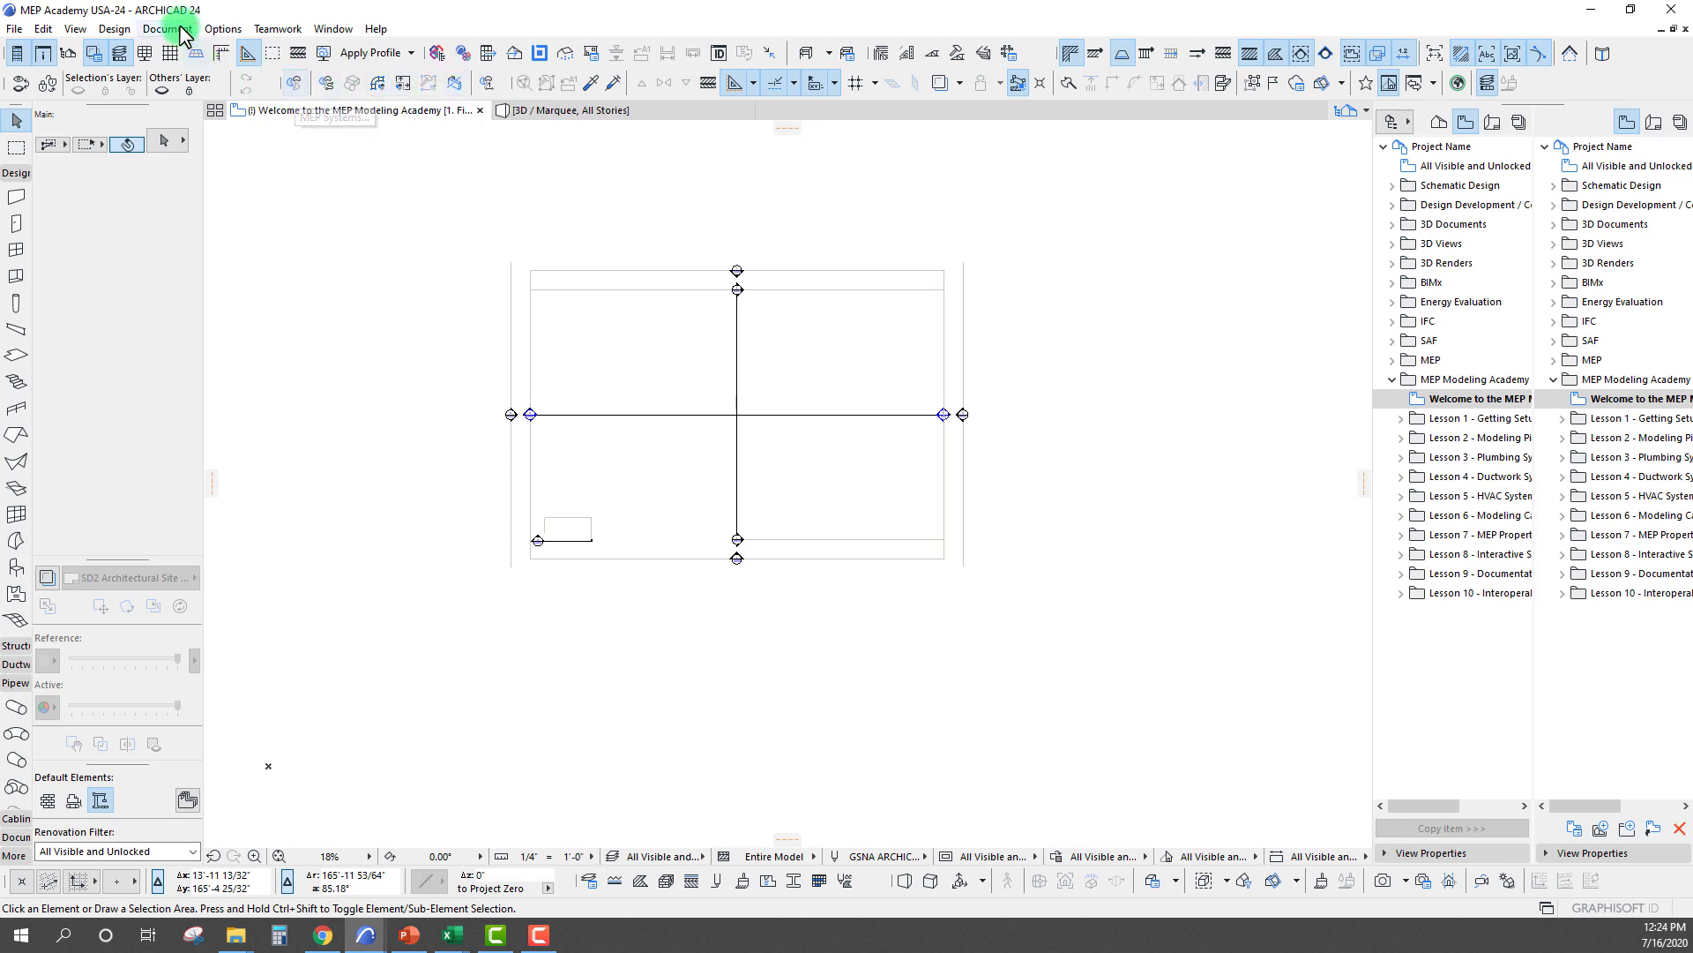
click(297, 88)
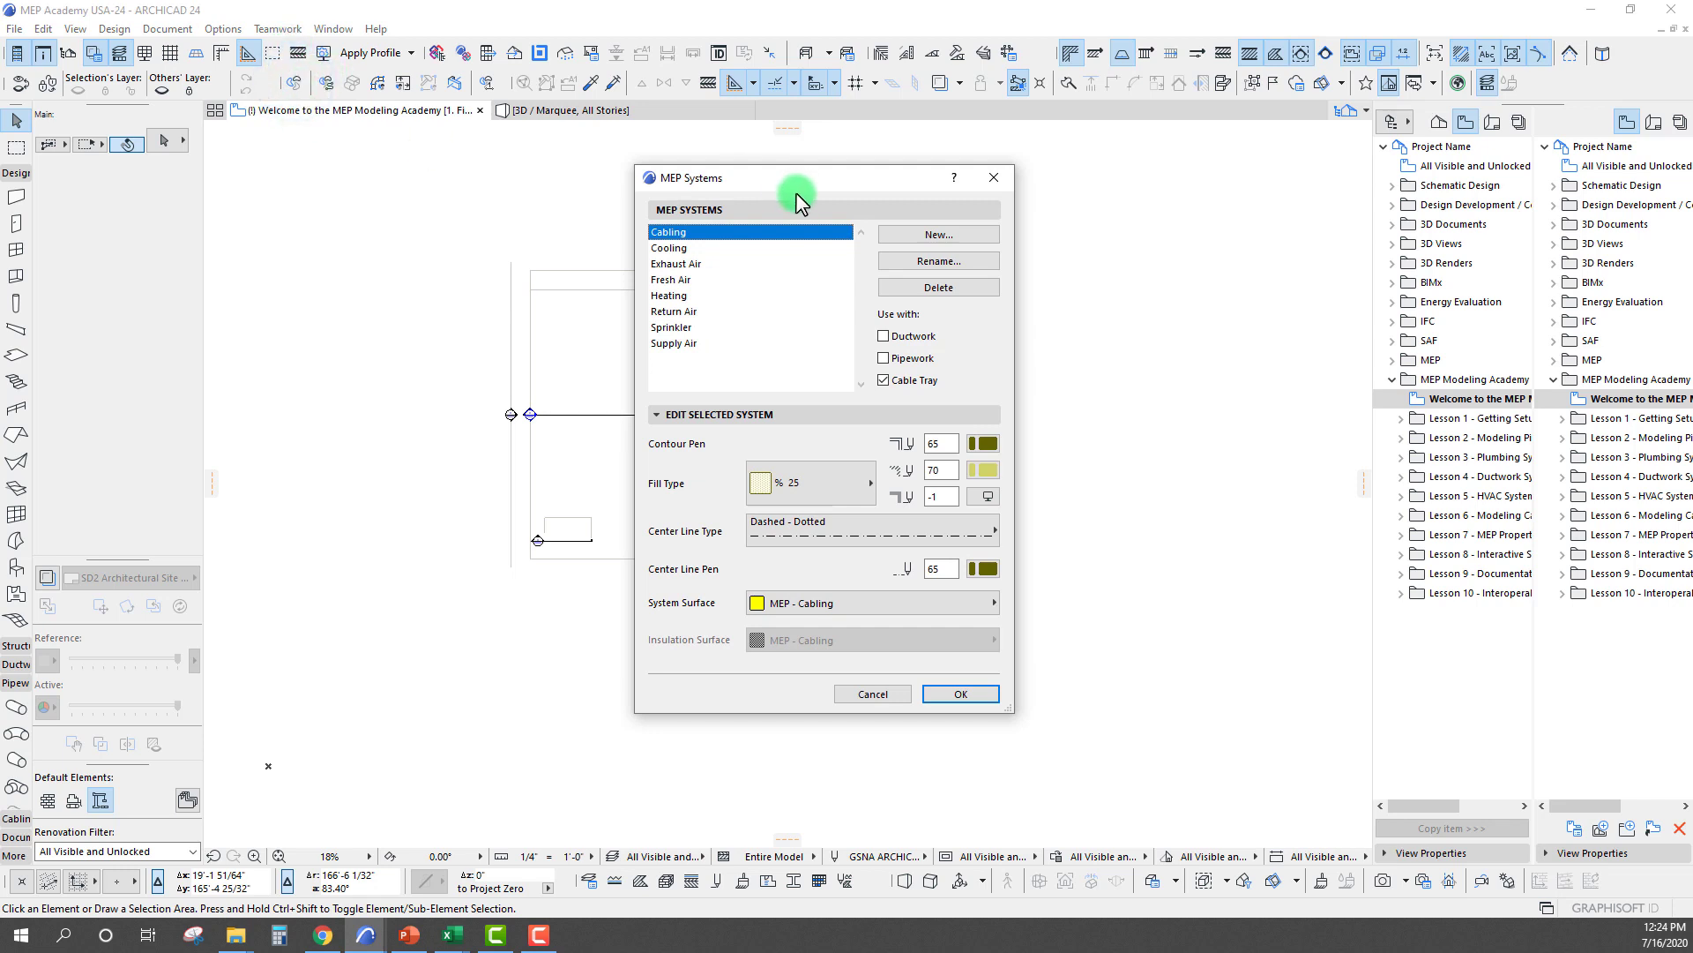
mouse_move(797, 185)
mouse_down()
mouse_move(1082, 219)
mouse_move(1131, 173)
mouse_up()
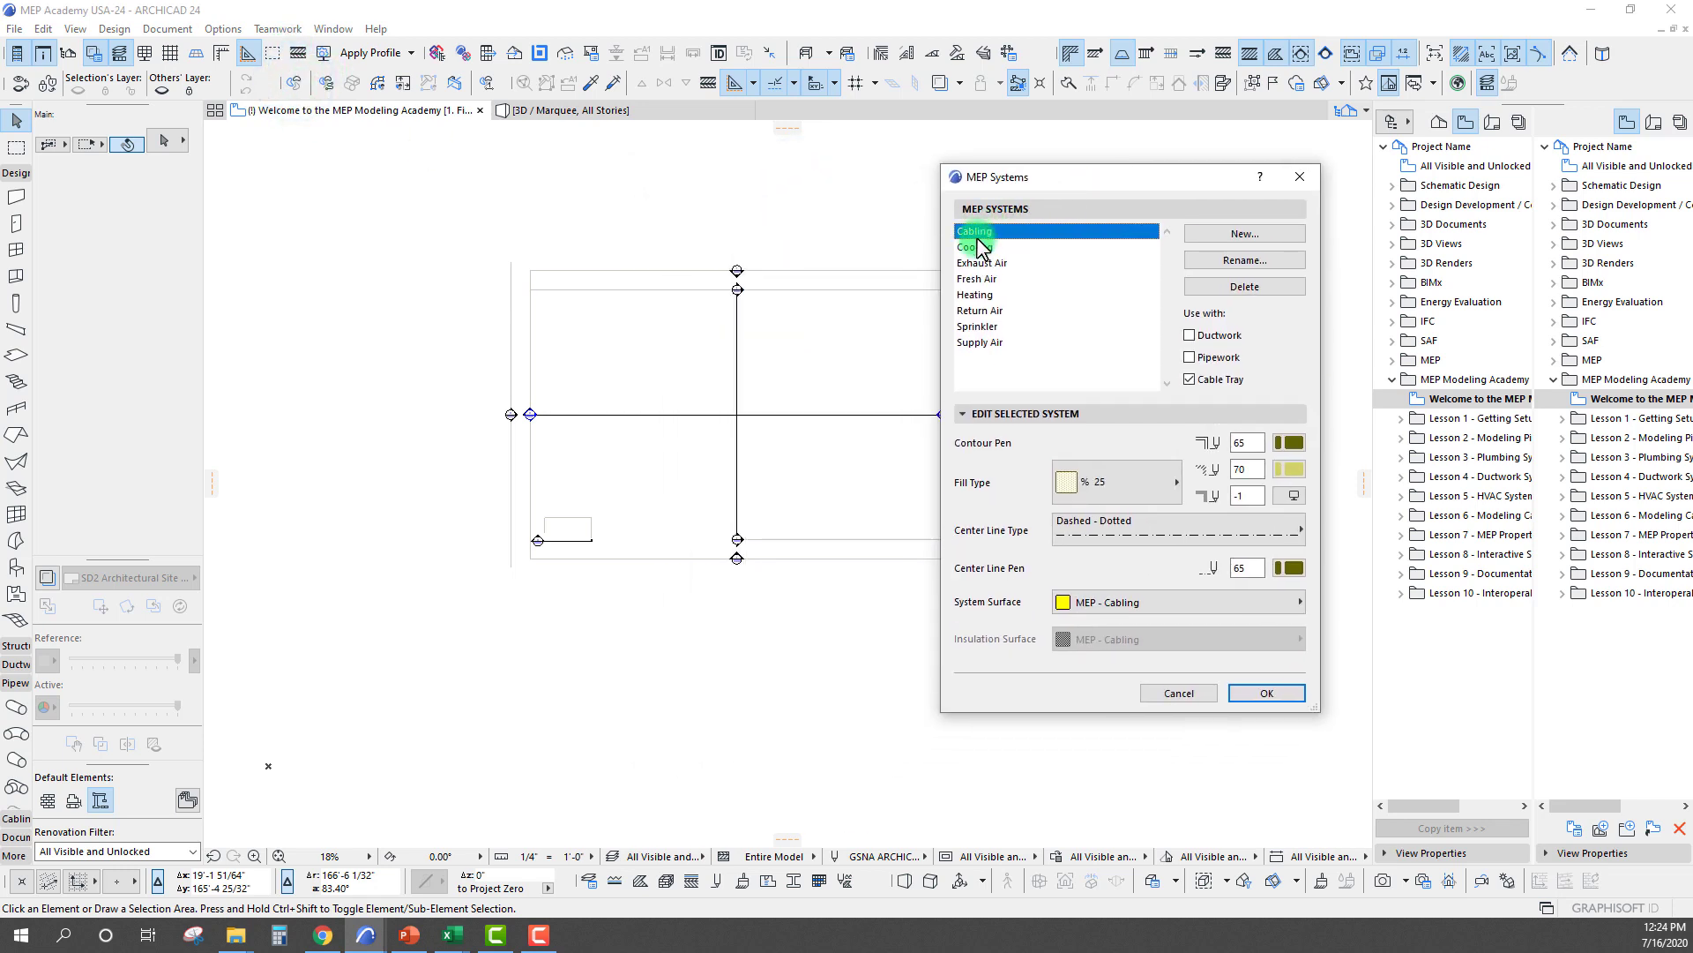
drag(1030, 181, 1024, 188)
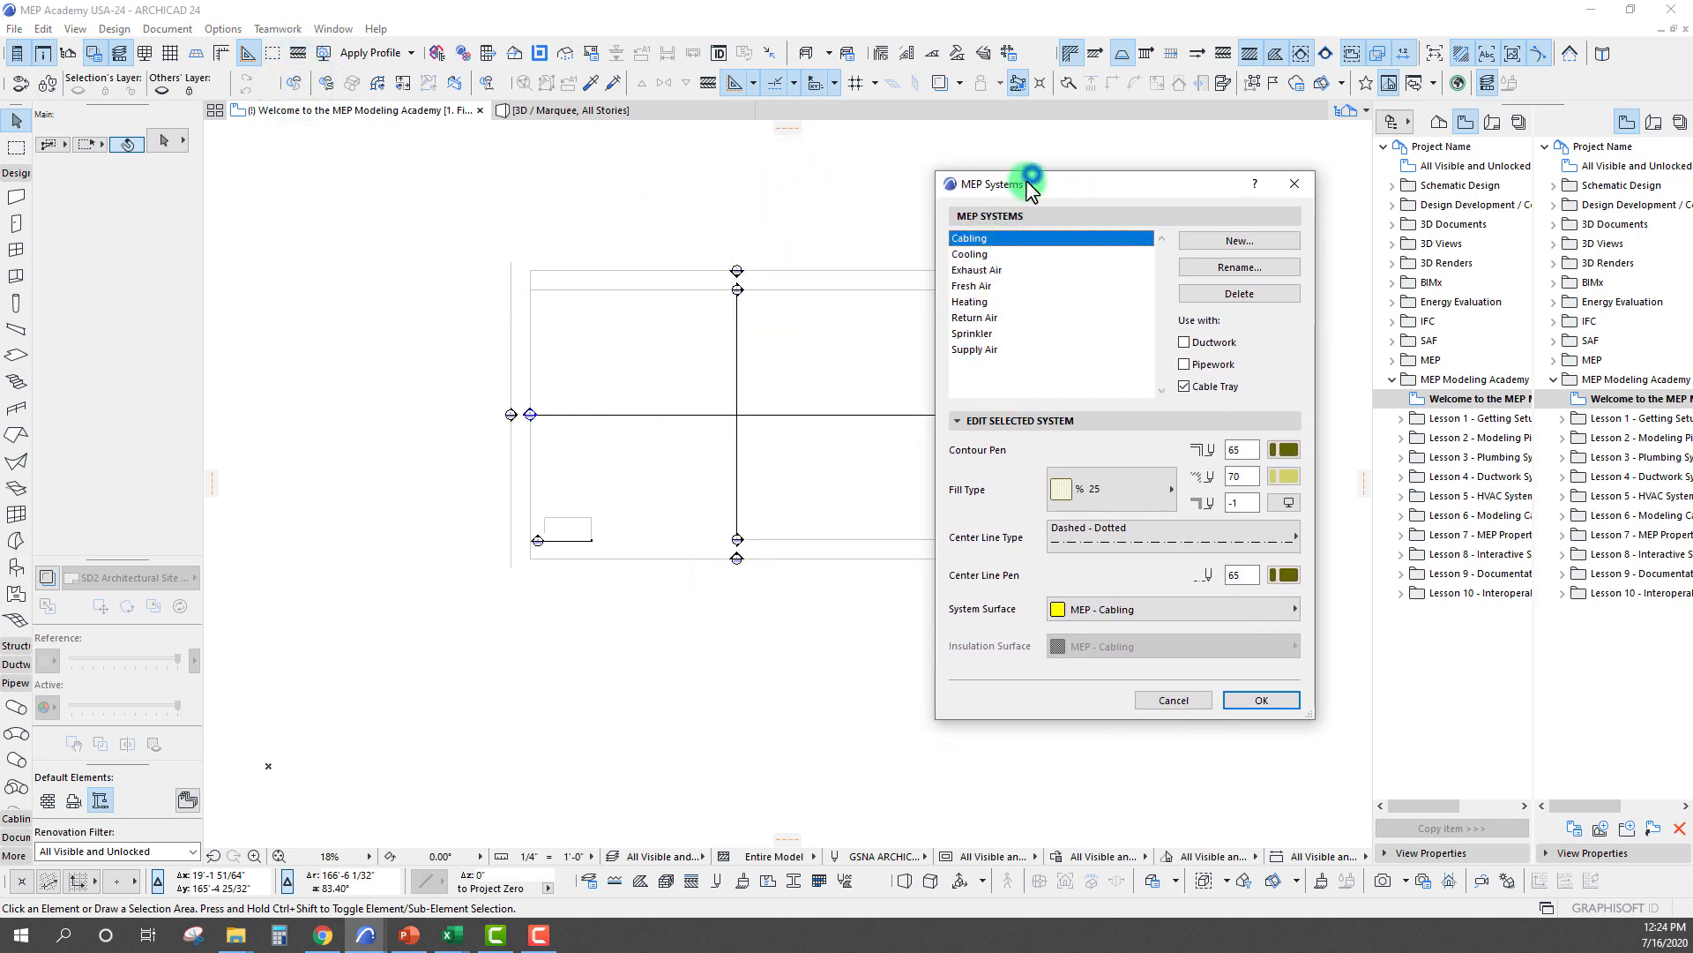
click(977, 256)
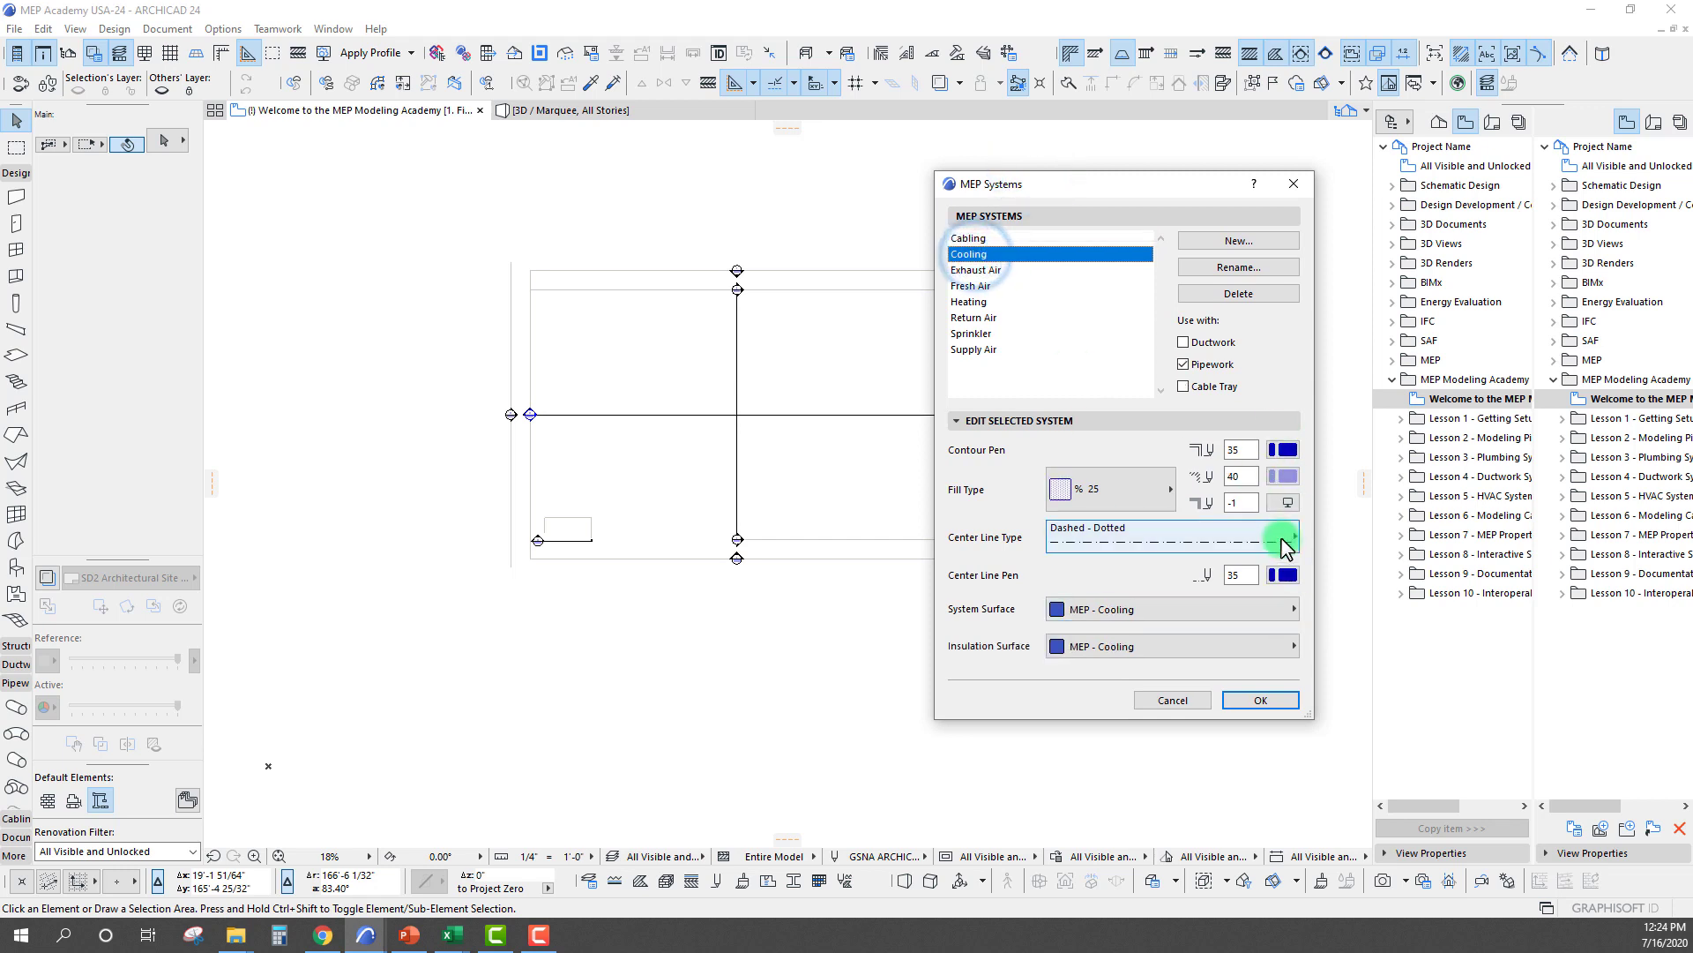
click(967, 269)
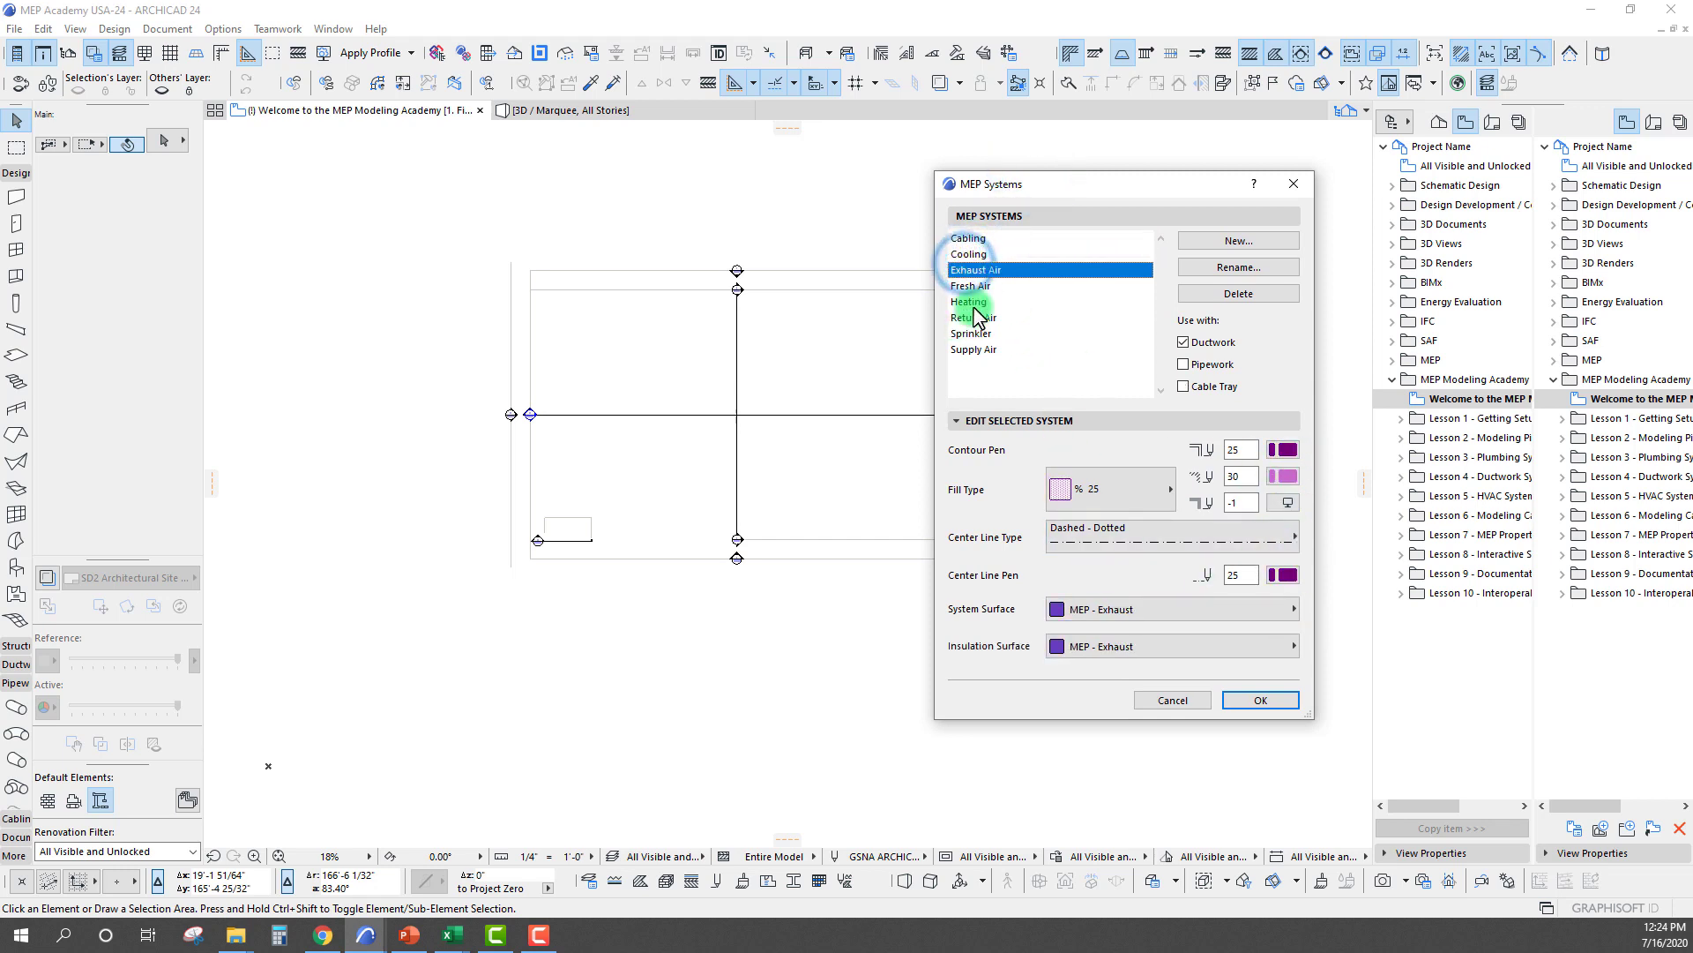
click(968, 286)
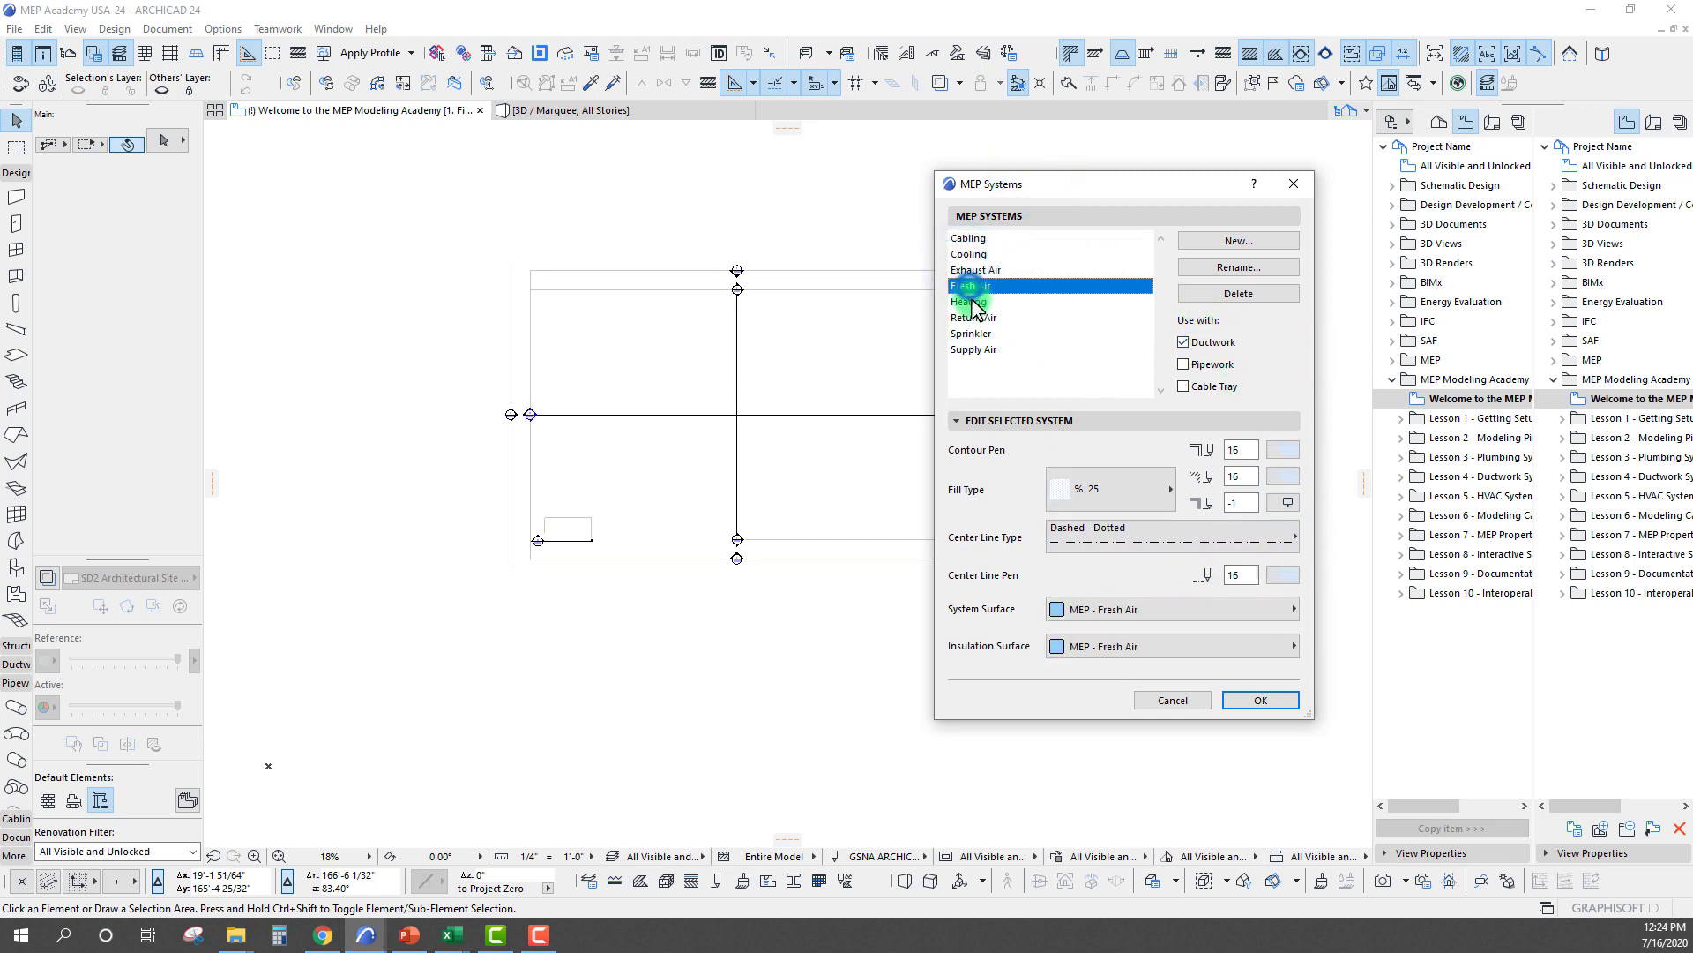
click(972, 317)
click(975, 349)
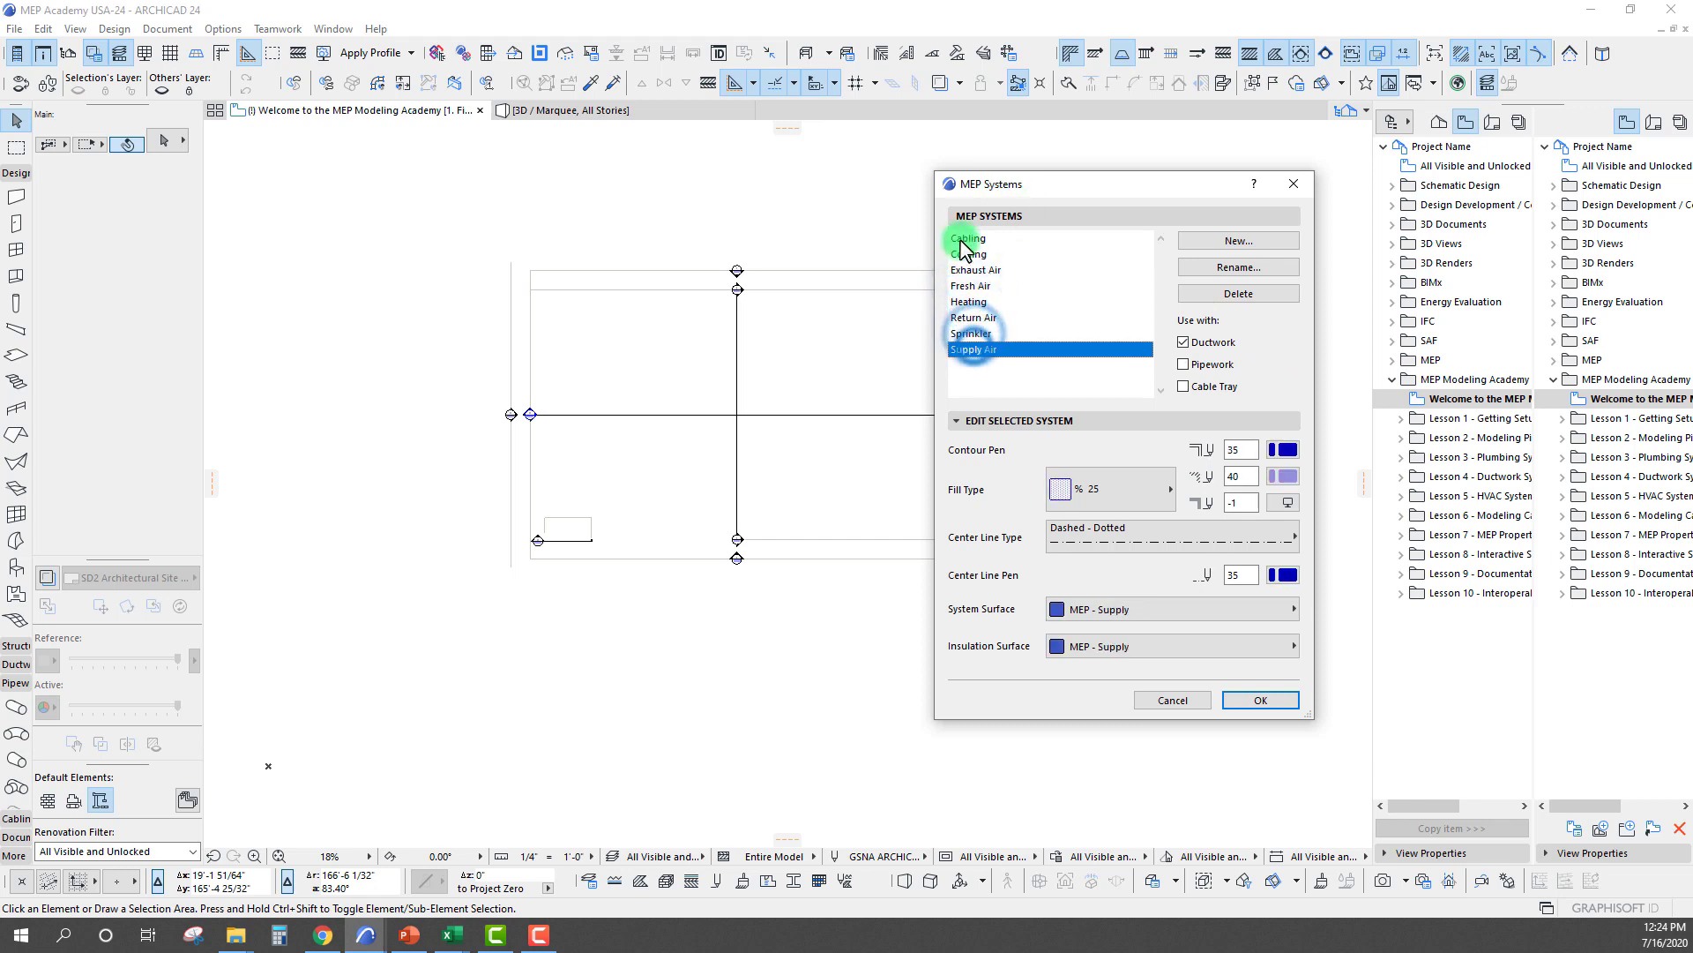
drag(1055, 187, 932, 186)
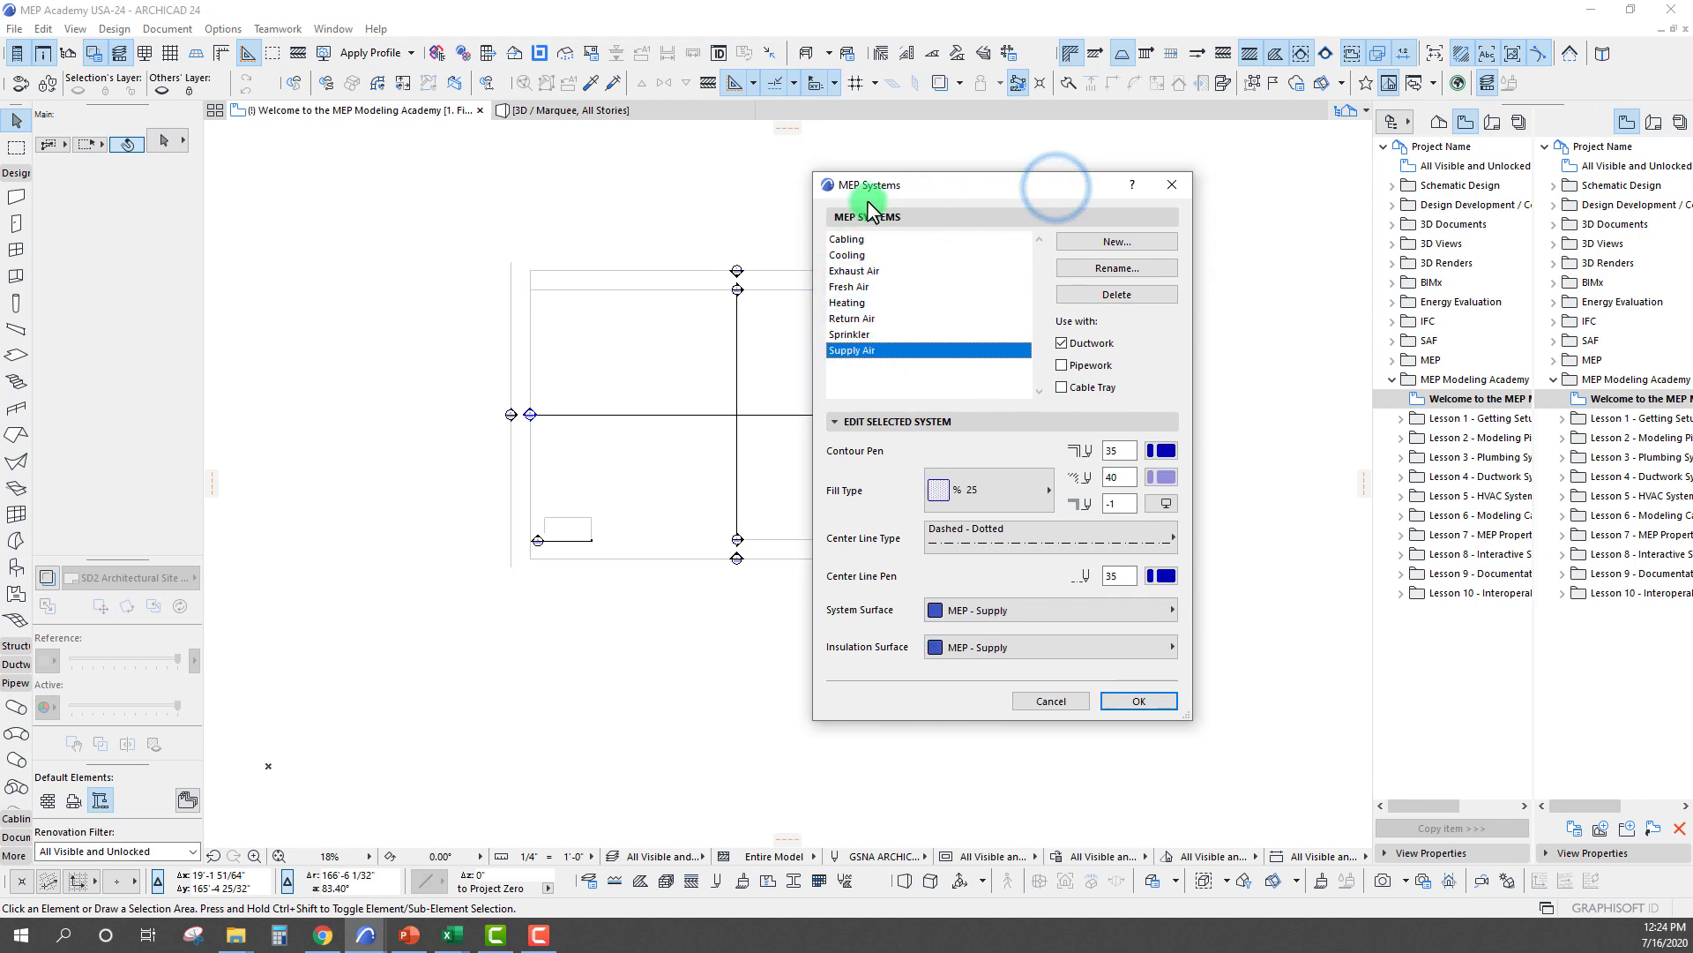
click(1016, 609)
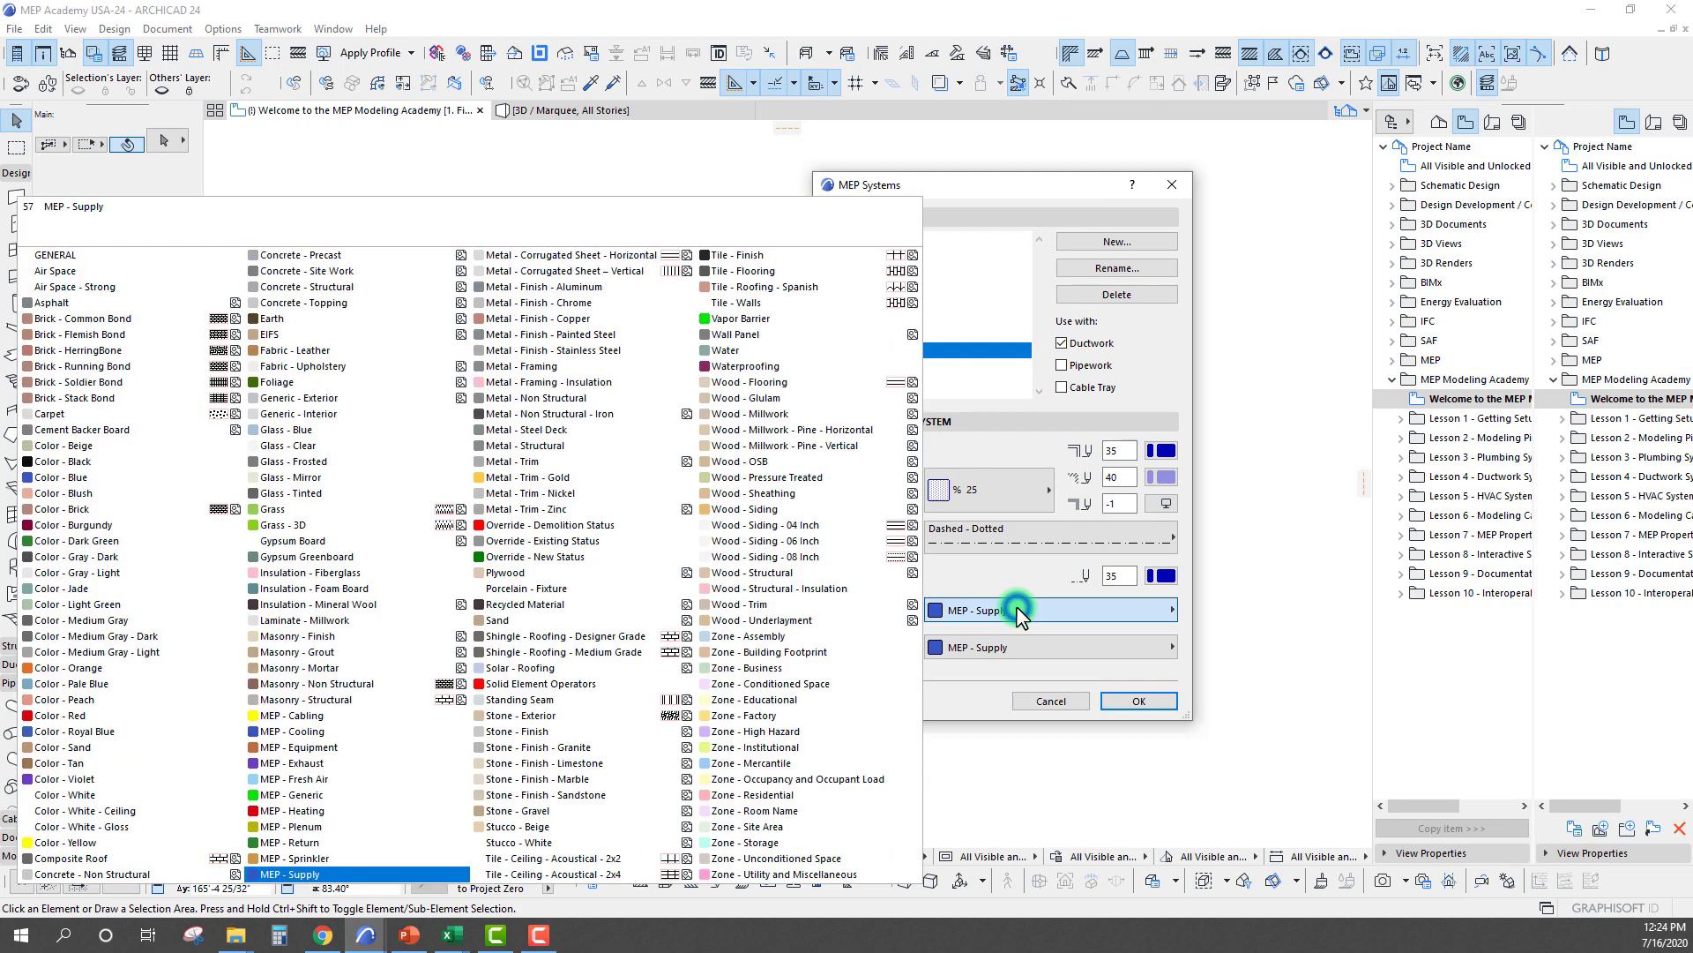
click(1025, 639)
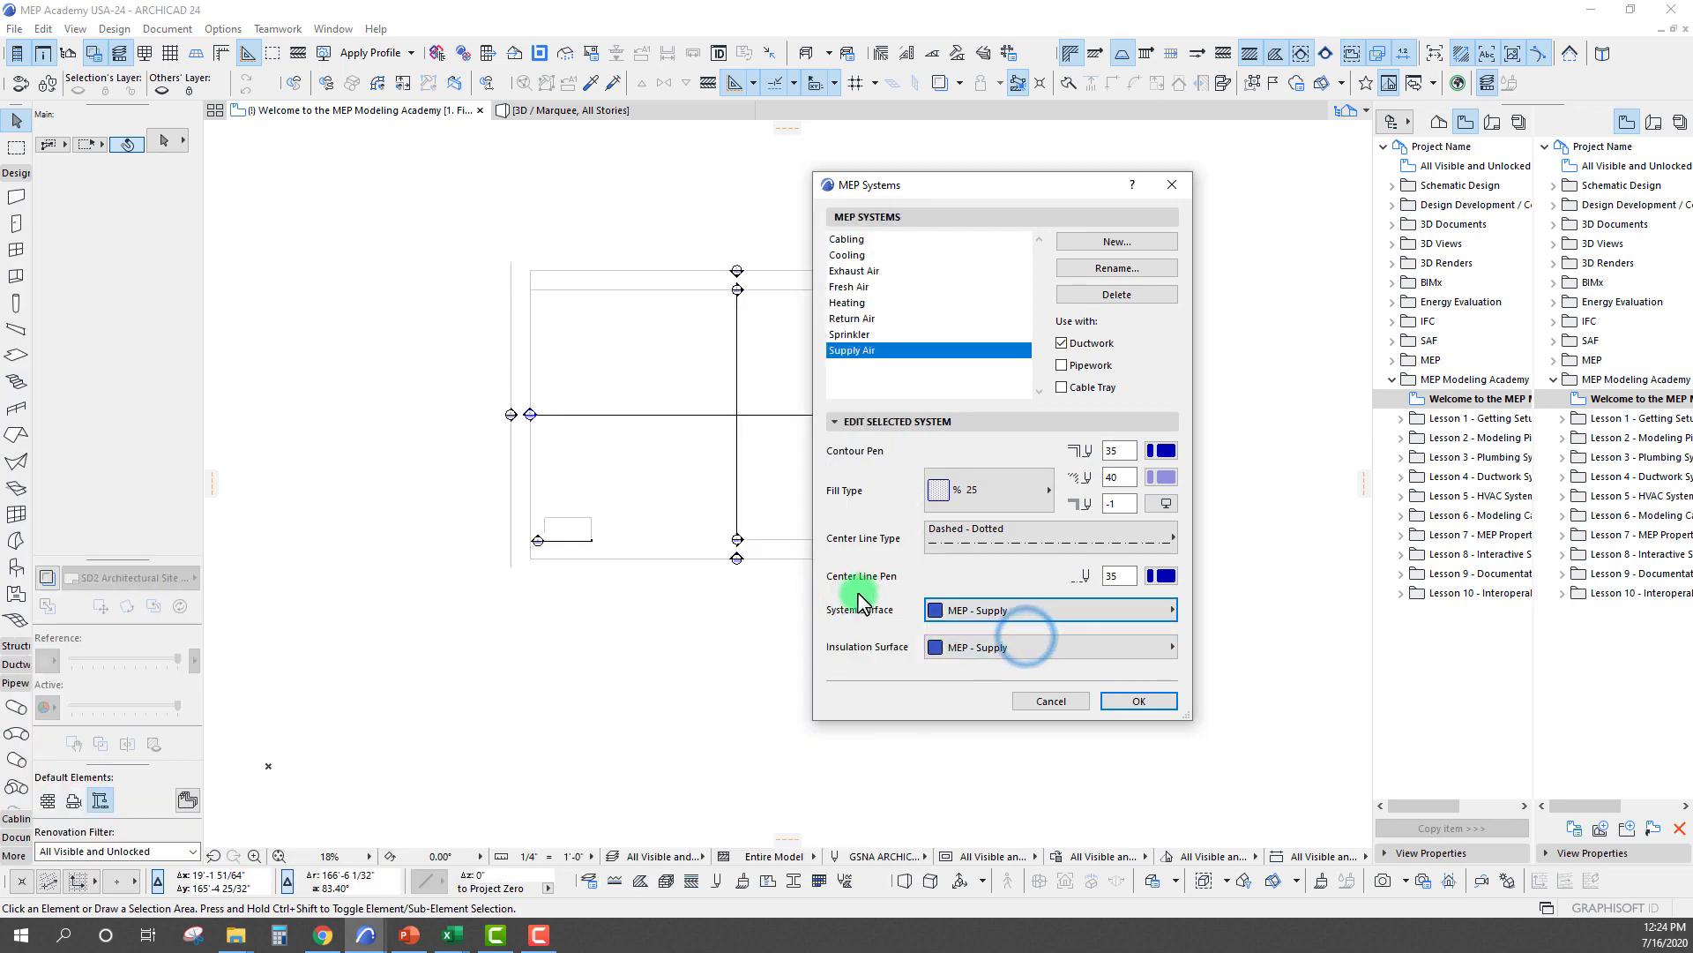
click(1021, 648)
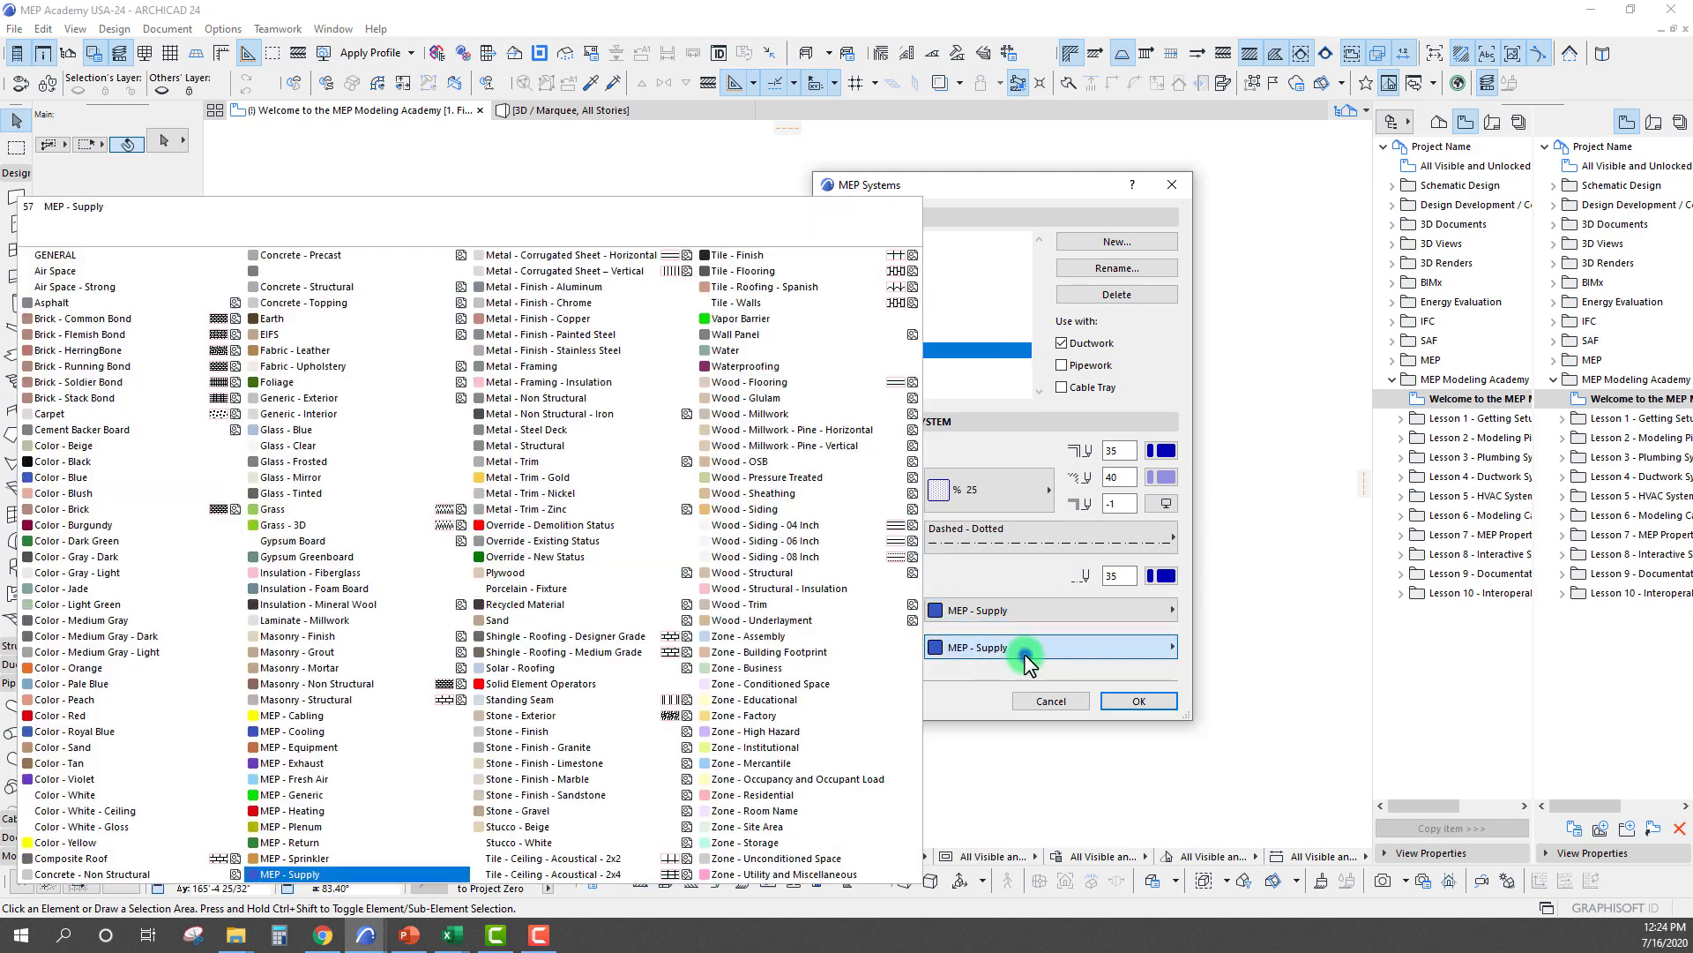
click(1021, 653)
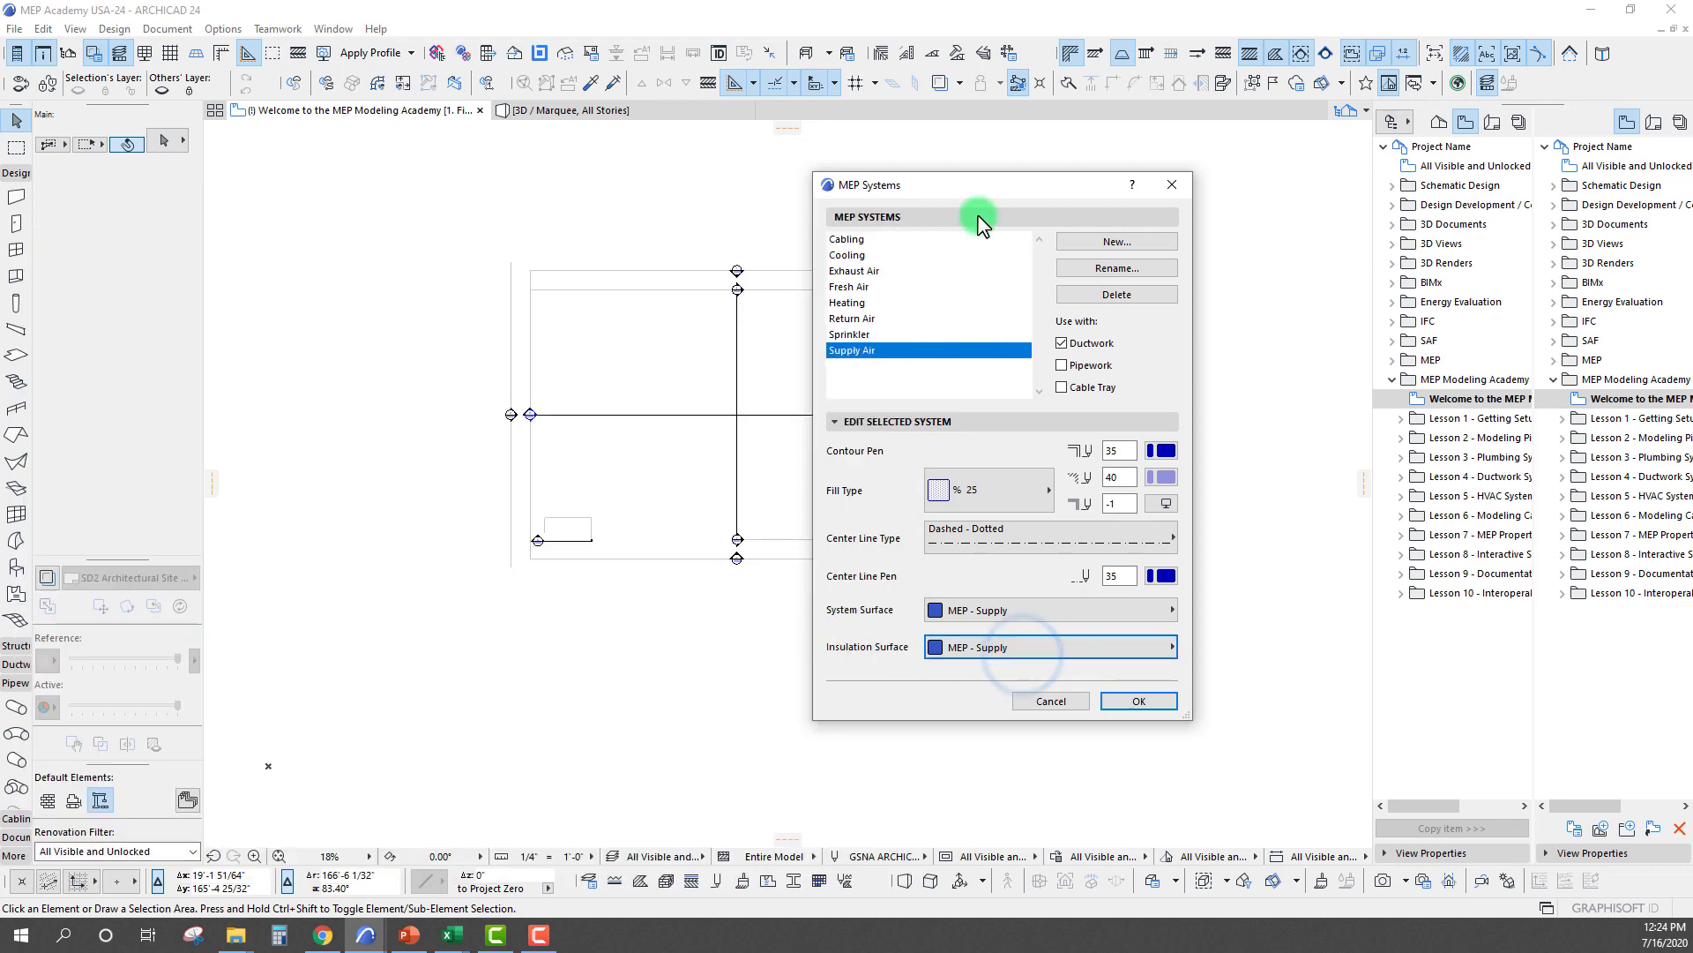
drag(994, 179, 980, 186)
click(964, 655)
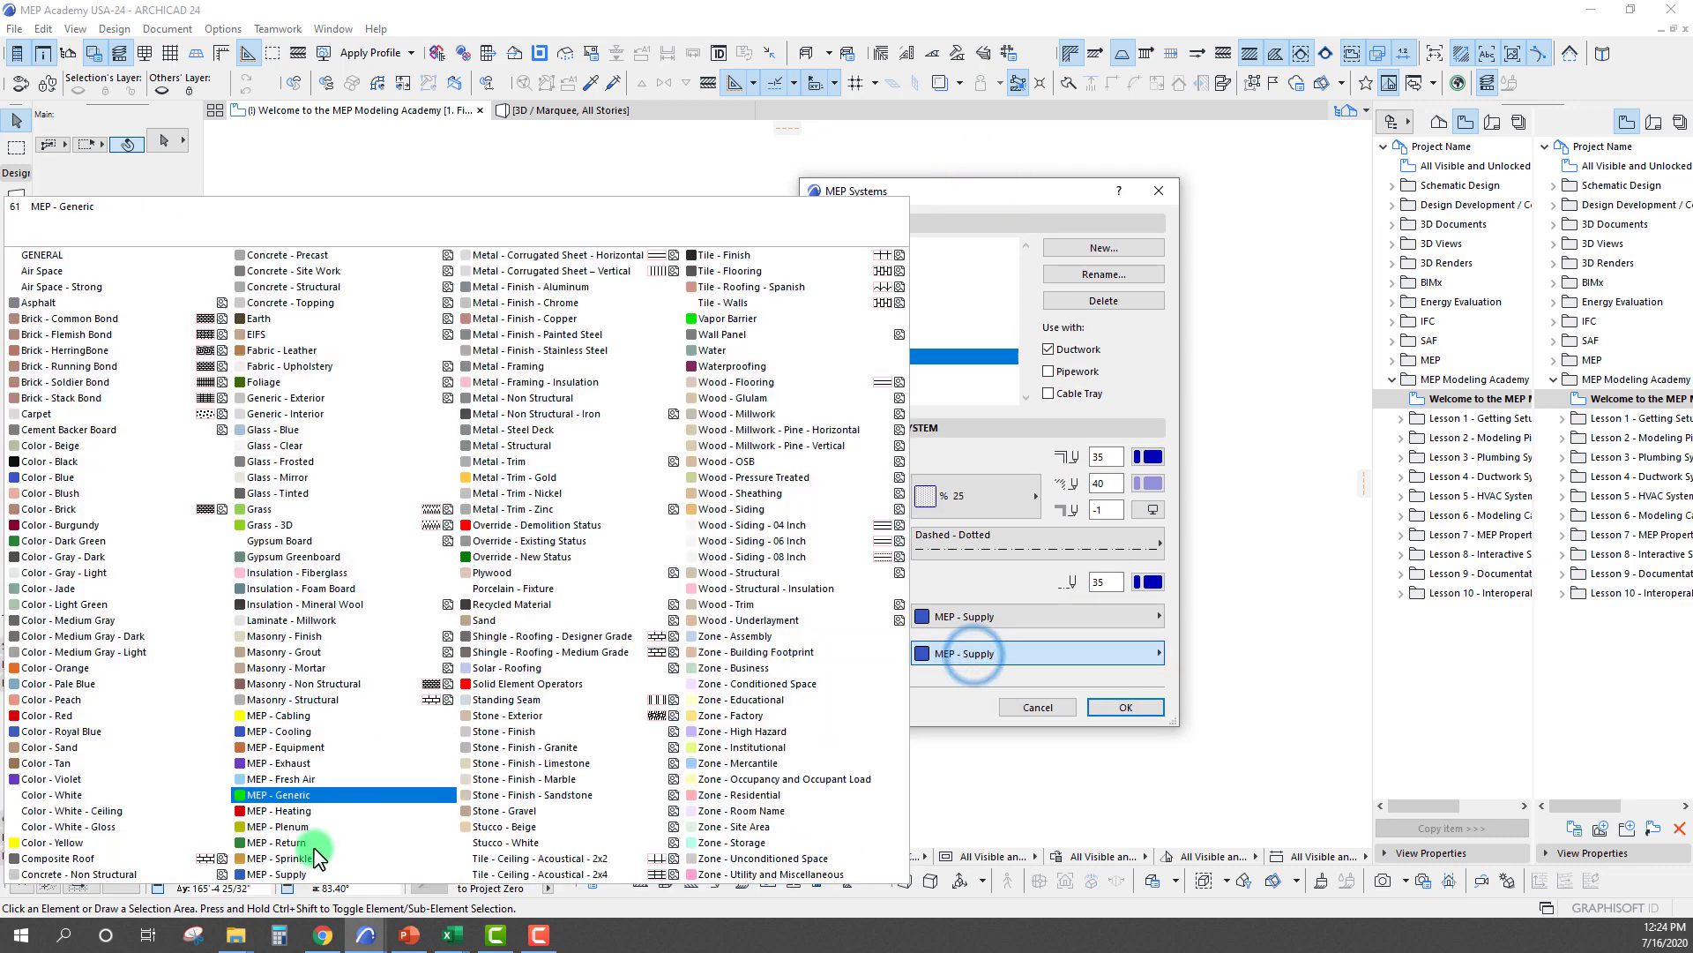
click(1027, 650)
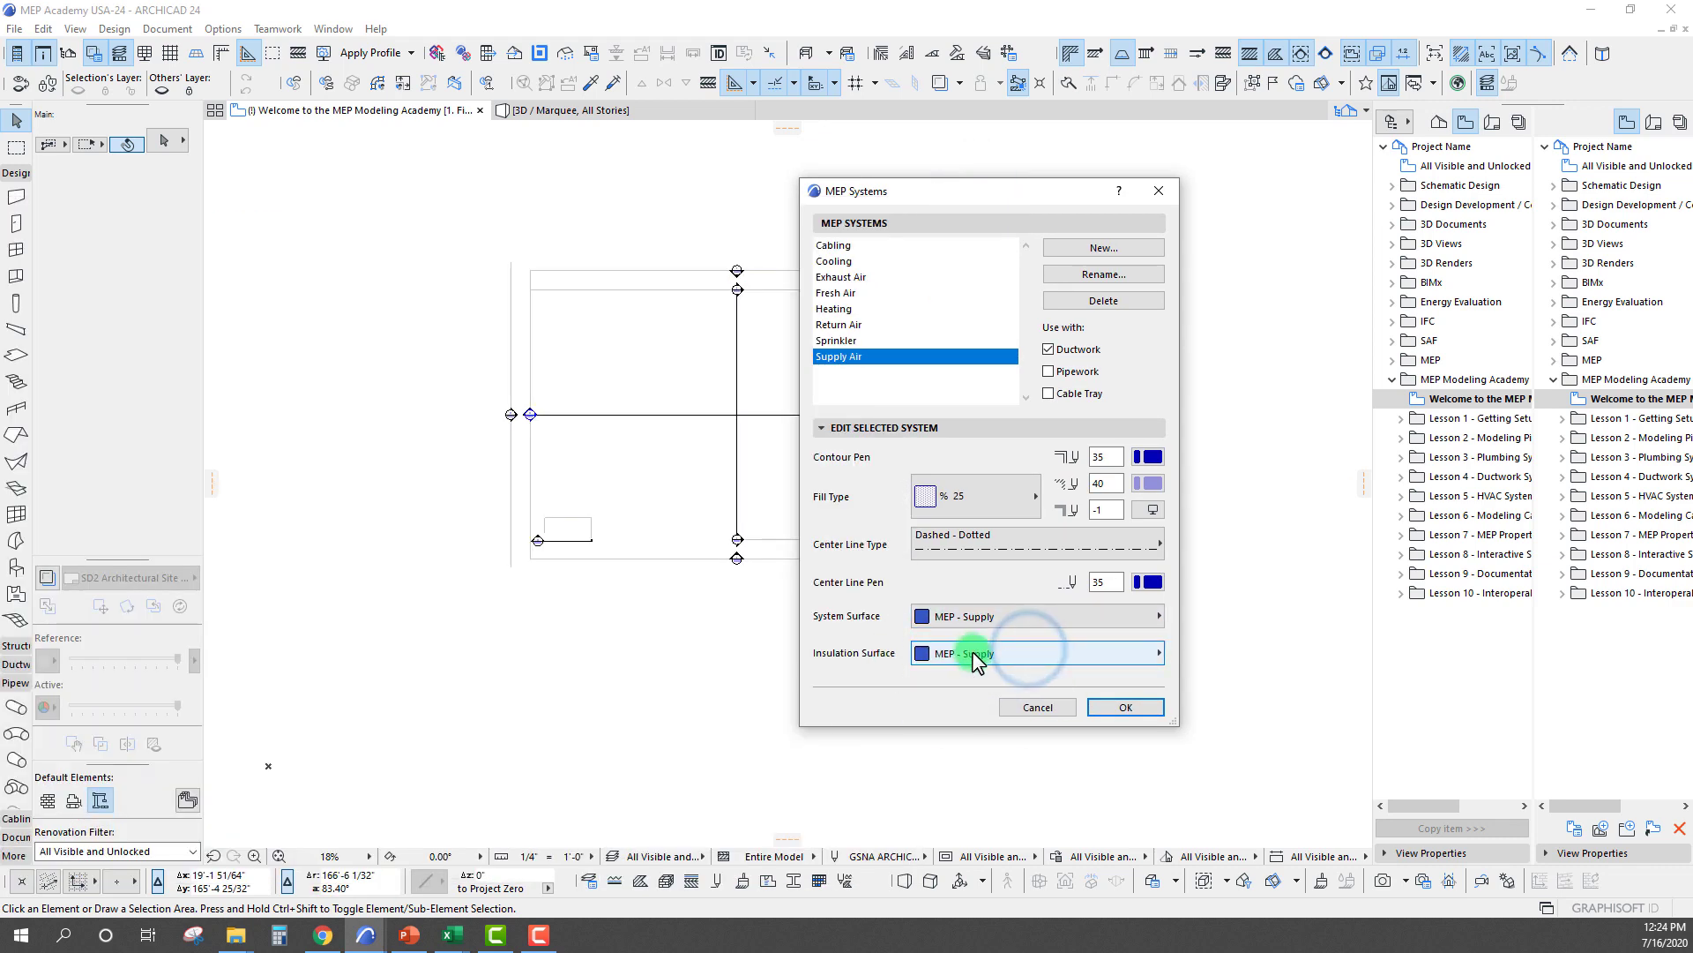
mouse_move(1083, 199)
mouse_down()
mouse_move(1149, 224)
mouse_move(1015, 228)
mouse_up()
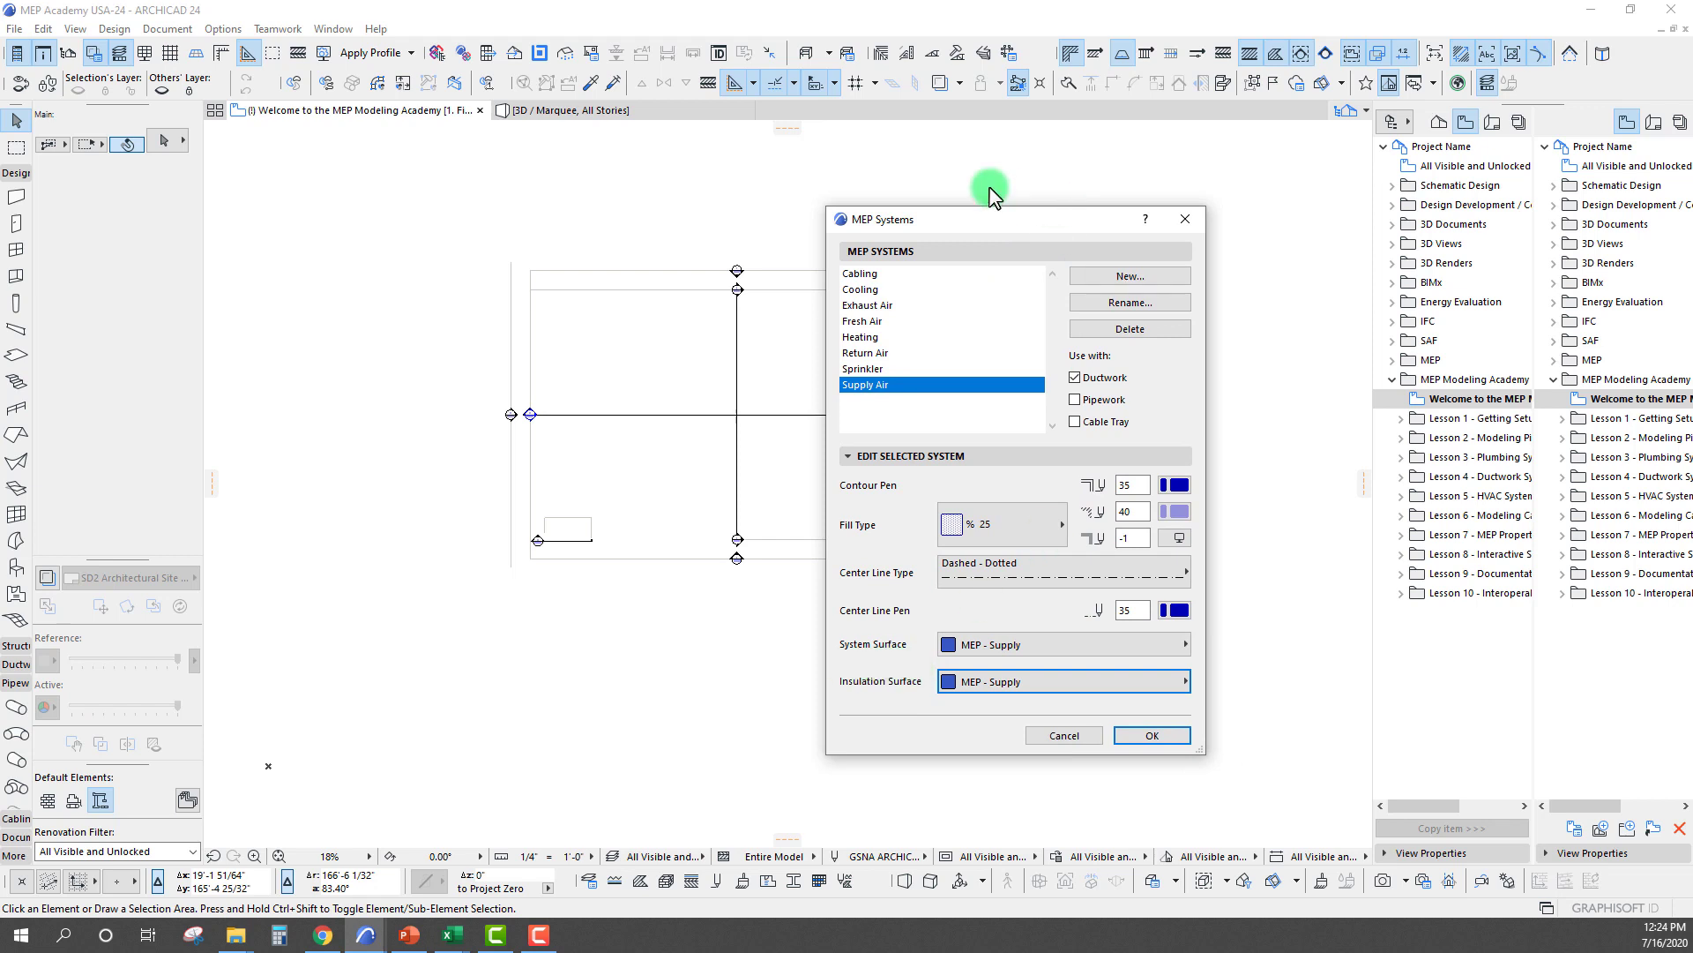
drag(1052, 219, 1043, 223)
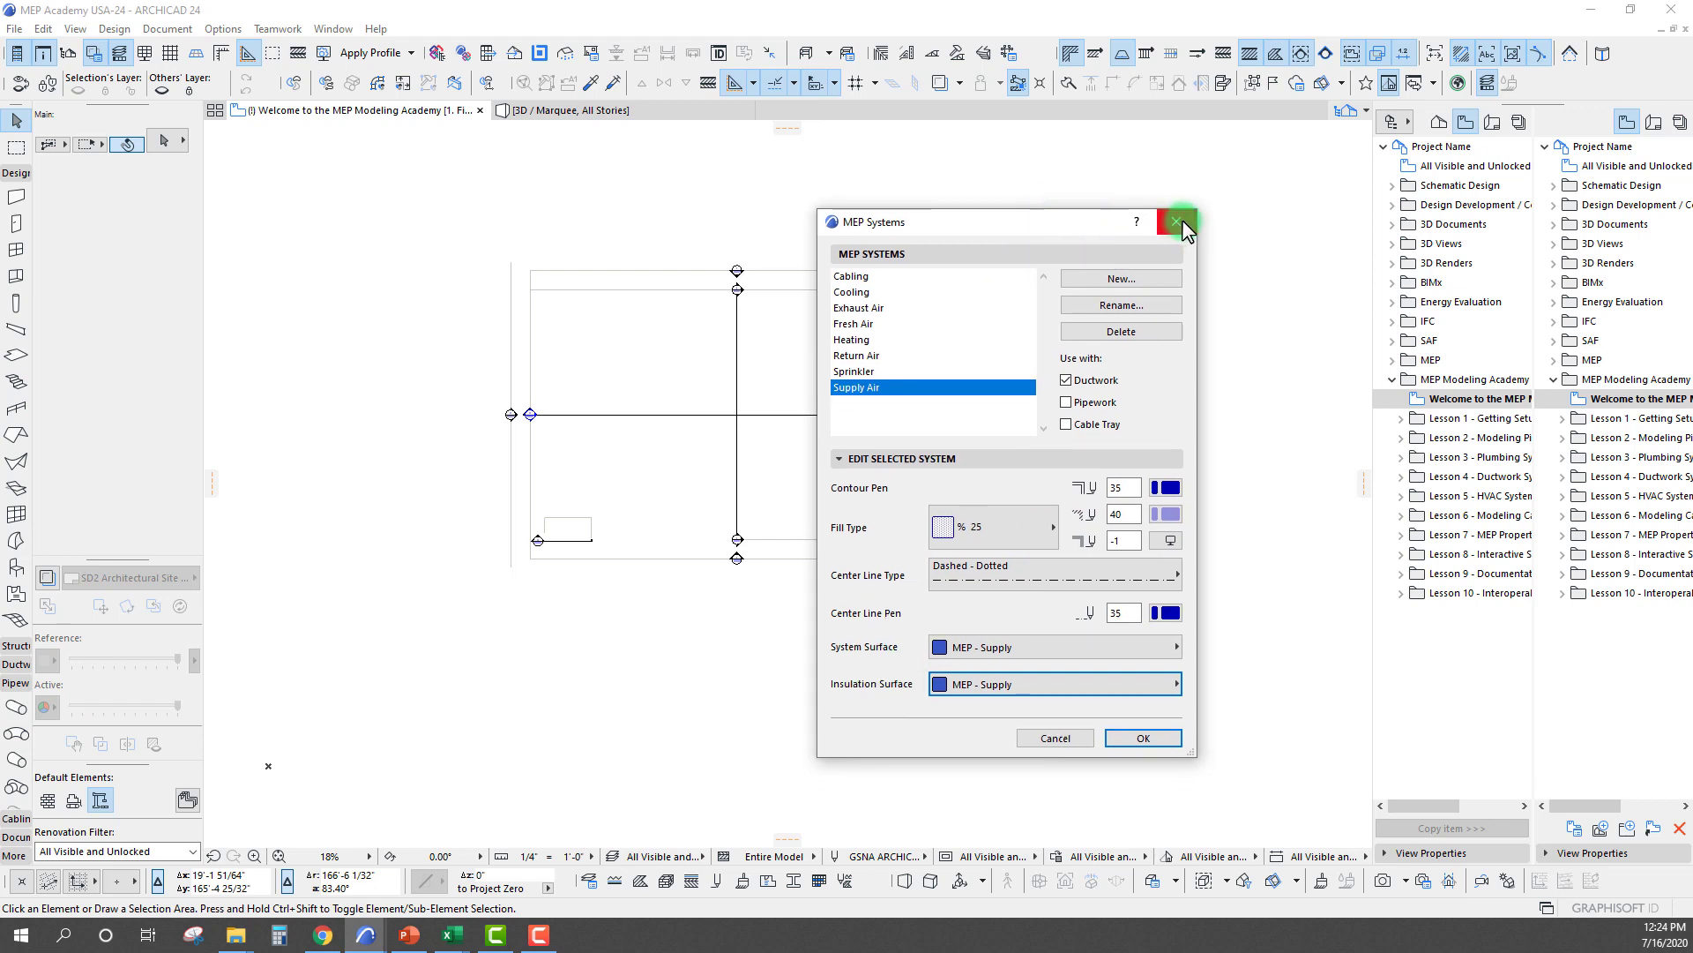
drag(881, 222, 830, 197)
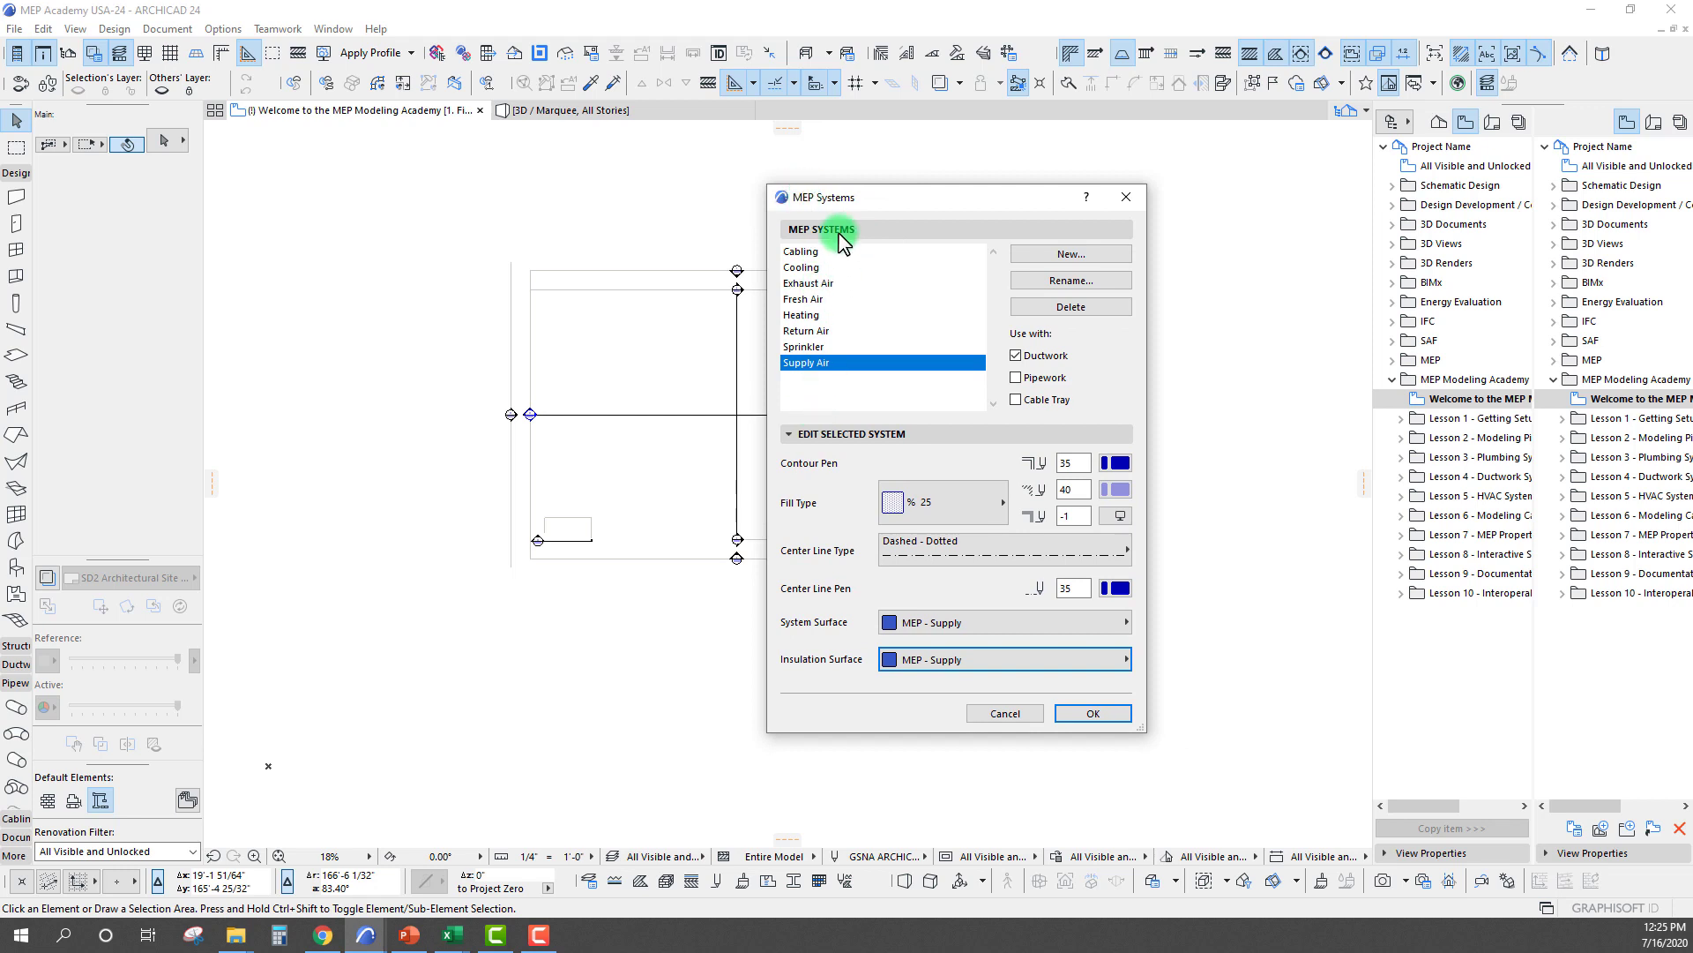
drag(979, 199, 1004, 196)
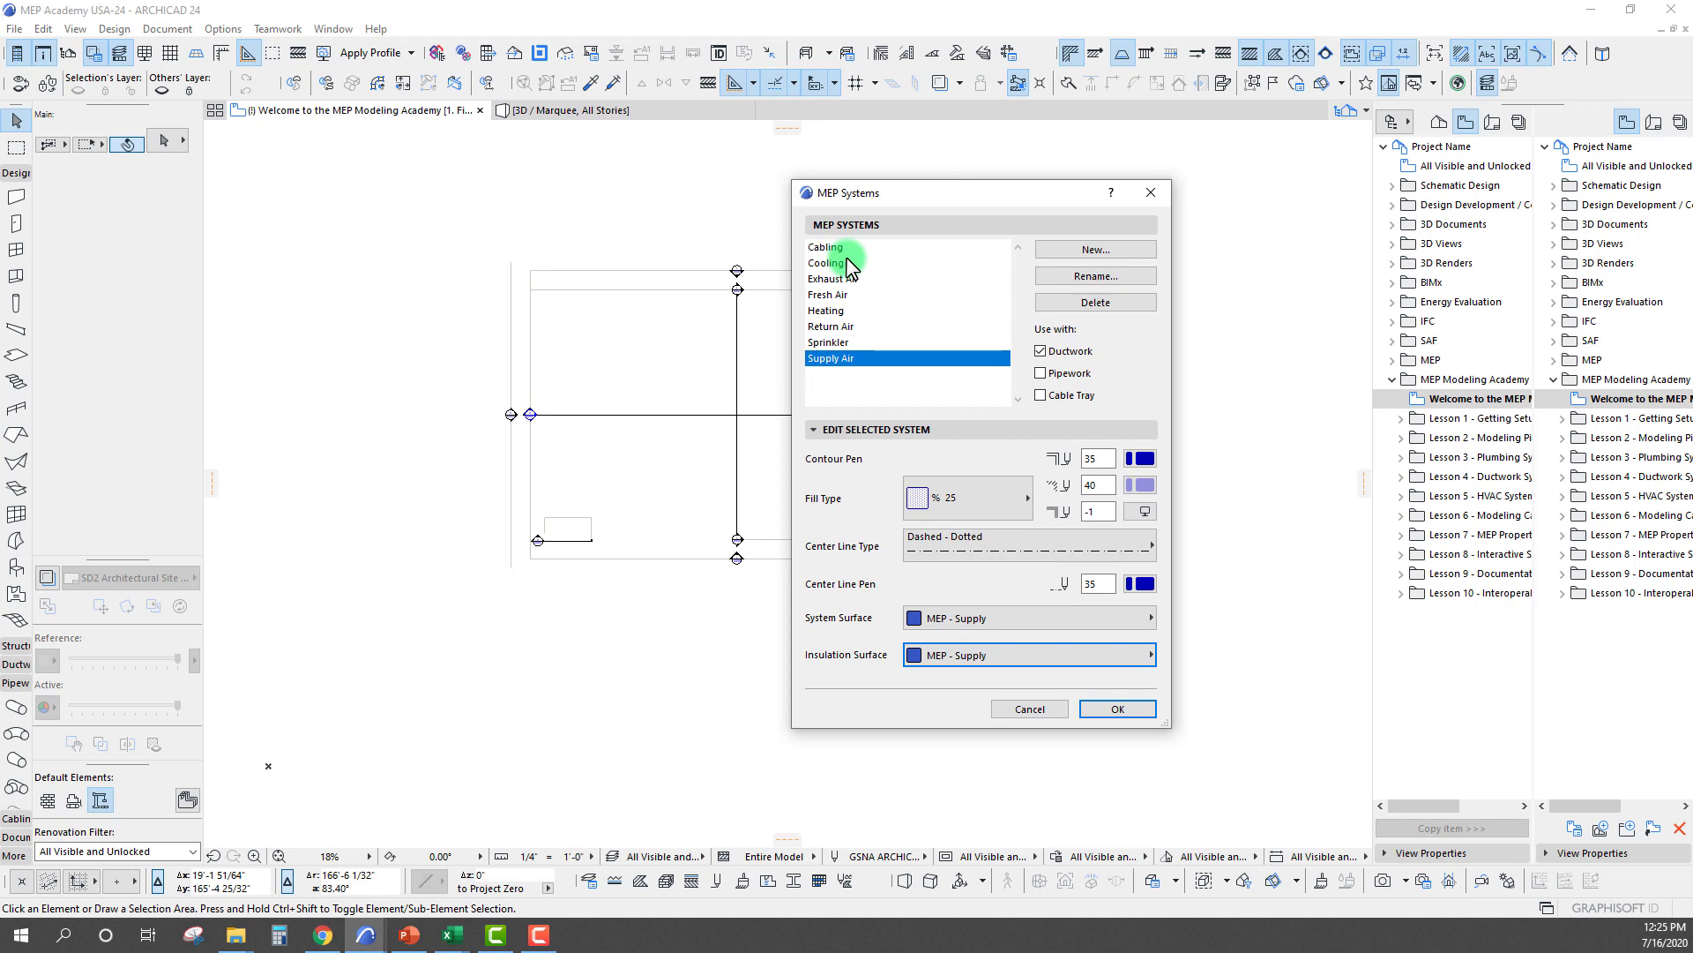
drag(906, 211, 946, 202)
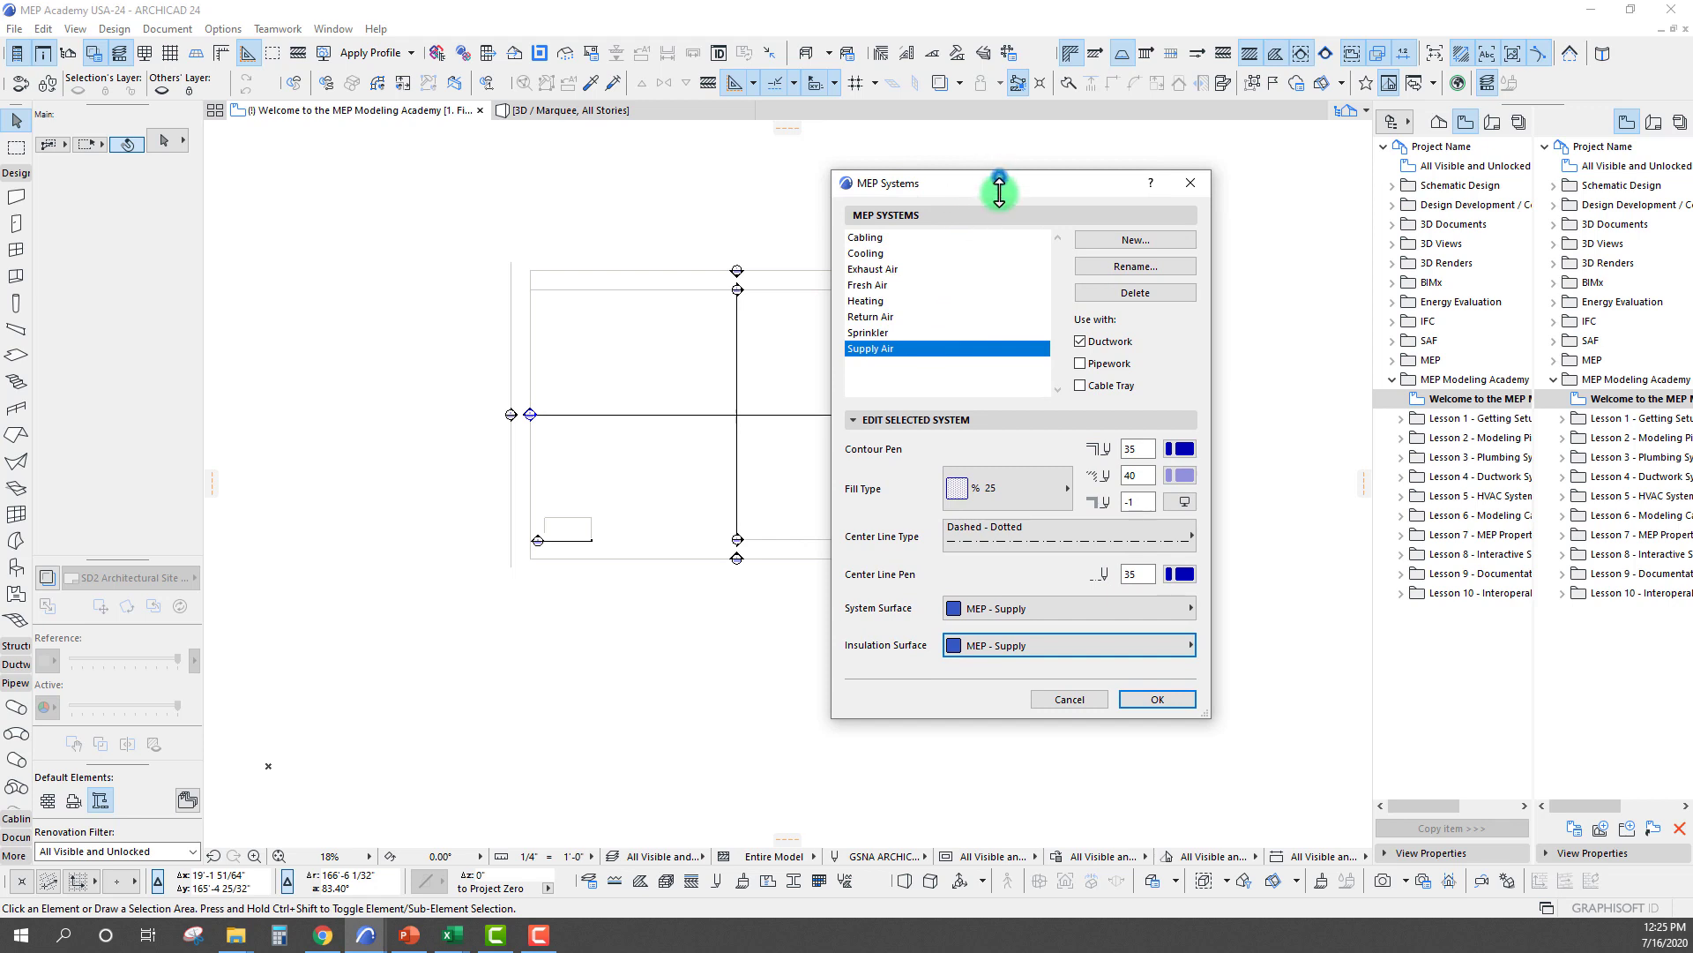
drag(1003, 194, 996, 207)
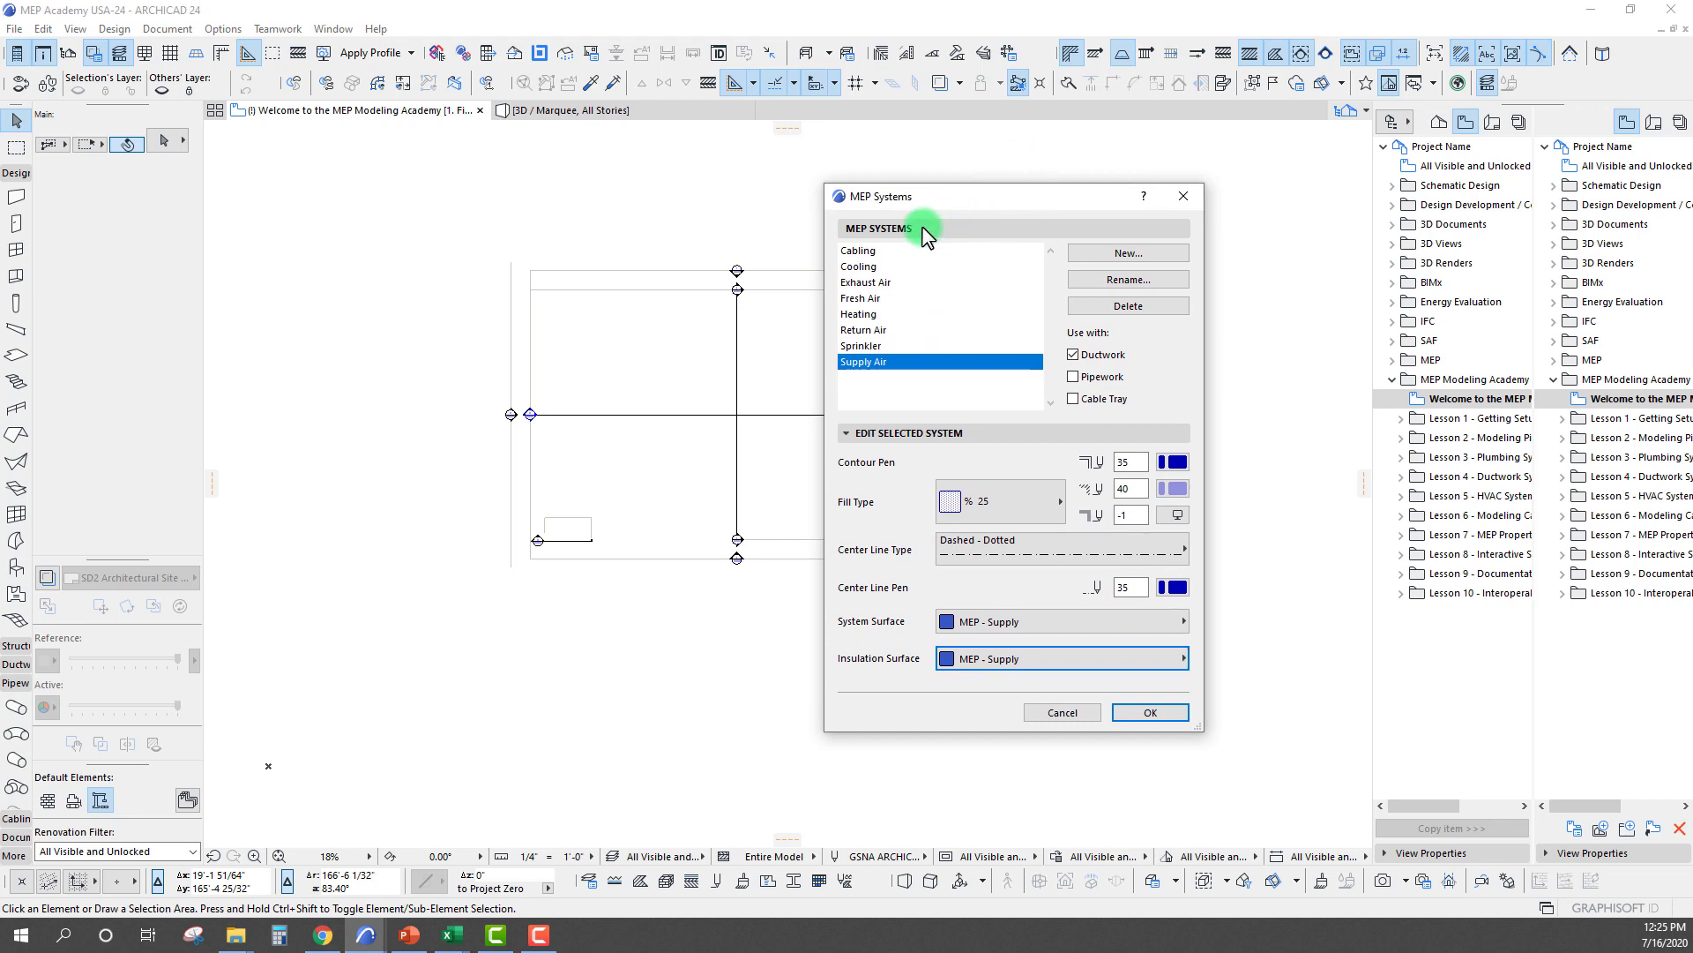
click(1182, 195)
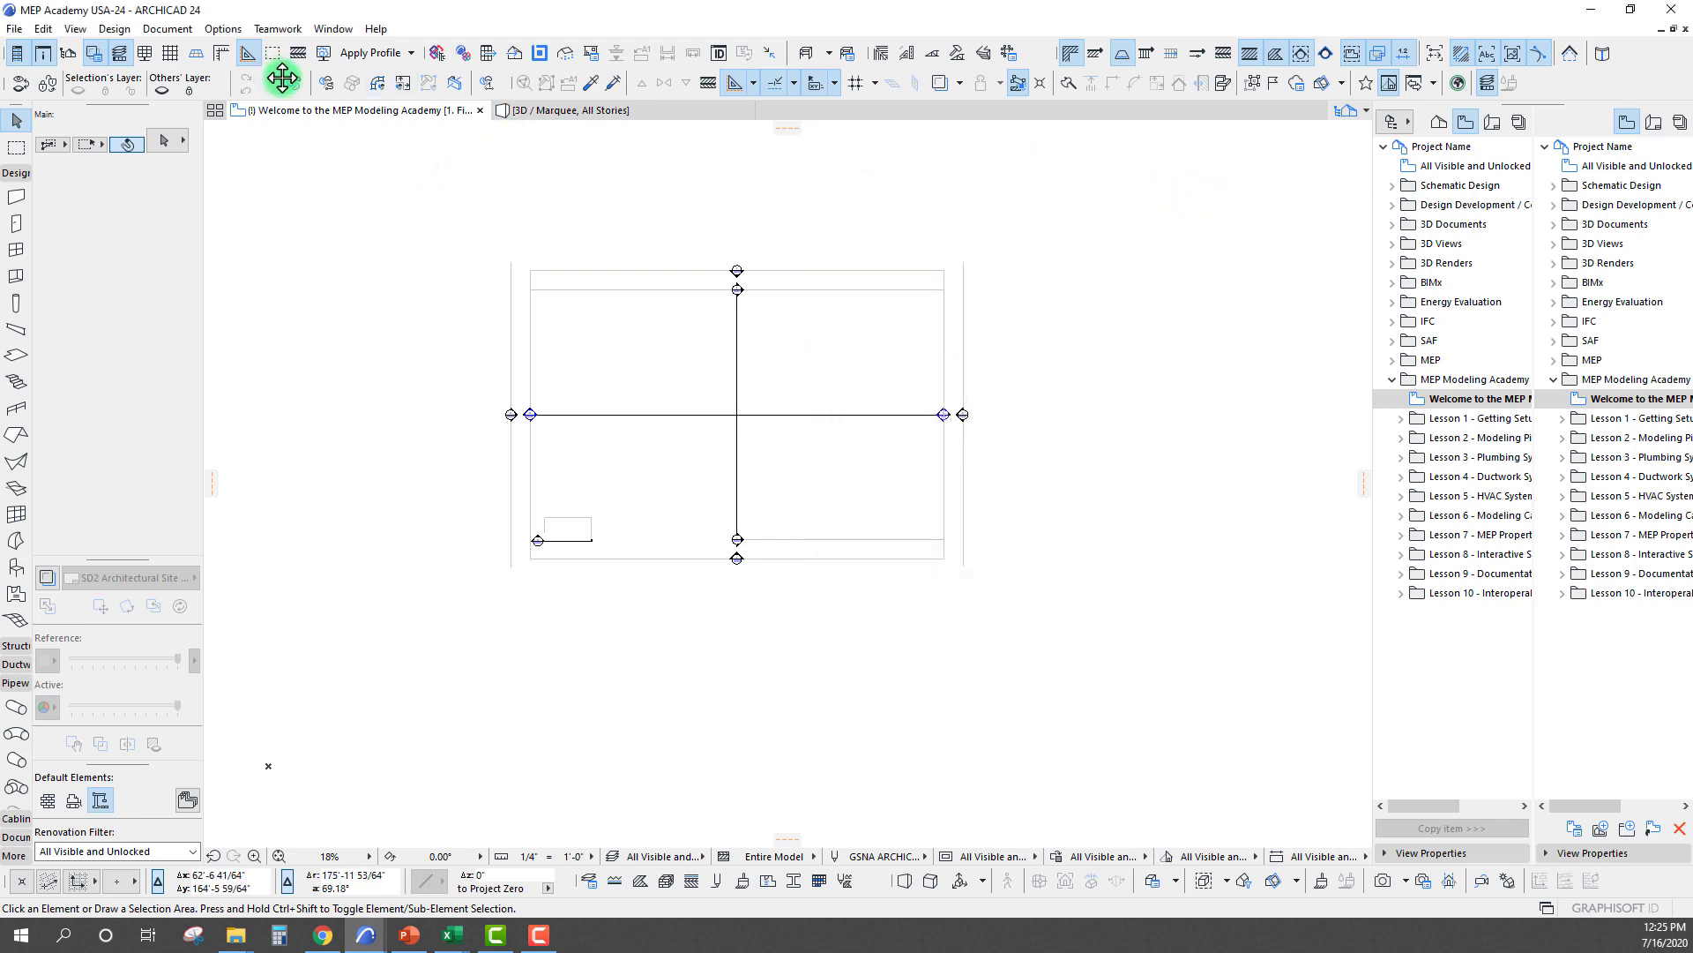
In MEP Routing, switch to Ductwork and set the duct shape, then try Cabling
click(325, 89)
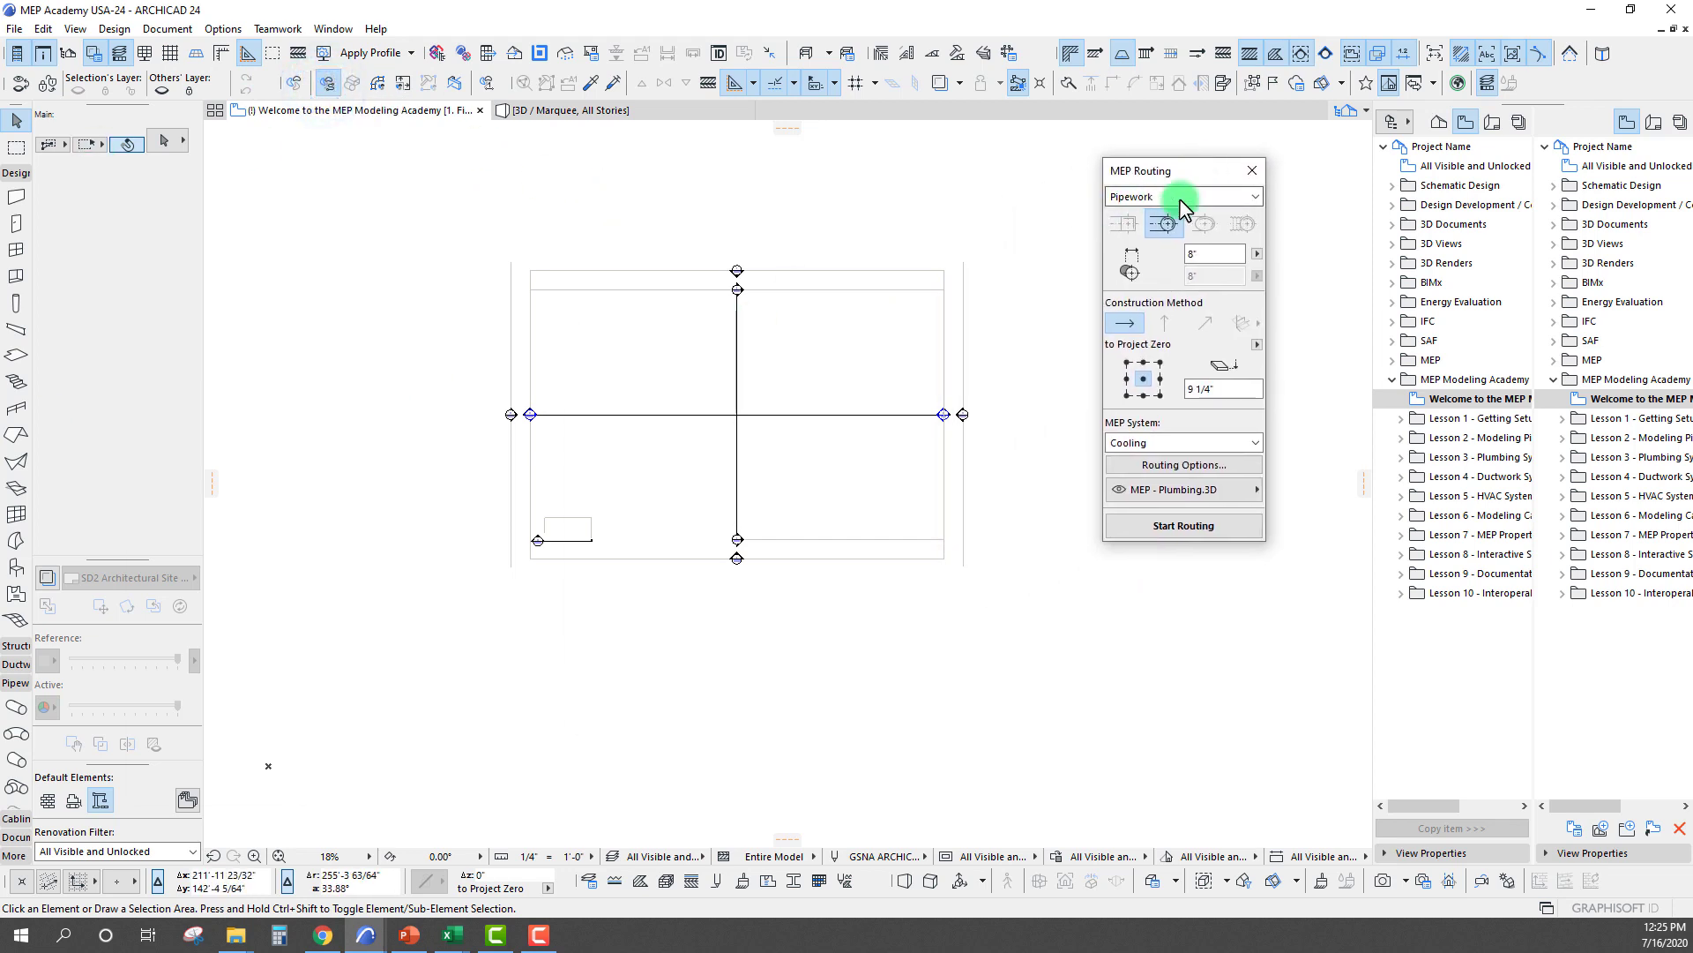
click(1180, 199)
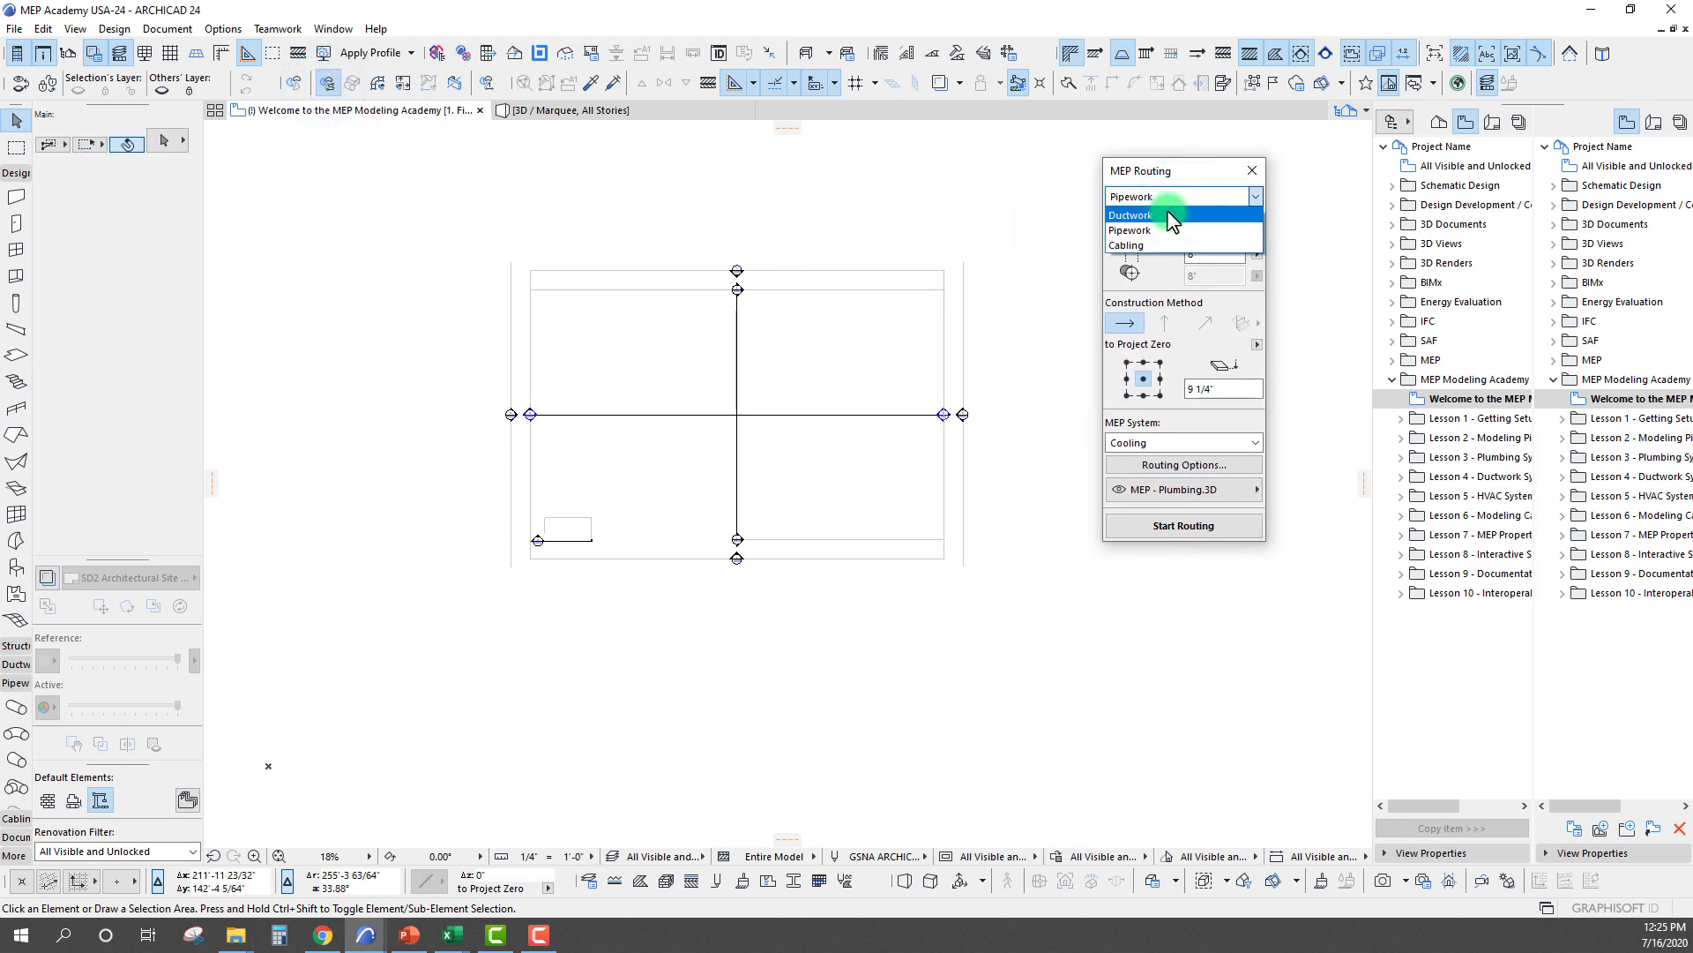
click(1170, 216)
click(1125, 226)
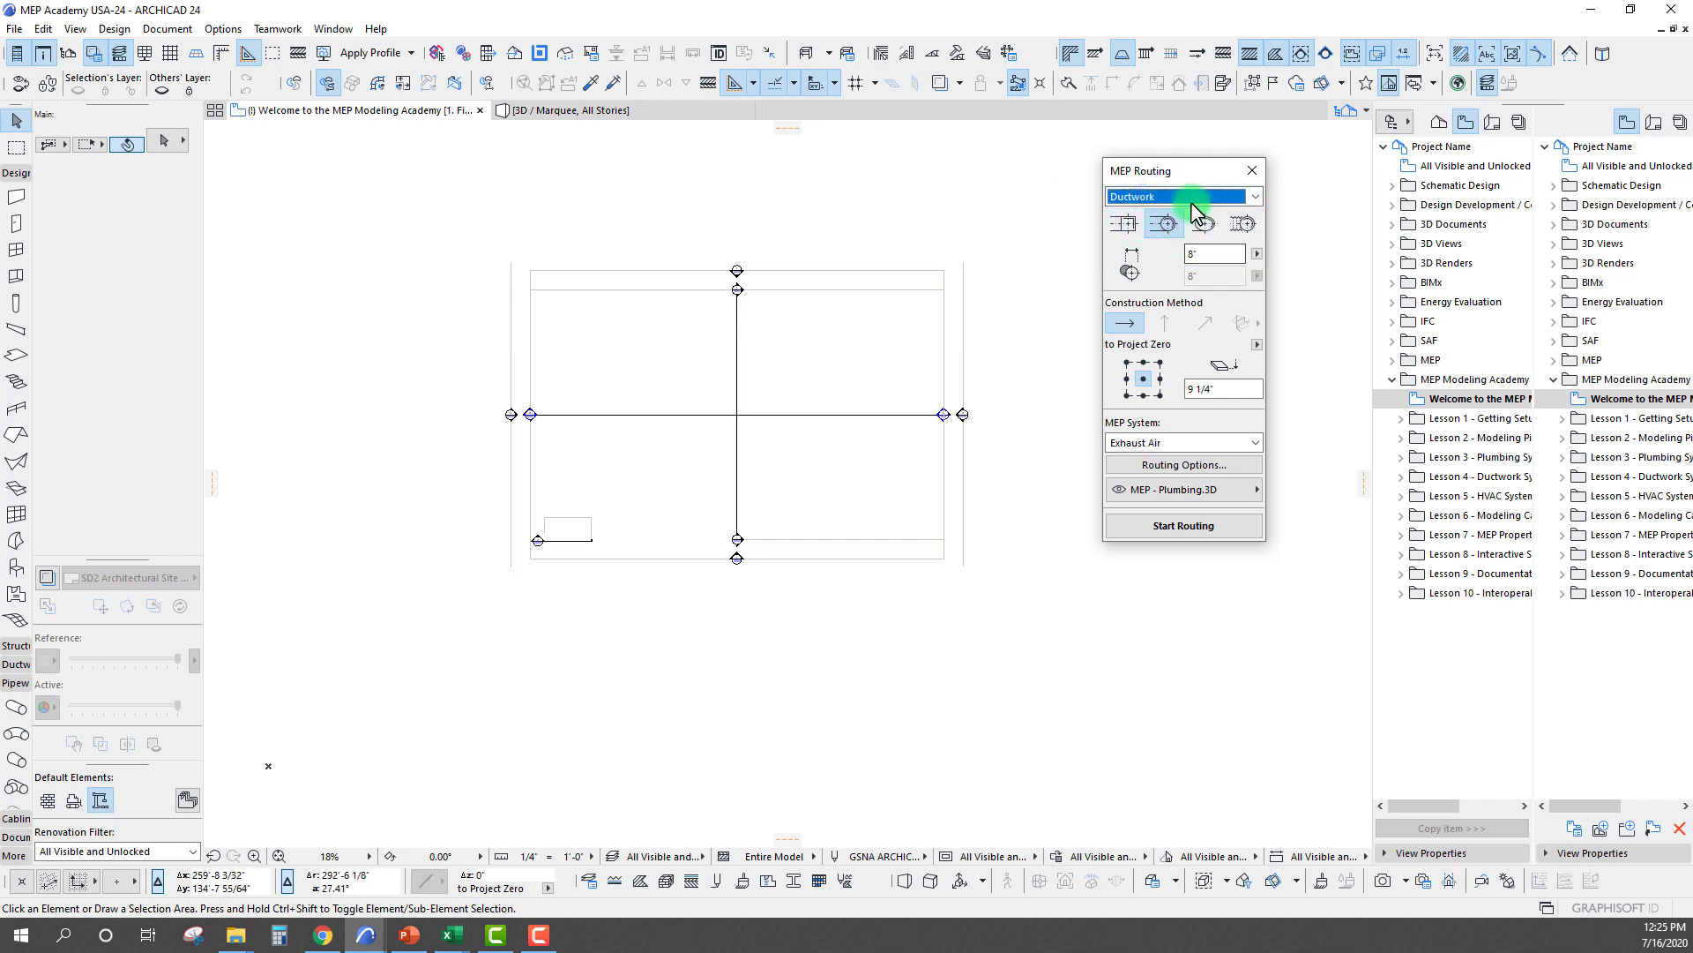
click(1184, 197)
click(1163, 239)
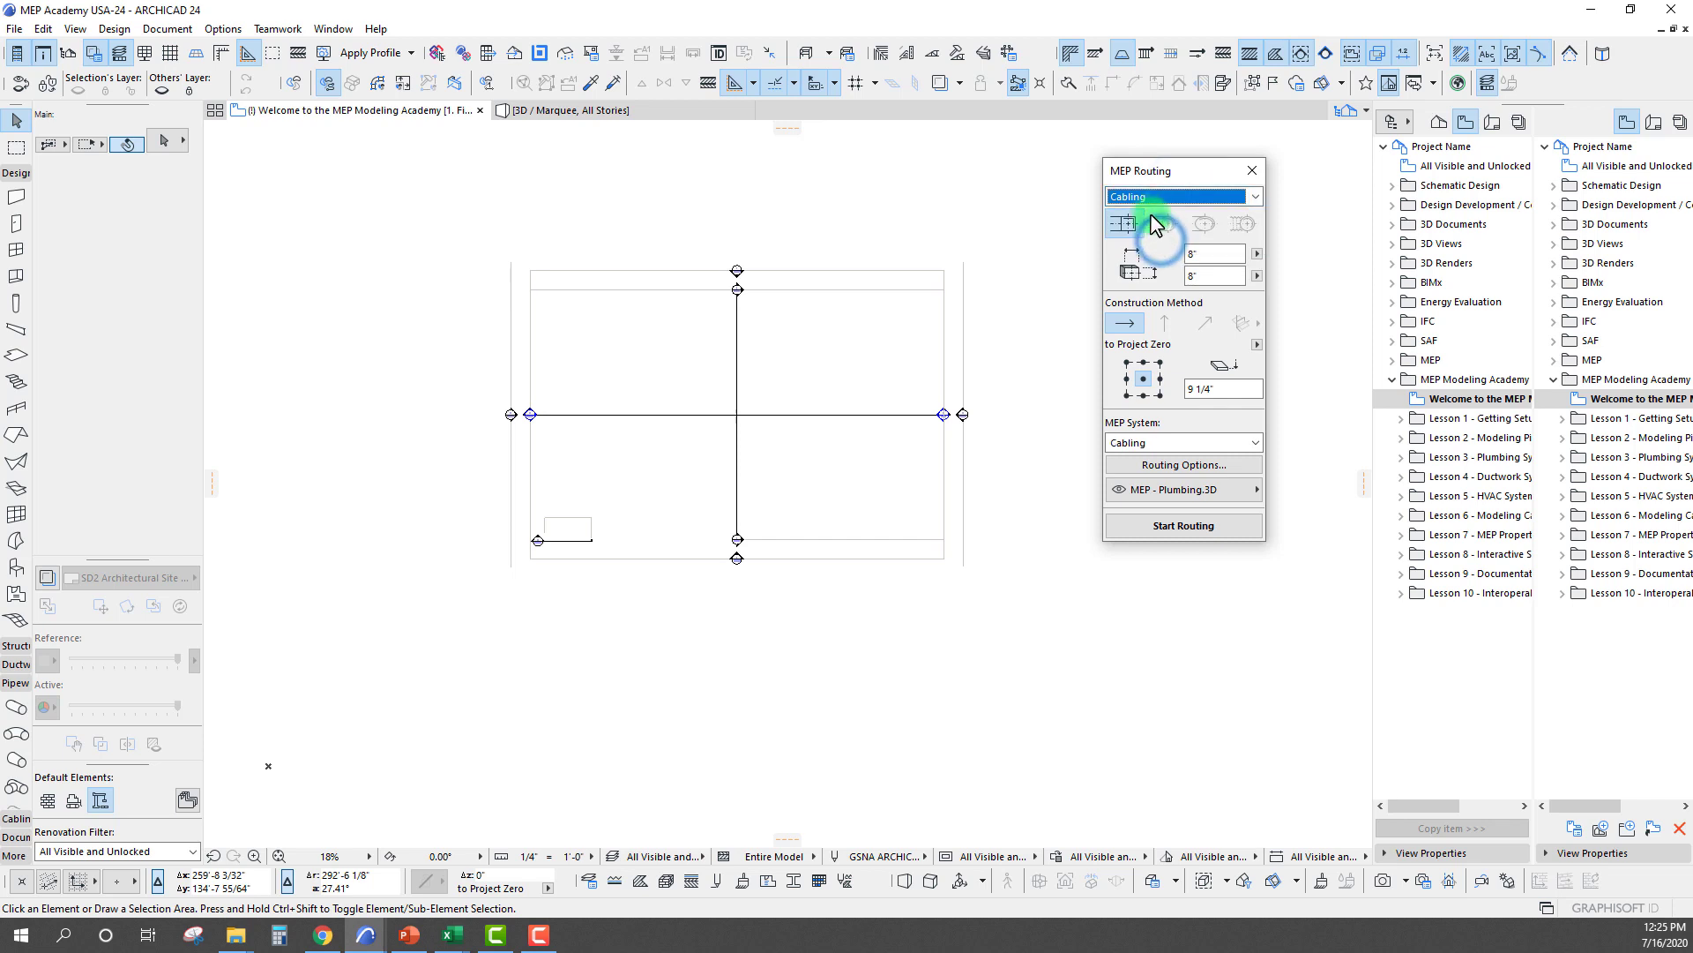
Set the routing type back to Ductwork, review the width list, and close the palette
click(1162, 196)
click(1131, 215)
drag(1174, 169, 1108, 174)
click(1188, 259)
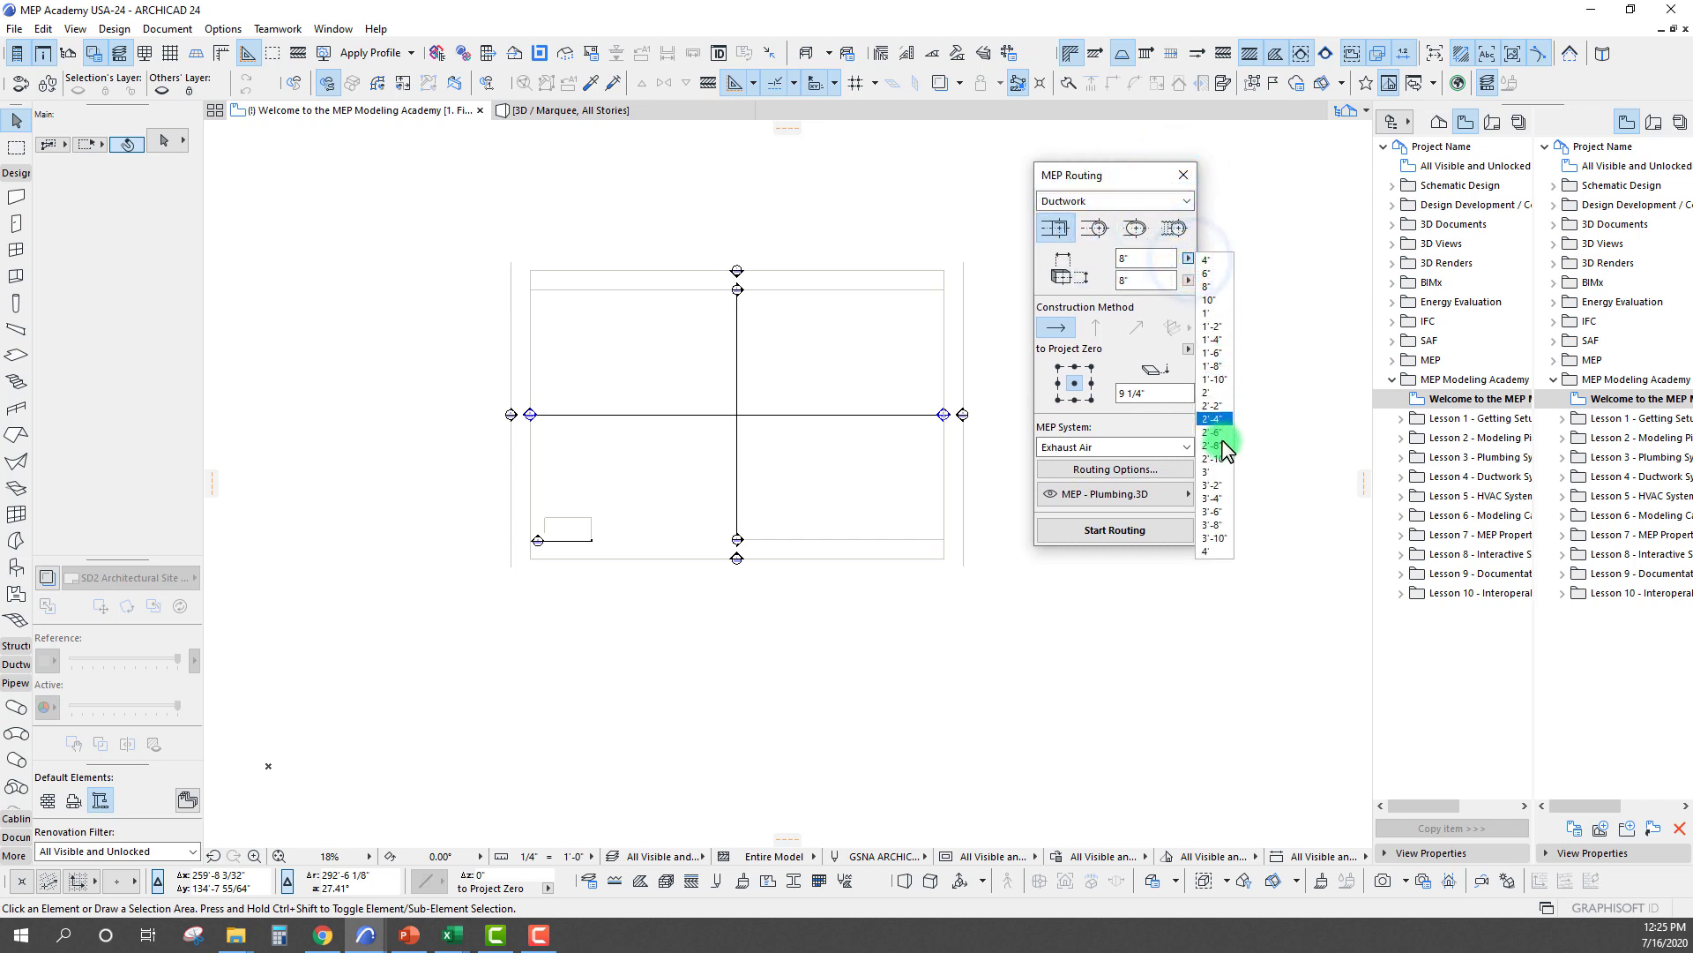
click(1117, 186)
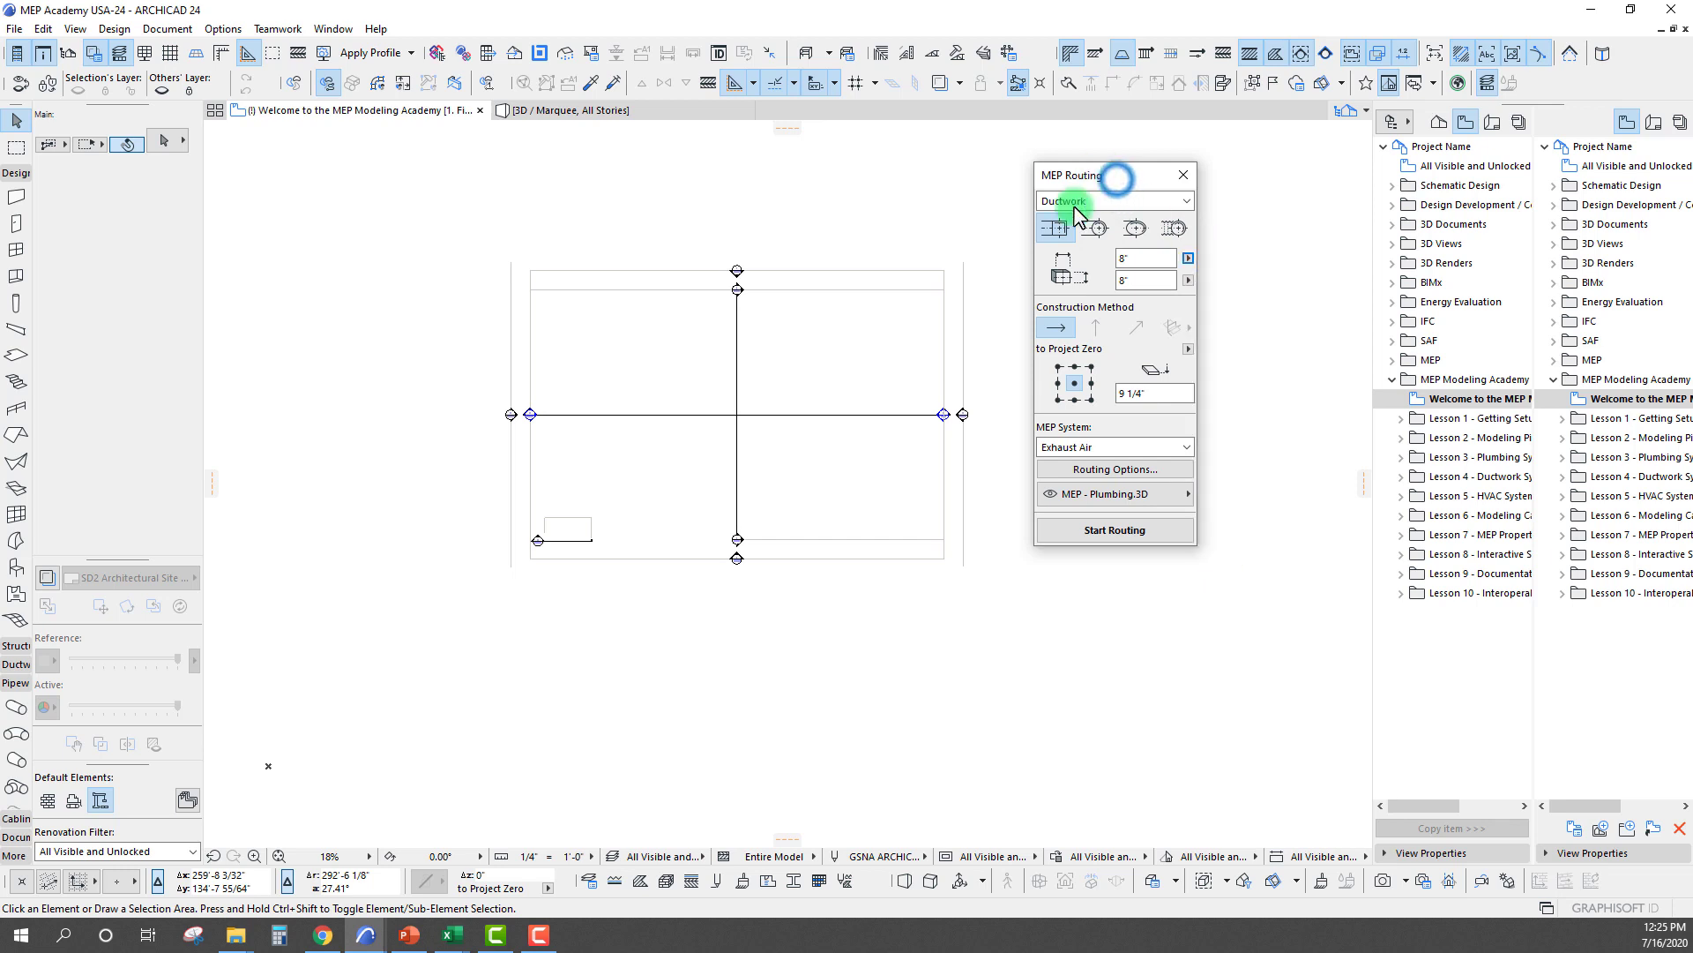
click(1181, 175)
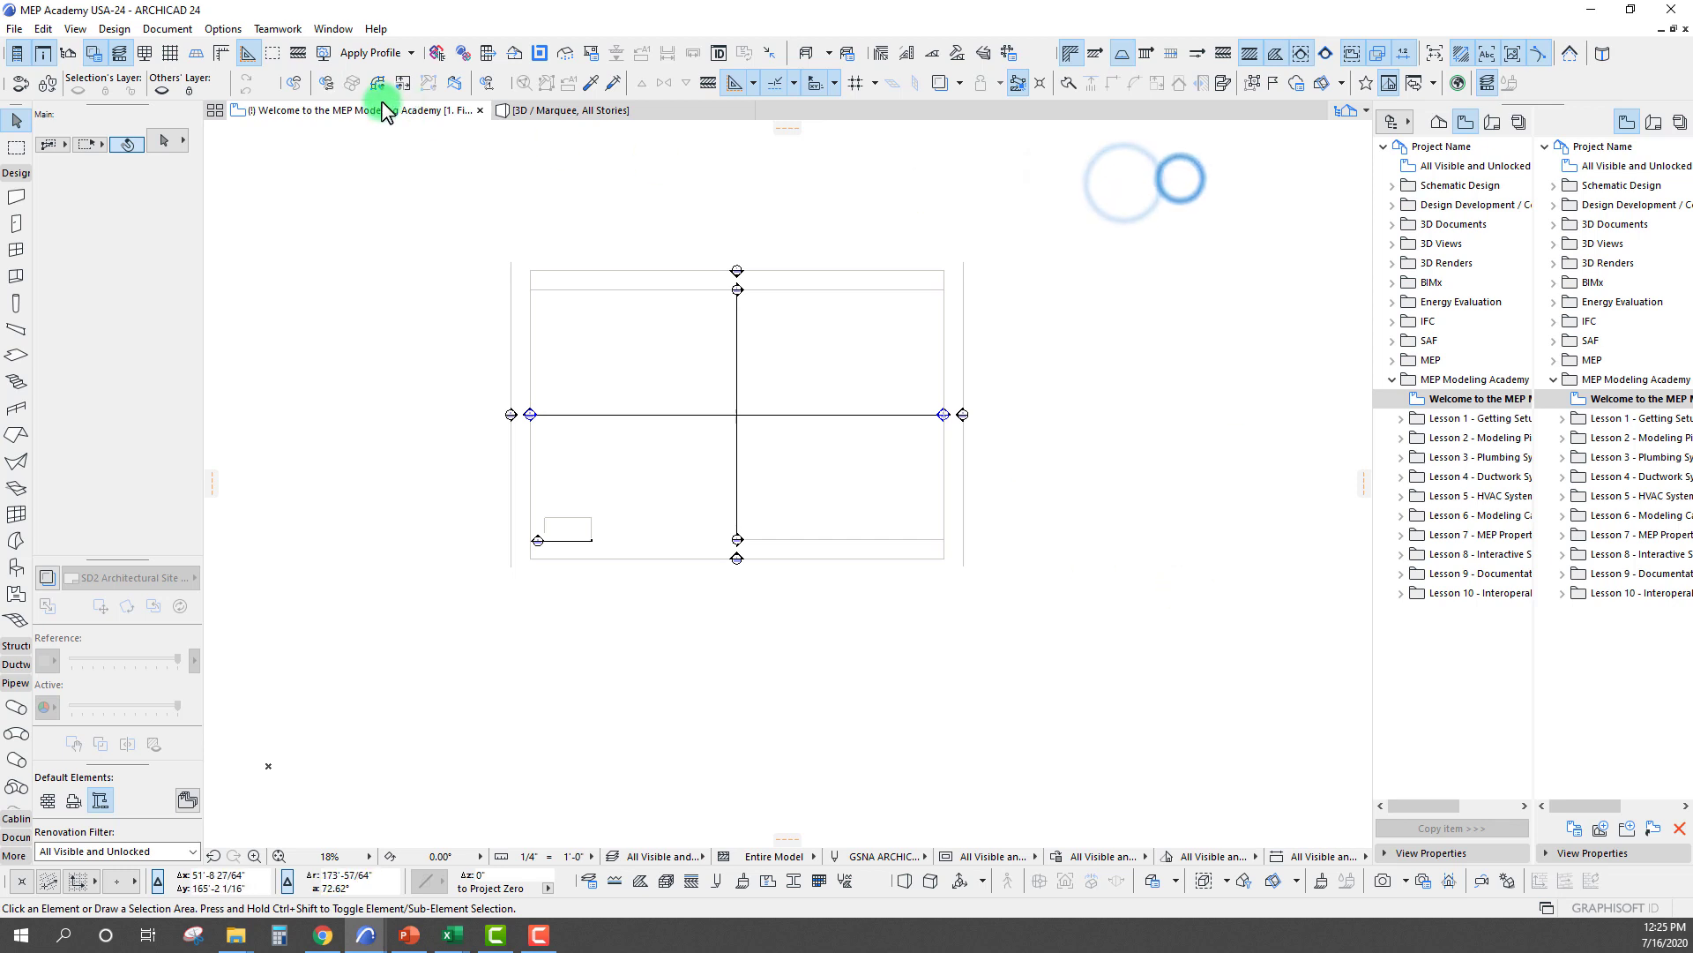
click(489, 85)
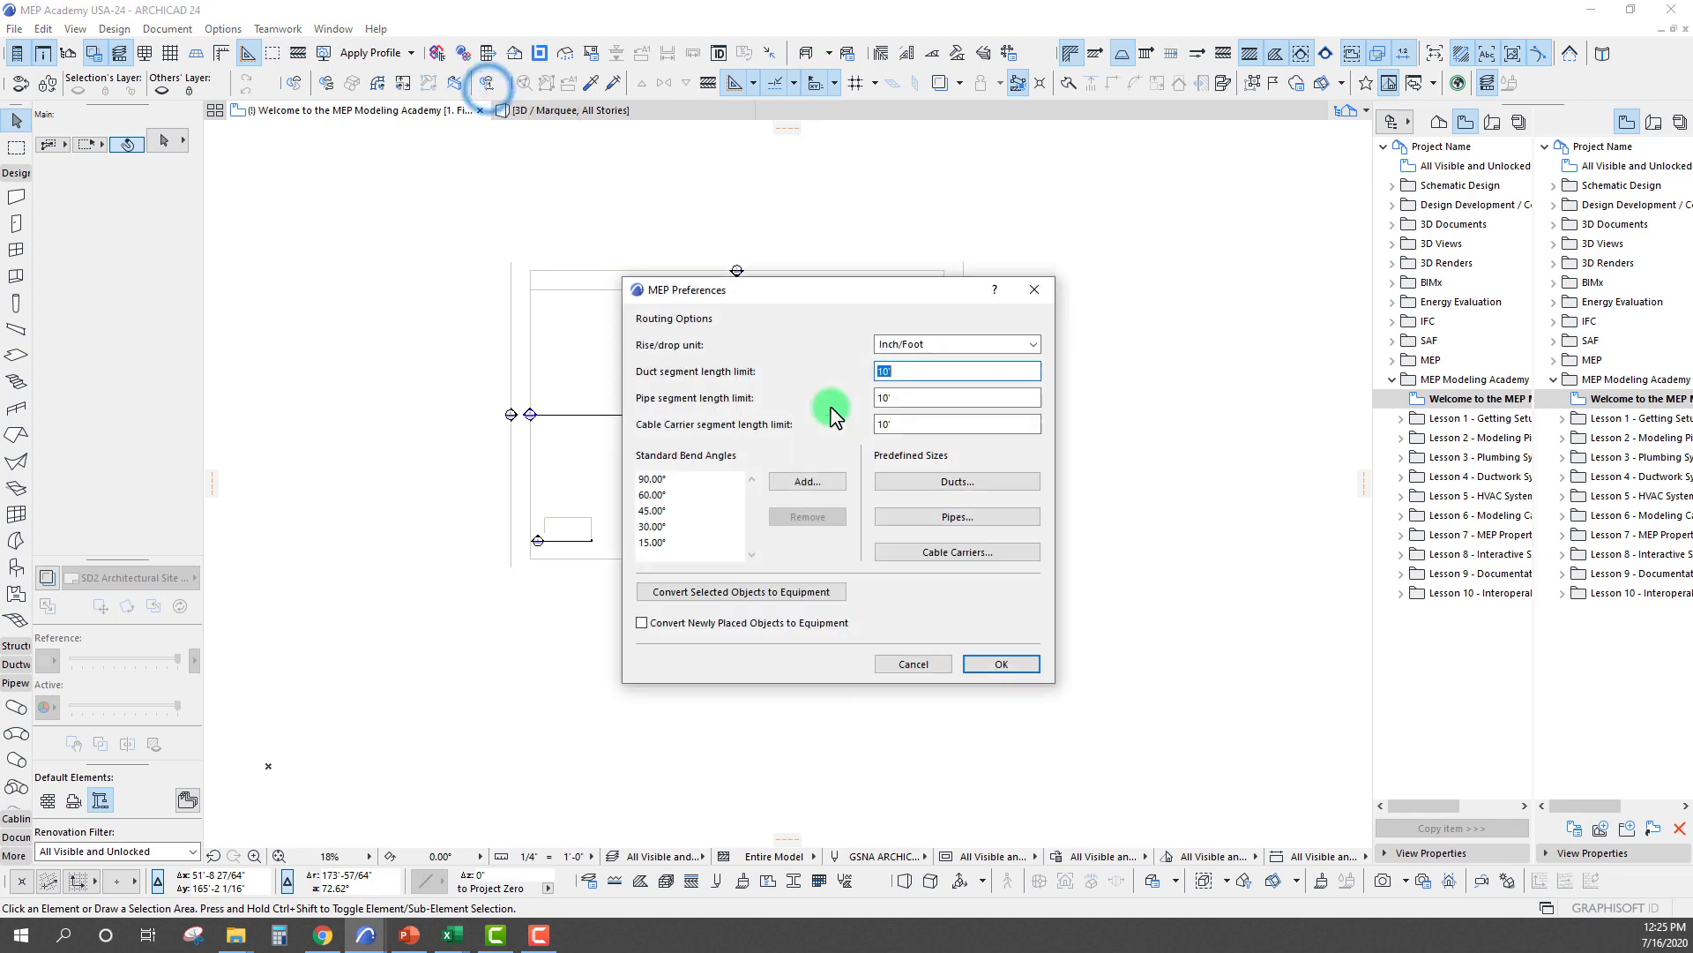
drag(862, 294, 999, 278)
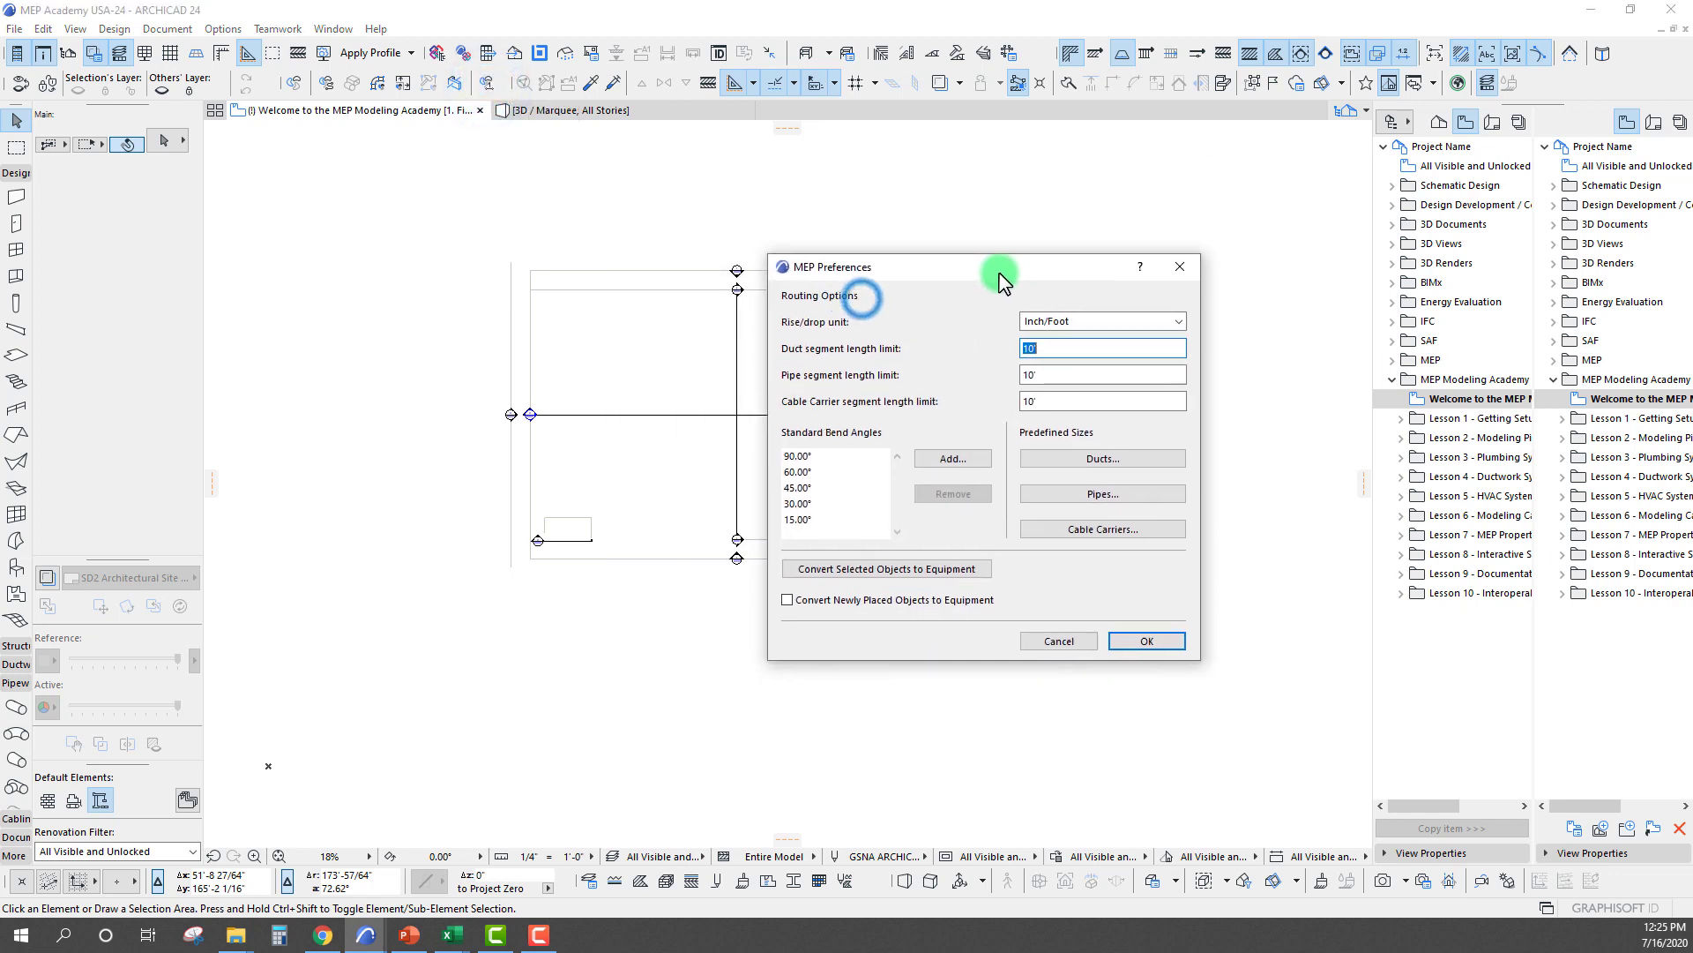
click(1093, 459)
drag(1181, 357, 1179, 425)
mouse_move(1261, 527)
mouse_down()
mouse_move(1266, 702)
mouse_move(1306, 786)
mouse_up()
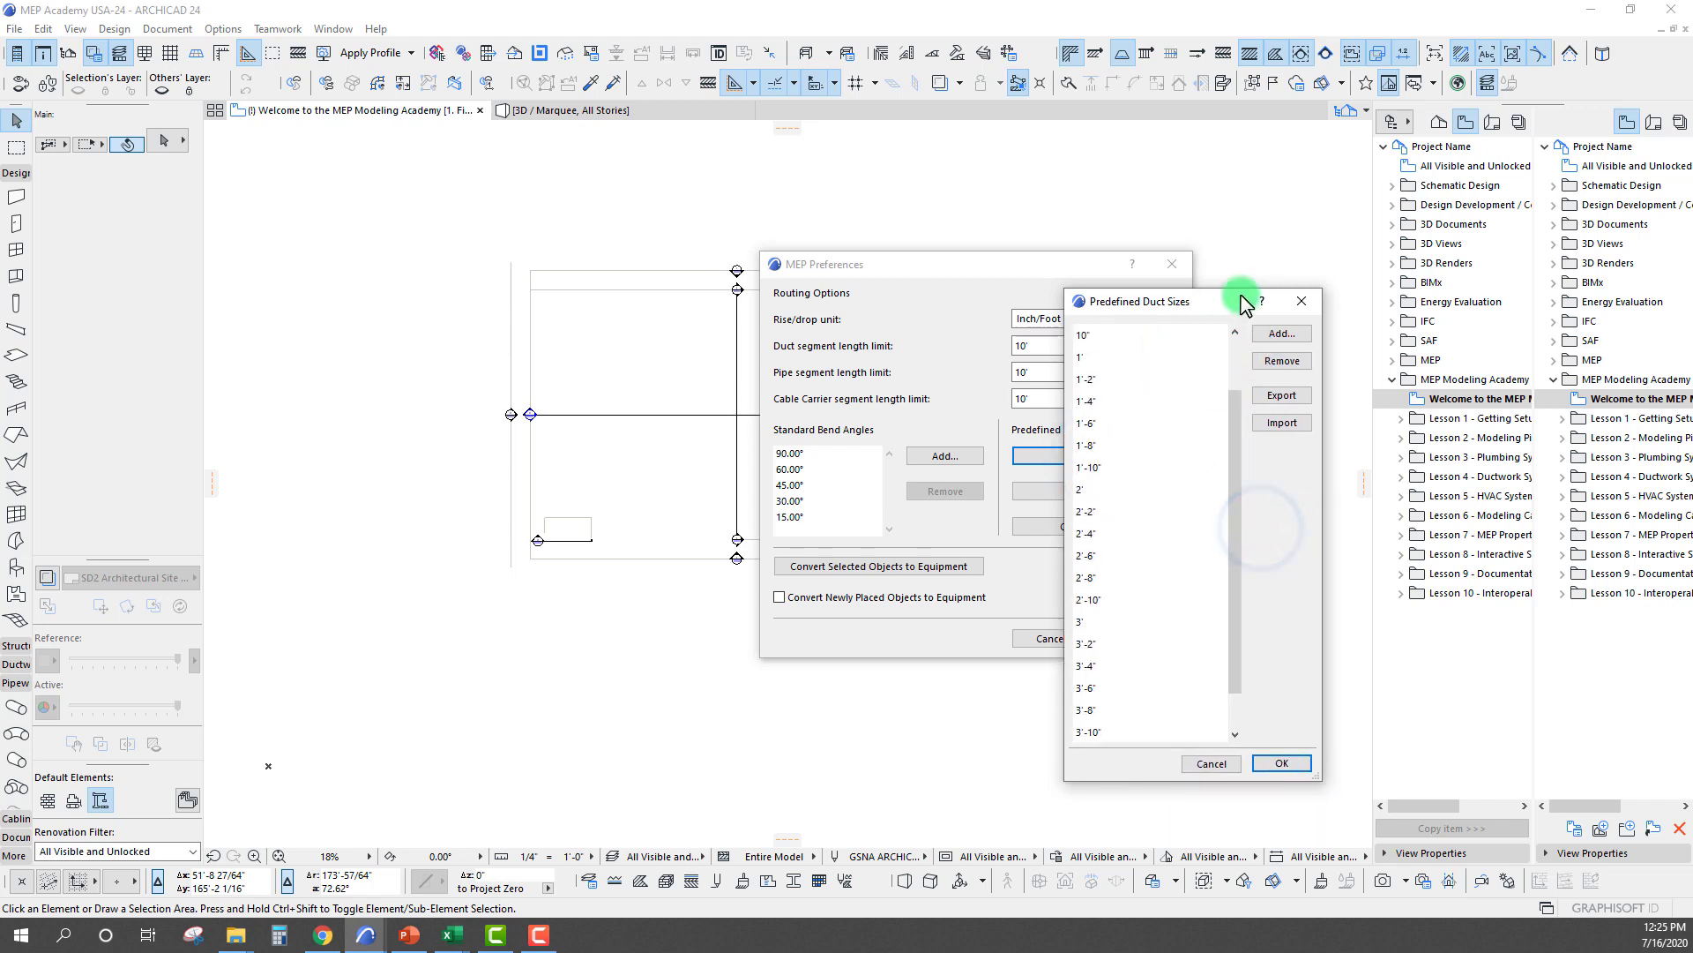
click(1286, 301)
click(1089, 500)
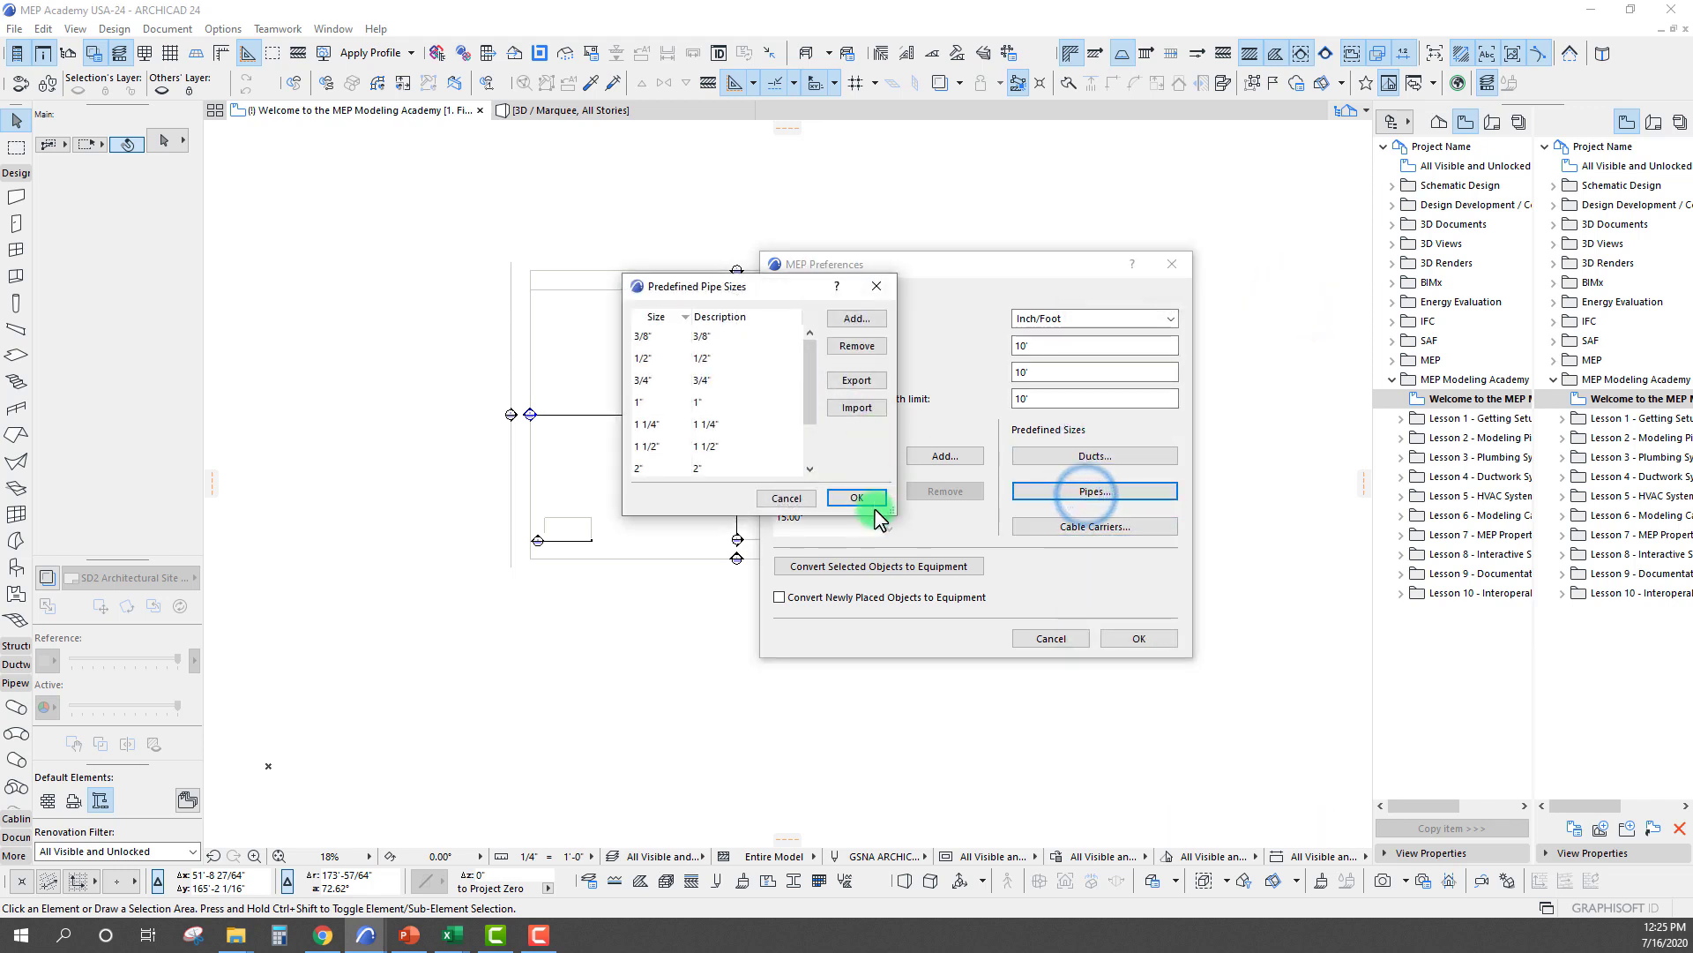
drag(890, 507, 890, 736)
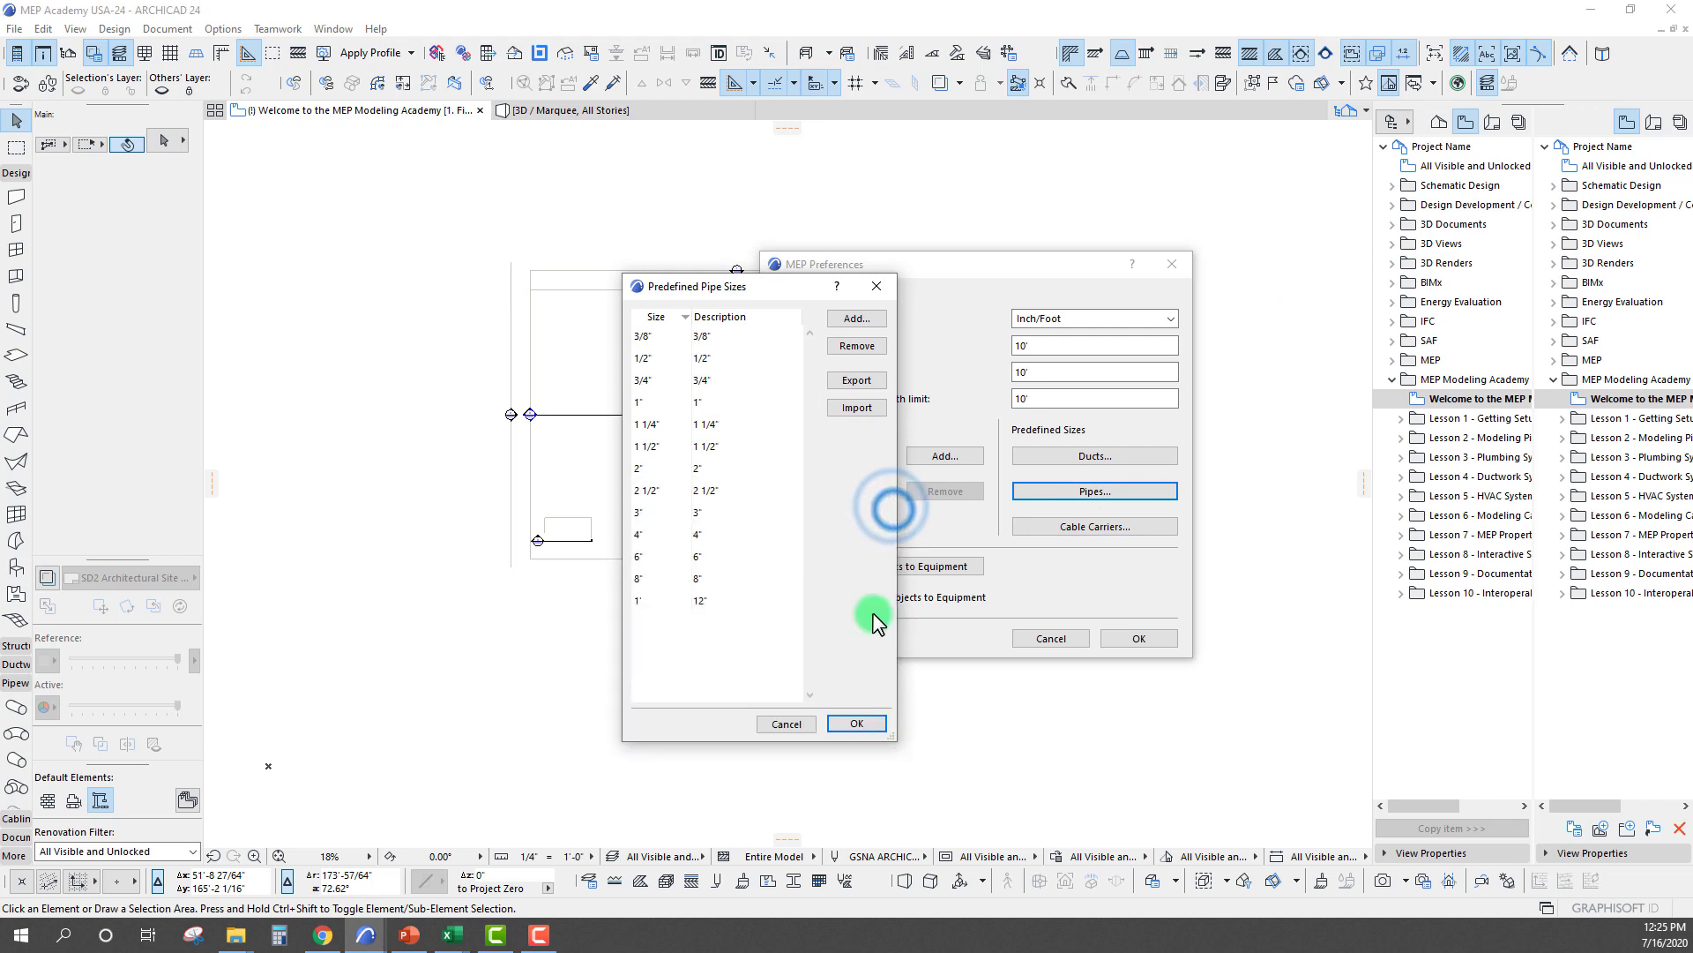
click(876, 286)
click(1105, 525)
drag(812, 247, 941, 319)
click(945, 319)
drag(1066, 260, 1109, 224)
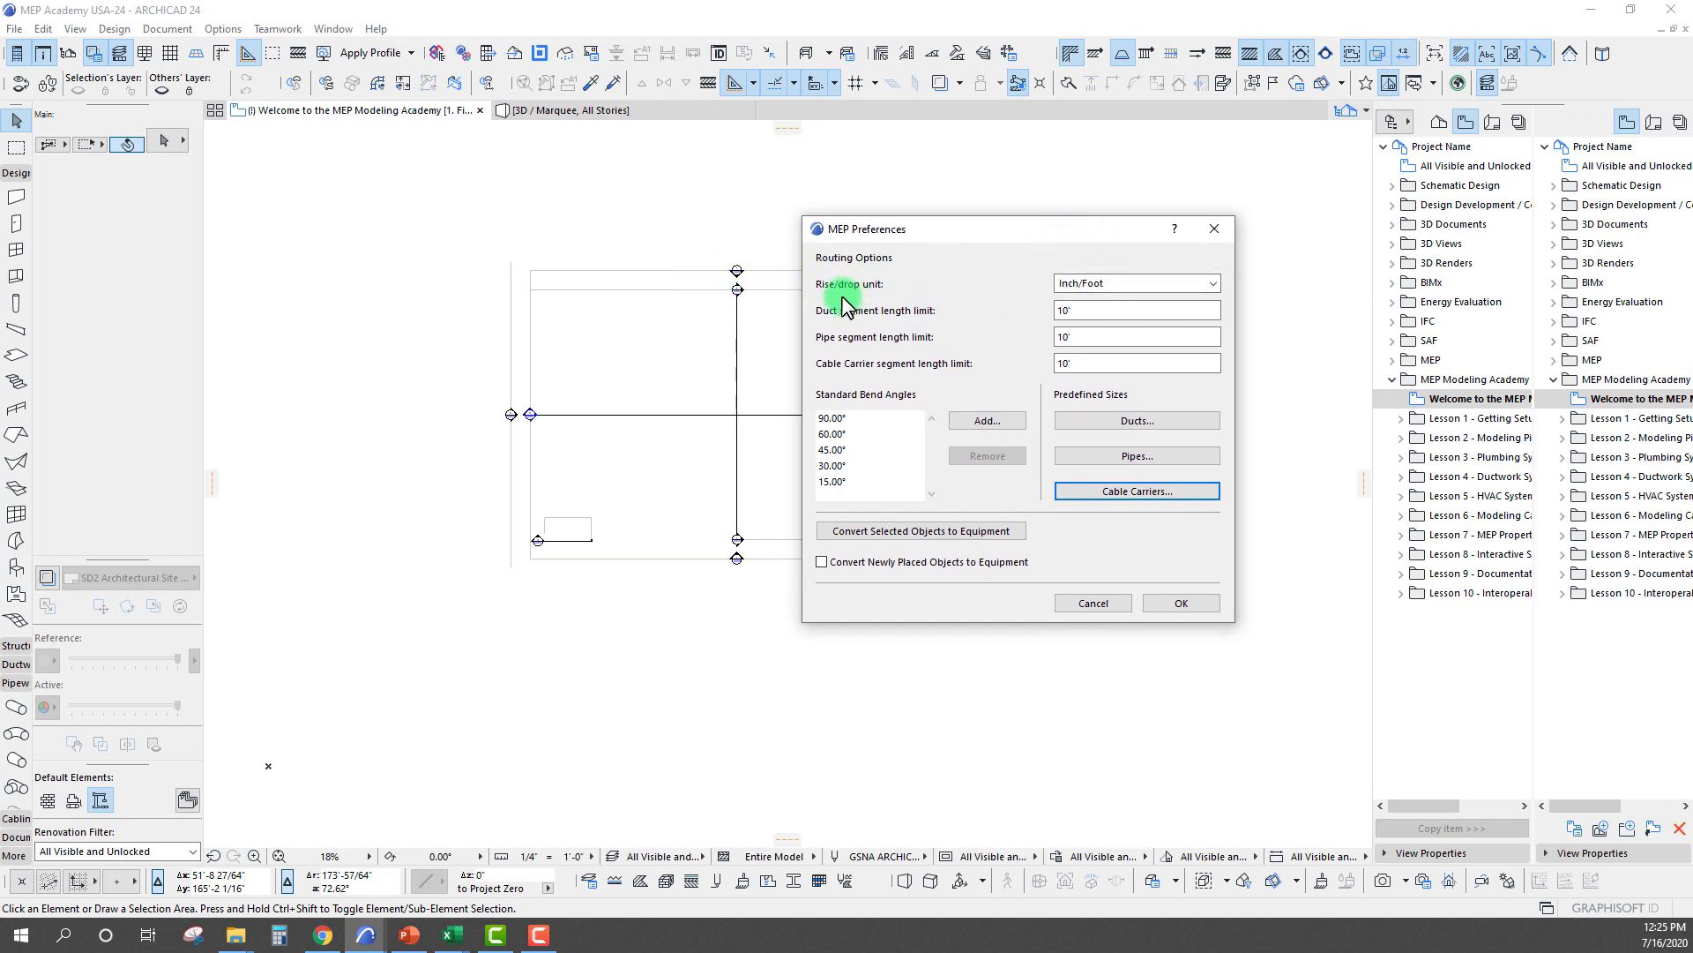
click(1103, 283)
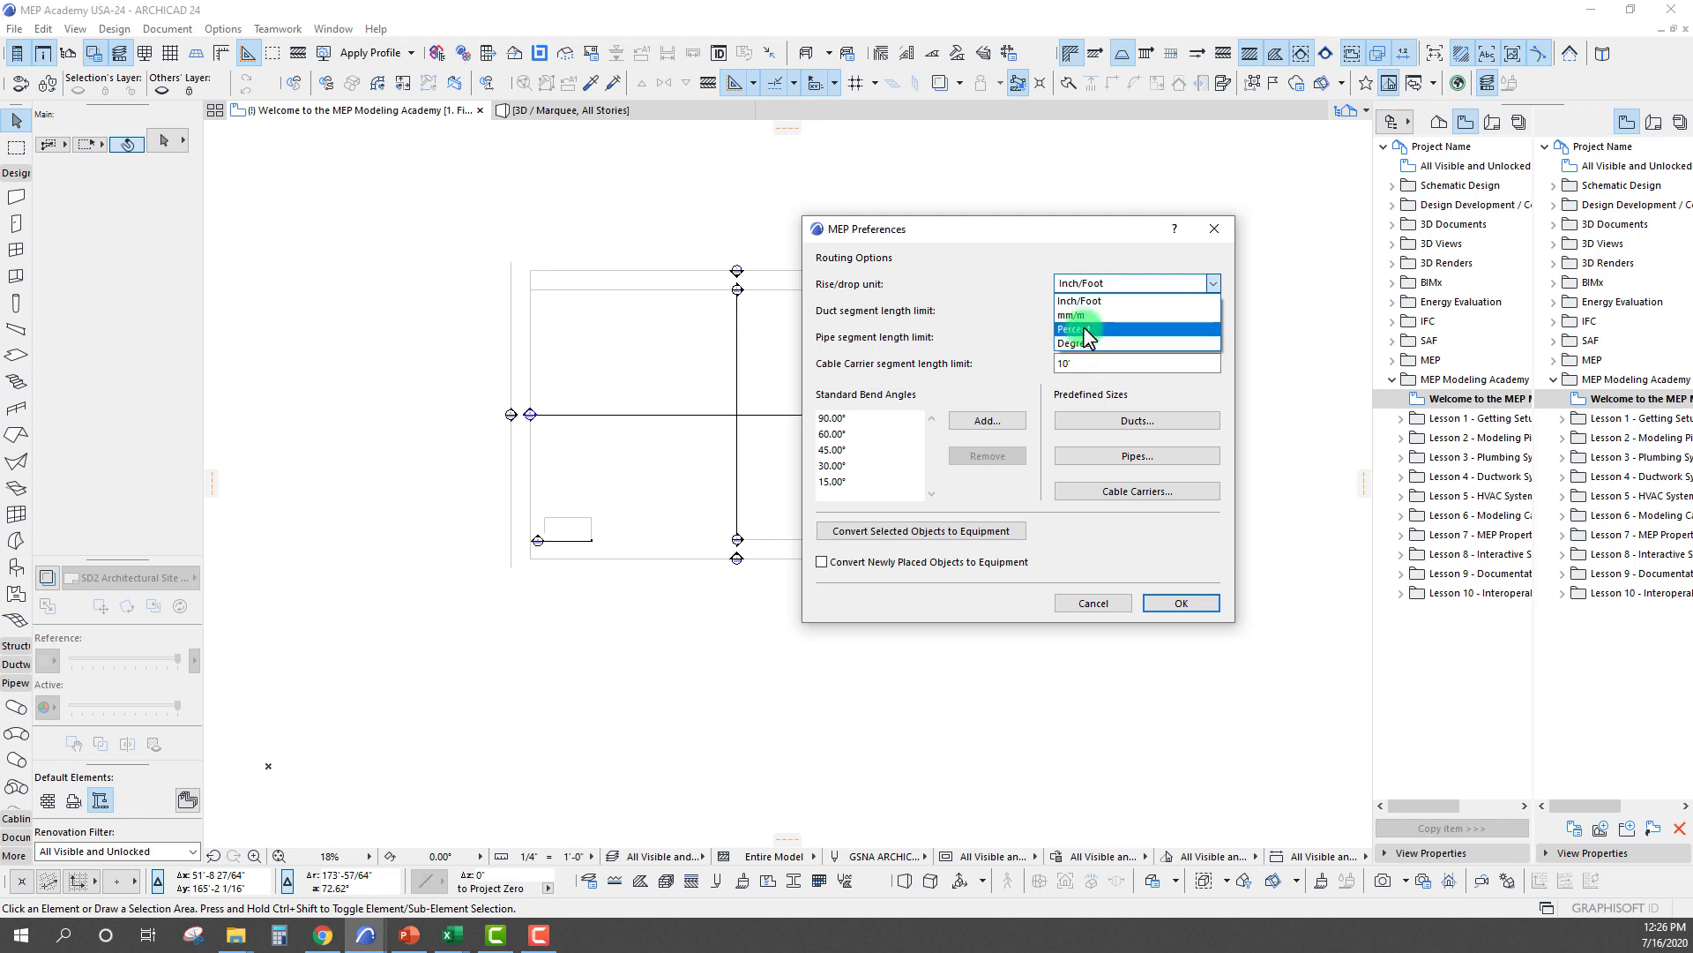
mouse_move(1119, 241)
mouse_down()
mouse_move(1182, 234)
mouse_move(1145, 231)
mouse_up()
click(1193, 269)
click(1178, 228)
Set the MEP Routing duct size to 2' wide by 1' high
key(Escape)
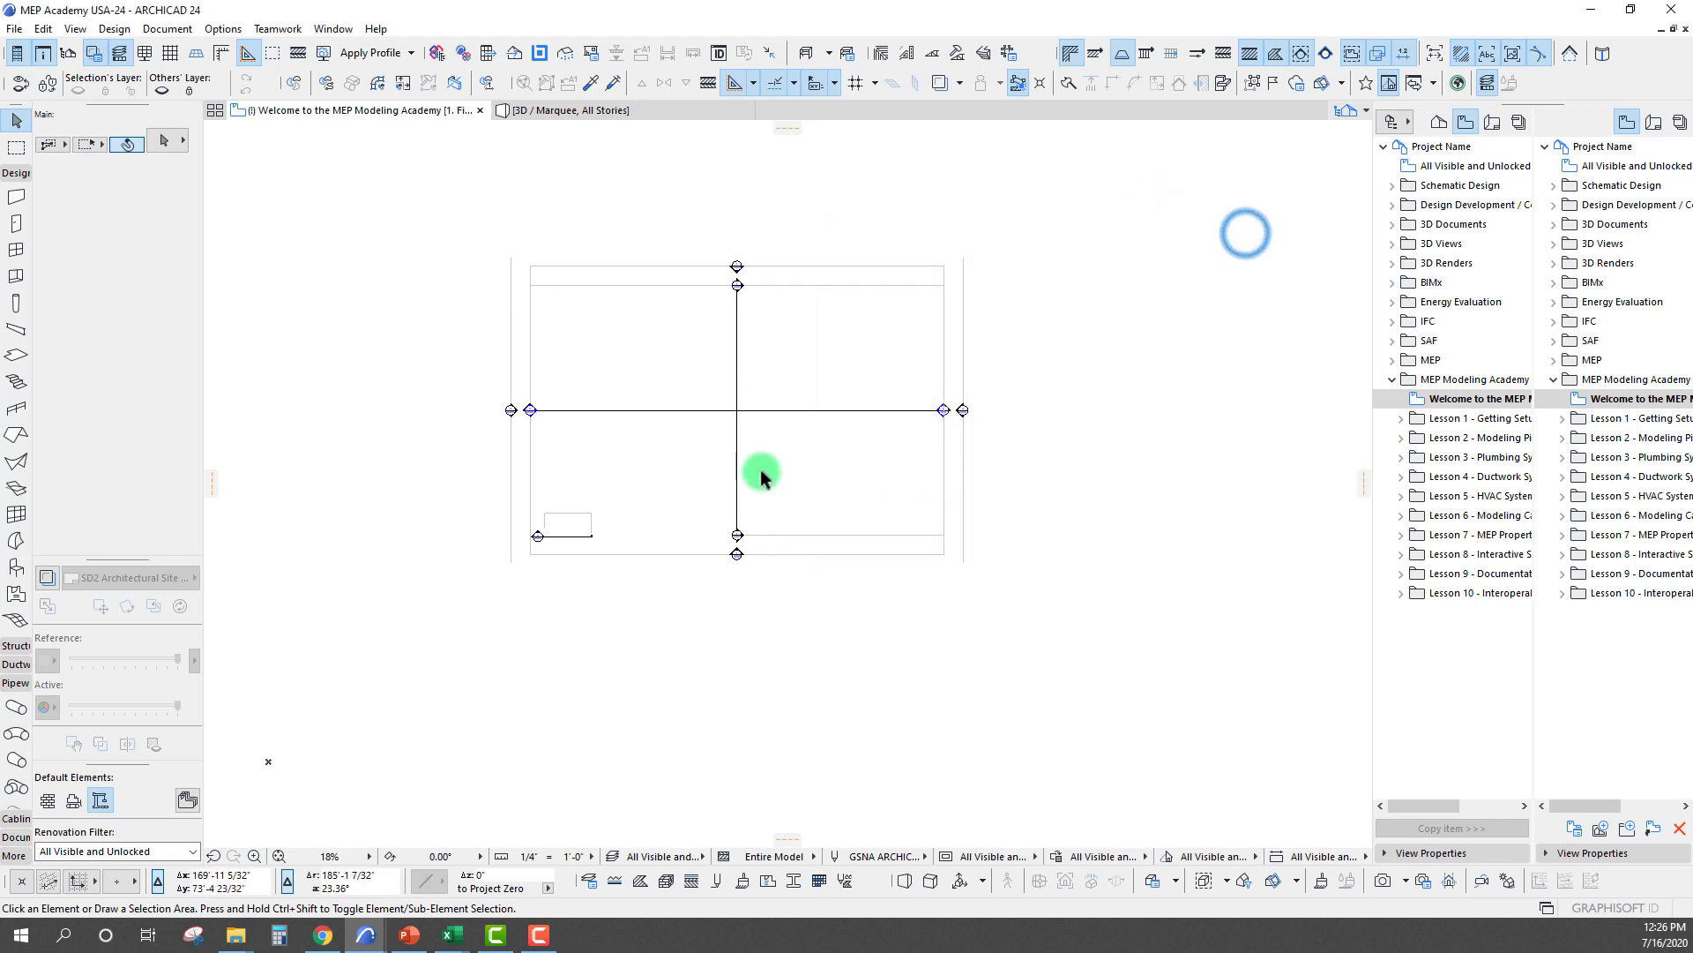
middle_drag(670, 473, 716, 450)
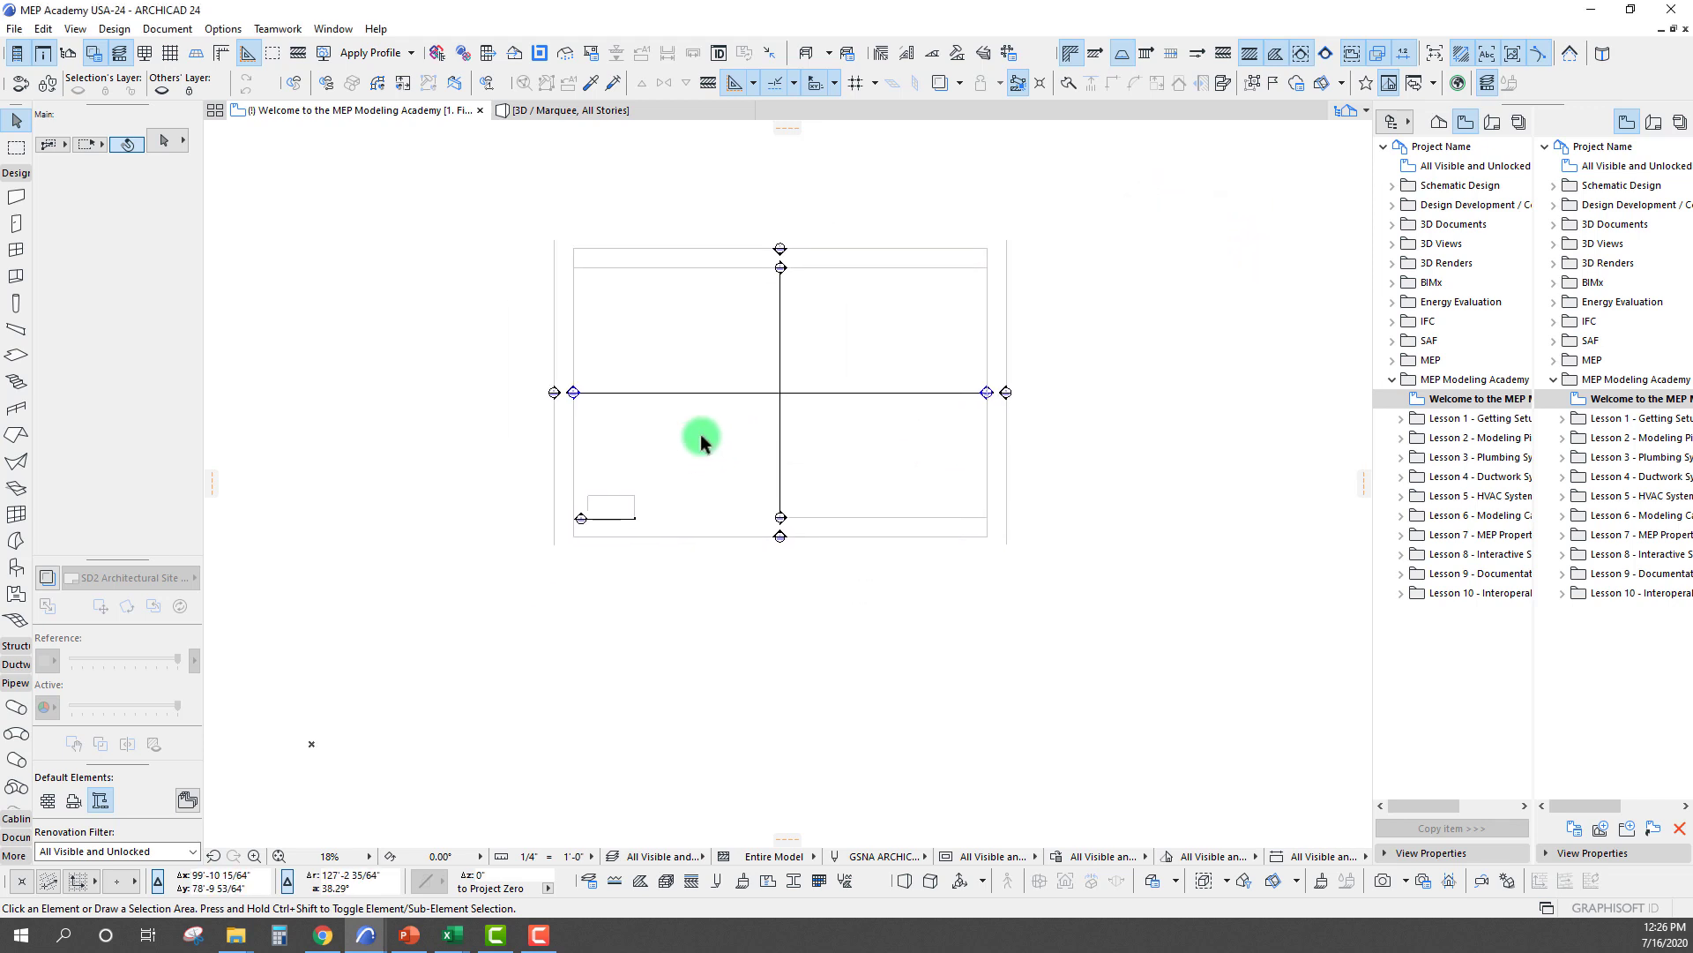
click(328, 89)
drag(1085, 208, 1210, 161)
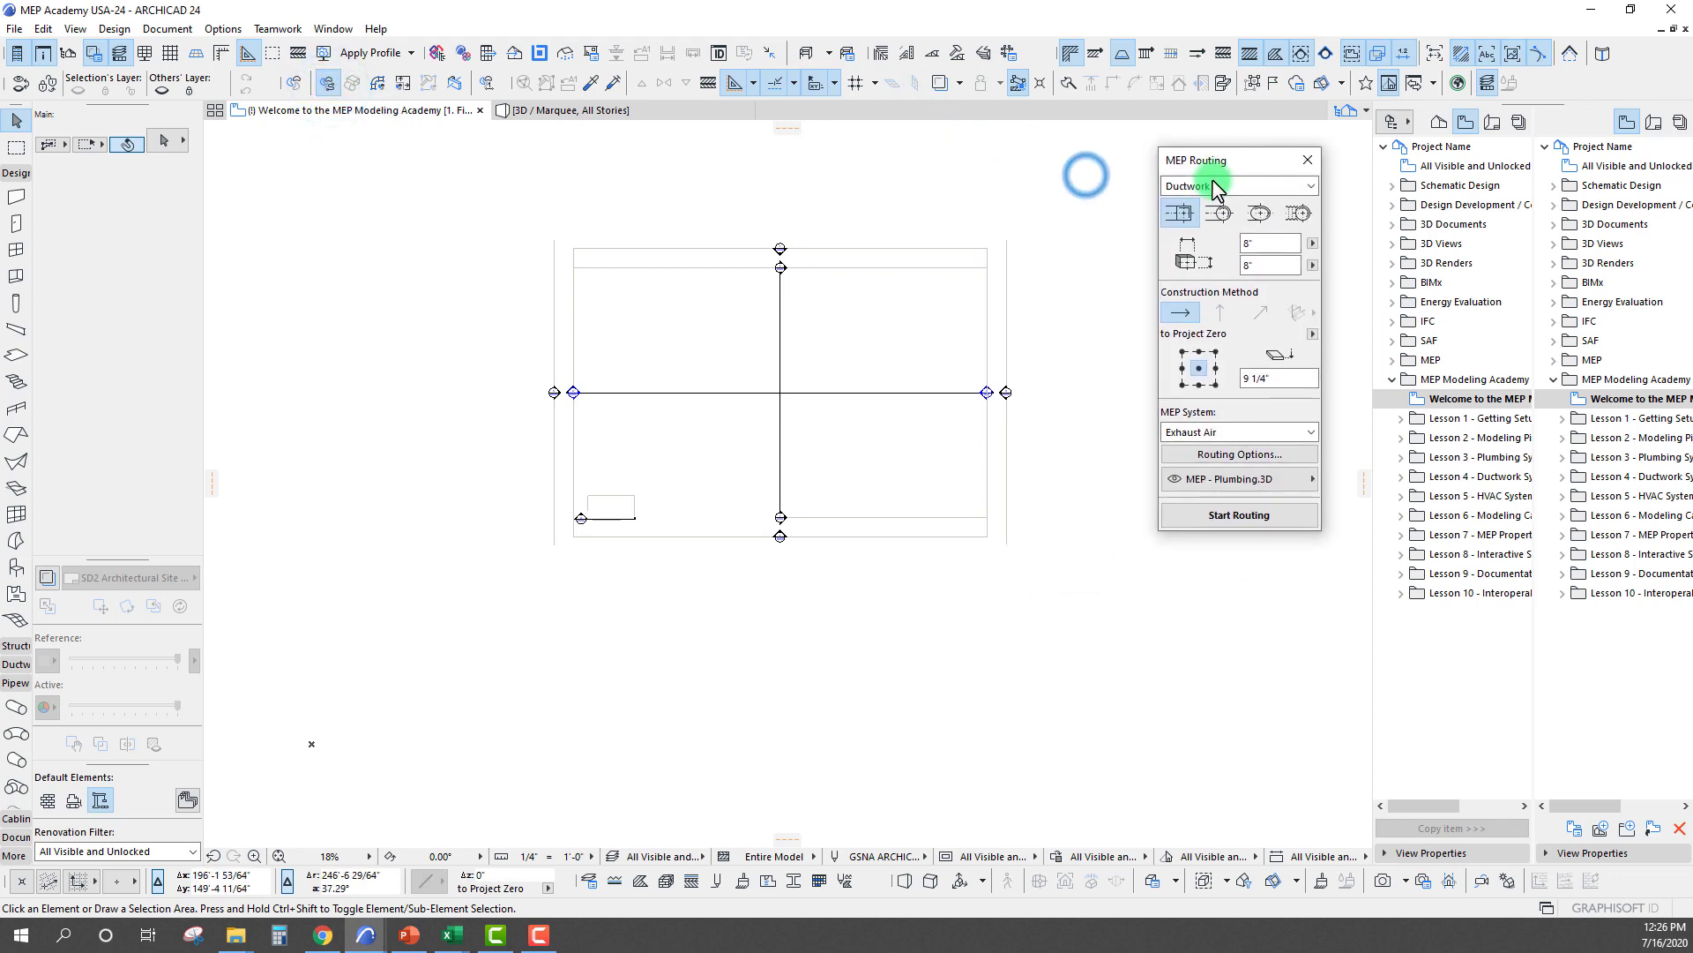
click(1315, 246)
click(1335, 378)
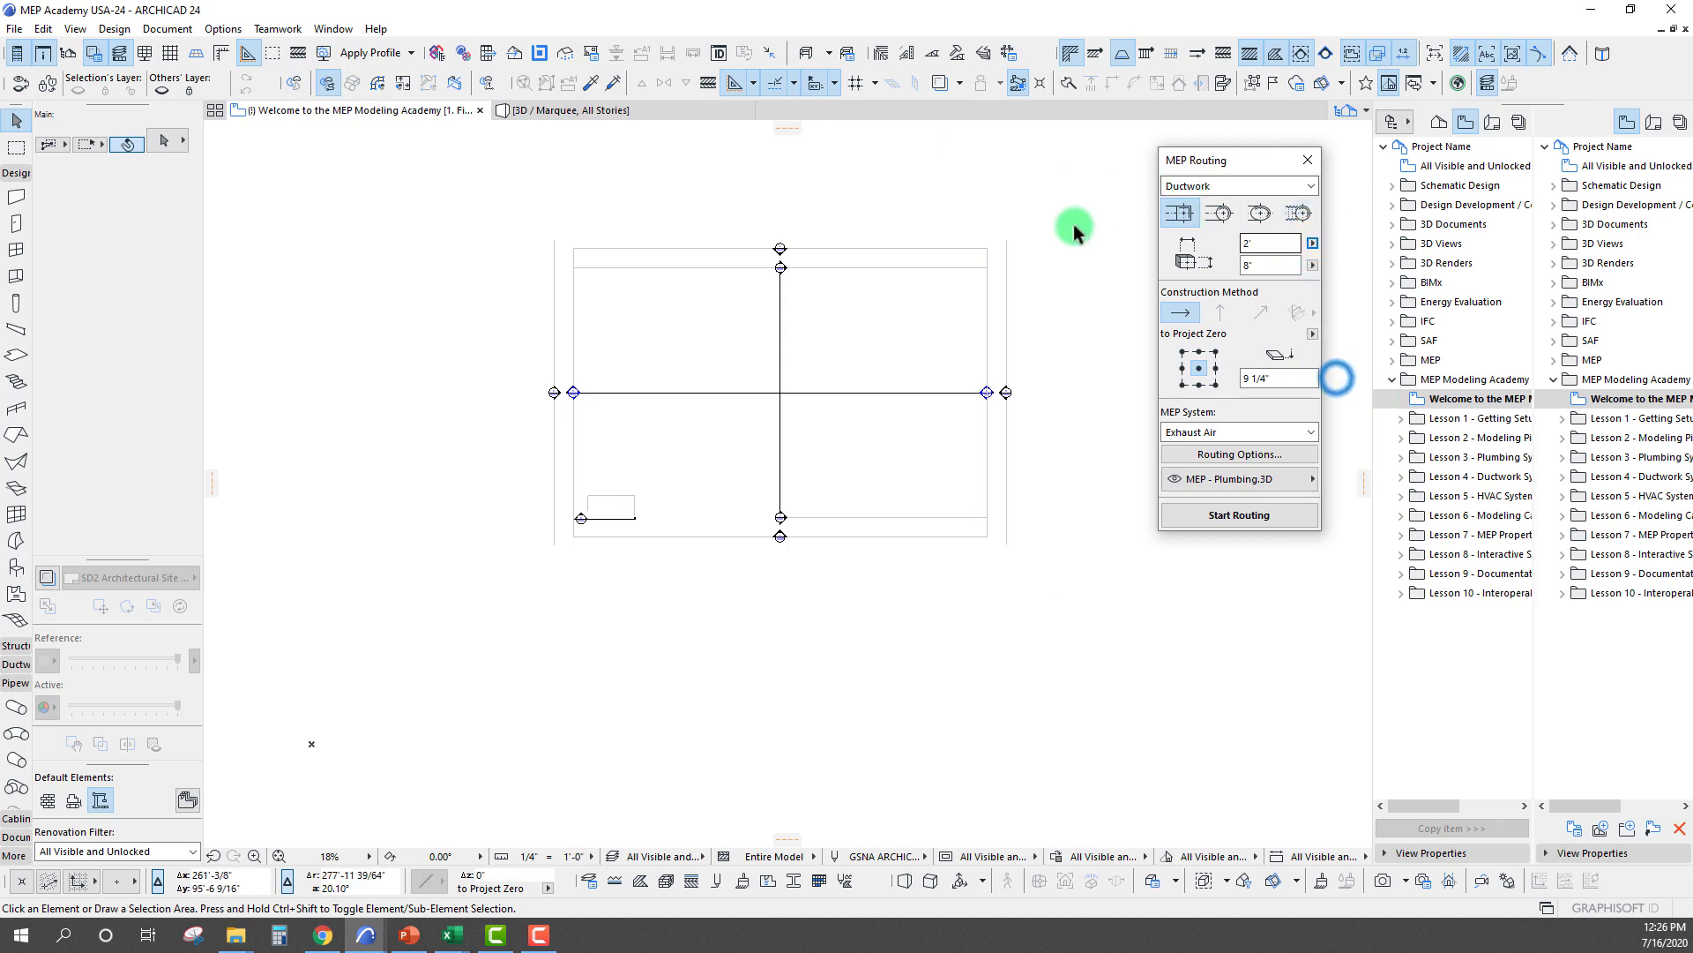
click(1313, 265)
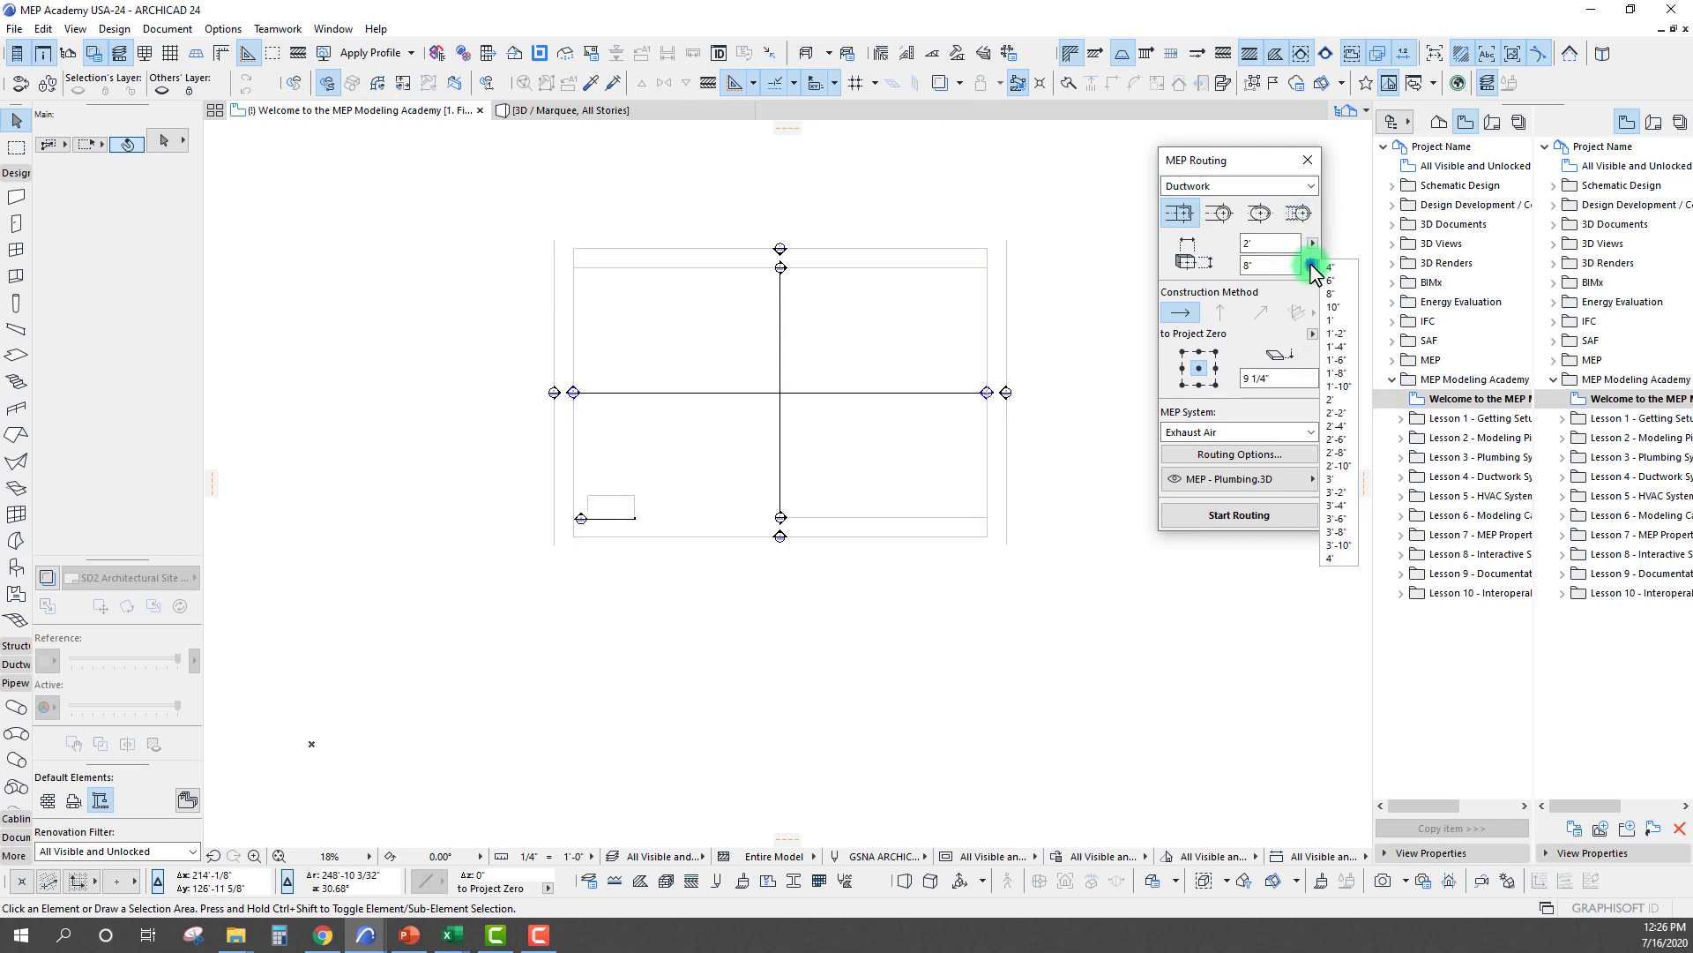
click(1353, 322)
Assign the Supply Air system and use Simple Body duct connections
drag(1203, 159, 1184, 129)
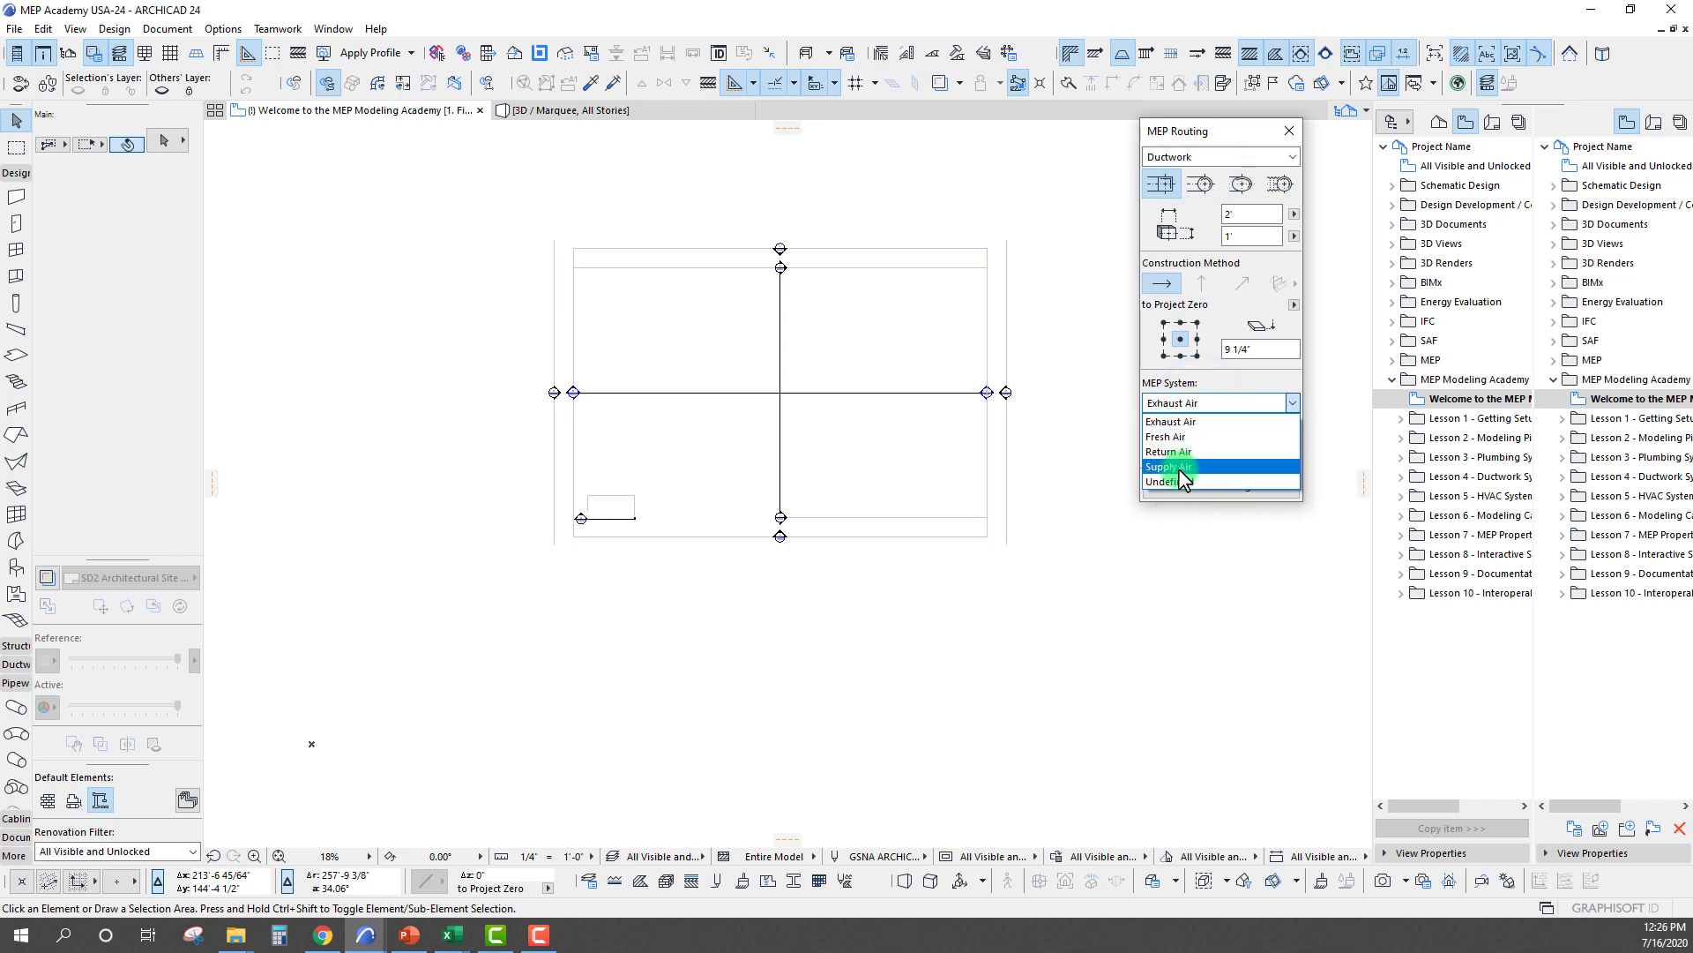
click(1178, 467)
click(1216, 427)
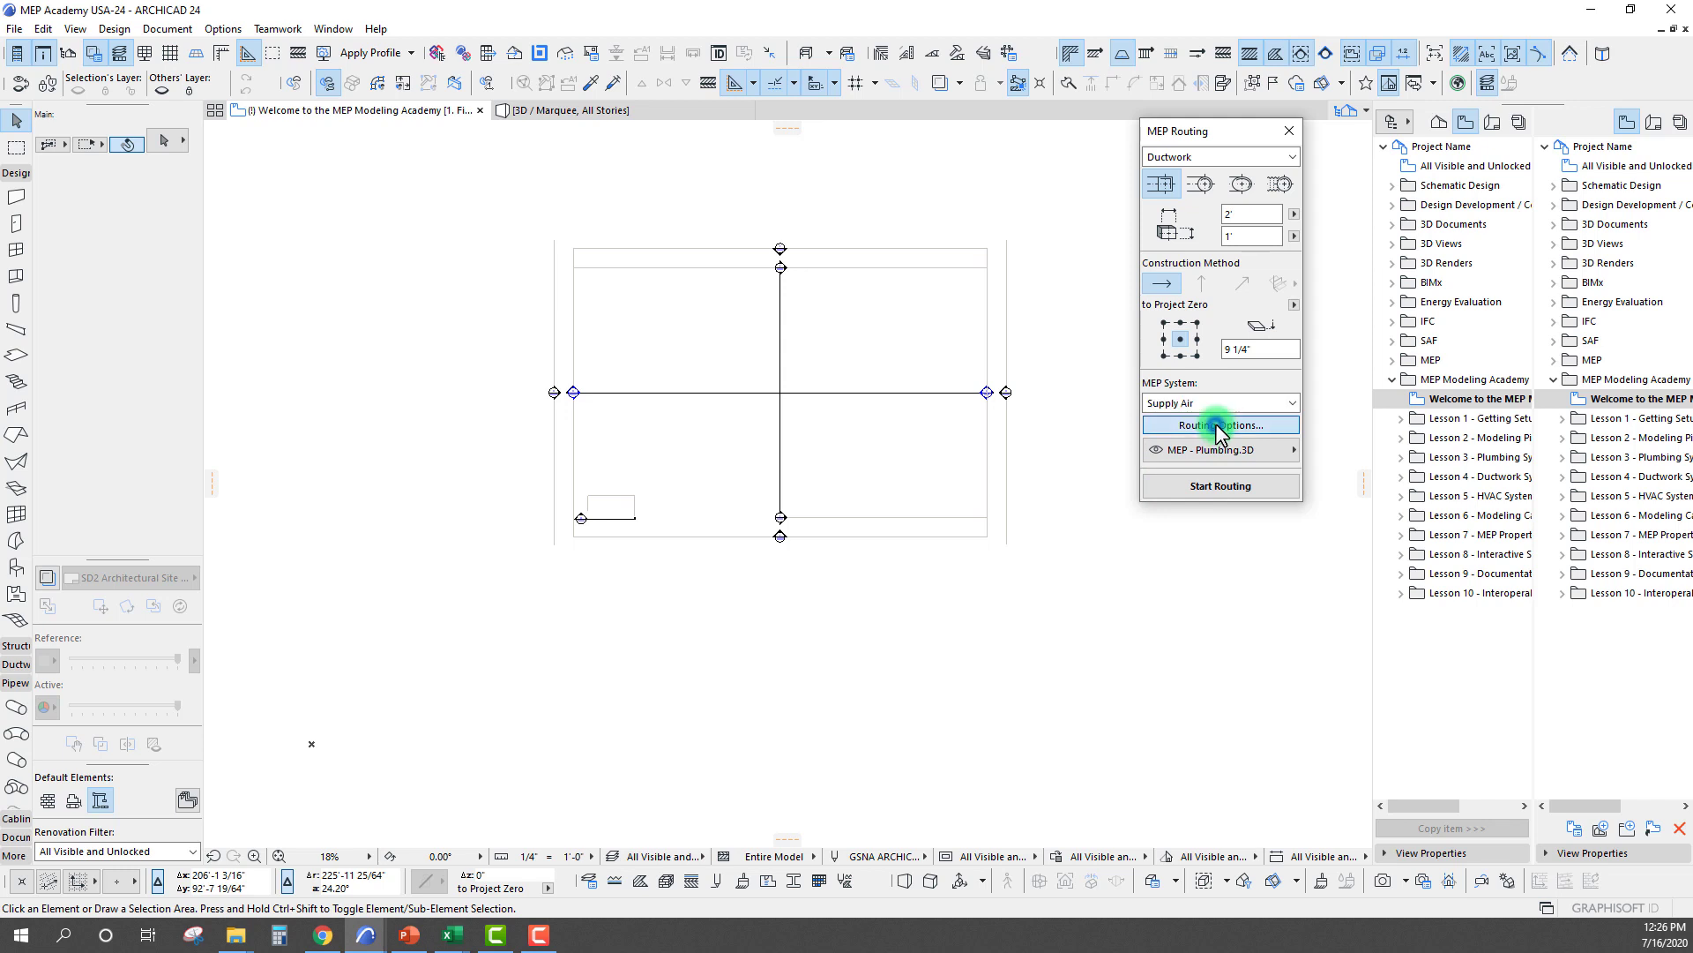
click(1131, 423)
click(1214, 454)
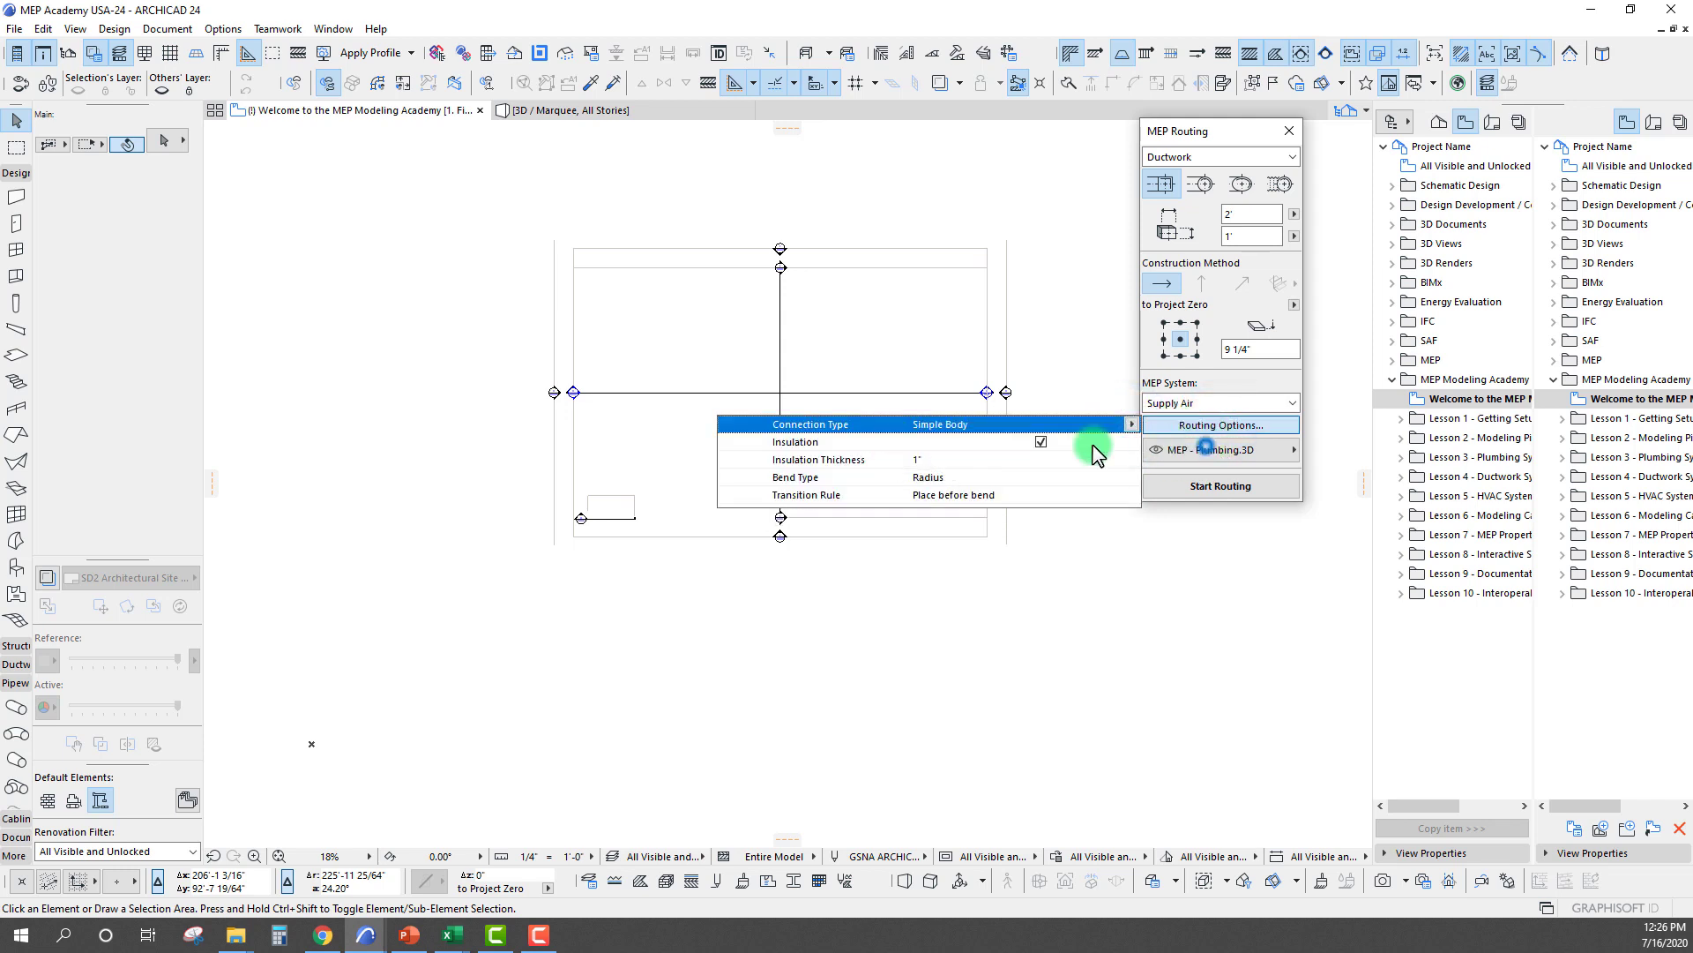
Turn off duct insulation and keep Radius as the bend type
click(1042, 442)
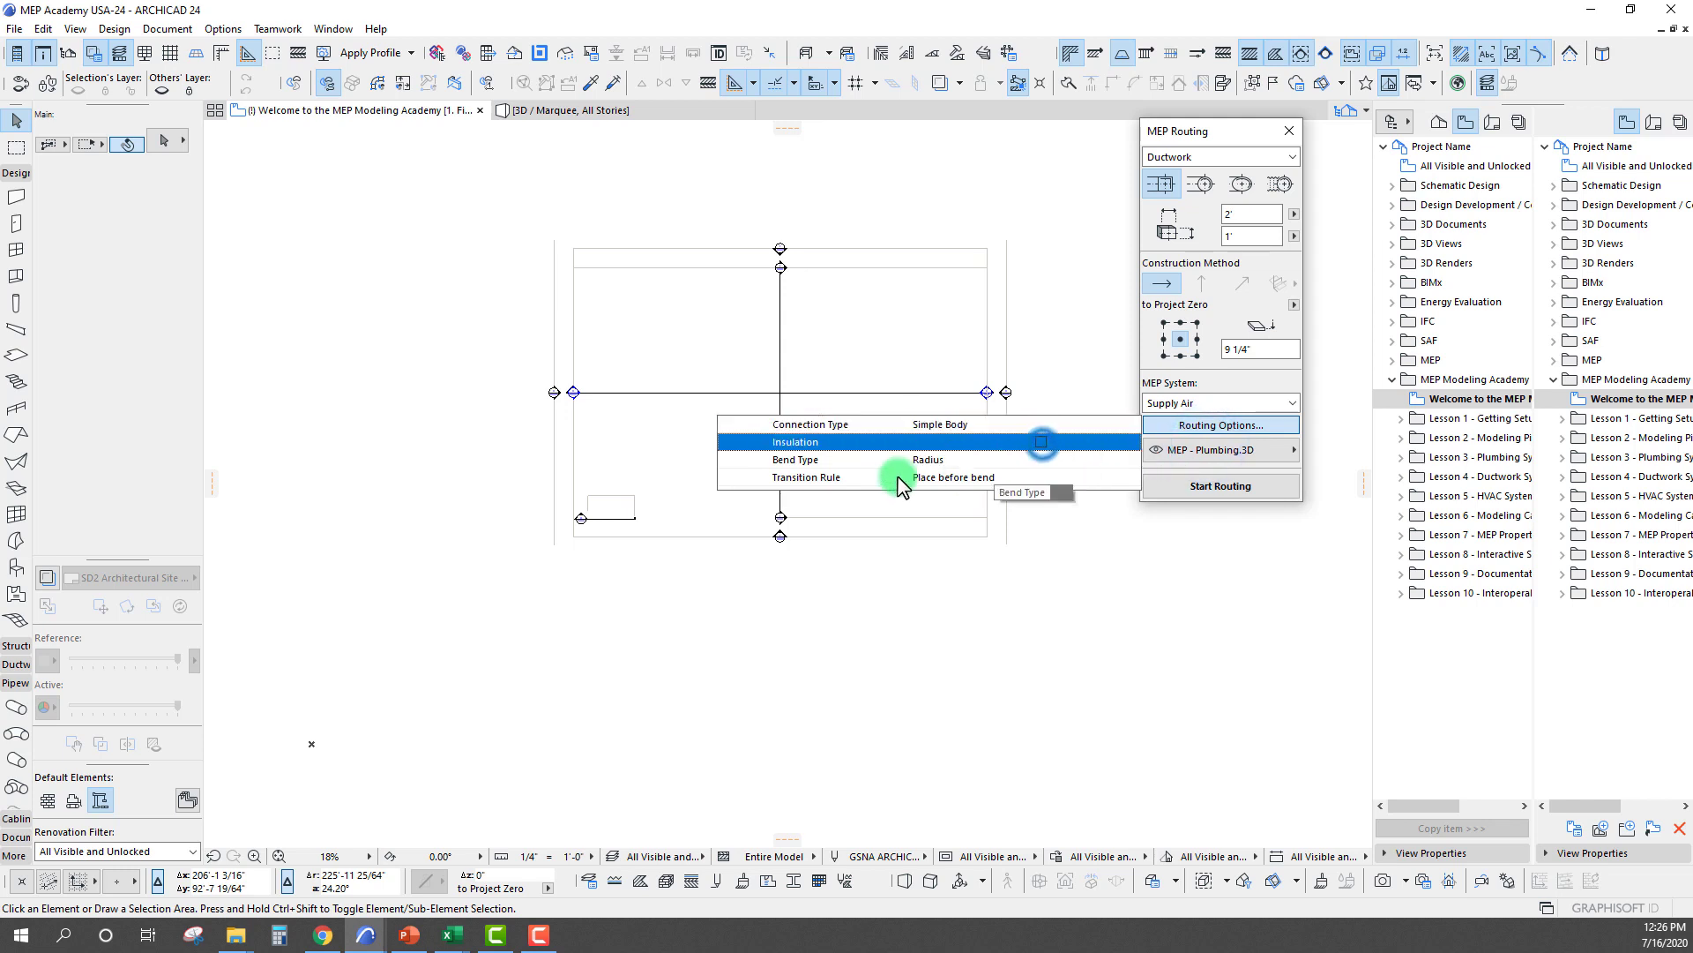
click(960, 463)
click(1133, 461)
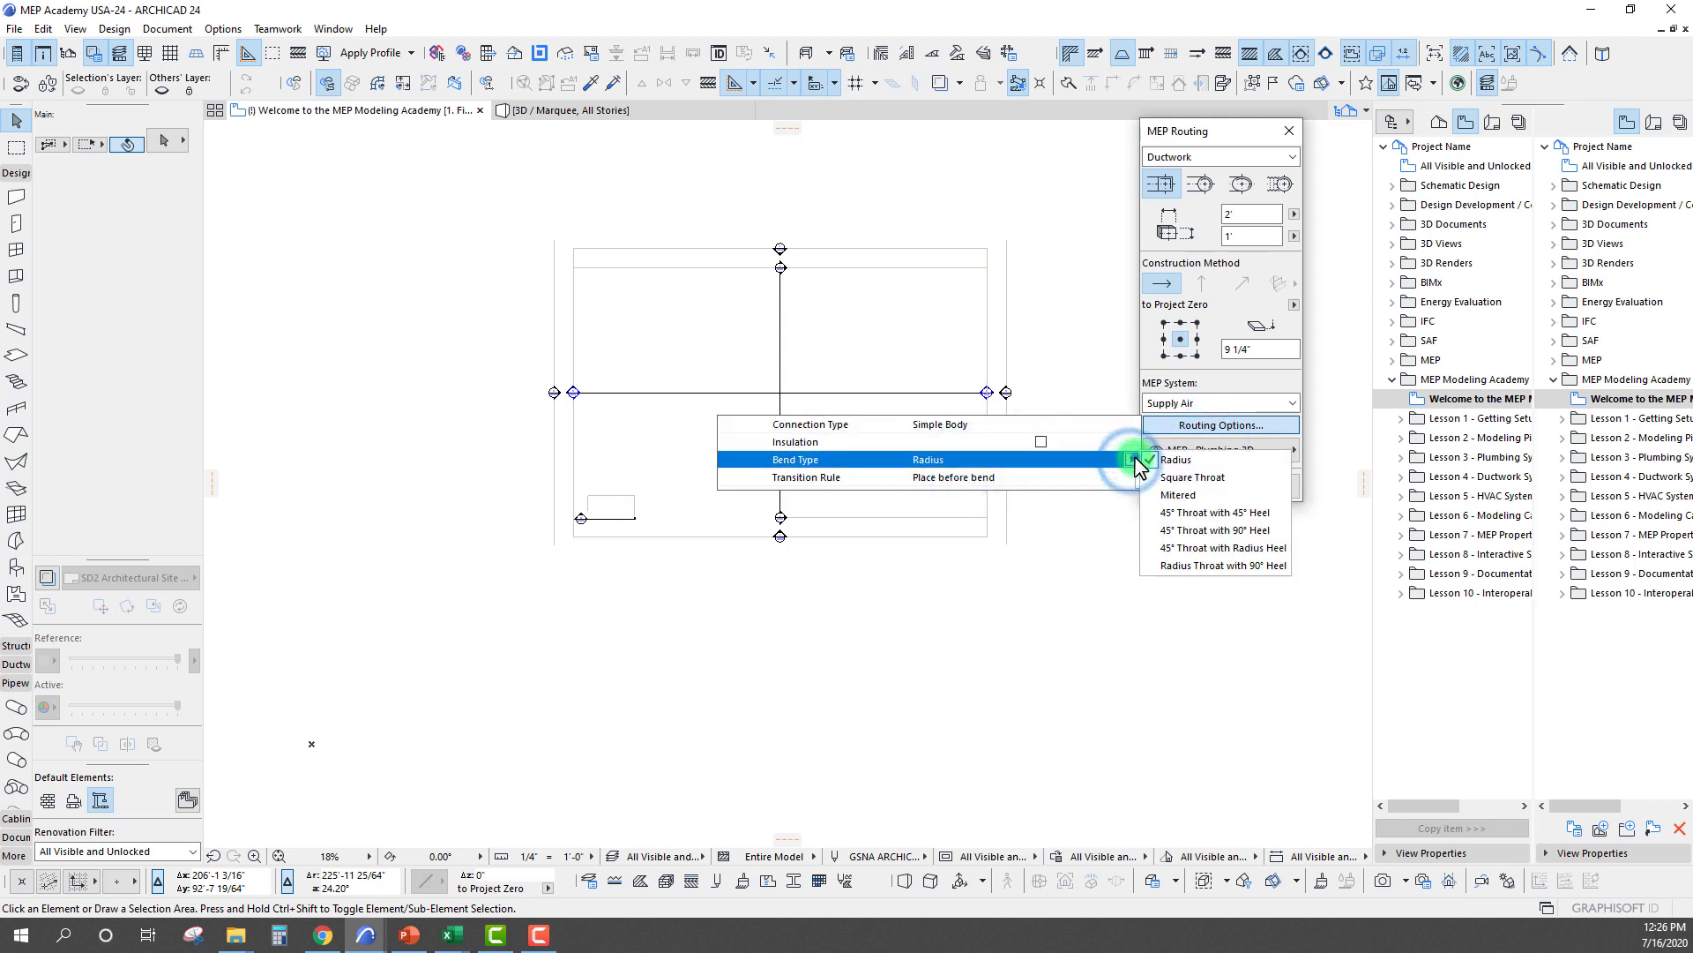
click(1135, 463)
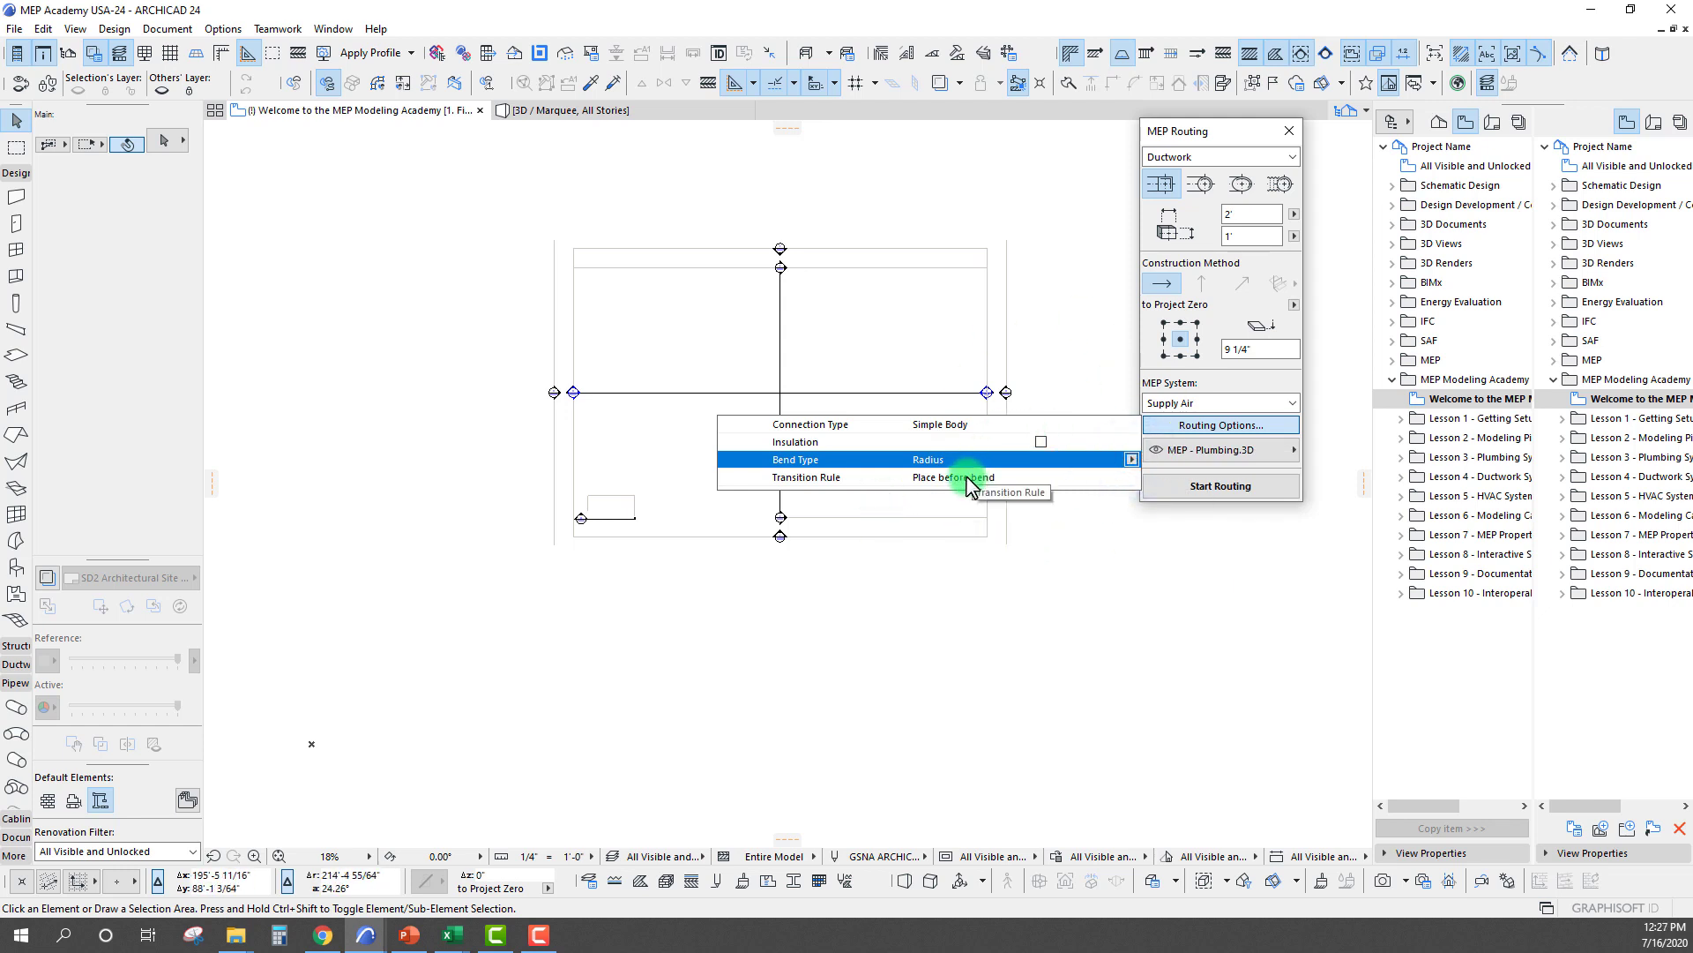
drag(1229, 133, 1221, 165)
click(1191, 524)
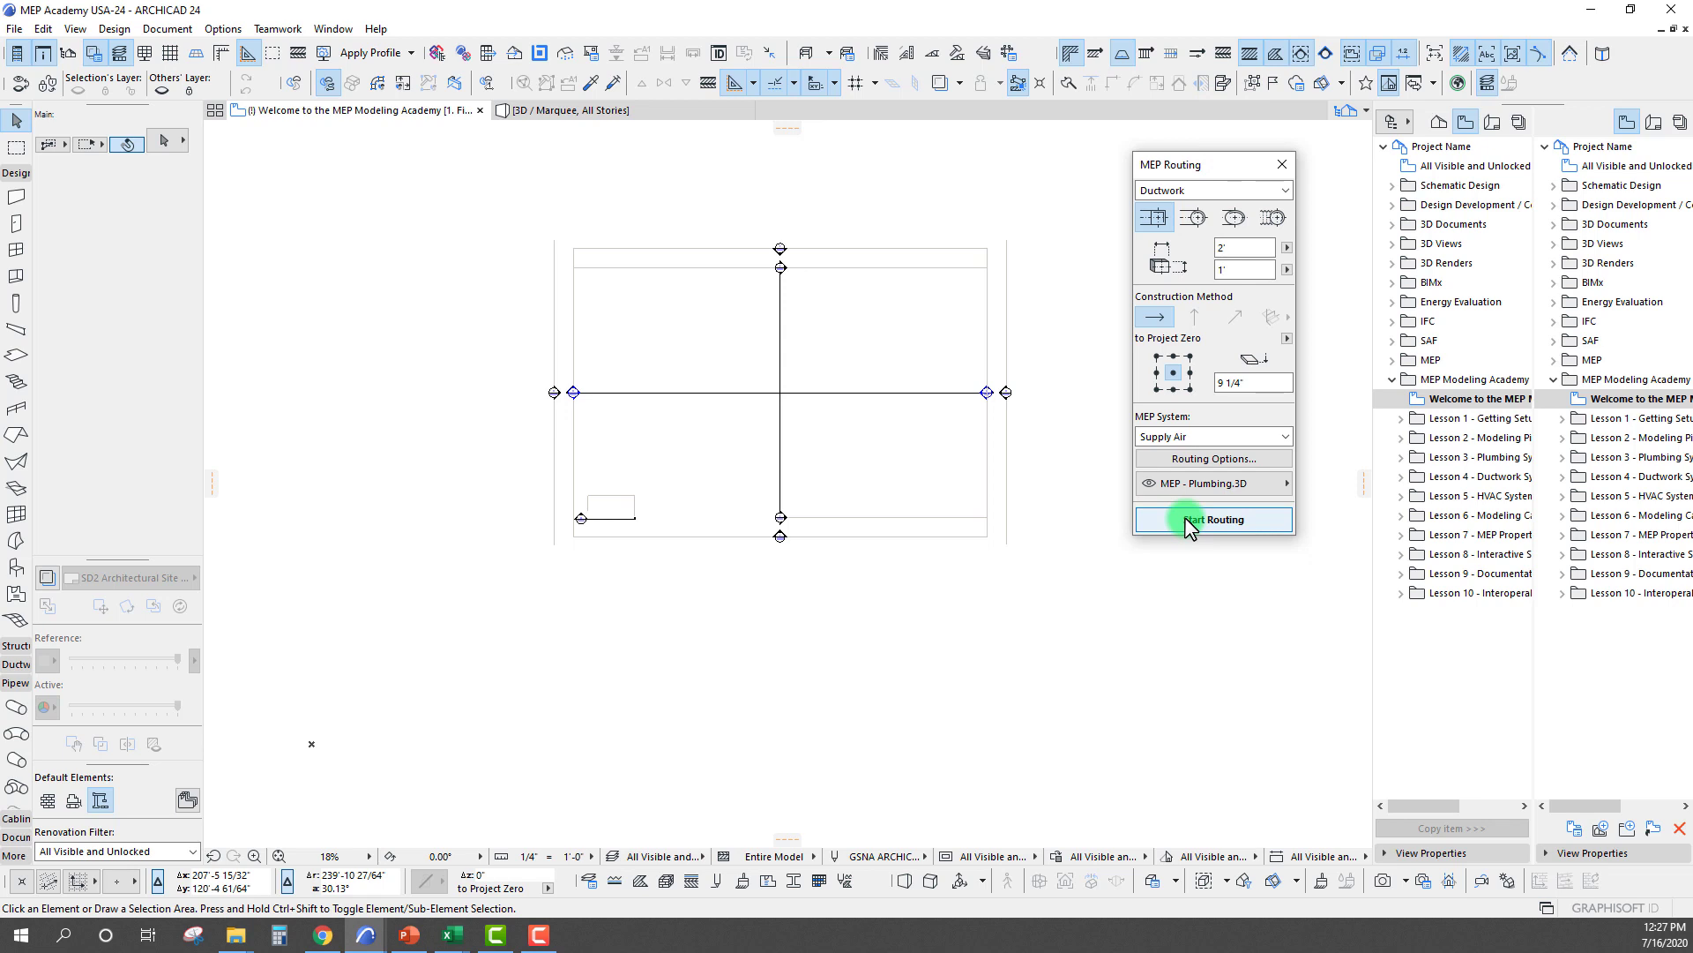
Assign the MEP - Supply.3D layer in MEP Routing and start routing the duct
click(1220, 487)
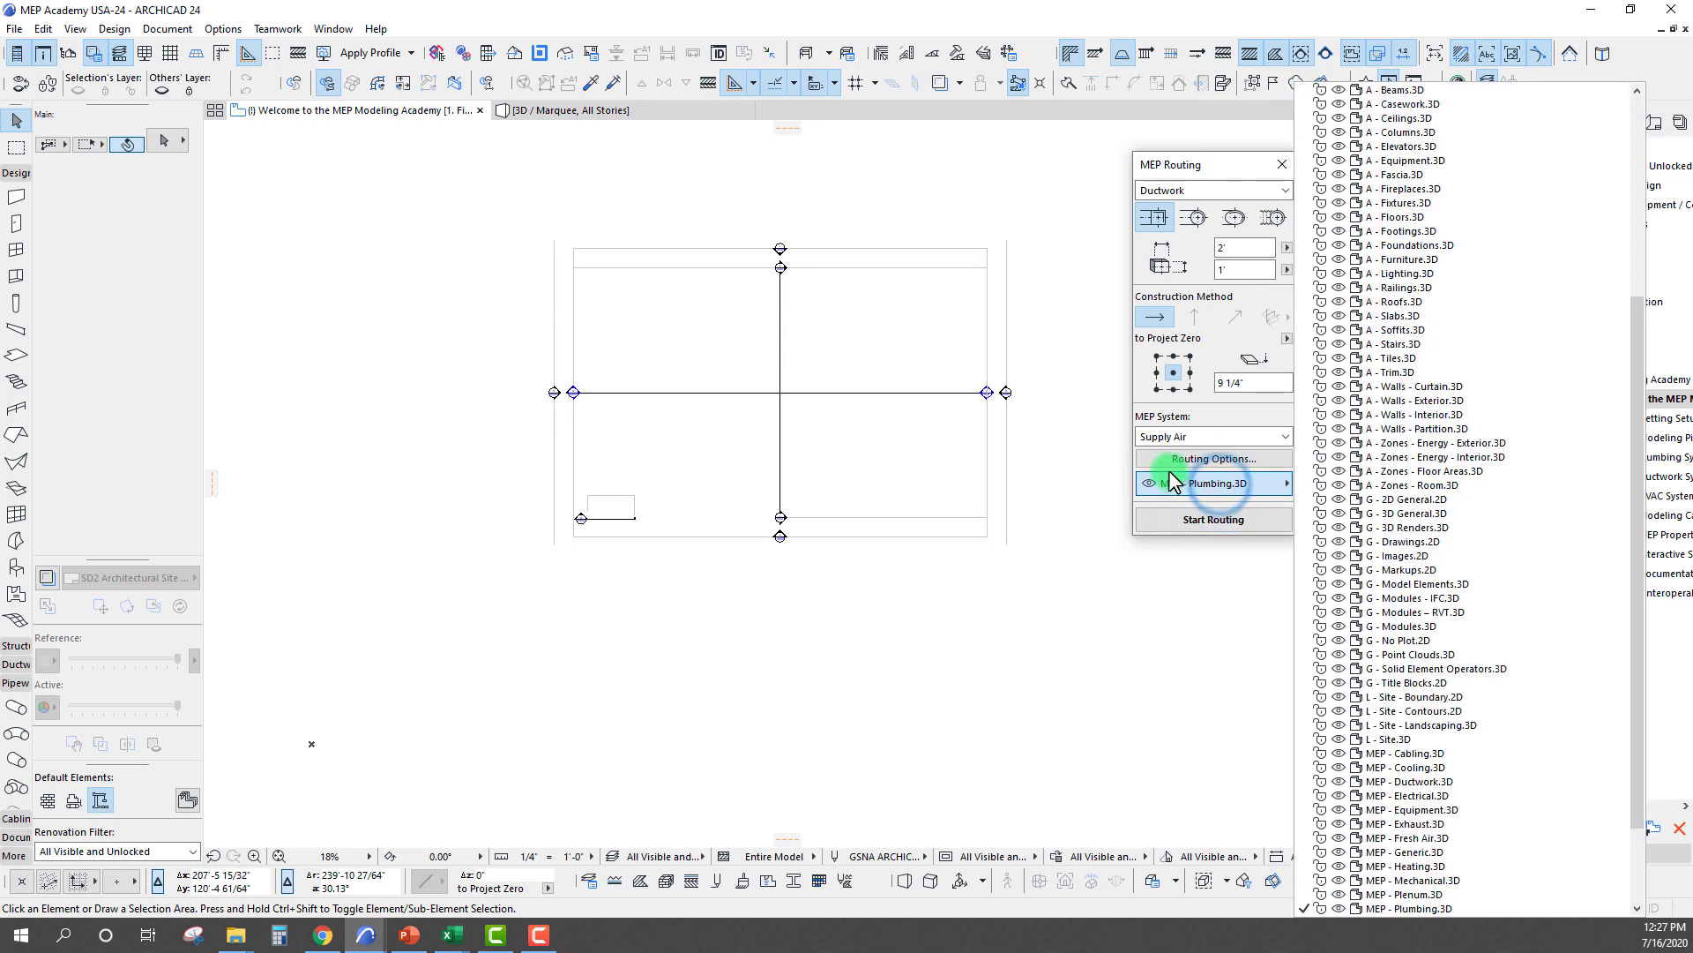
scroll(1504, 786, down, 1)
scroll(1505, 786, down, 2)
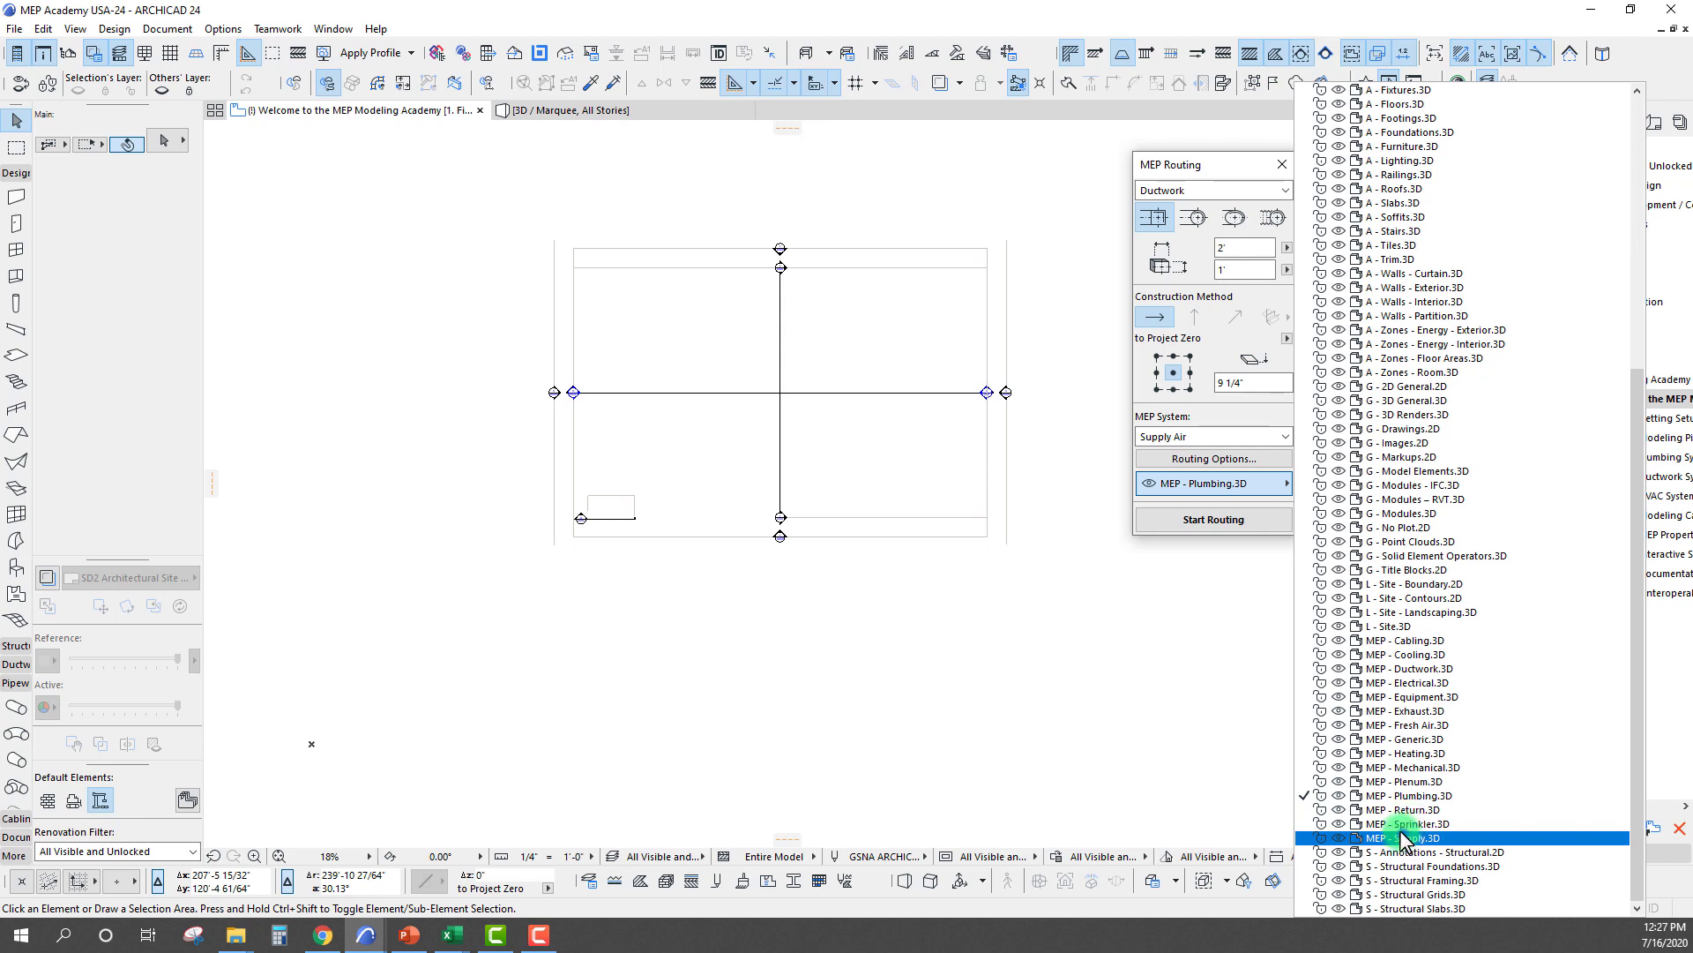
click(1428, 837)
click(1207, 523)
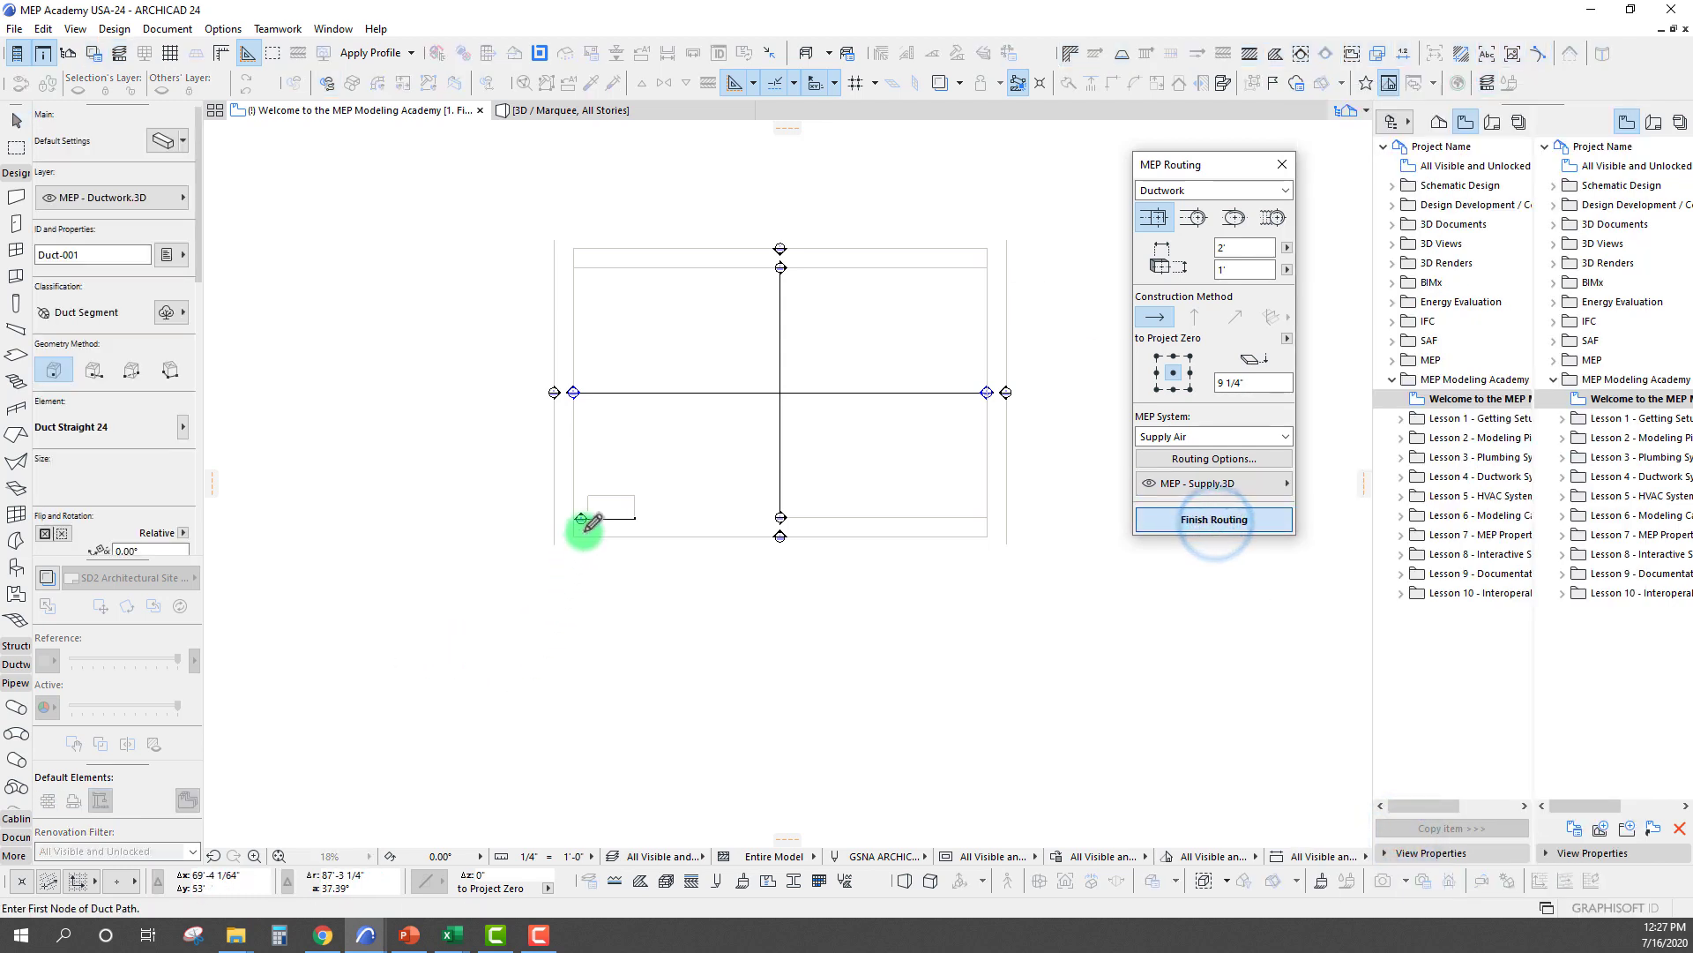
scroll(529, 636, down, 2)
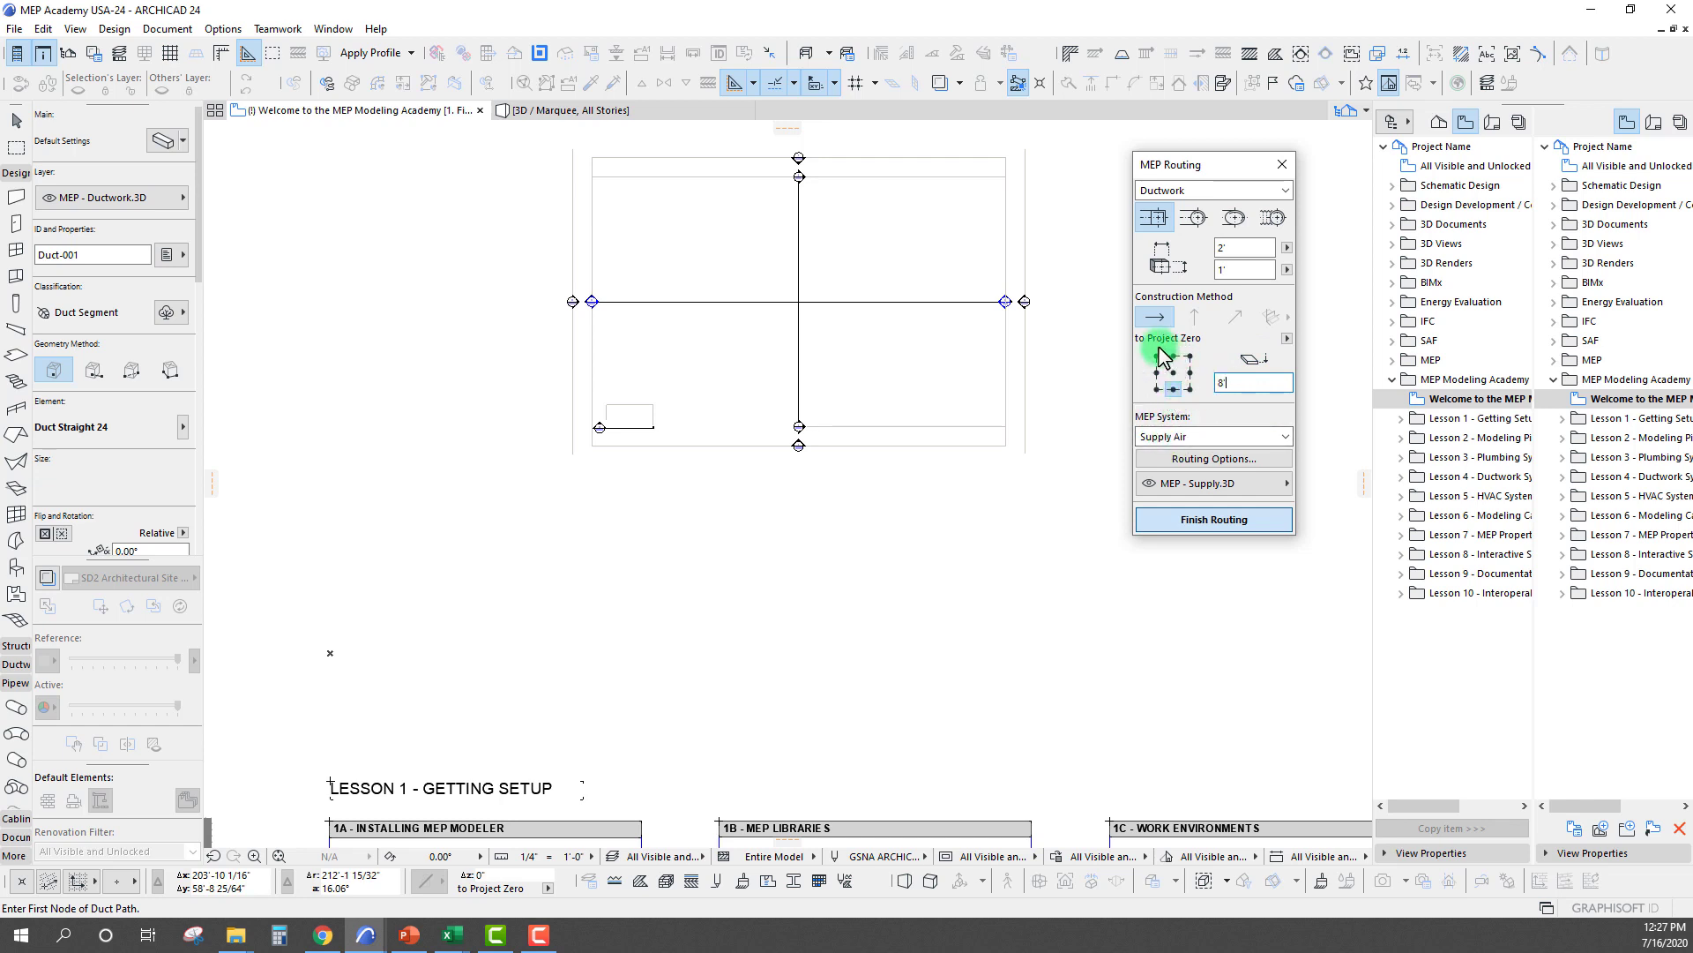
Place the next Supply Air duct nodes at 8' and start a vertical rise to 10'
click(489, 588)
scroll(555, 578, up, 5)
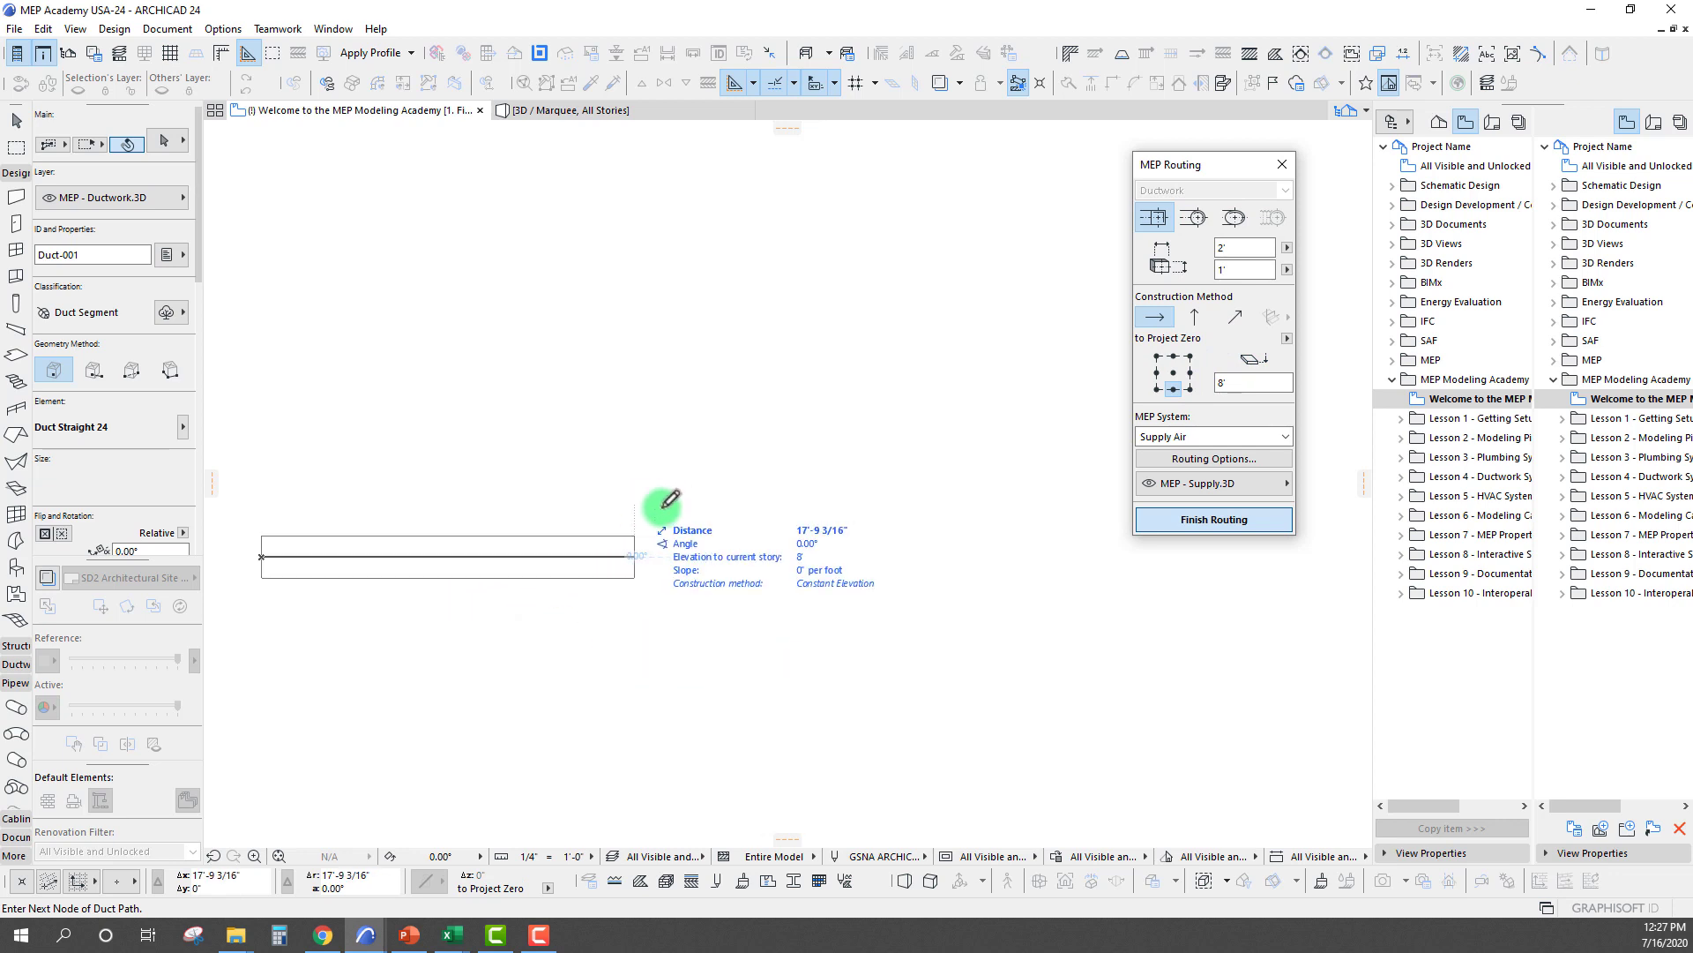
click(664, 552)
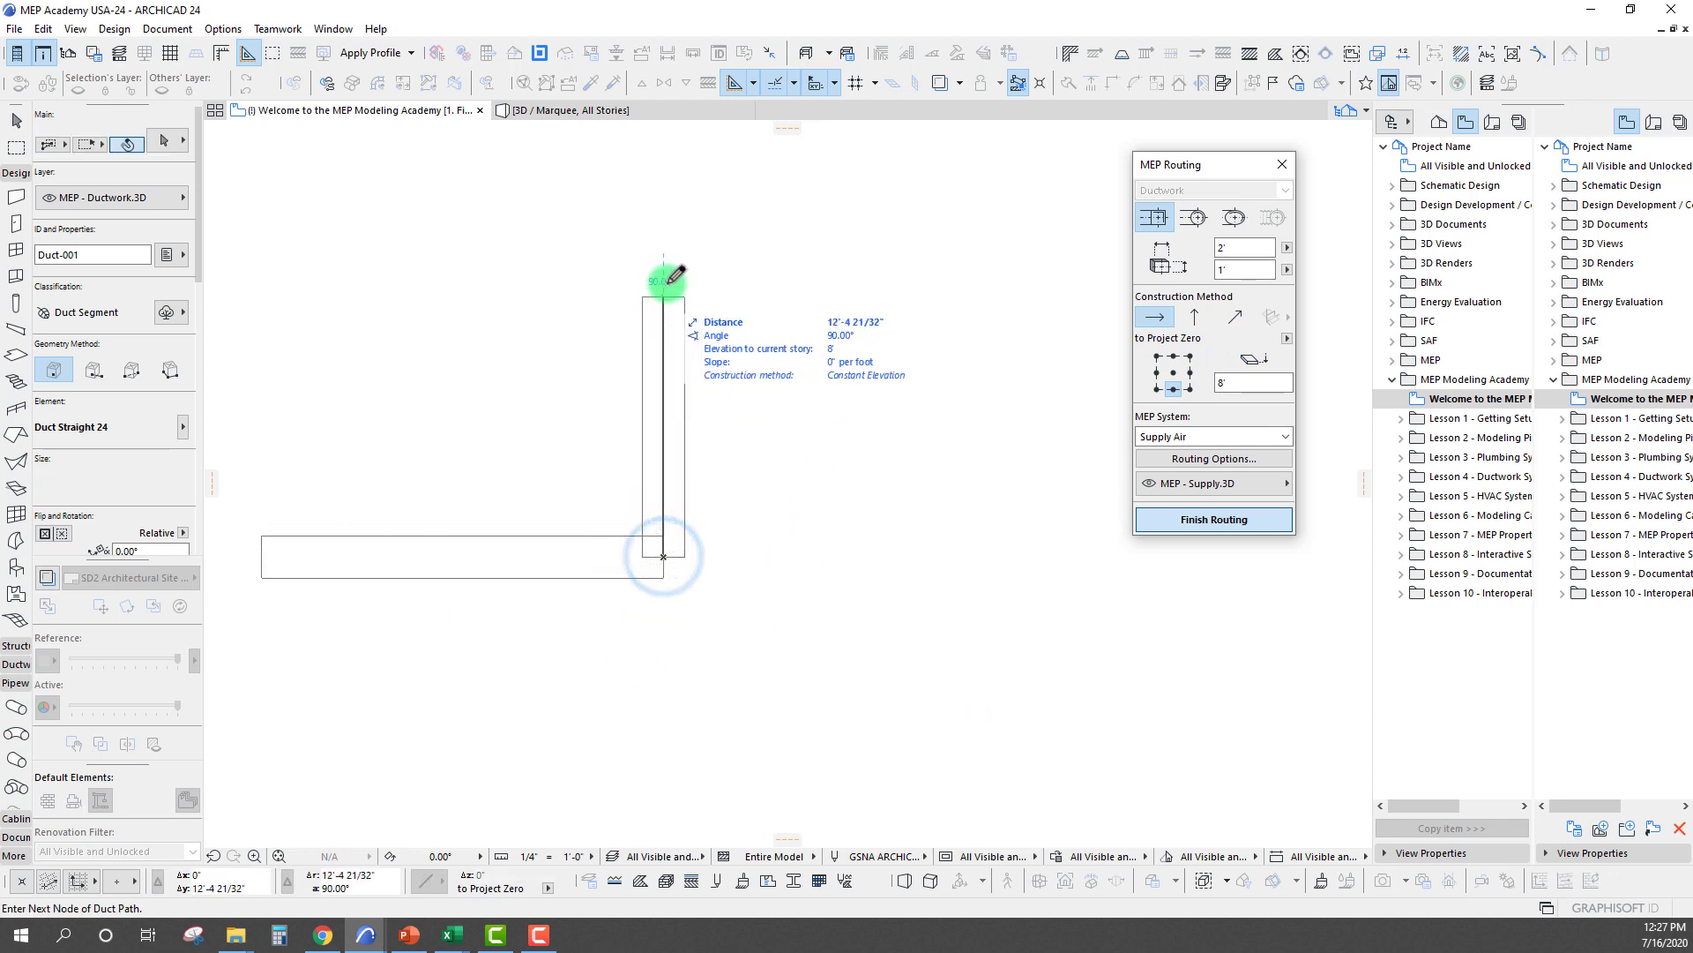
mouse_move(671, 268)
middle_down()
mouse_move(714, 433)
mouse_move(728, 421)
middle_up()
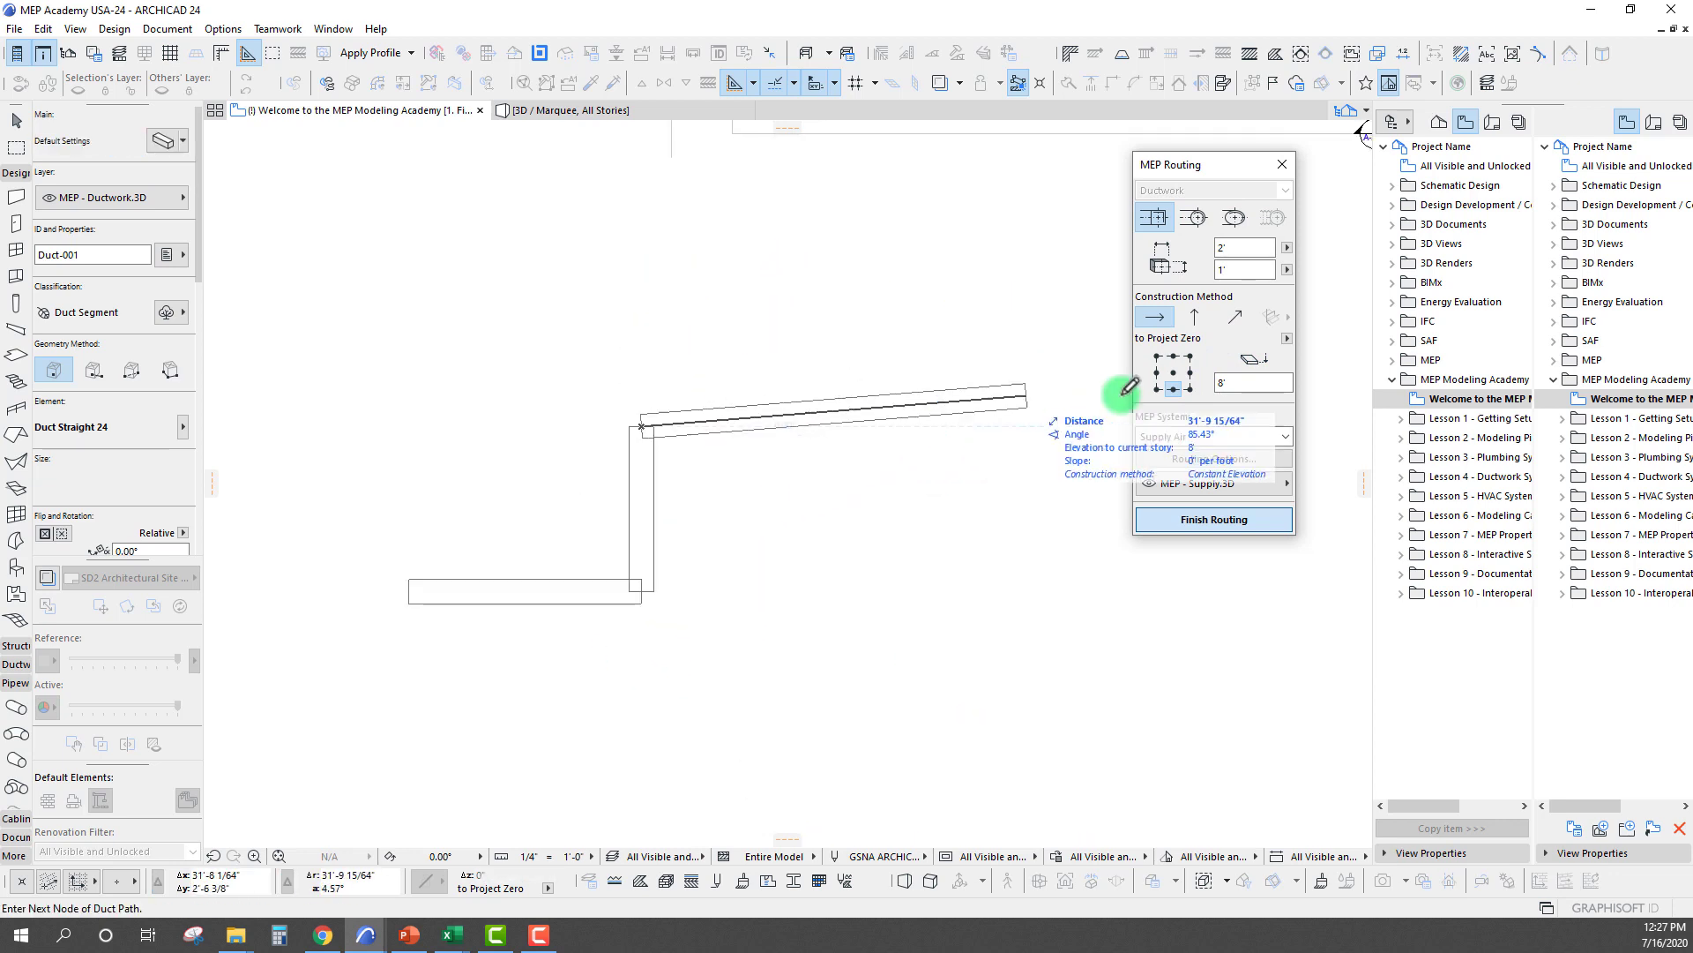
click(746, 421)
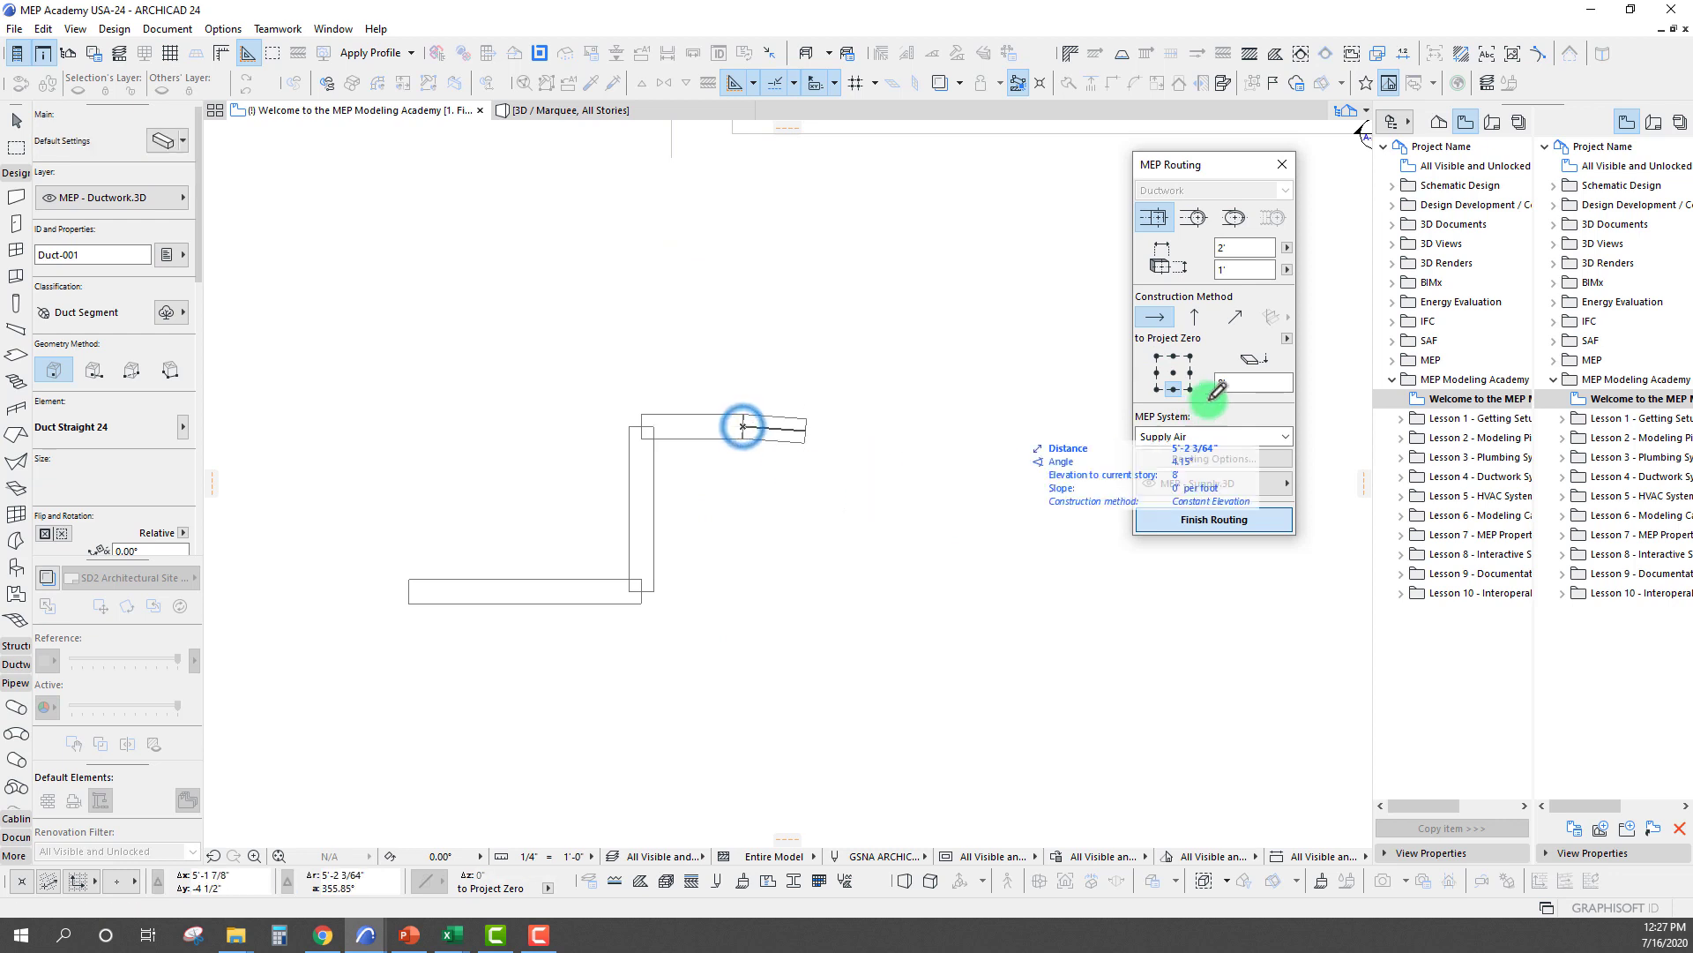
click(1195, 316)
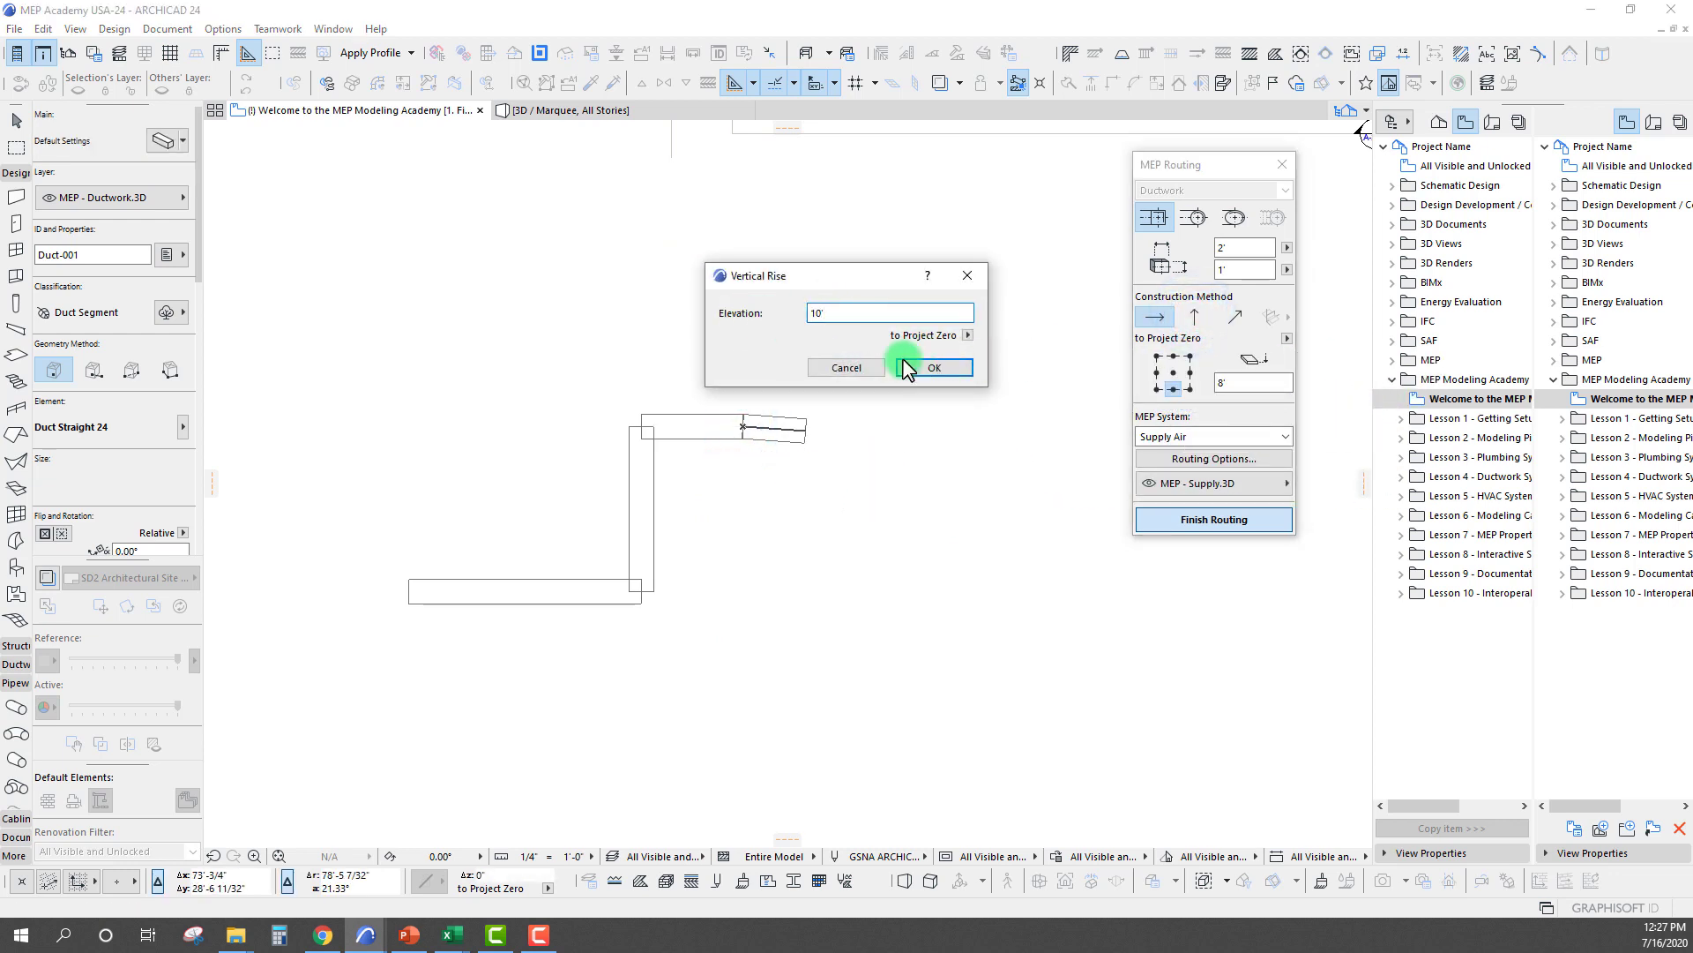
Get past the rise warning and set the vertical rise to 12', completing the bent duct run
click(929, 368)
click(957, 369)
click(837, 314)
mouse_move(847, 275)
mouse_down()
mouse_move(849, 177)
mouse_move(798, 224)
mouse_up()
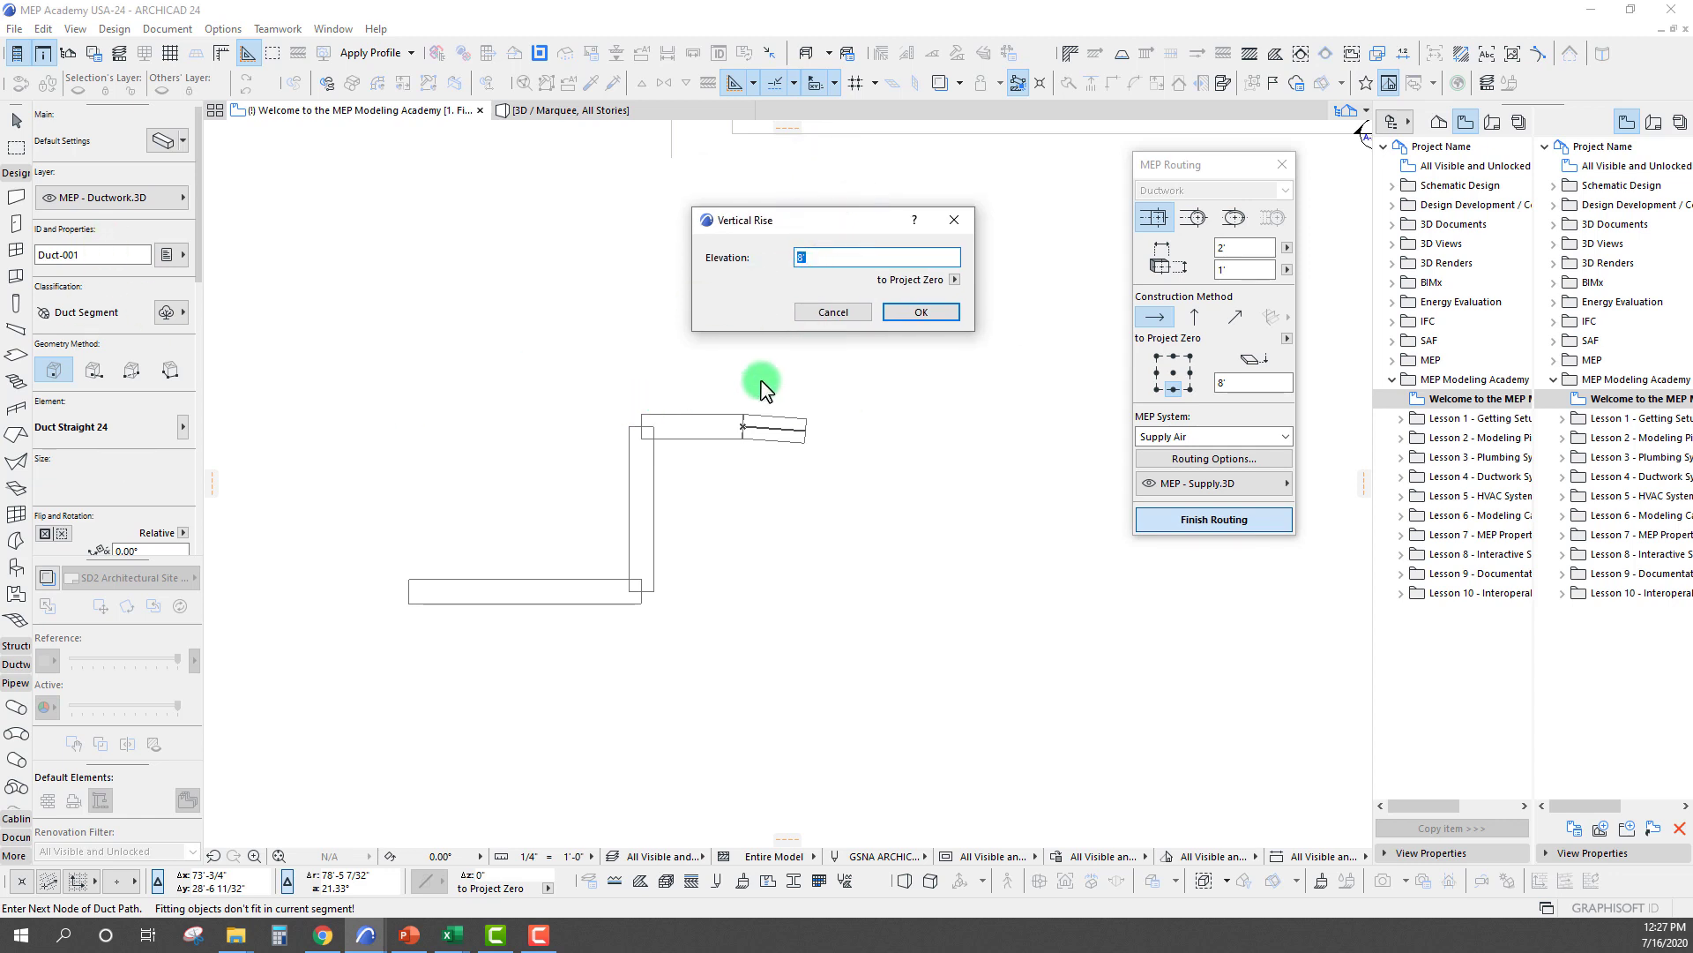
click(919, 321)
text(12)
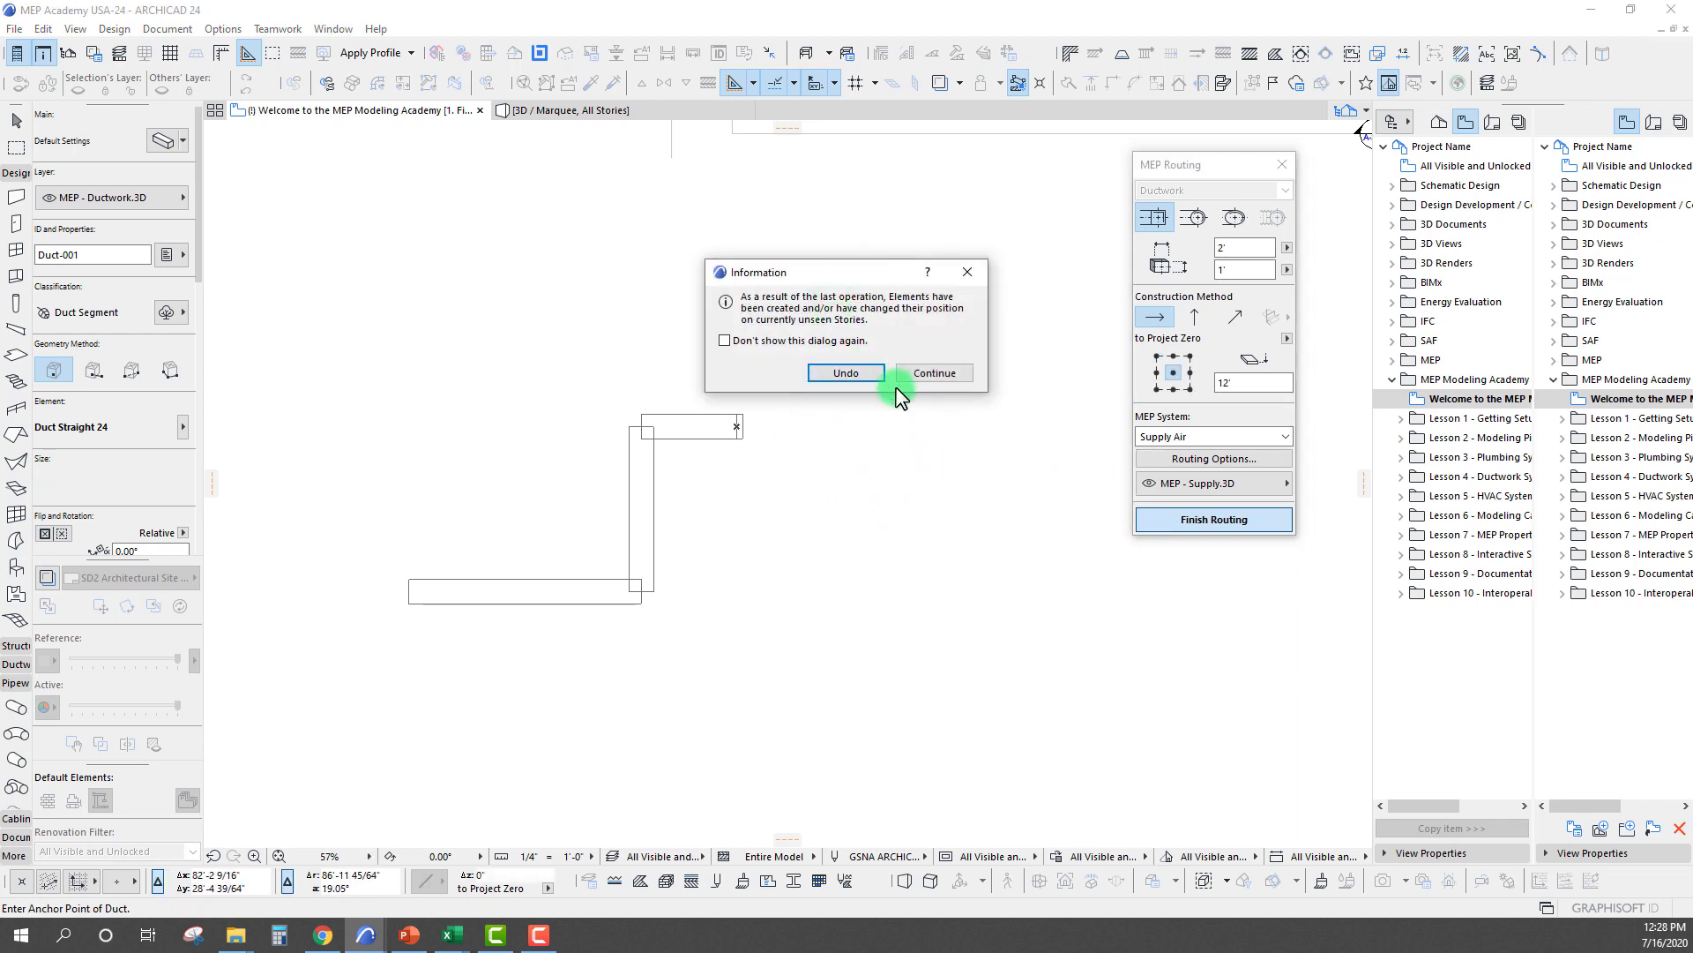
click(938, 374)
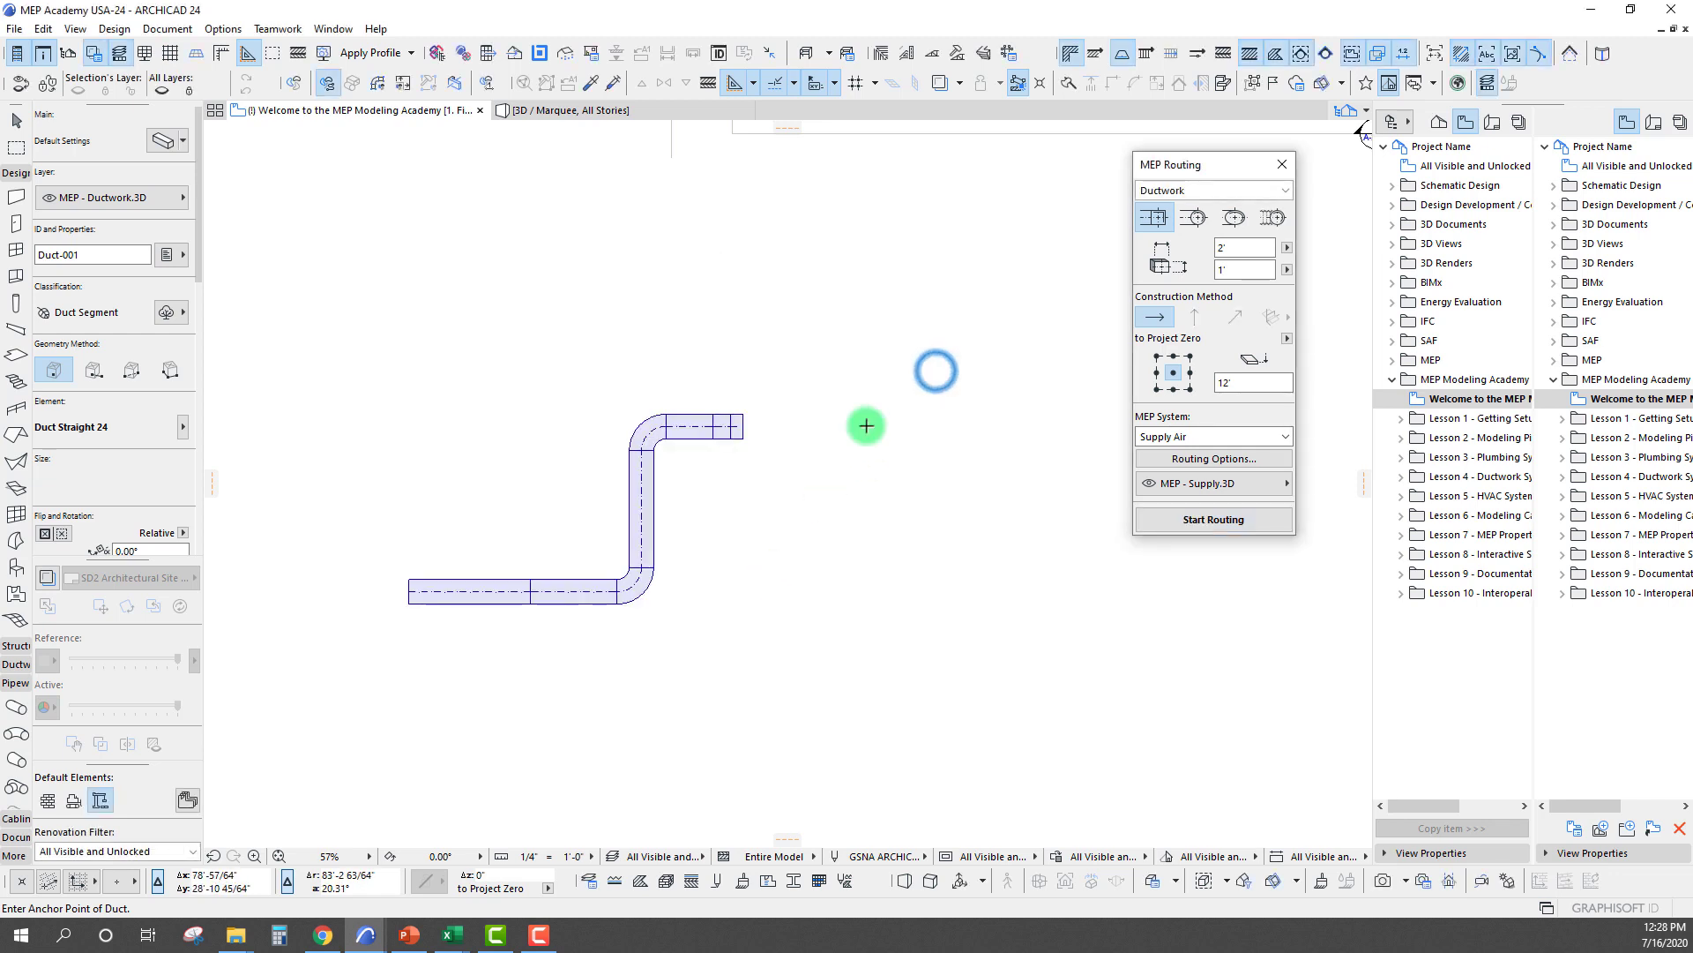
scroll(649, 465, down, 2)
click(13, 148)
click(418, 380)
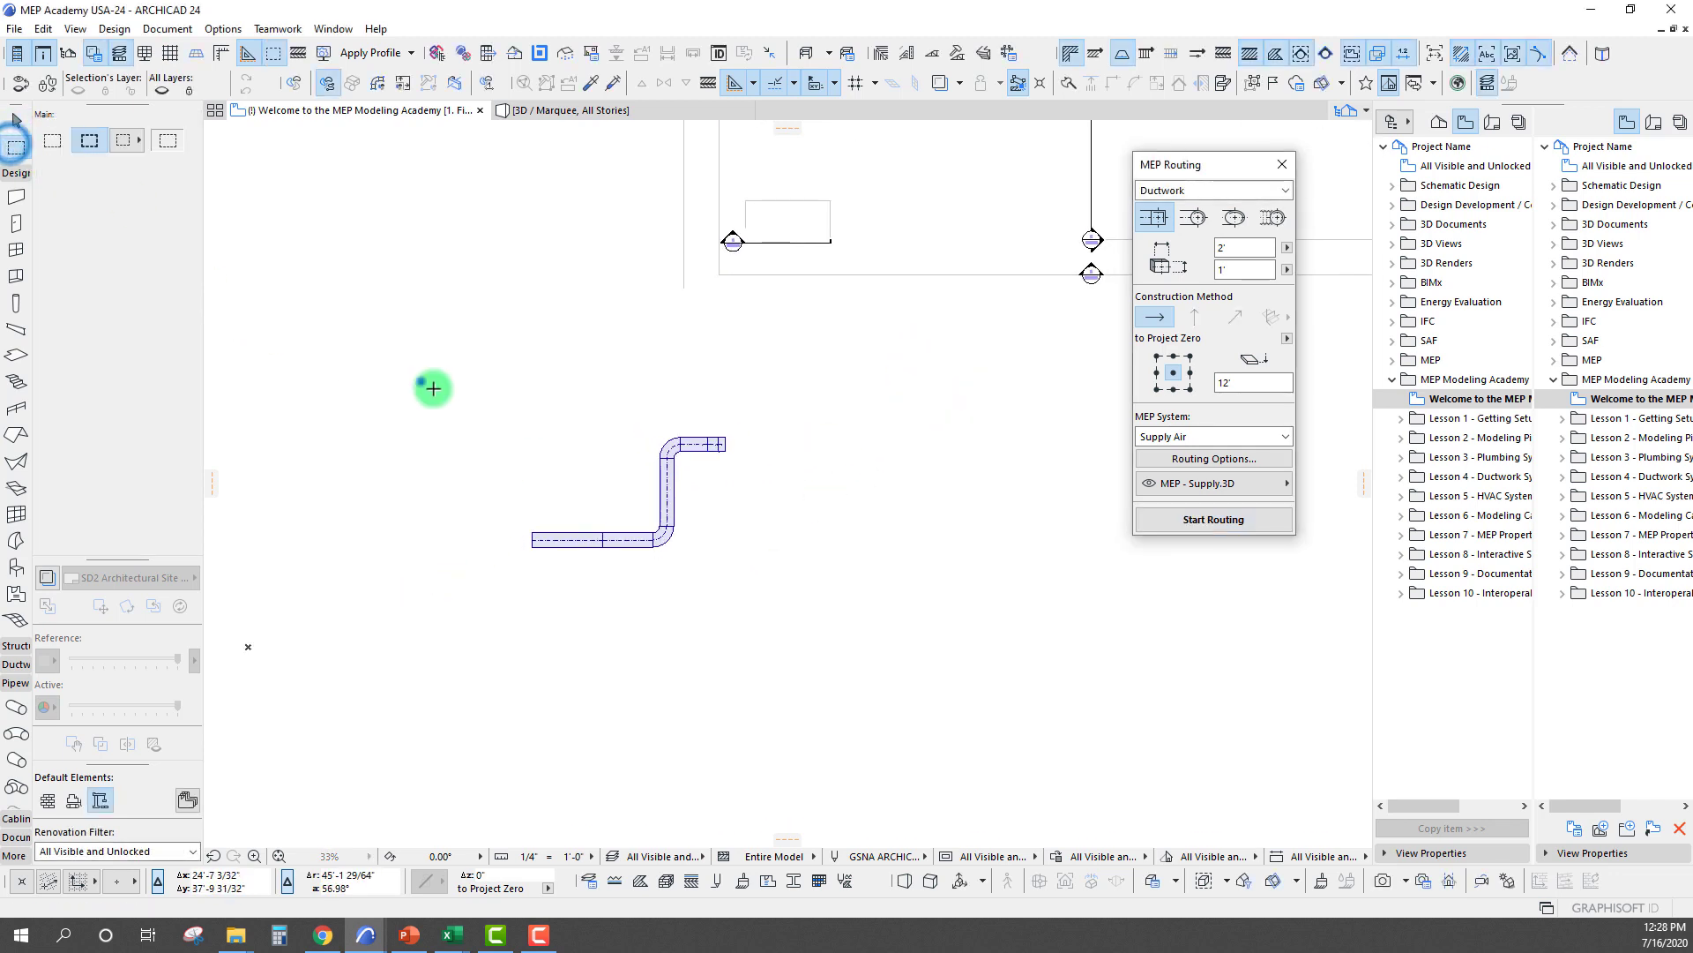
Show the marqueed Supply Air run in 3D and orbit to inspect its bends and rise
click(995, 635)
key(F3)
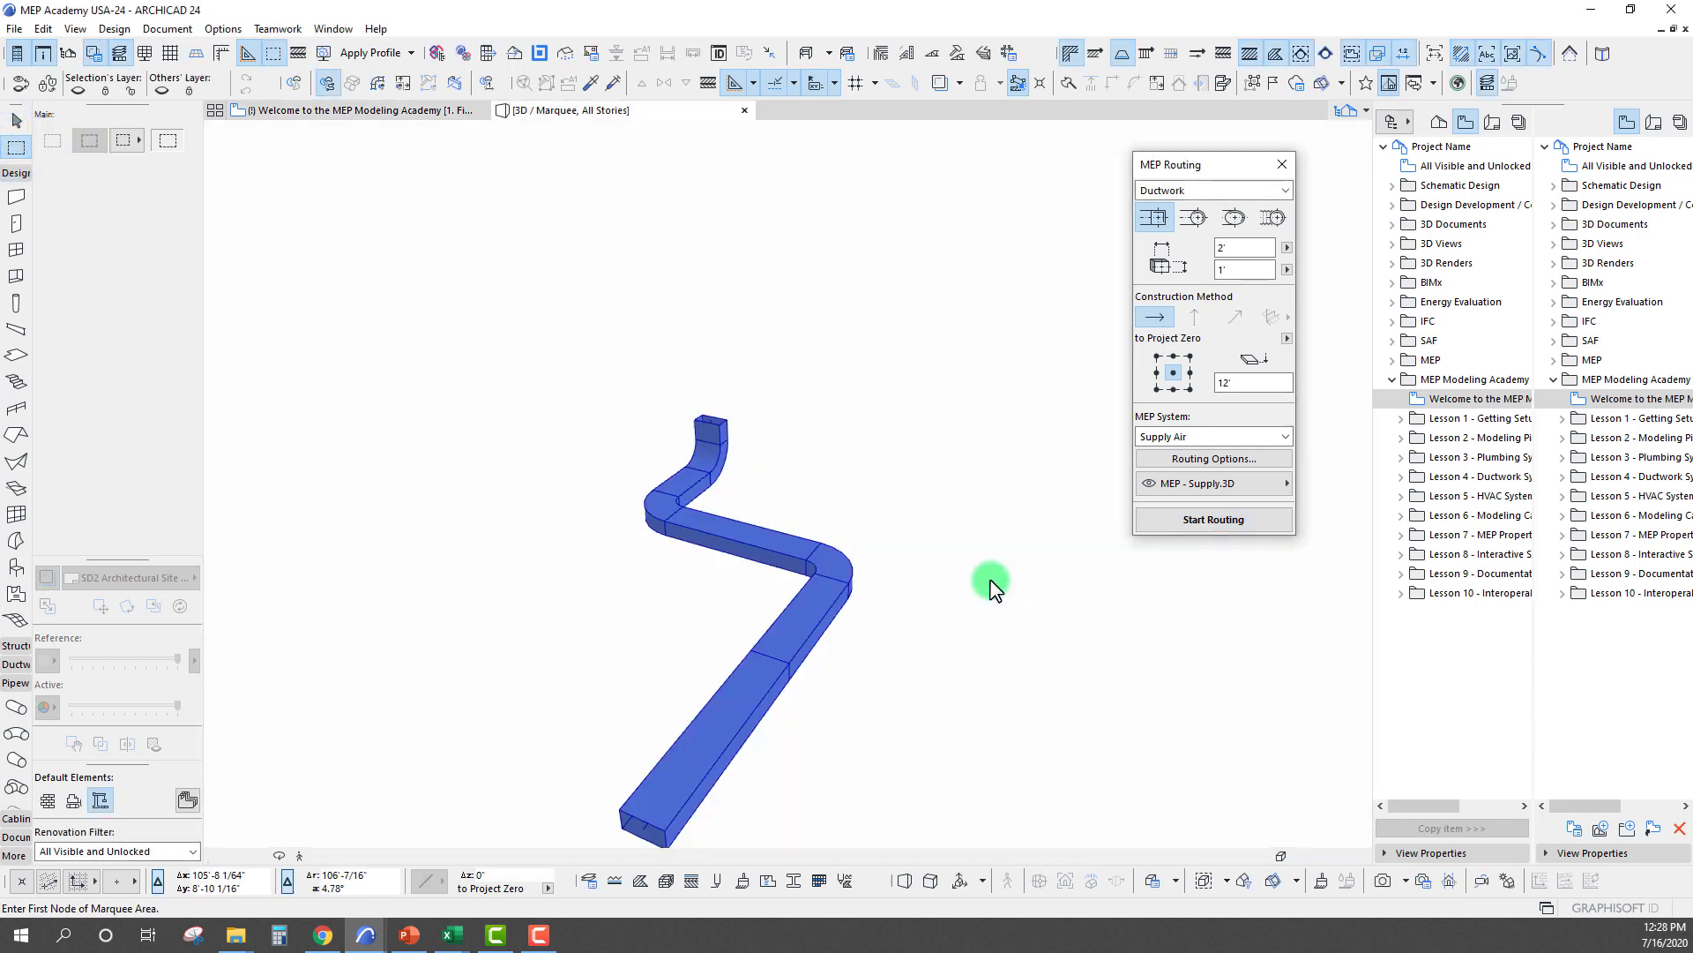
mouse_move(1002, 567)
shift+middle_down()
mouse_move(842, 605)
mouse_move(824, 540)
mouse_move(692, 503)
mouse_move(774, 349)
shift+middle_up()
scroll(823, 544, up, 3)
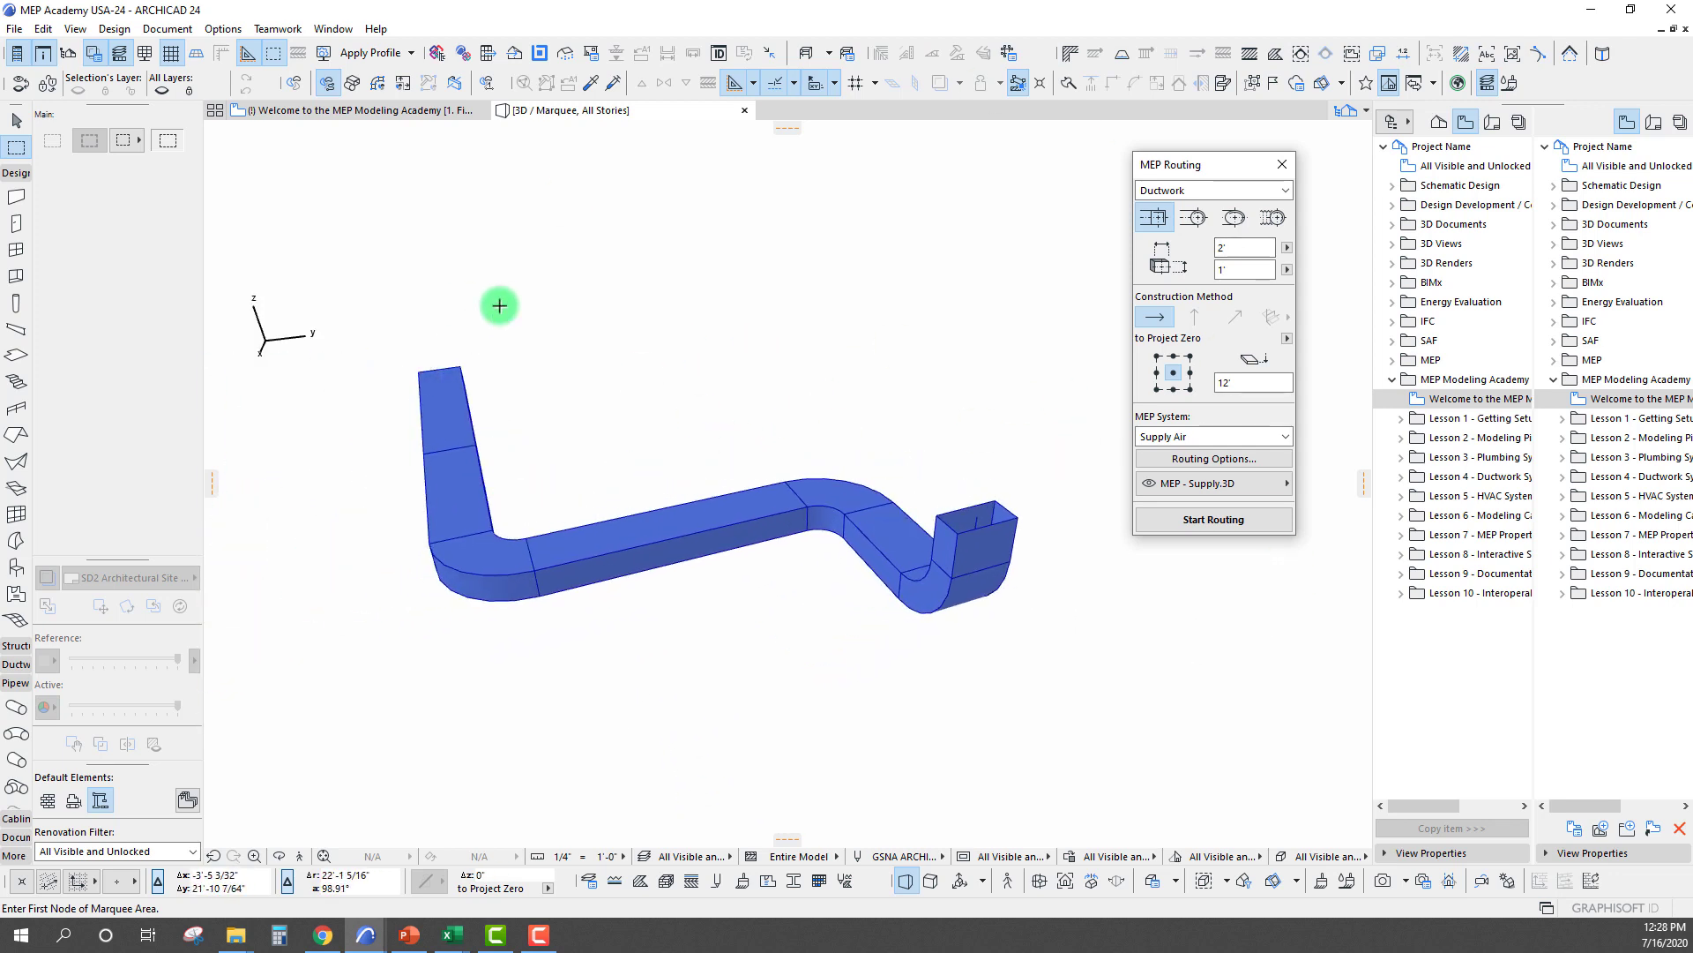
scroll(1104, 686, up, 2)
scroll(1191, 631, up, 2)
scroll(1063, 609, up, 2)
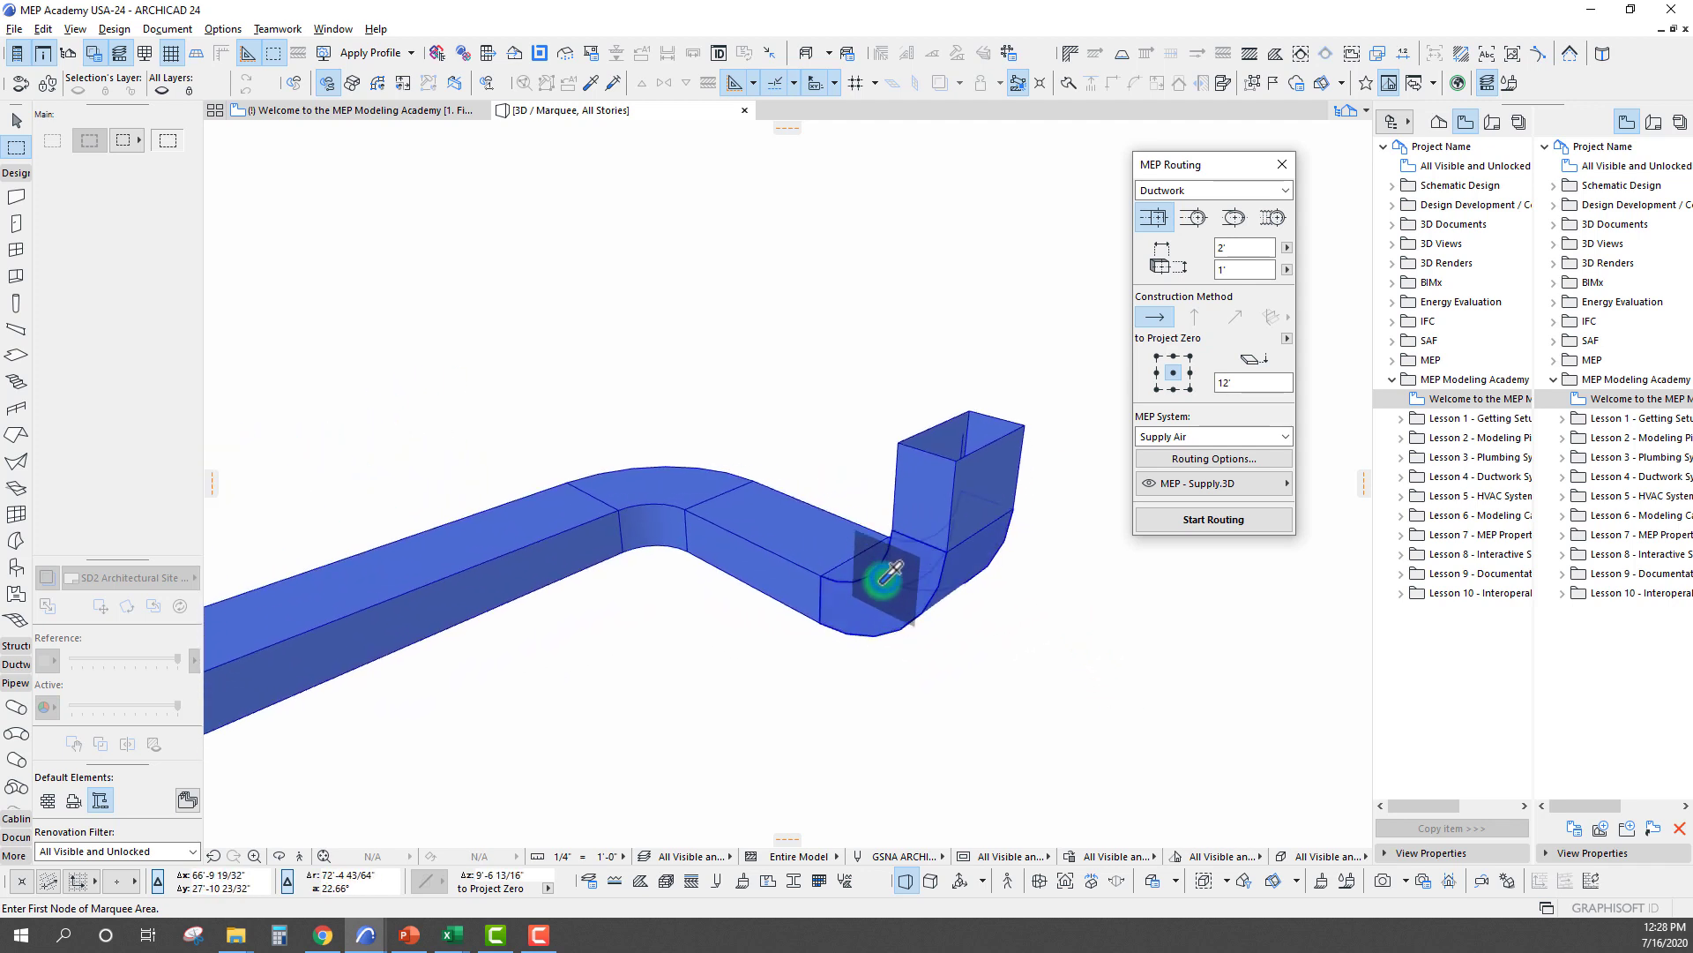
alt+click(883, 578)
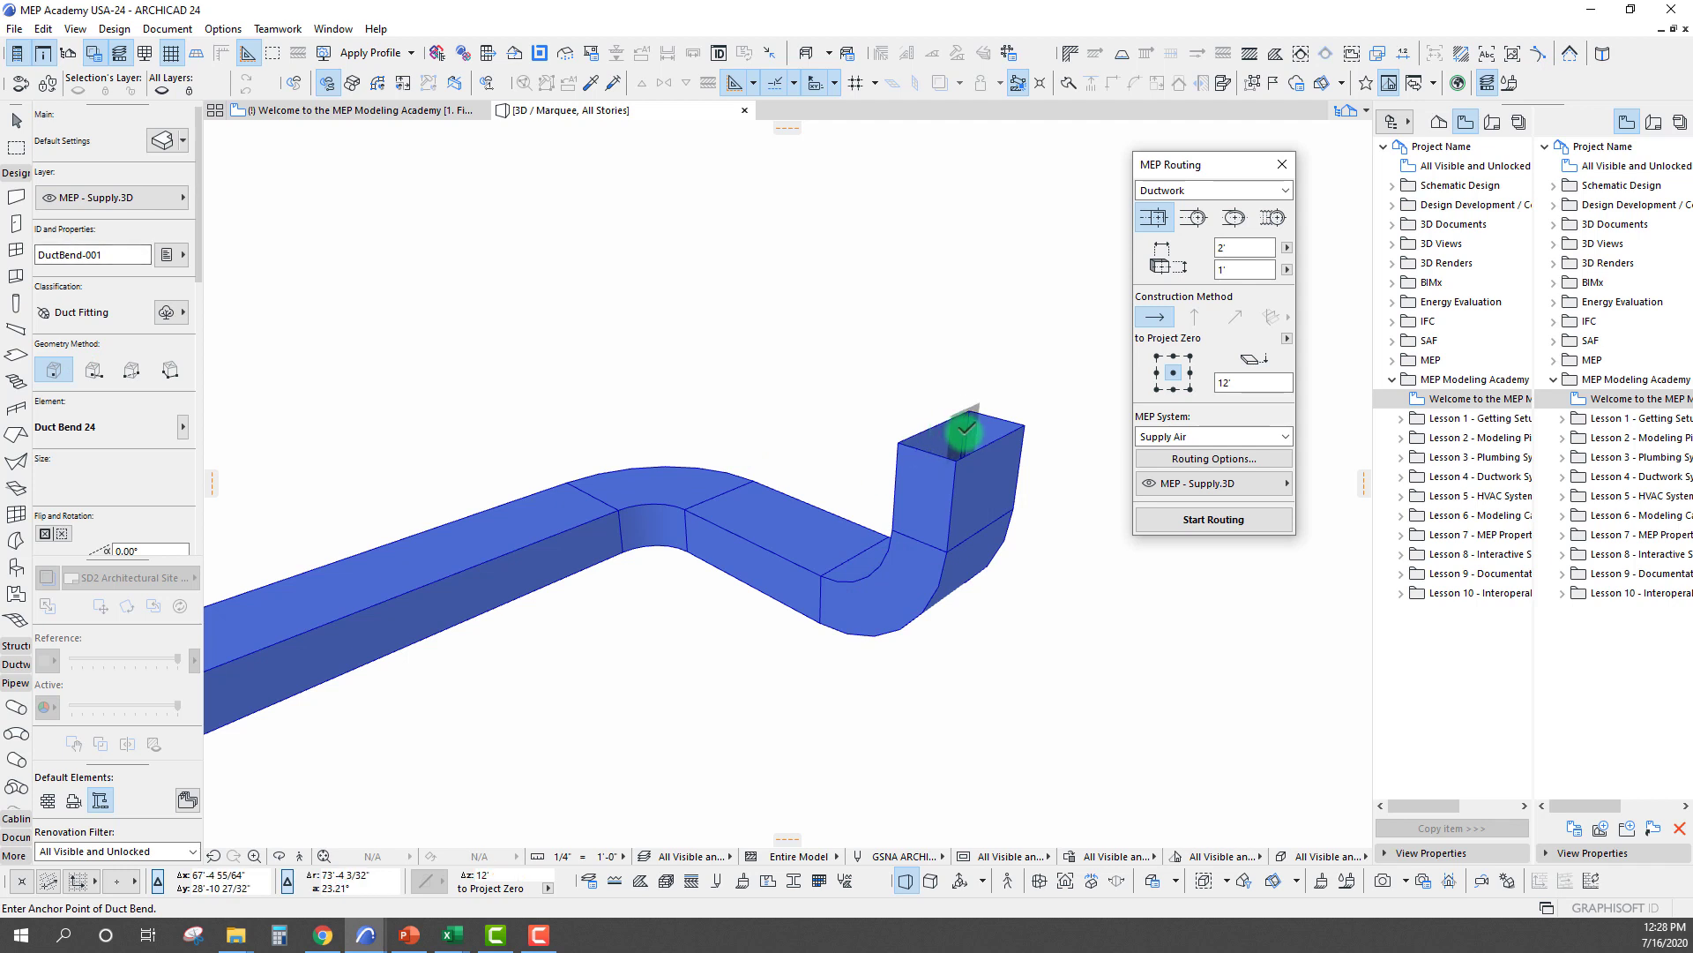
mouse_move(1028, 515)
shift+middle_down()
mouse_move(991, 454)
mouse_move(684, 438)
mouse_move(541, 522)
shift+middle_up()
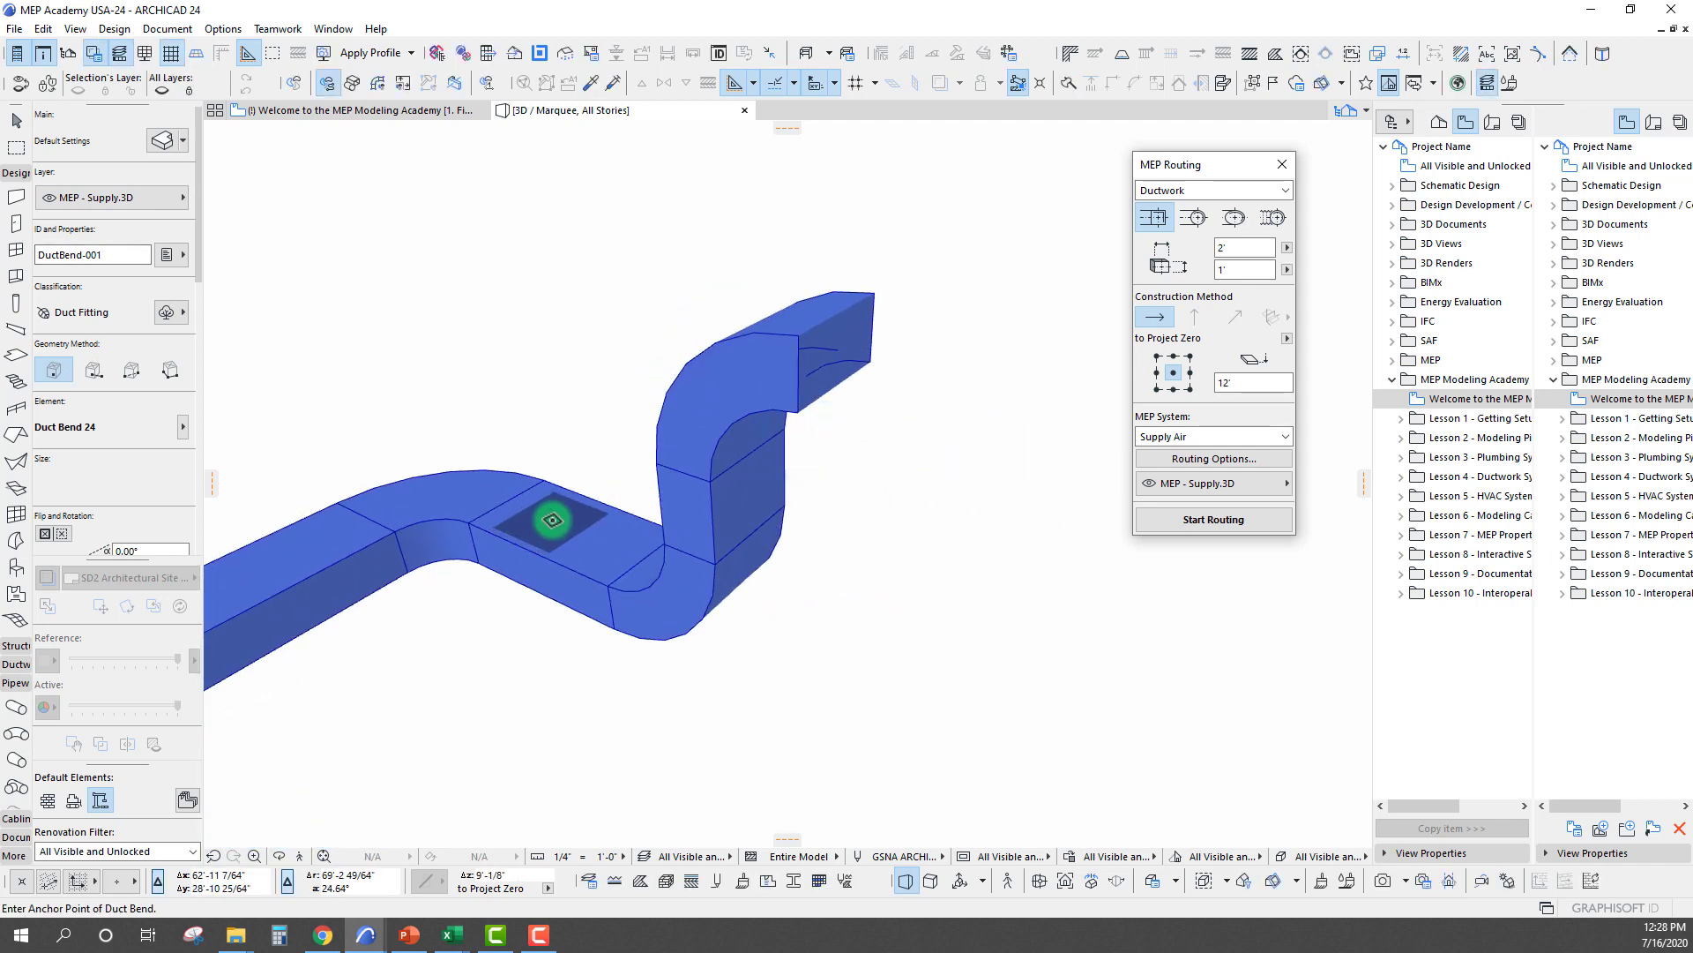
click(556, 515)
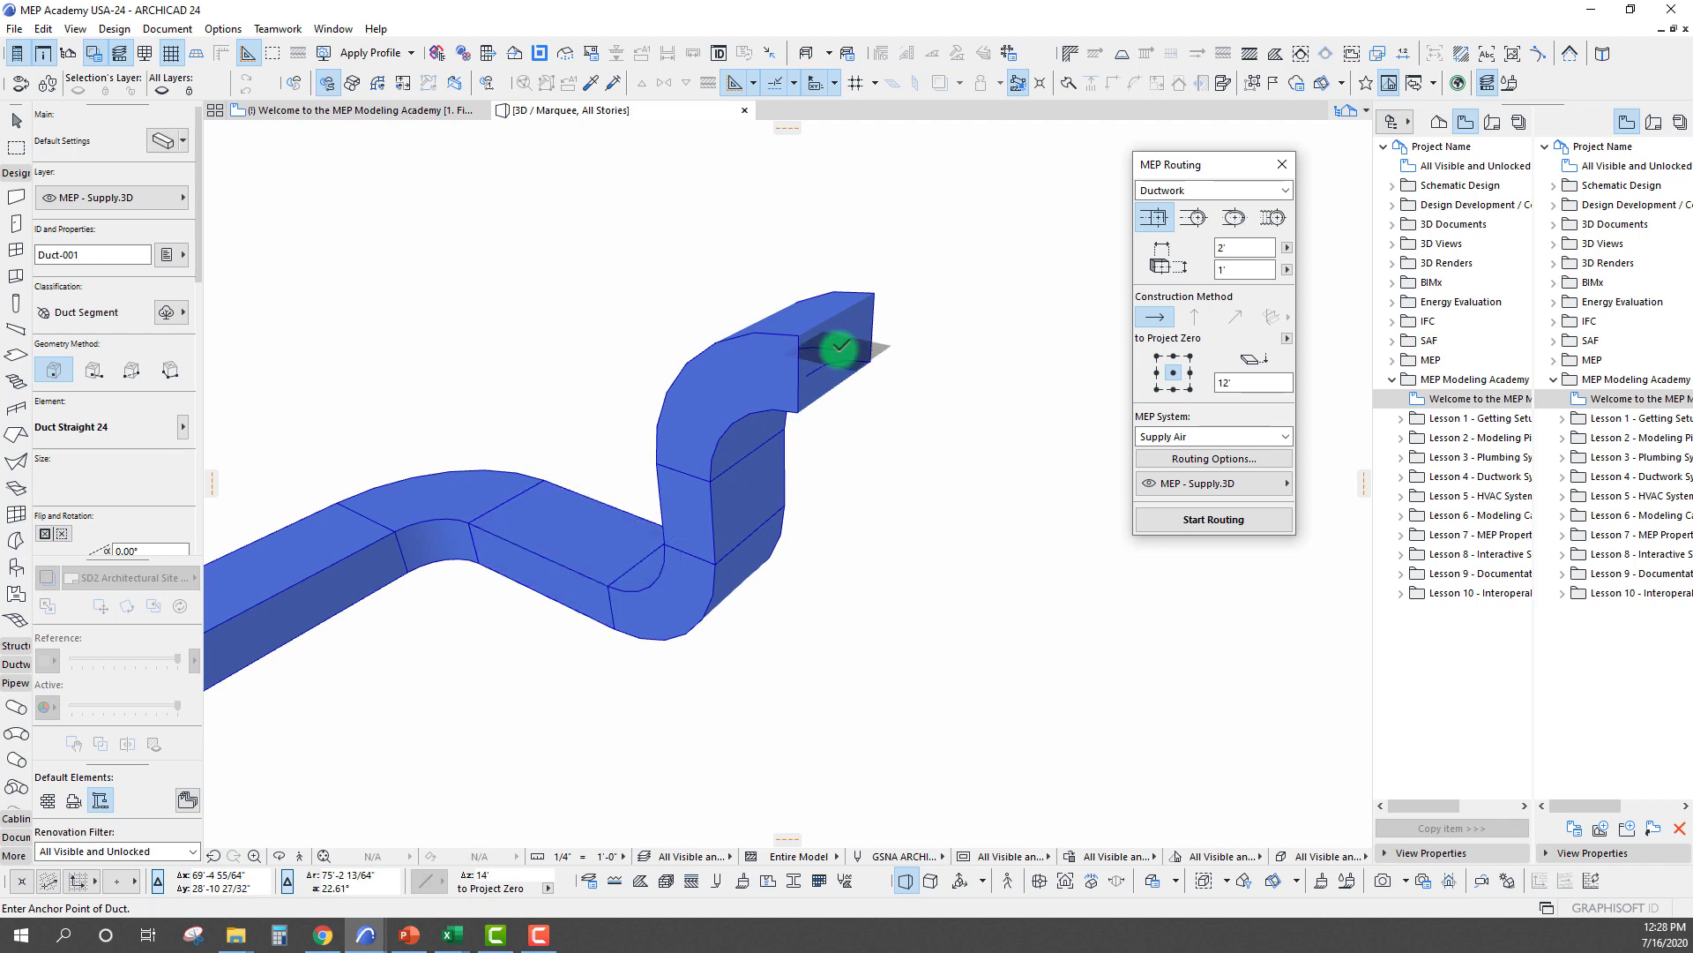
scroll(840, 346, down, 2)
scroll(846, 384, down, 3)
scroll(455, 630, up, 2)
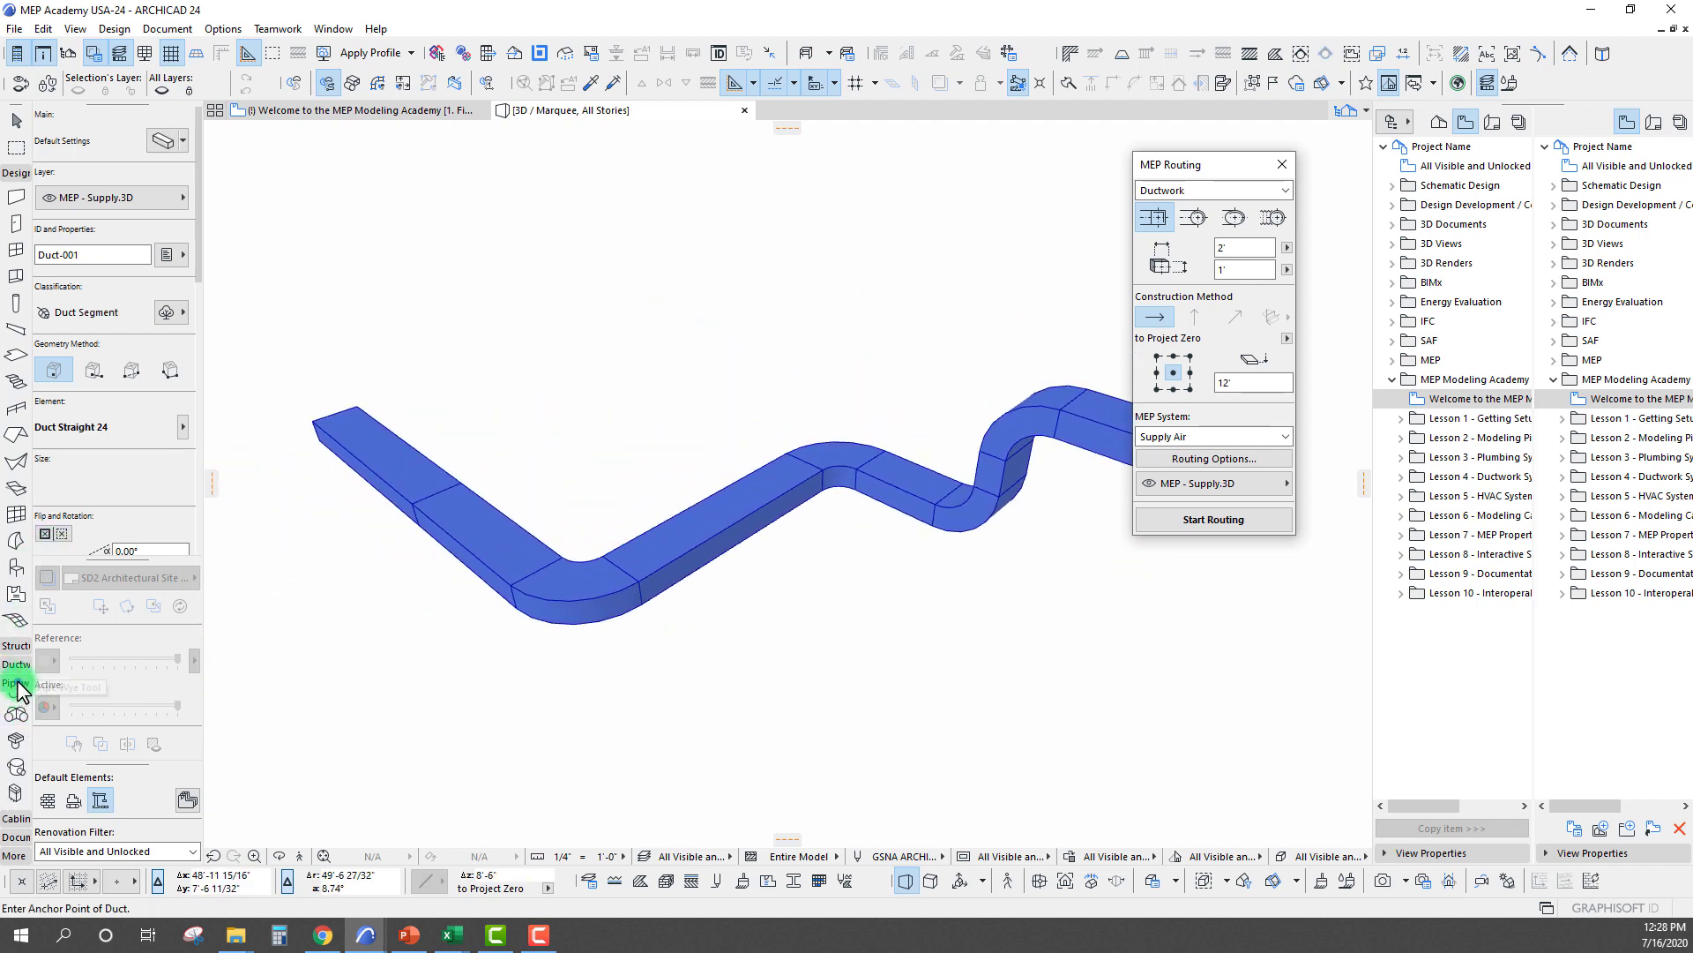
Place a duct tee on the Supply Air main with a sideways opening
click(19, 718)
click(15, 173)
click(15, 212)
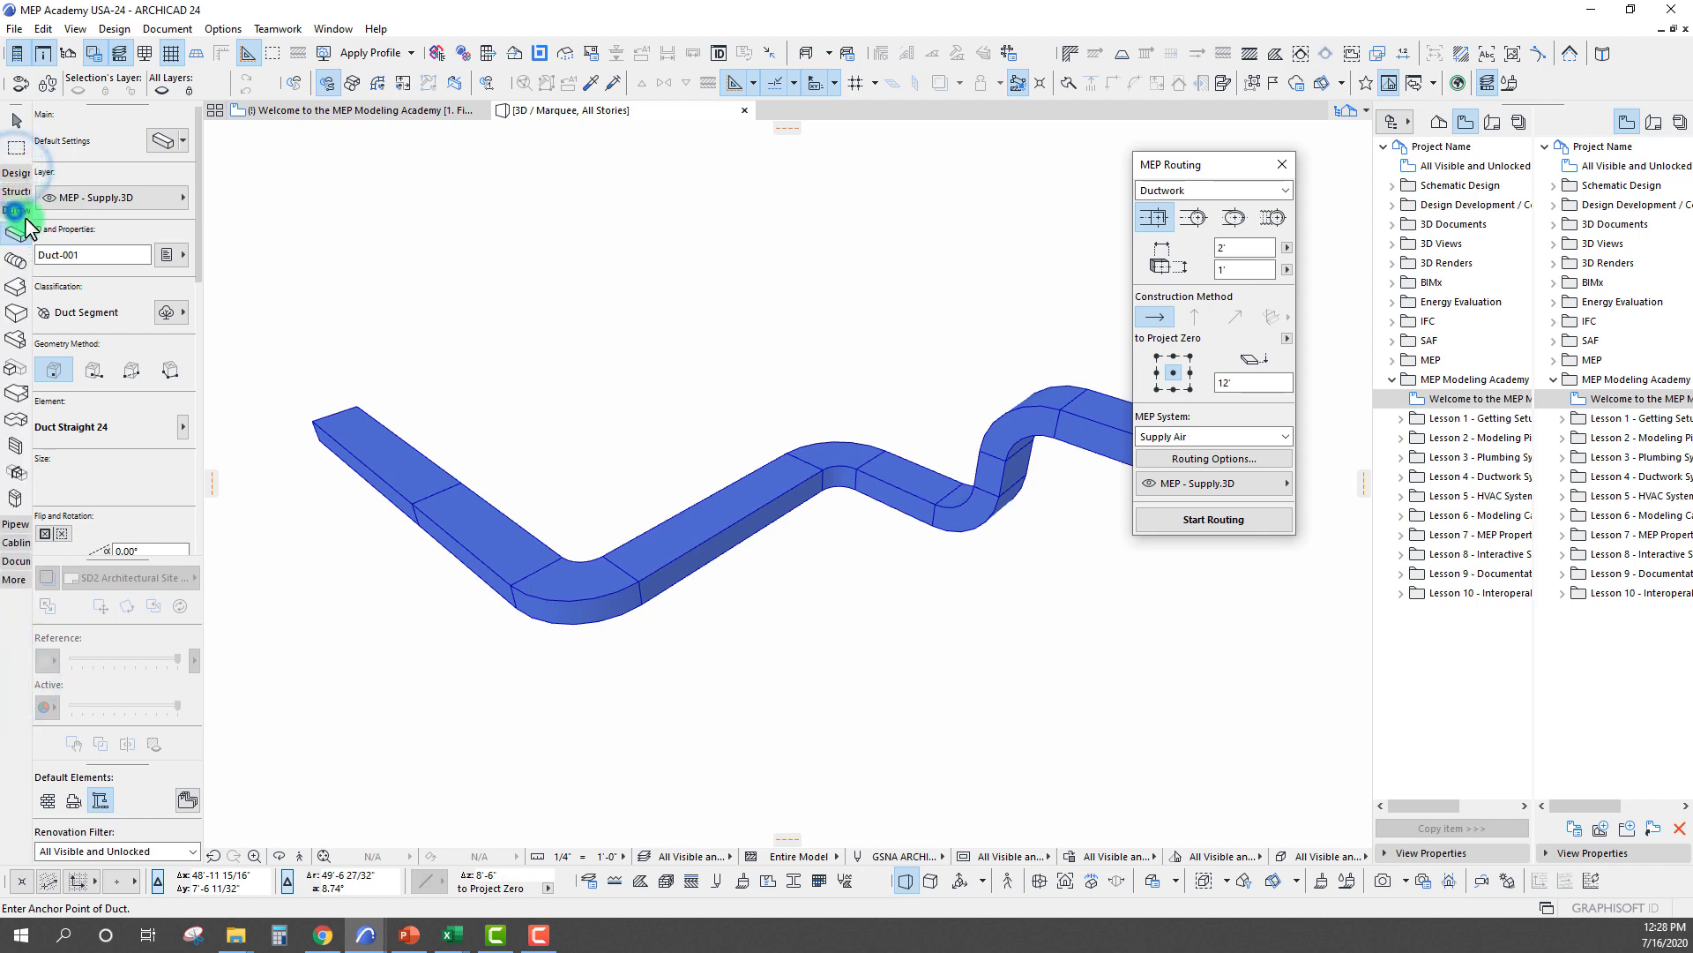
click(15, 341)
scroll(658, 518, up, 3)
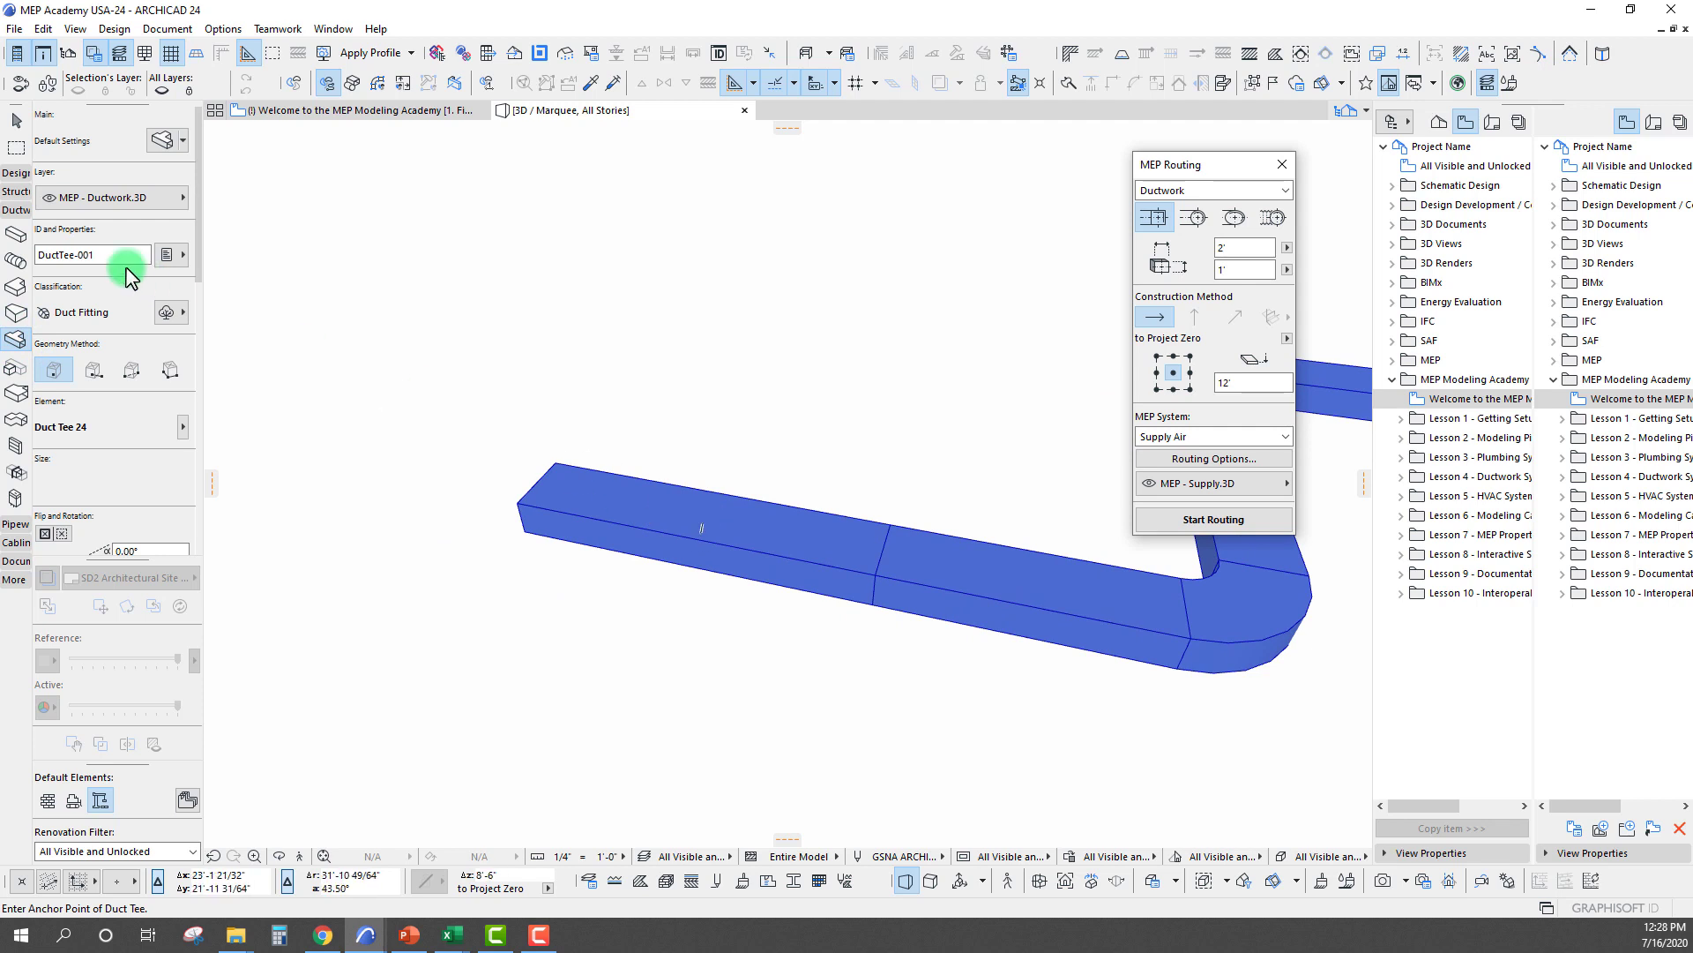
click(716, 530)
click(691, 587)
scroll(756, 518, up, 2)
scroll(844, 515, up, 3)
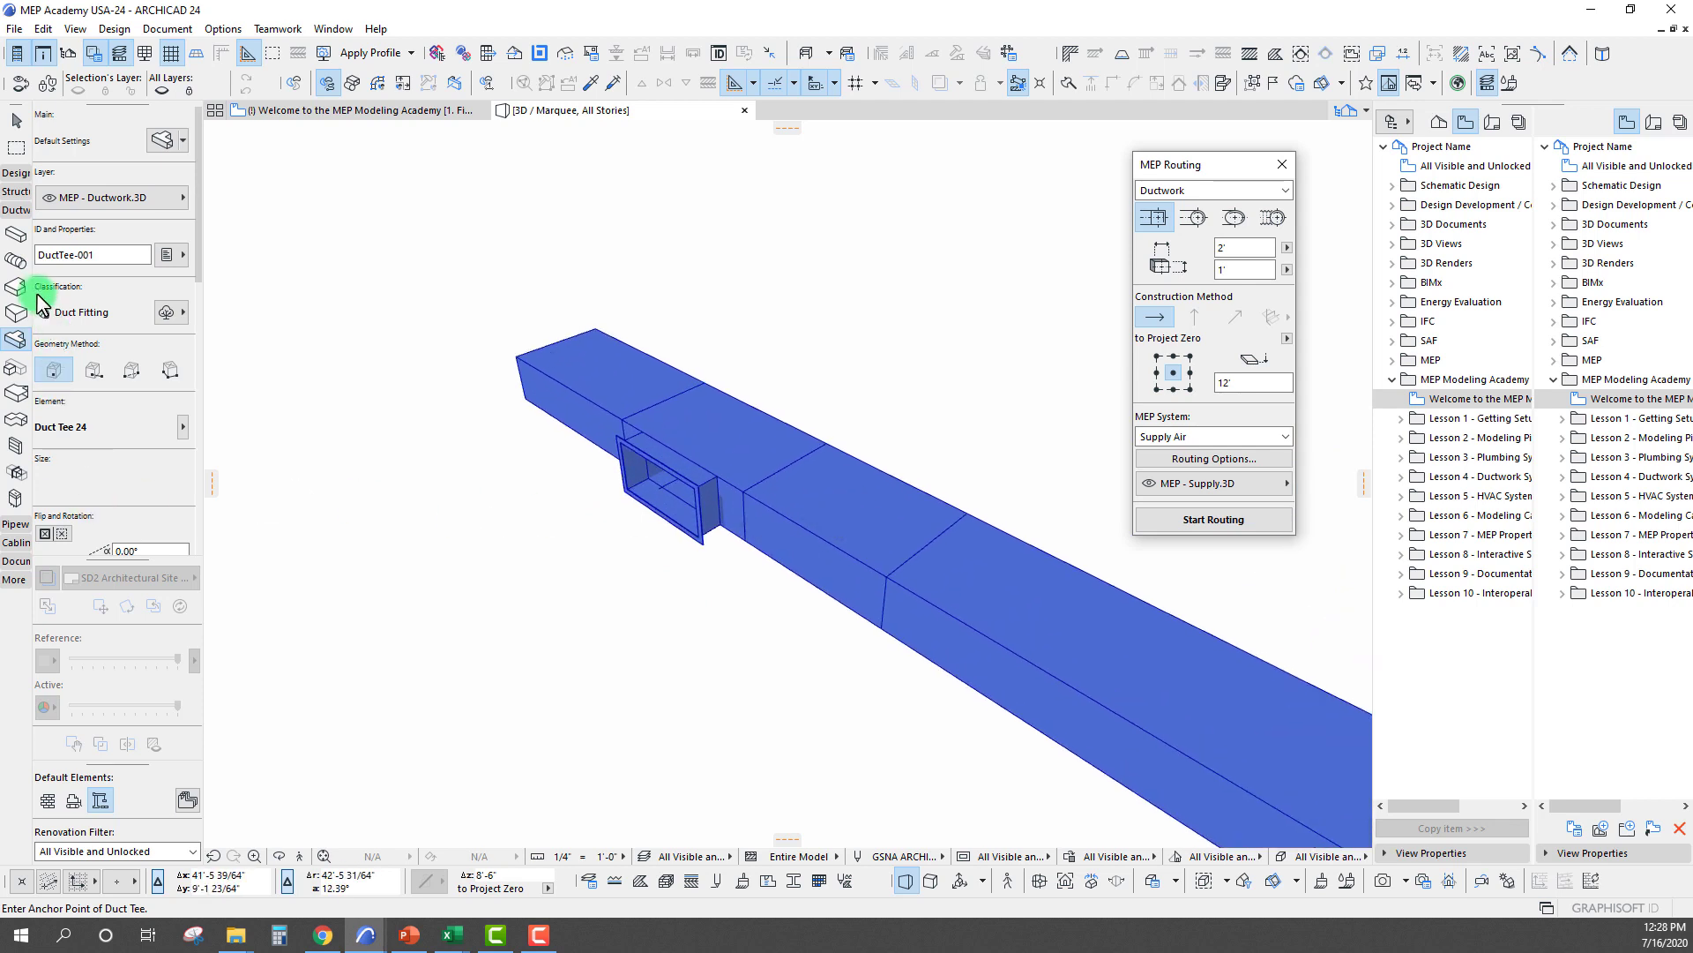
Draw a short branch duct from the tee and add a transition at its end
click(16, 239)
click(661, 485)
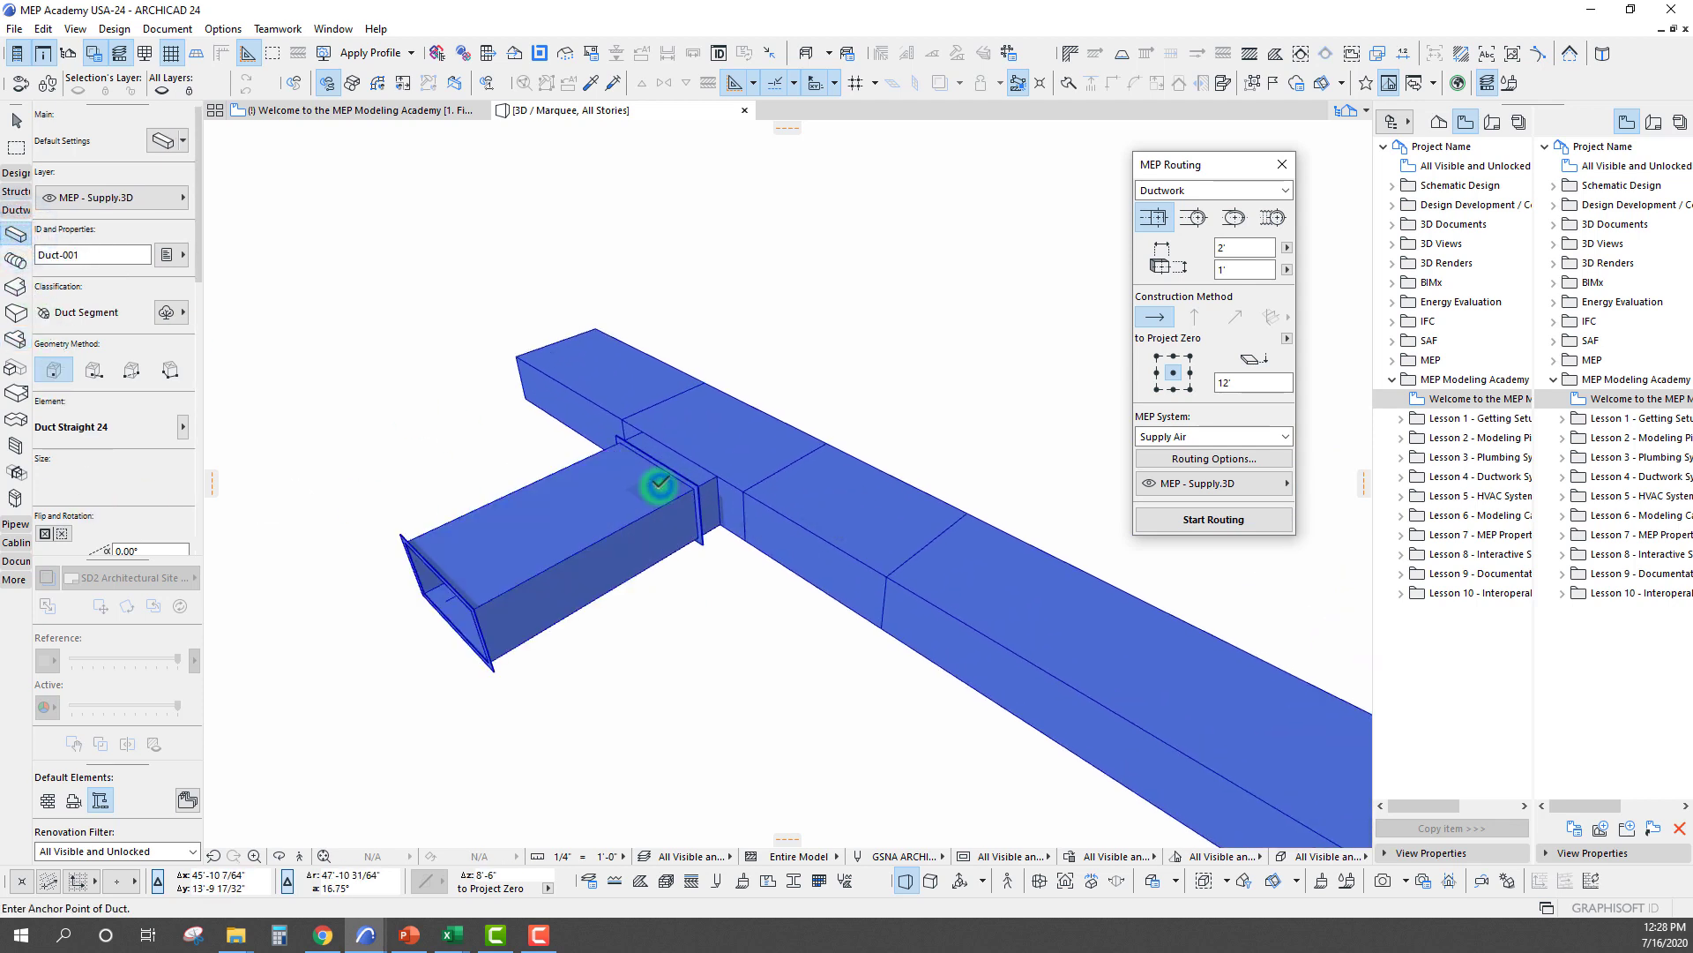
shift+middle_drag(661, 485, 336, 441)
click(17, 320)
click(684, 588)
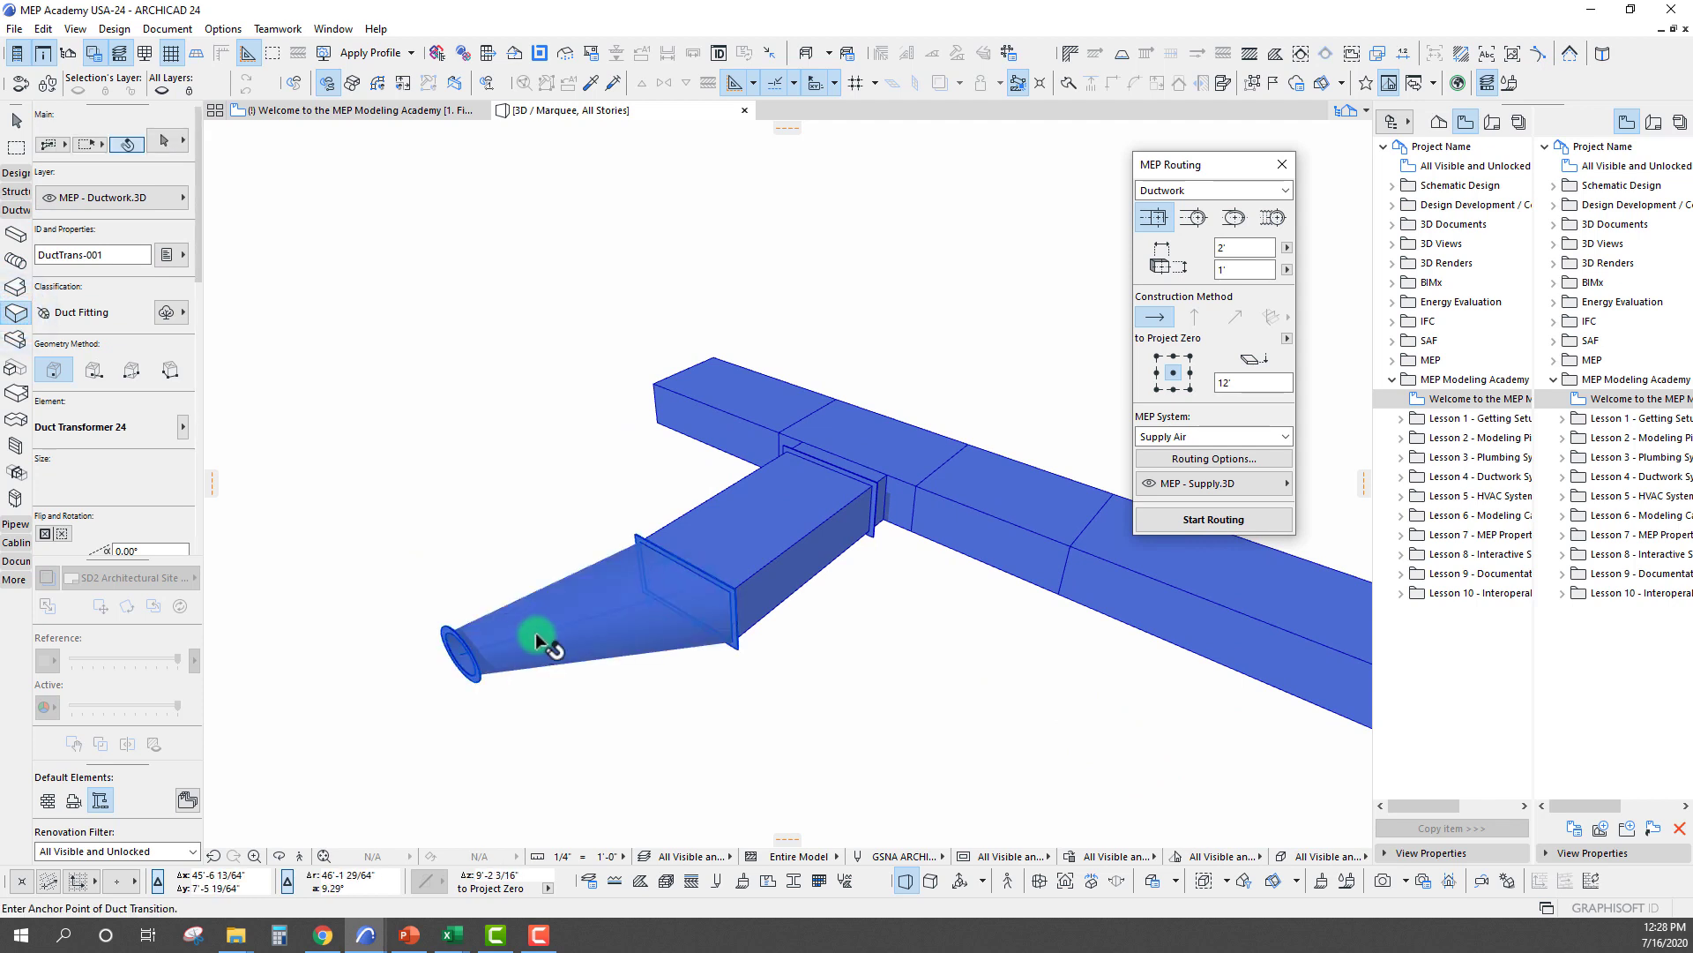
mouse_move(559, 636)
shift+middle_down()
mouse_move(934, 578)
mouse_move(798, 719)
shift+middle_up()
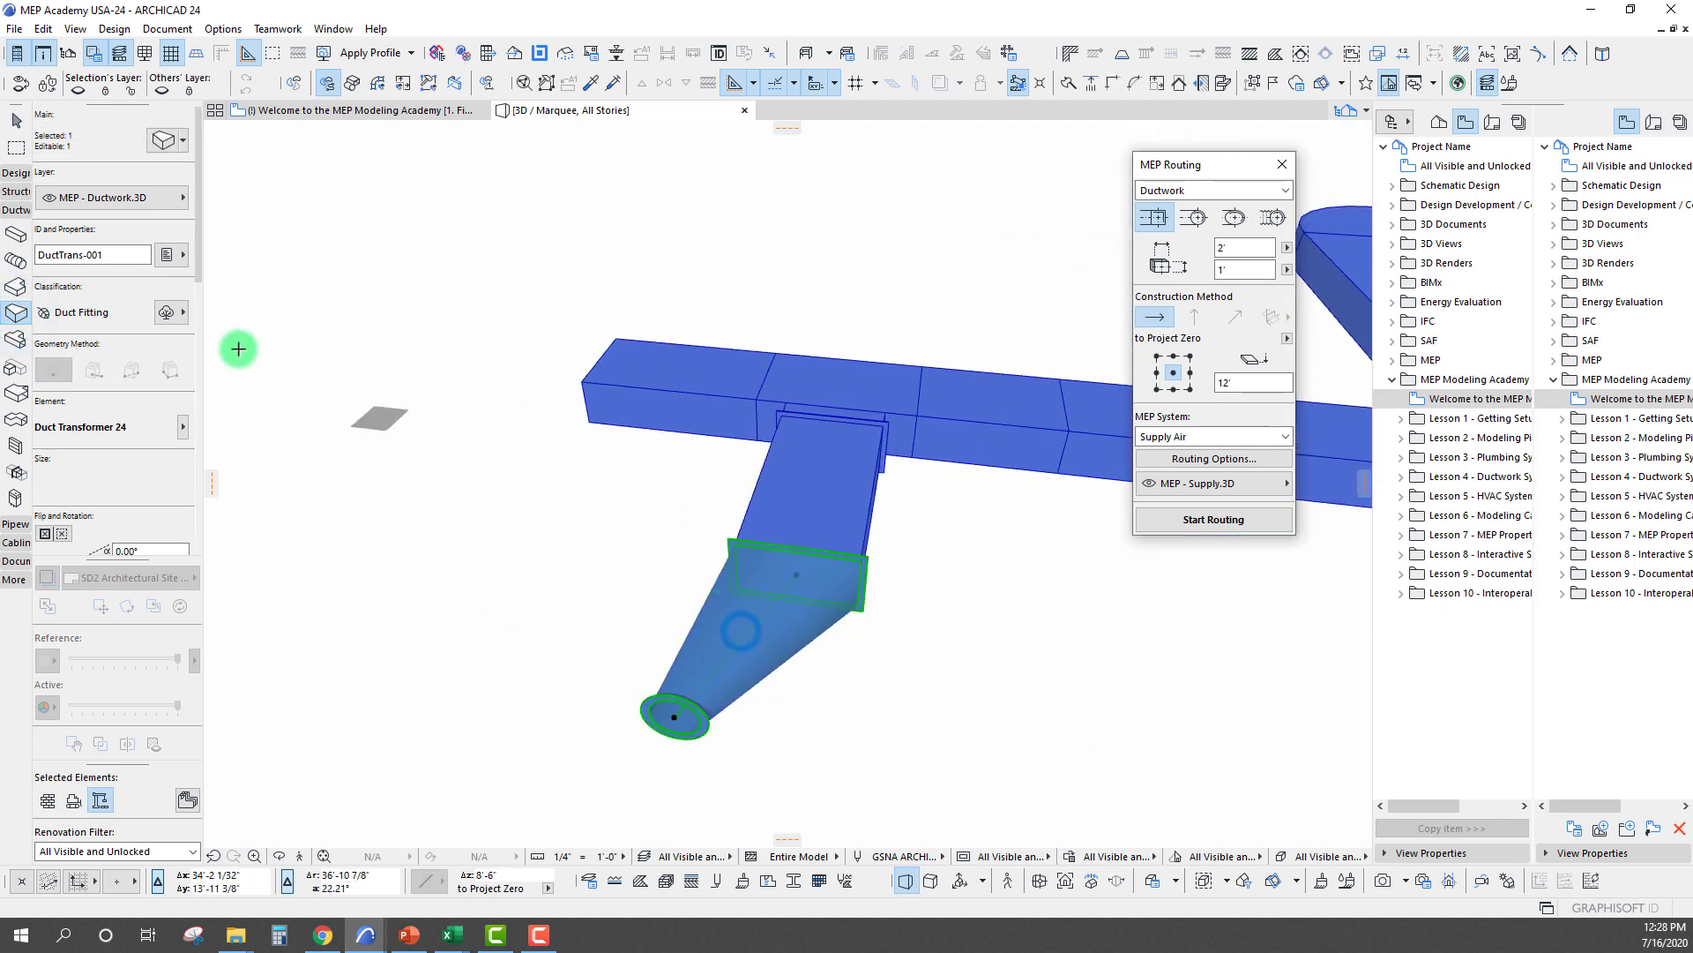
Move the transition closer to the main duct and slide the tee further along
click(675, 716)
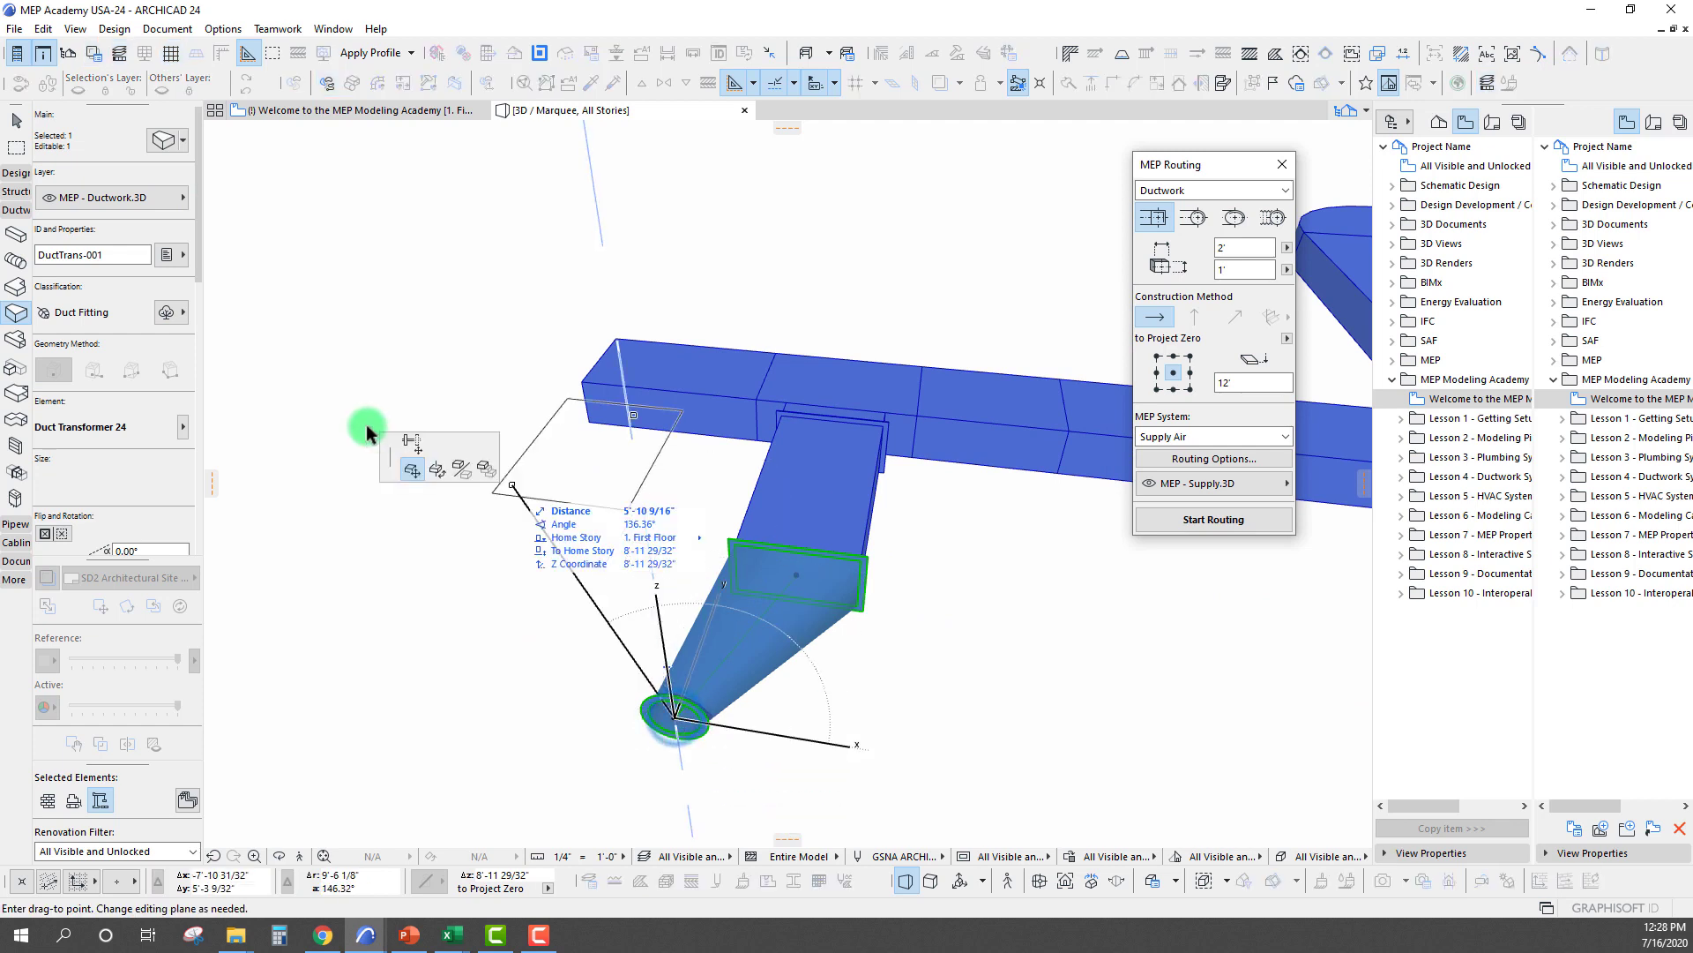
click(411, 441)
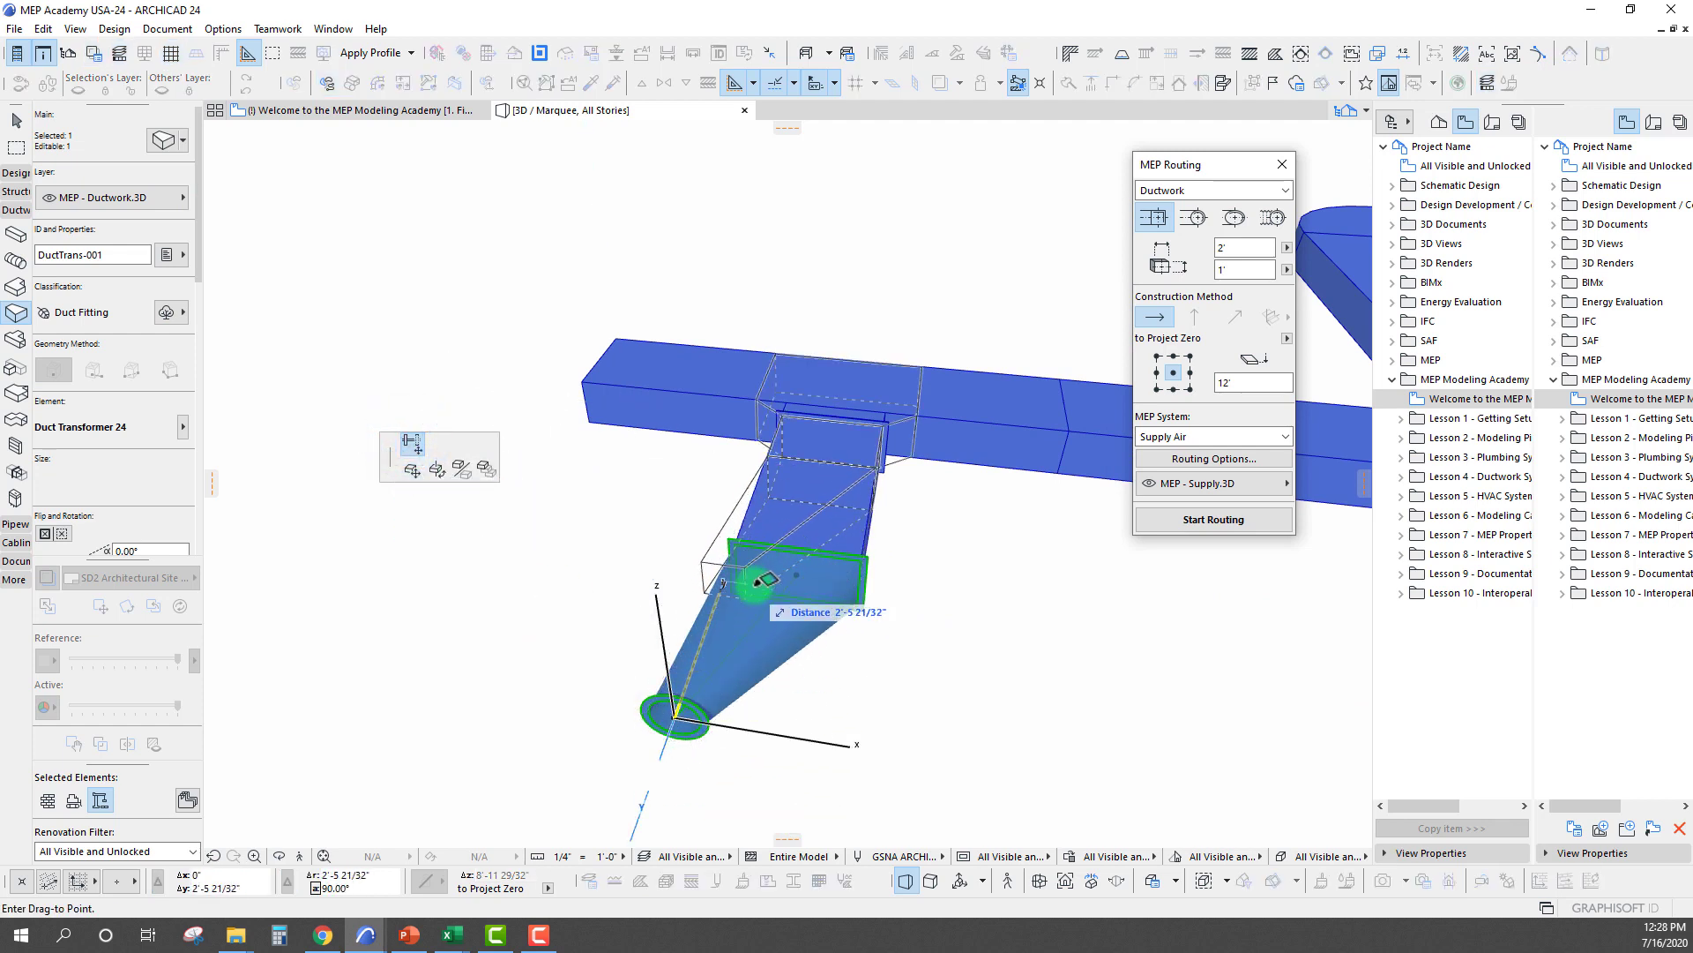
click(738, 629)
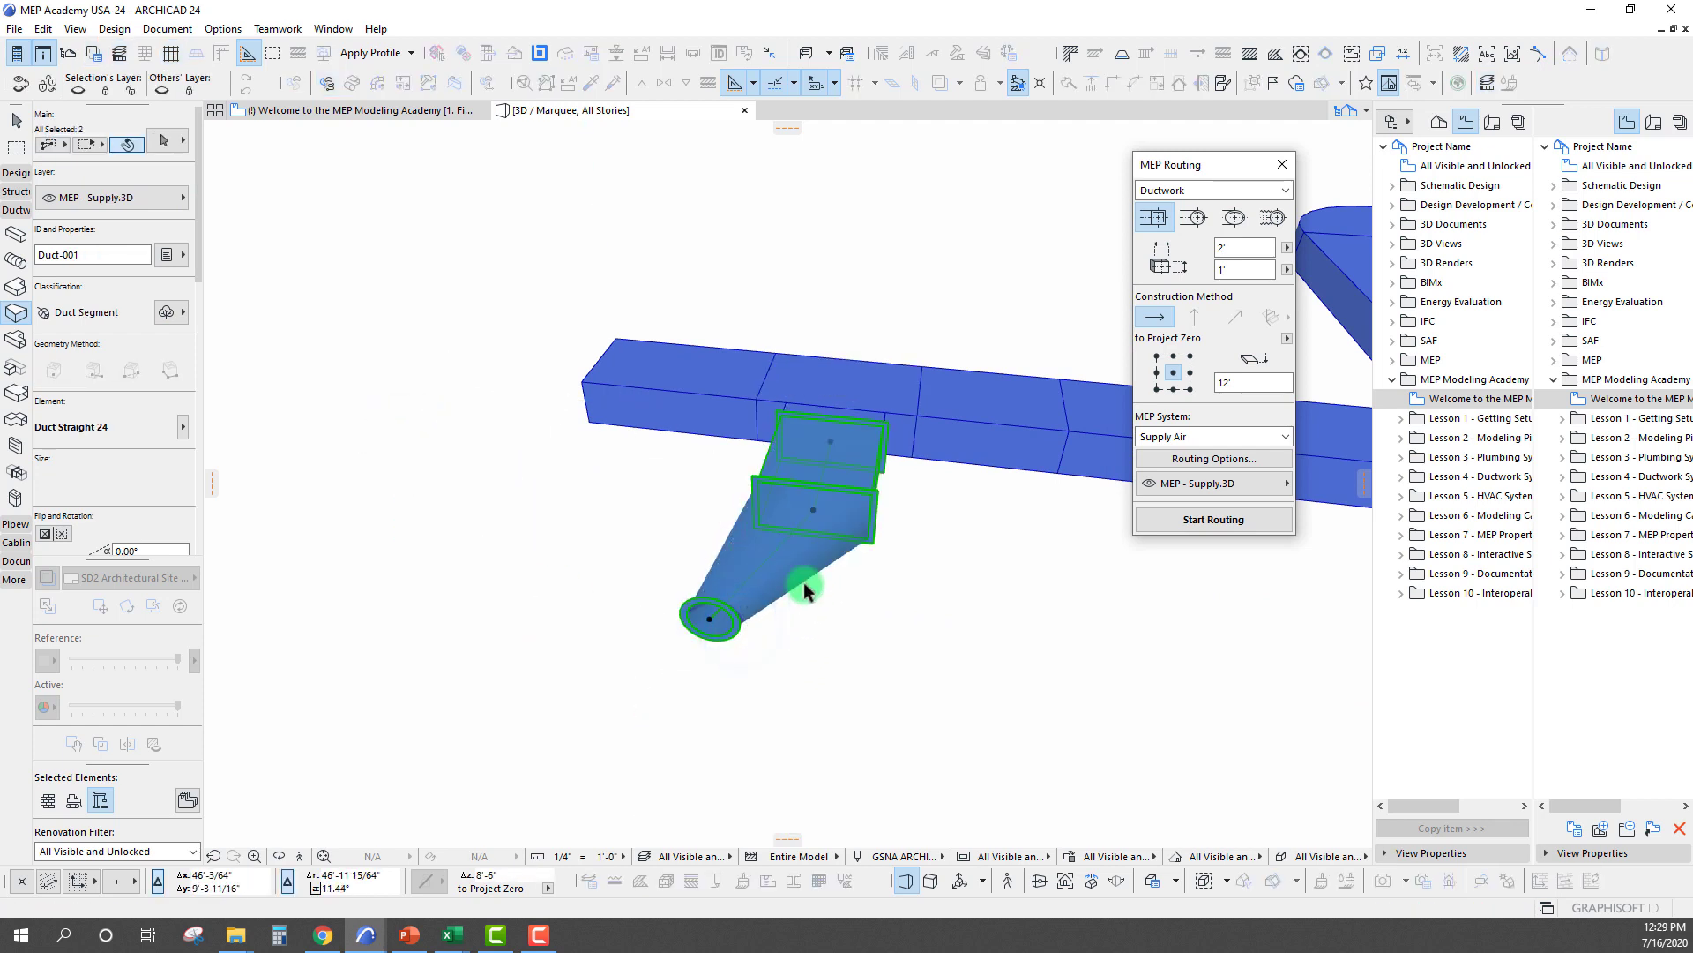
key(Escape)
click(846, 418)
click(844, 397)
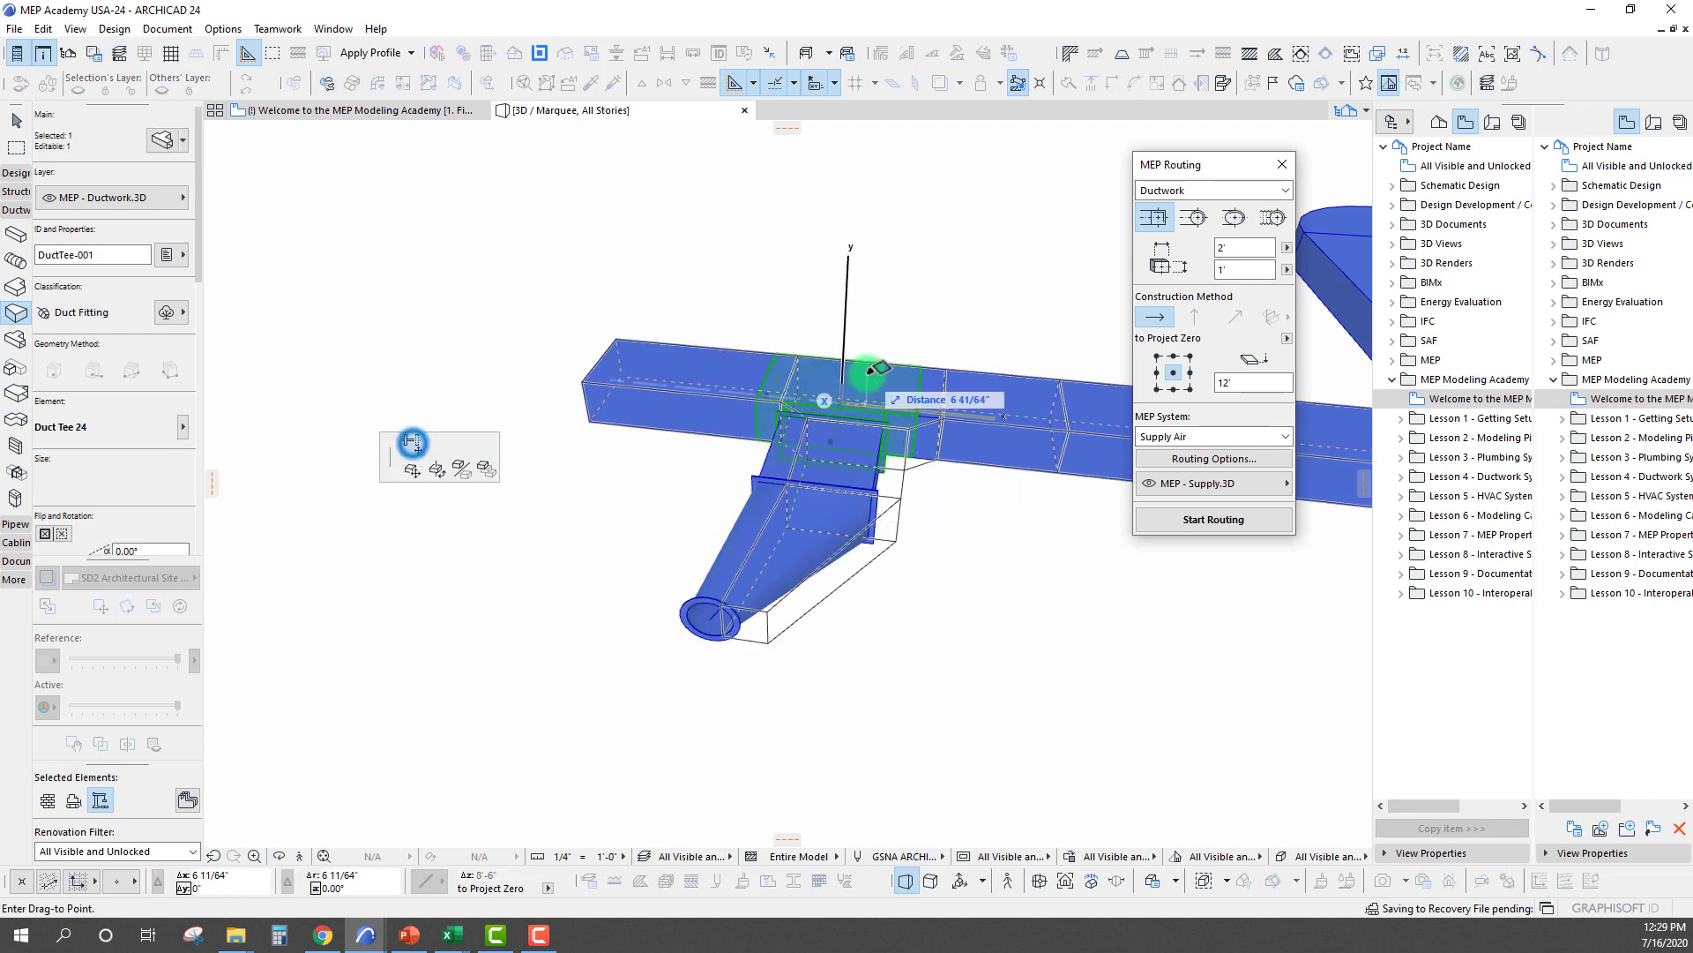
scroll(887, 389, down, 2)
scroll(888, 415, down, 3)
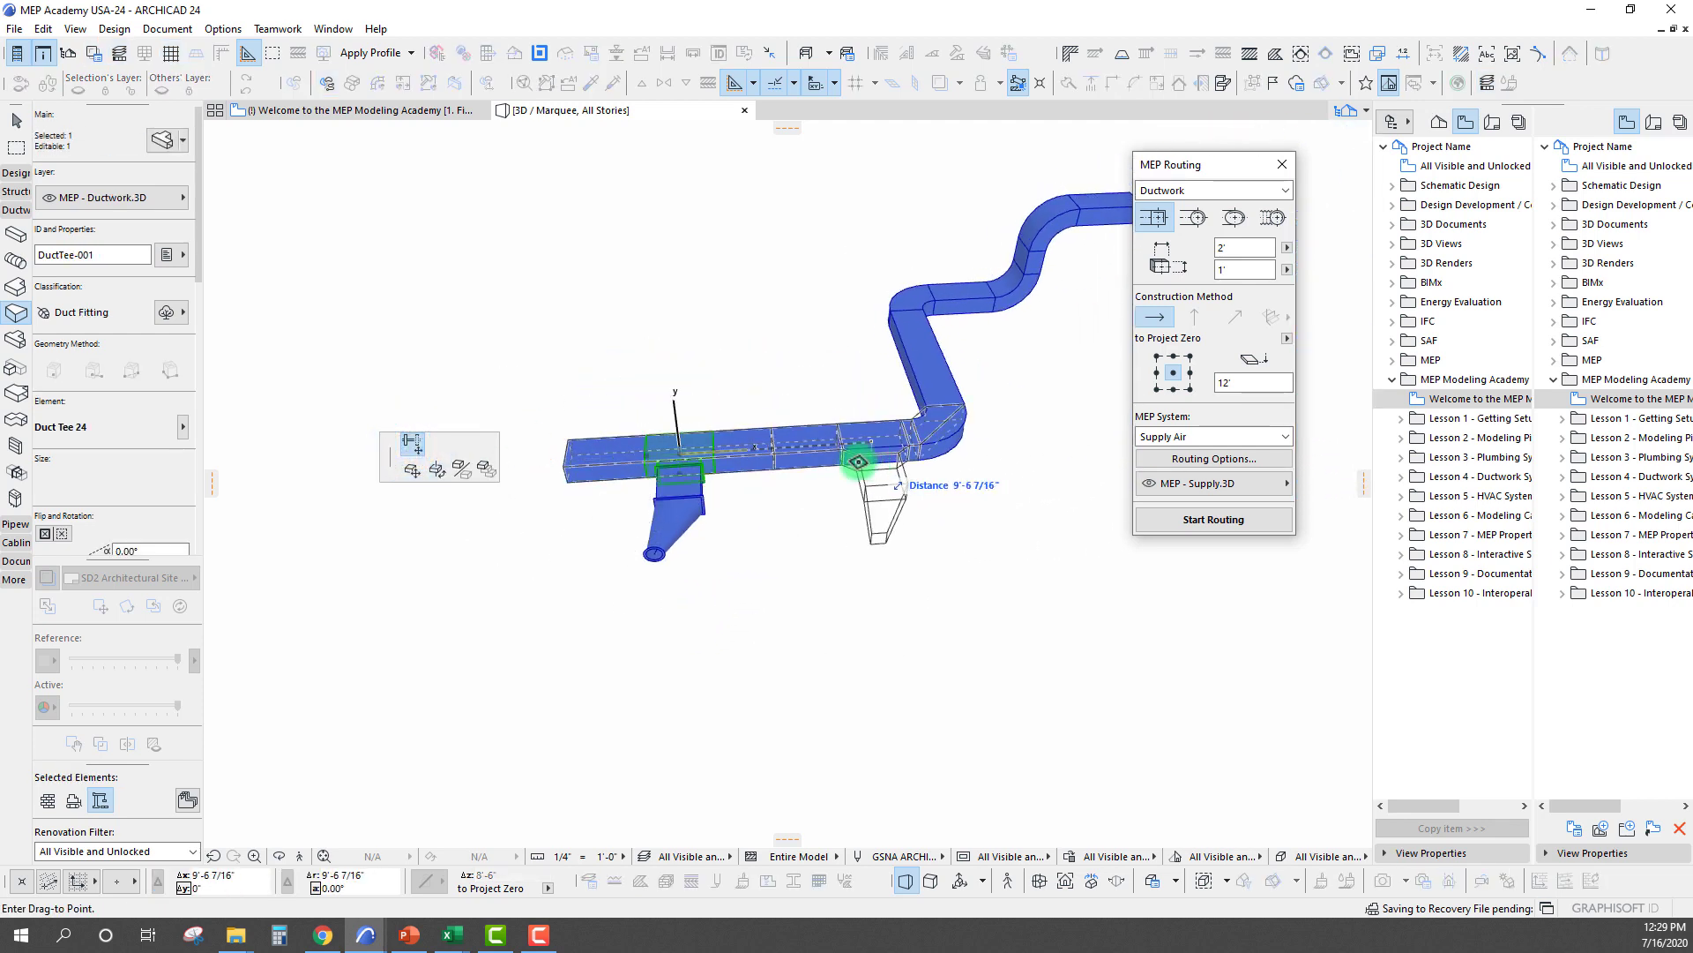
click(824, 461)
scroll(795, 454, up, 5)
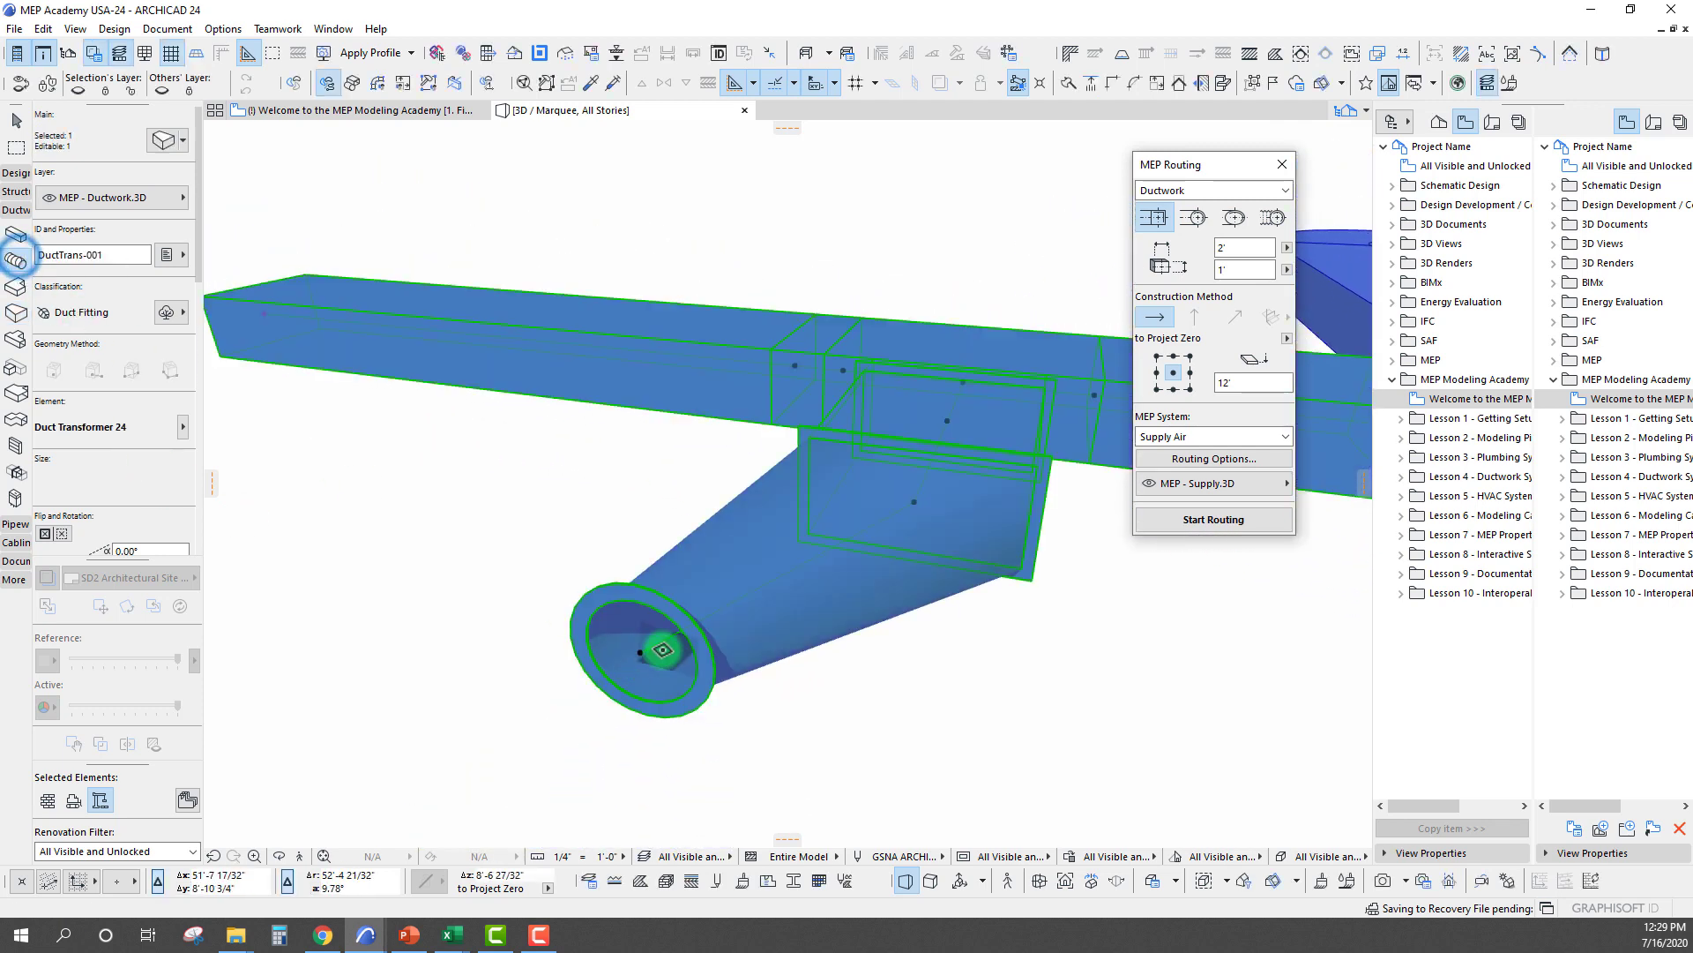
Start a flexible duct at the branch's round end, then switch routing to round geometry
click(642, 648)
scroll(548, 661, down, 4)
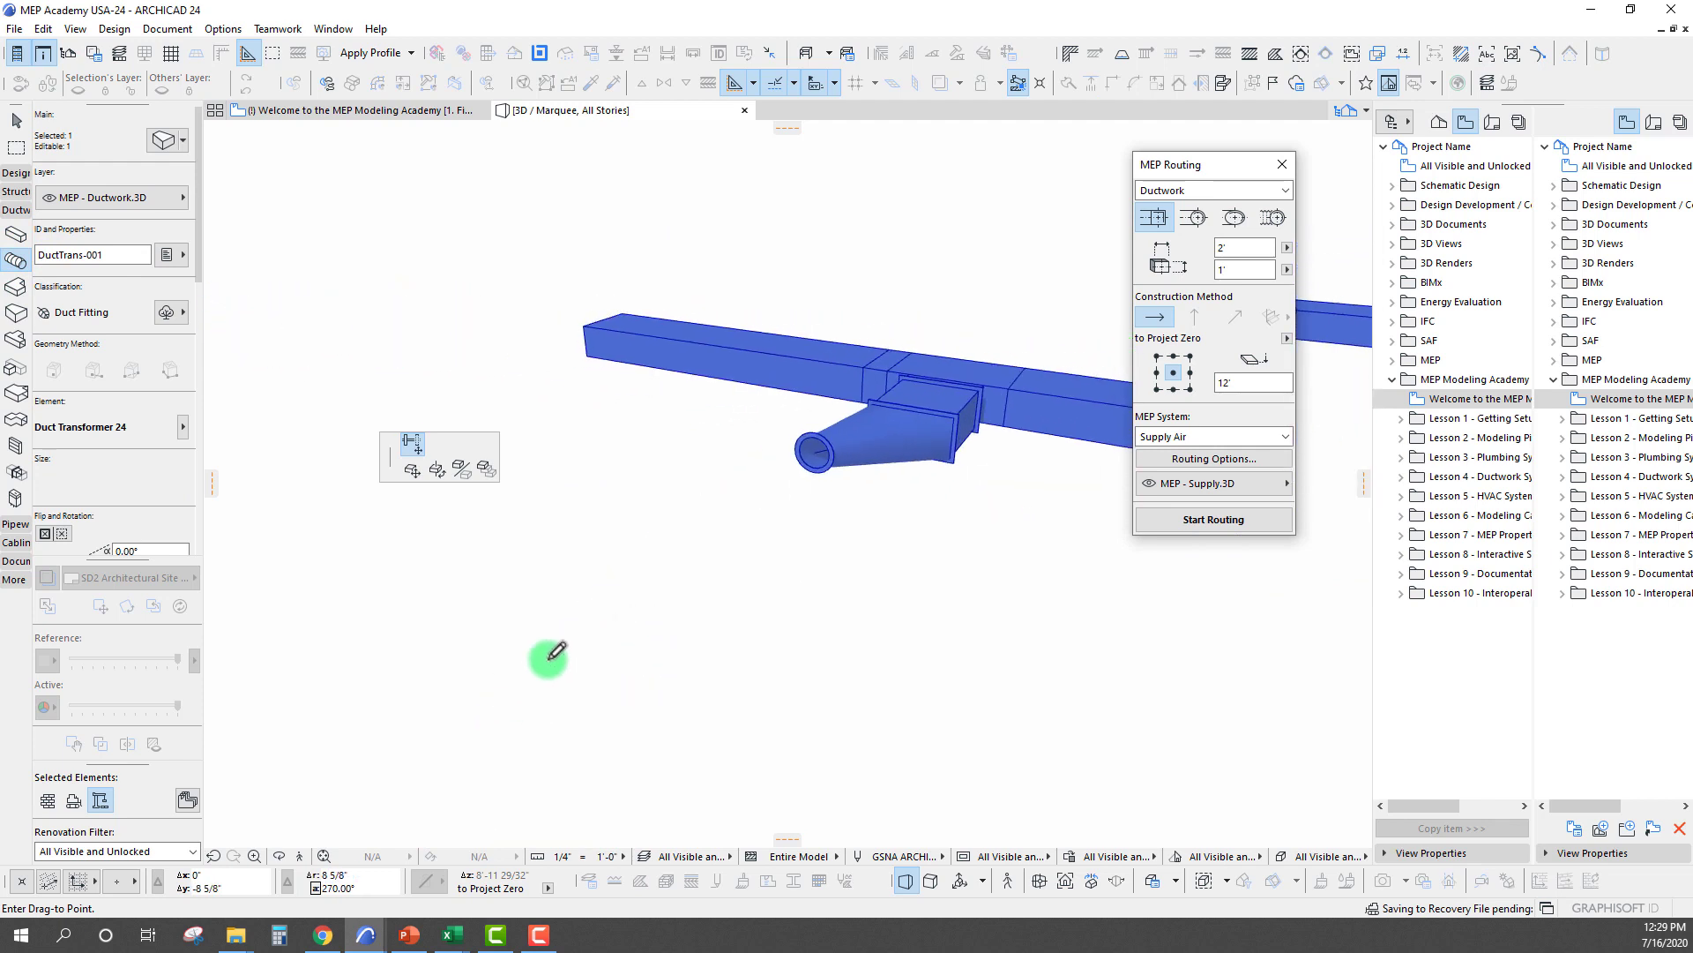
scroll(586, 672, up, 2)
key(Escape)
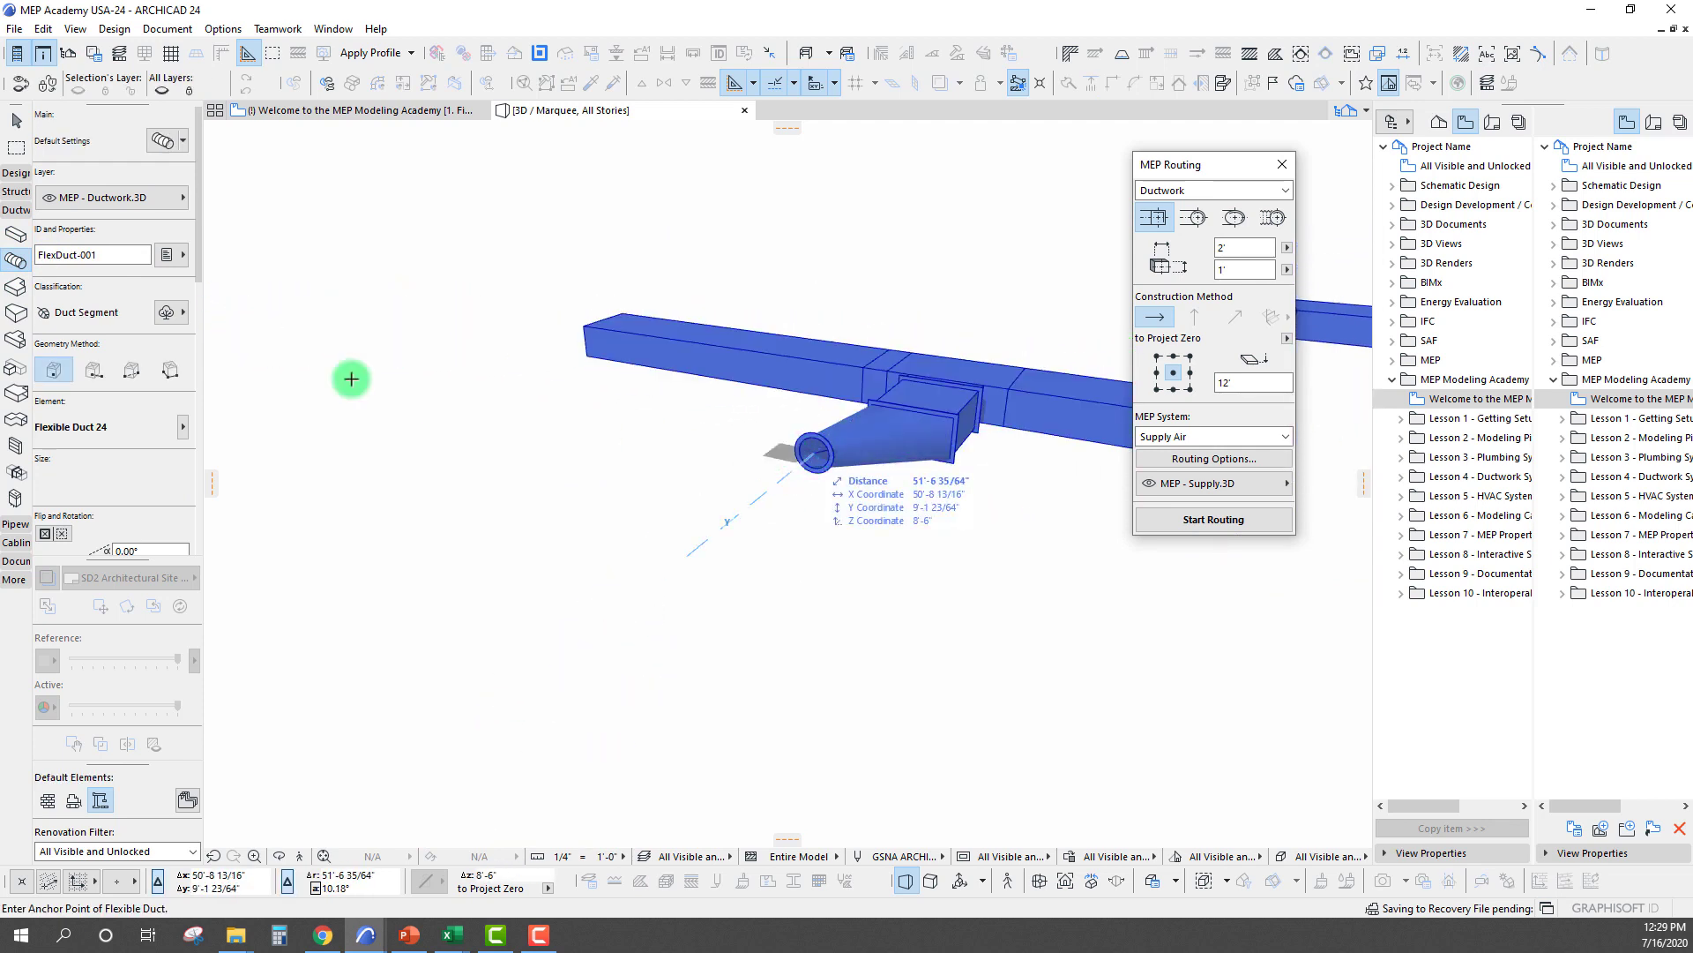
click(813, 453)
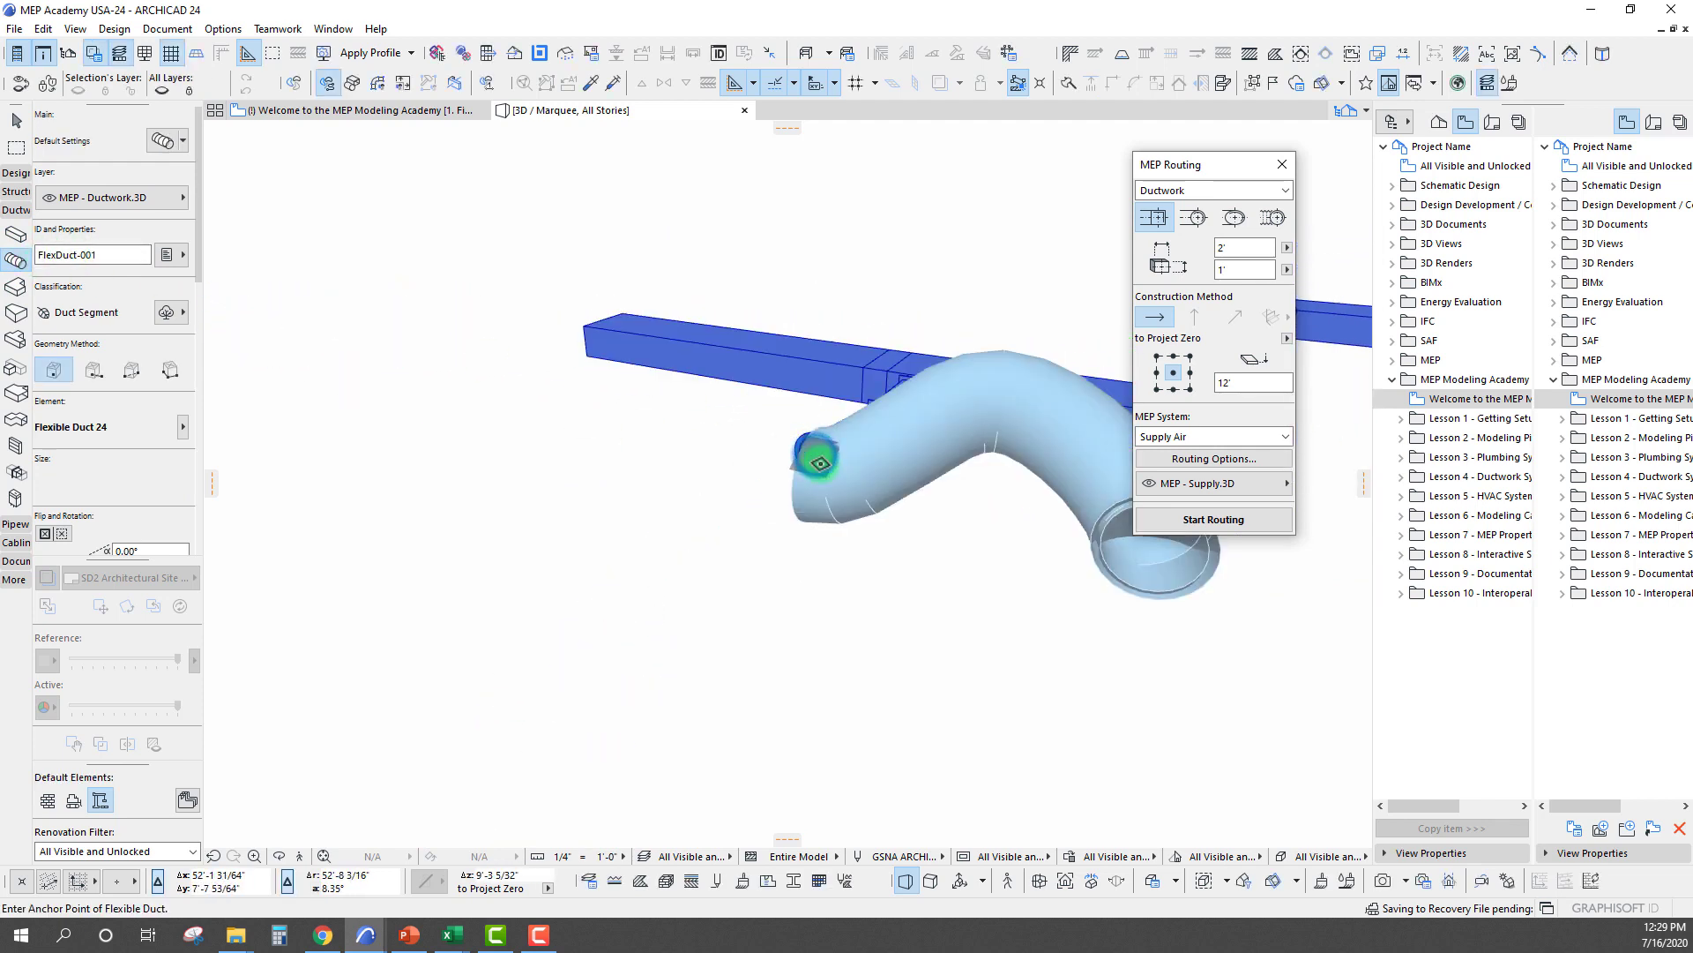
shift+middle_drag(1014, 455, 984, 549)
shift+middle_drag(1131, 509, 1059, 538)
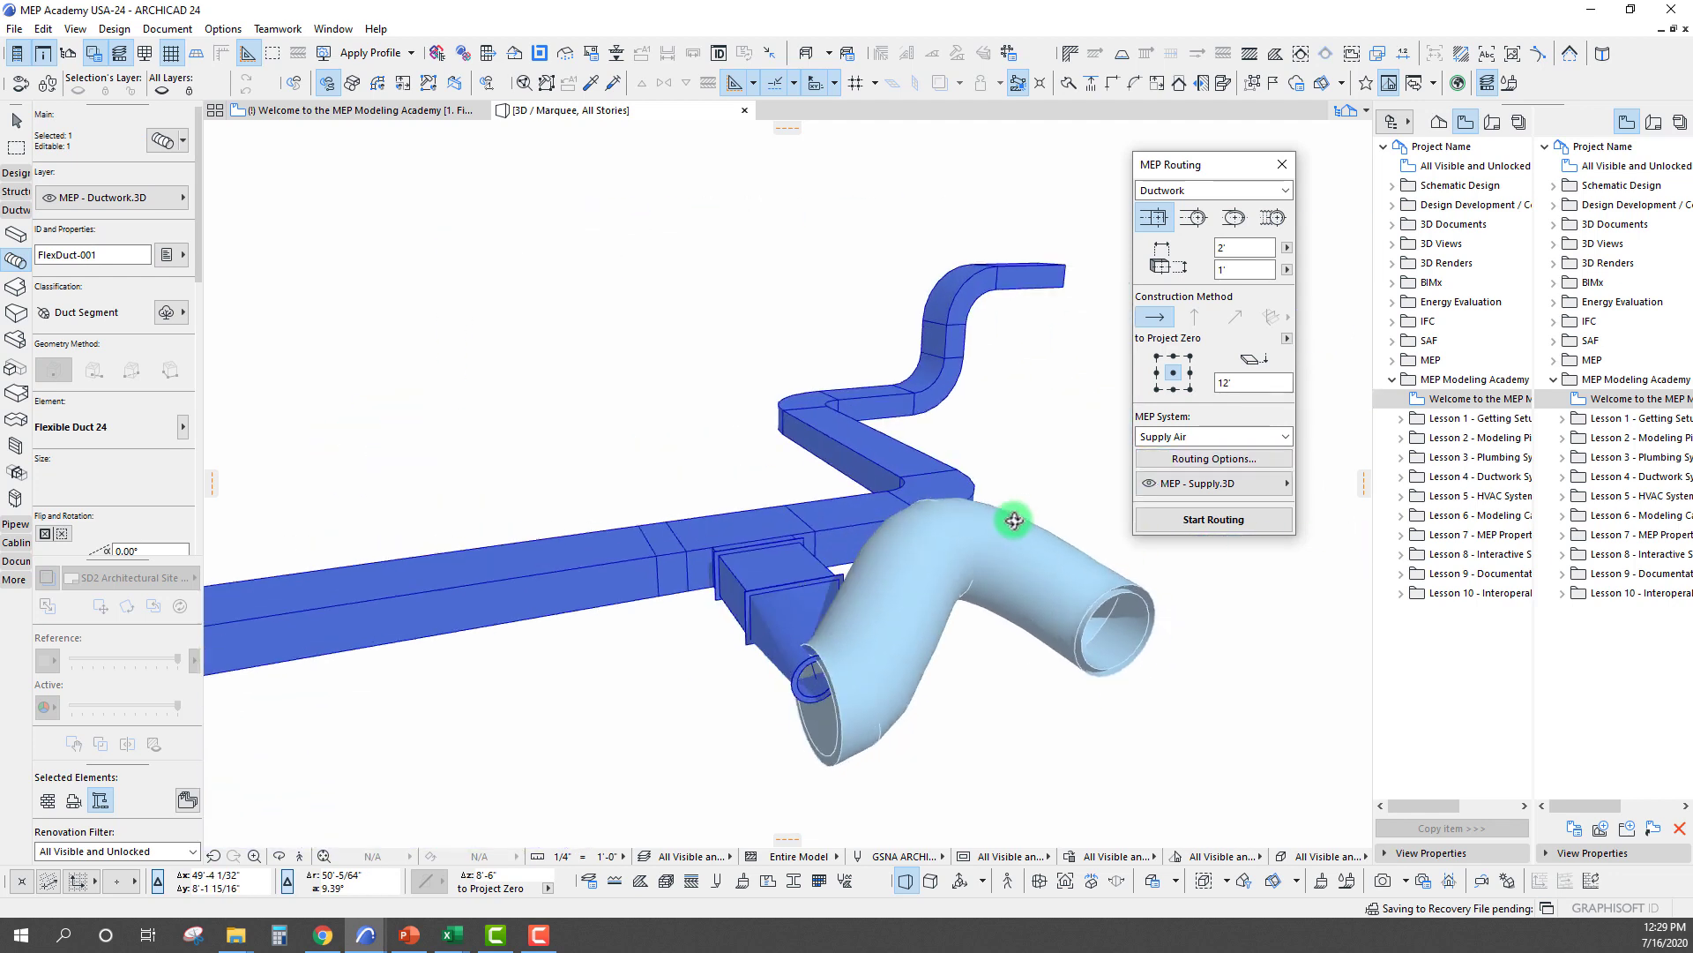
key(Escape)
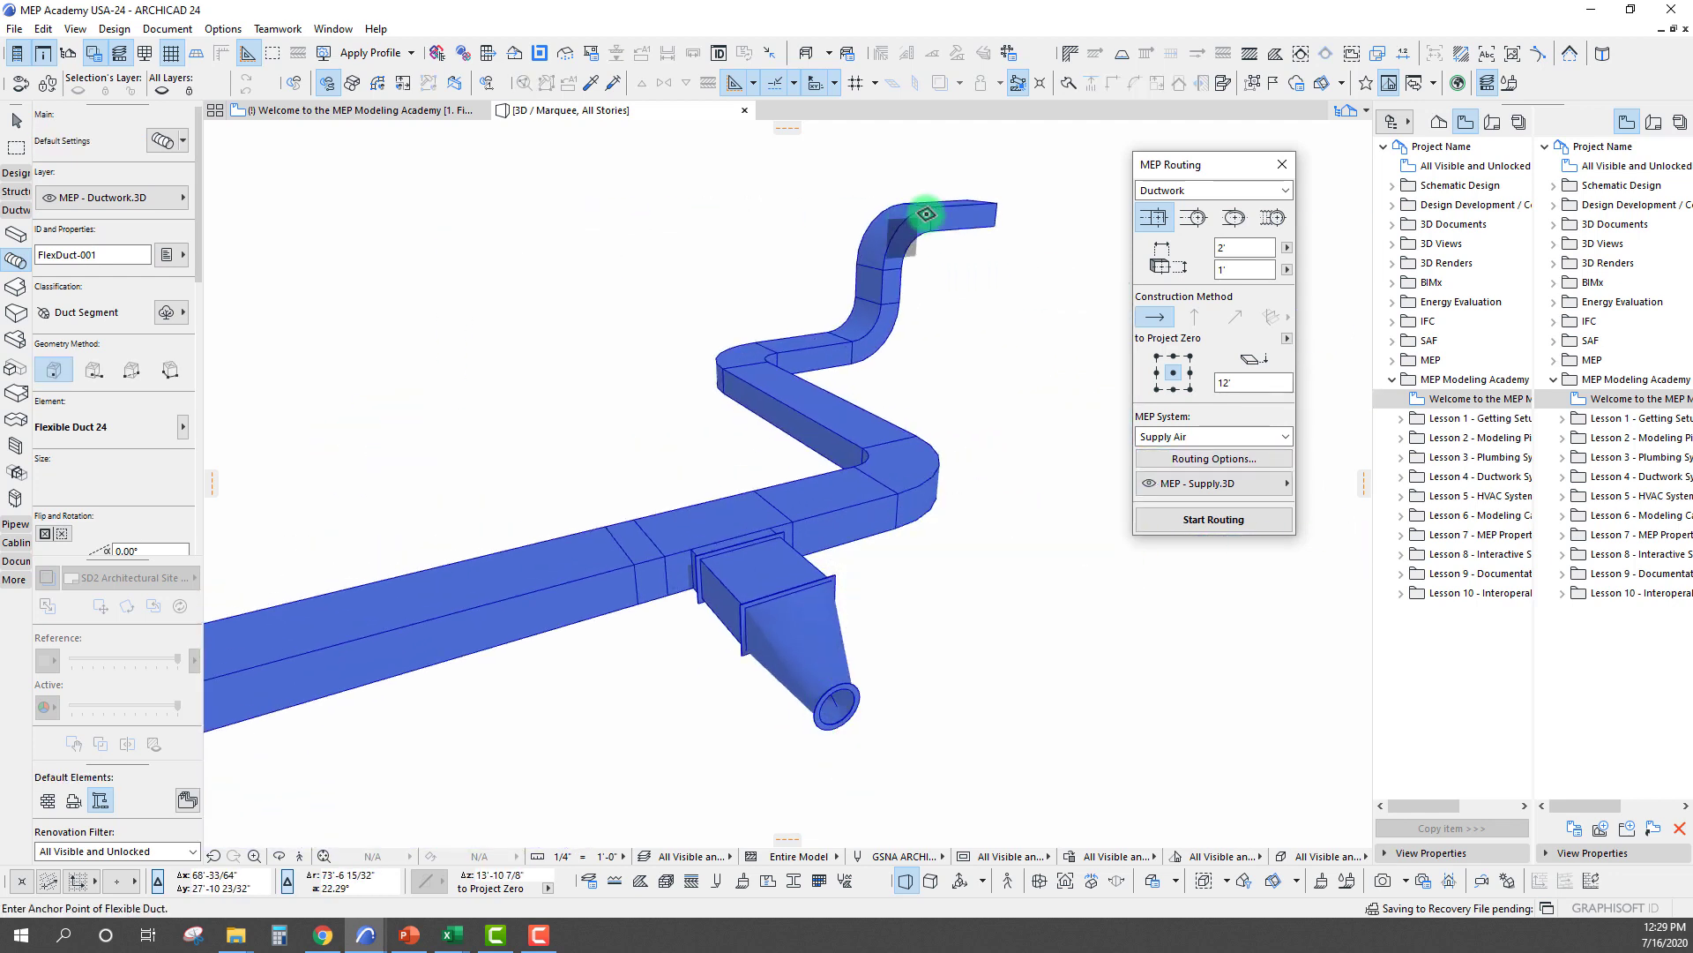
click(1275, 220)
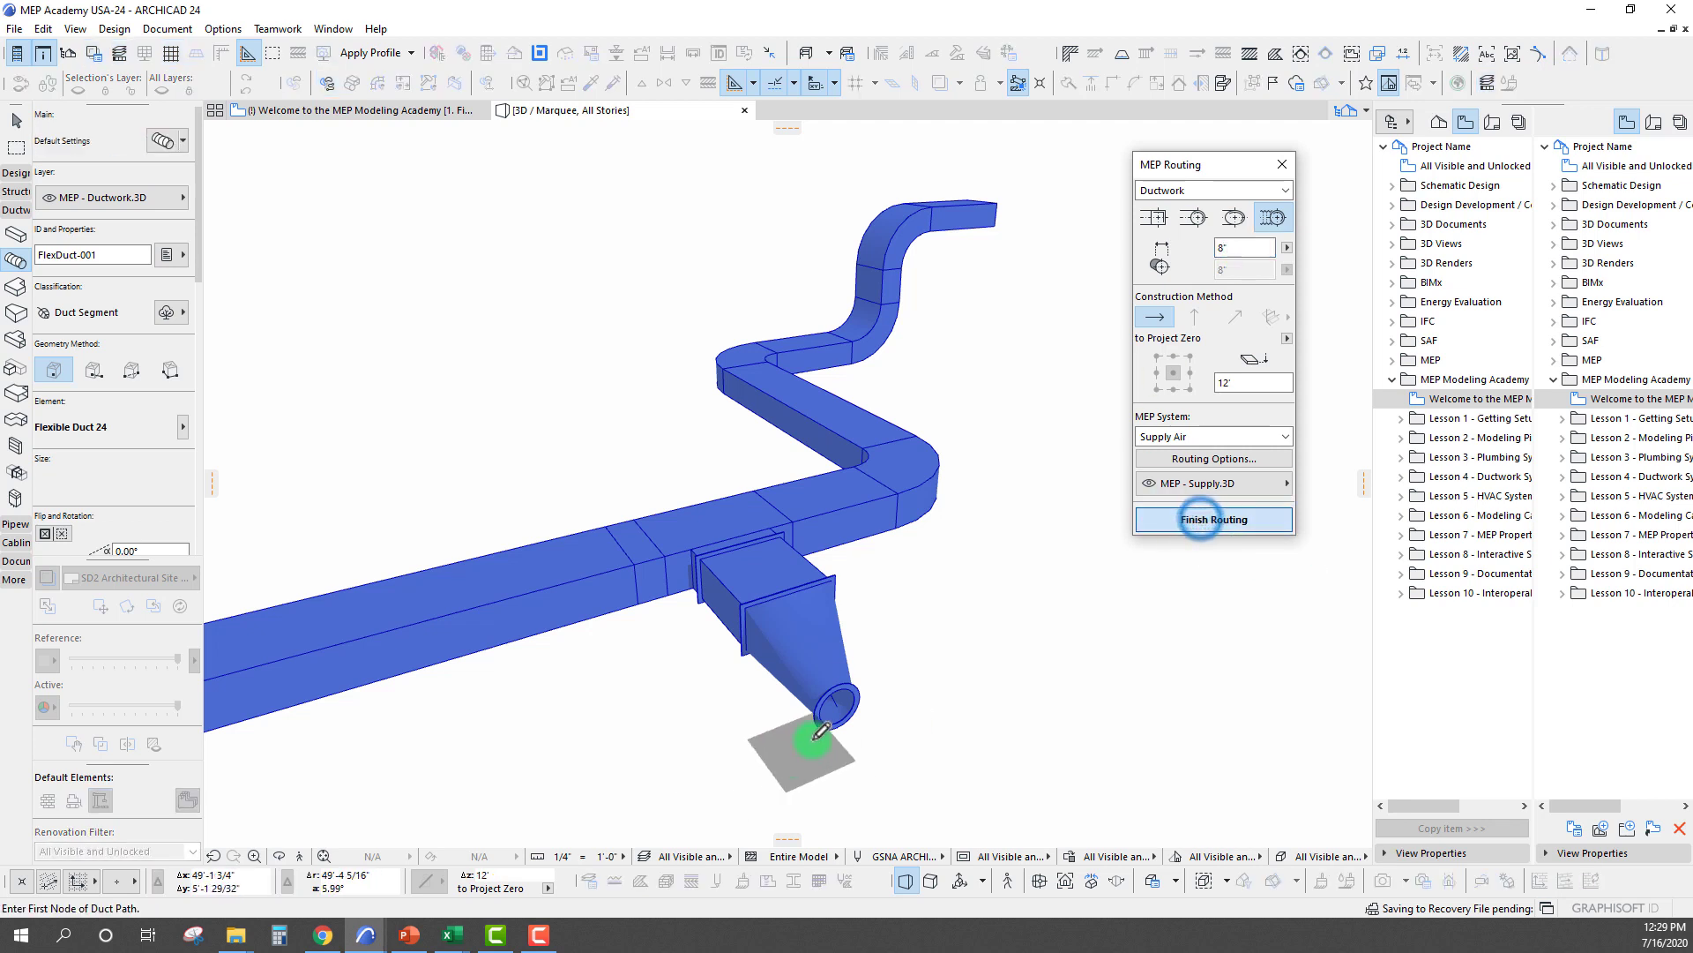
Route an 8" flexible duct from the round branch end with a vertical rise
click(836, 704)
mouse_move(937, 772)
shift+middle_down()
mouse_move(877, 756)
mouse_move(862, 578)
mouse_move(794, 511)
mouse_move(851, 446)
shift+middle_up()
click(907, 589)
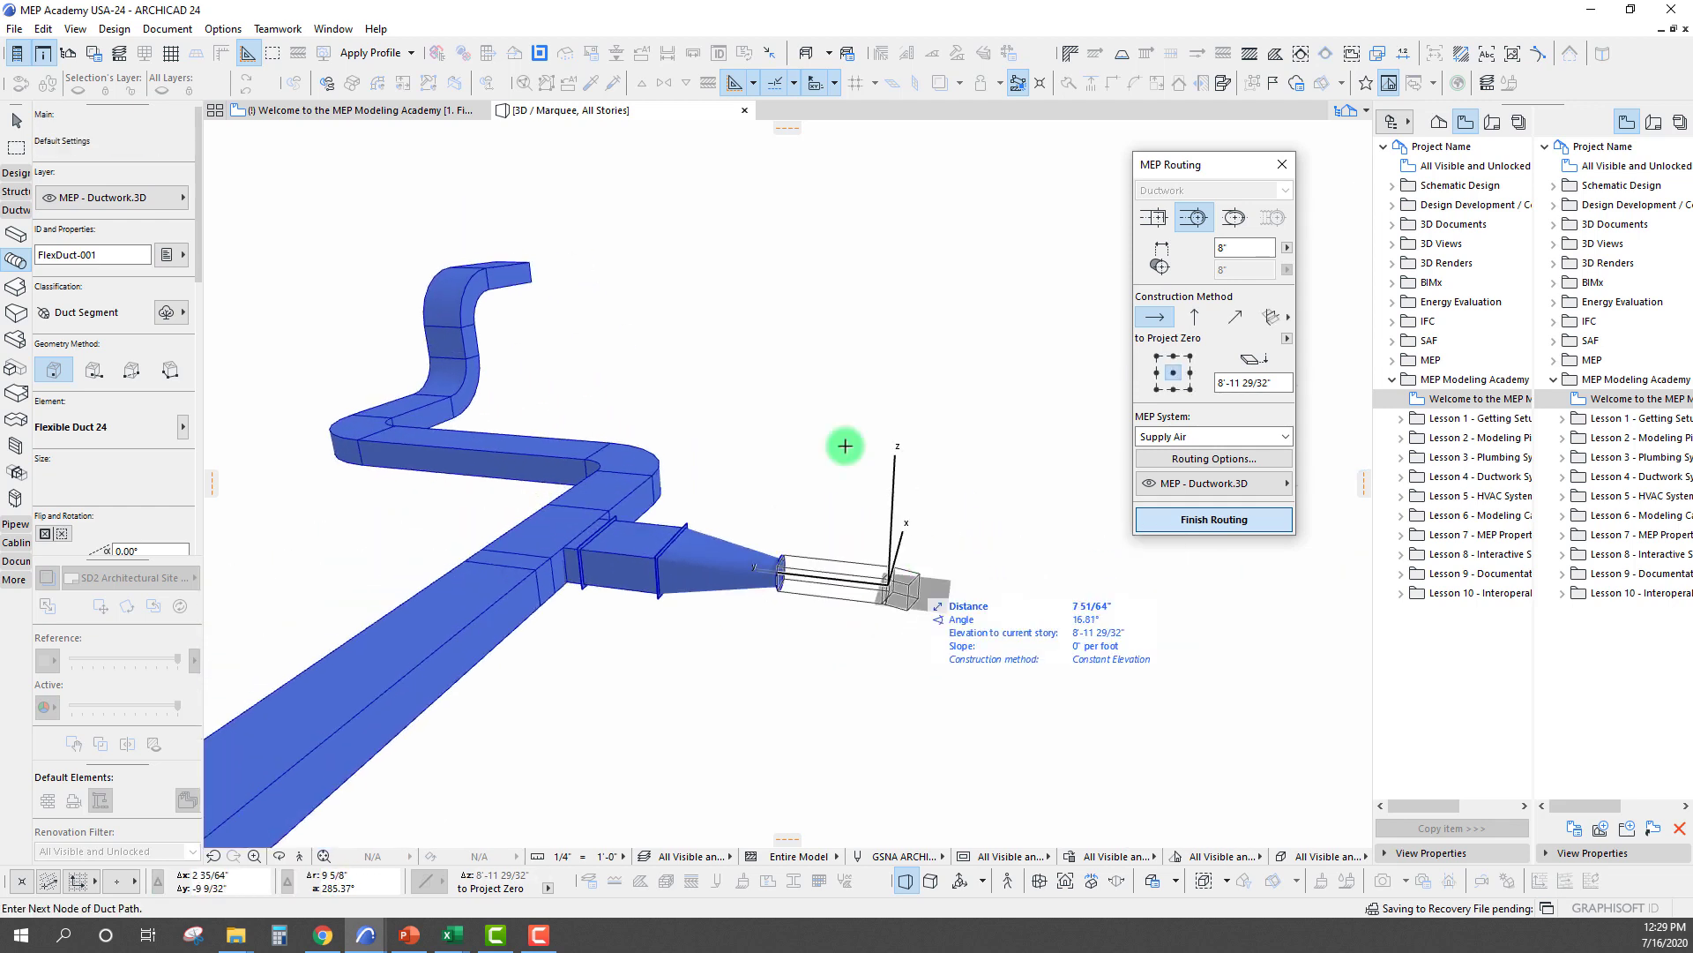
click(1065, 586)
click(1193, 317)
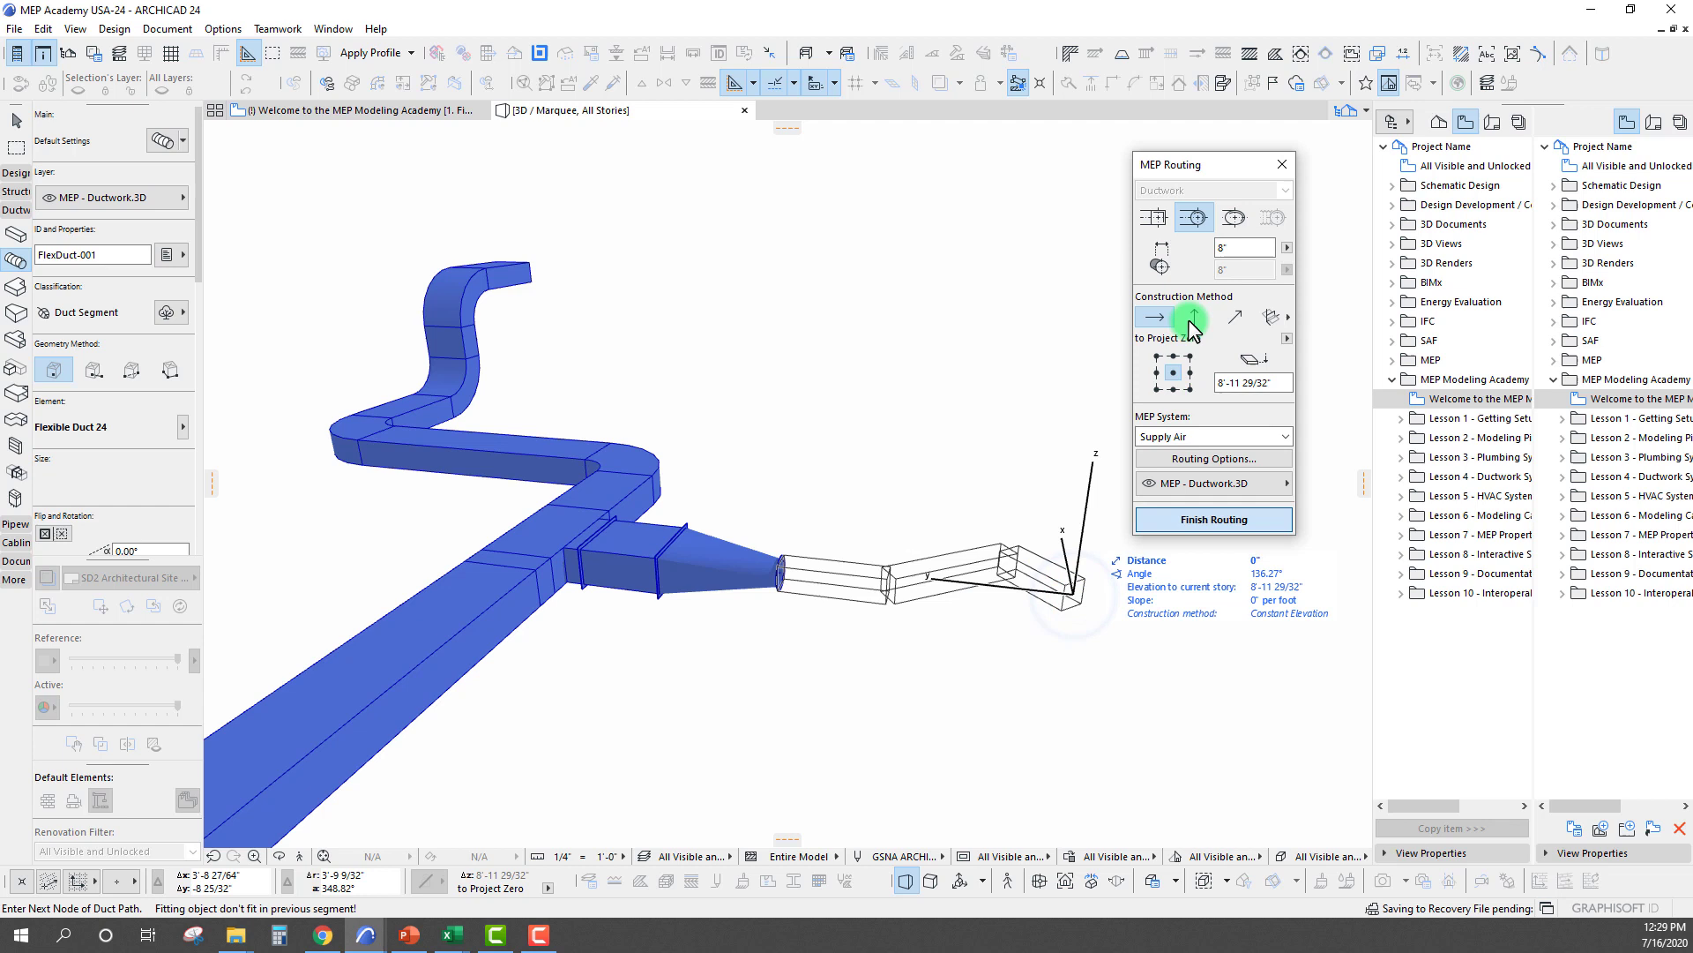
double_click(1078, 592)
shift+middle_drag(1096, 589, 674, 591)
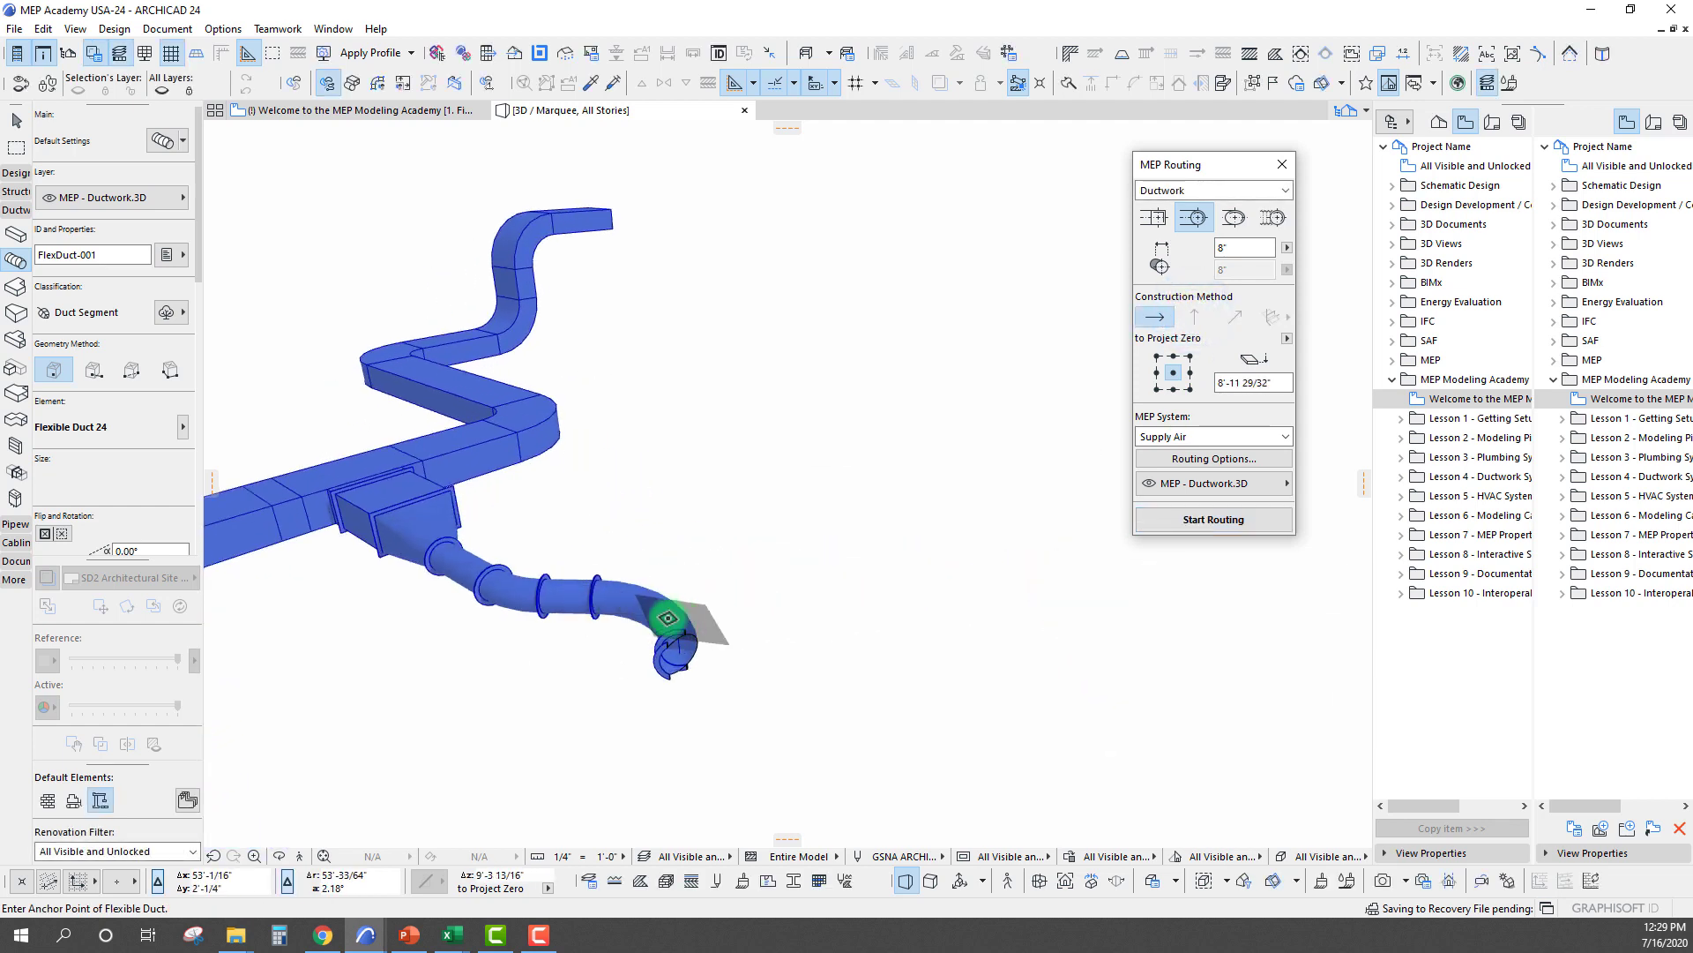
Select a node at the flexible duct's bend and raise its elevation
click(668, 596)
scroll(701, 613, up, 2)
scroll(790, 625, up, 2)
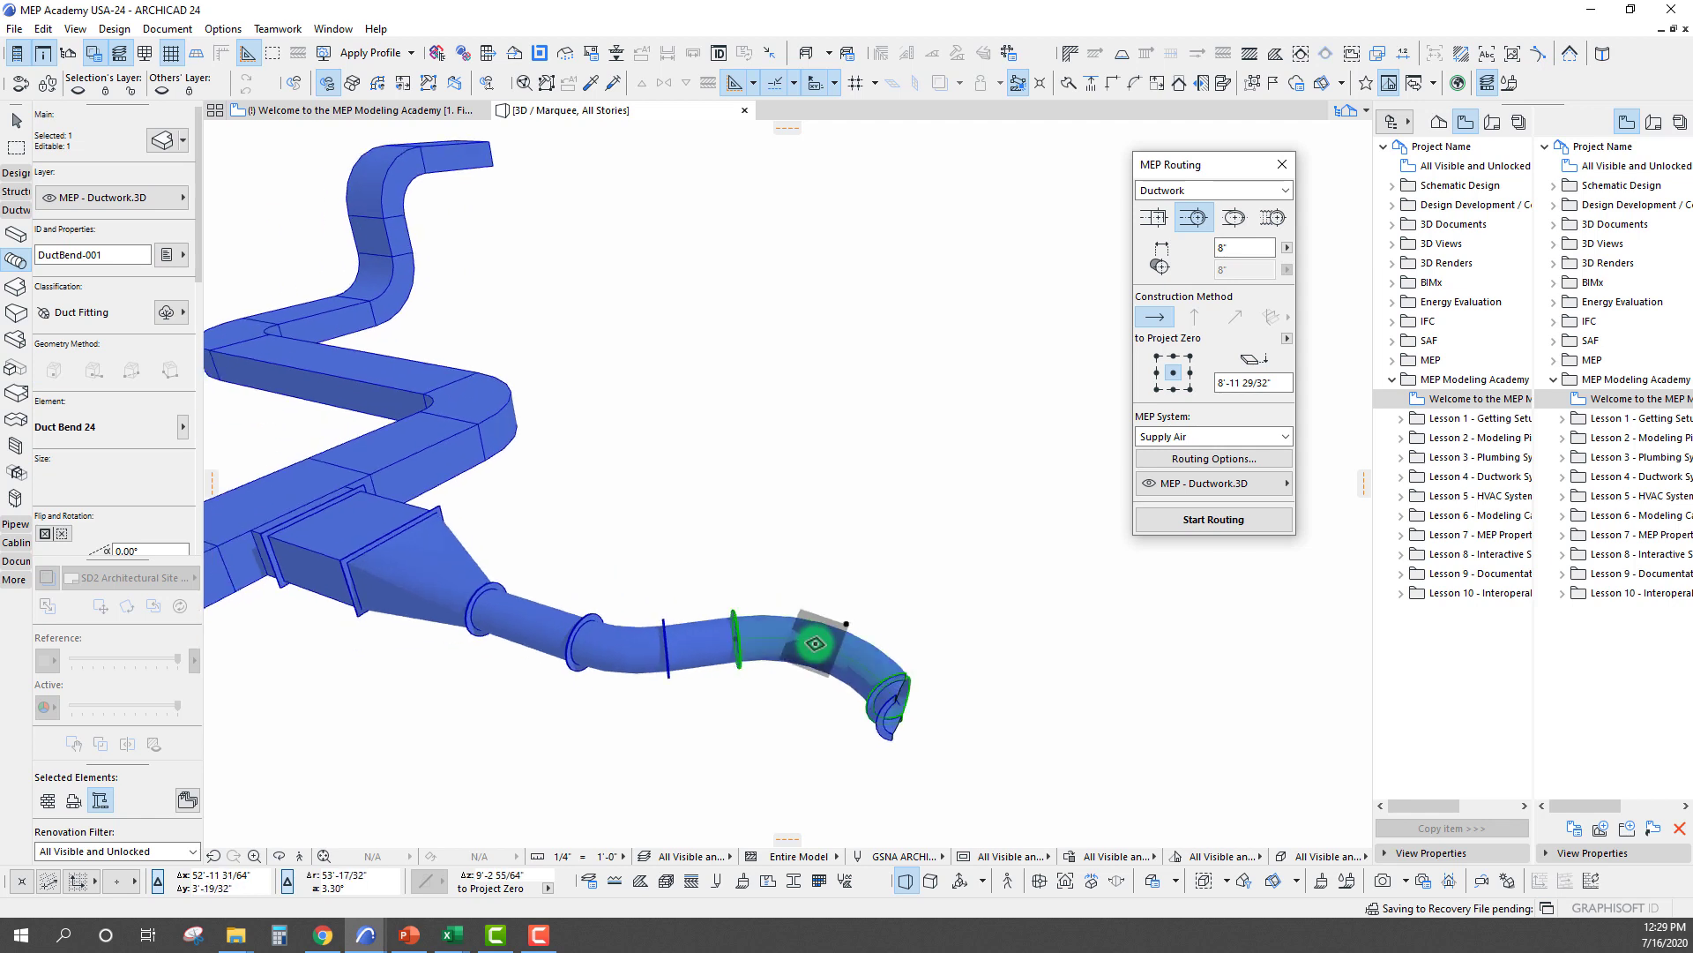
mouse_move(789, 626)
shift+middle_down()
mouse_move(382, 692)
mouse_move(807, 688)
mouse_move(819, 648)
shift+middle_up()
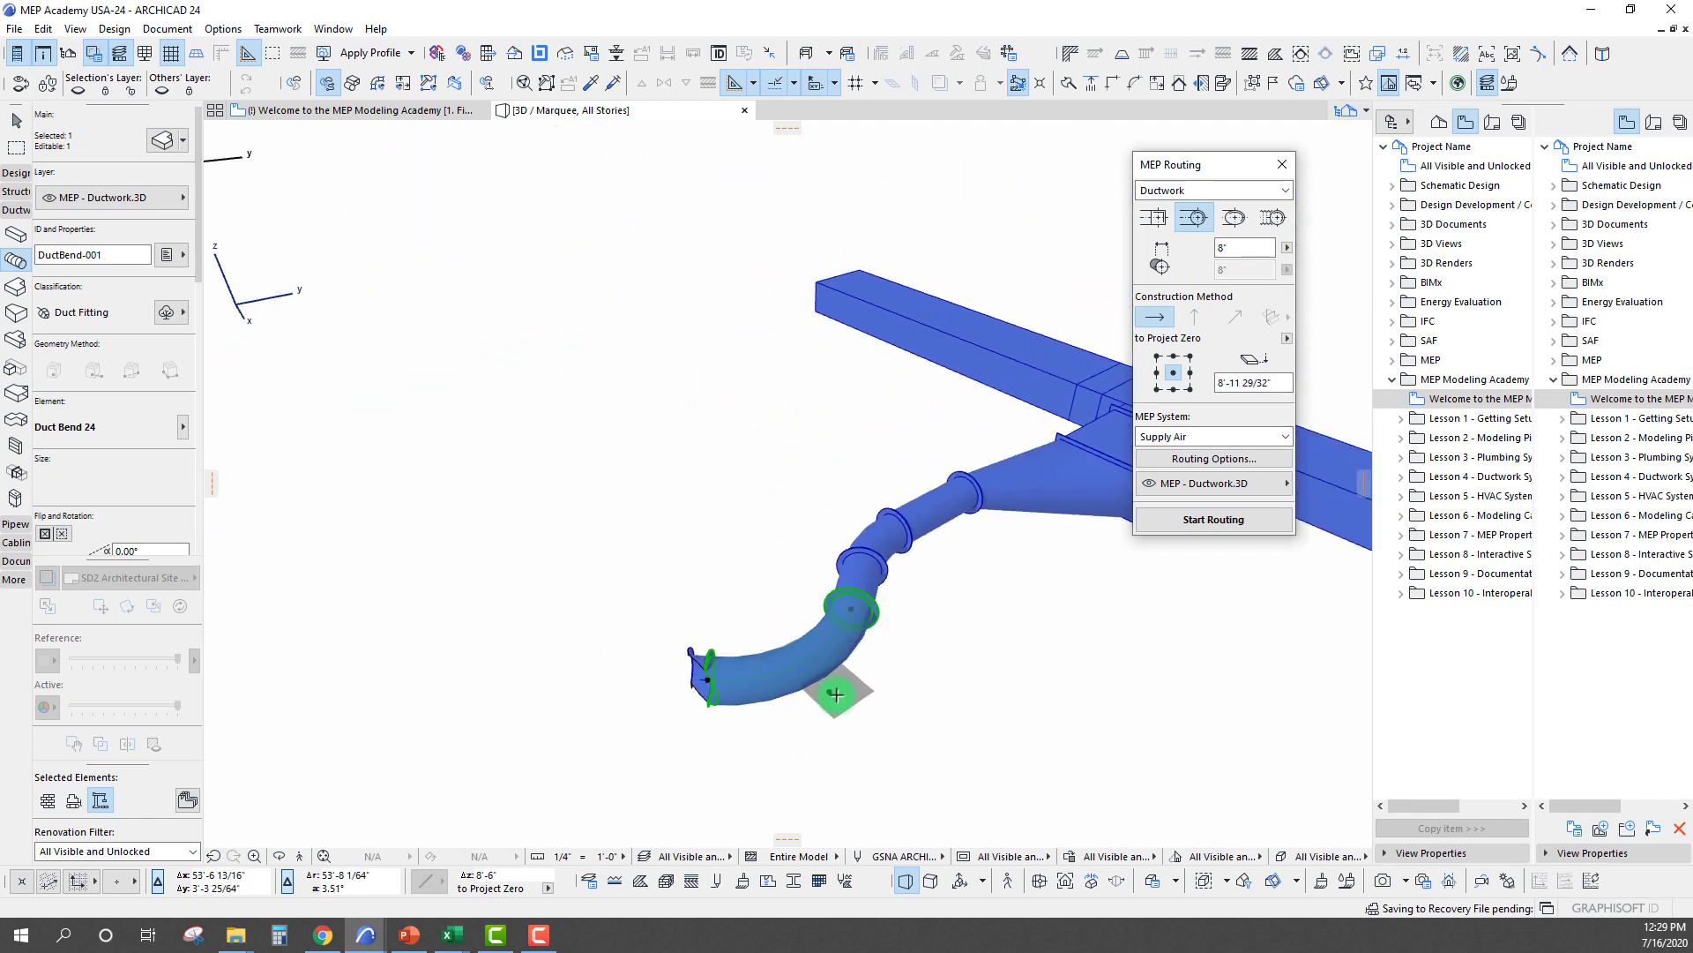
click(831, 686)
click(438, 446)
click(908, 617)
mouse_move(909, 618)
shift+middle_down()
mouse_move(975, 613)
mouse_move(689, 523)
mouse_move(939, 442)
mouse_move(768, 445)
mouse_move(681, 692)
mouse_move(264, 556)
shift+middle_up()
Delete the extra duct bends at the flexible duct's open end
click(16, 479)
click(16, 447)
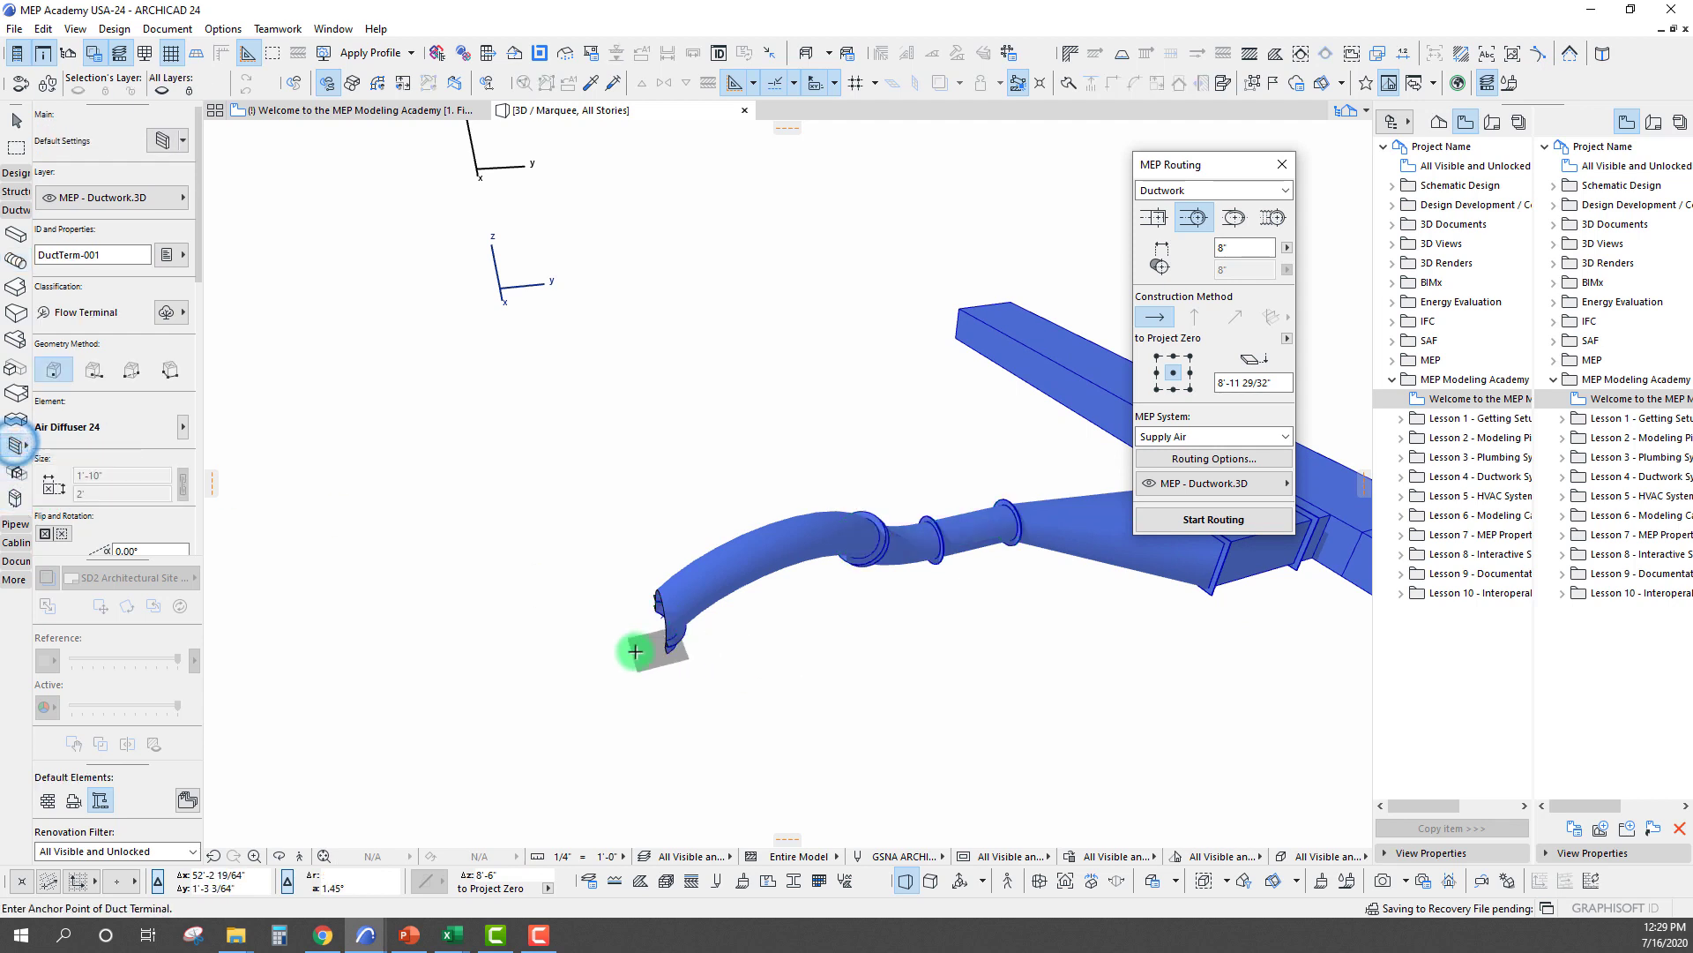
mouse_move(788, 681)
shift+middle_down()
mouse_move(1010, 635)
mouse_move(740, 622)
mouse_move(745, 542)
shift+middle_up()
click(751, 549)
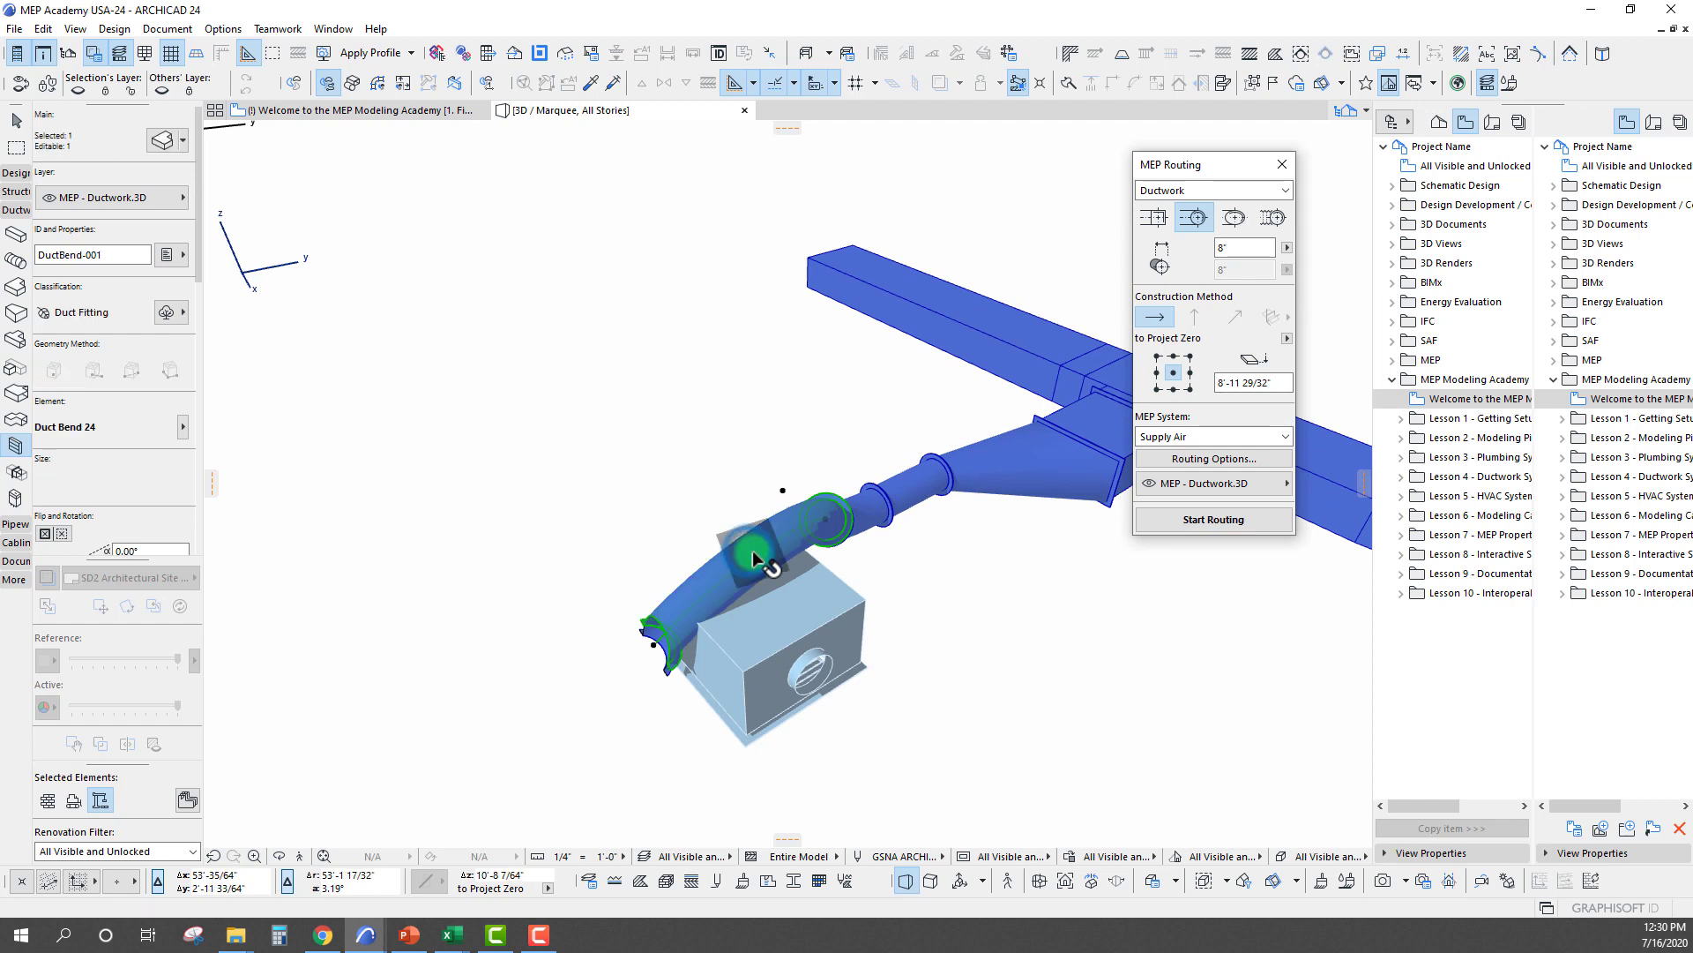
key(Delete)
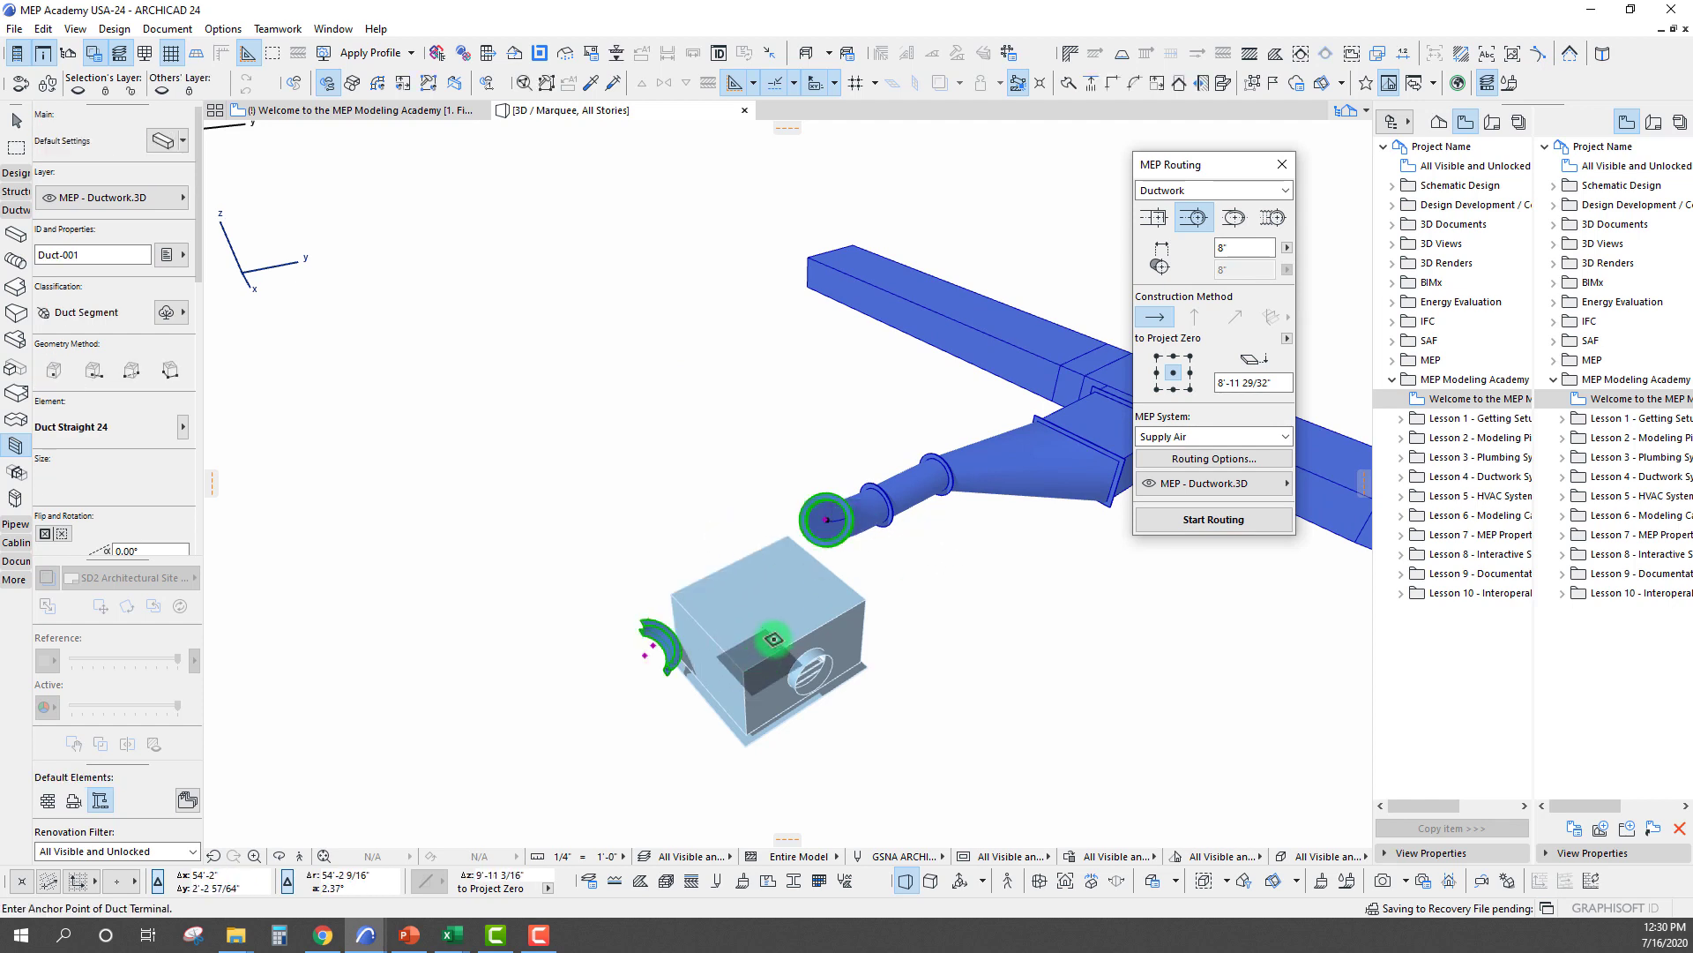
click(753, 639)
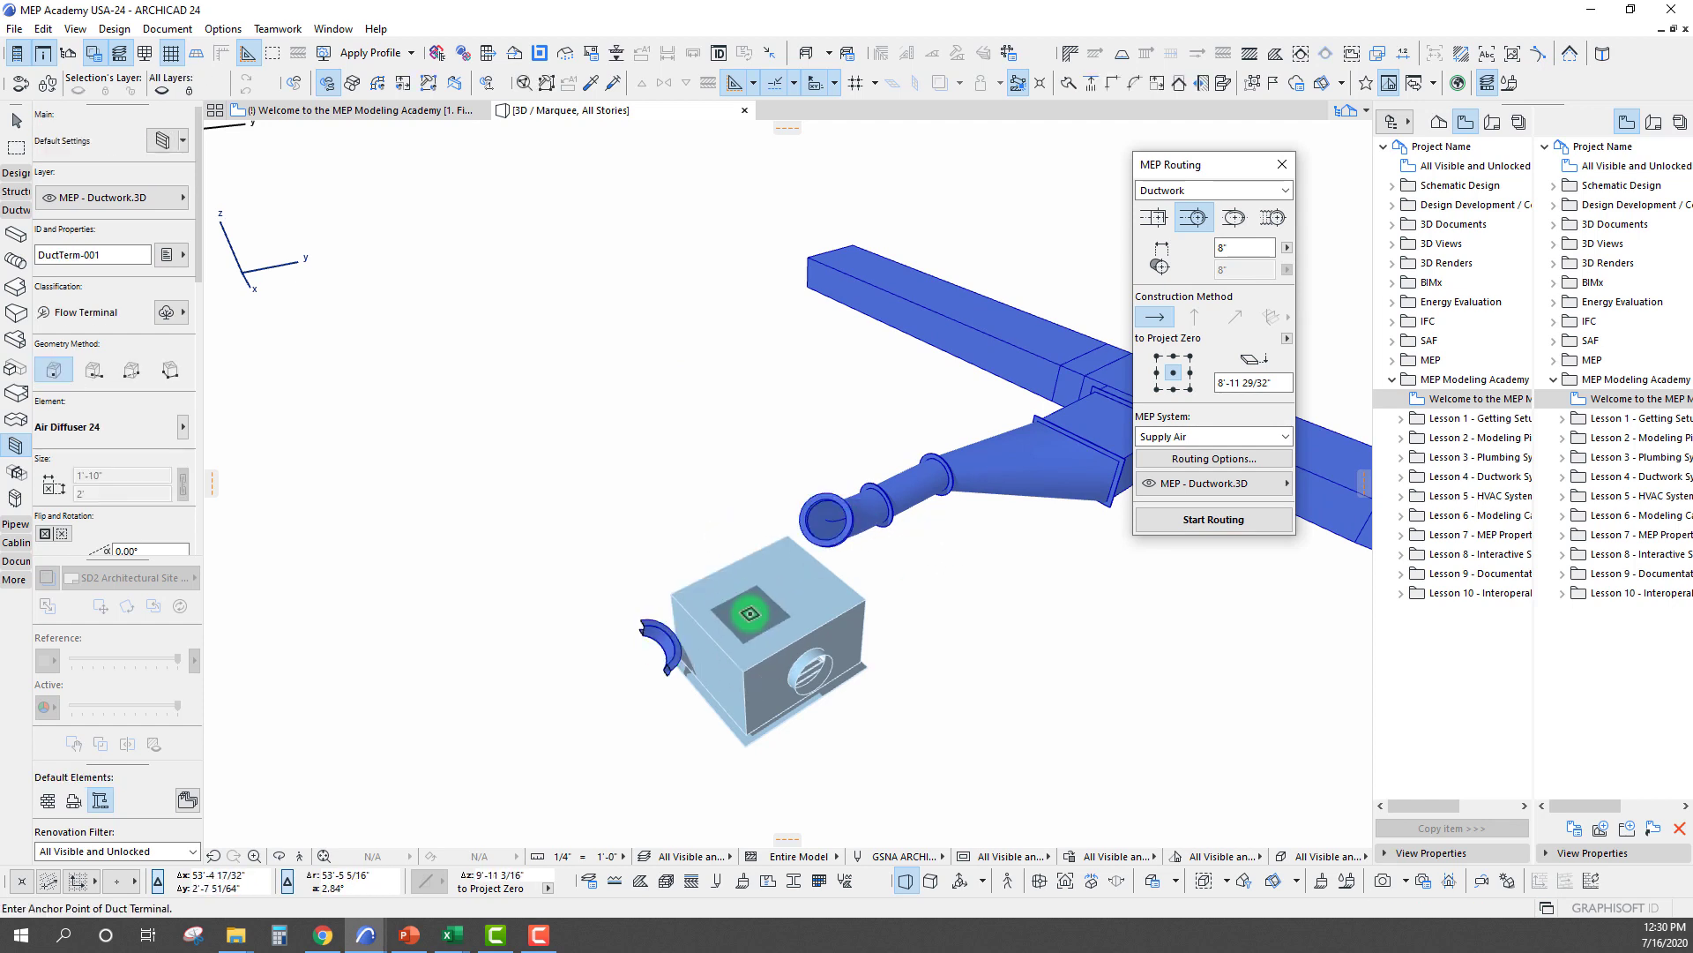
shift+click(847, 522)
click(875, 513)
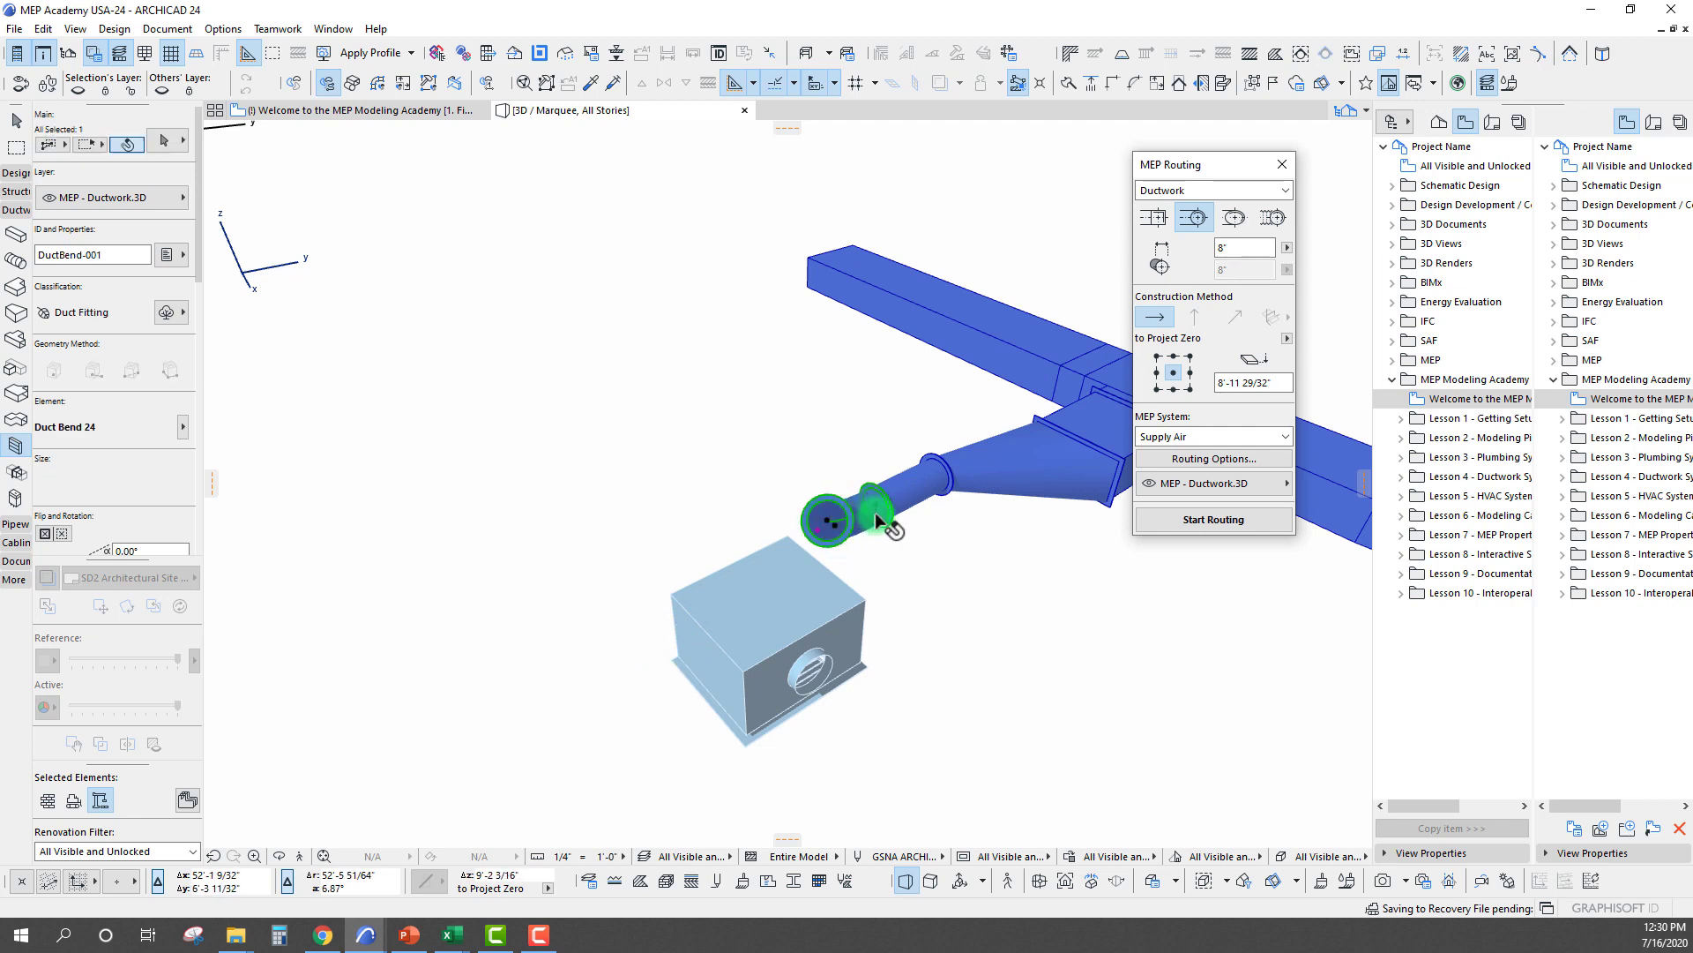
key(Delete)
click(876, 508)
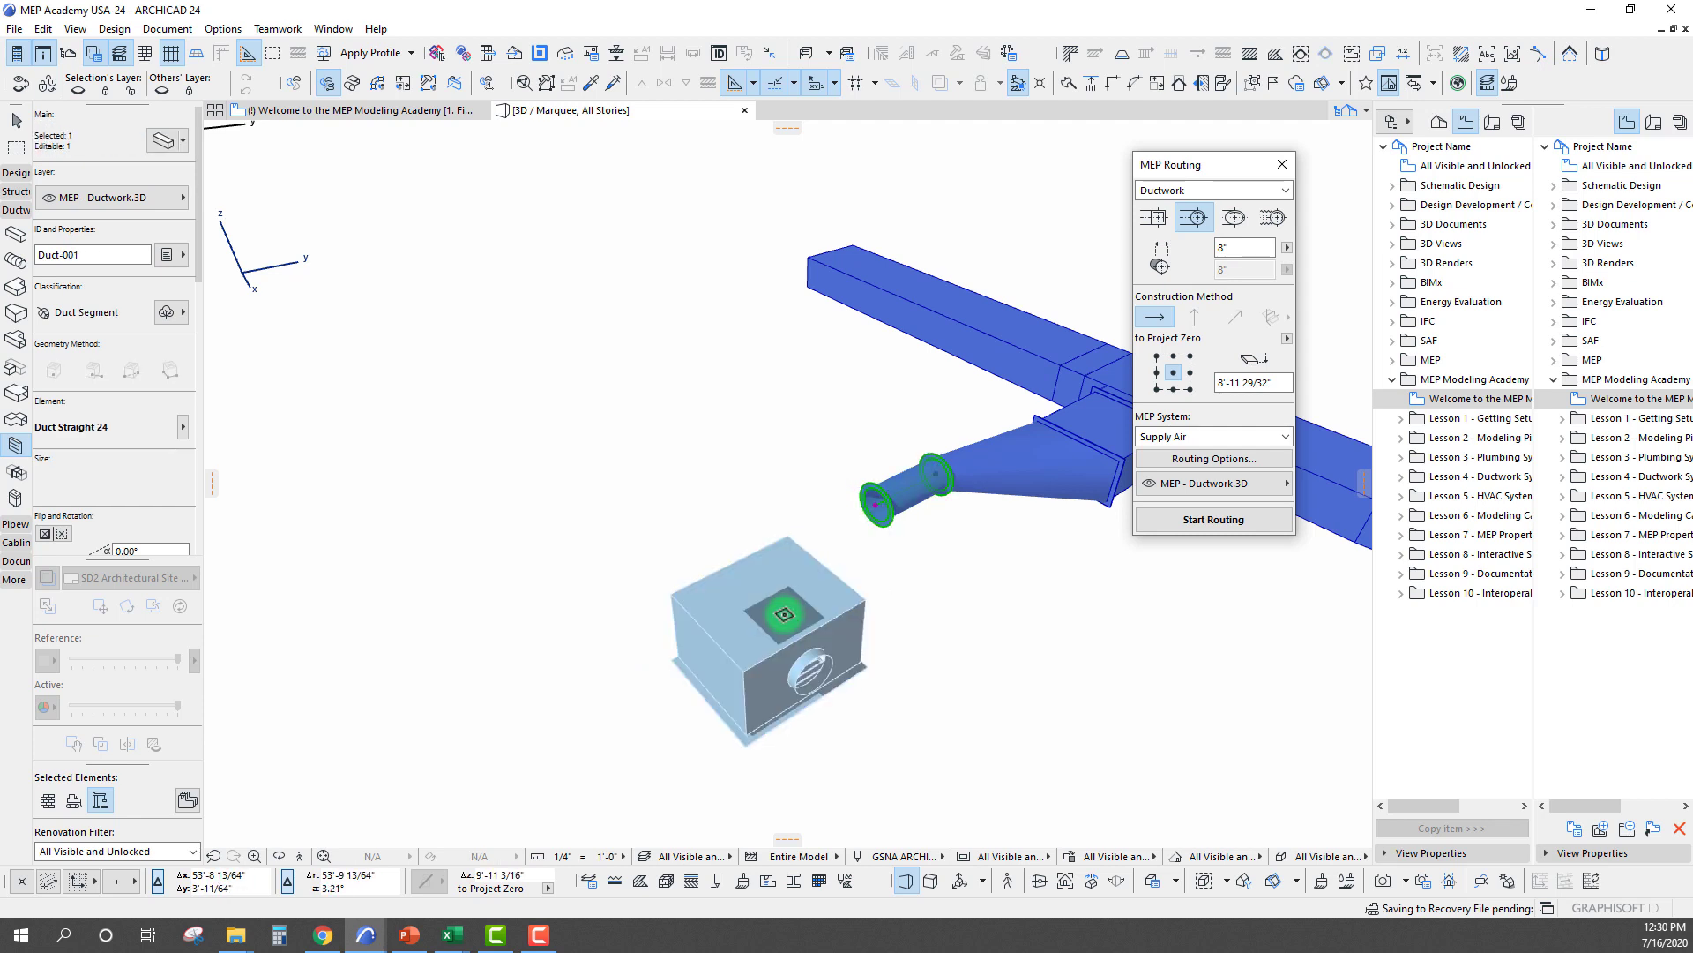
Place the air diffuser box and move it away from the duct
click(643, 578)
scroll(918, 630, up, 3)
scroll(776, 662, down, 3)
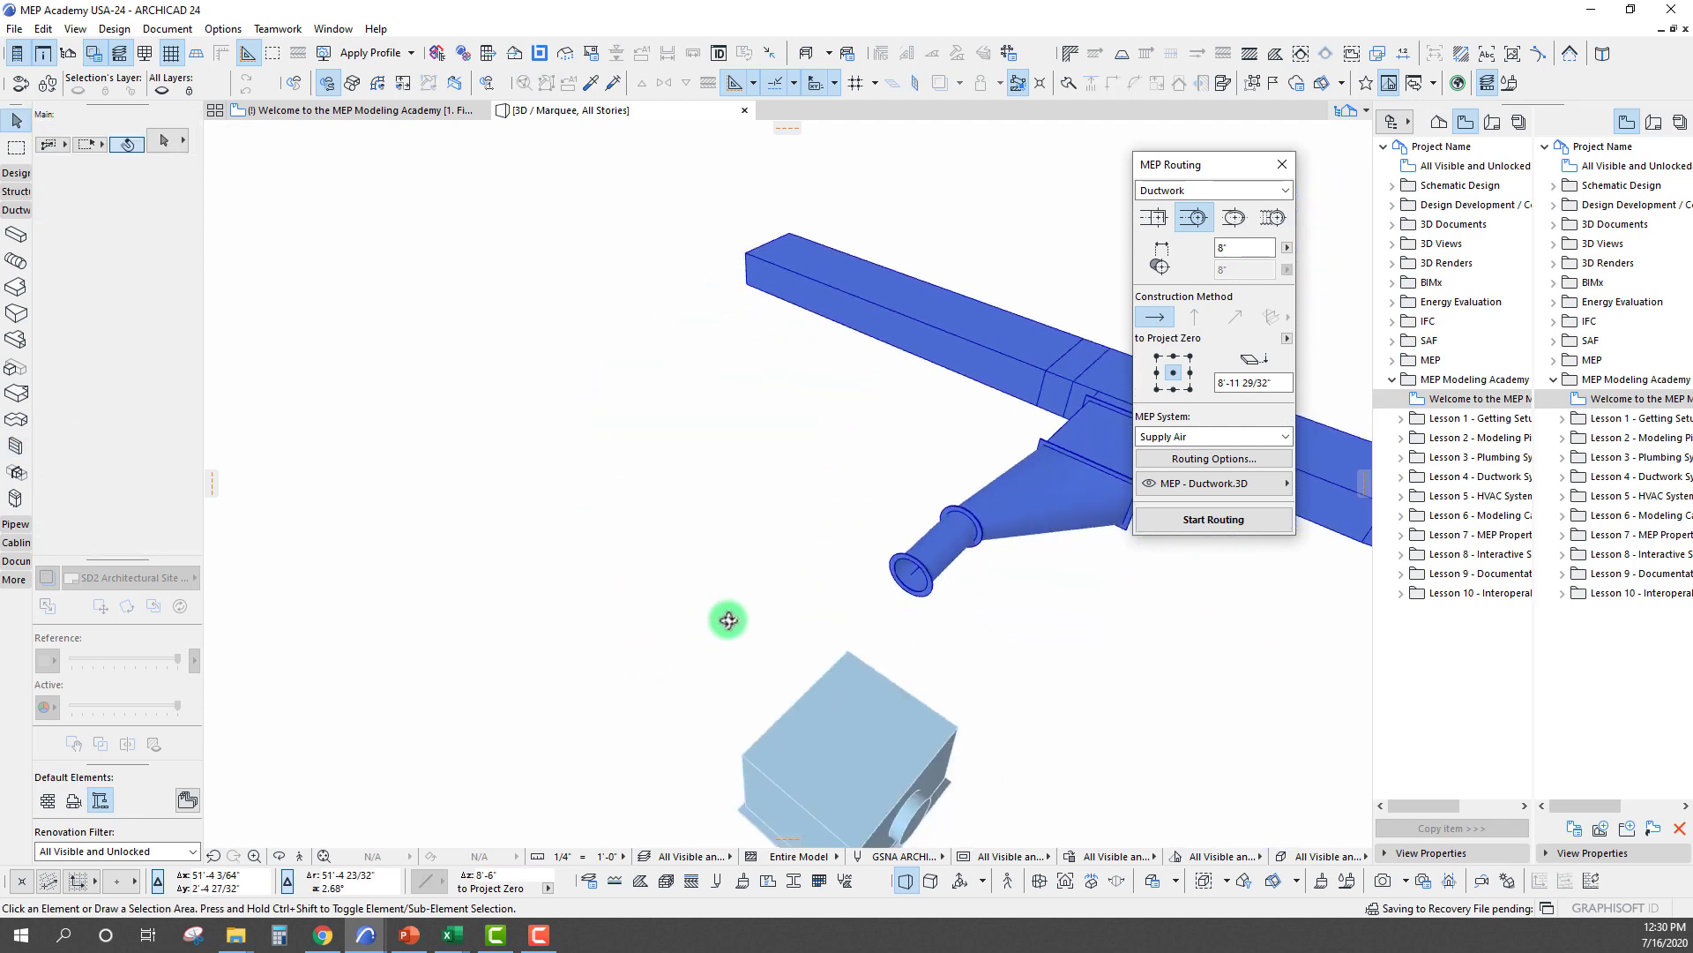
click(838, 780)
drag(949, 784, 733, 630)
click(1261, 544)
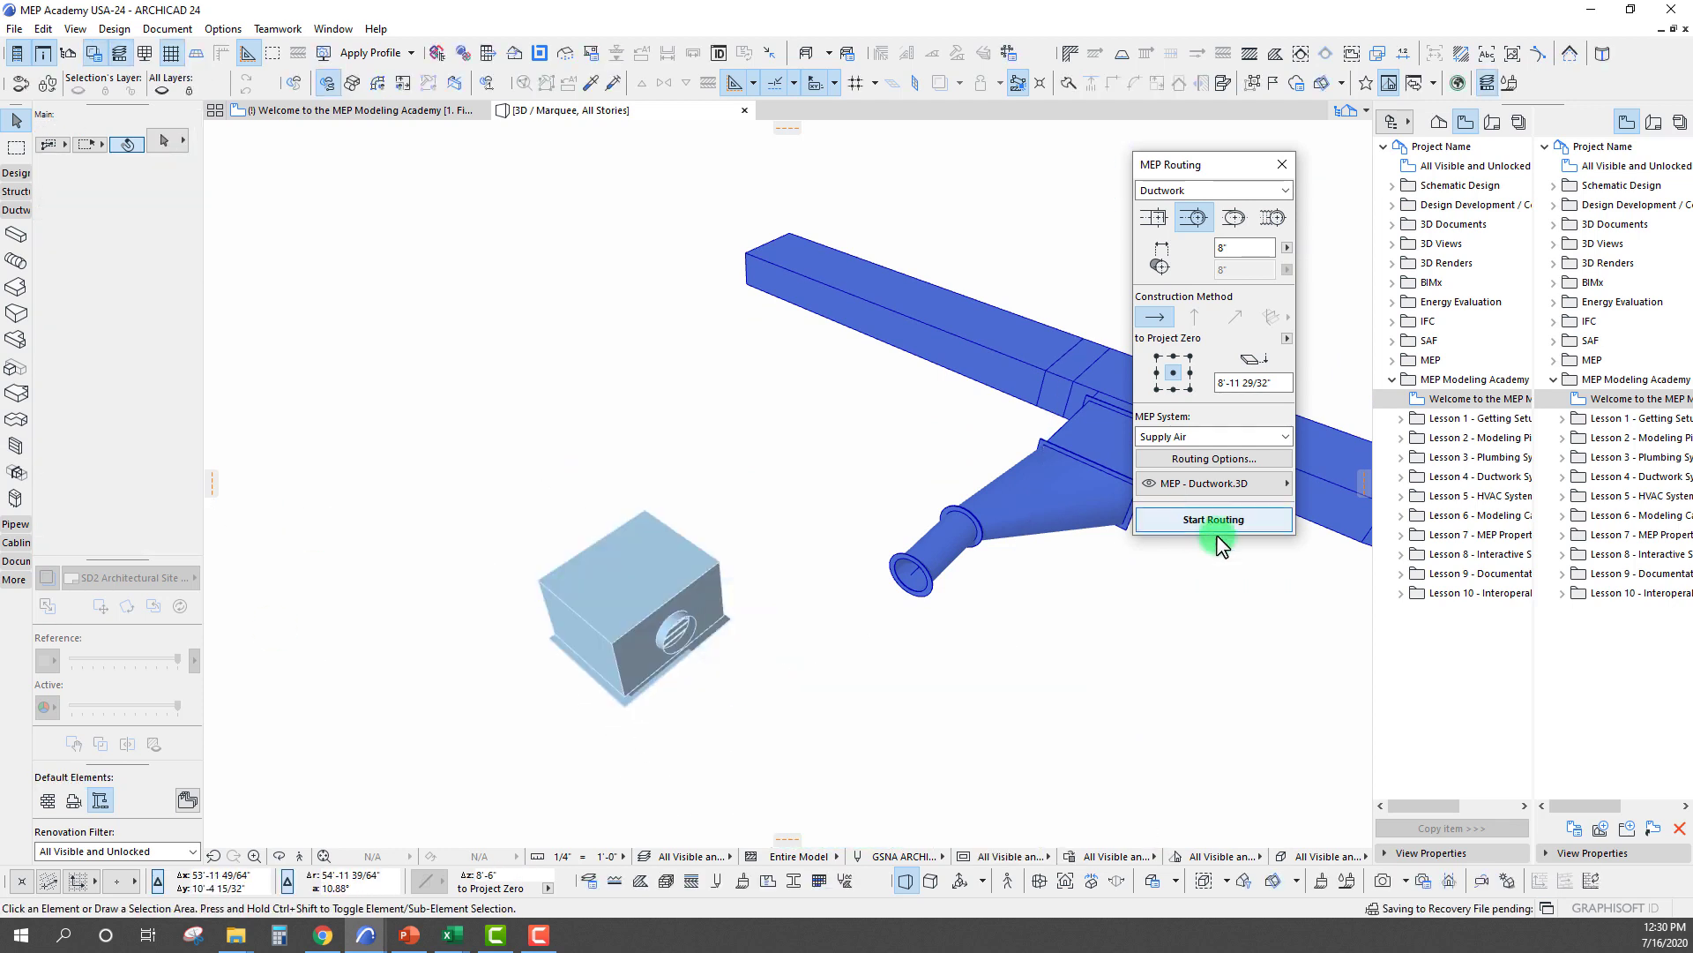
Route a curving flexible duct from the diffuser to the branch's round end
click(1227, 521)
click(680, 630)
click(913, 571)
click(913, 572)
mouse_move(877, 575)
shift+middle_down()
mouse_move(755, 537)
mouse_move(636, 574)
mouse_move(661, 529)
mouse_move(1010, 559)
shift+middle_up()
scroll(658, 517, up, 3)
scroll(657, 518, down, 3)
Switch to the First Floor plan and delete the routed ducts and leftover piece
shift+middle_drag(798, 437, 854, 469)
scroll(548, 659, down, 2)
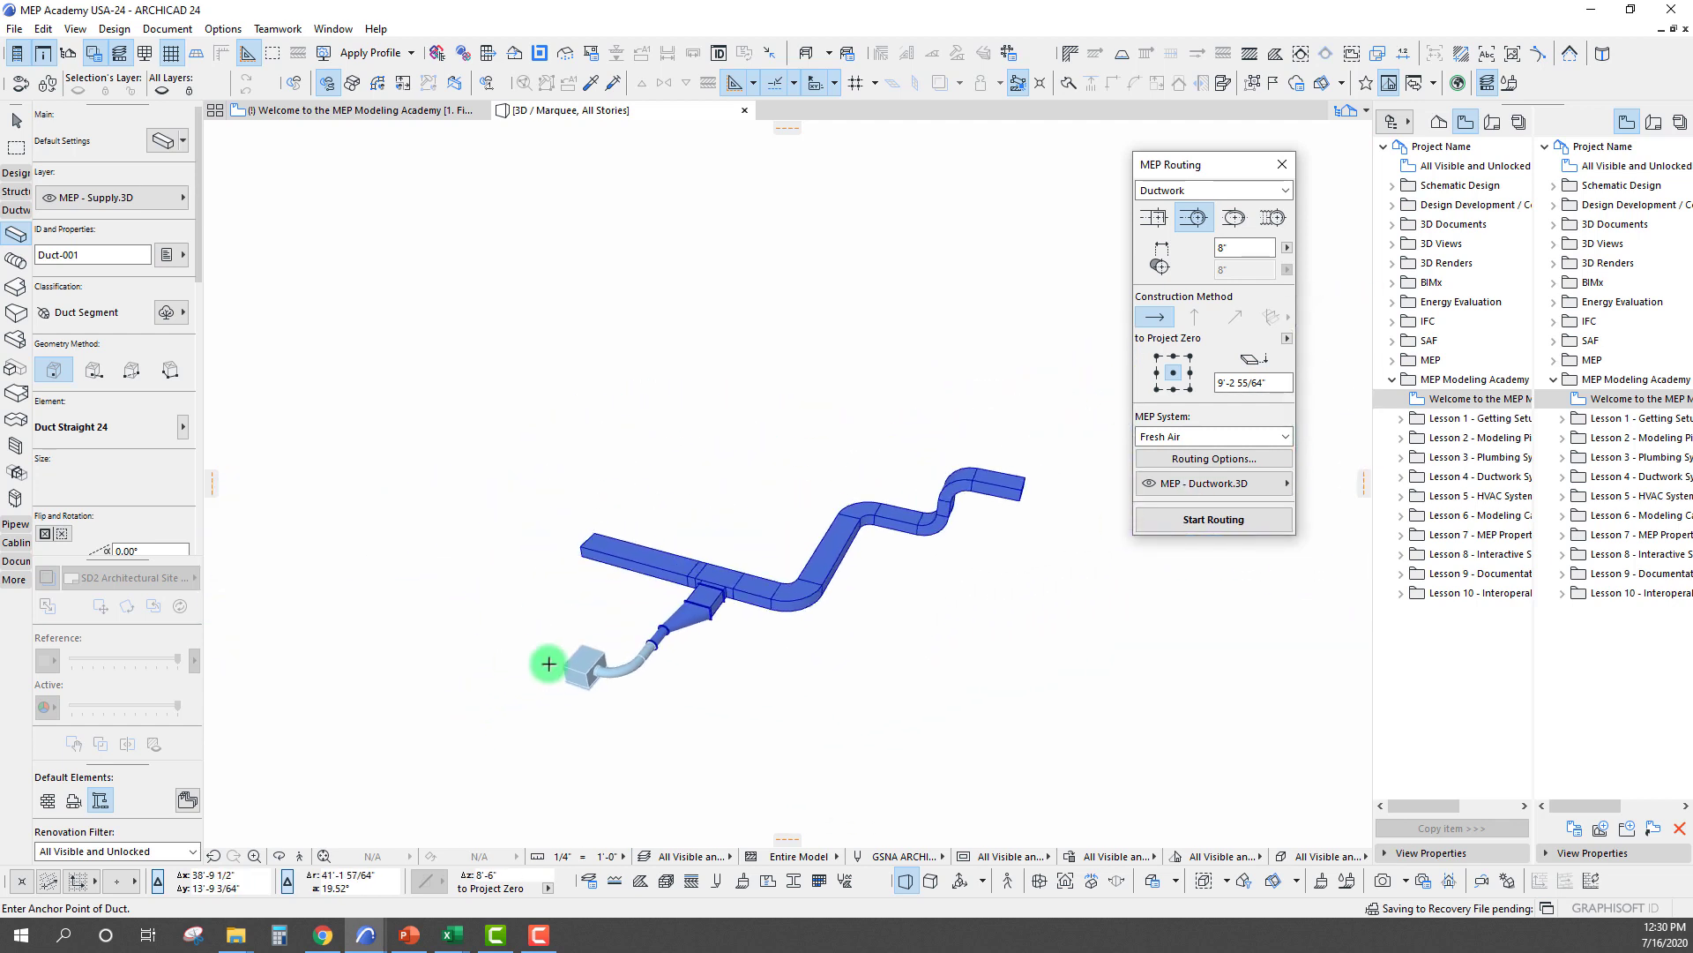
key(F2)
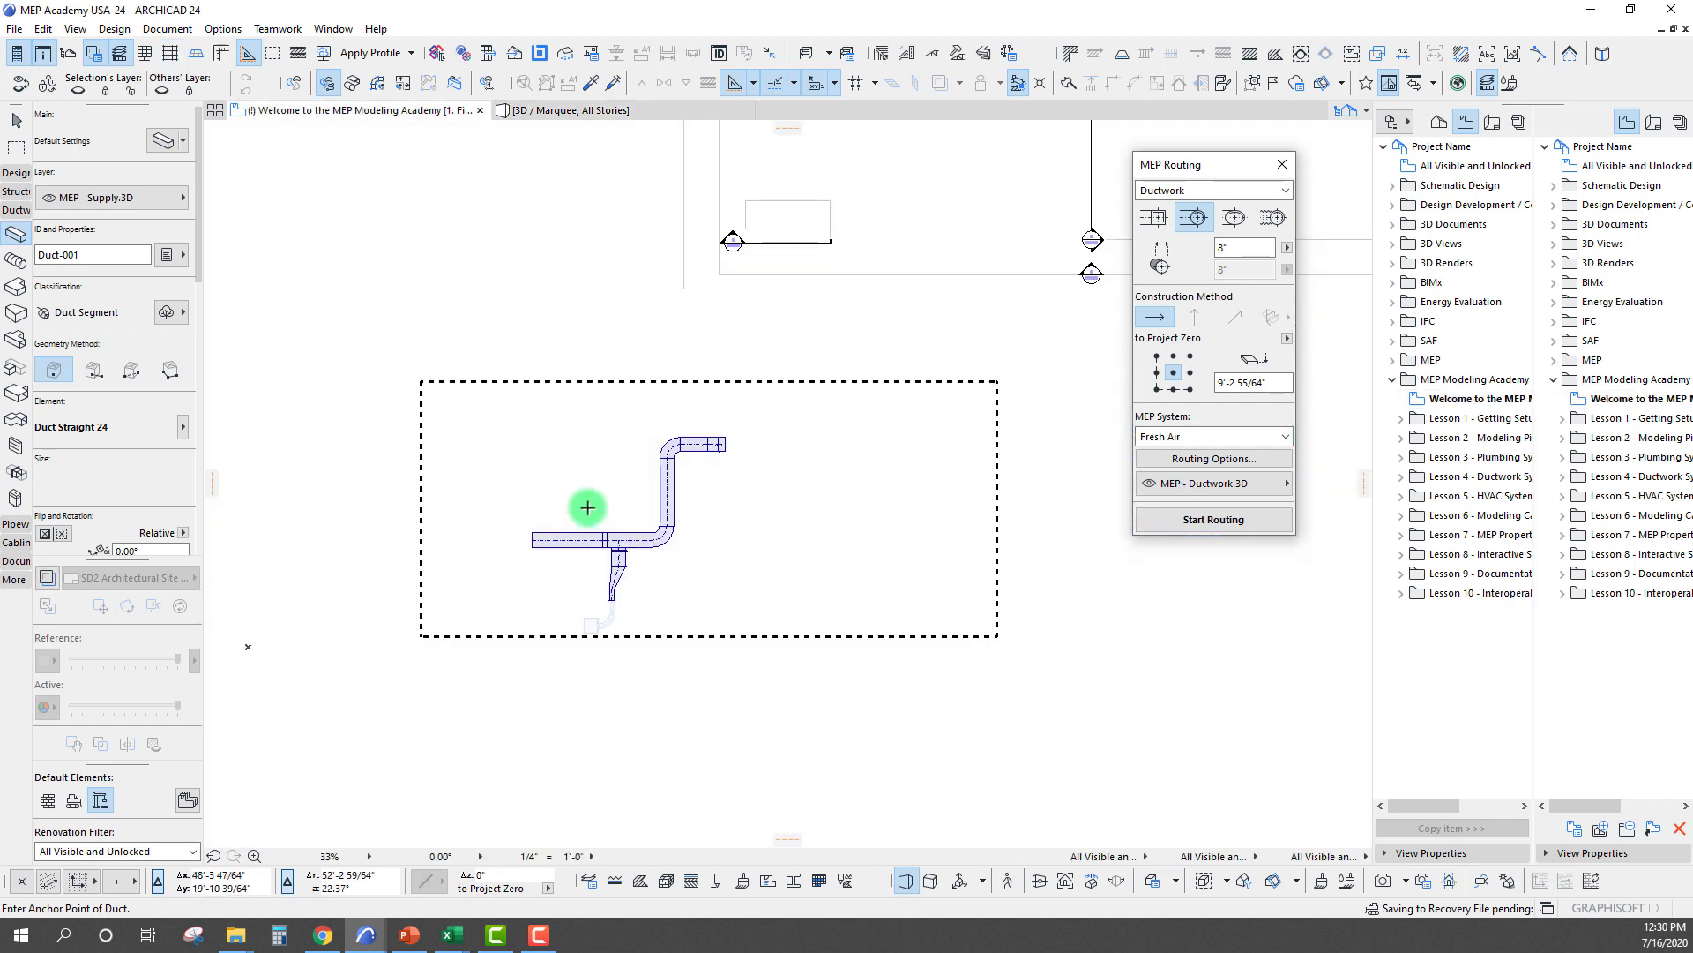
key(Escape)
mouse_move(457, 374)
mouse_down()
mouse_move(783, 657)
mouse_move(828, 679)
mouse_up()
key(Delete)
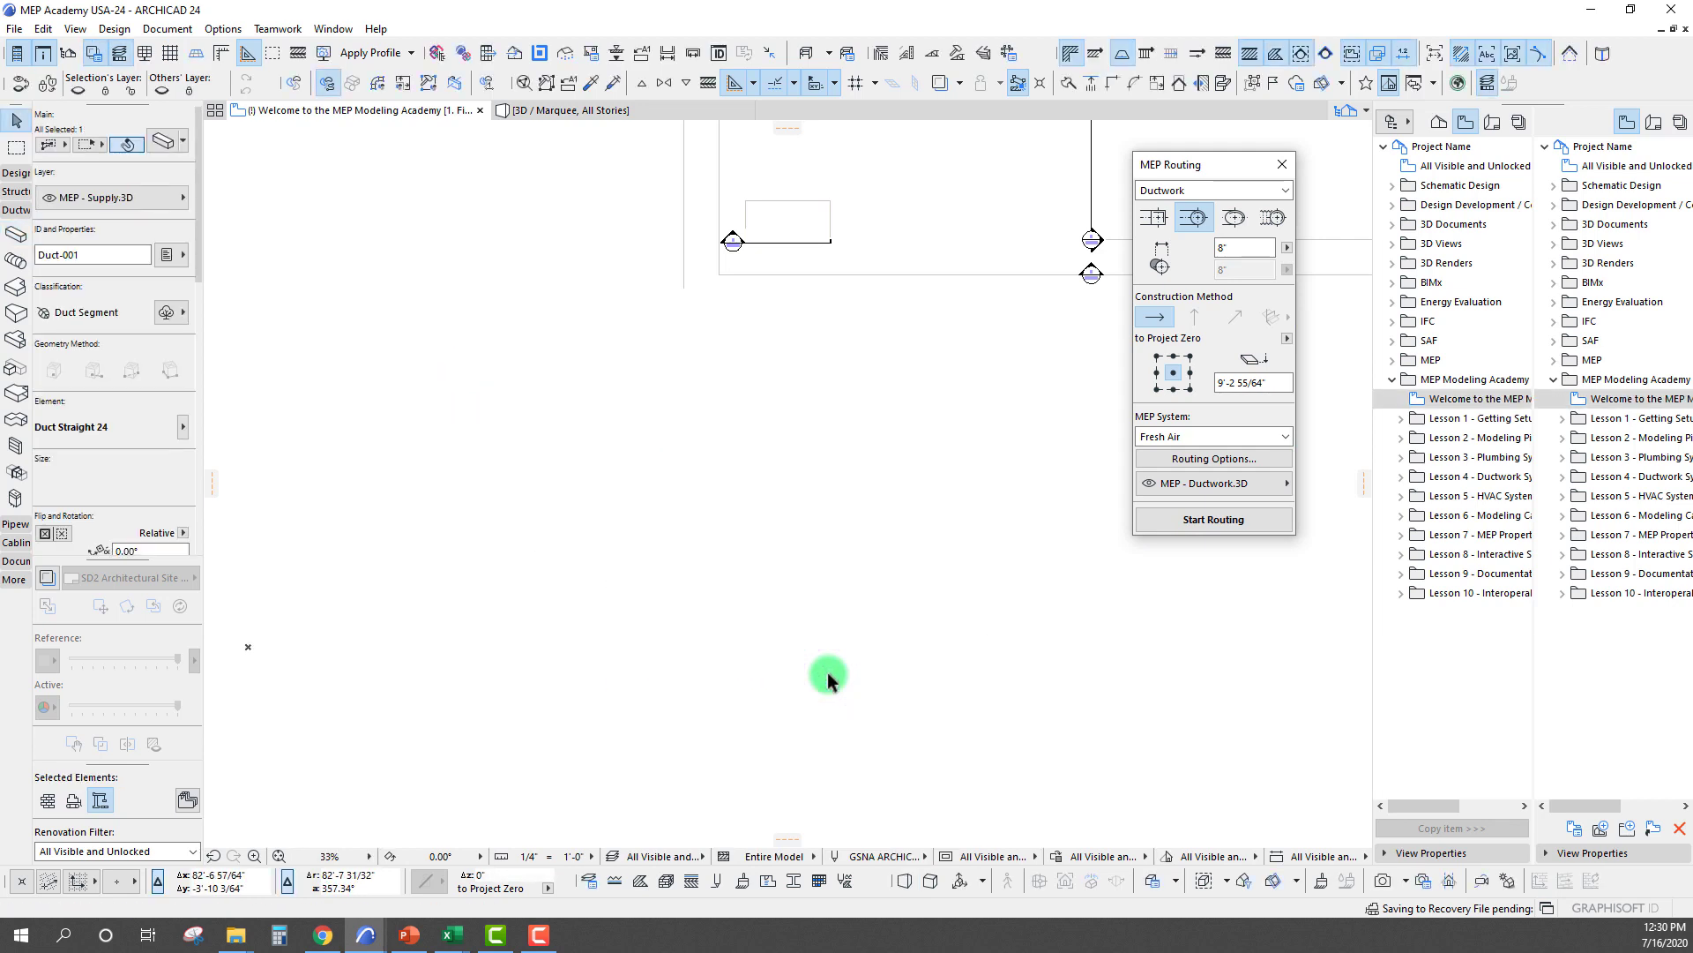
drag(621, 394, 798, 479)
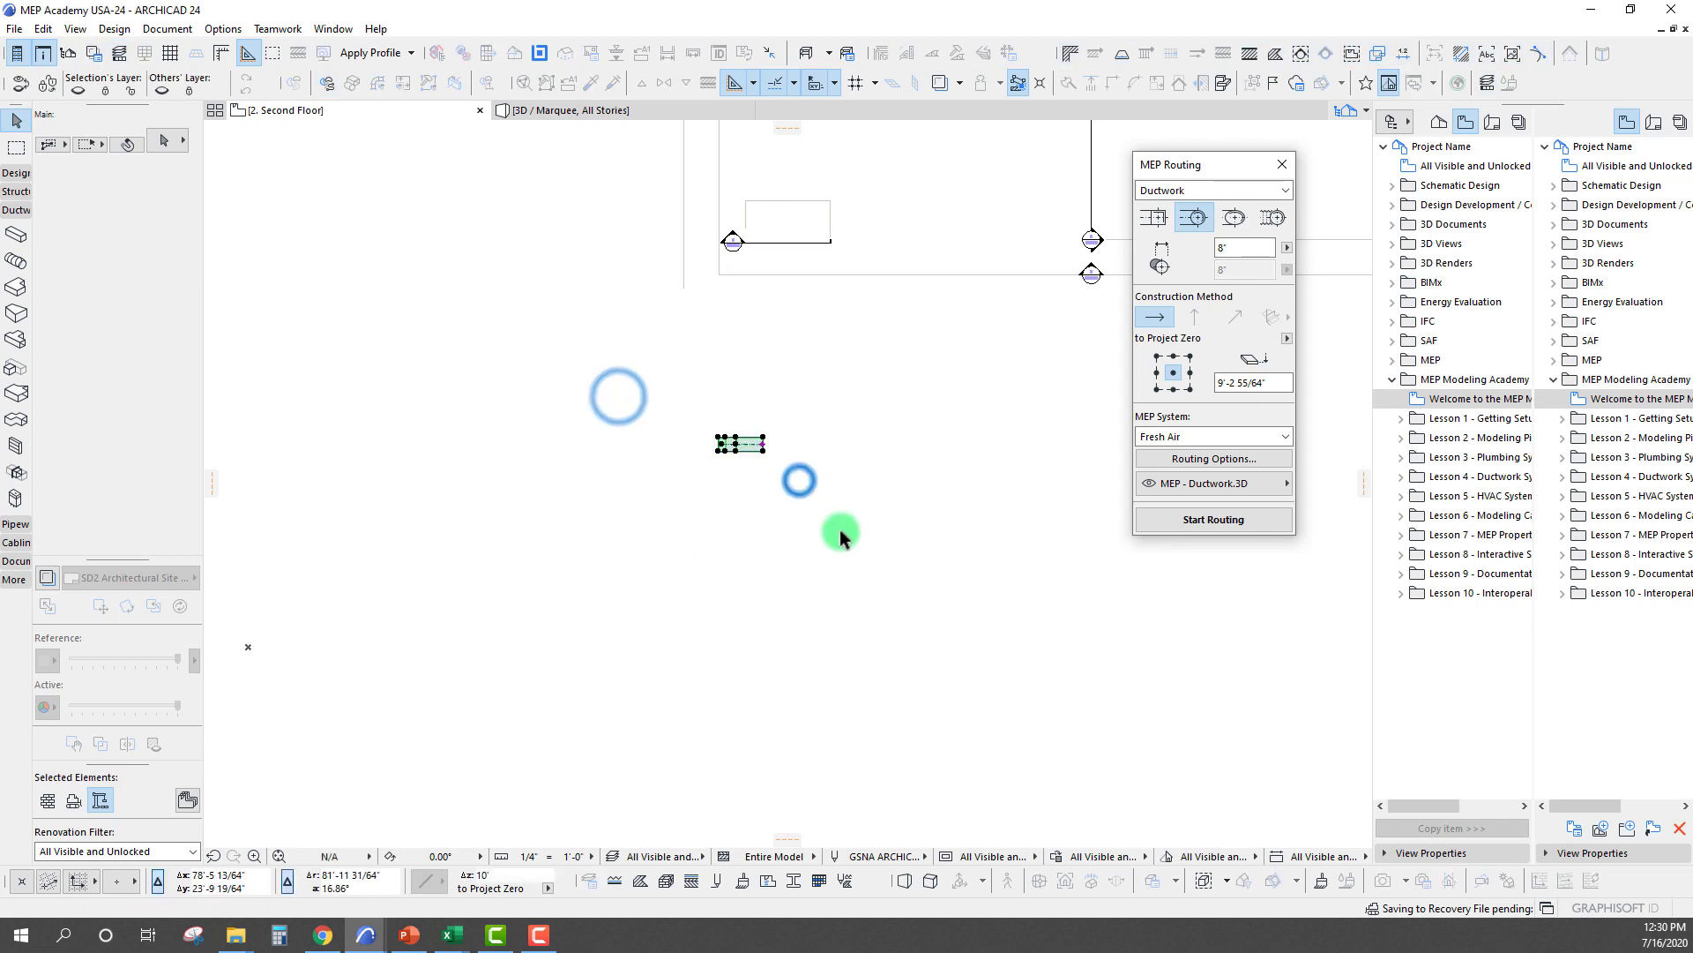
key(Delete)
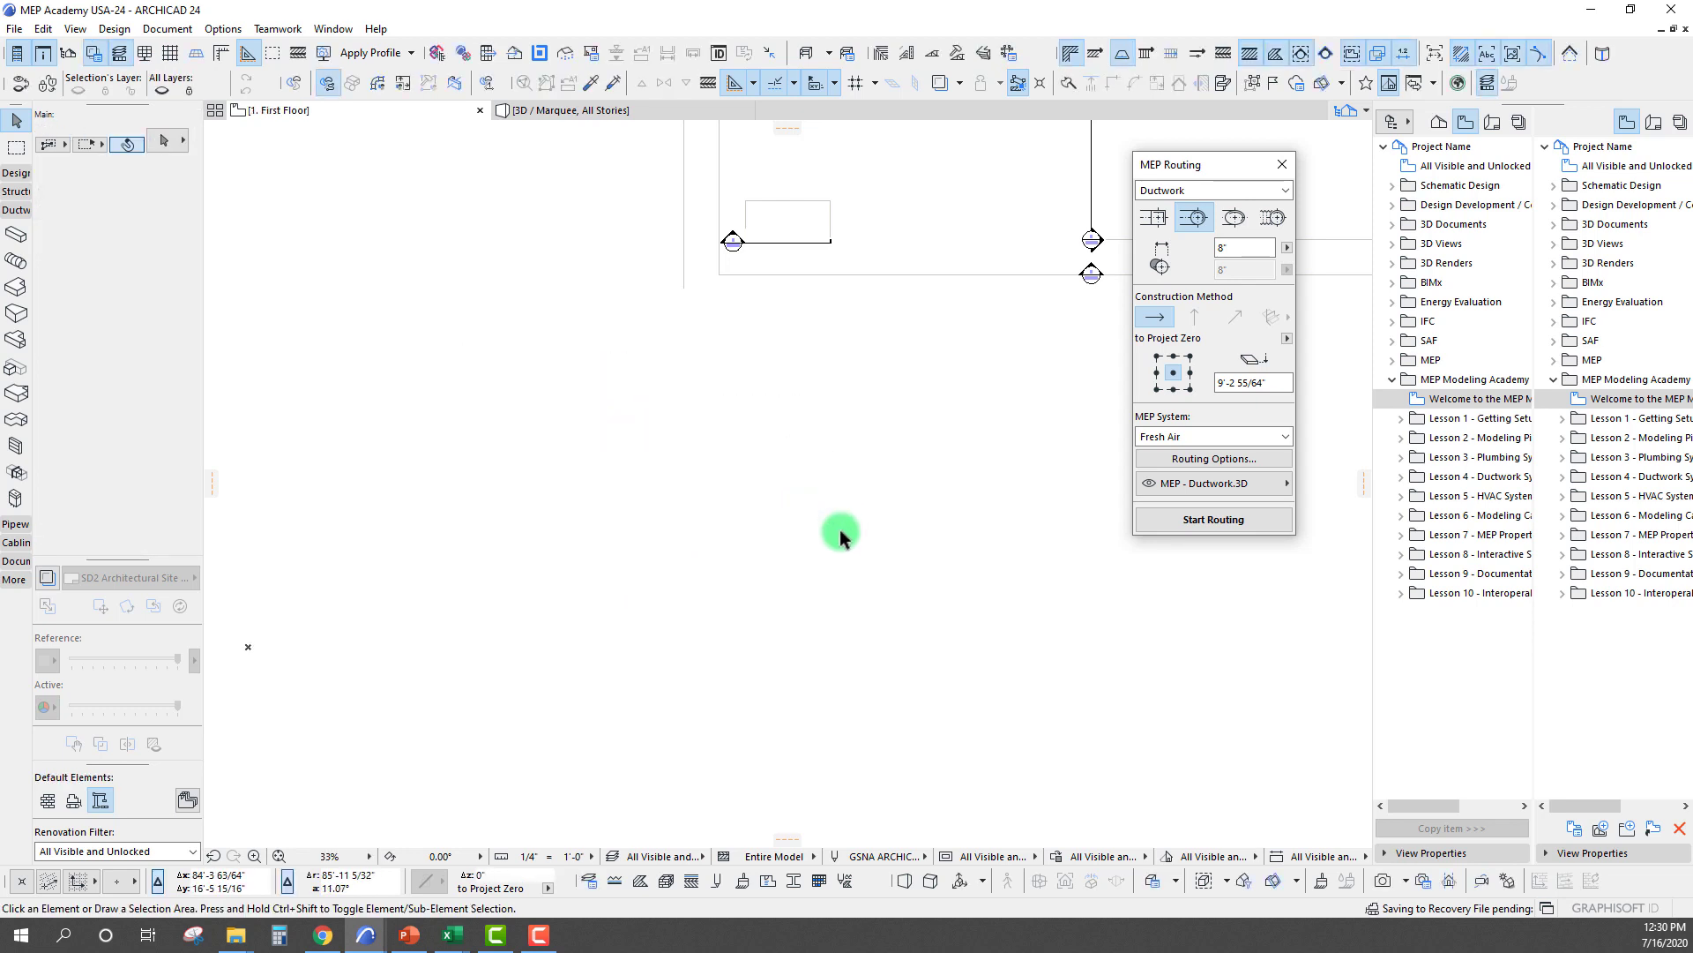
middle_drag(840, 529, 844, 551)
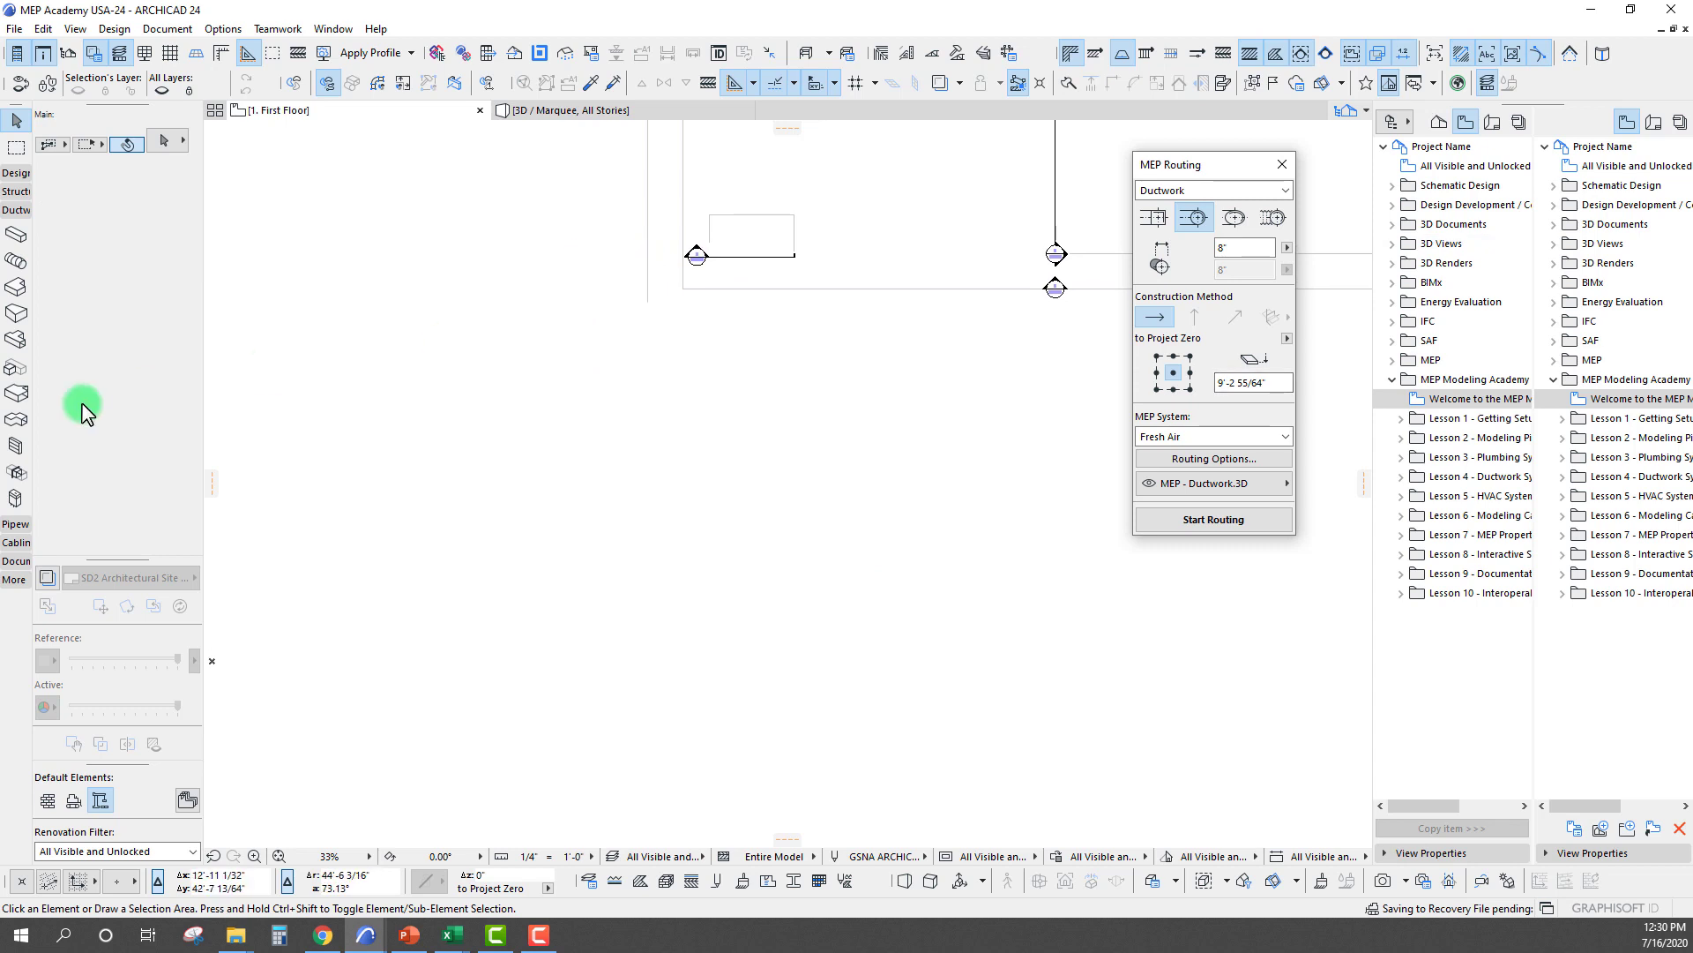
Switch routing to Pipework on the MEP - Plumbing.3D layer
click(1184, 190)
click(1171, 216)
text(2')
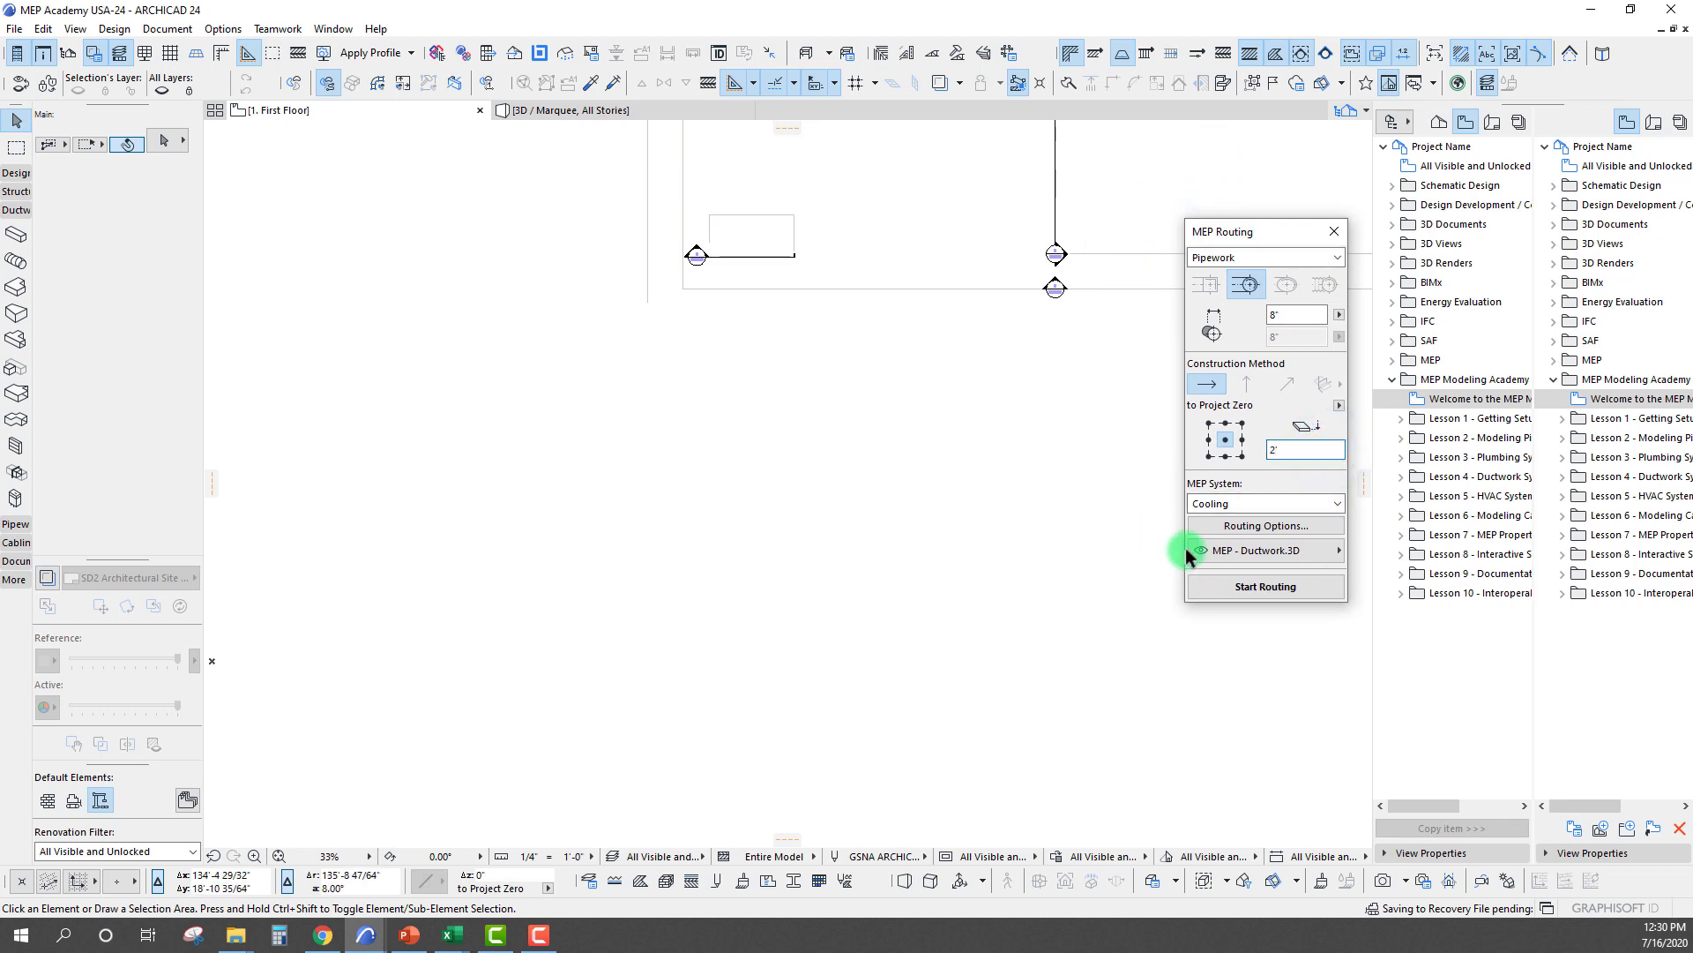
click(1282, 551)
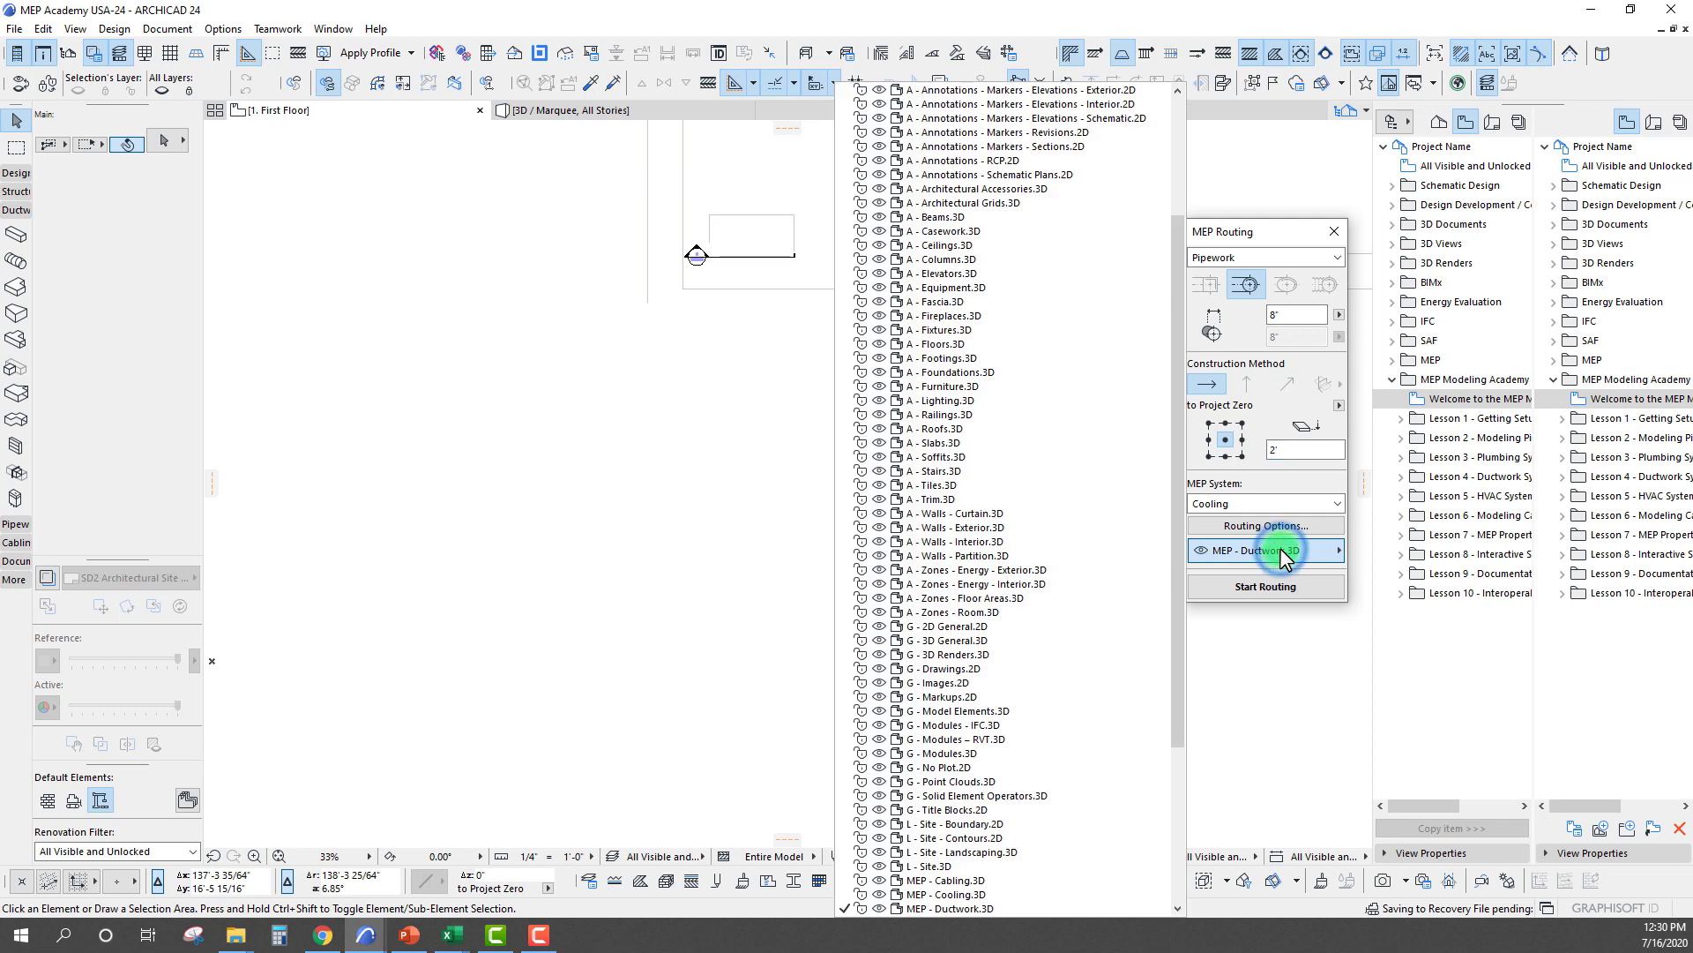
scroll(955, 873, down, 3)
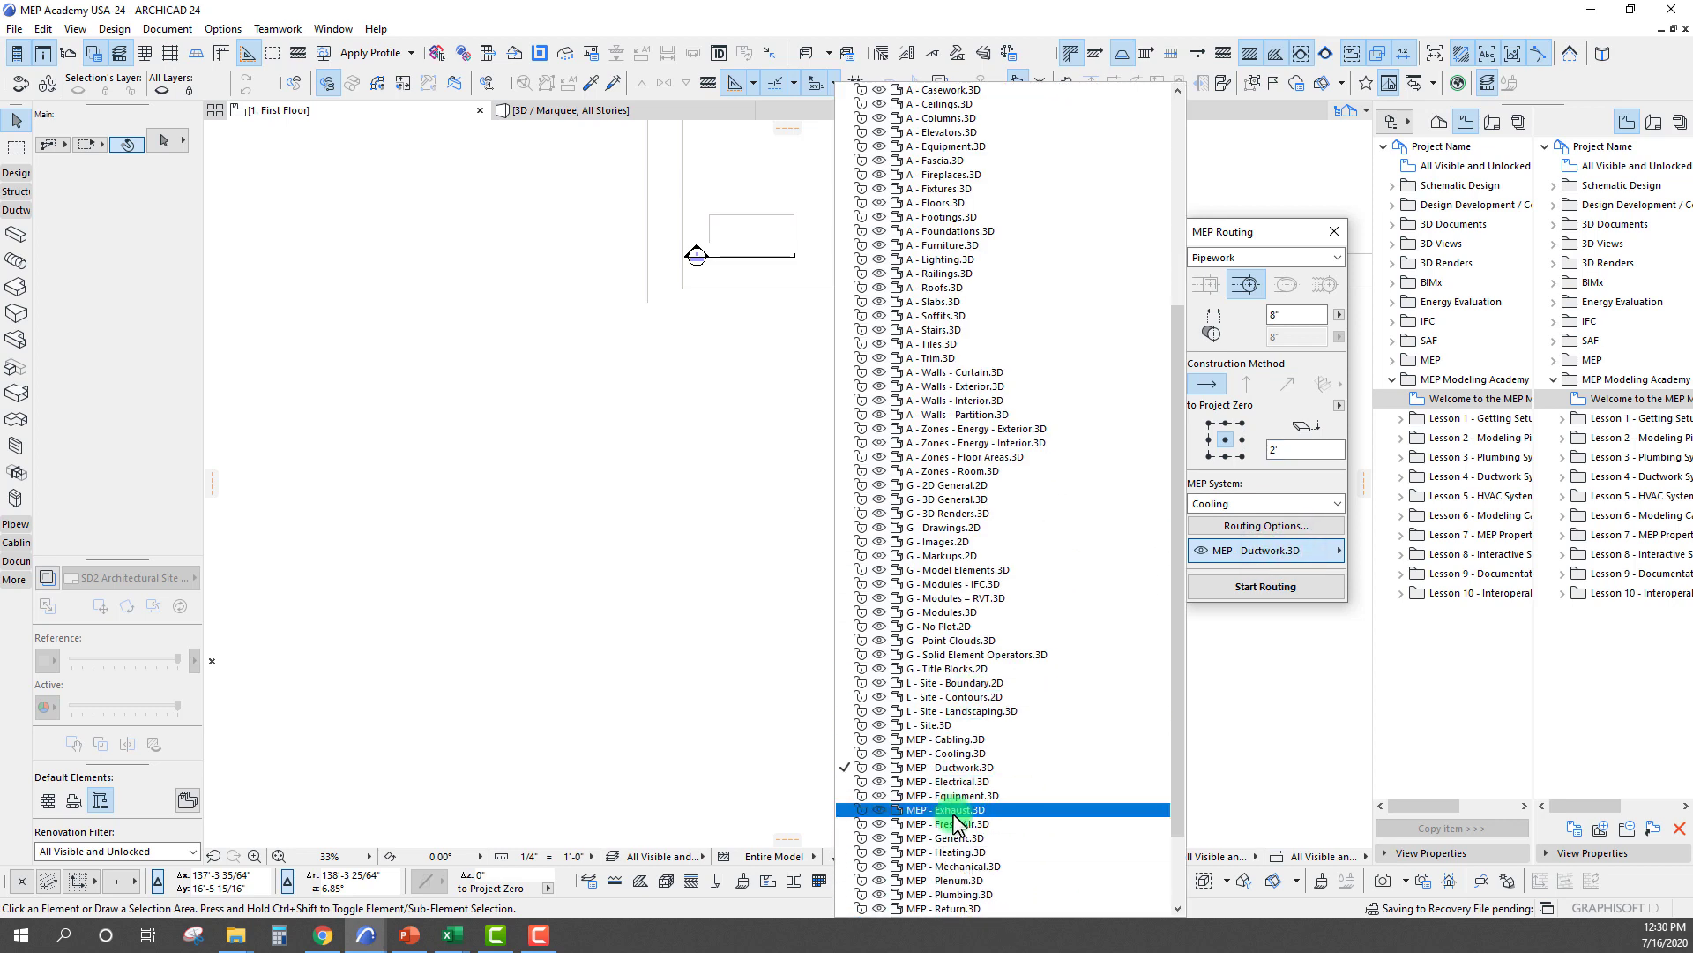
click(958, 893)
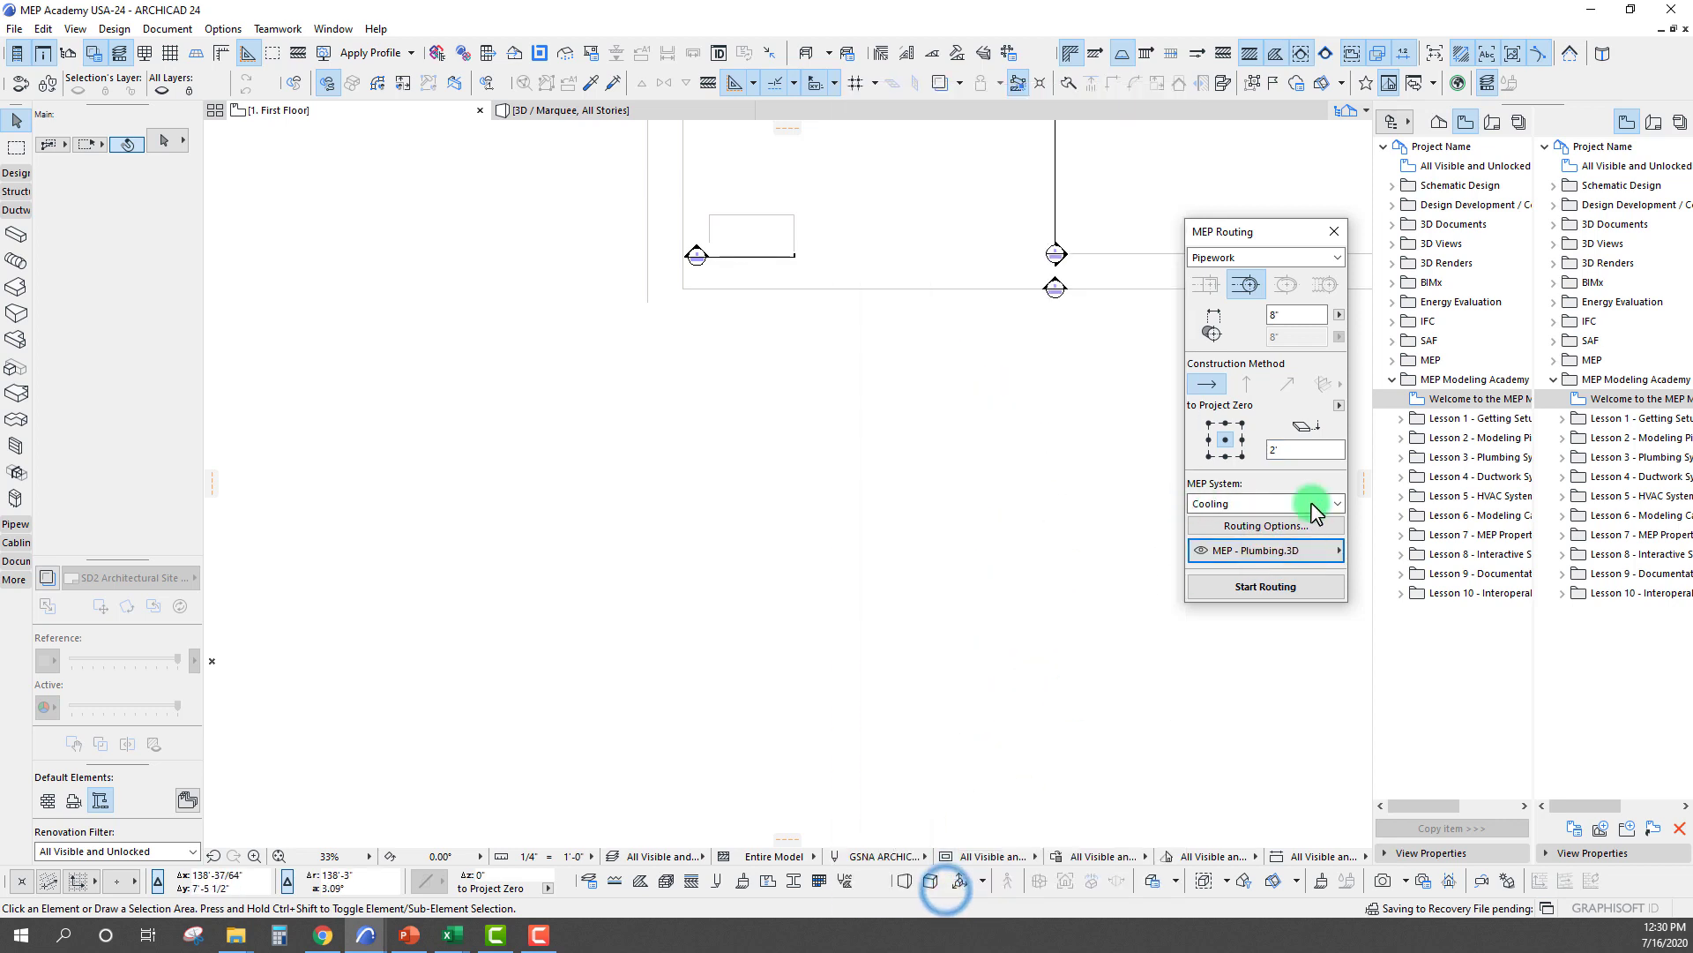
Set the pipe size to 4" and adjust the connector diameter
click(1294, 527)
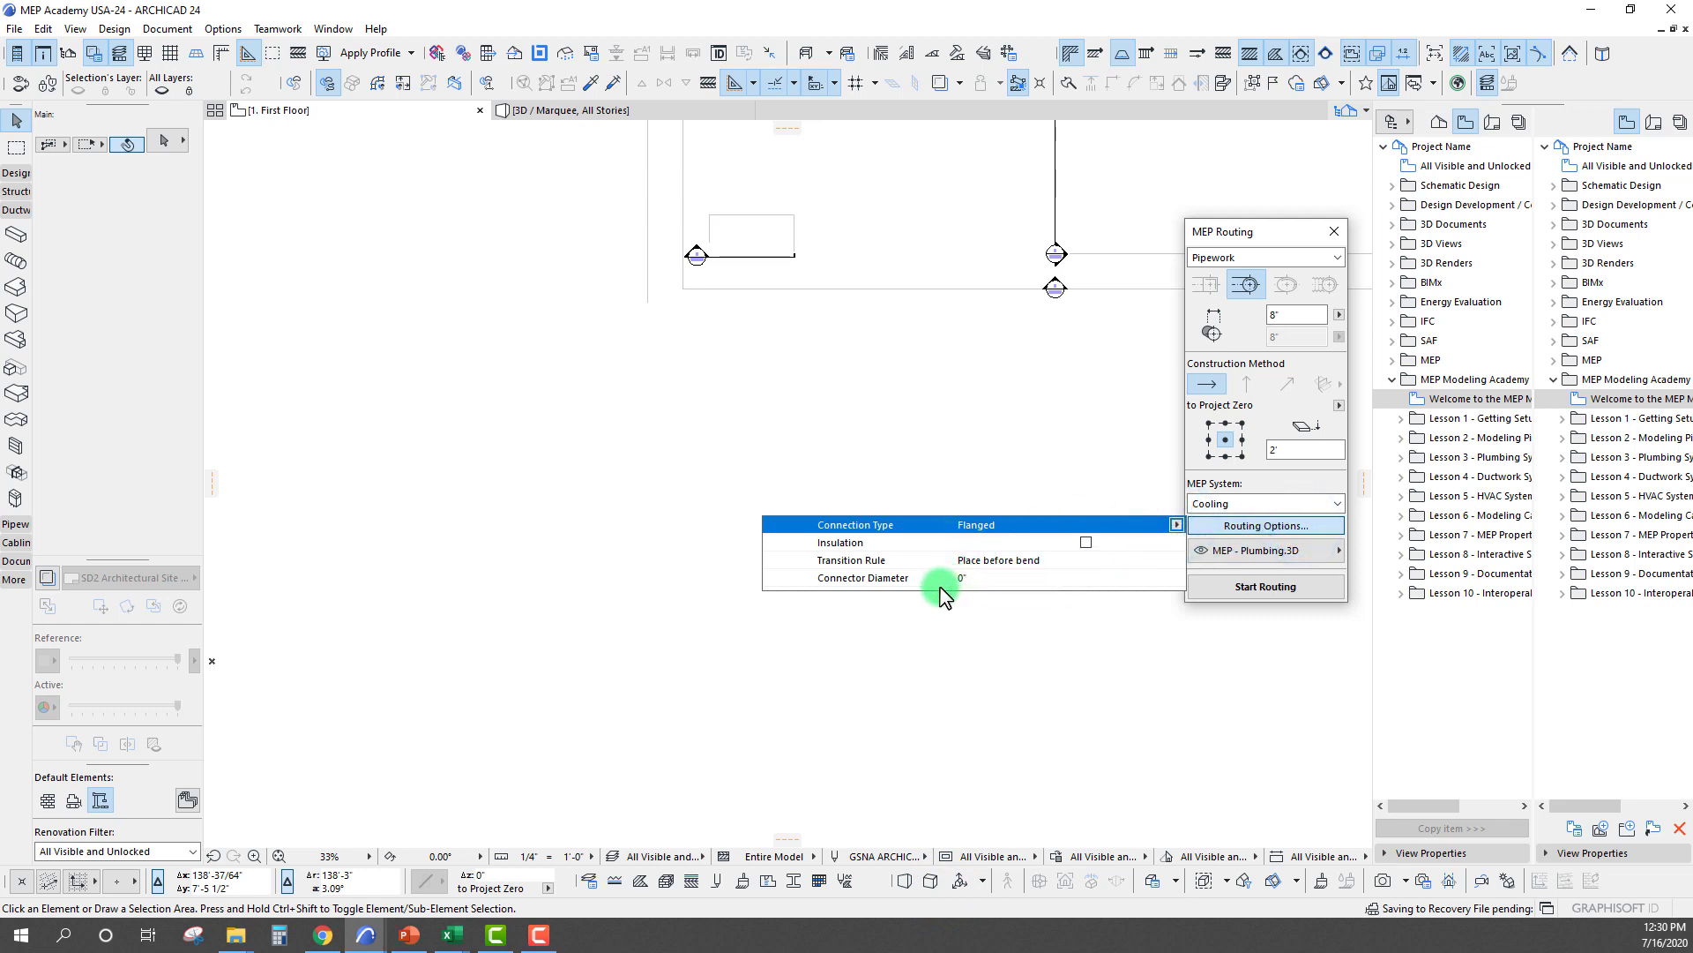
click(974, 578)
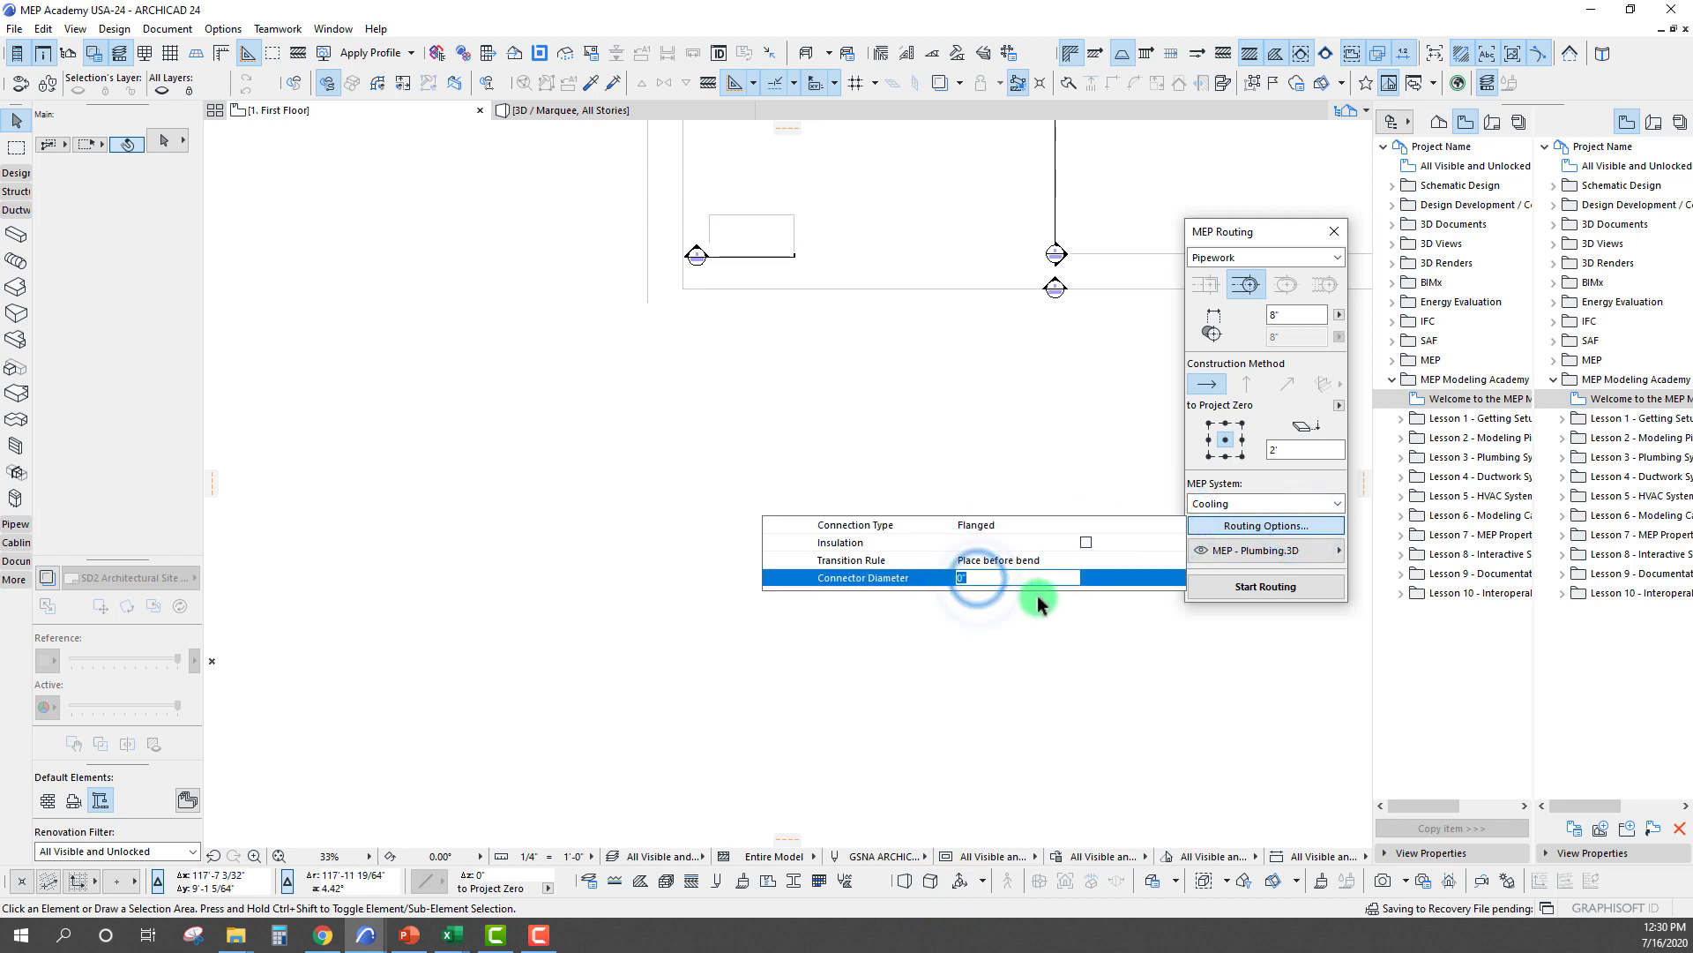
click(1308, 315)
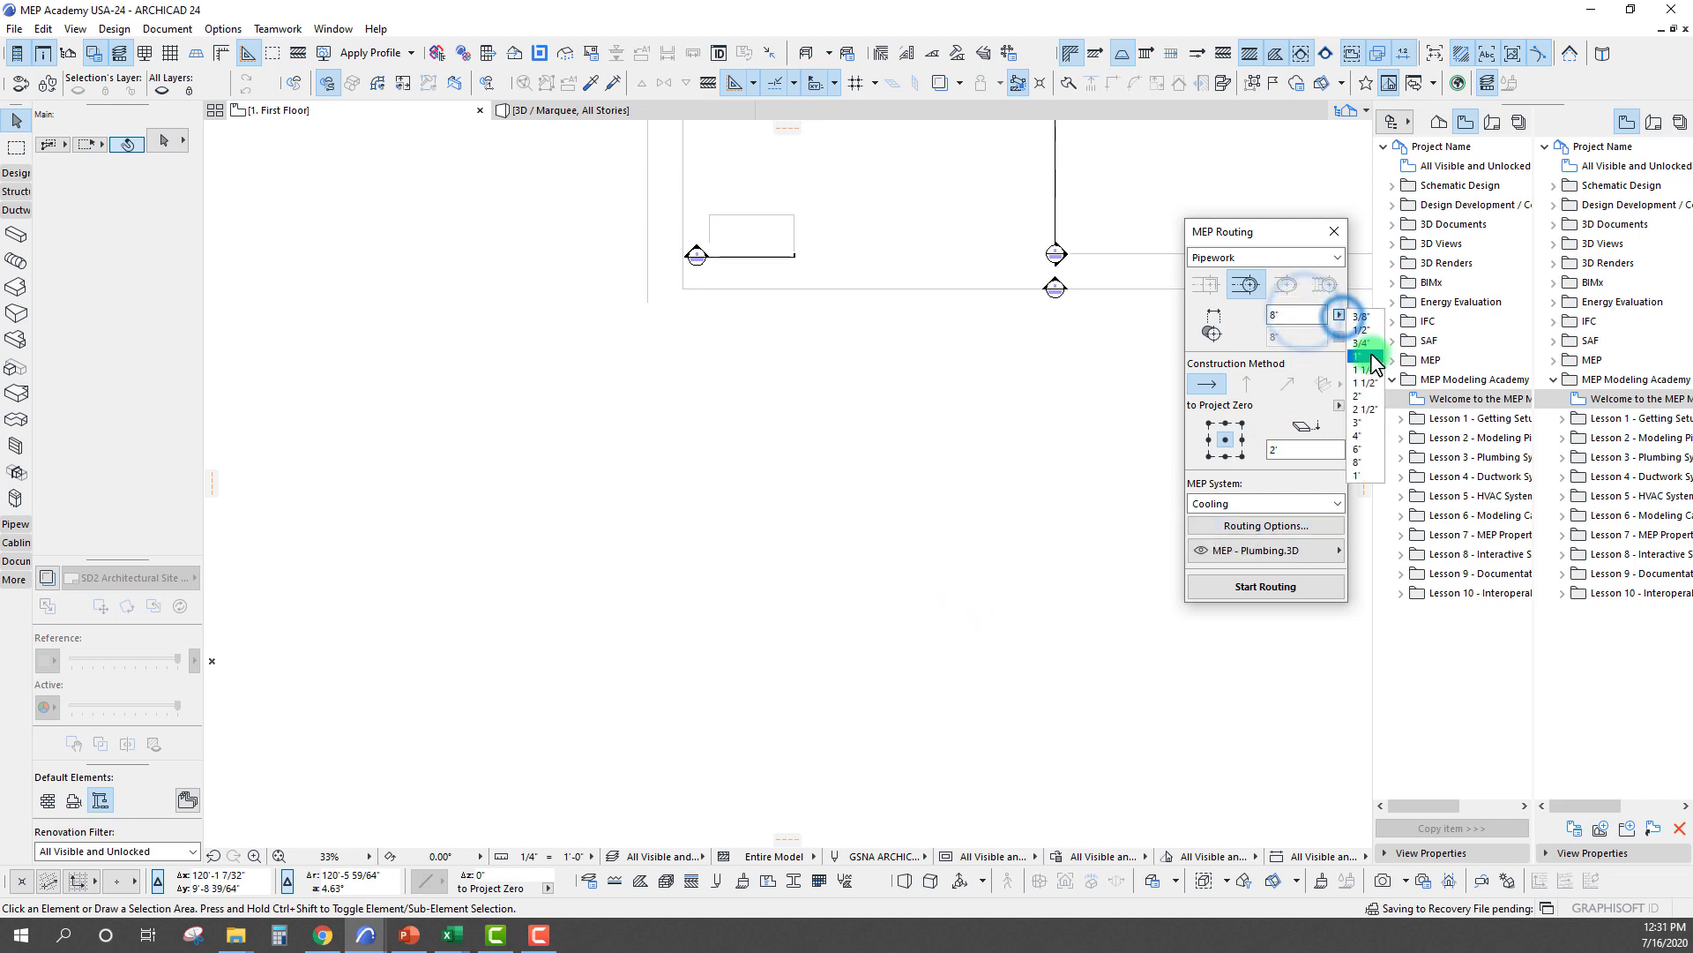
click(1362, 438)
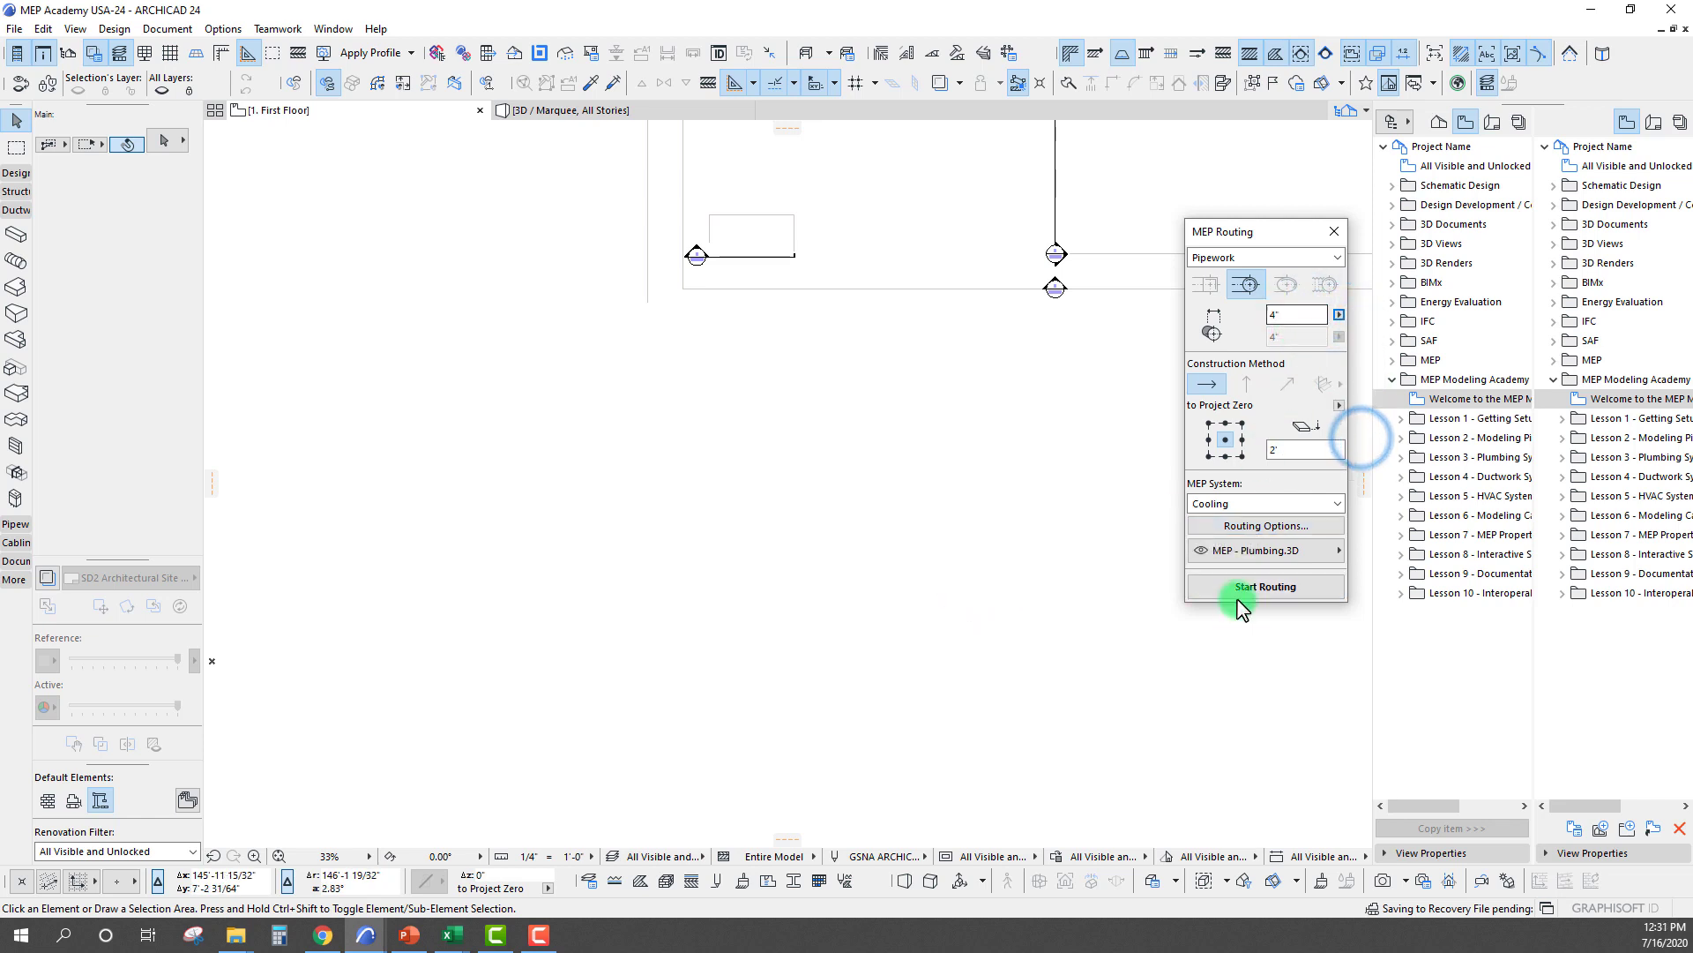
click(1270, 528)
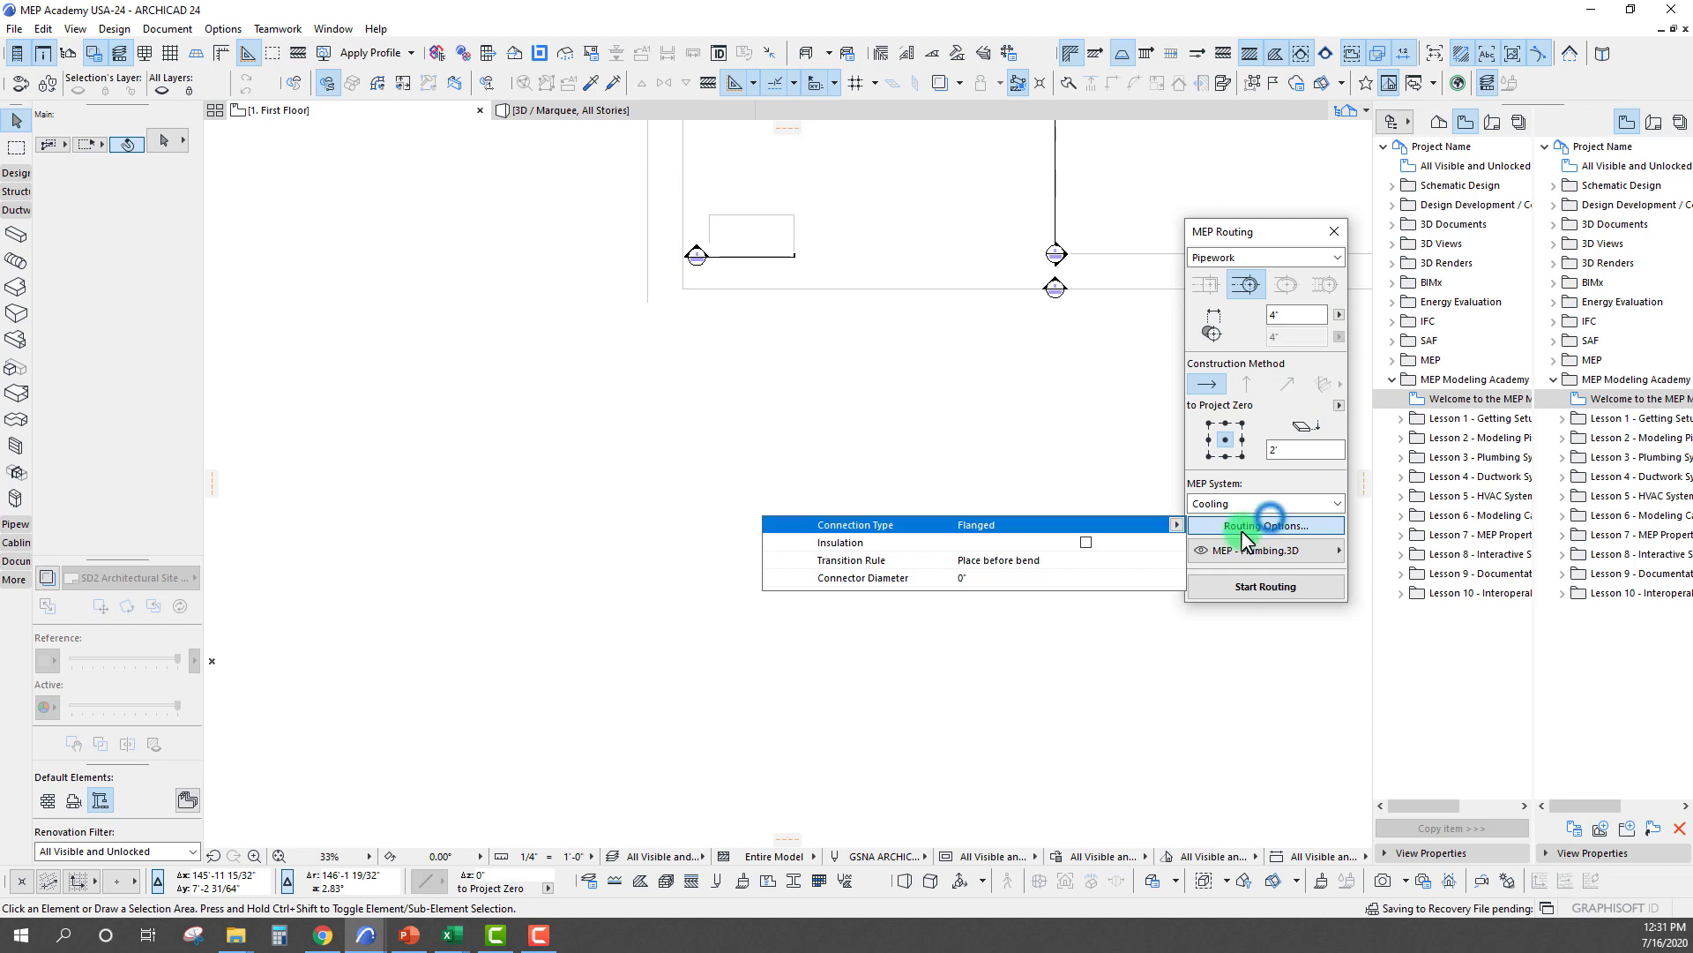
click(986, 578)
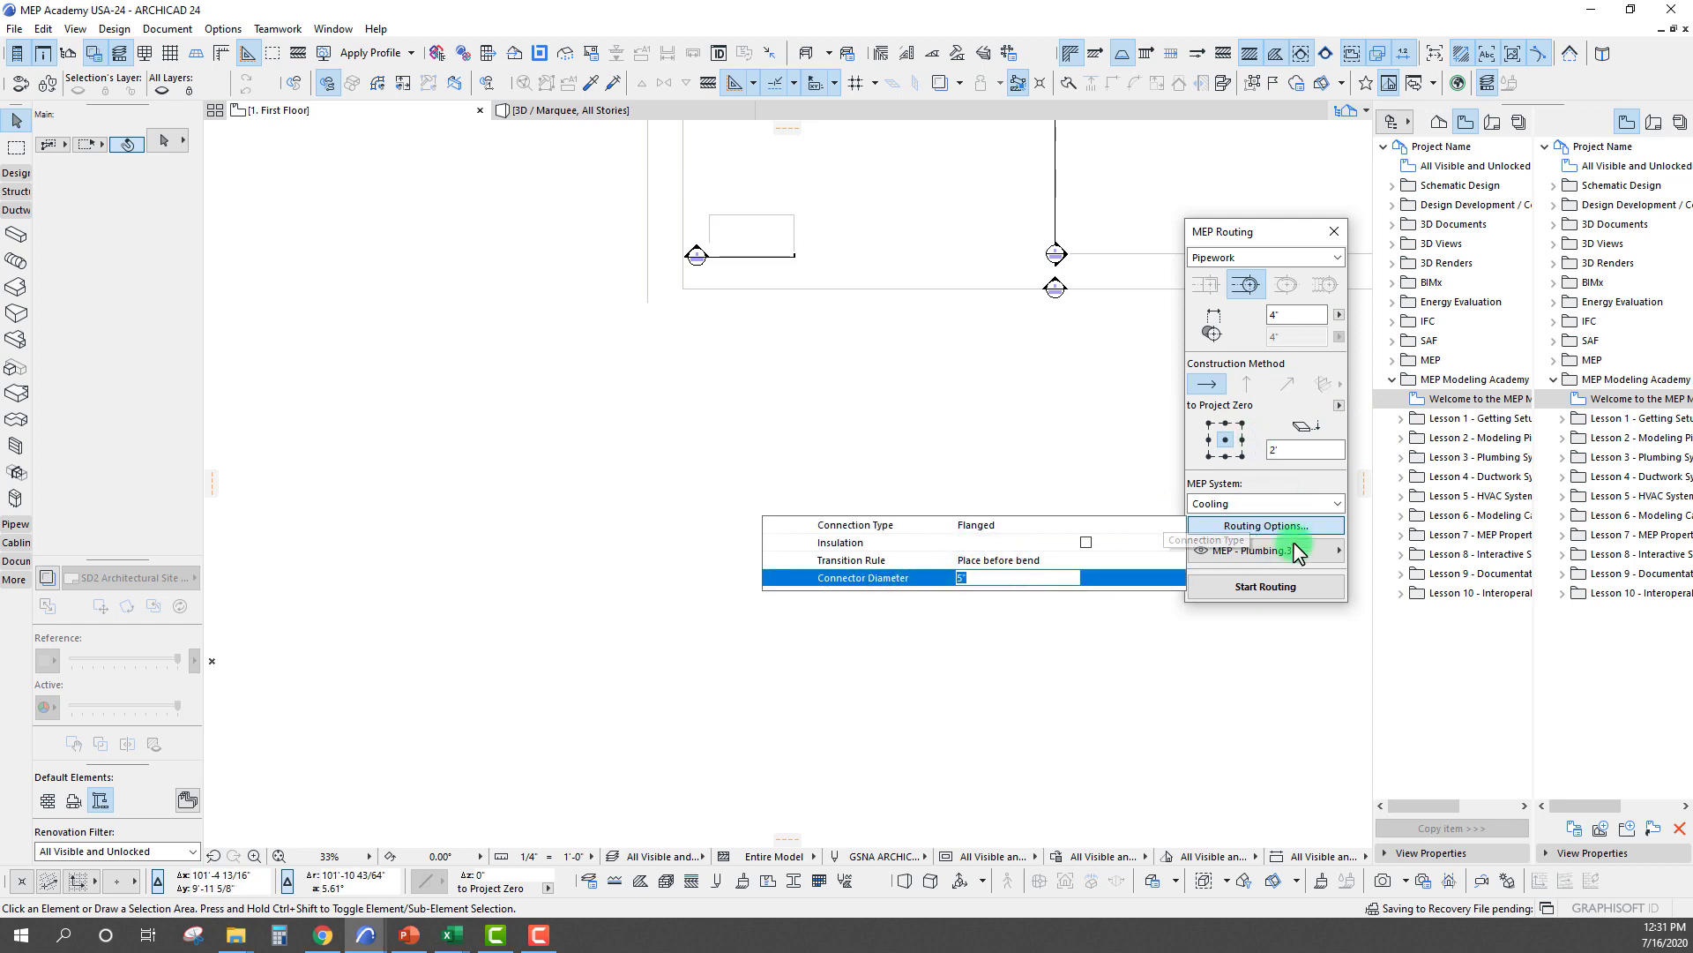
Set the pipe MEP system to Cooling
click(1290, 237)
click(1271, 502)
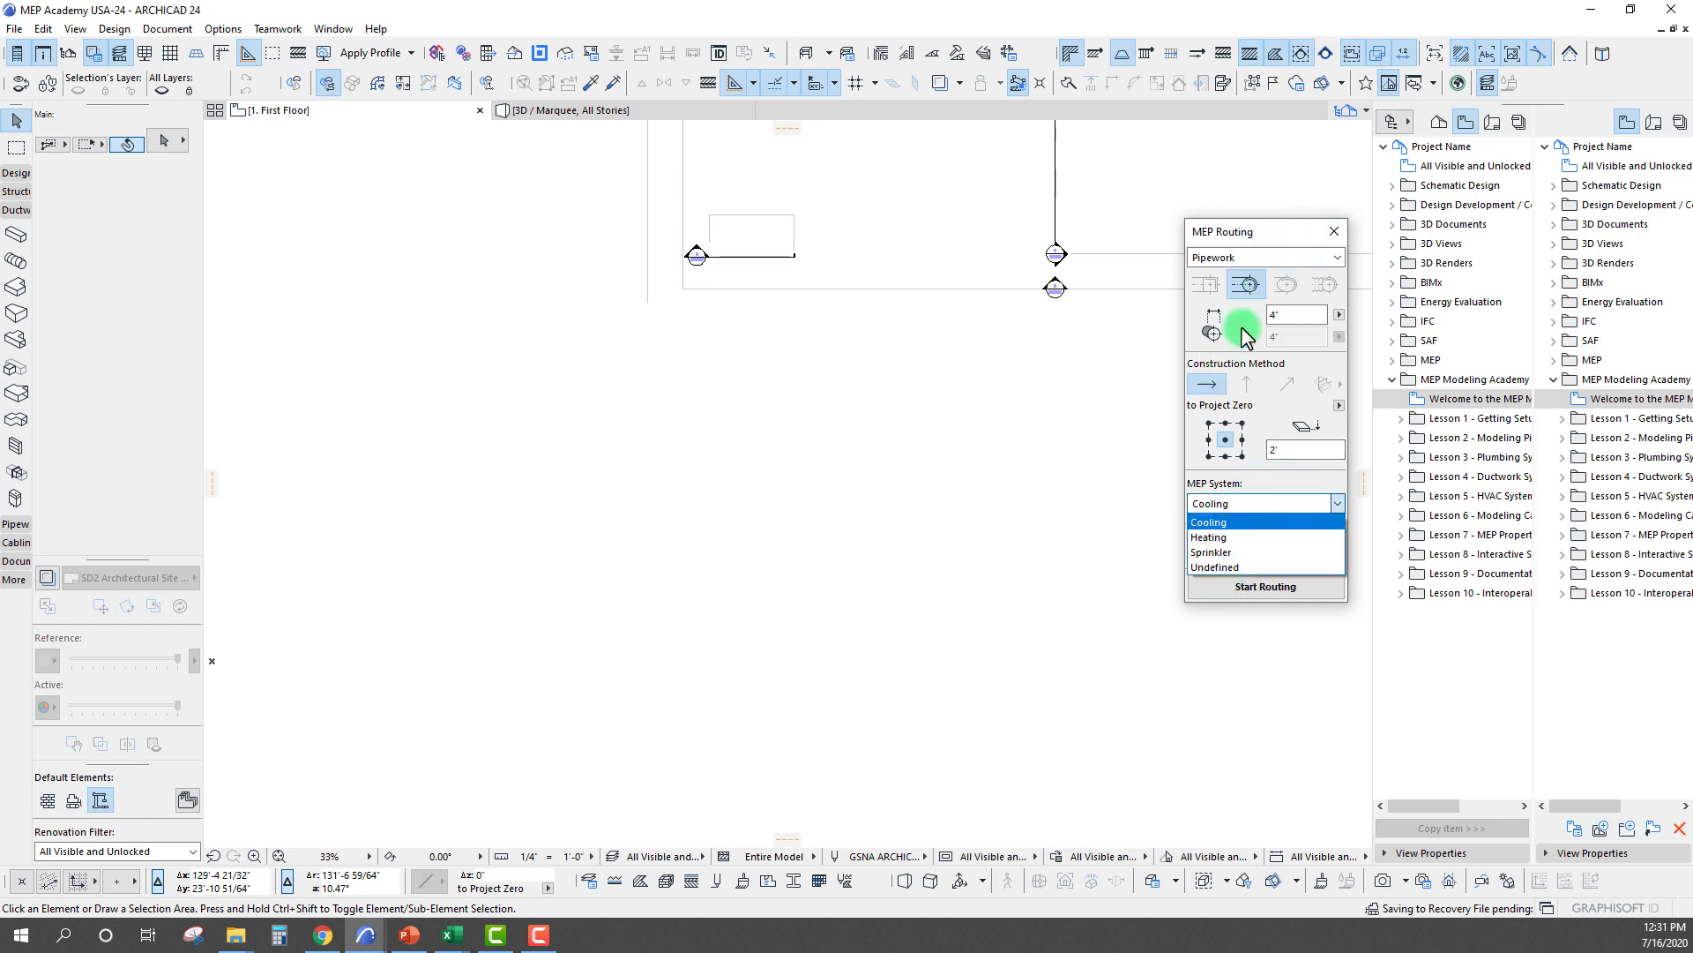
click(1211, 522)
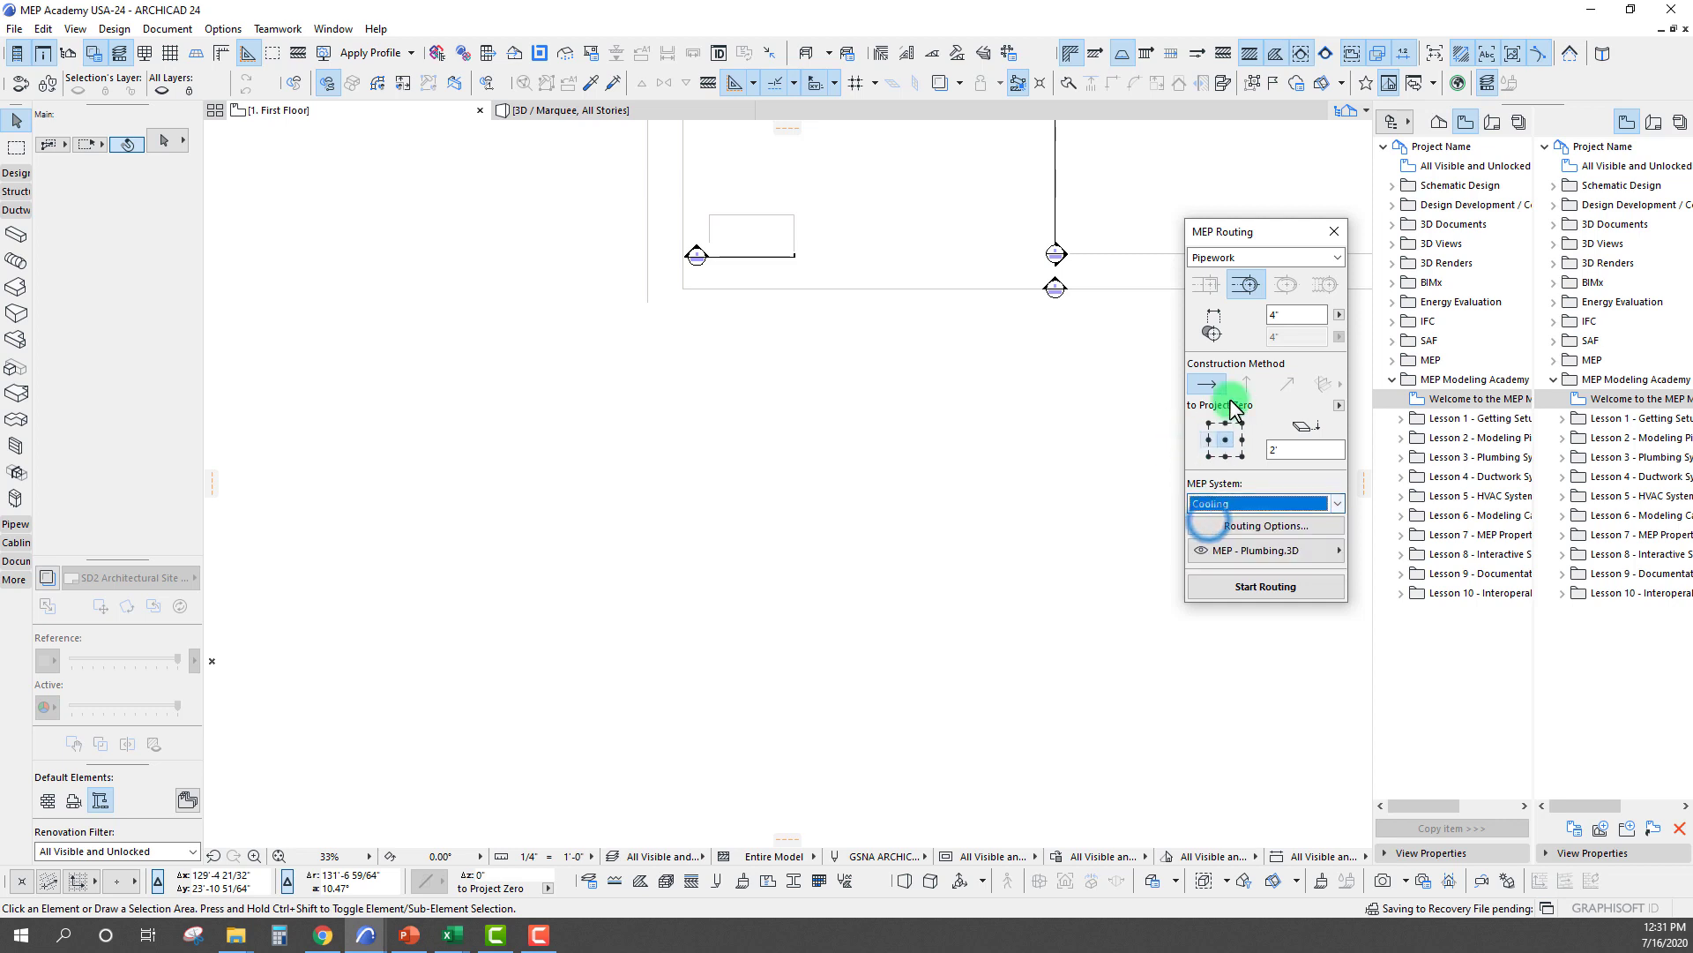
drag(1273, 251, 1299, 239)
Route the first zig-zag stretch of the 4" Cooling pipe in plan
click(1287, 582)
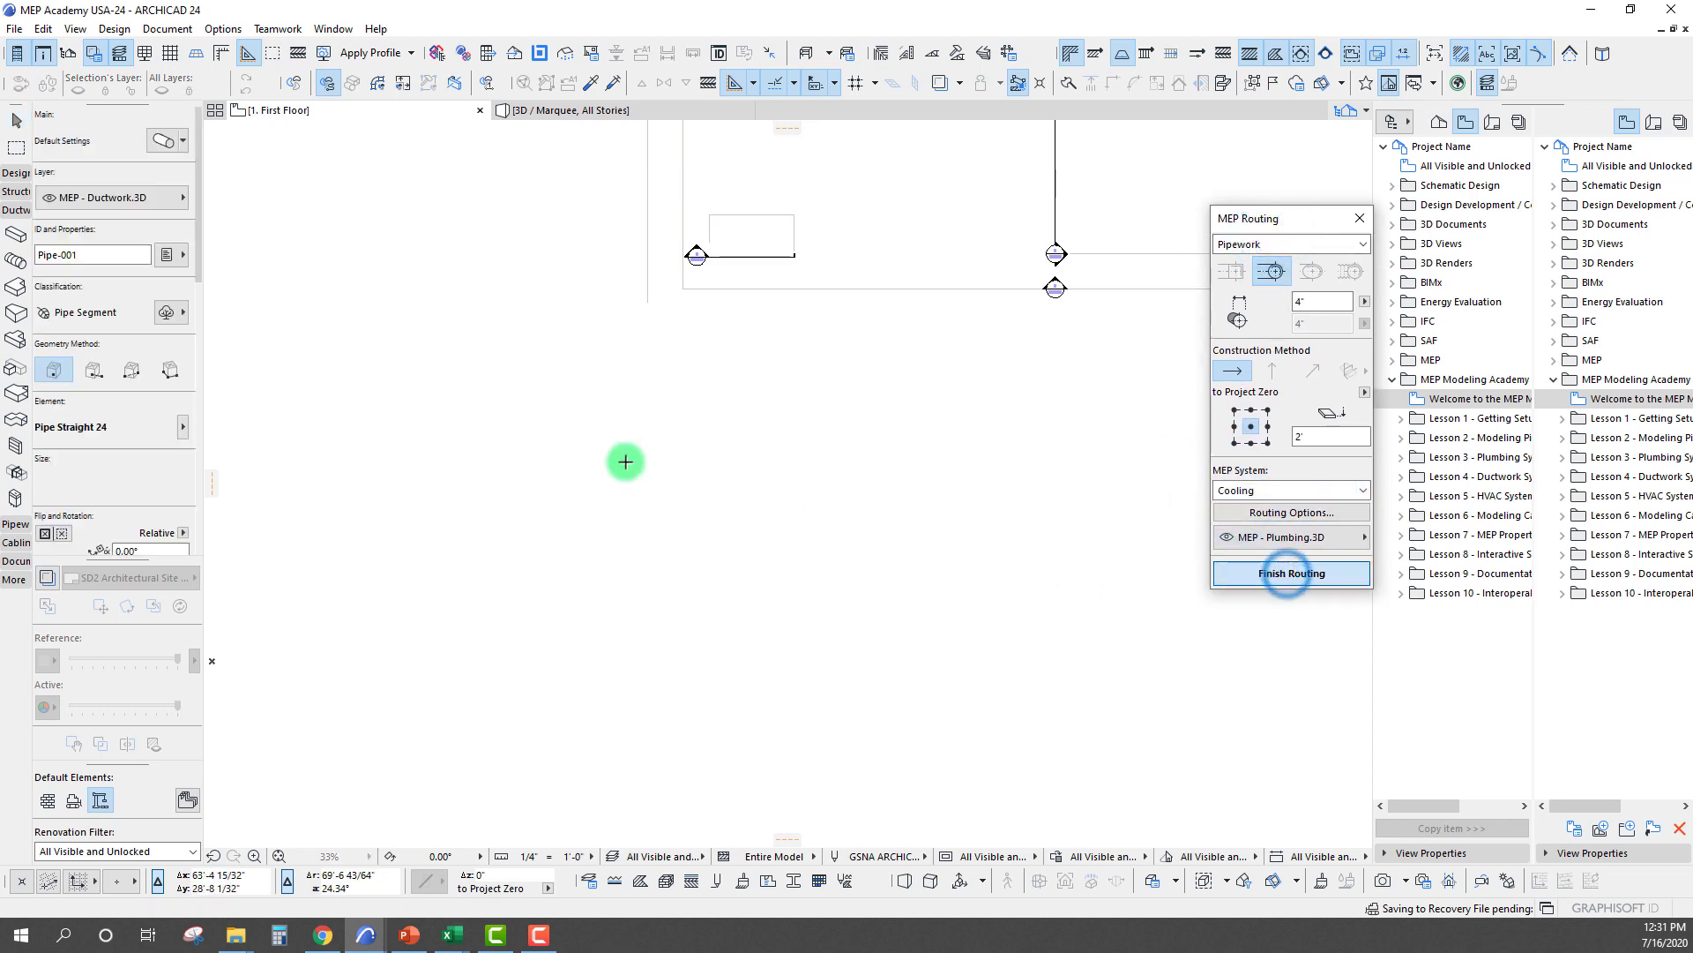
click(521, 535)
scroll(570, 536, up, 3)
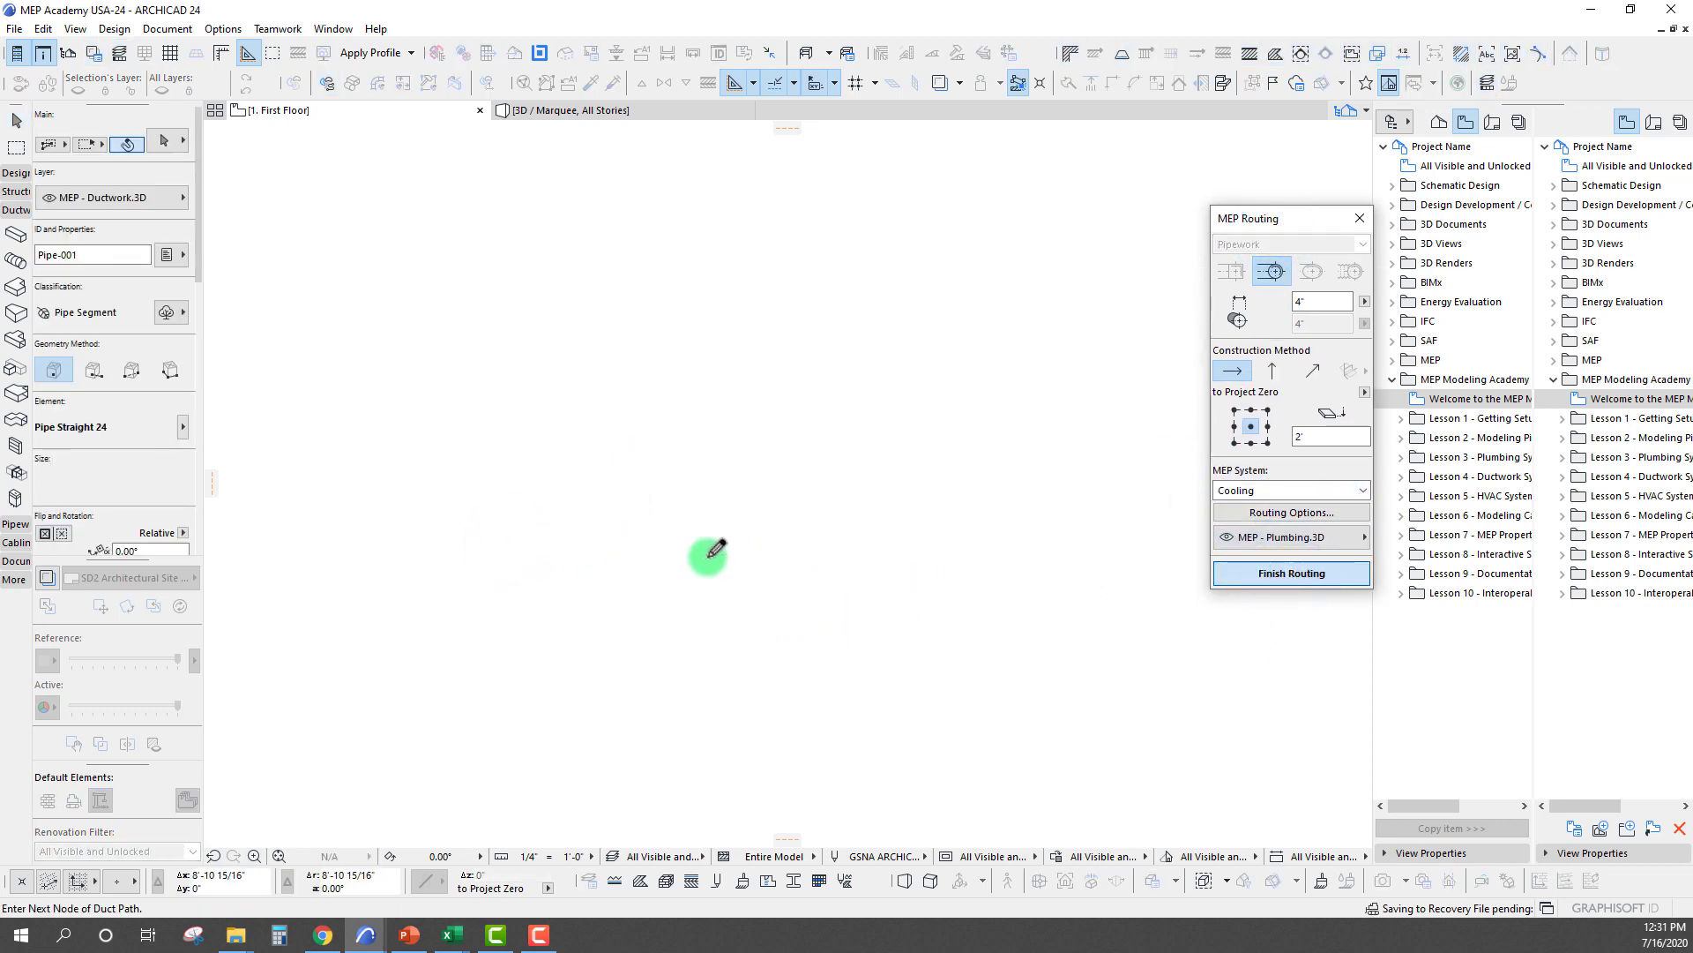
click(745, 542)
click(744, 334)
click(522, 340)
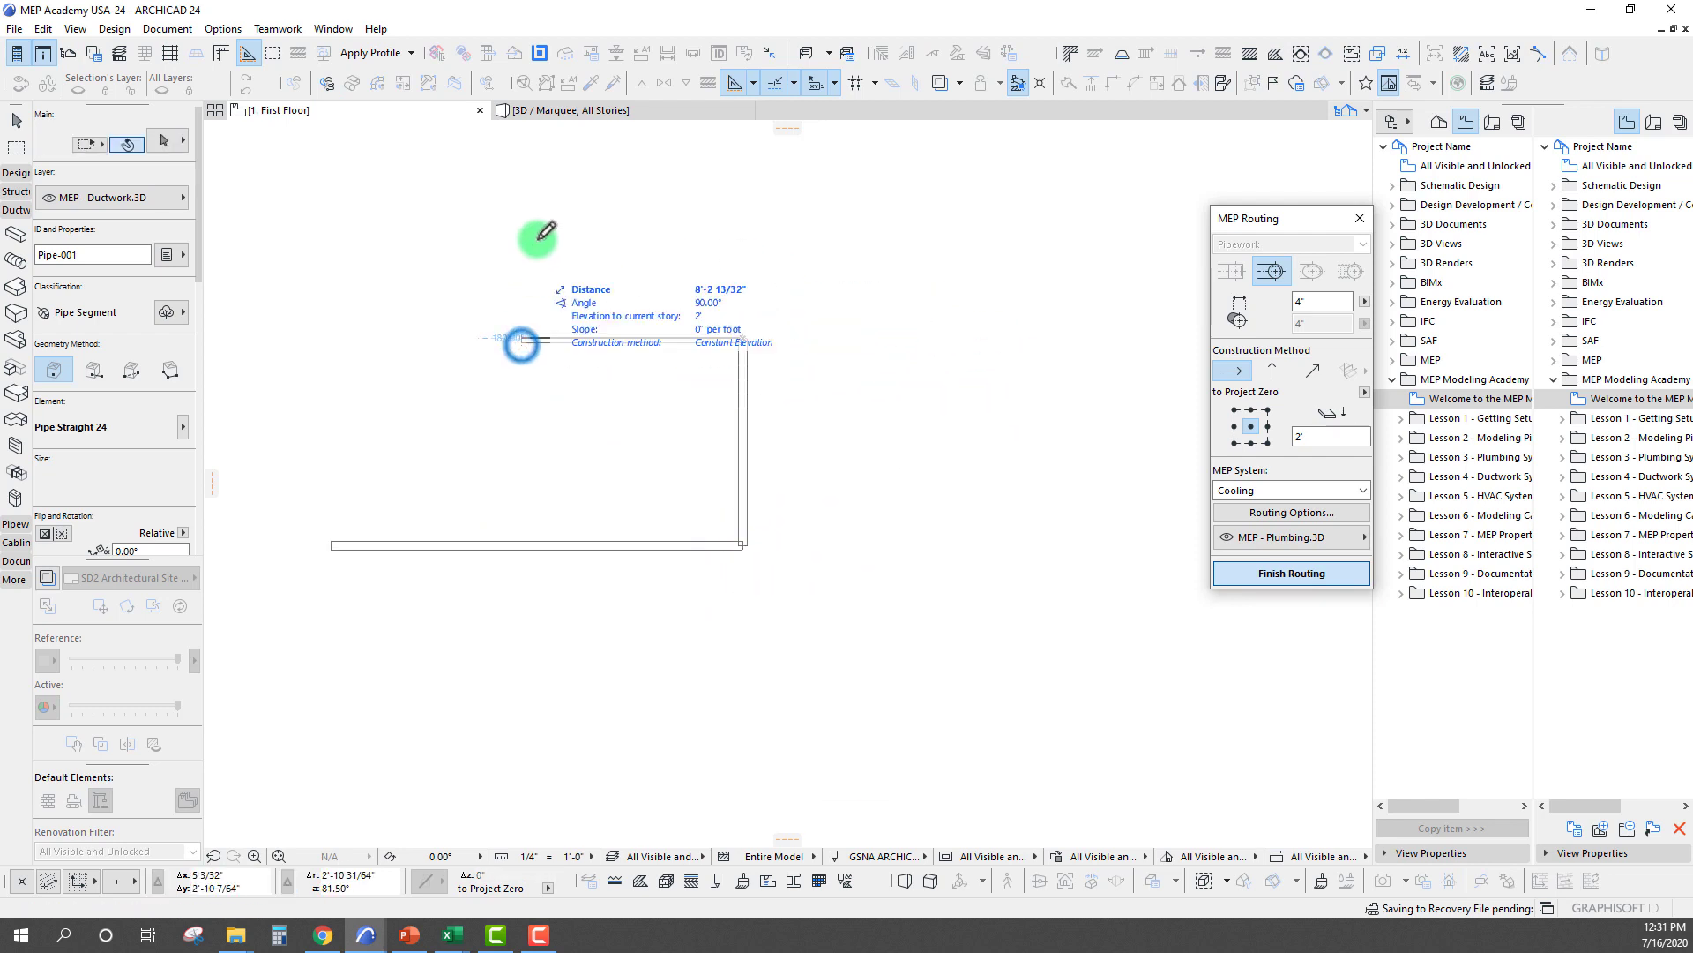
click(522, 182)
Raise the pipe to 8' and route a horizontal segment at that height
click(1271, 370)
text(8')
click(927, 315)
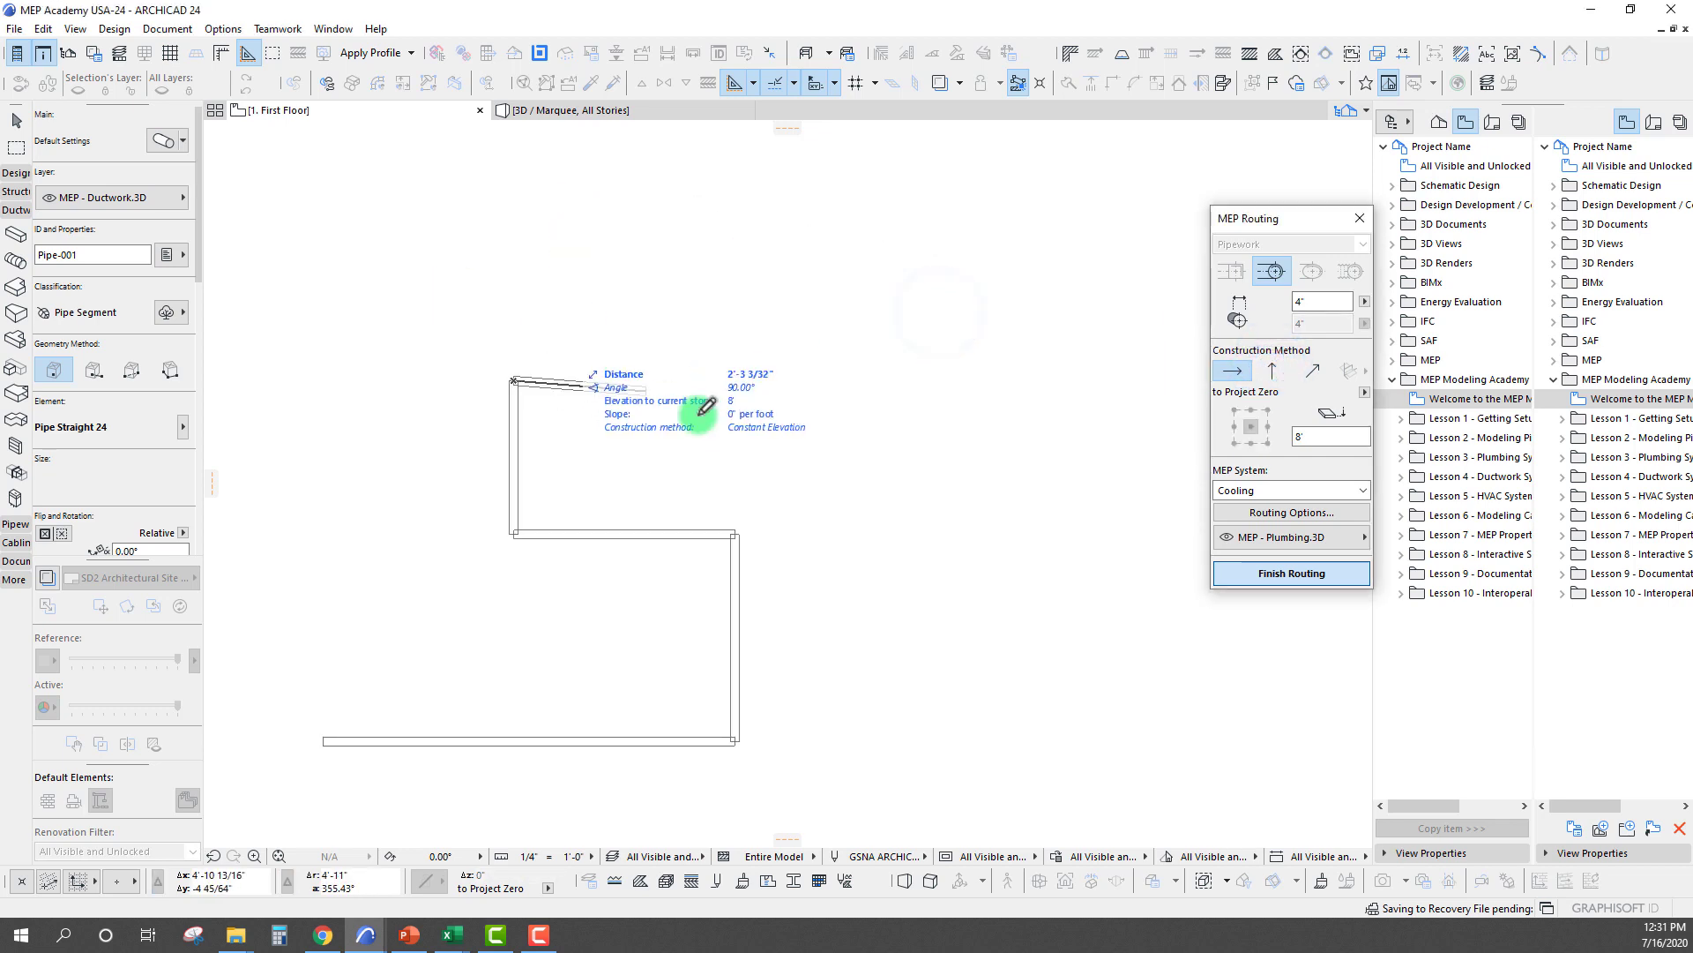
click(640, 381)
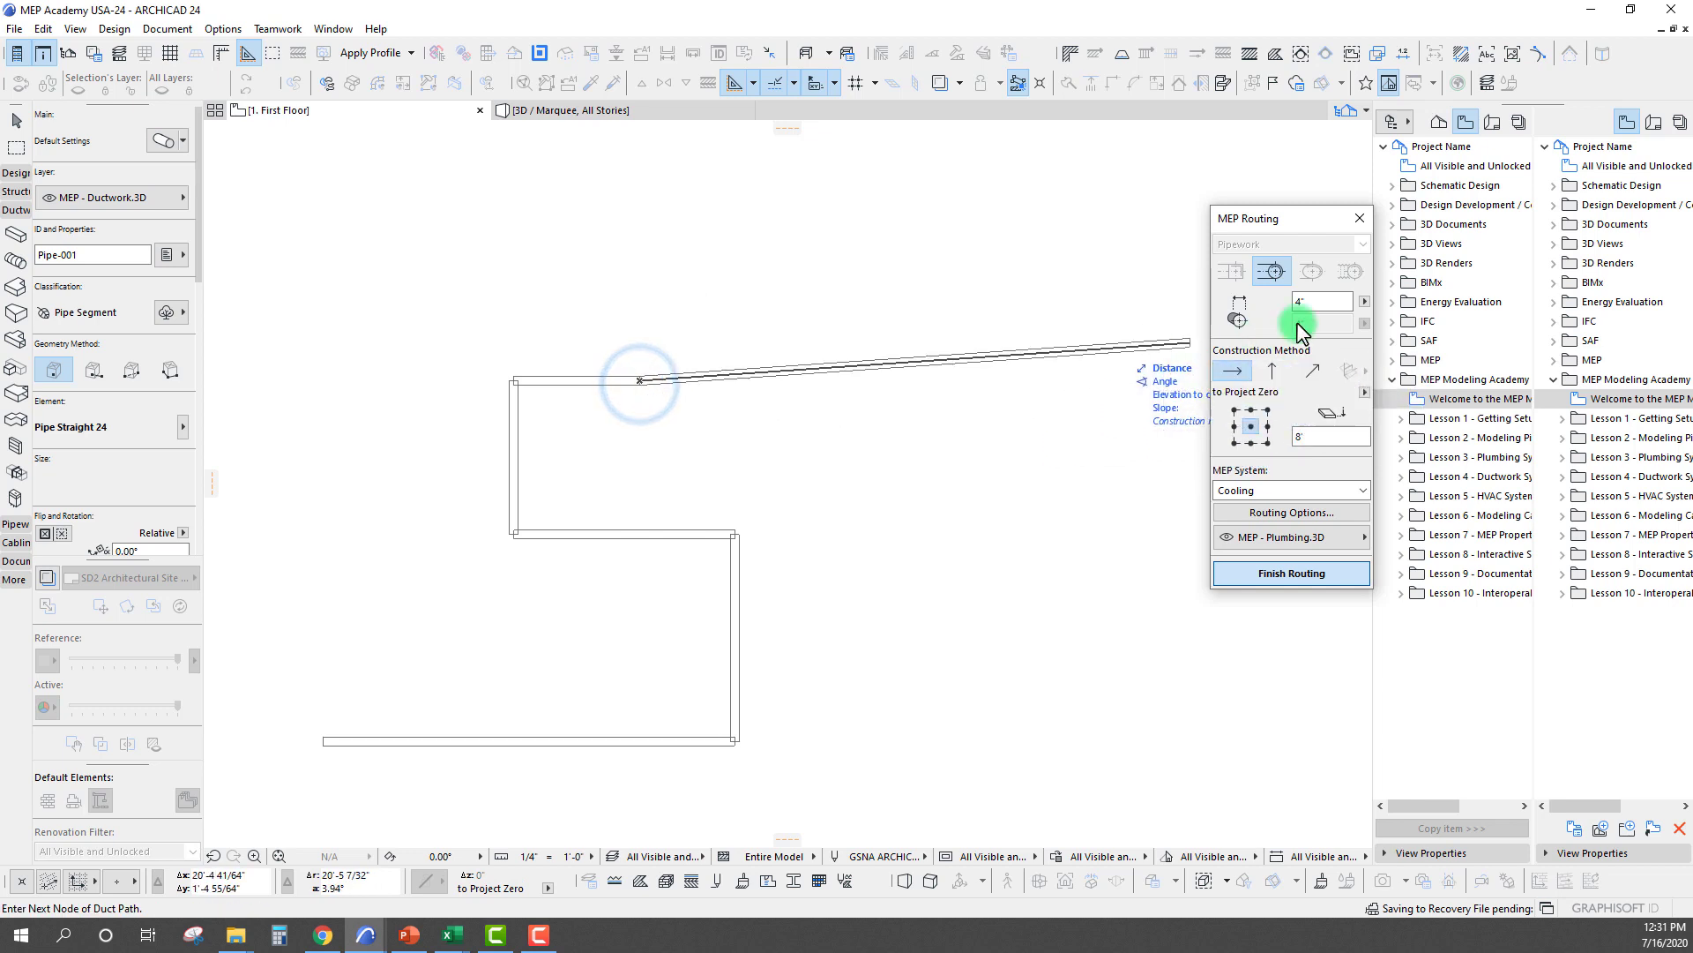
Add a final stretch sloping -1/4" per foot, then end the pipe route
click(1314, 373)
click(1301, 435)
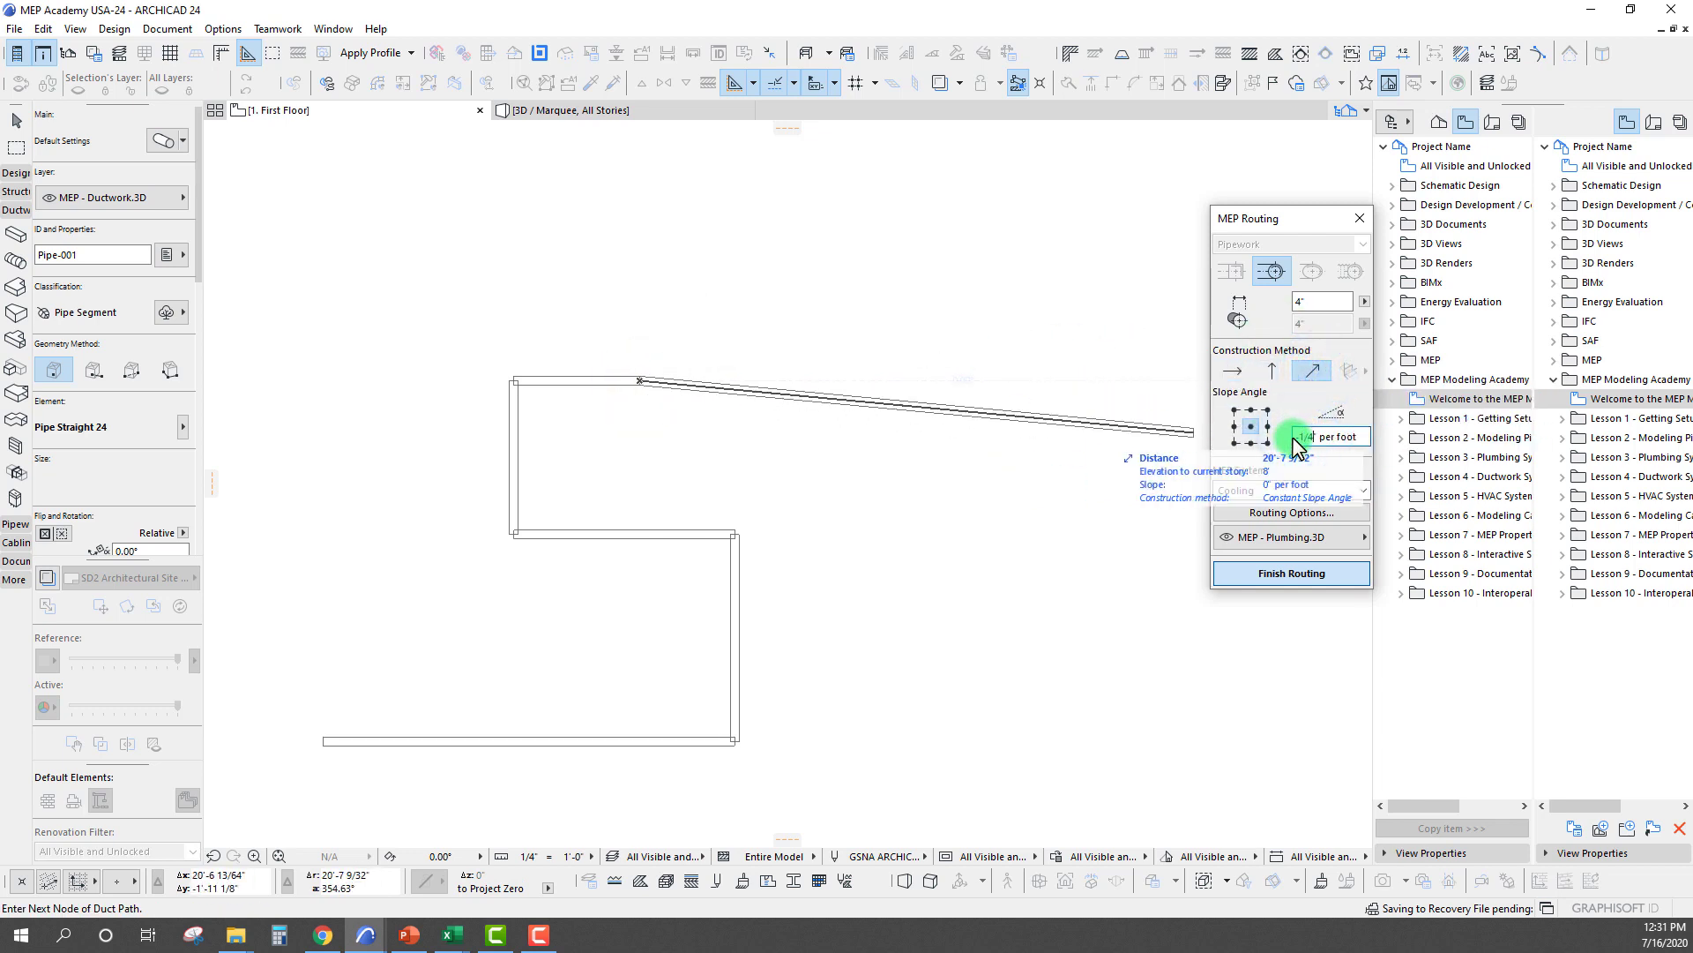
key(Return)
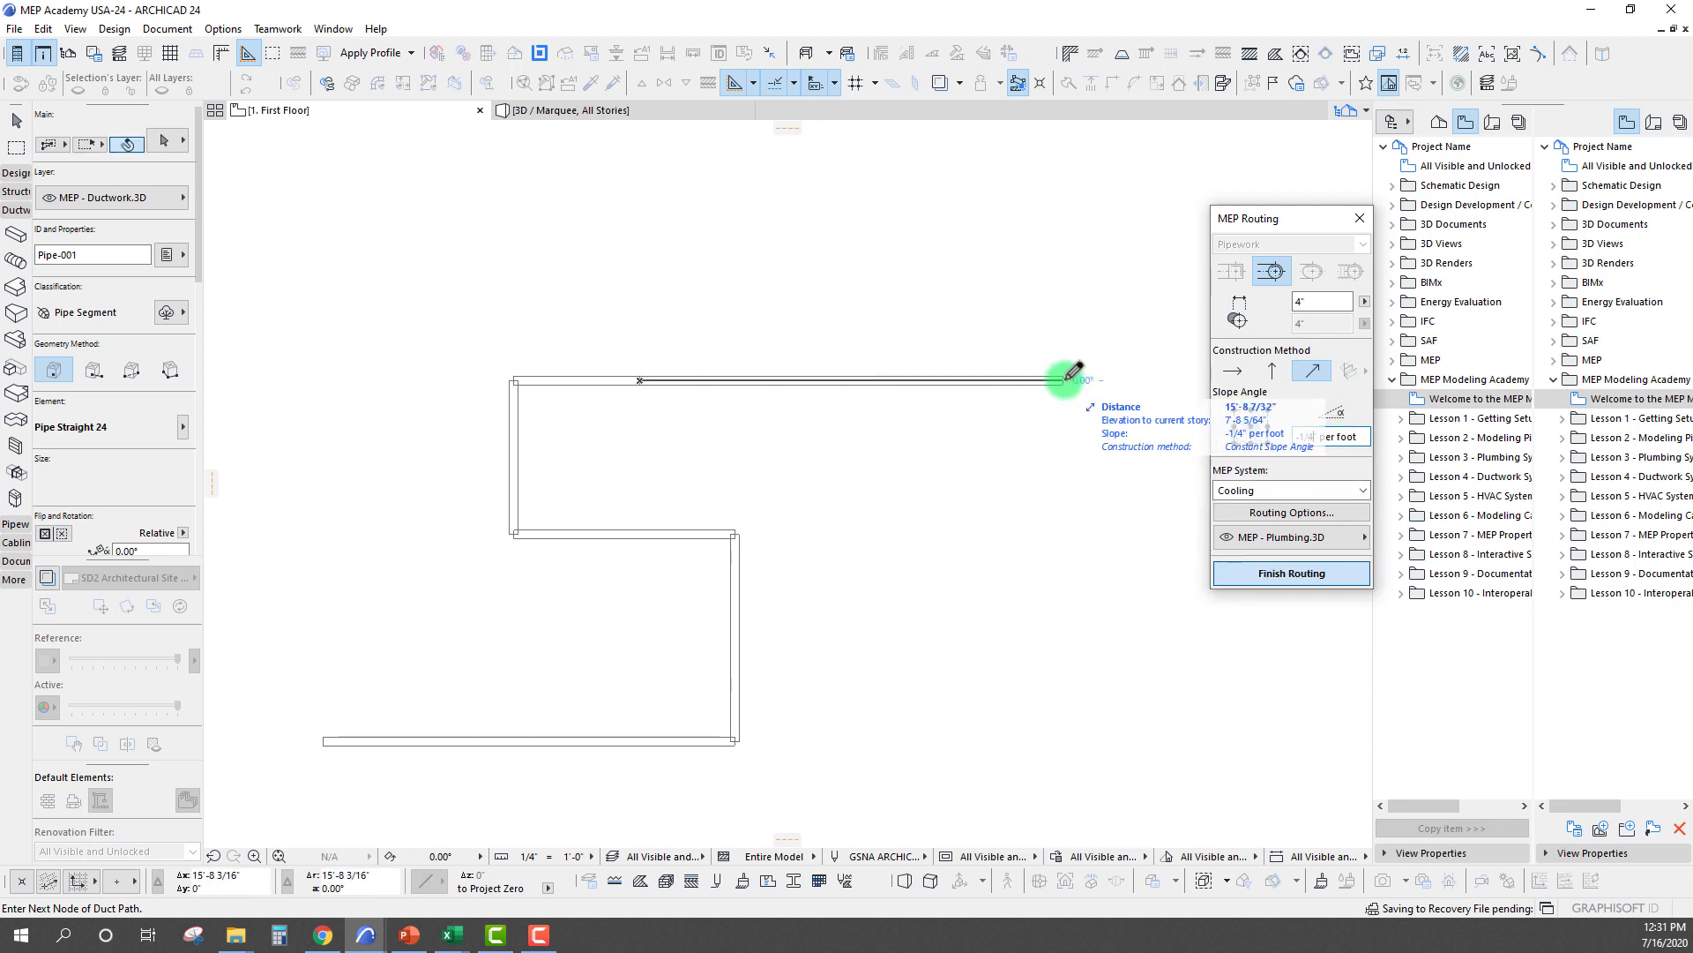
click(1069, 379)
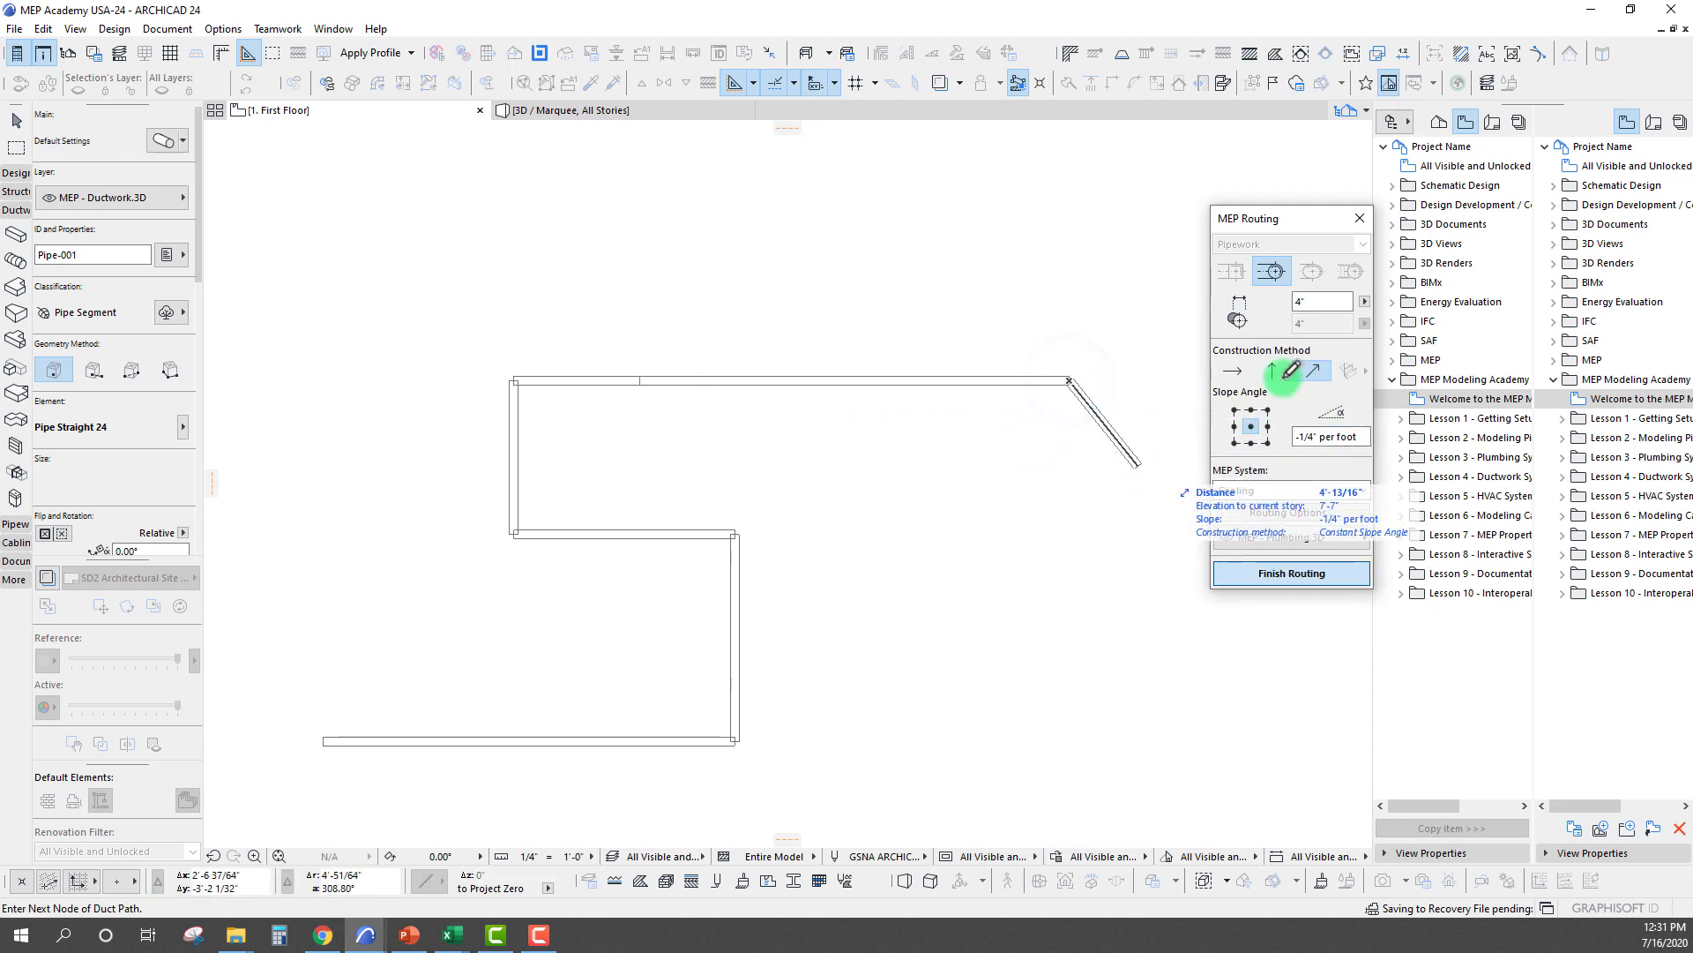
click(1231, 370)
double_click(1071, 489)
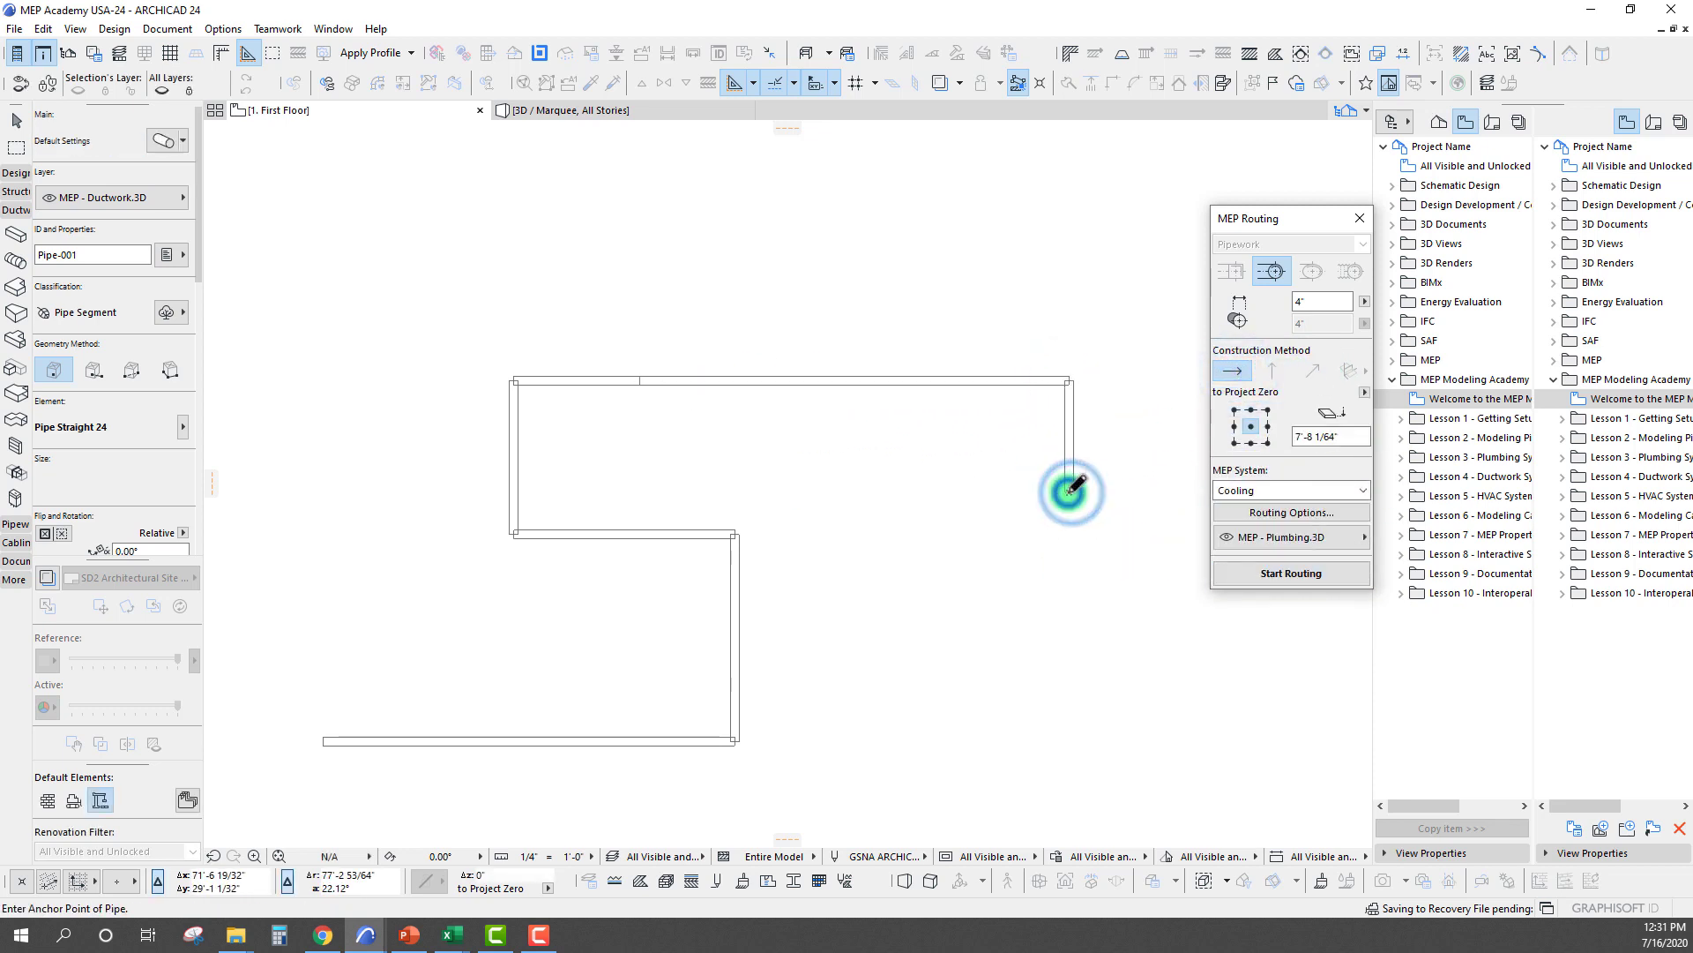
scroll(934, 454, down, 3)
Select the whole pipe route and inspect its vertical pipe and bends in 3D
drag(446, 321, 1046, 653)
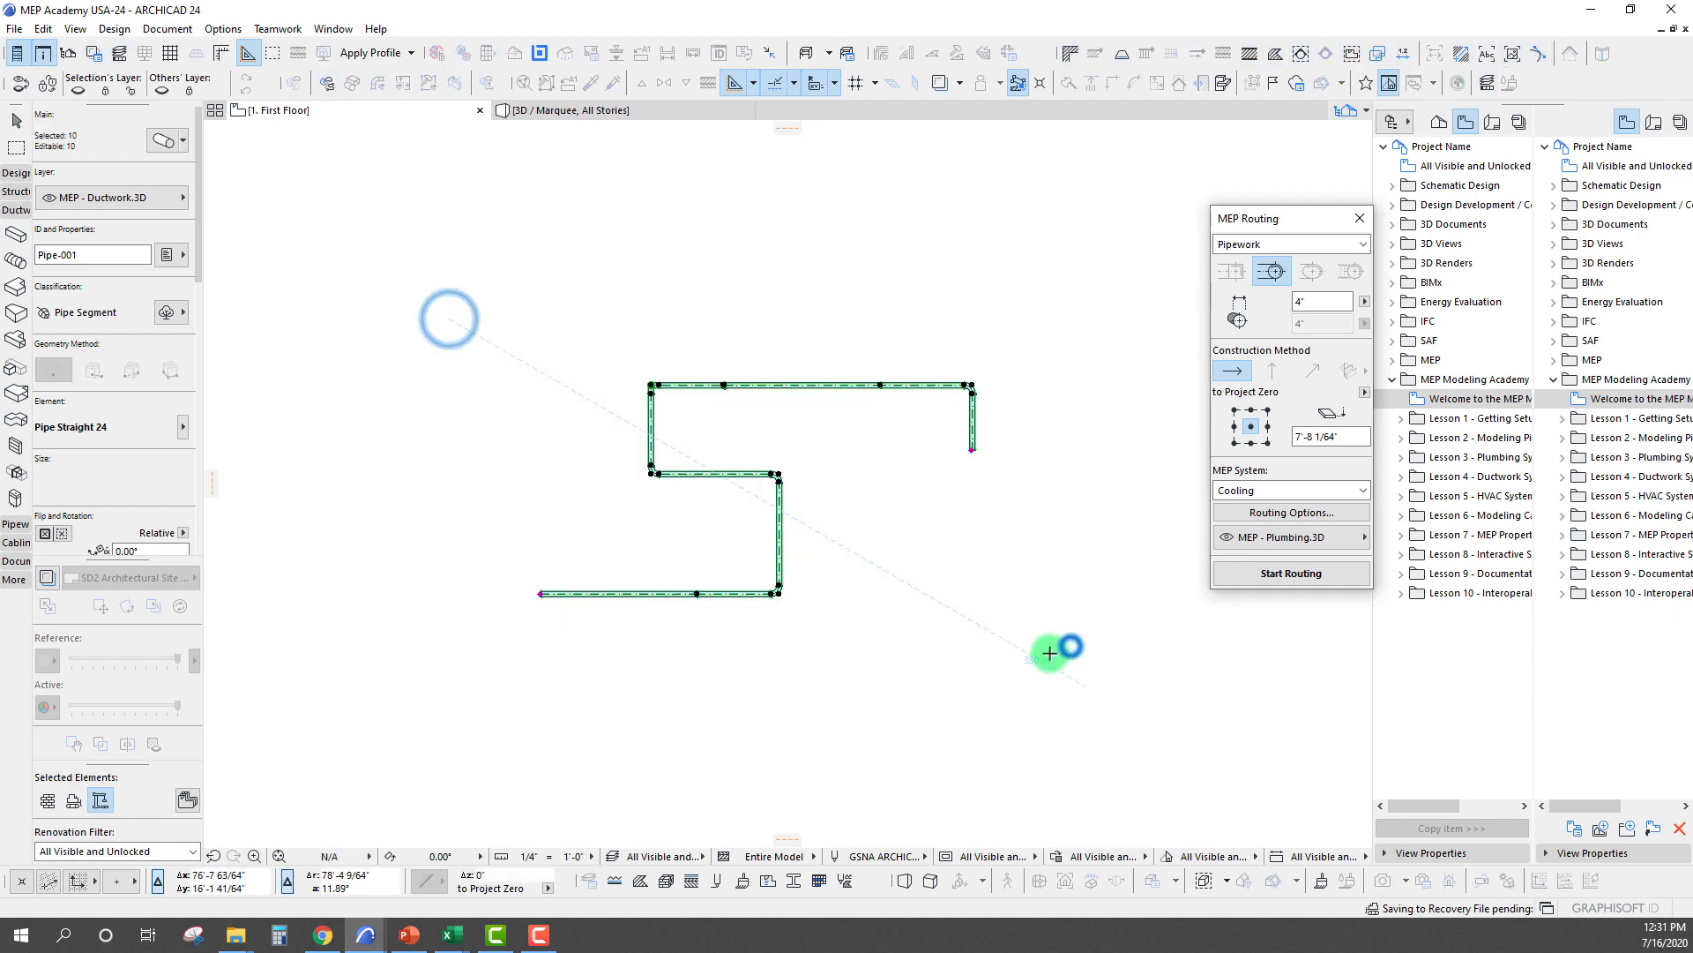
key(F5)
shift+middle_drag(861, 616, 852, 613)
scroll(853, 612, up, 2)
scroll(775, 548, up, 2)
scroll(934, 602, up, 3)
scroll(904, 593, up, 2)
mouse_move(677, 642)
shift+middle_down()
mouse_move(847, 575)
mouse_move(594, 570)
mouse_move(412, 617)
mouse_move(577, 582)
mouse_move(680, 534)
mouse_move(635, 529)
mouse_move(659, 641)
mouse_move(670, 439)
mouse_move(696, 450)
mouse_move(511, 484)
mouse_move(783, 442)
mouse_move(541, 454)
mouse_move(456, 436)
mouse_move(438, 455)
mouse_move(873, 404)
mouse_move(798, 514)
mouse_move(775, 521)
mouse_move(862, 443)
mouse_move(749, 432)
mouse_move(775, 322)
mouse_move(718, 602)
shift+middle_up()
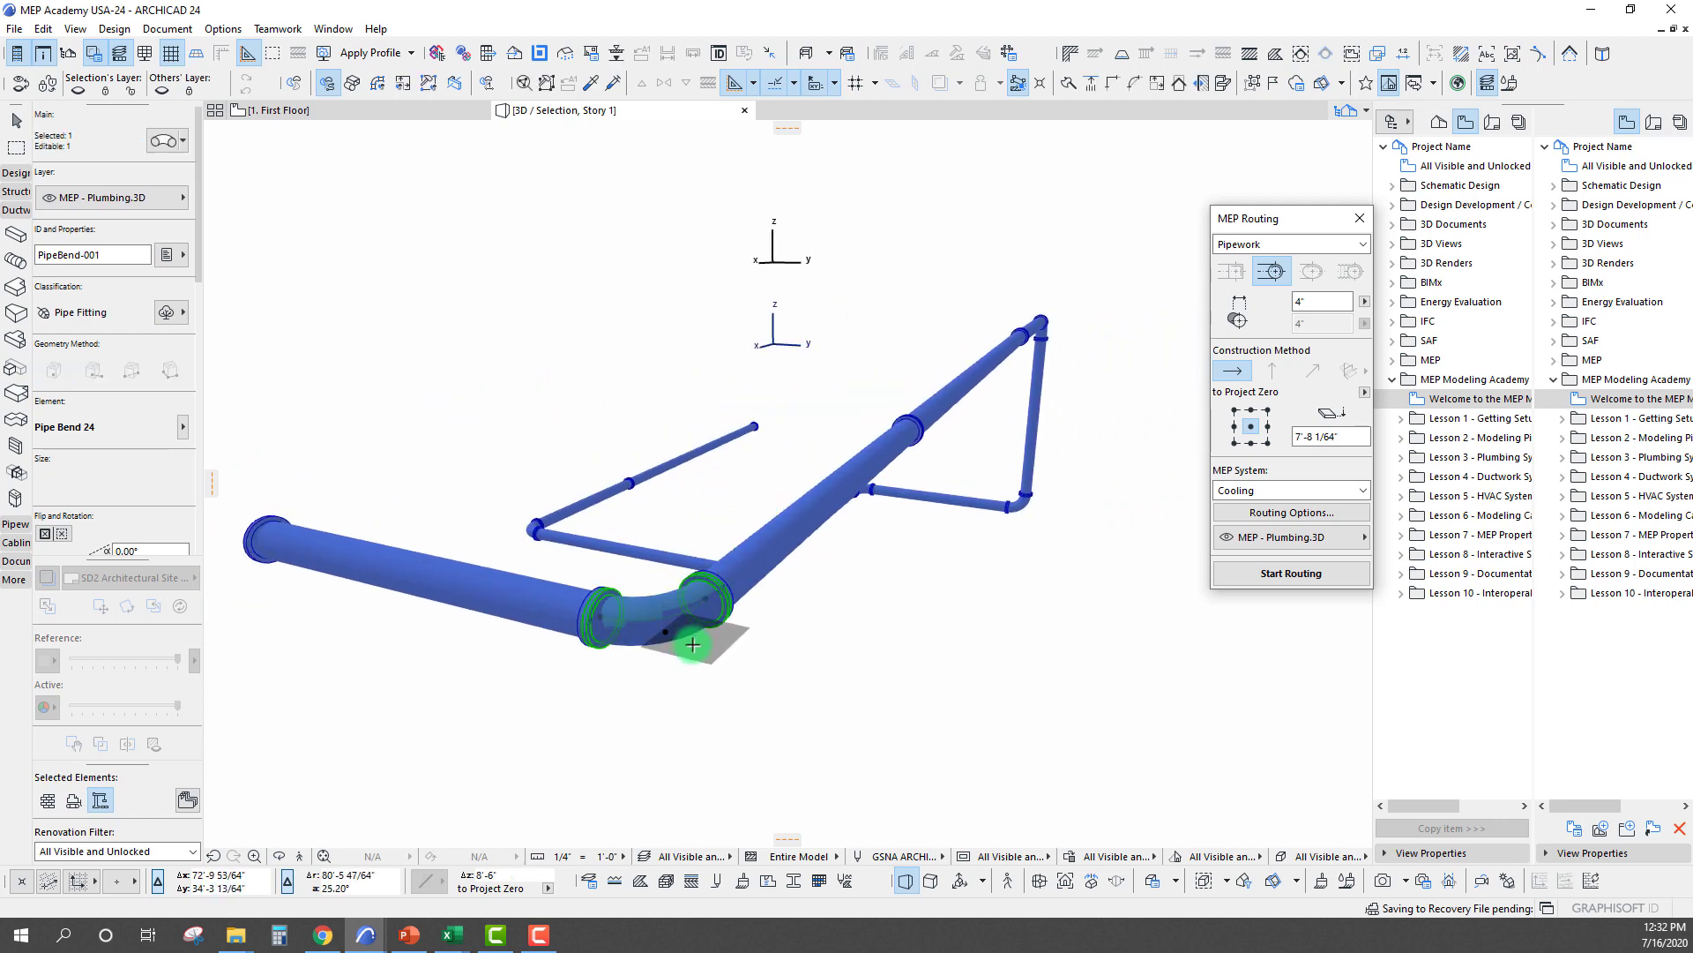
Move a bend node to a new elevation with the pet palette
click(667, 632)
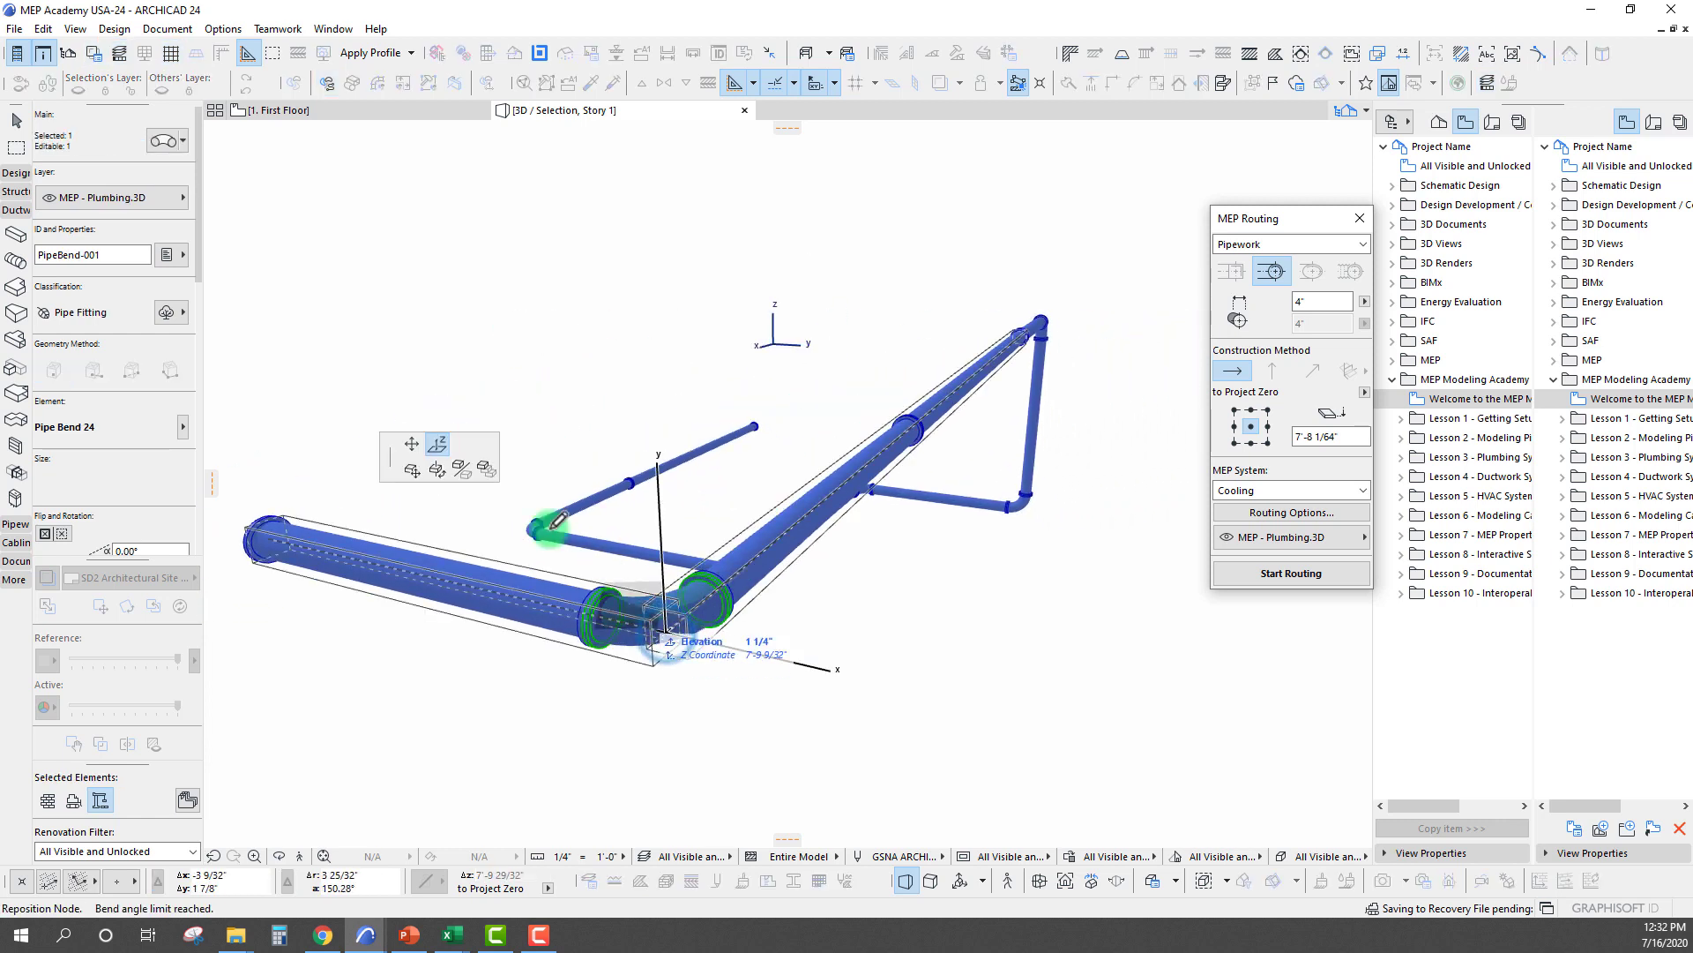
click(437, 445)
mouse_move(669, 623)
shift+middle_down()
mouse_move(783, 752)
mouse_move(775, 781)
mouse_move(768, 479)
mouse_move(771, 583)
shift+middle_up()
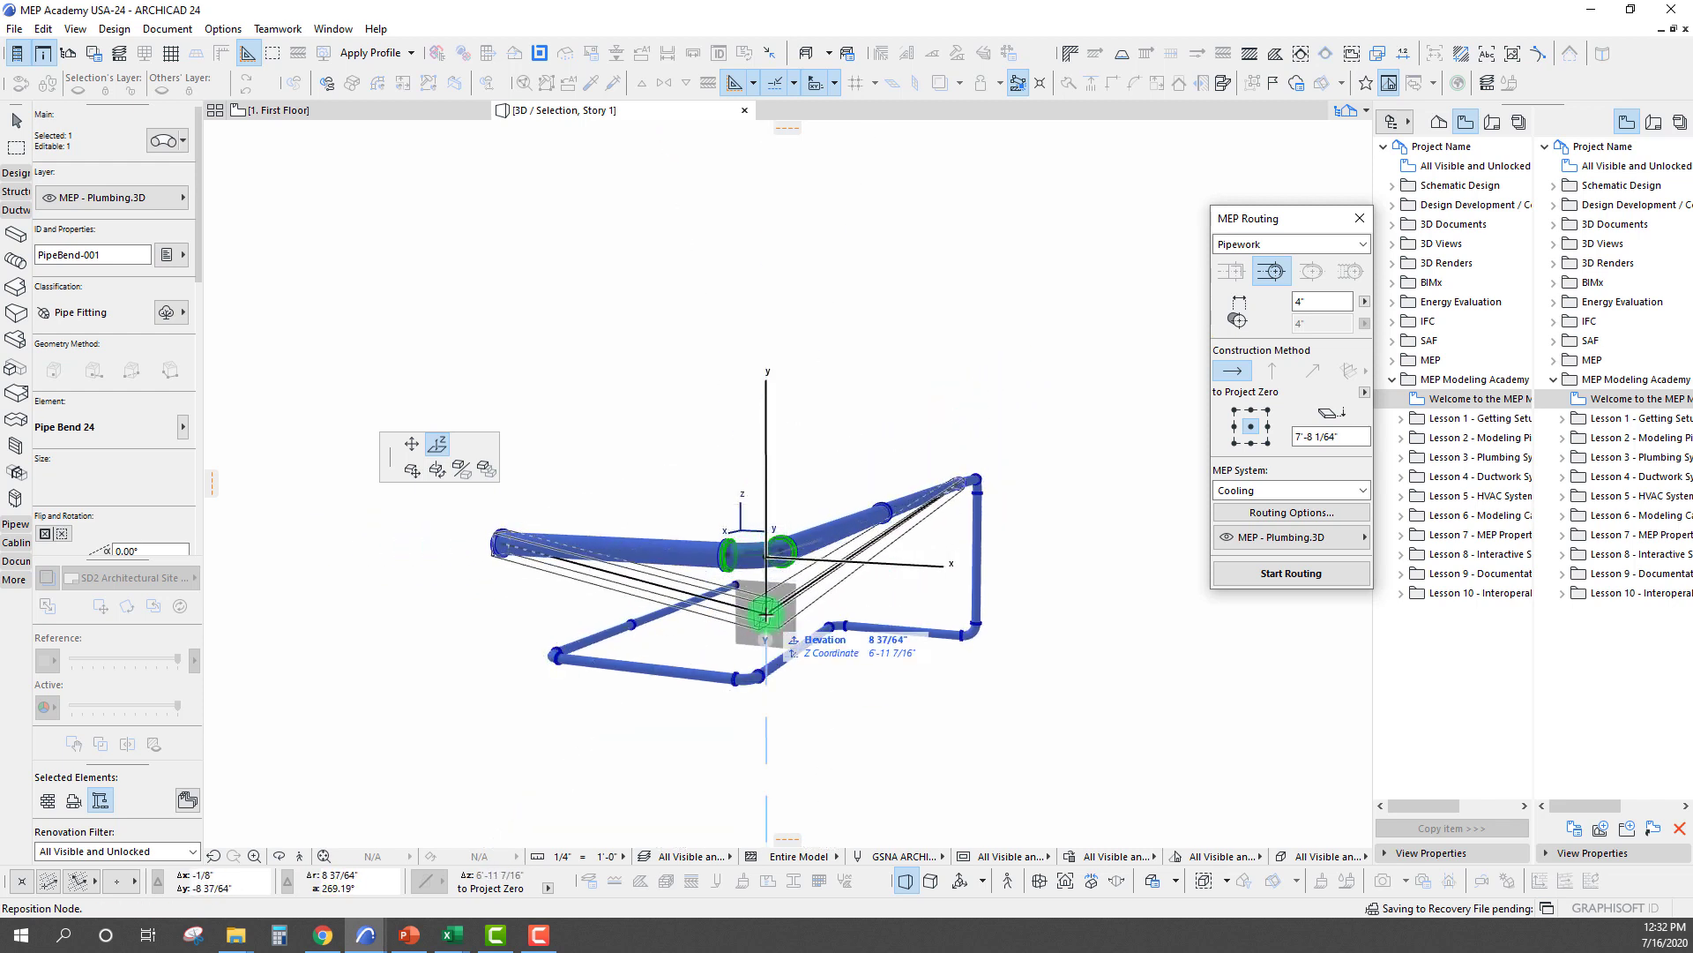
click(495, 546)
Add a downward pipe from the run's right end node, then return to plan
mouse_move(681, 549)
shift+middle_down()
mouse_move(680, 570)
mouse_move(947, 538)
shift+middle_up()
click(937, 538)
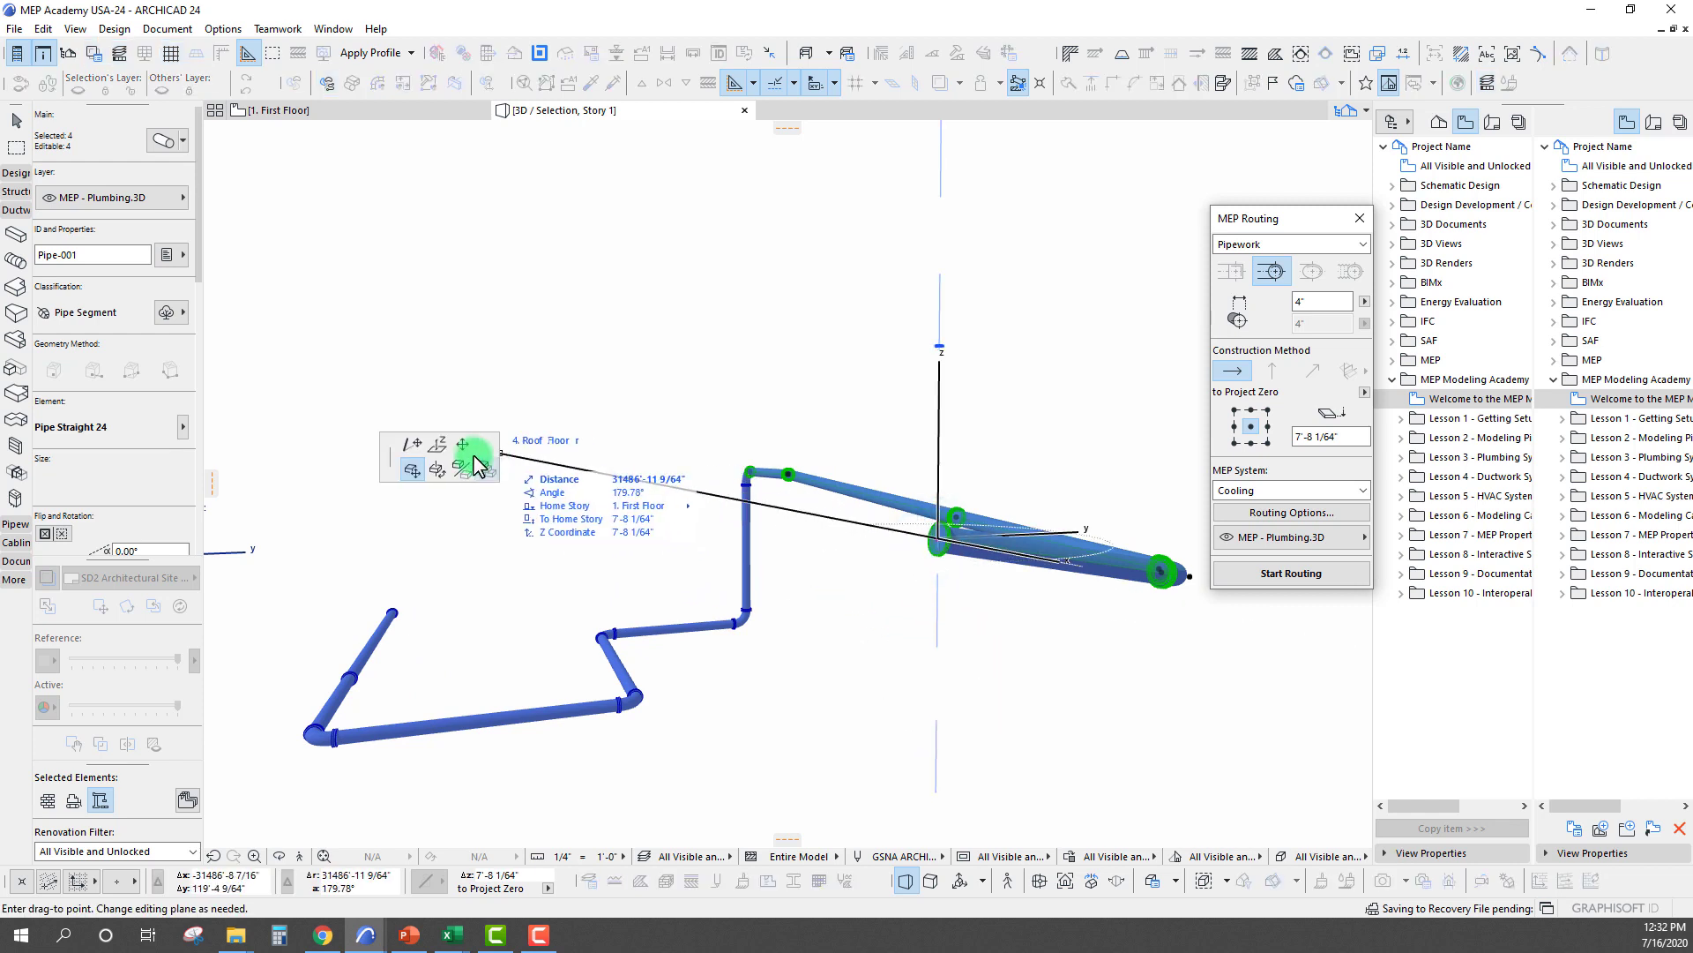
click(444, 457)
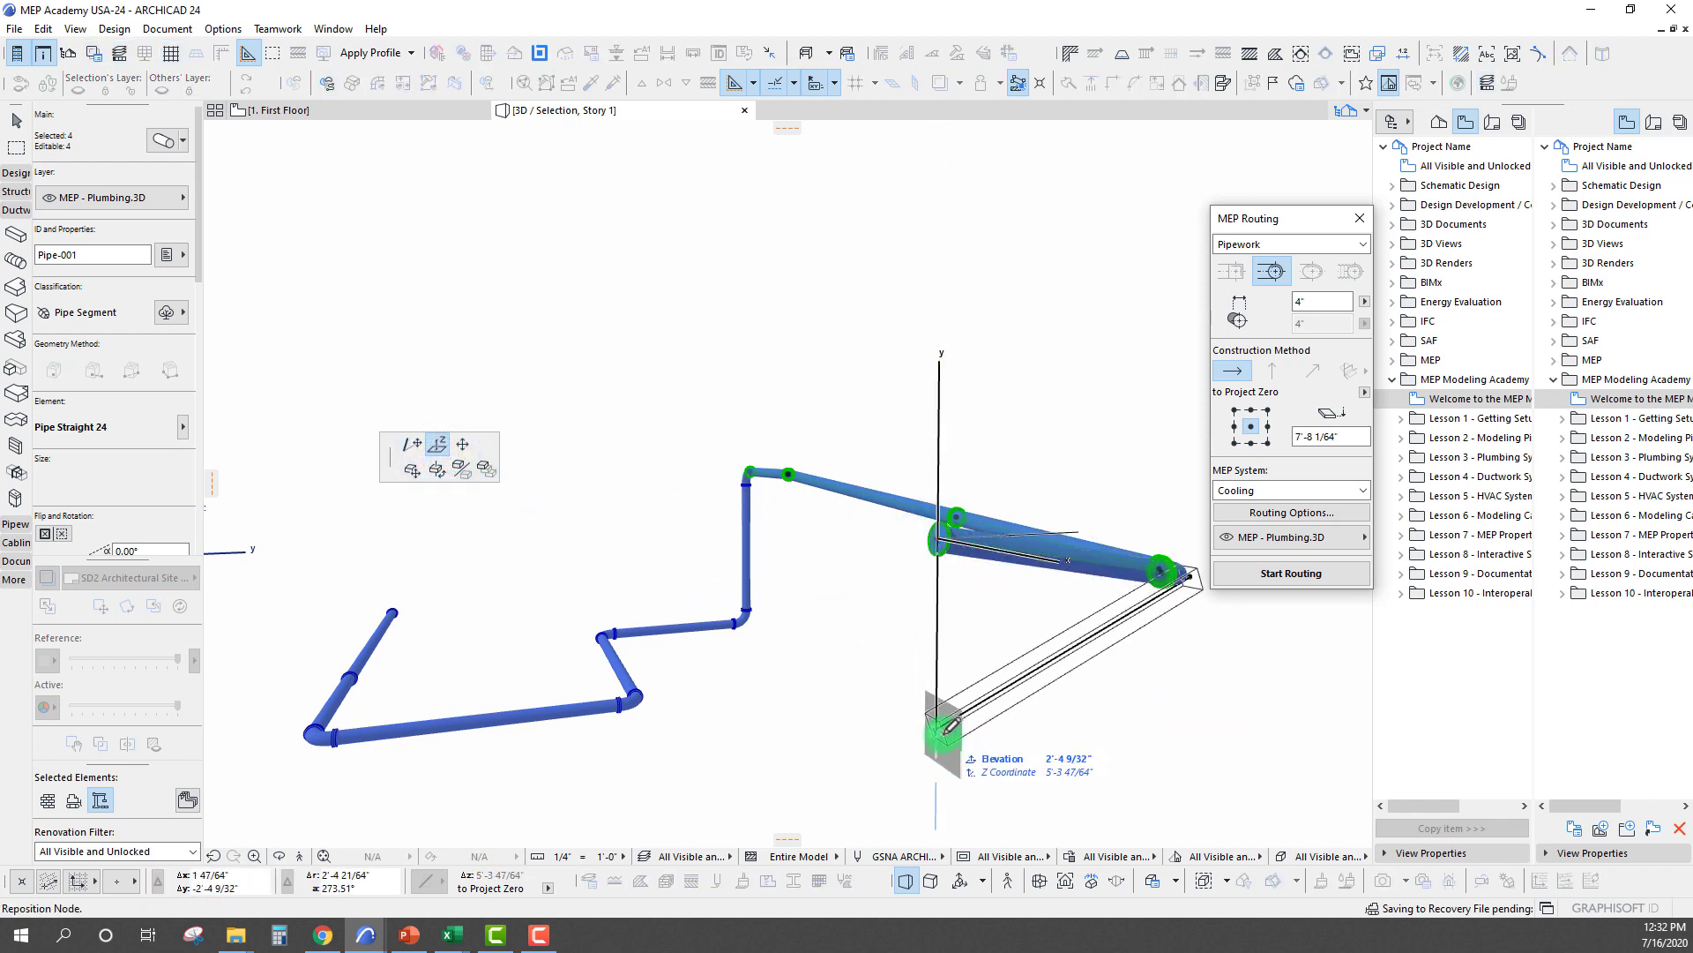
click(941, 735)
mouse_move(1031, 434)
shift+middle_down()
mouse_move(1152, 471)
mouse_move(1064, 515)
shift+middle_up()
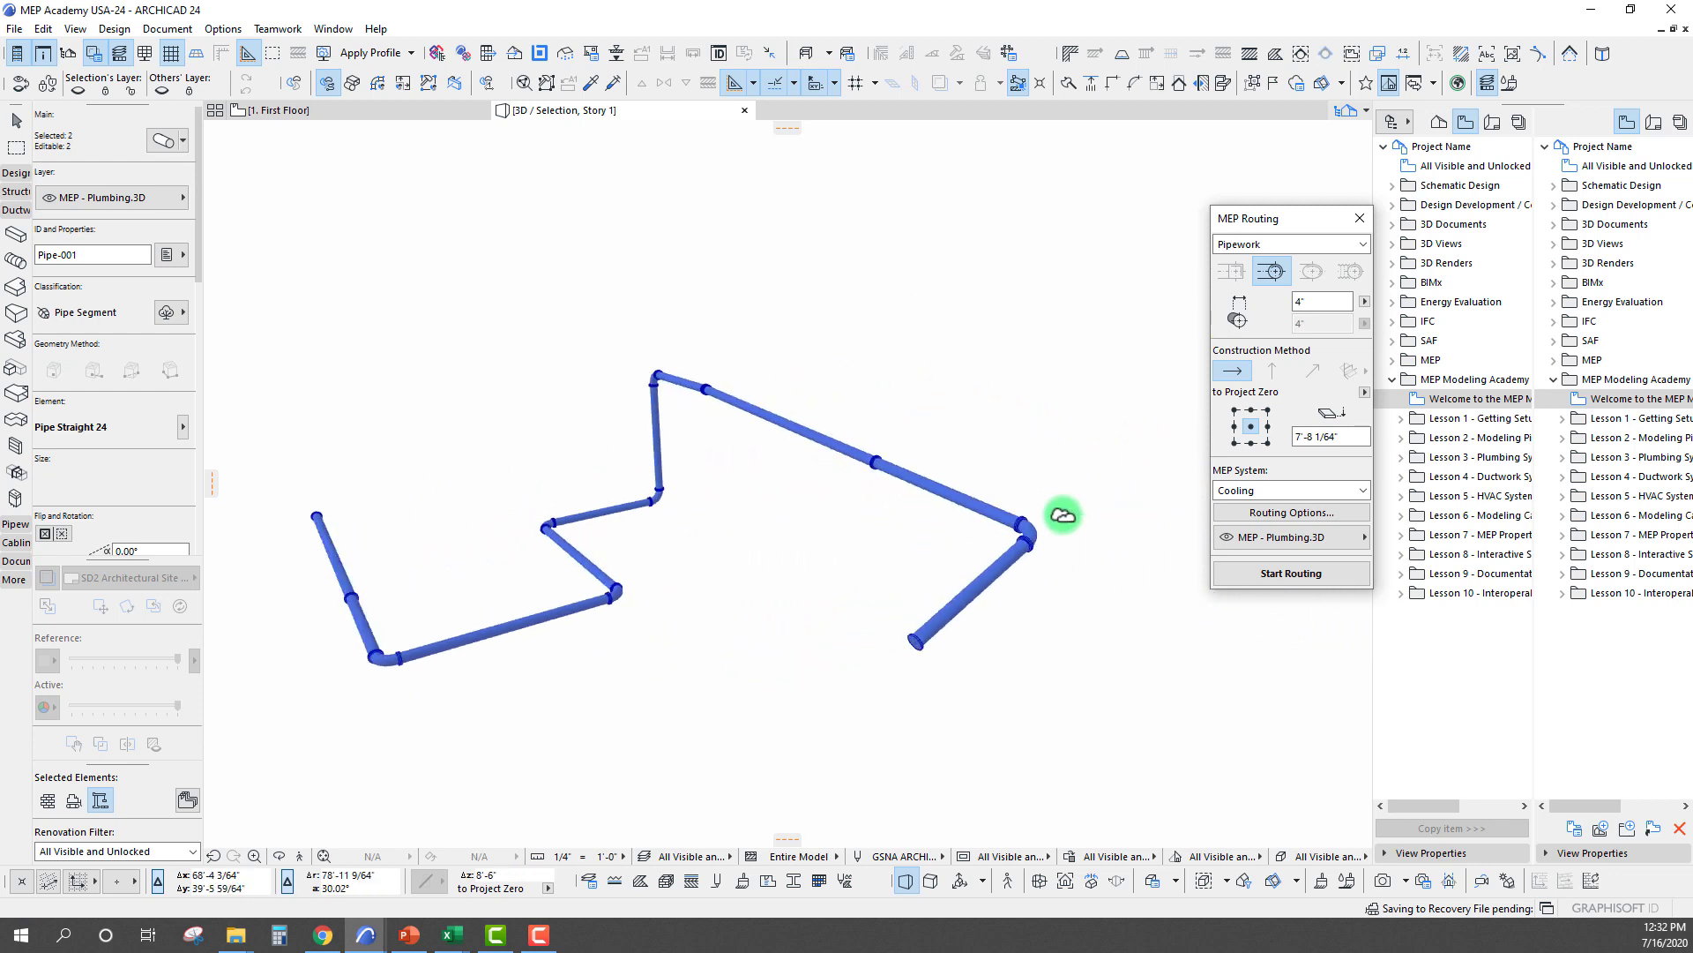
key(F2)
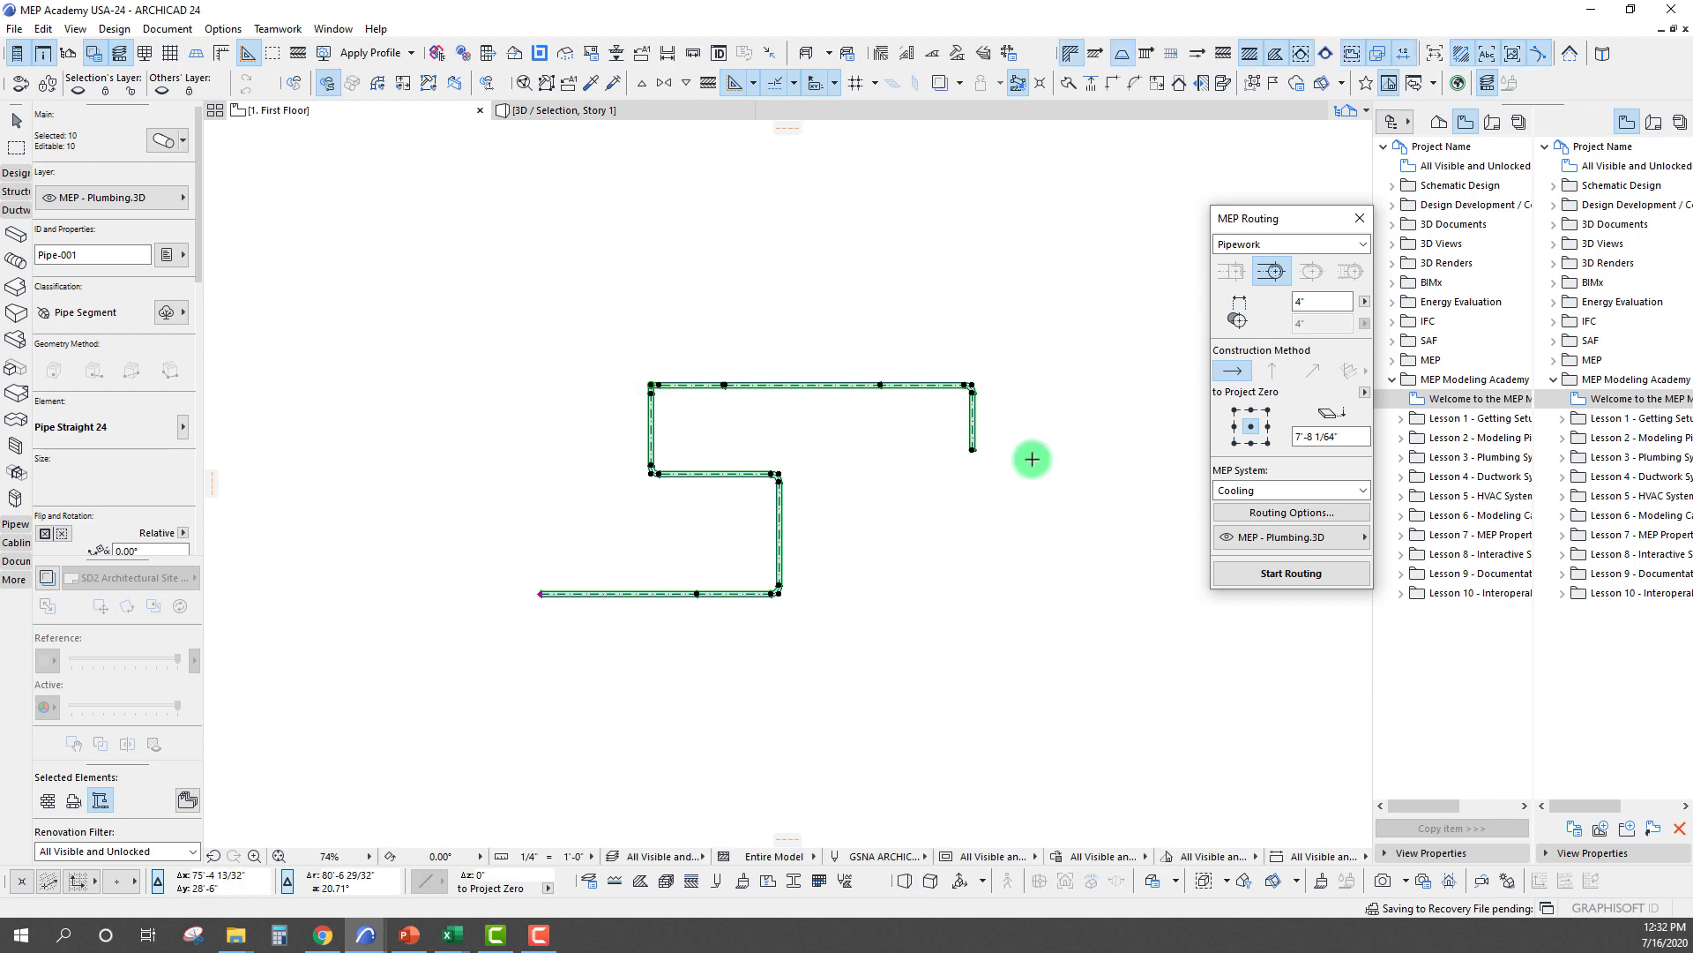
Deselect the route and select the entire connected pipe run
click(292, 645)
middle_drag(756, 415, 702, 477)
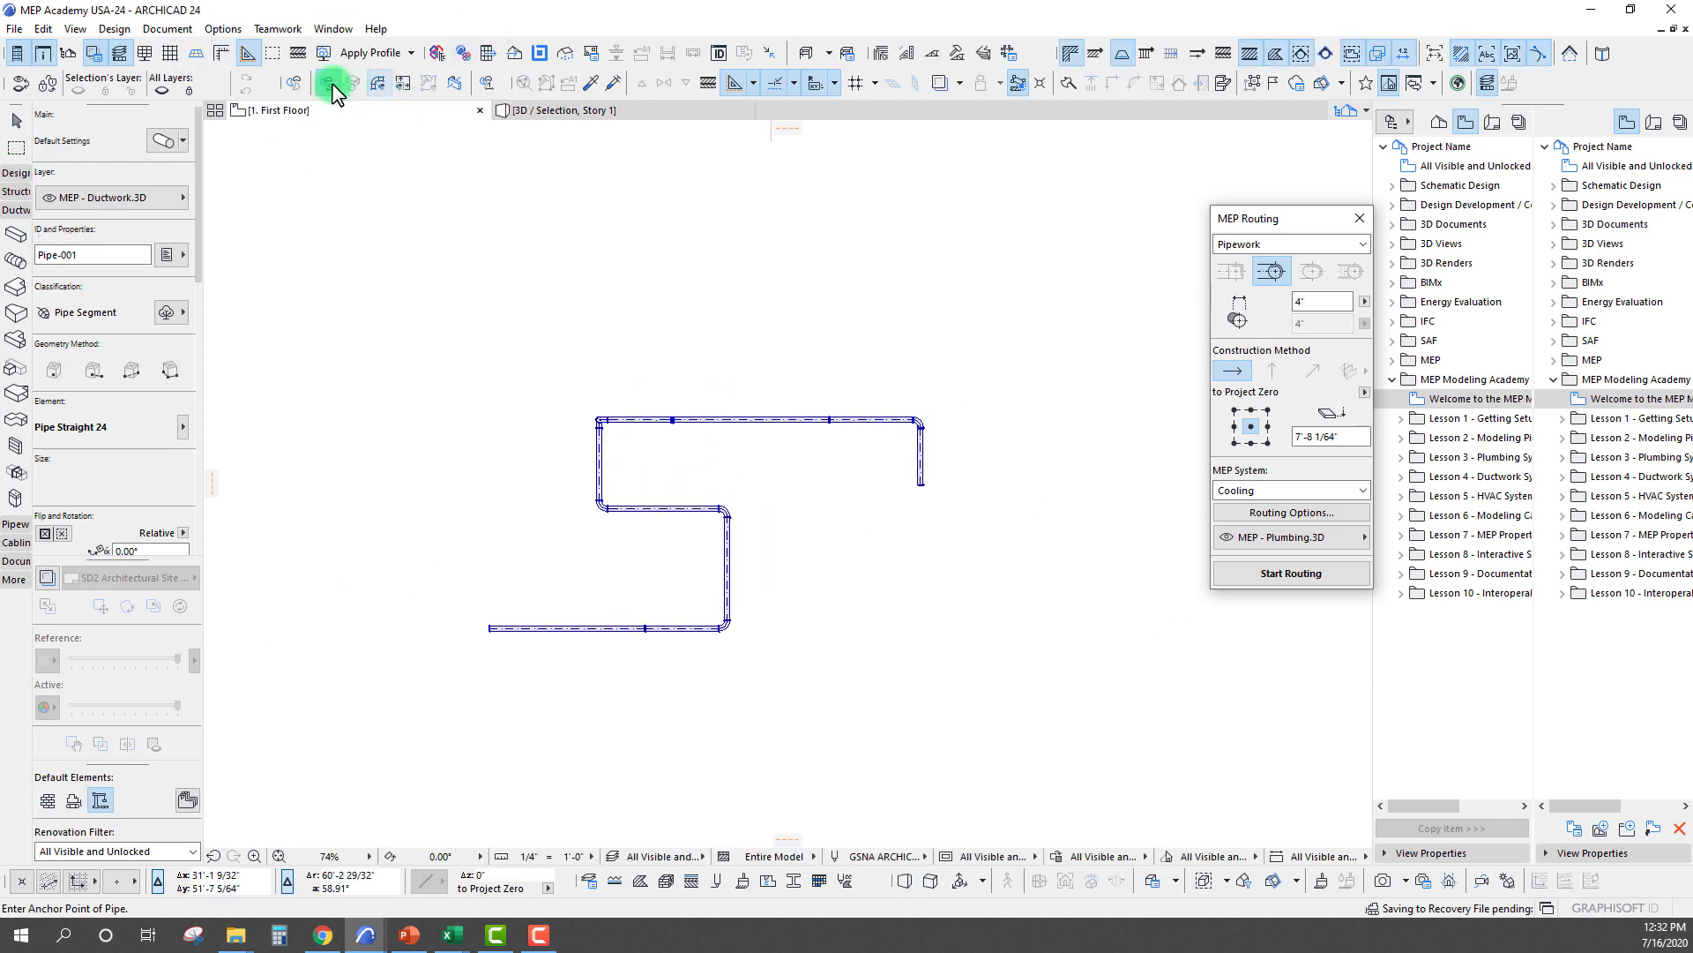
click(379, 87)
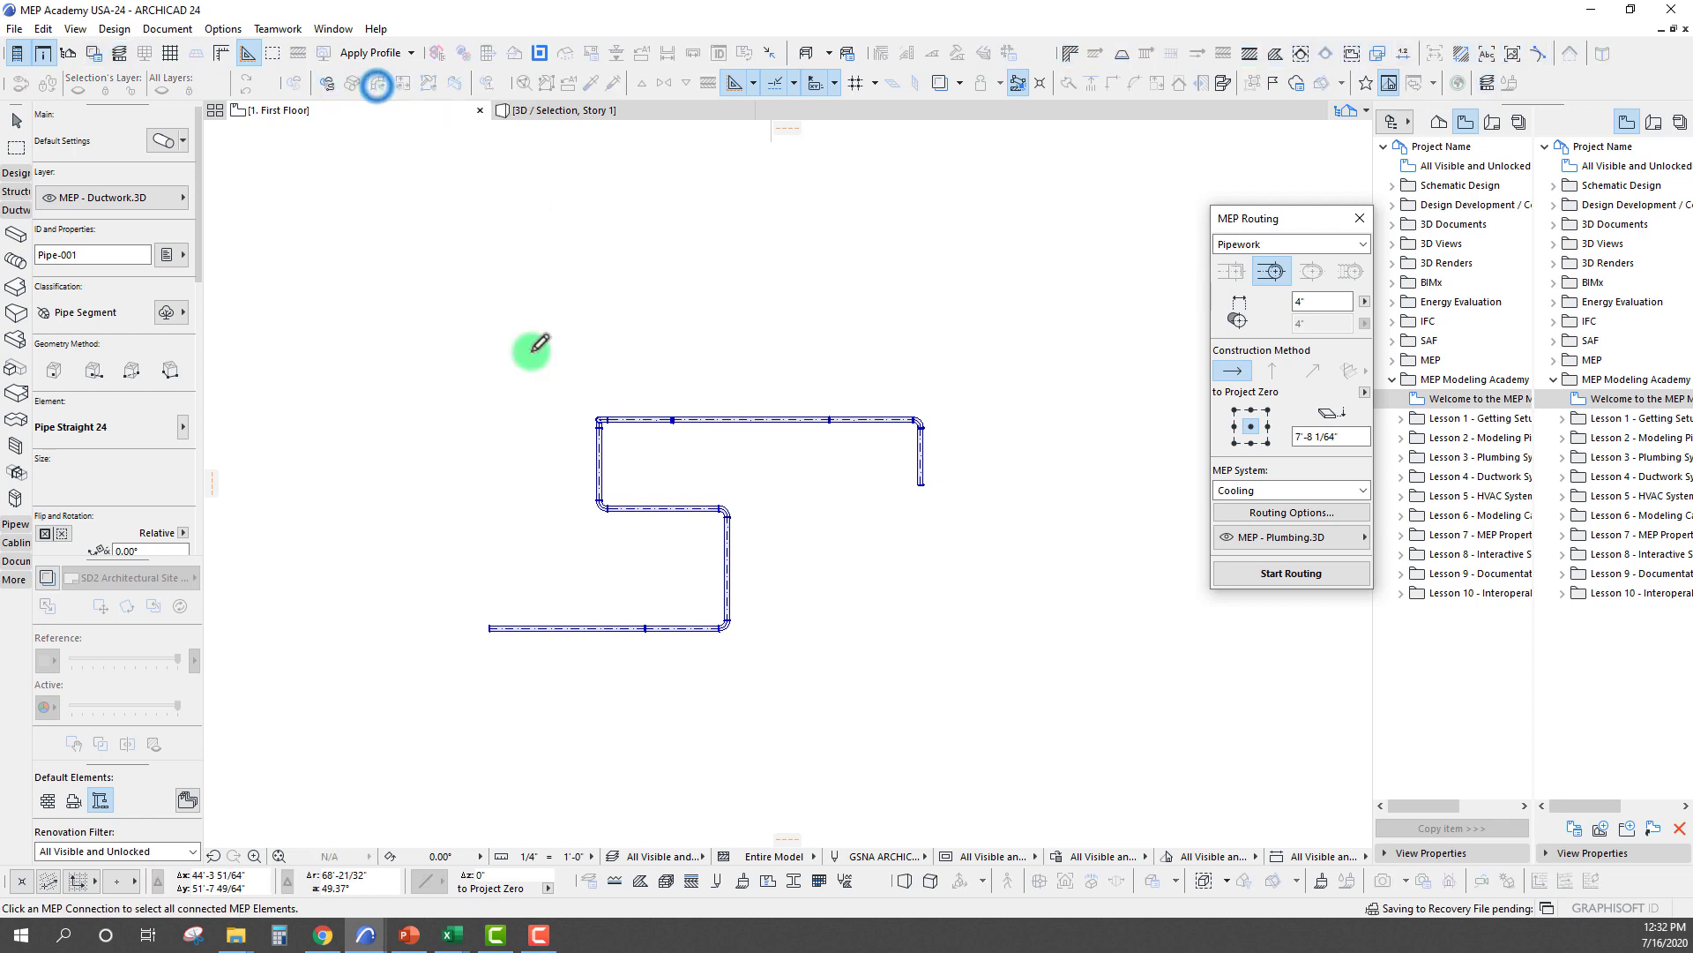
click(498, 626)
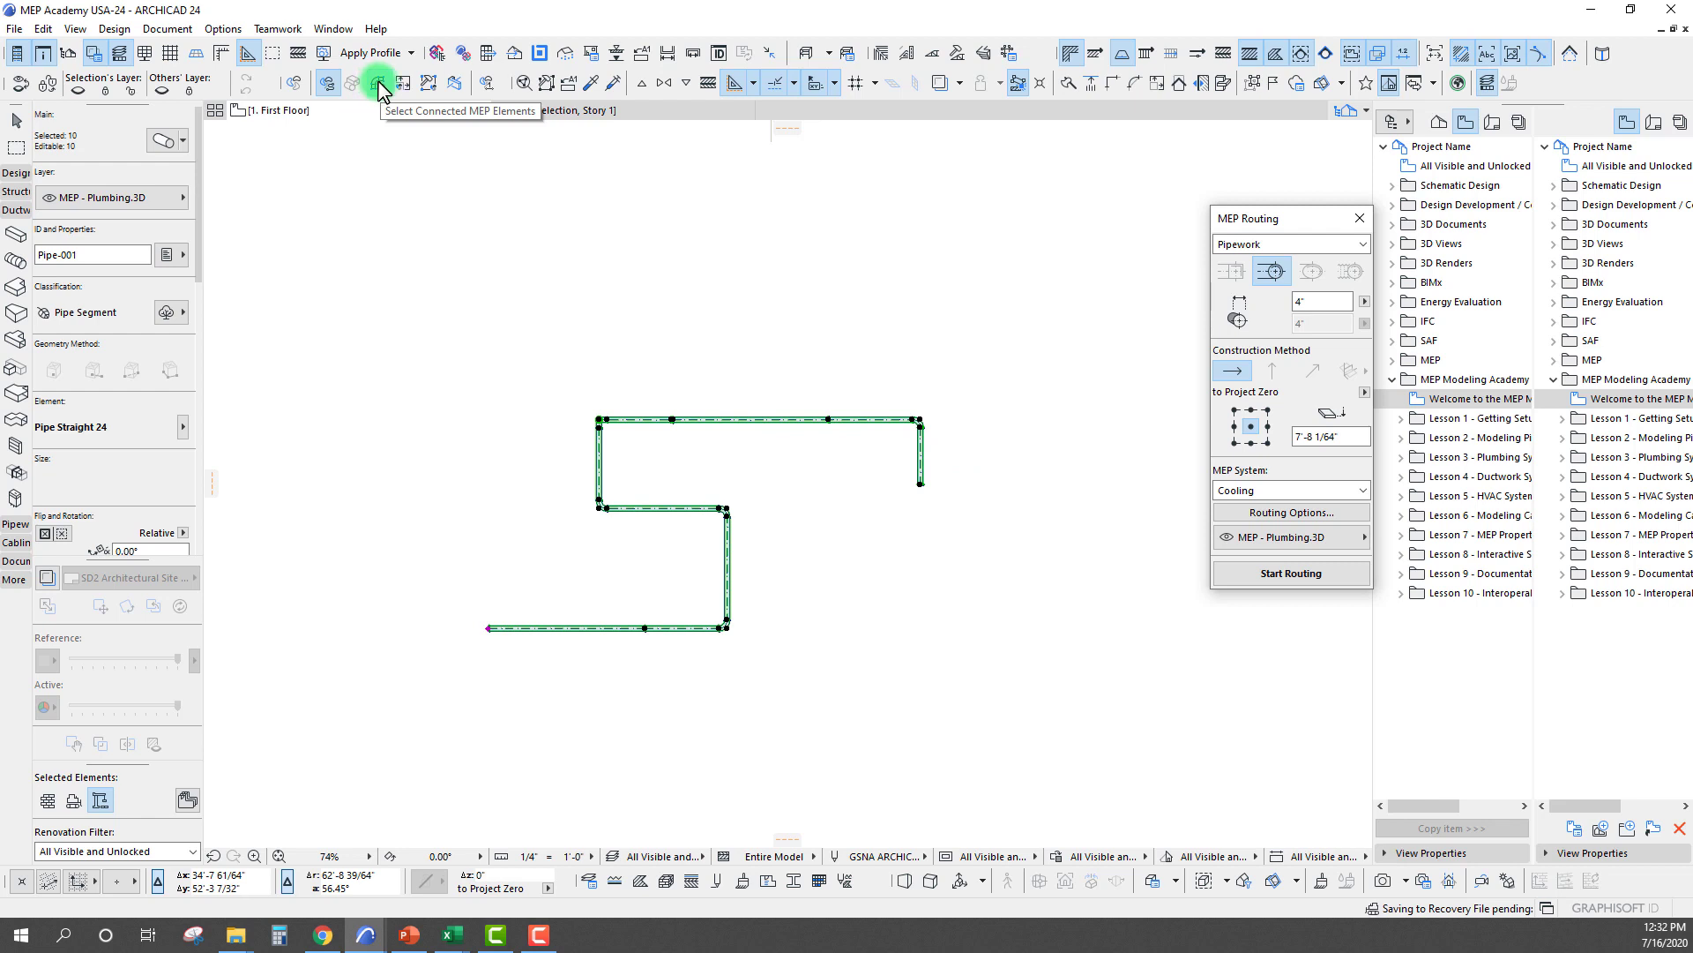
Resize the run's pipes from 4" to 6" and view them in 3D
click(404, 88)
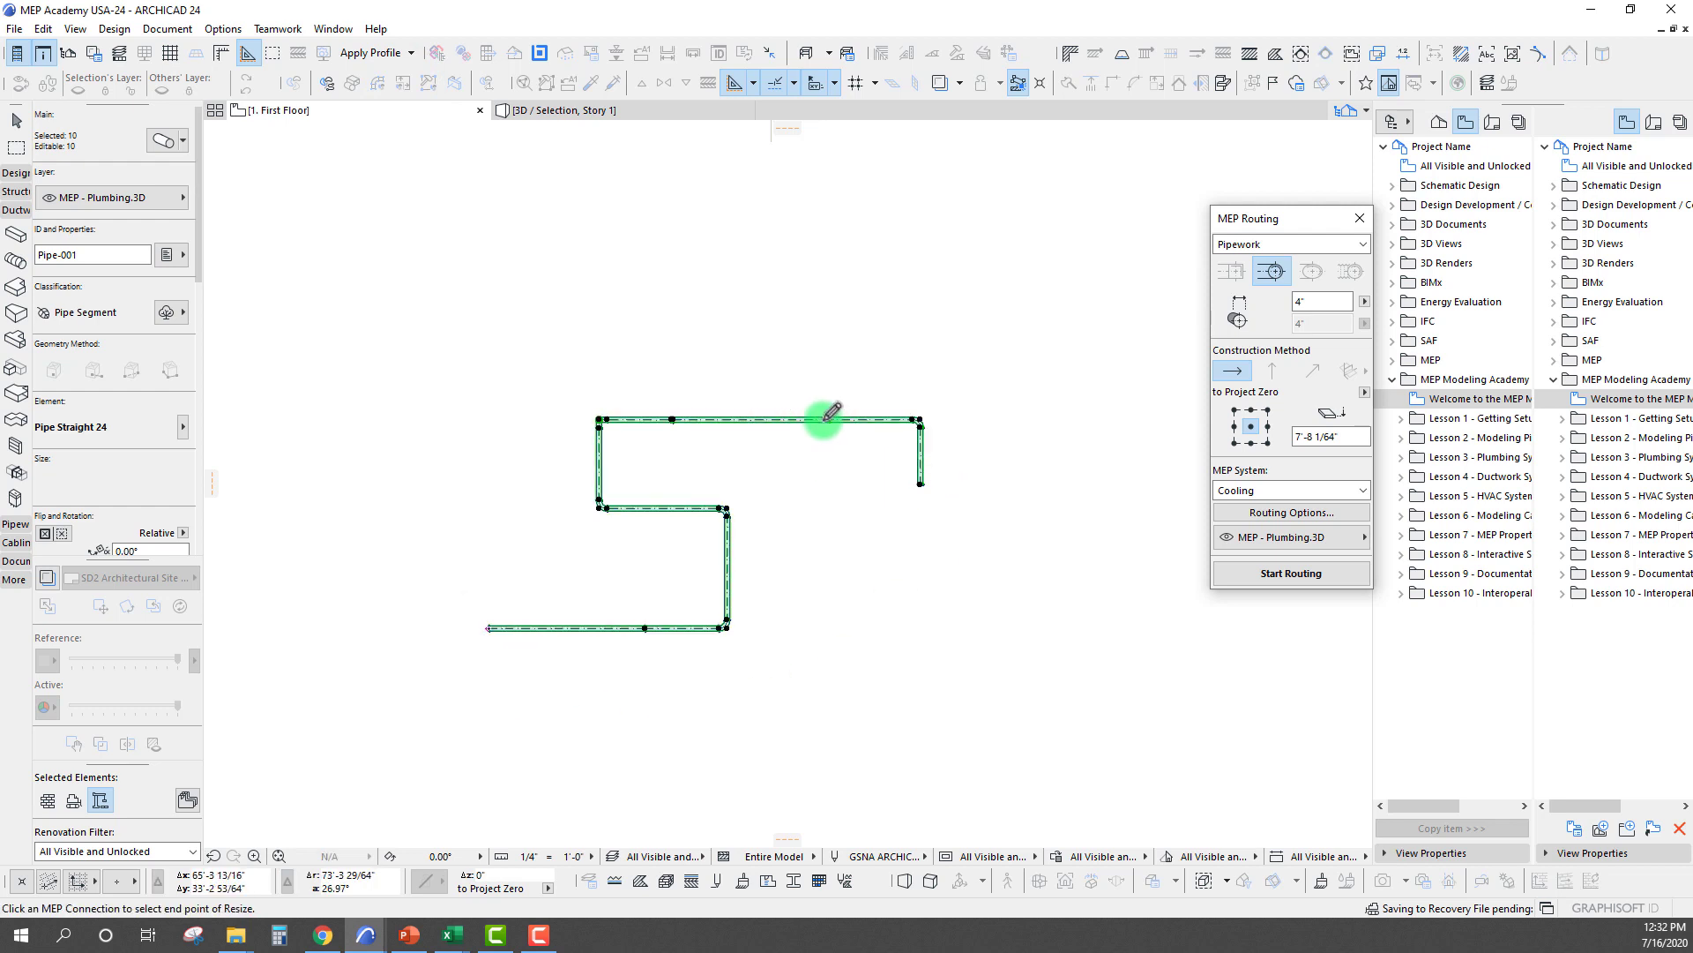
click(877, 419)
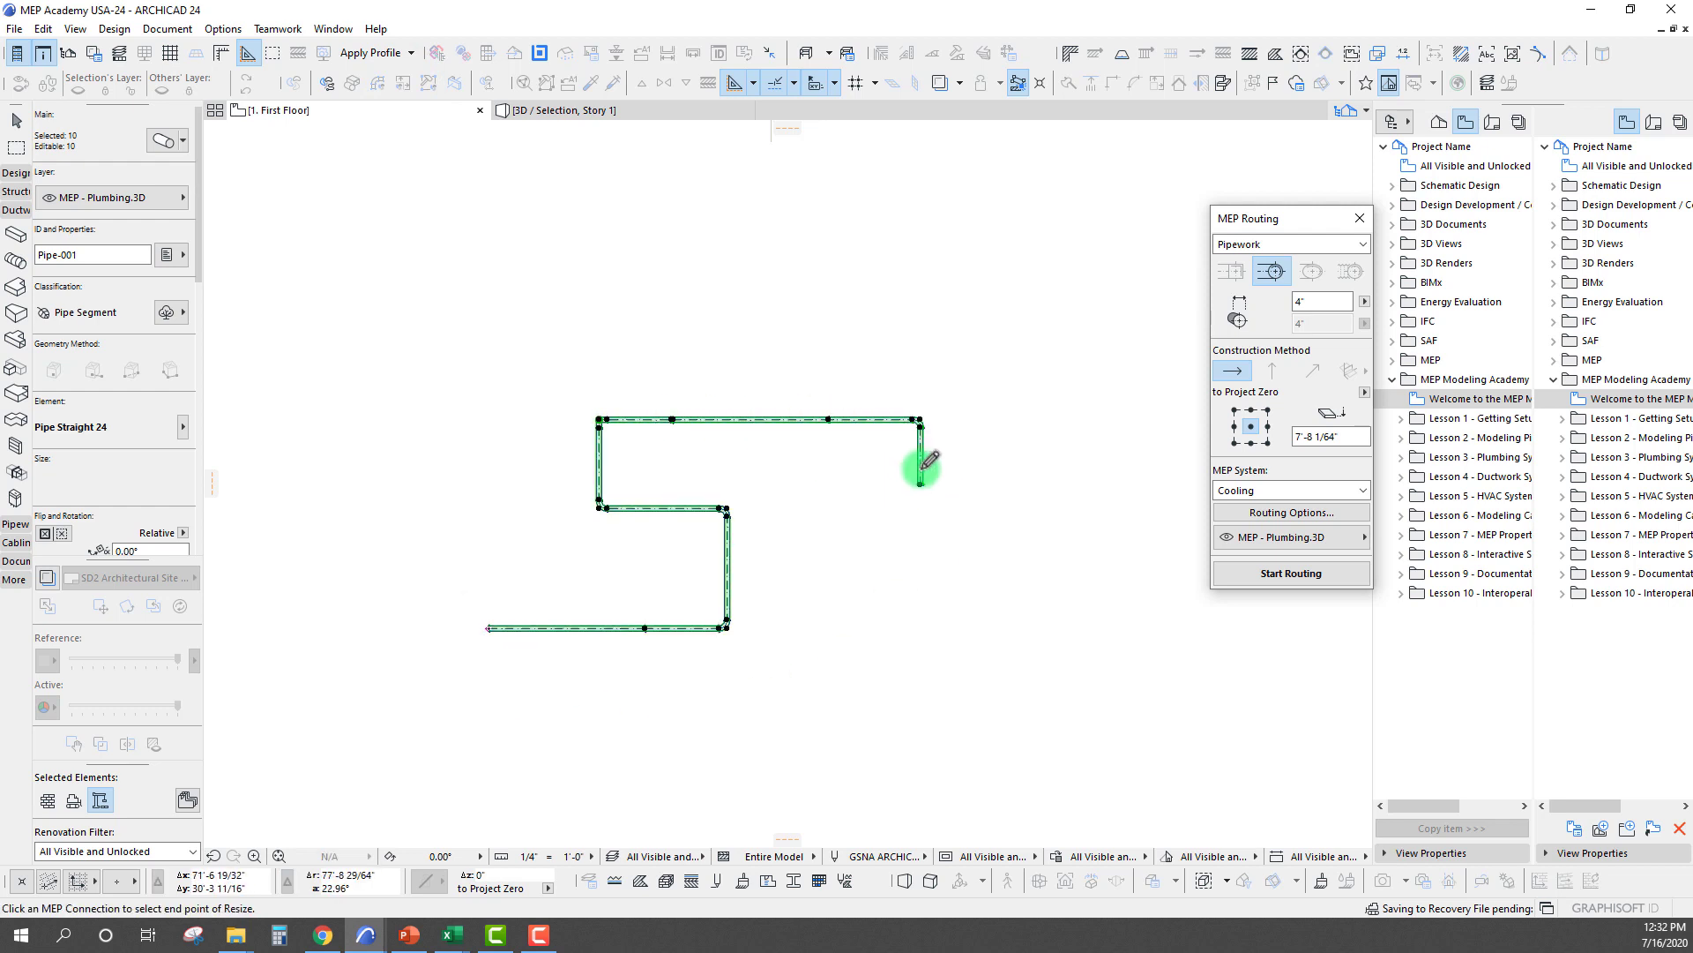
click(923, 477)
text(6")
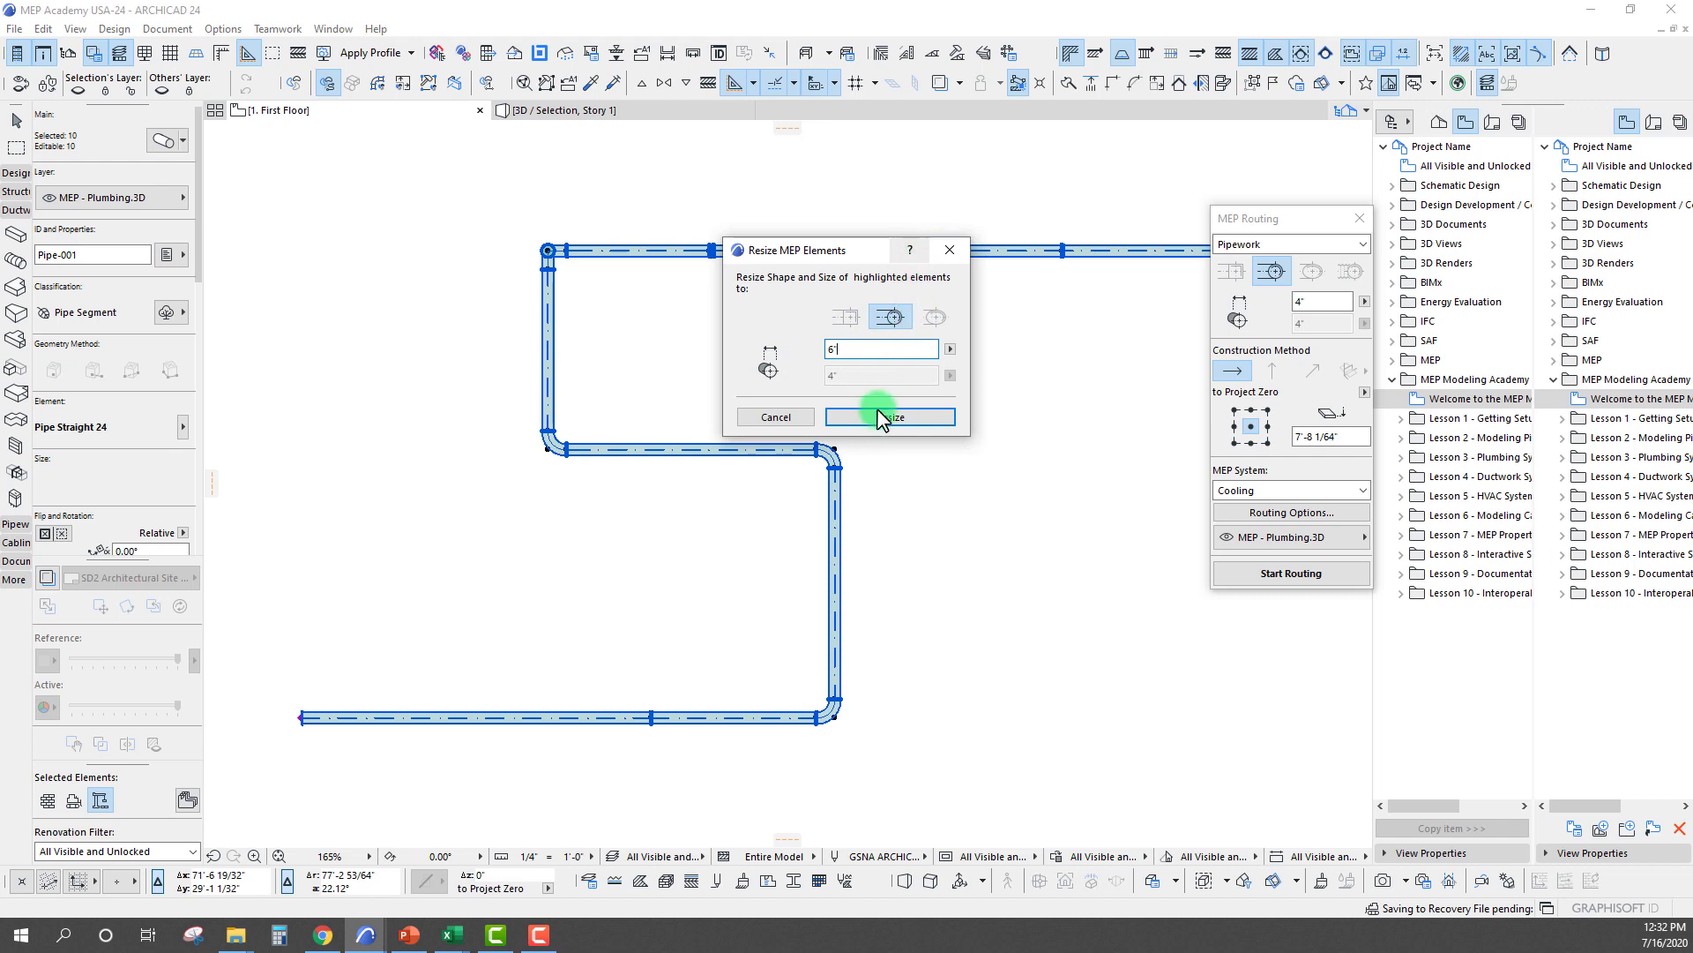
drag(856, 252, 717, 274)
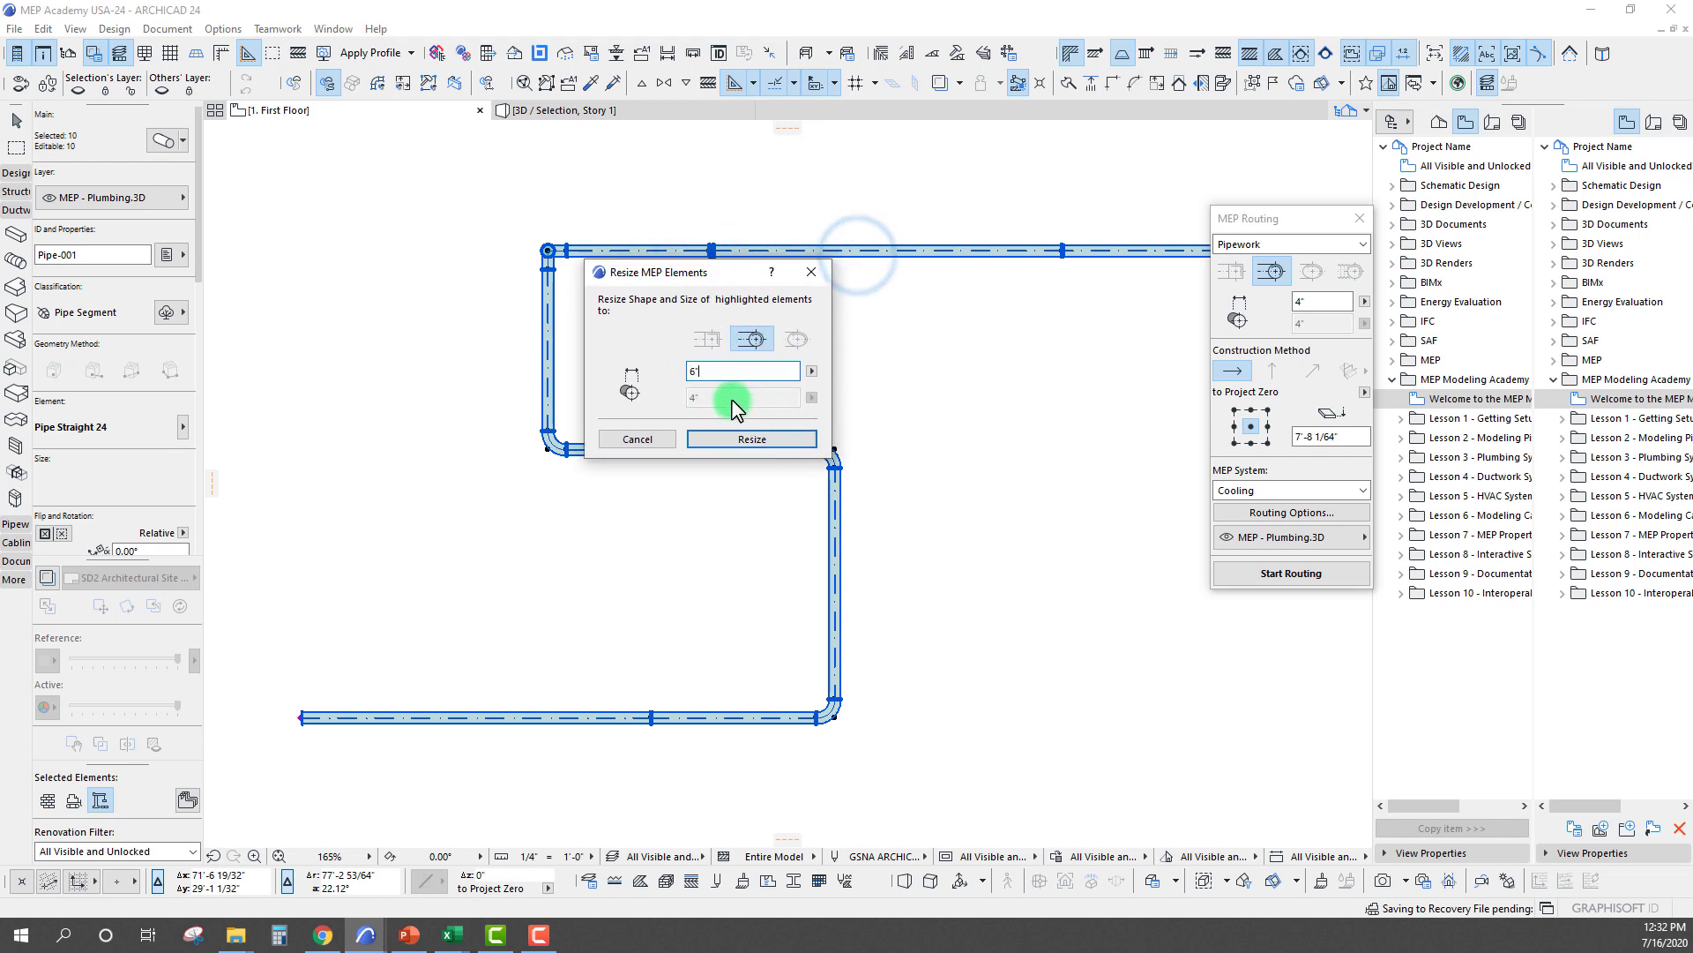
click(735, 447)
scroll(540, 480, down, 2)
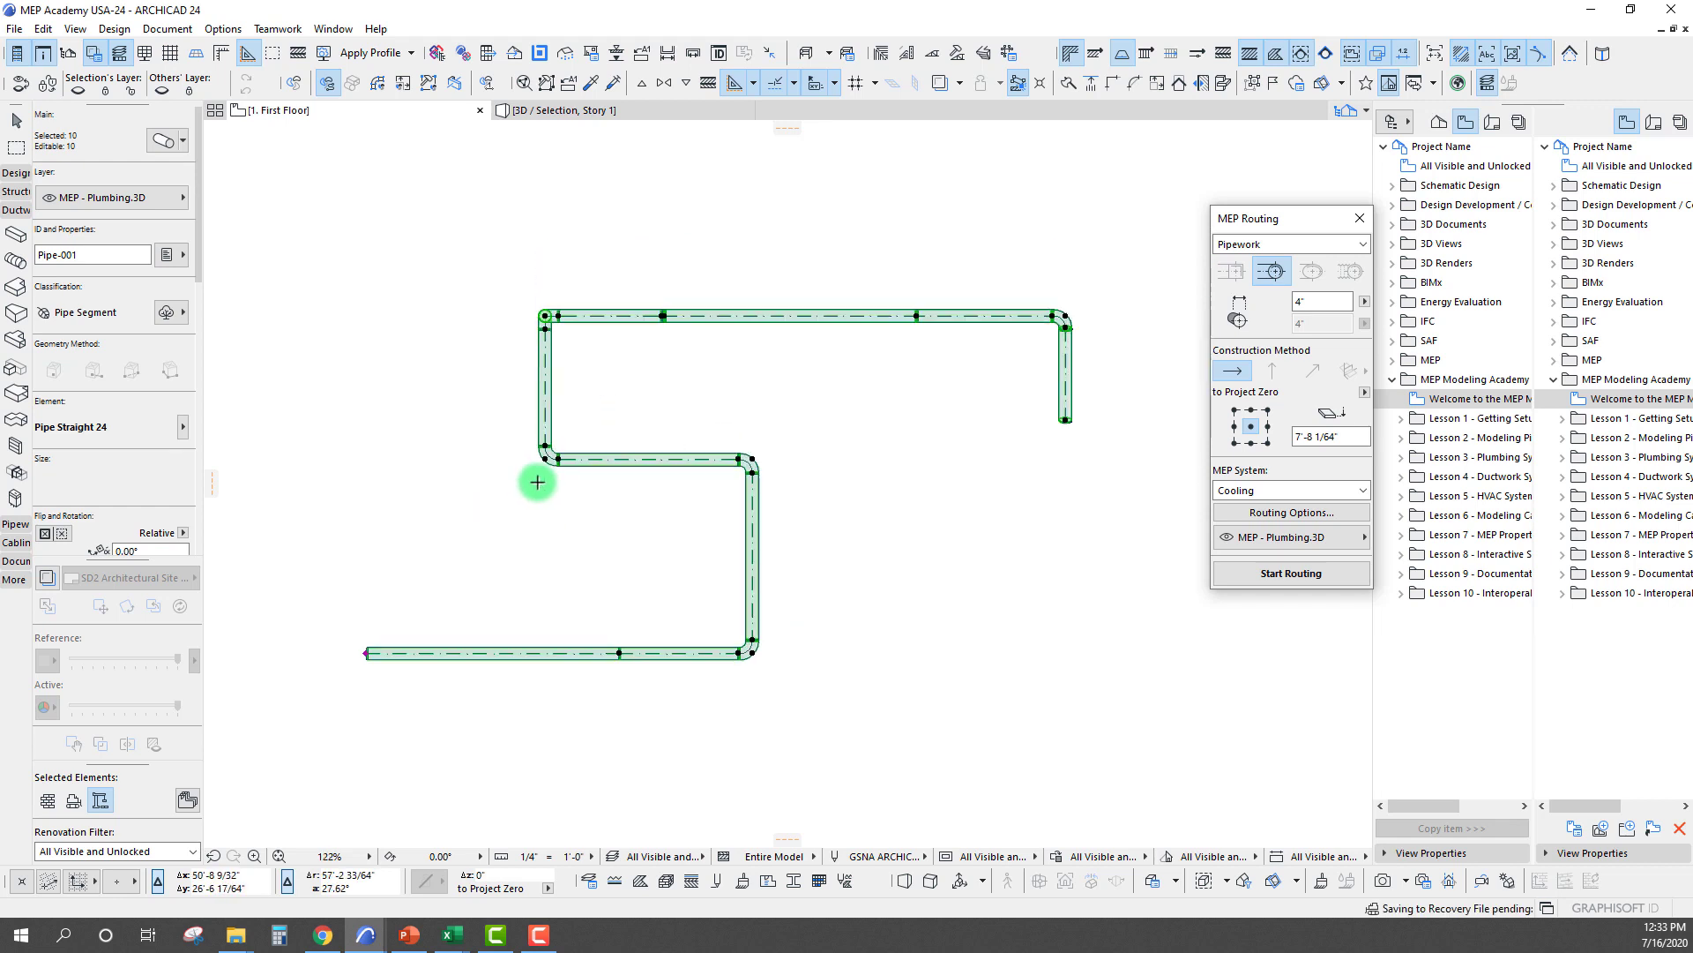
scroll(723, 459, up, 2)
scroll(673, 480, up, 4)
scroll(604, 459, up, 1)
scroll(559, 461, down, 3)
scroll(612, 469, down, 4)
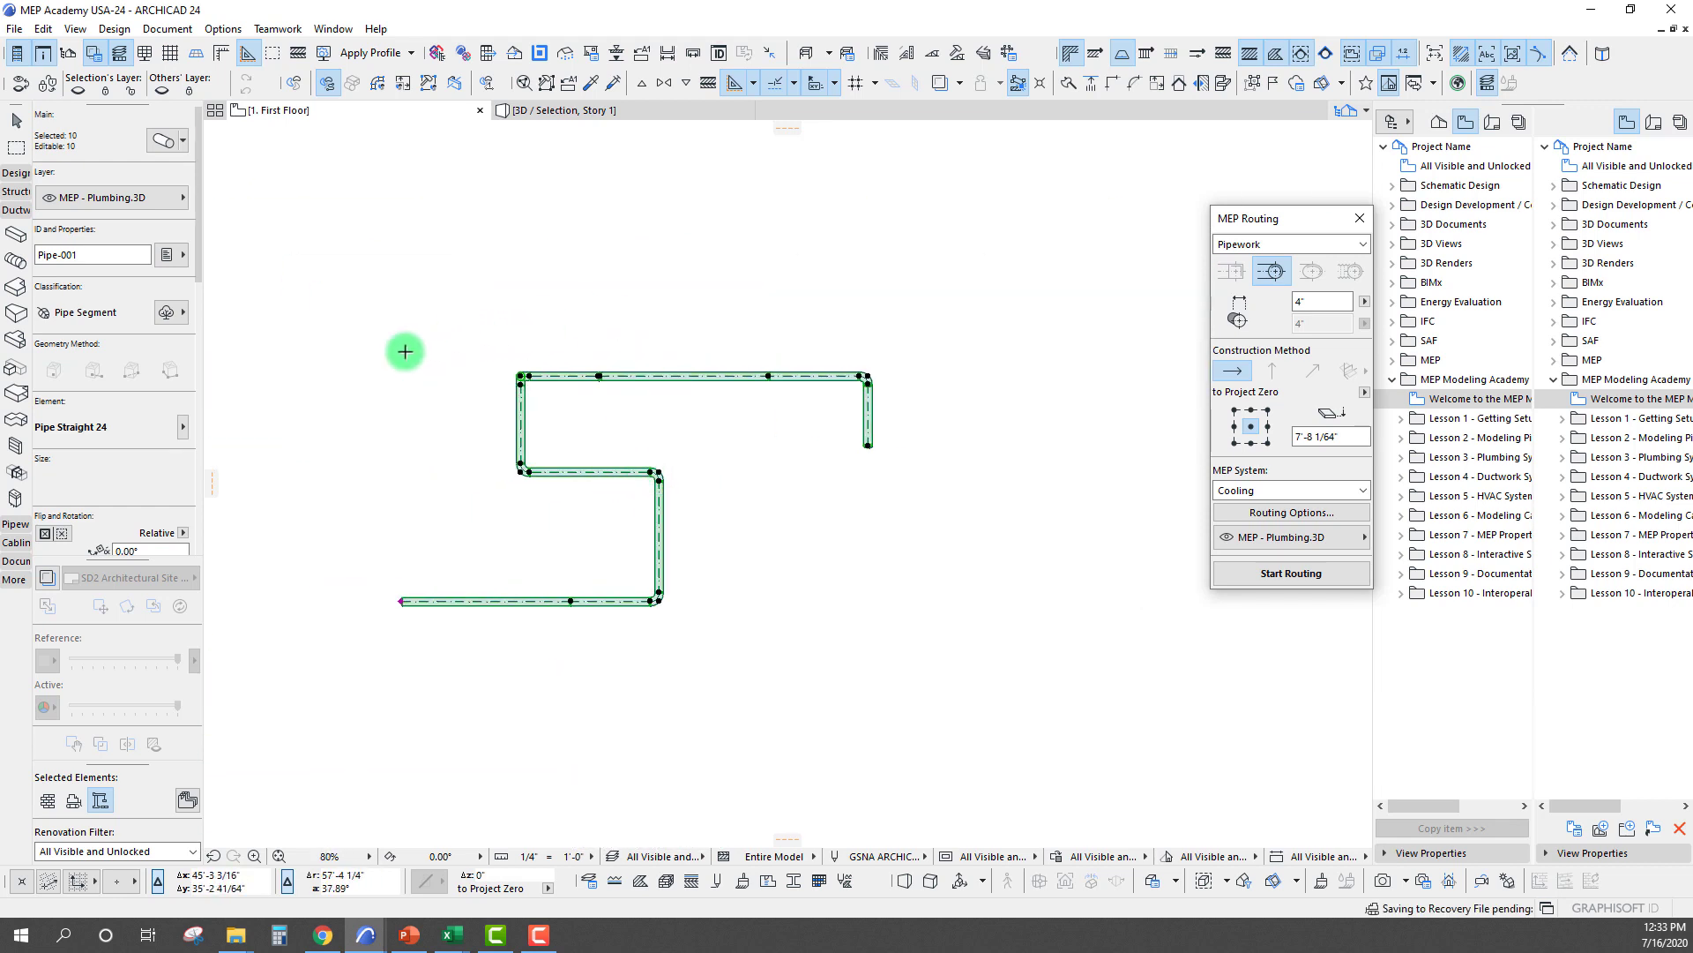
key(F5)
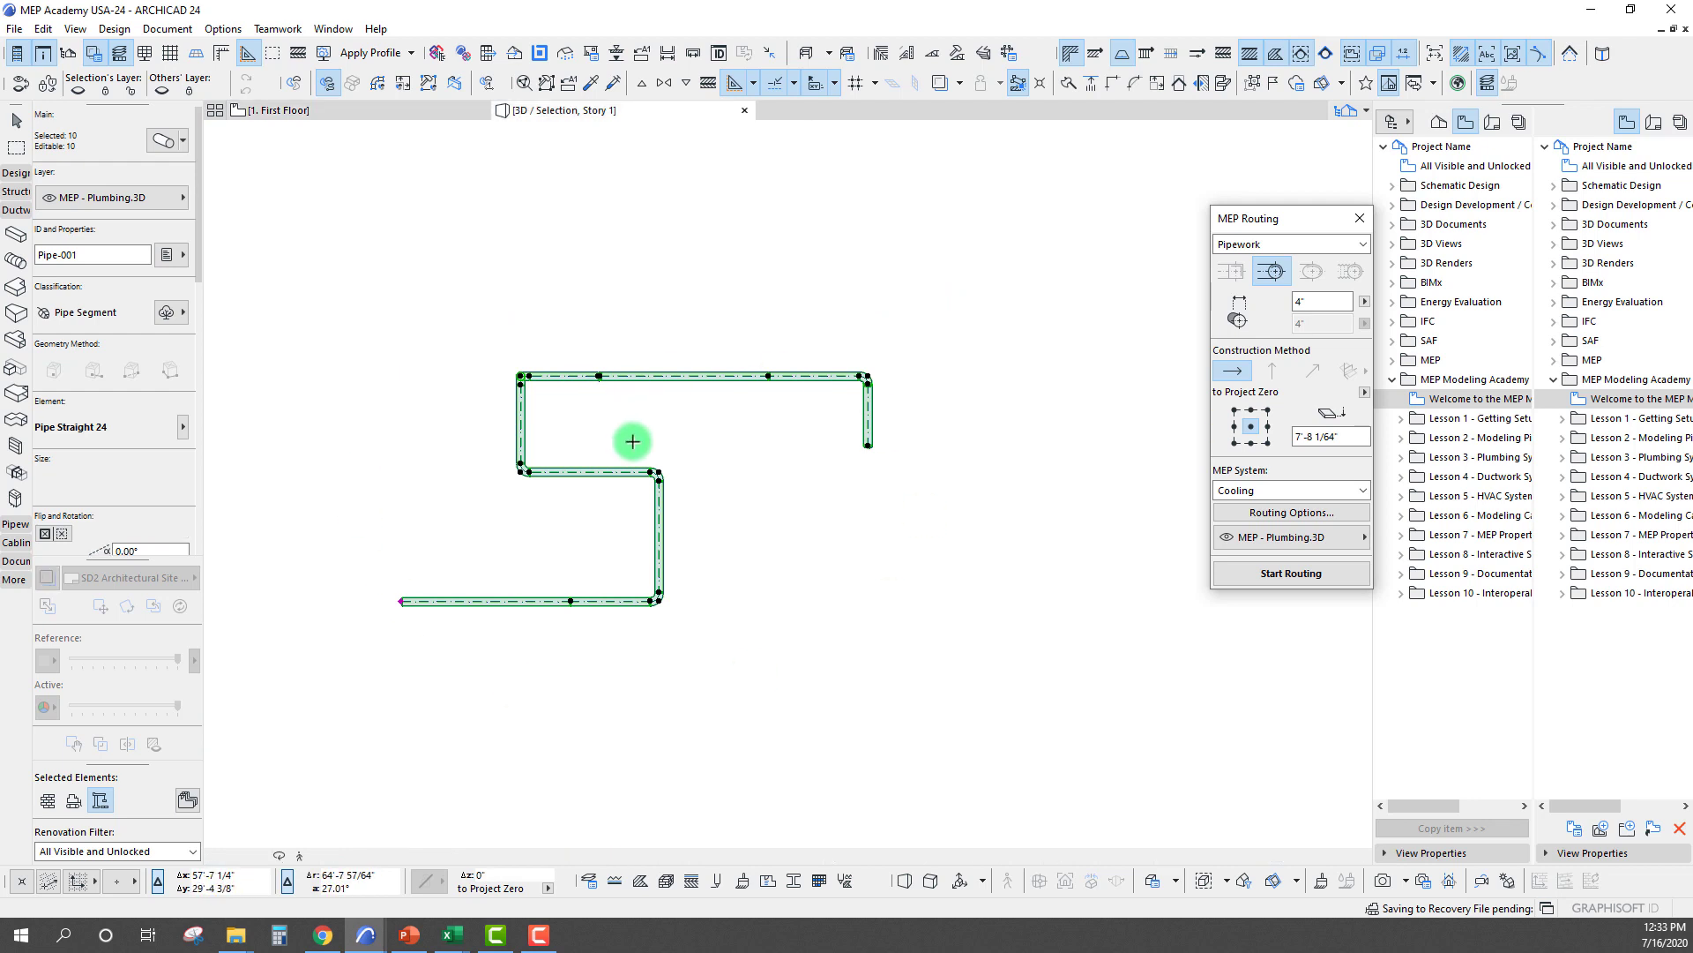
scroll(926, 445, up, 2)
scroll(956, 473, up, 4)
scroll(901, 558, down, 2)
scroll(711, 648, down, 2)
scroll(737, 643, down, 2)
scroll(736, 640, down, 1)
shift+middle_drag(737, 642, 699, 447)
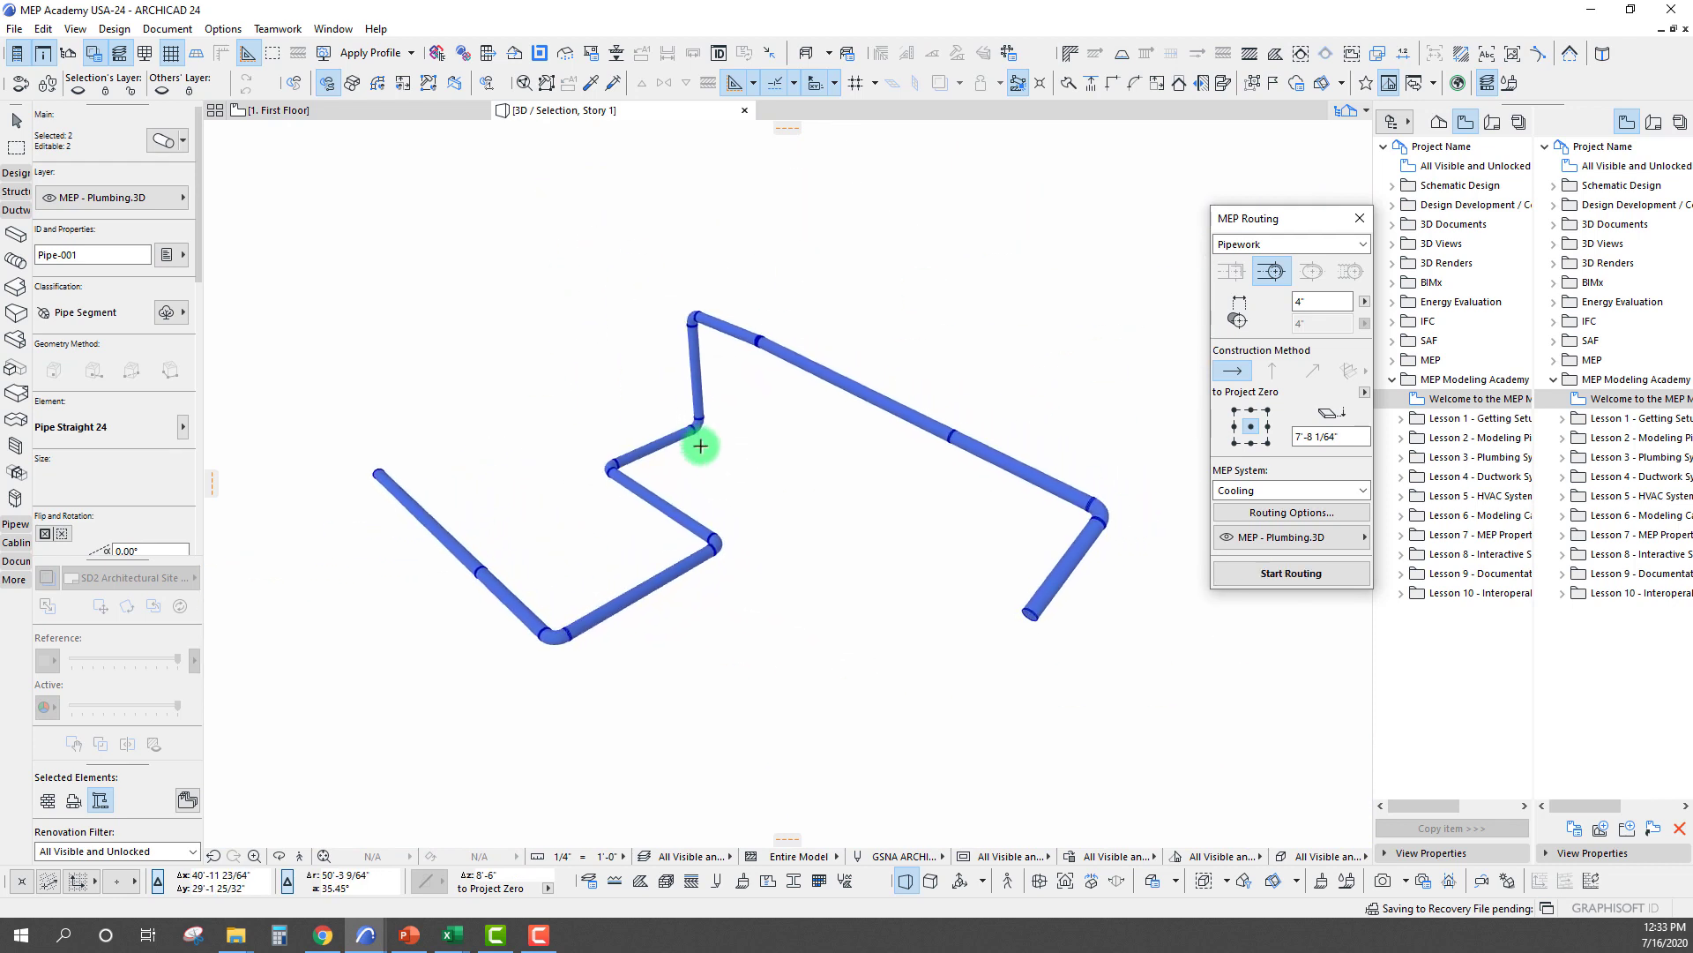
shift+middle_drag(810, 475, 502, 320)
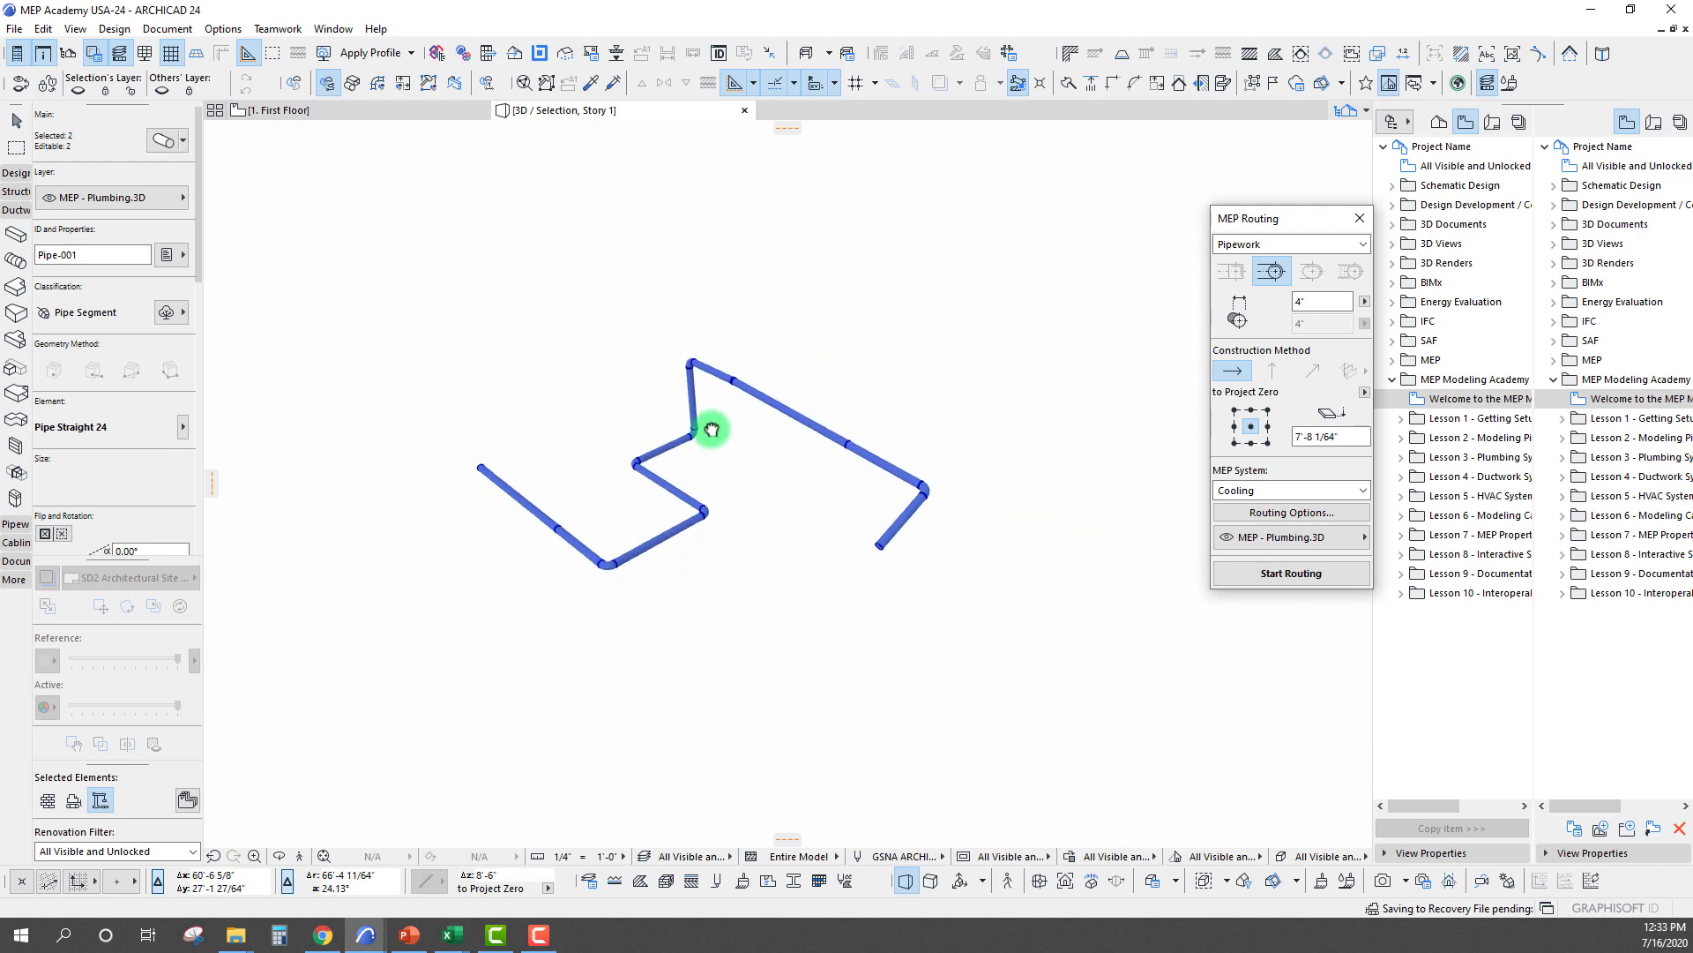
click(501, 319)
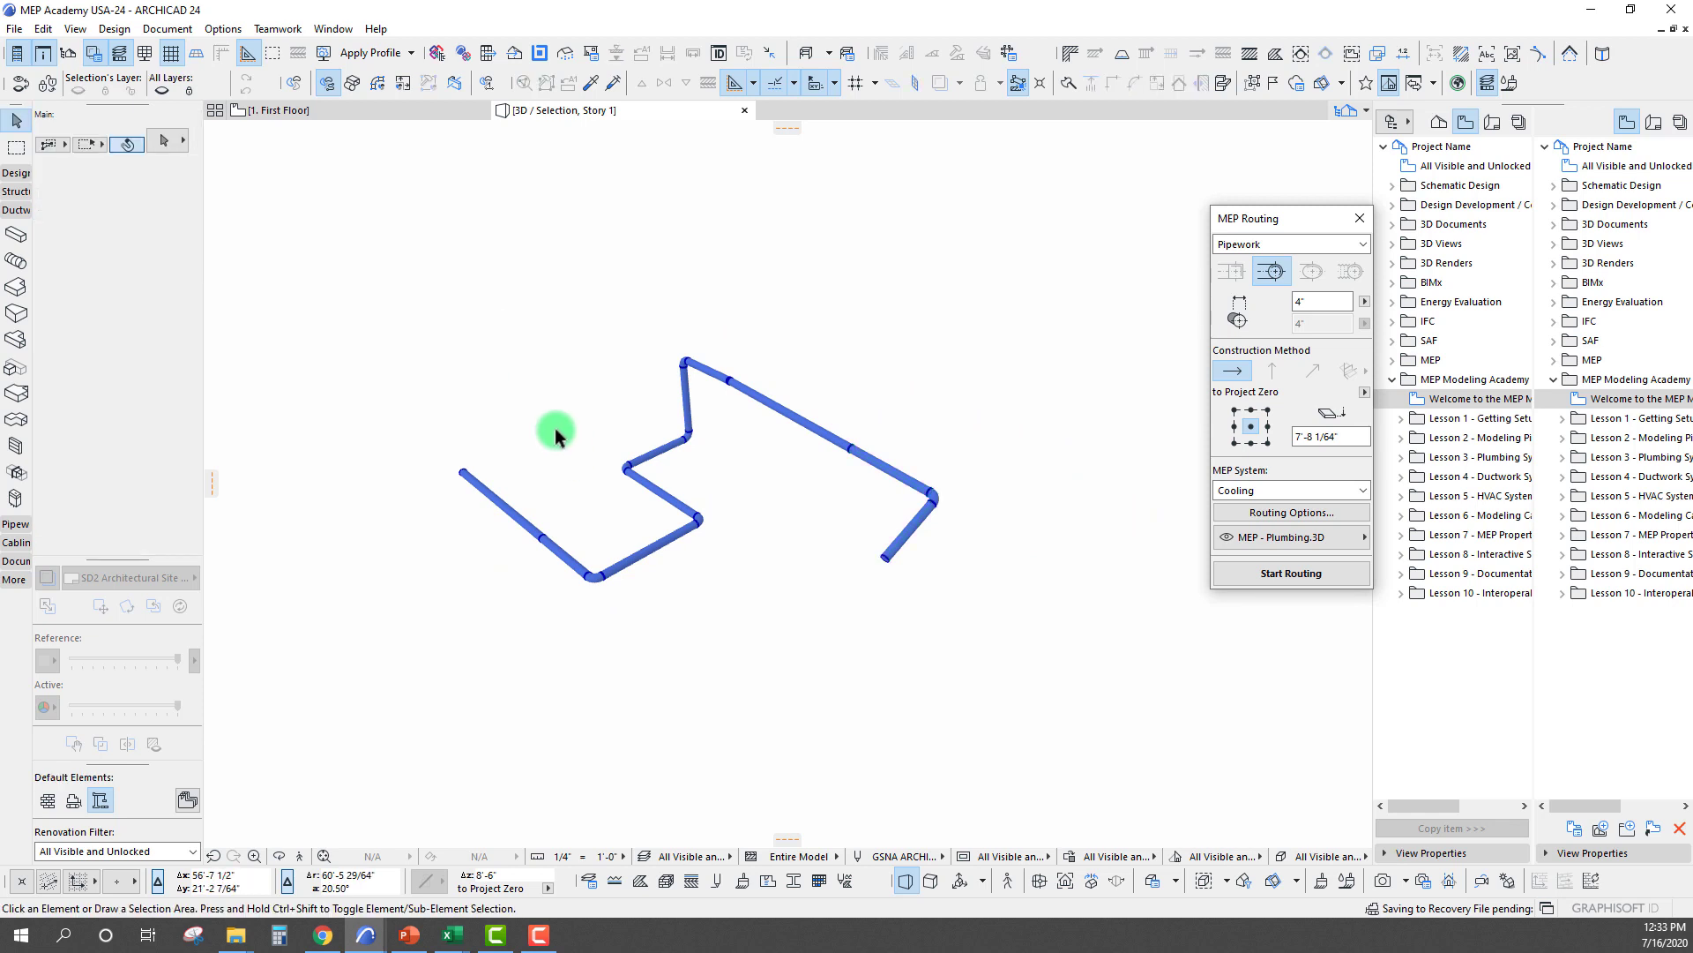
drag(412, 275, 1045, 702)
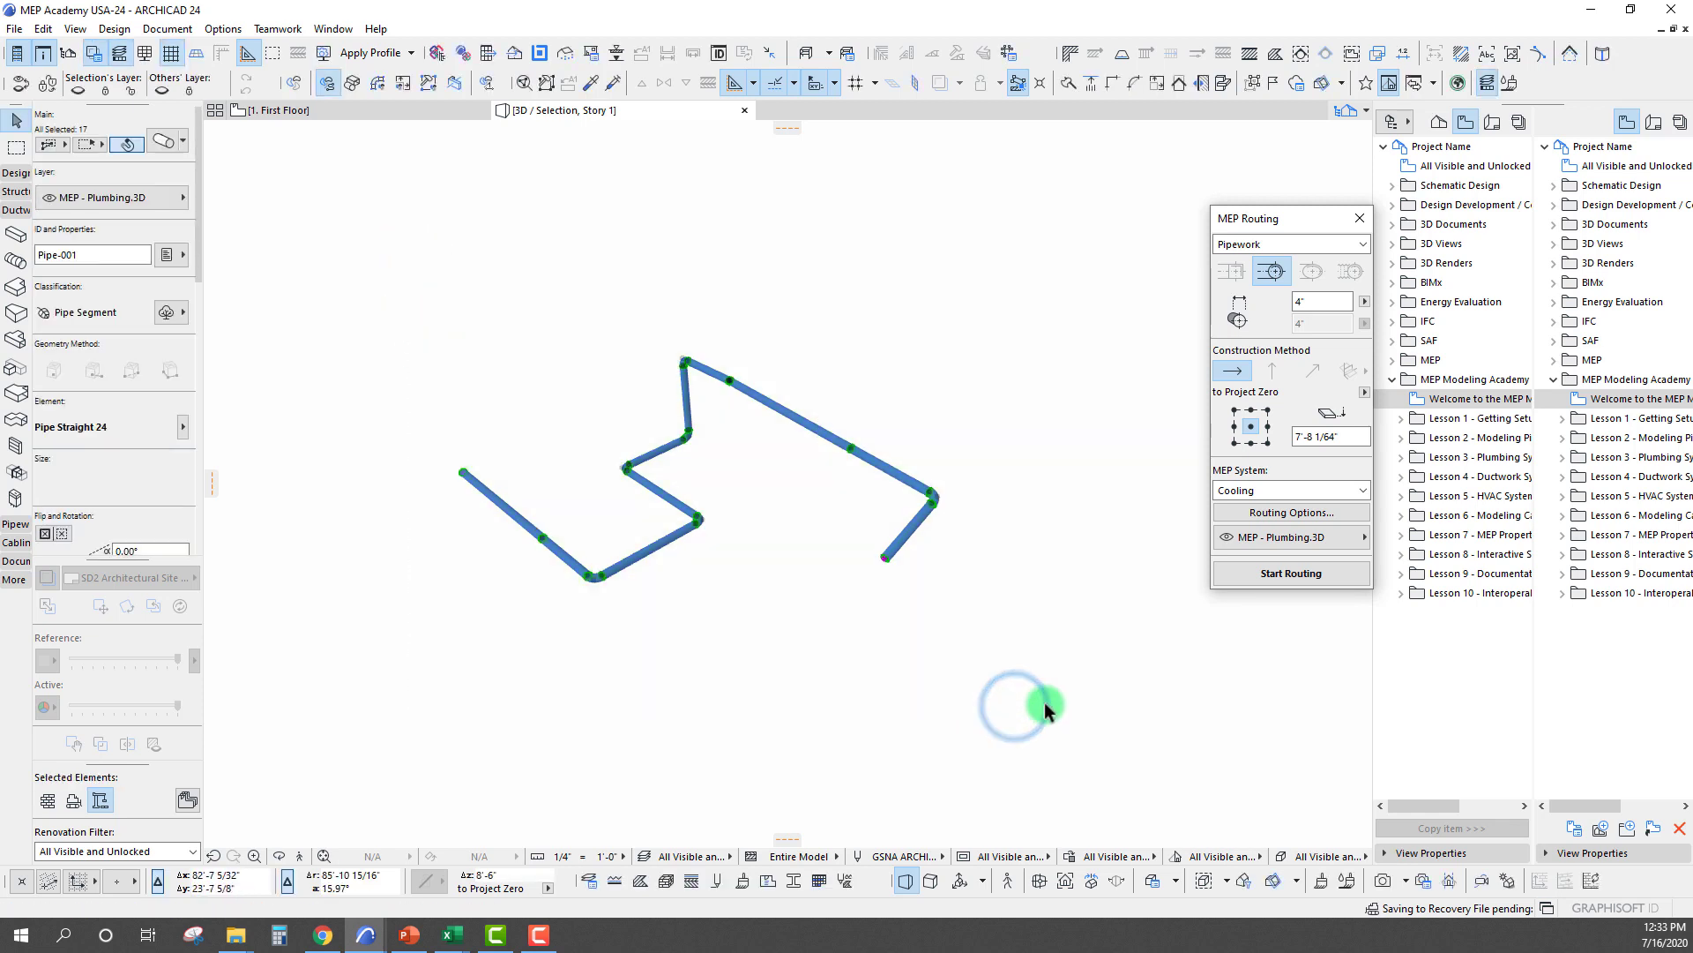
key(F5)
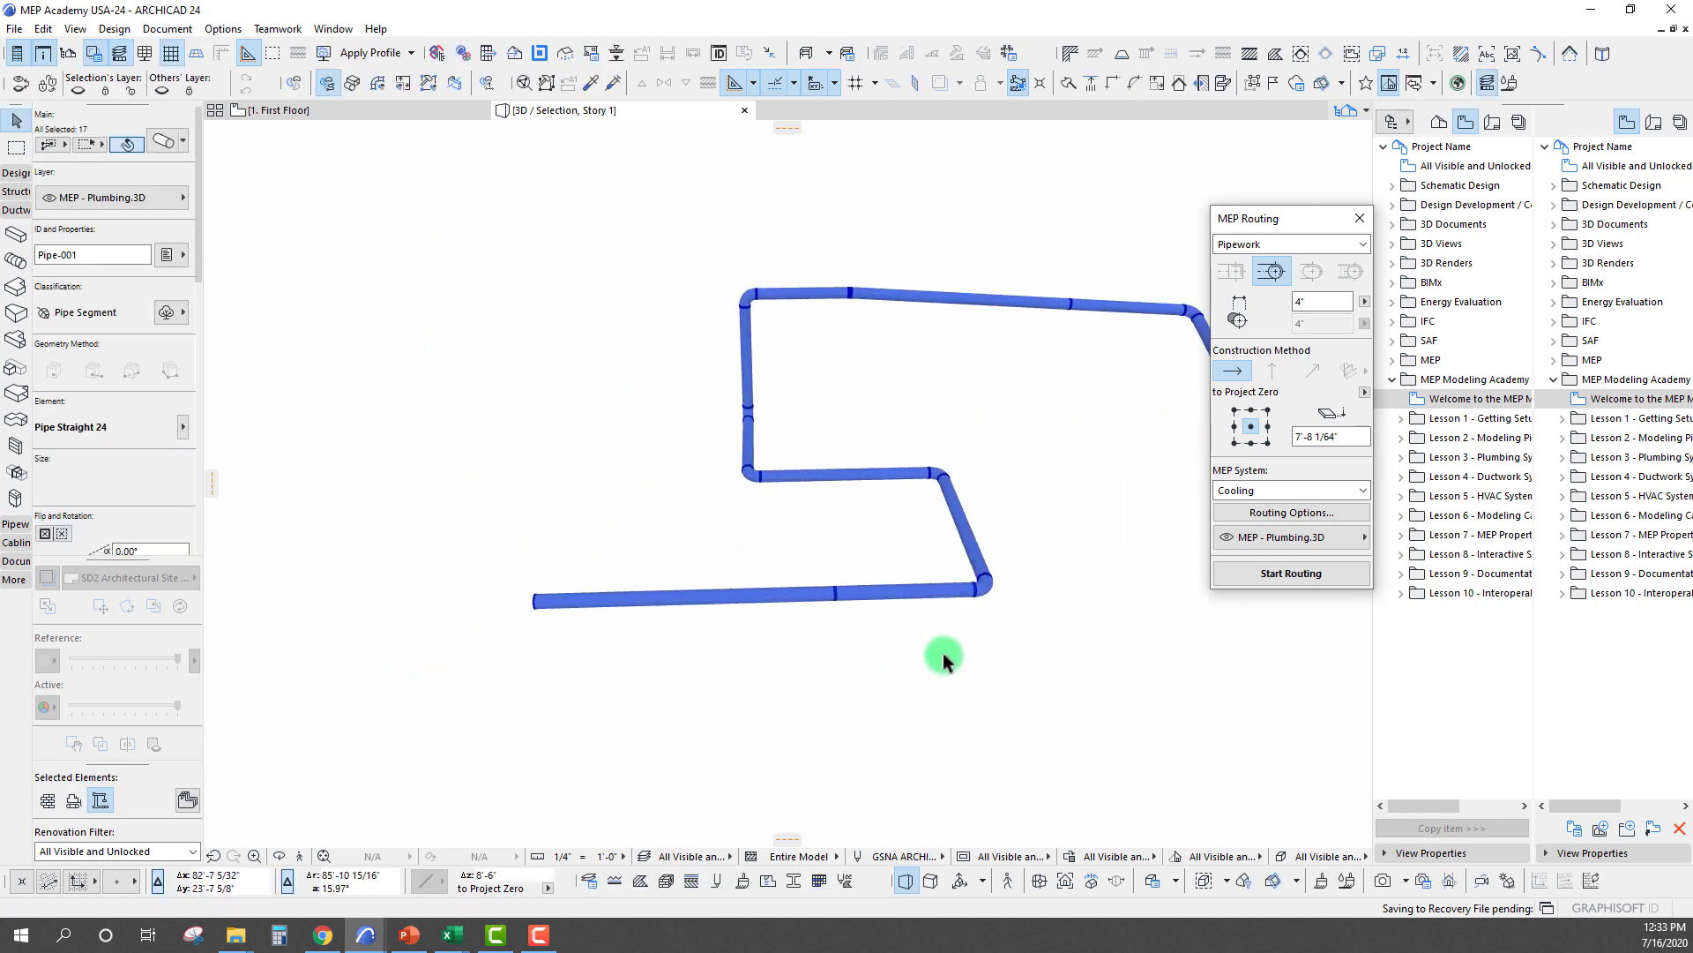
click(999, 381)
shift+middle_drag(974, 446, 1052, 426)
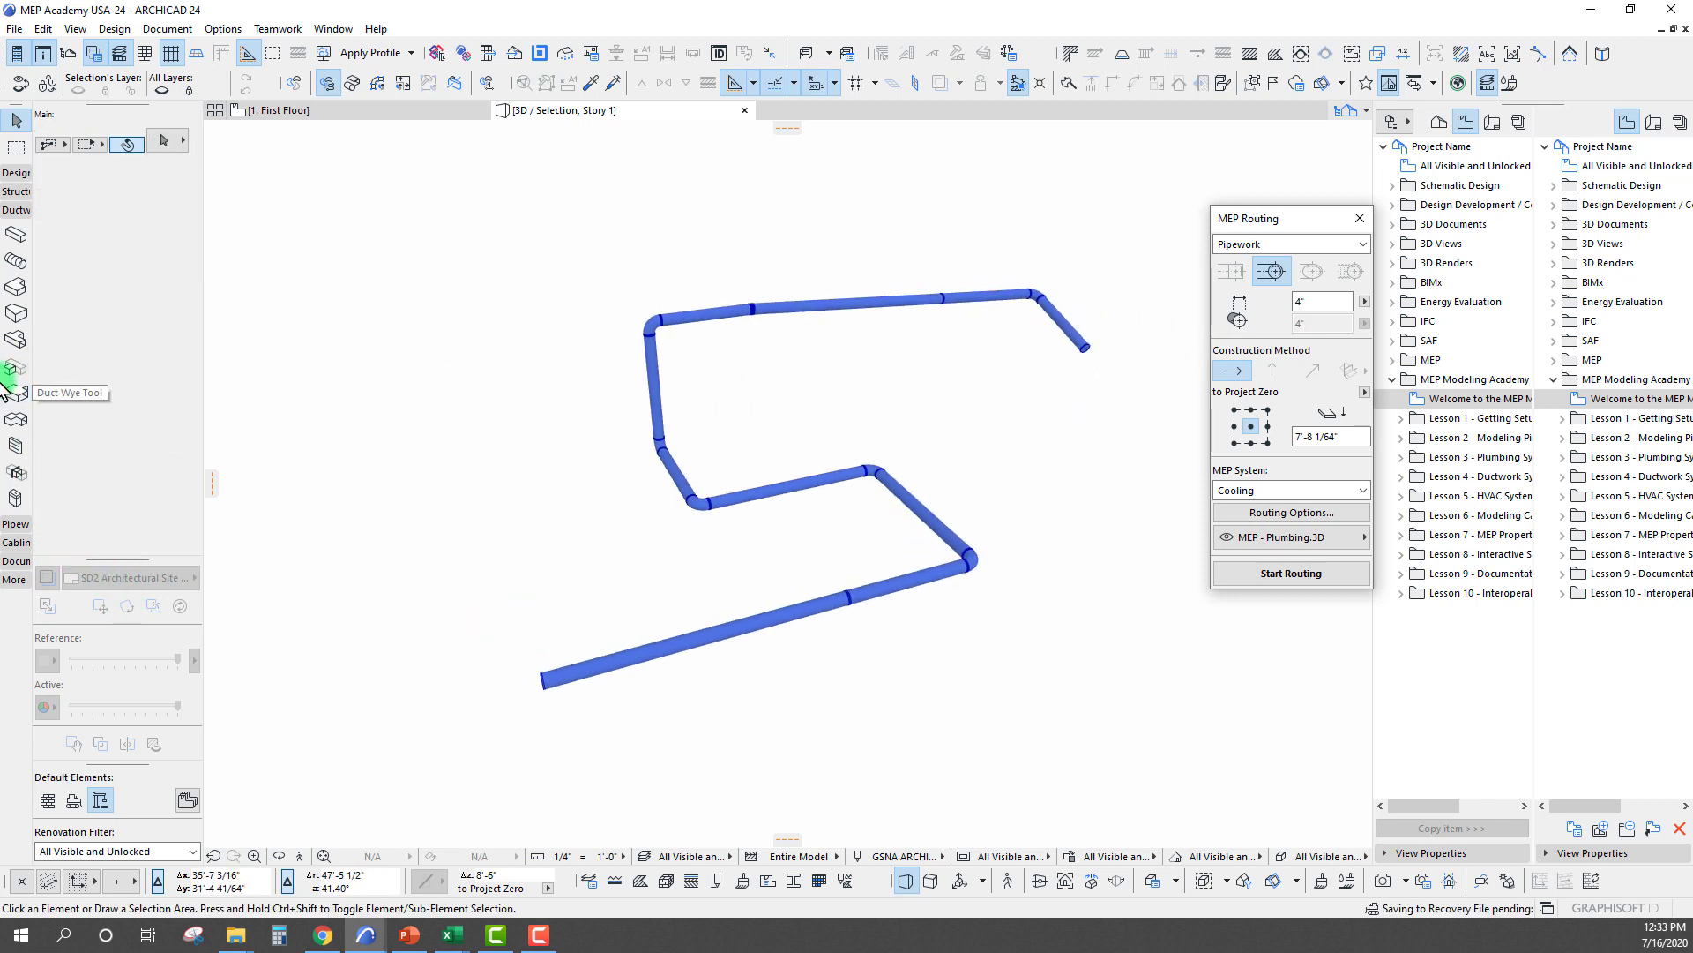
Add a pipe tee branch on the long straight pipe run
click(16, 210)
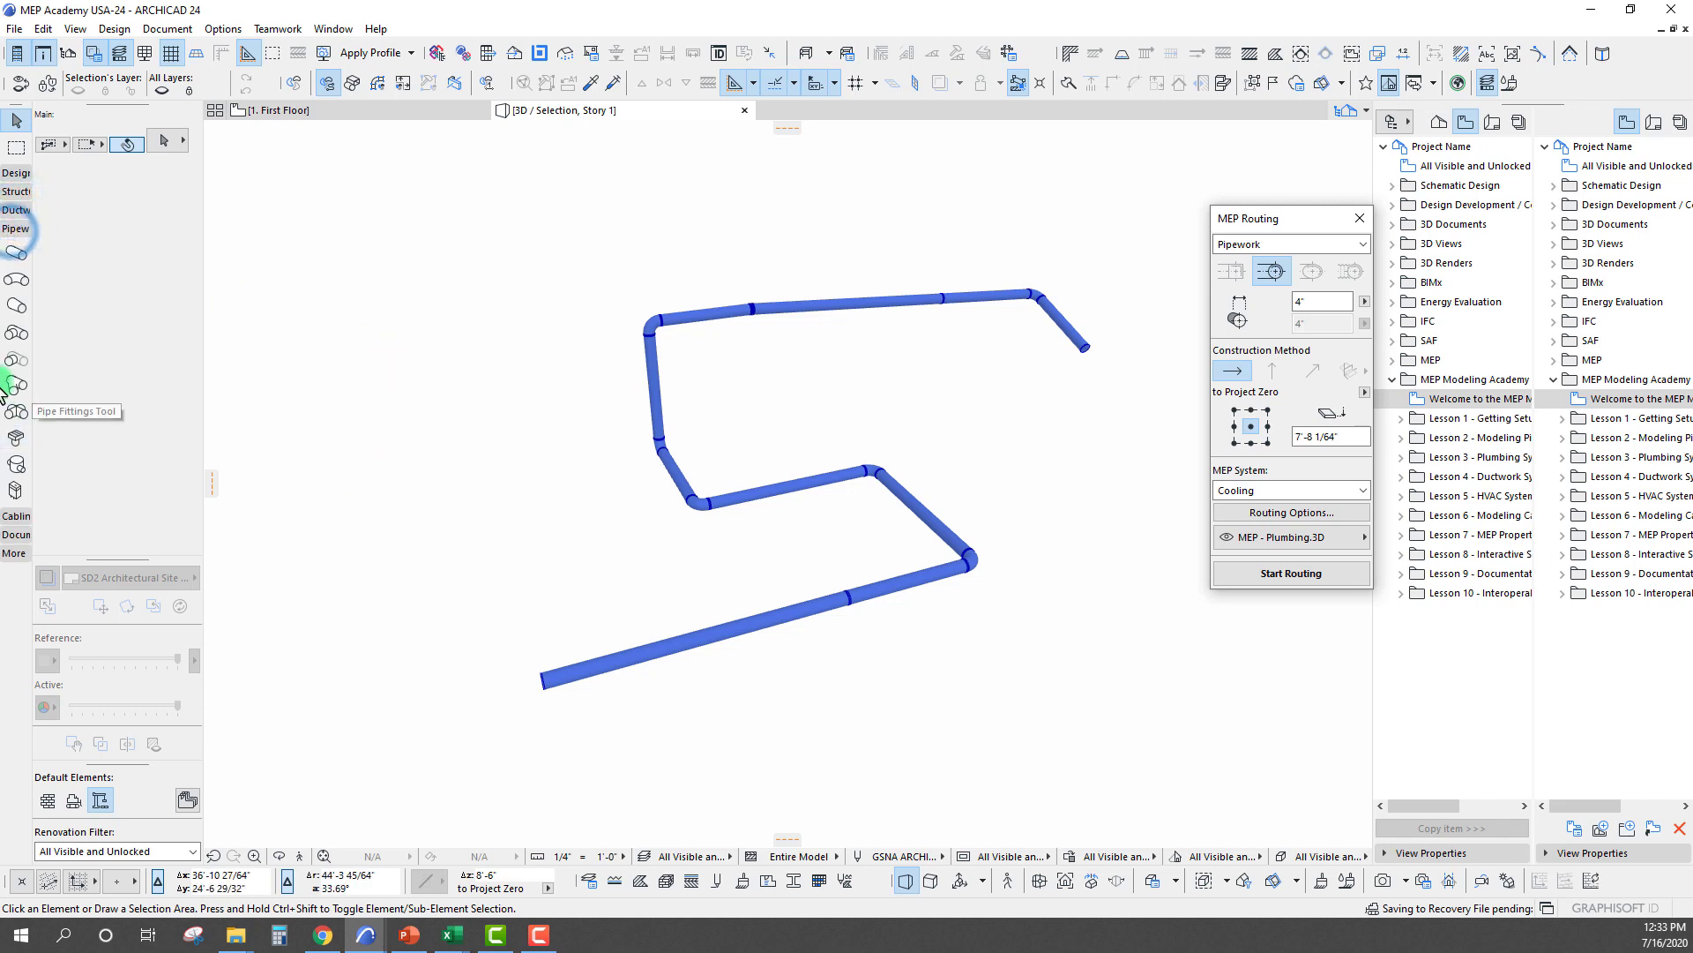
click(17, 331)
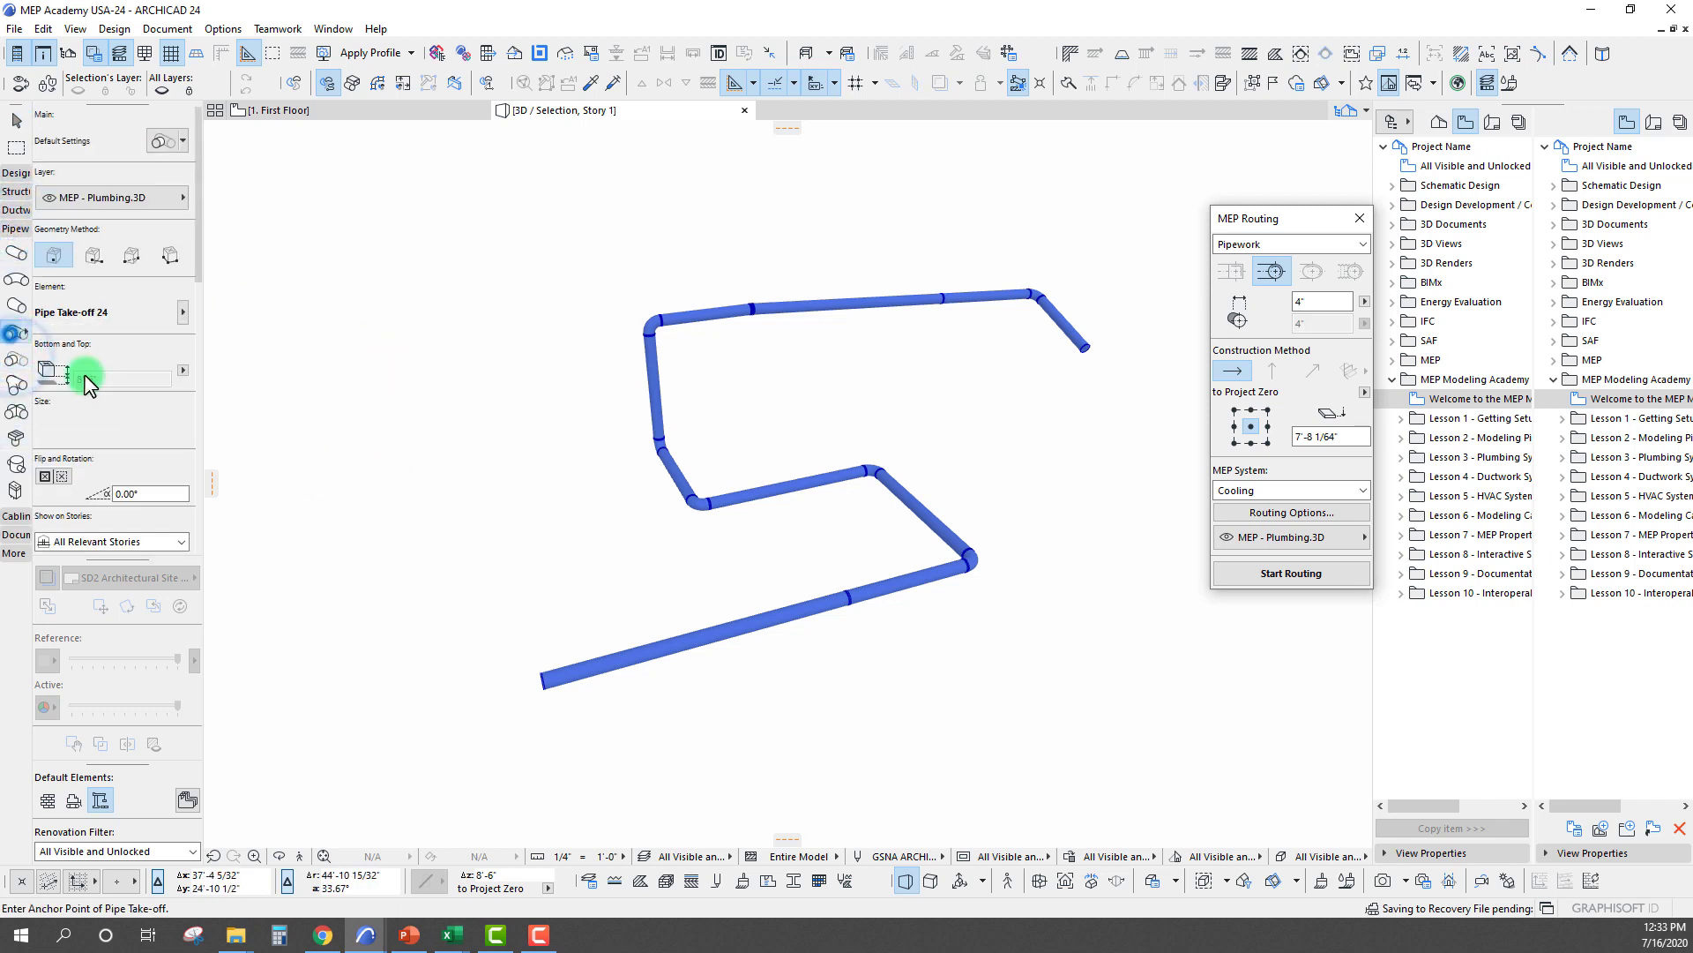
scroll(673, 680, up, 2)
scroll(577, 678, up, 2)
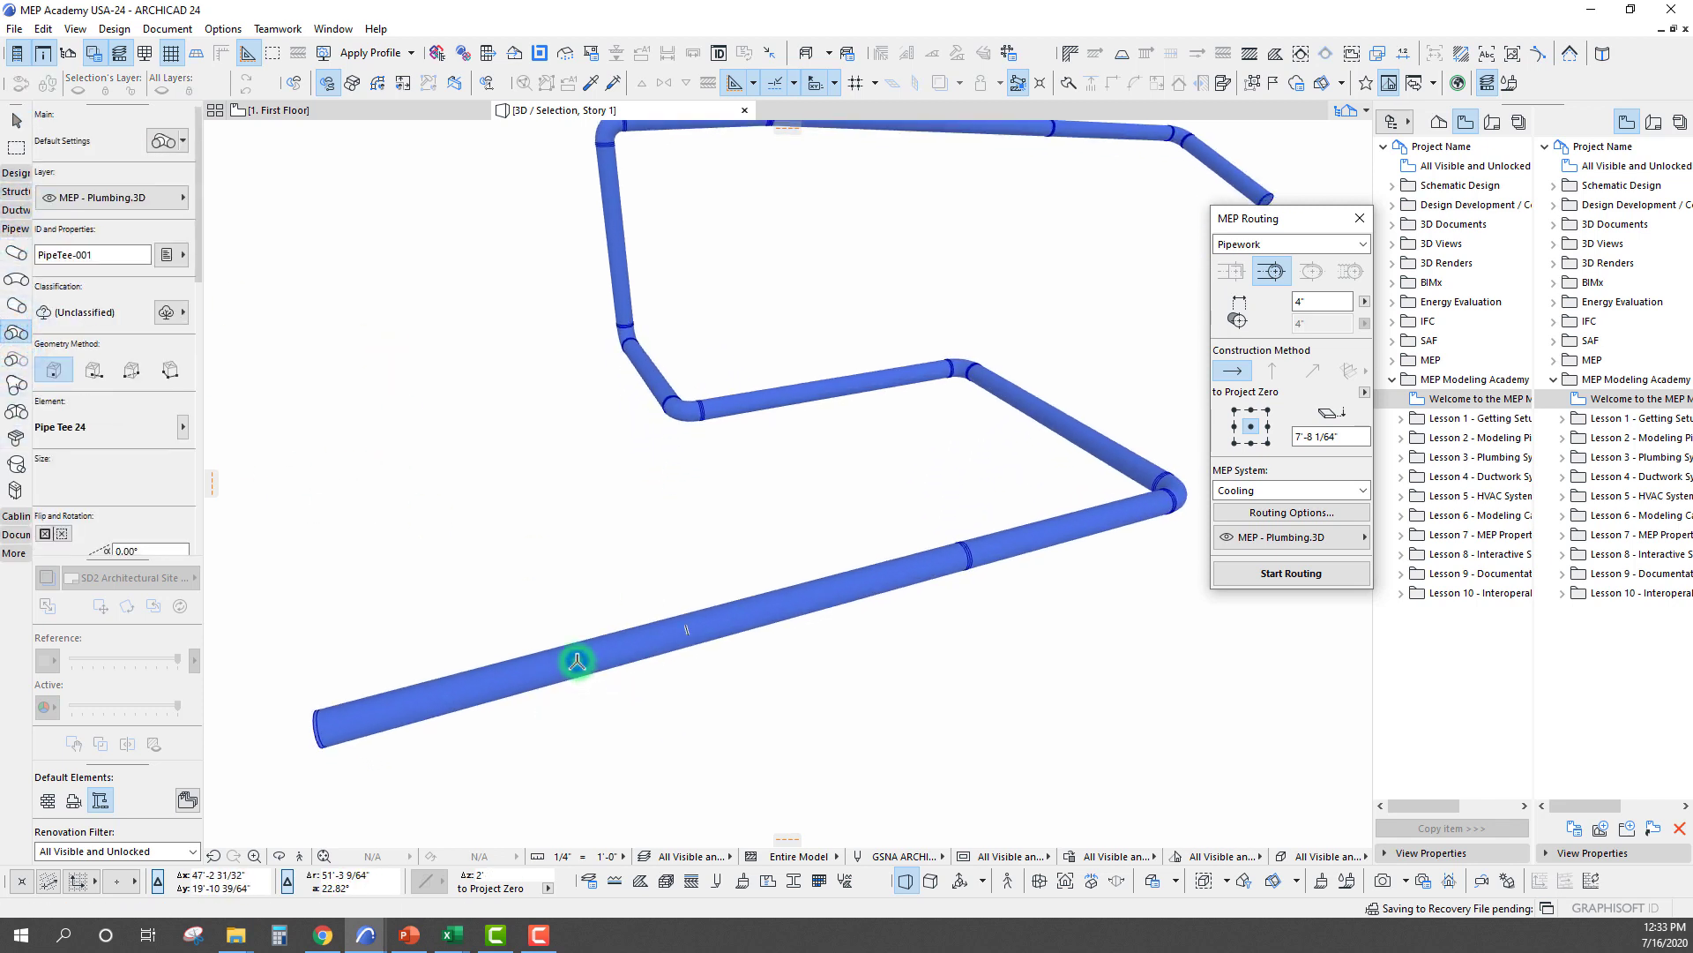
click(577, 660)
scroll(782, 702, up, 2)
scroll(881, 644, up, 2)
scroll(947, 512, up, 1)
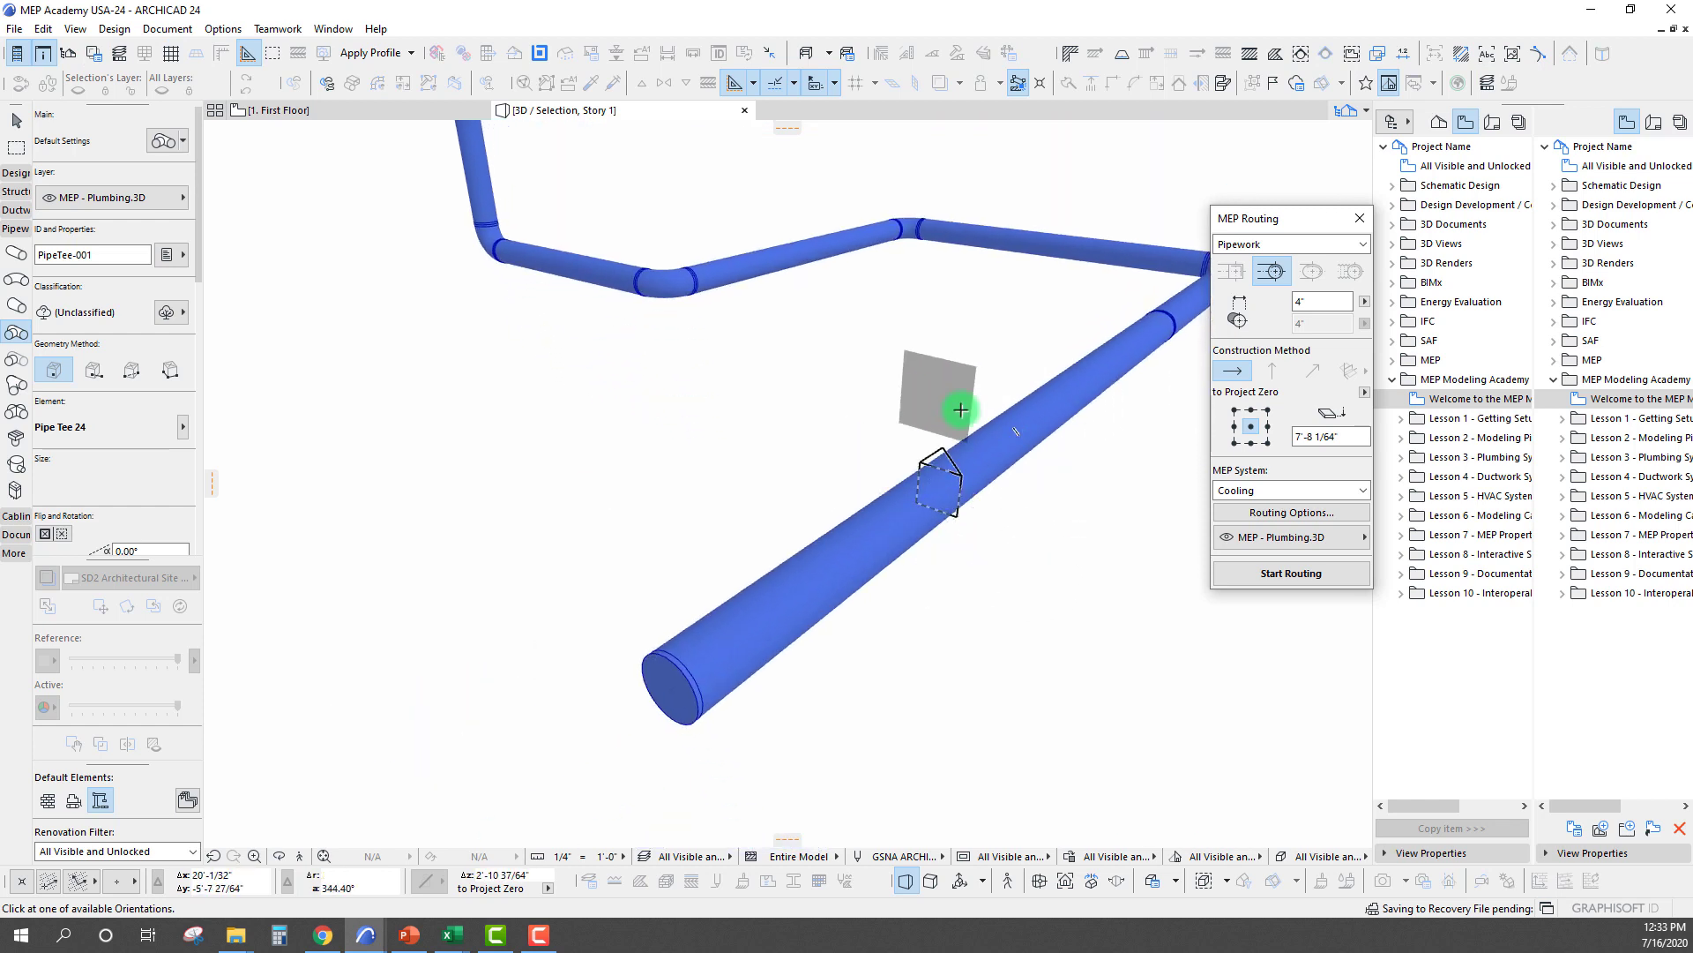
click(1011, 525)
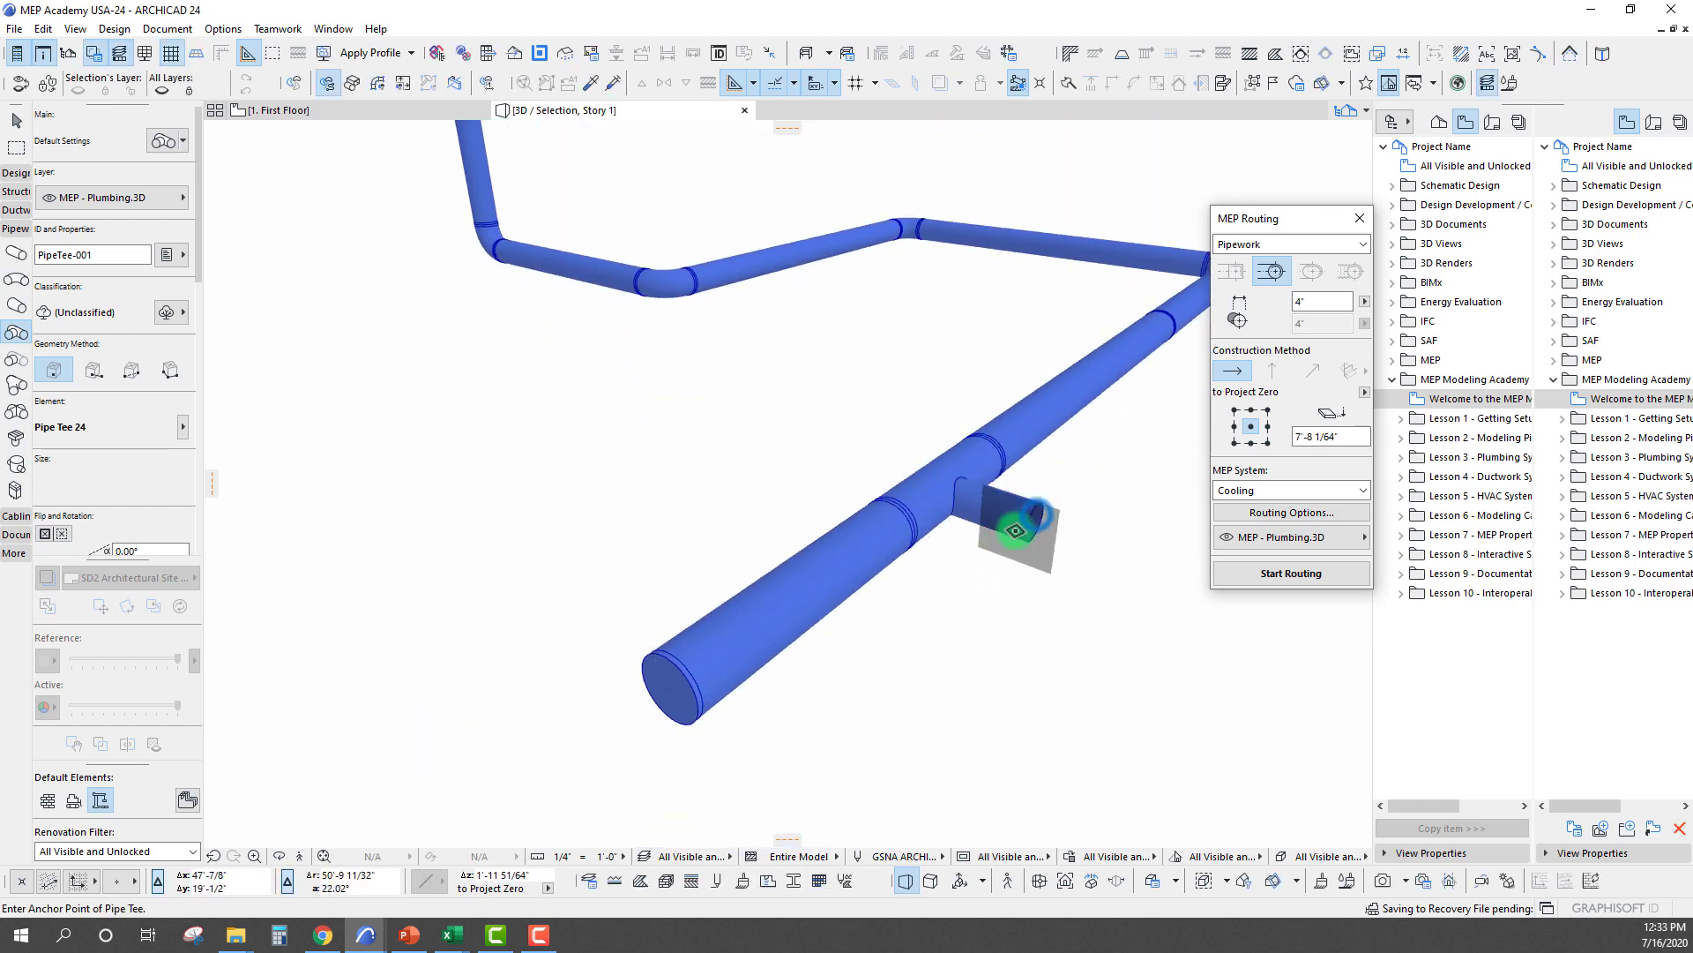
shift+middle_drag(1011, 531, 1040, 518)
scroll(668, 463, up, 2)
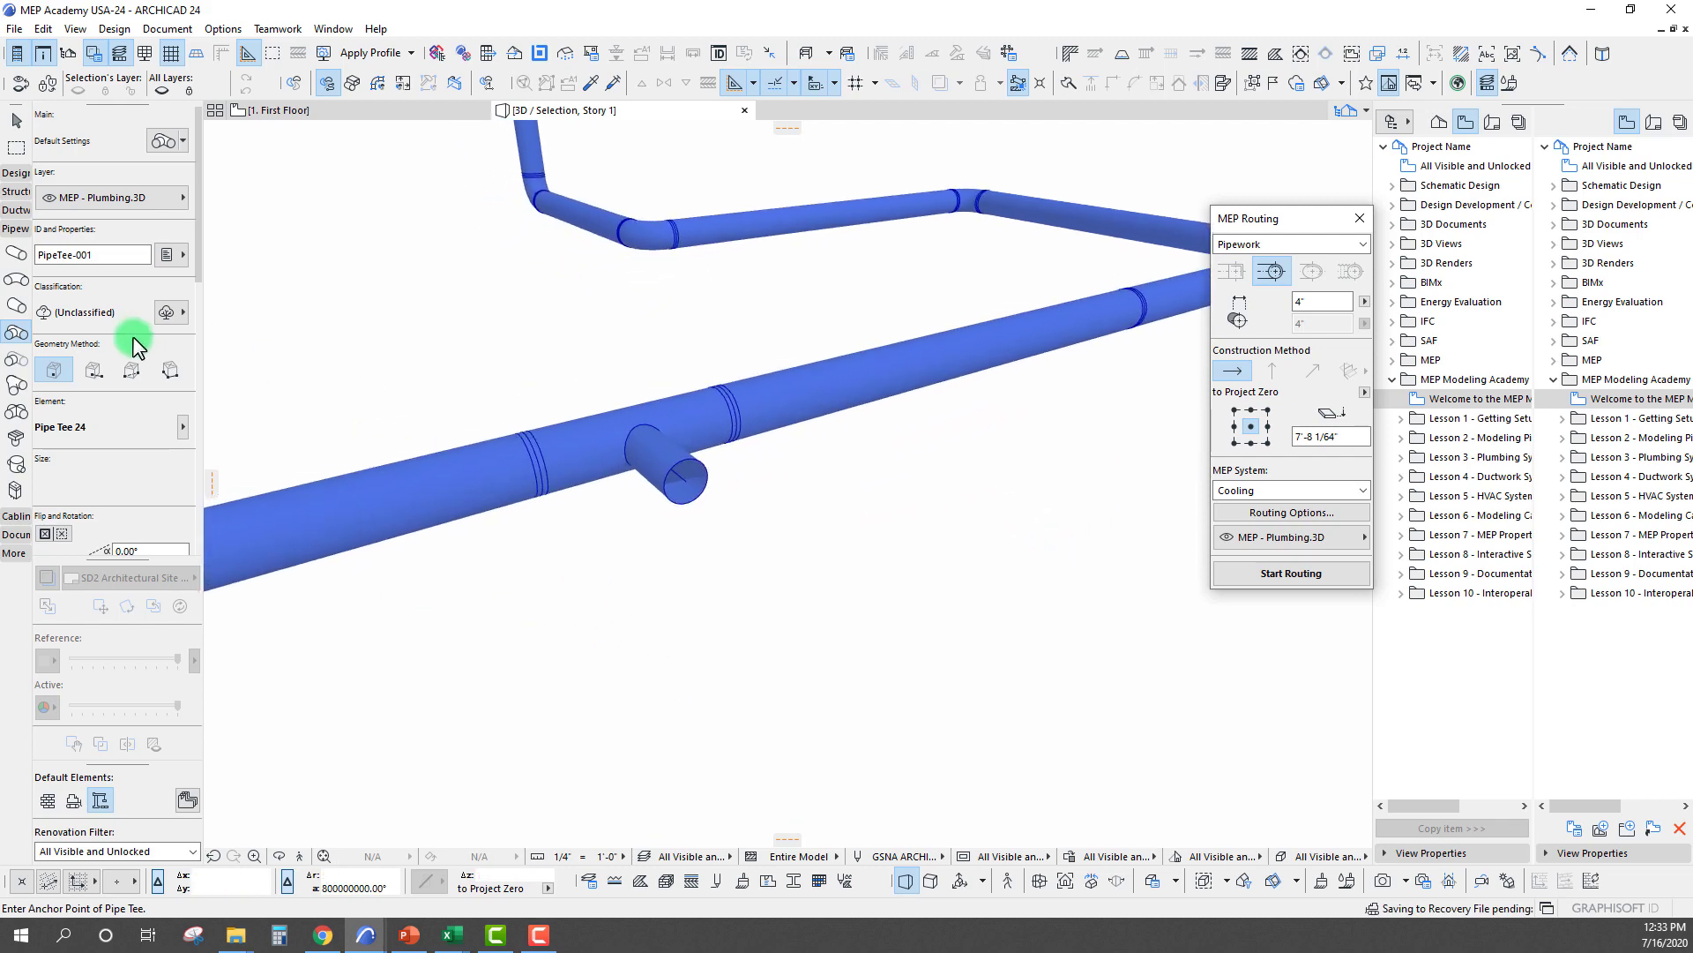
Insert a Butterfly Valve 24 inline on the long pipe
click(16, 463)
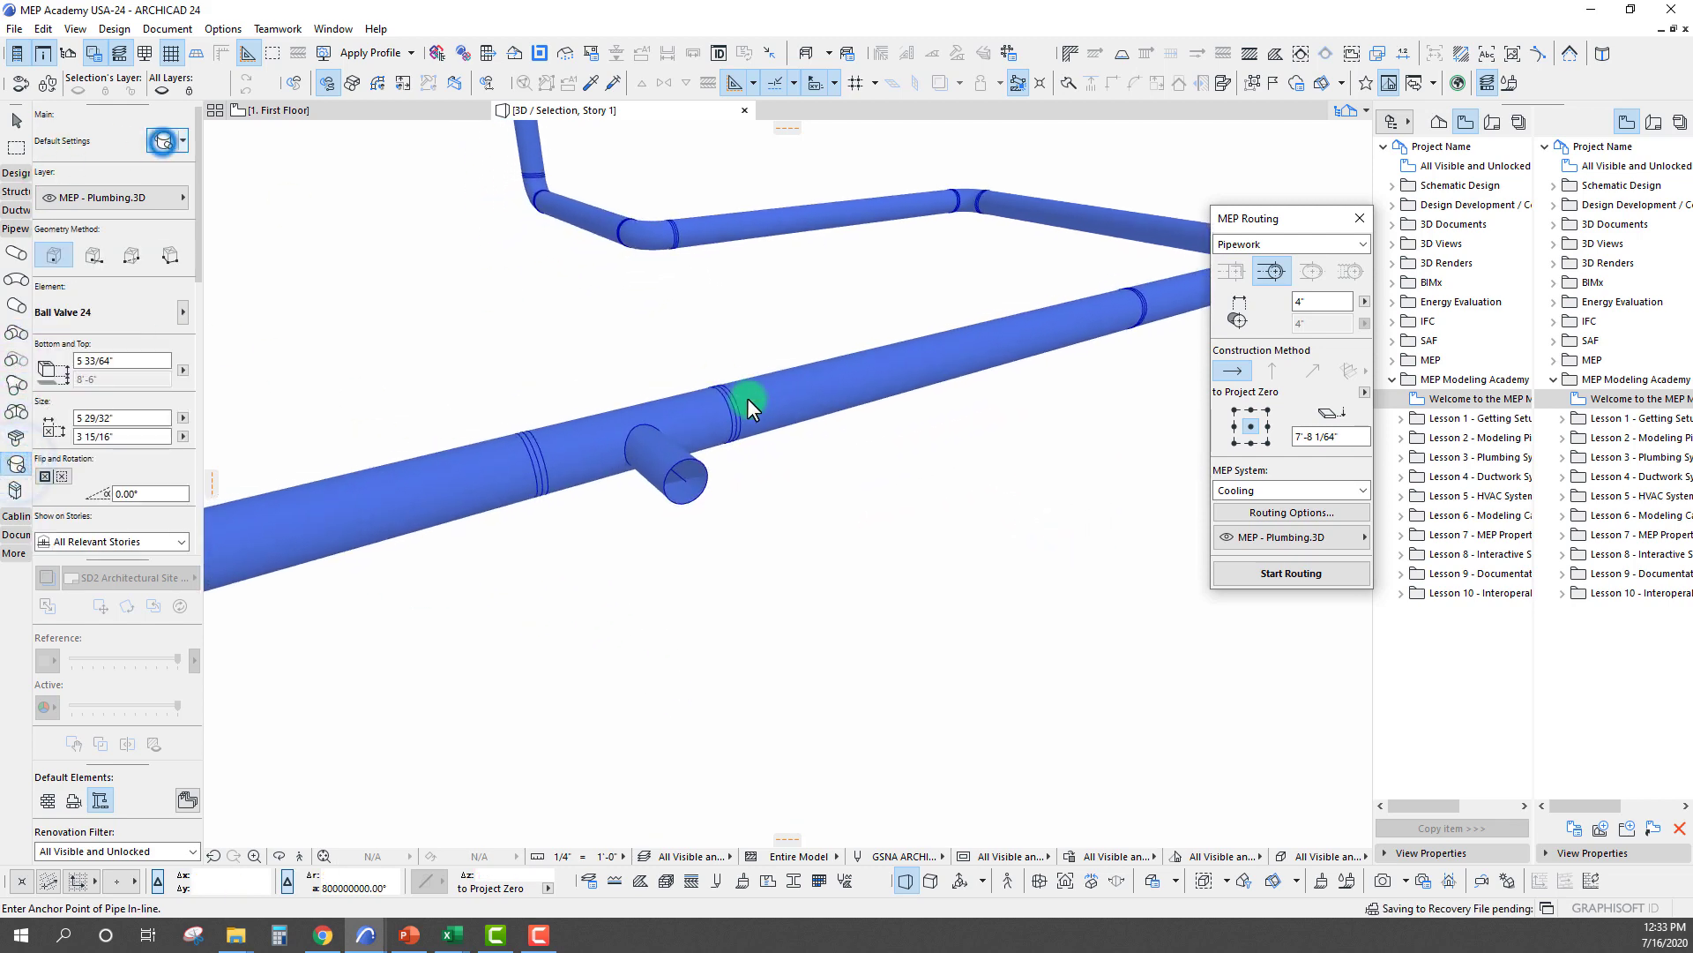
key(ctrl+t)
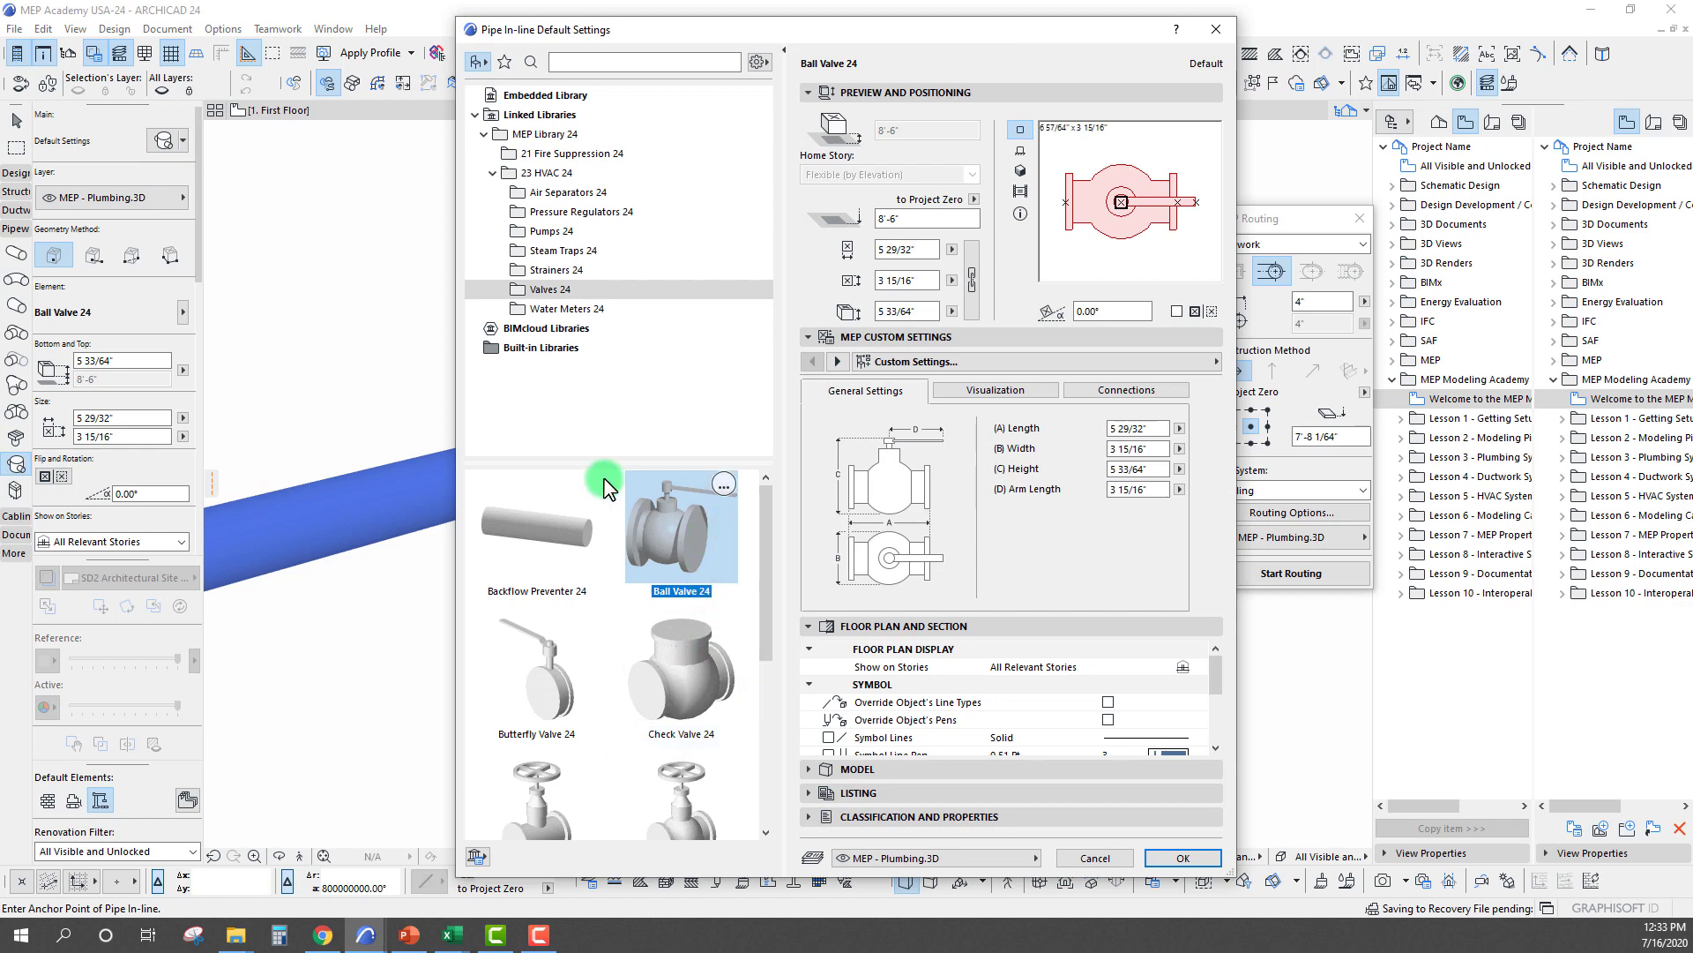
click(546, 672)
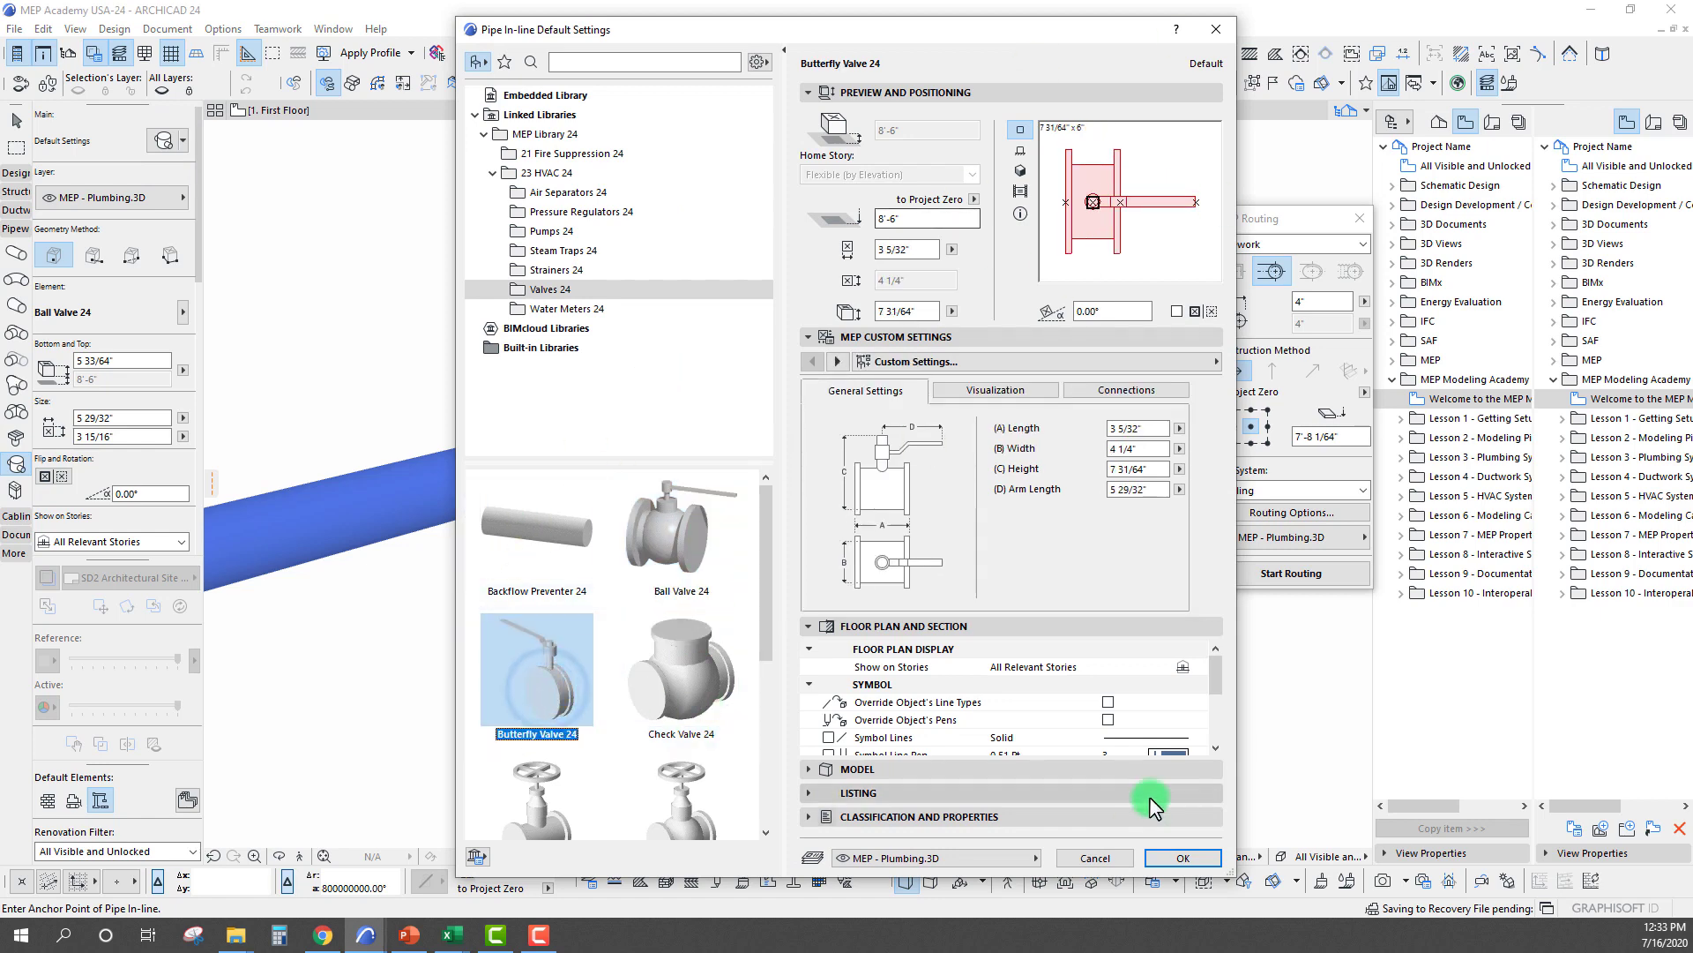
click(1183, 857)
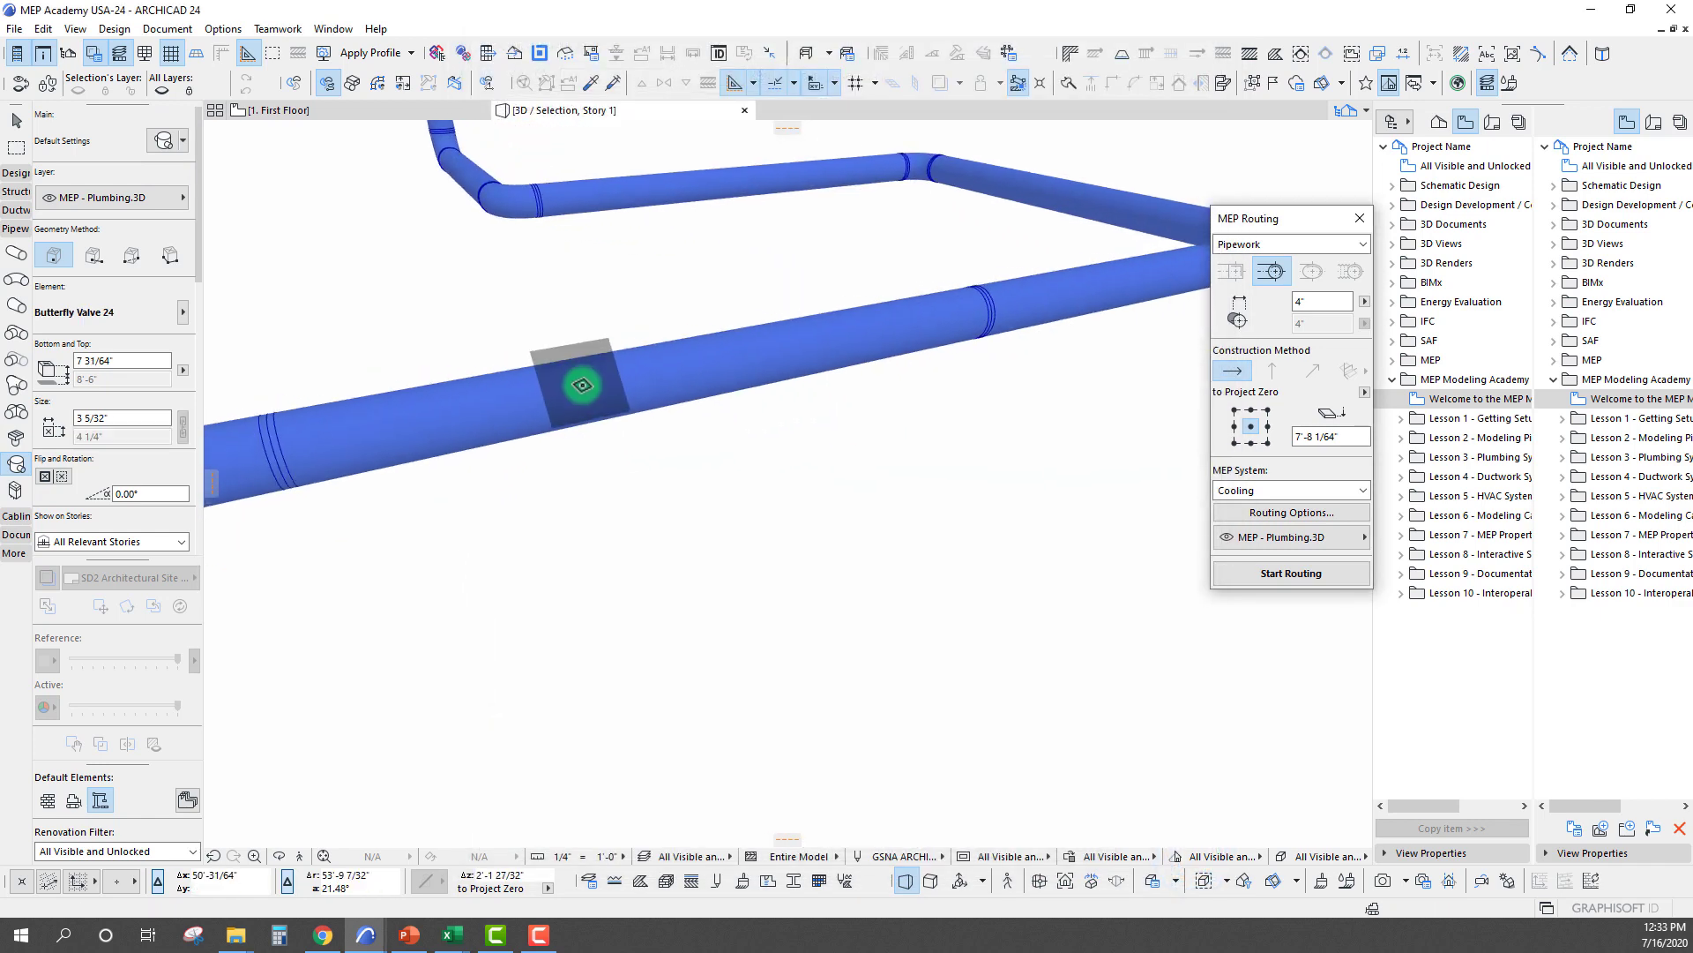
click(583, 392)
scroll(584, 392, down, 3)
scroll(635, 364, down, 2)
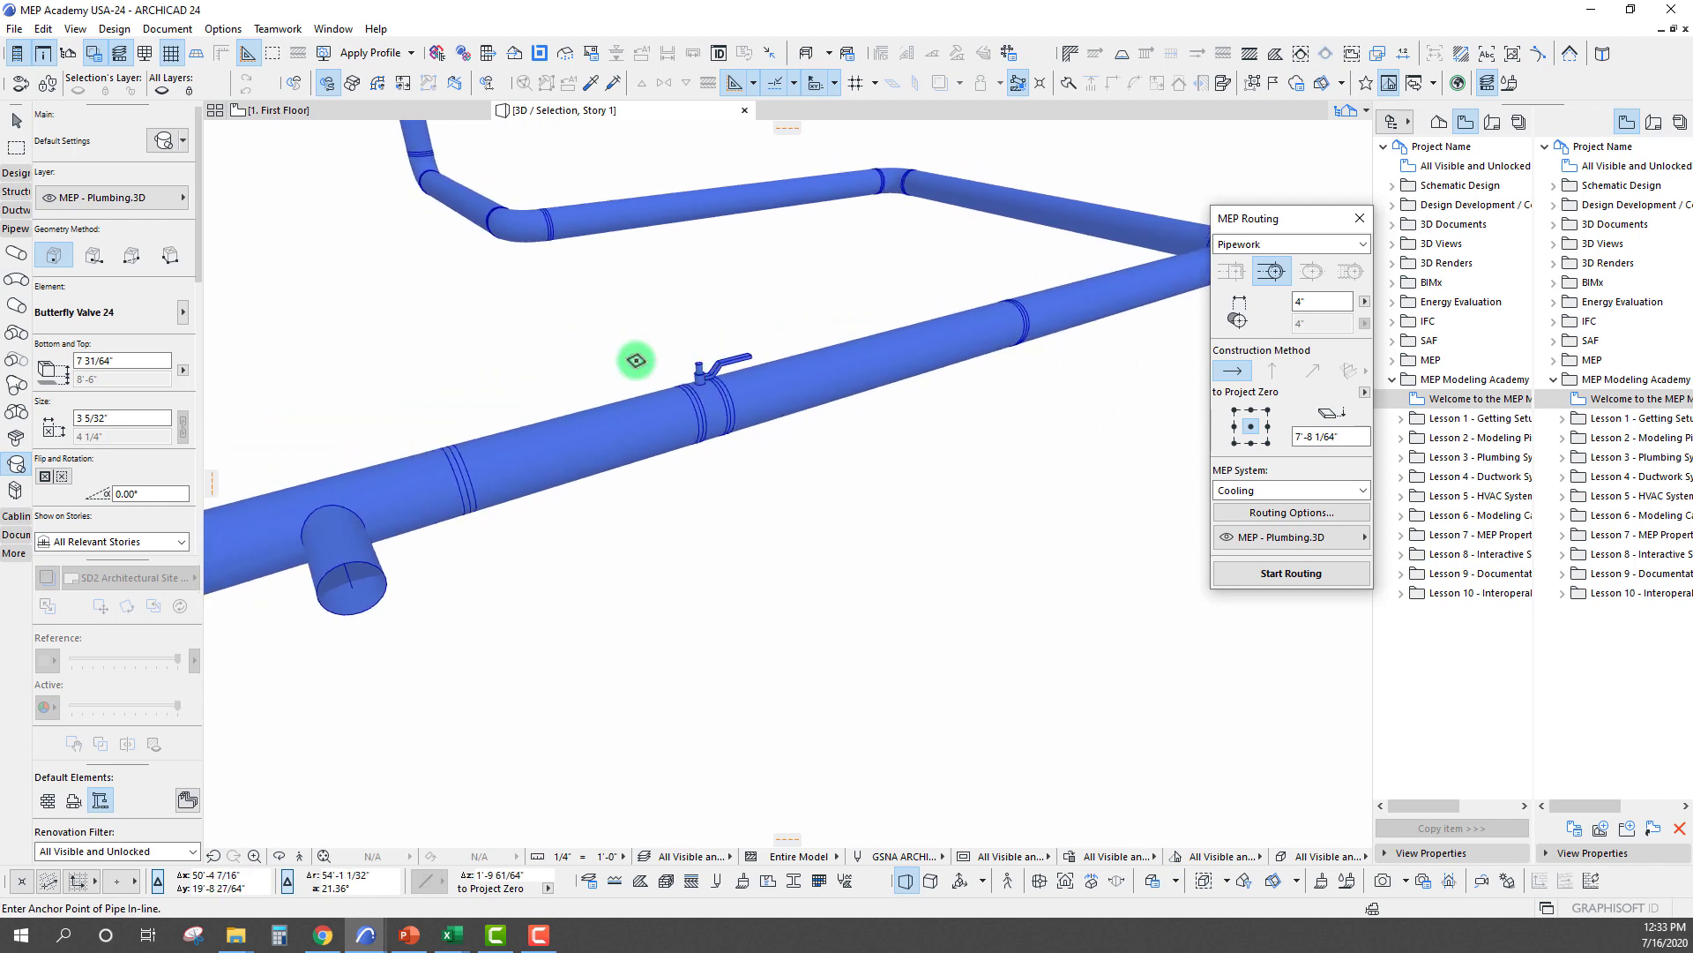
click(16, 443)
scroll(804, 465, down, 1)
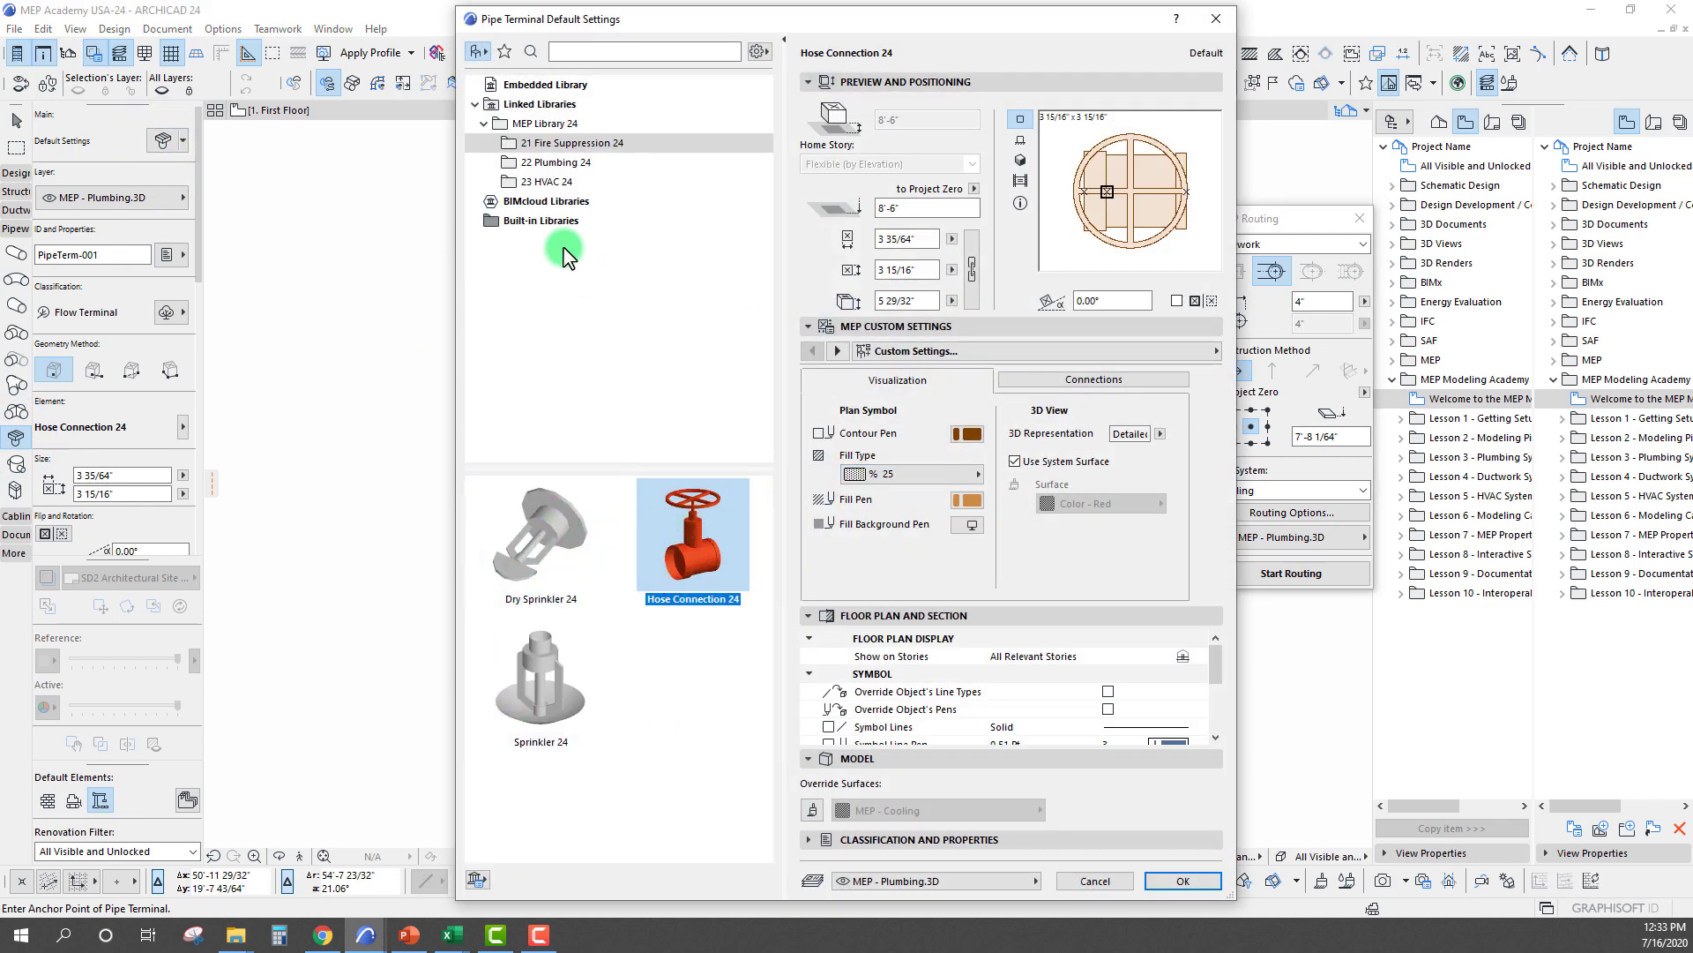
Cap the near pipe end with Rectangular Floor Drain 24 from 22 Plumbing 24
click(542, 162)
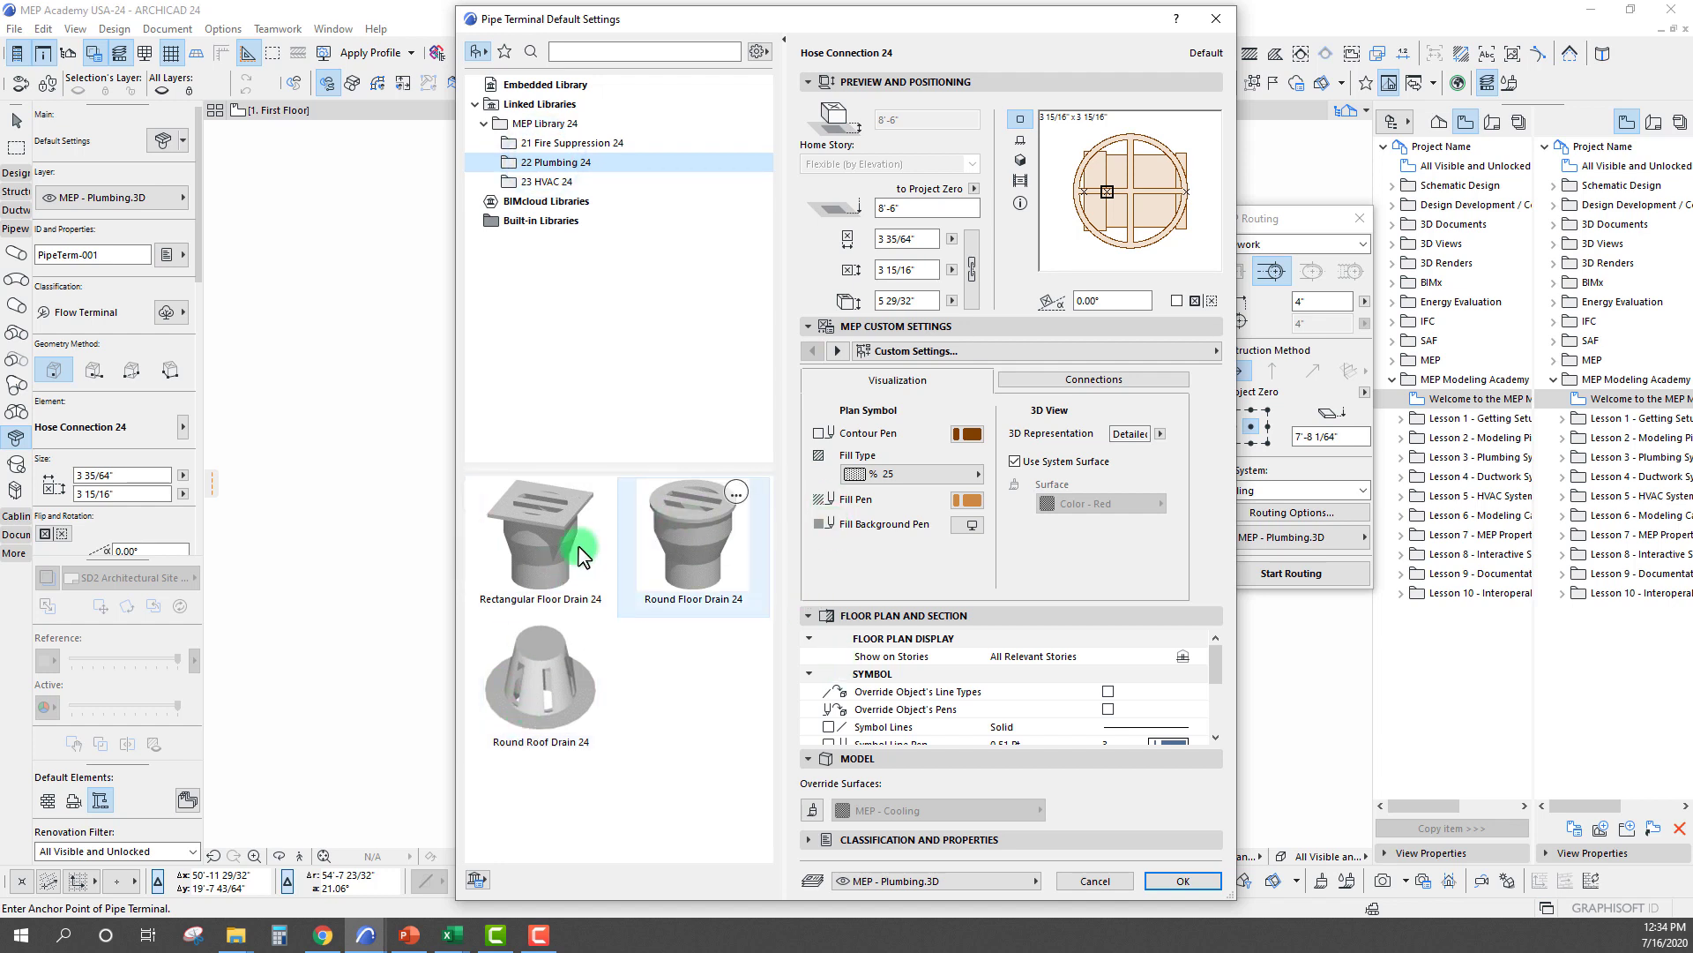
click(522, 528)
click(1183, 880)
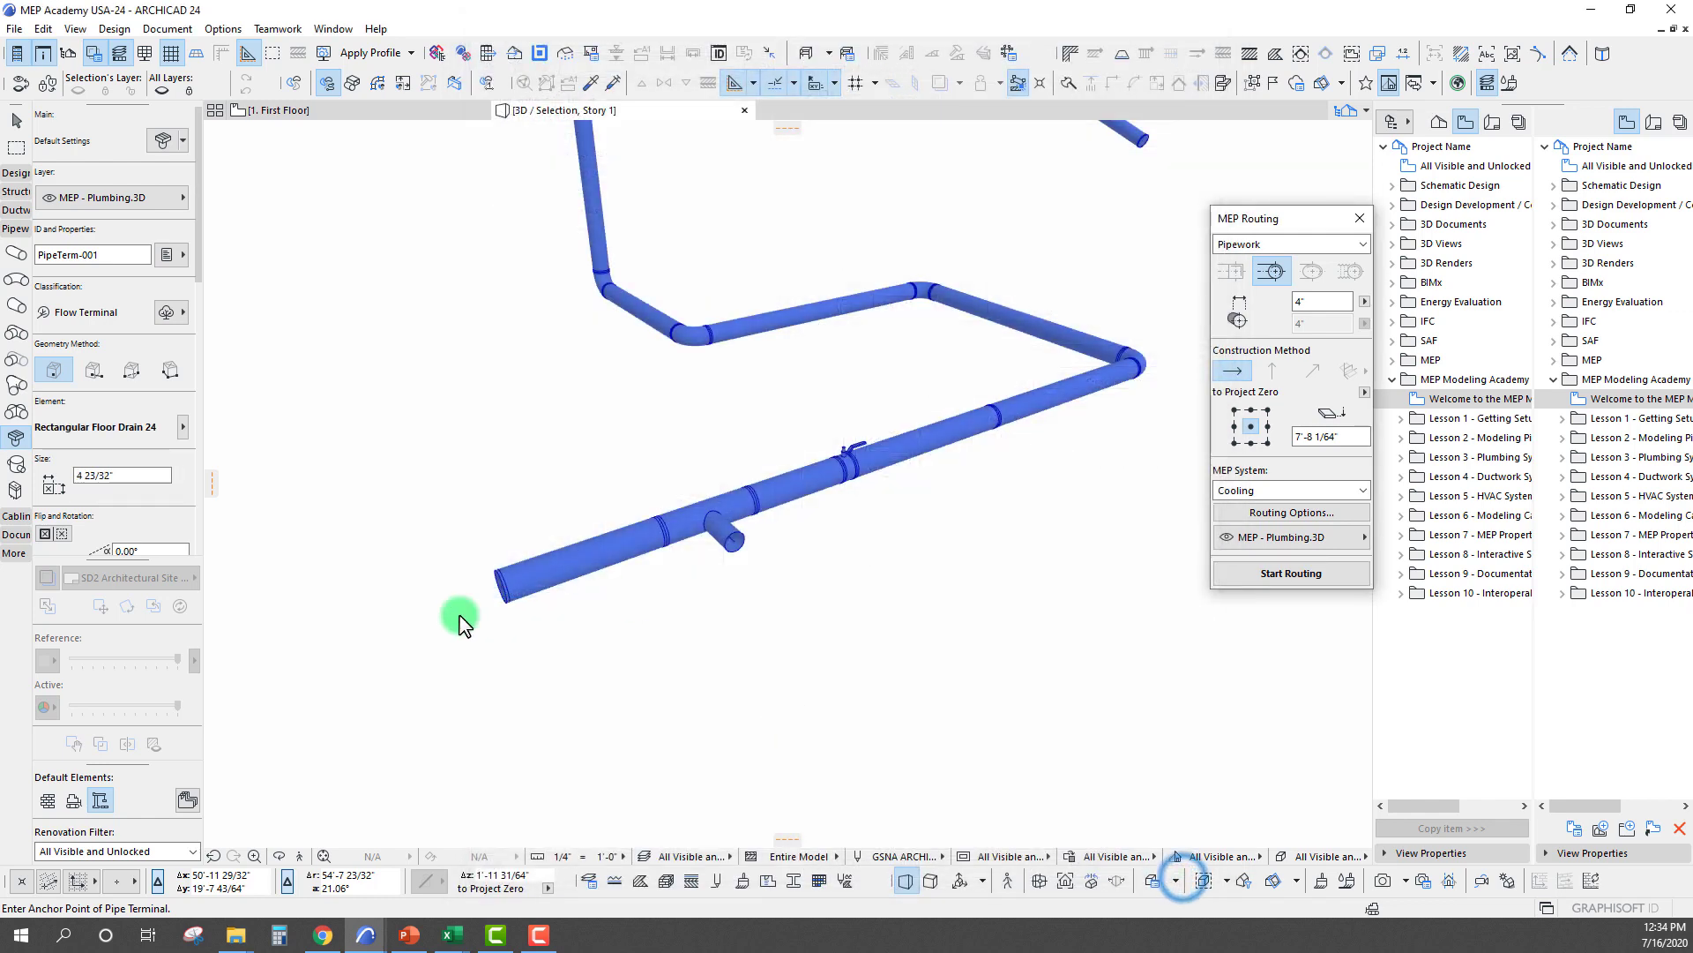
middle_drag(660, 644, 680, 560)
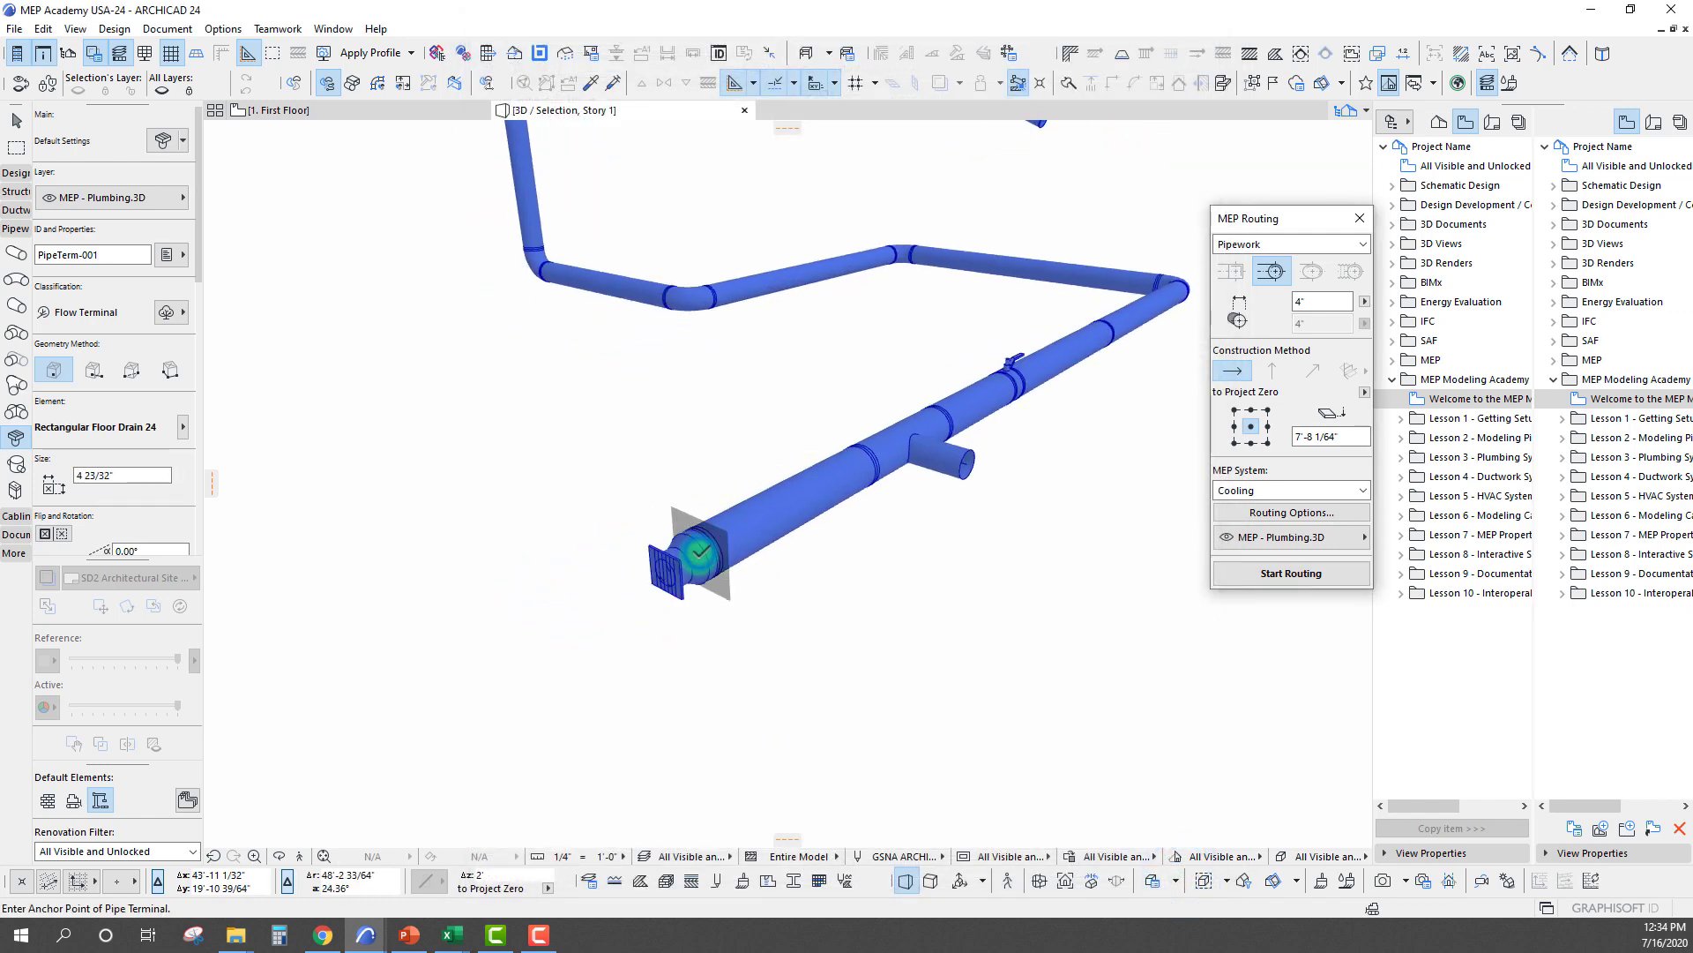
scroll(673, 597, up, 3)
scroll(635, 341, up, 2)
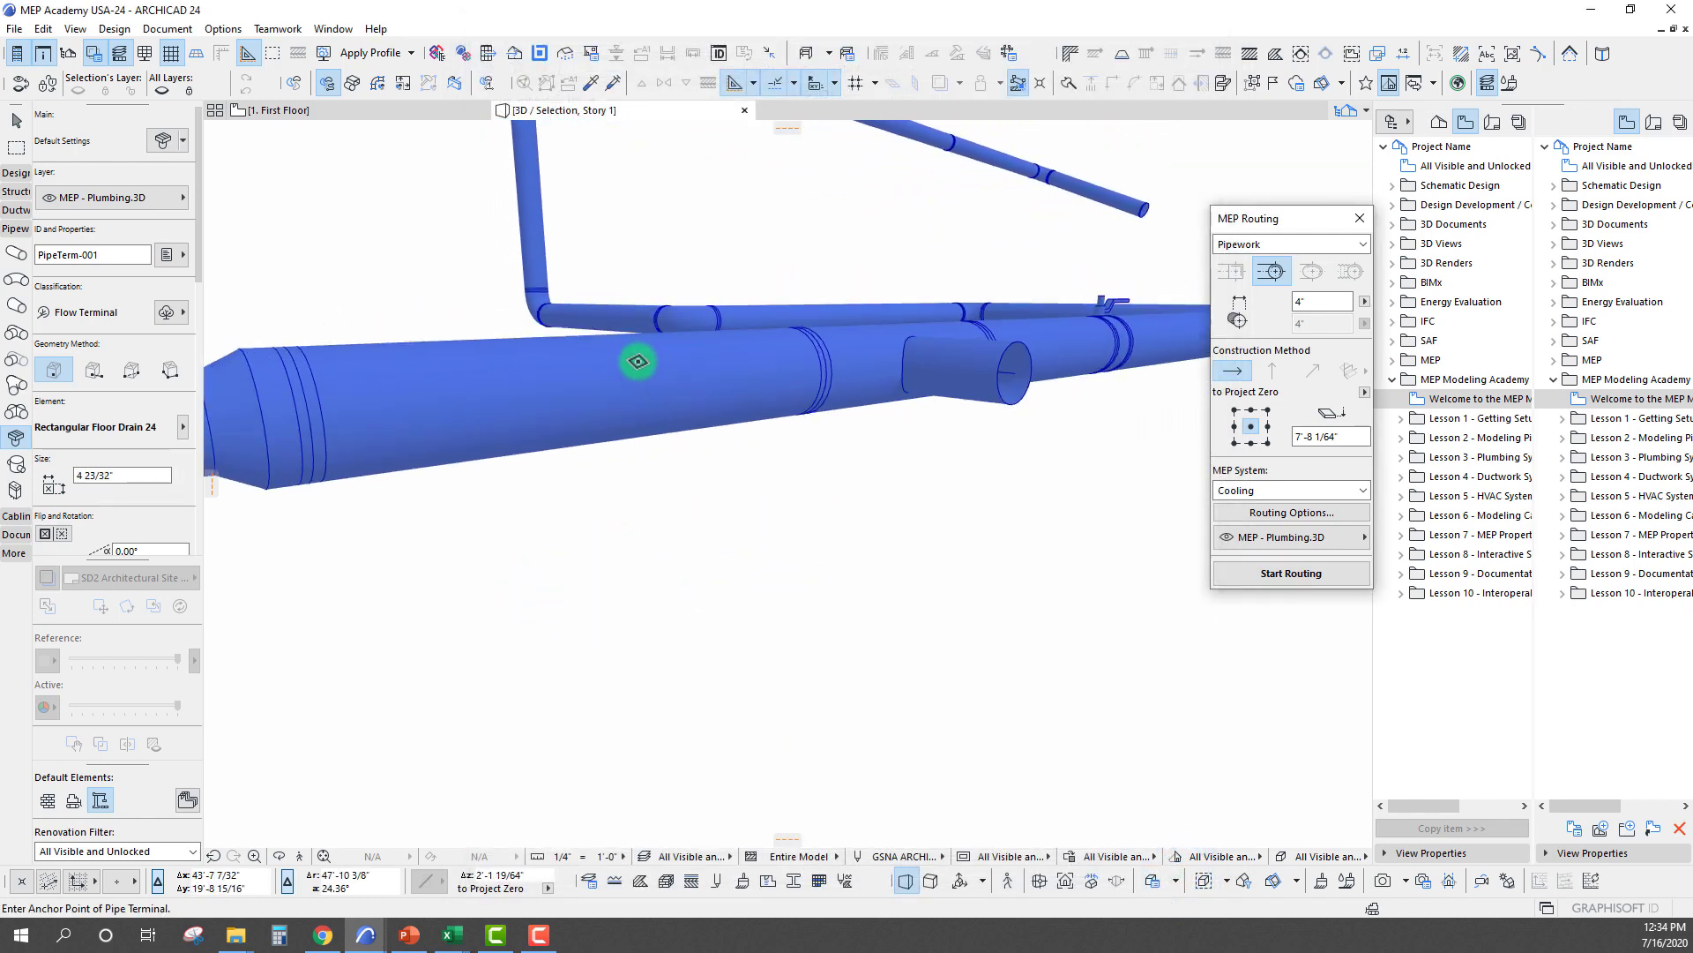
scroll(635, 362, down, 2)
scroll(949, 480, down, 1)
scroll(624, 680, down, 2)
scroll(421, 692, down, 1)
scroll(421, 692, down, 1)
scroll(421, 693, down, 1)
scroll(421, 684, down, 1)
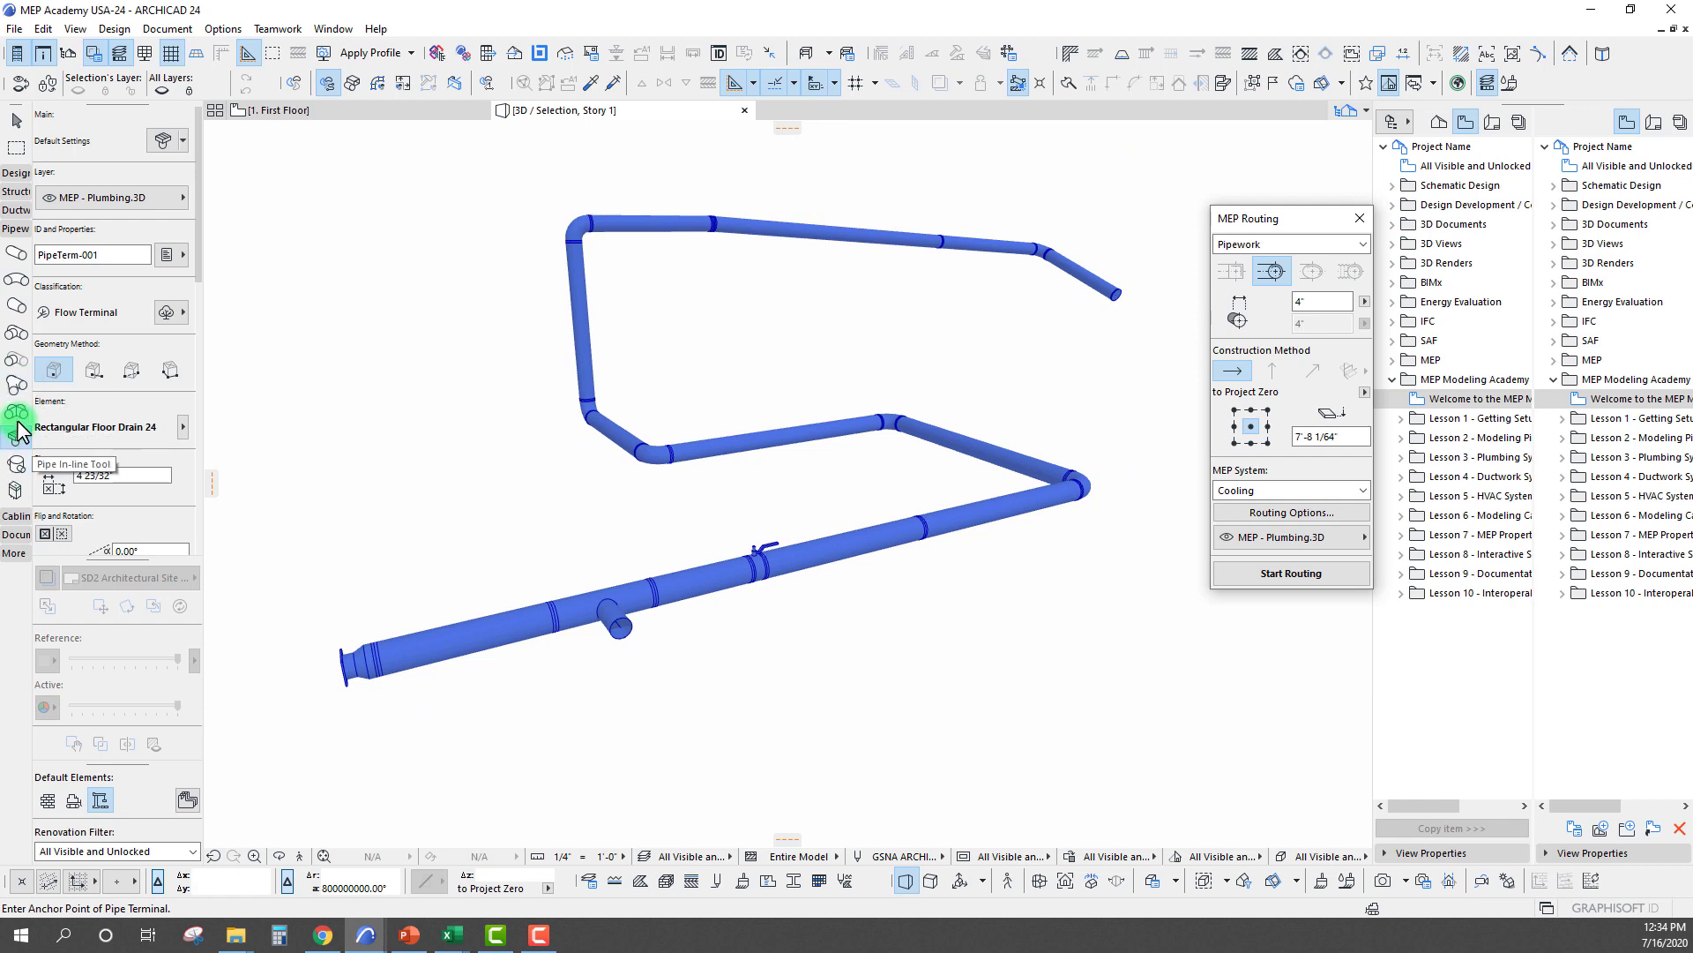
mouse_move(1116, 292)
shift+middle_down()
mouse_move(965, 390)
mouse_move(577, 389)
shift+middle_up()
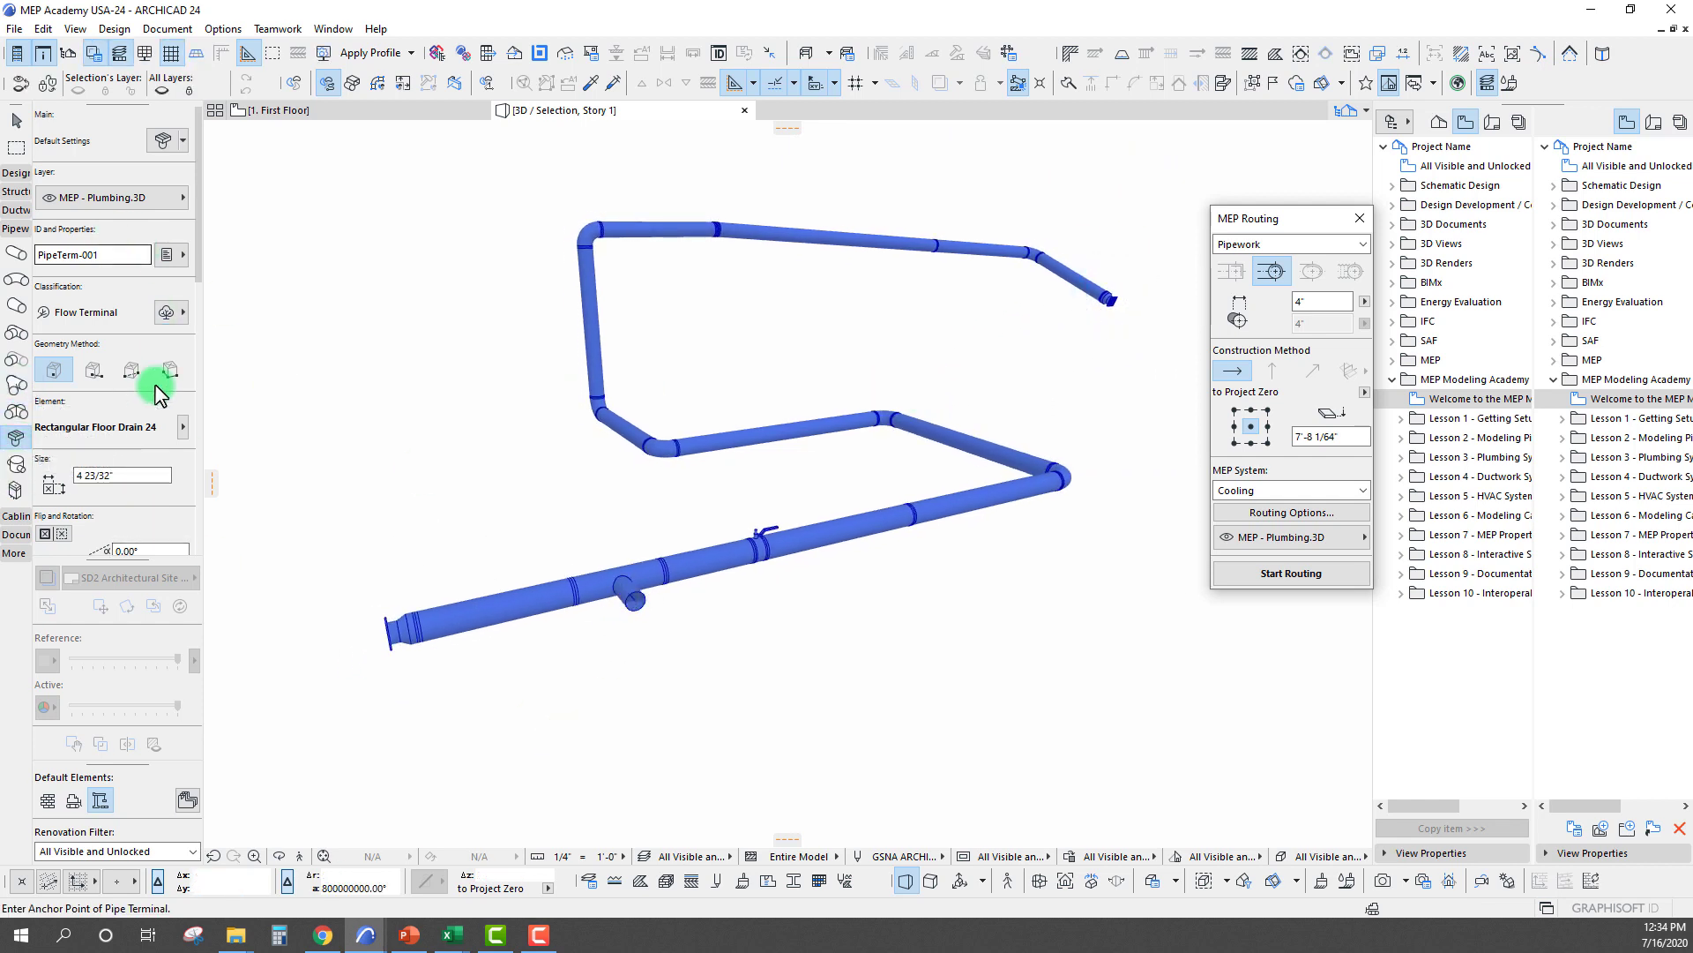
shift+middle_drag(861, 502, 785, 450)
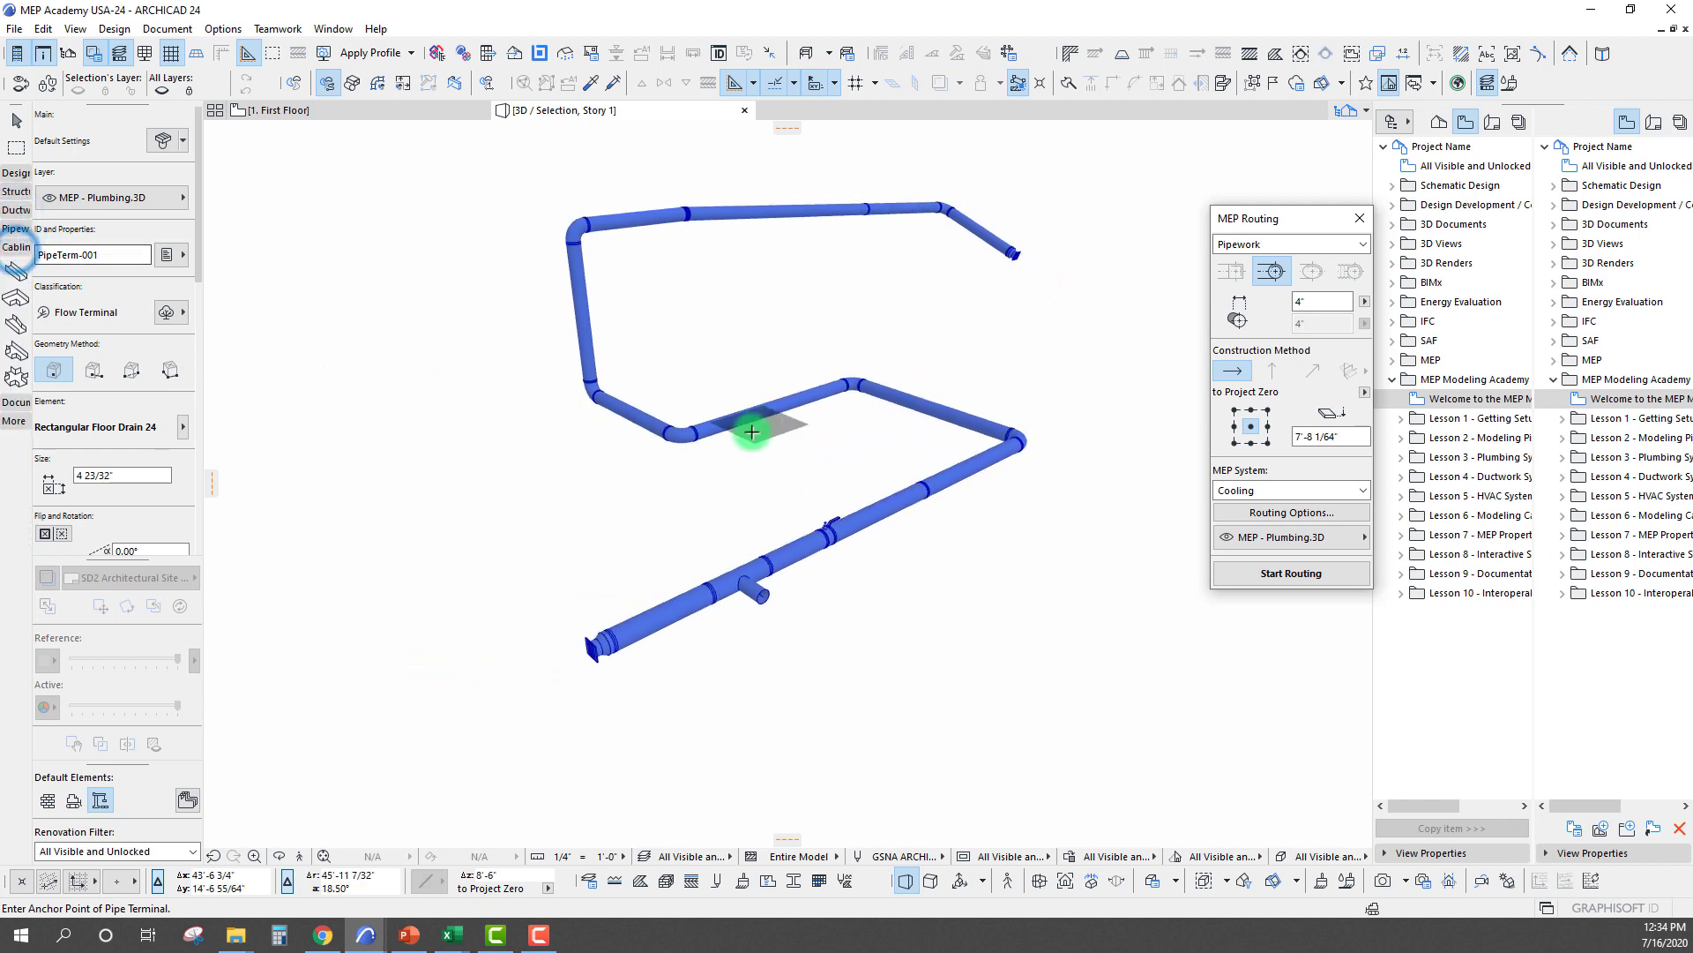
mouse_move(673, 530)
shift+middle_down()
mouse_move(597, 562)
mouse_move(20, 309)
shift+middle_up()
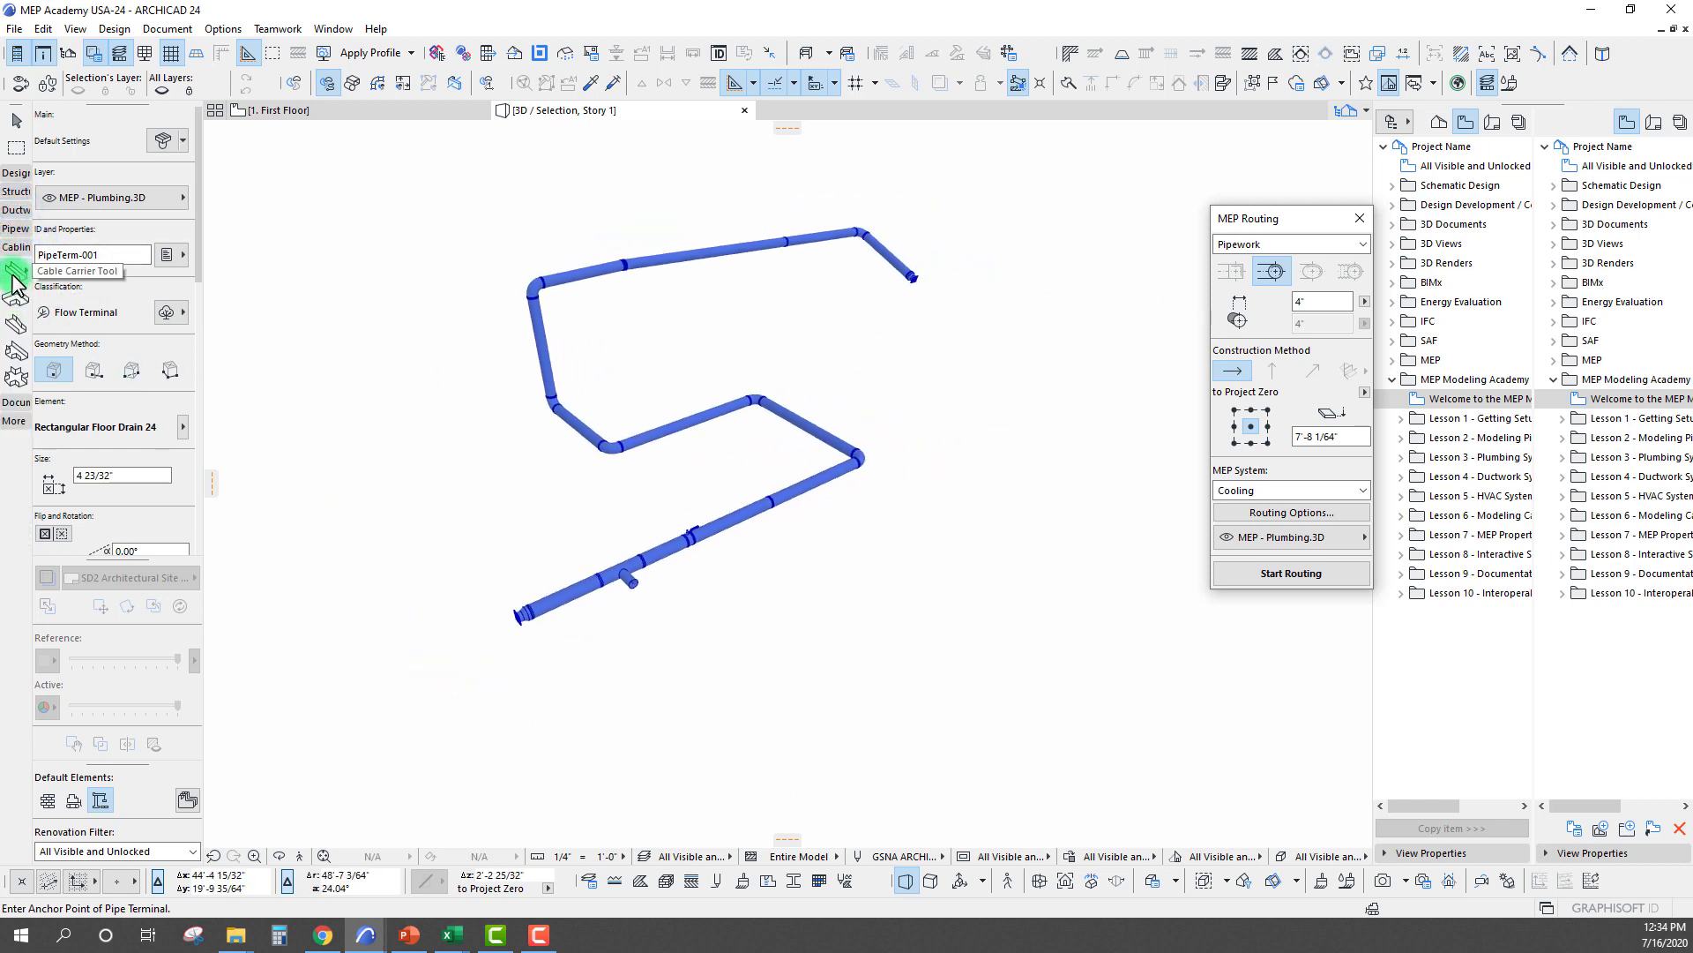
mouse_move(597, 707)
shift+middle_down()
mouse_move(792, 686)
mouse_move(744, 657)
shift+middle_up()
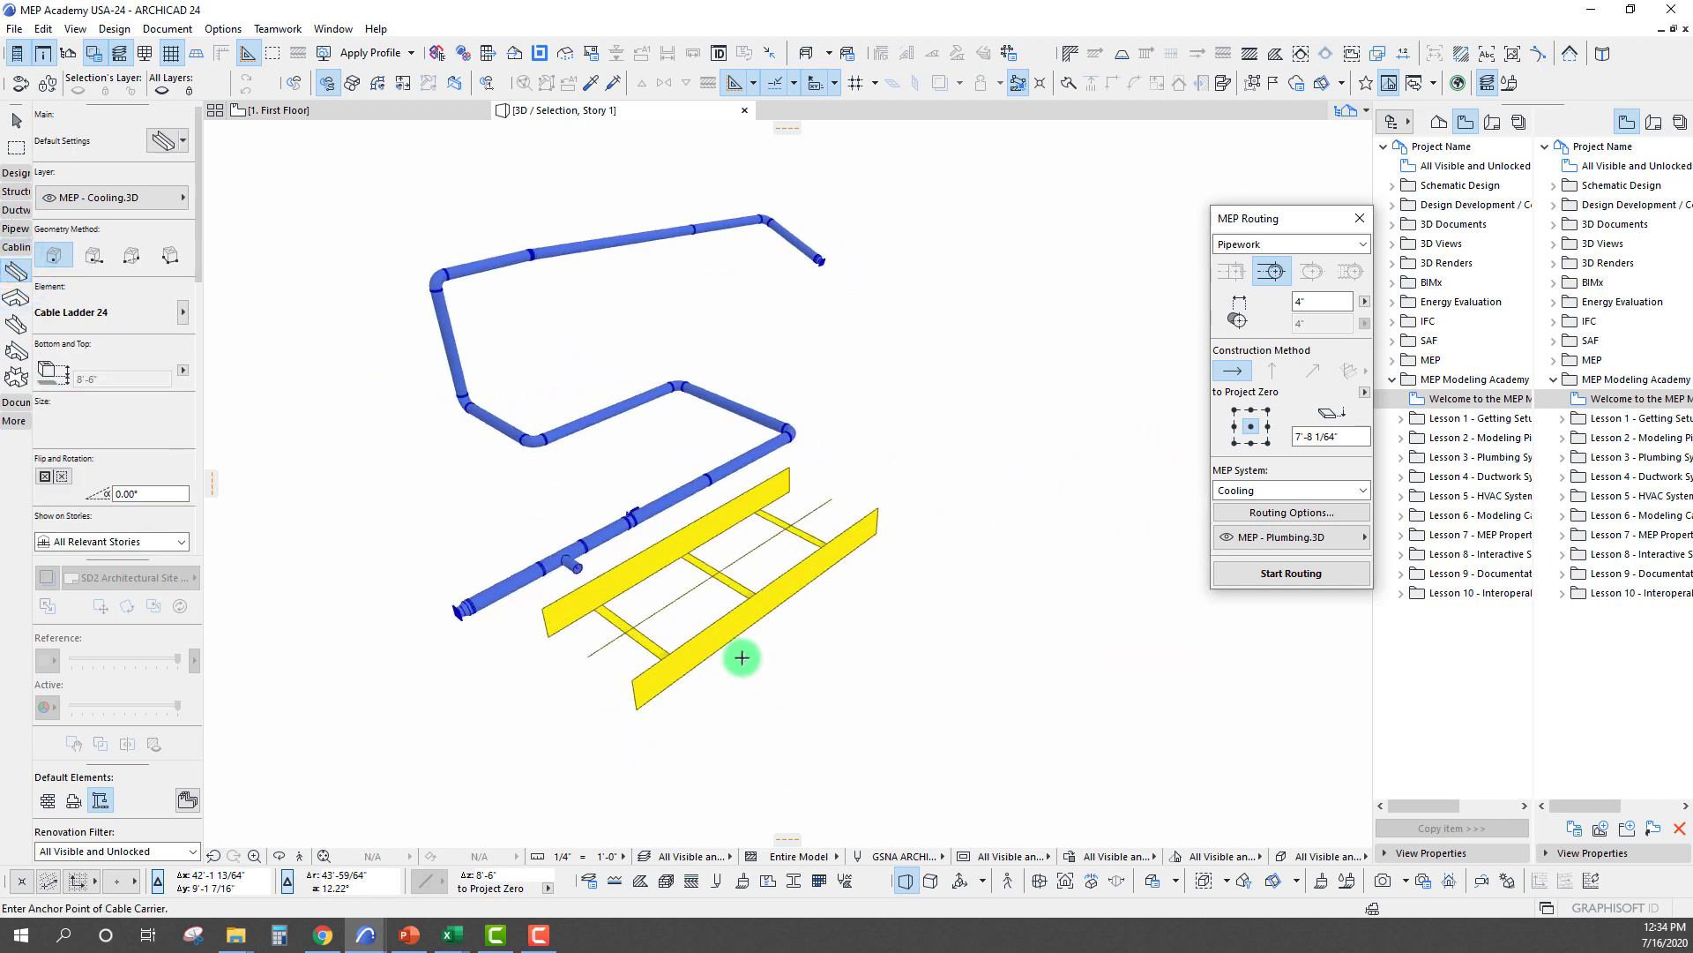
click(16, 312)
click(823, 499)
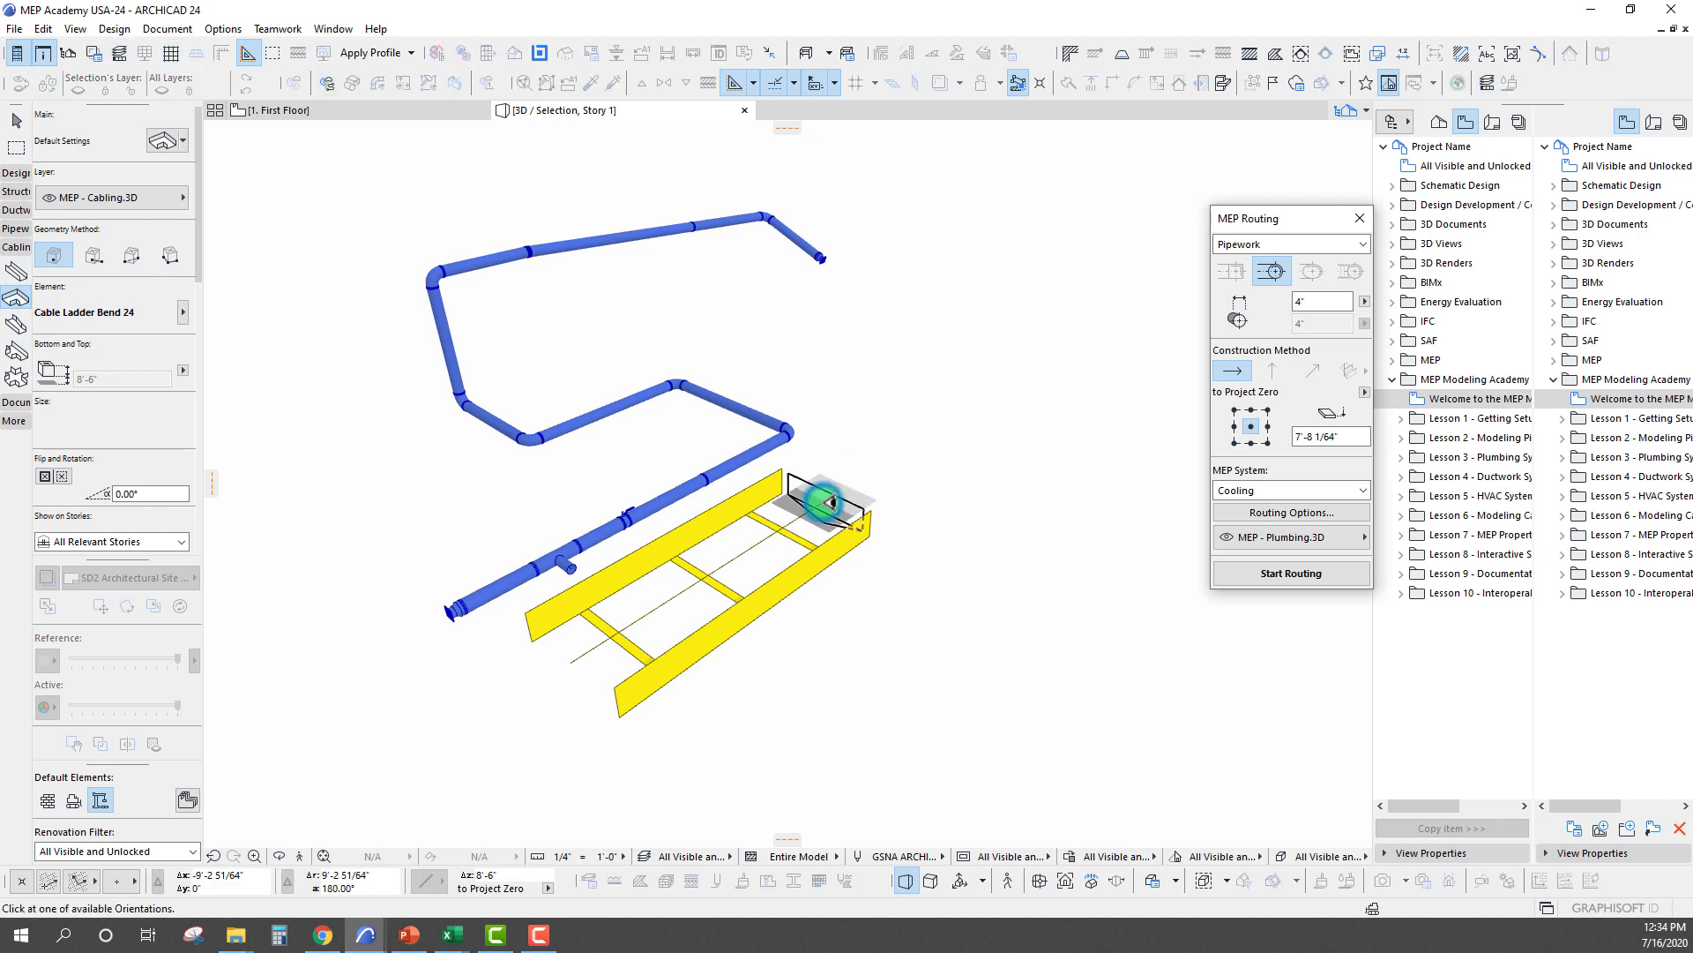
mouse_move(874, 397)
shift+middle_down()
mouse_move(887, 379)
mouse_move(894, 394)
shift+middle_up()
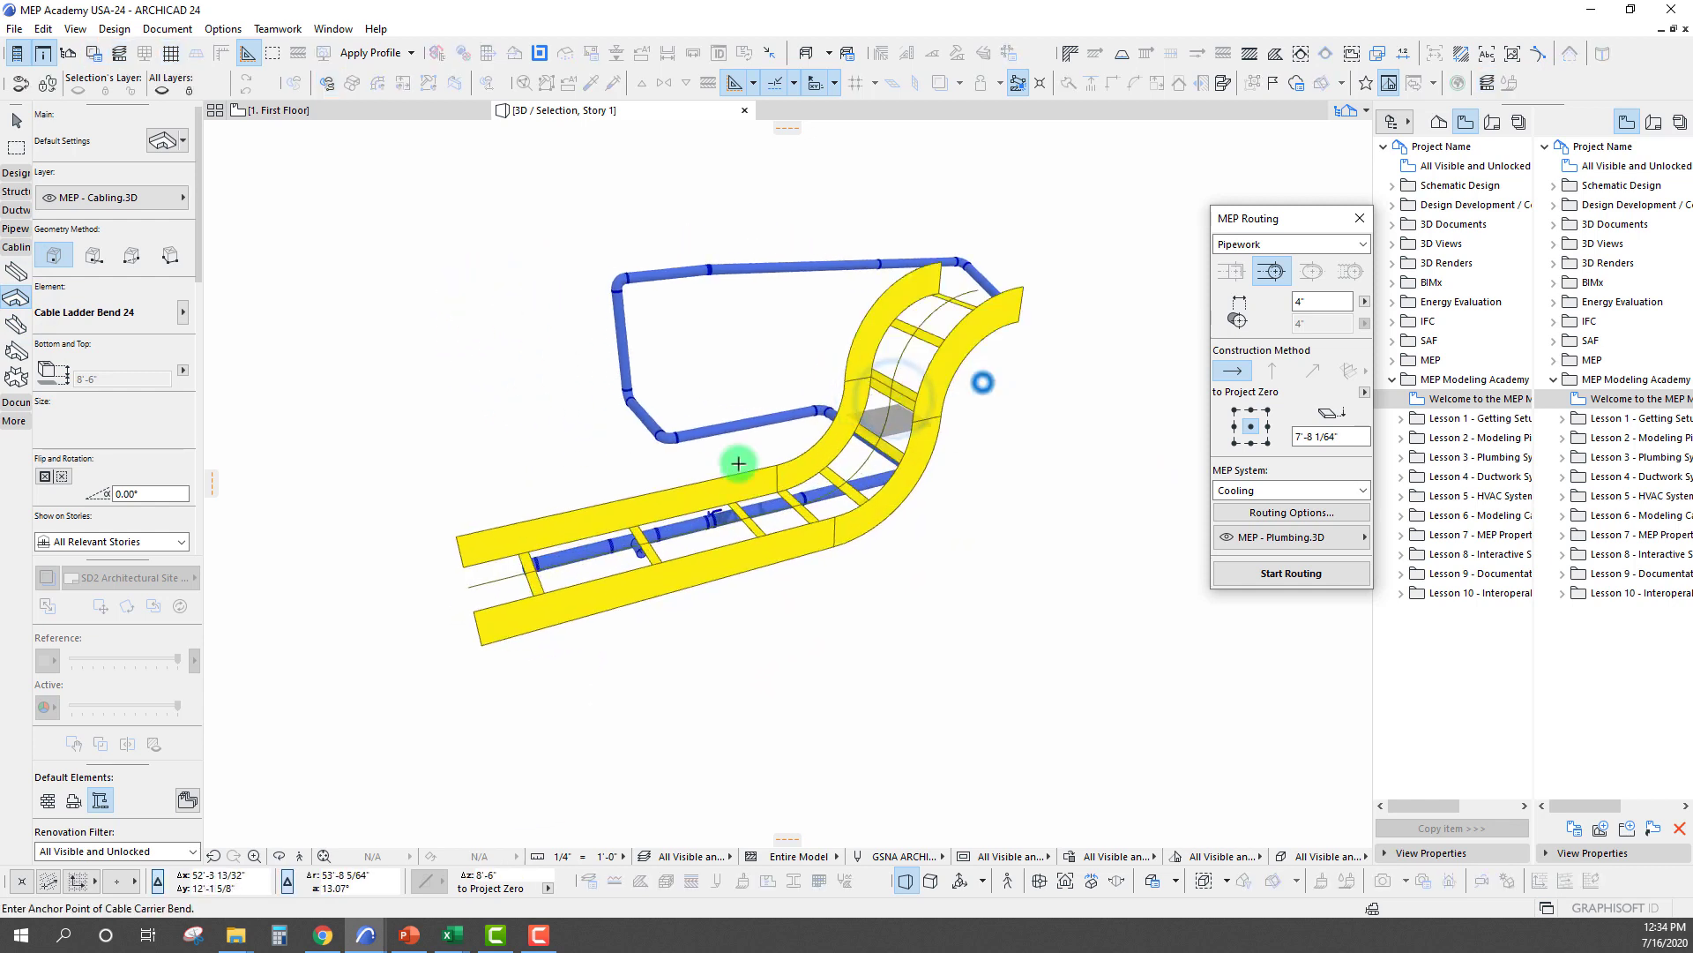
mouse_move(672, 481)
shift+middle_down()
mouse_move(730, 485)
mouse_move(408, 487)
shift+middle_up()
click(16, 271)
mouse_move(742, 380)
shift+middle_down()
mouse_move(568, 447)
mouse_move(582, 341)
shift+middle_up()
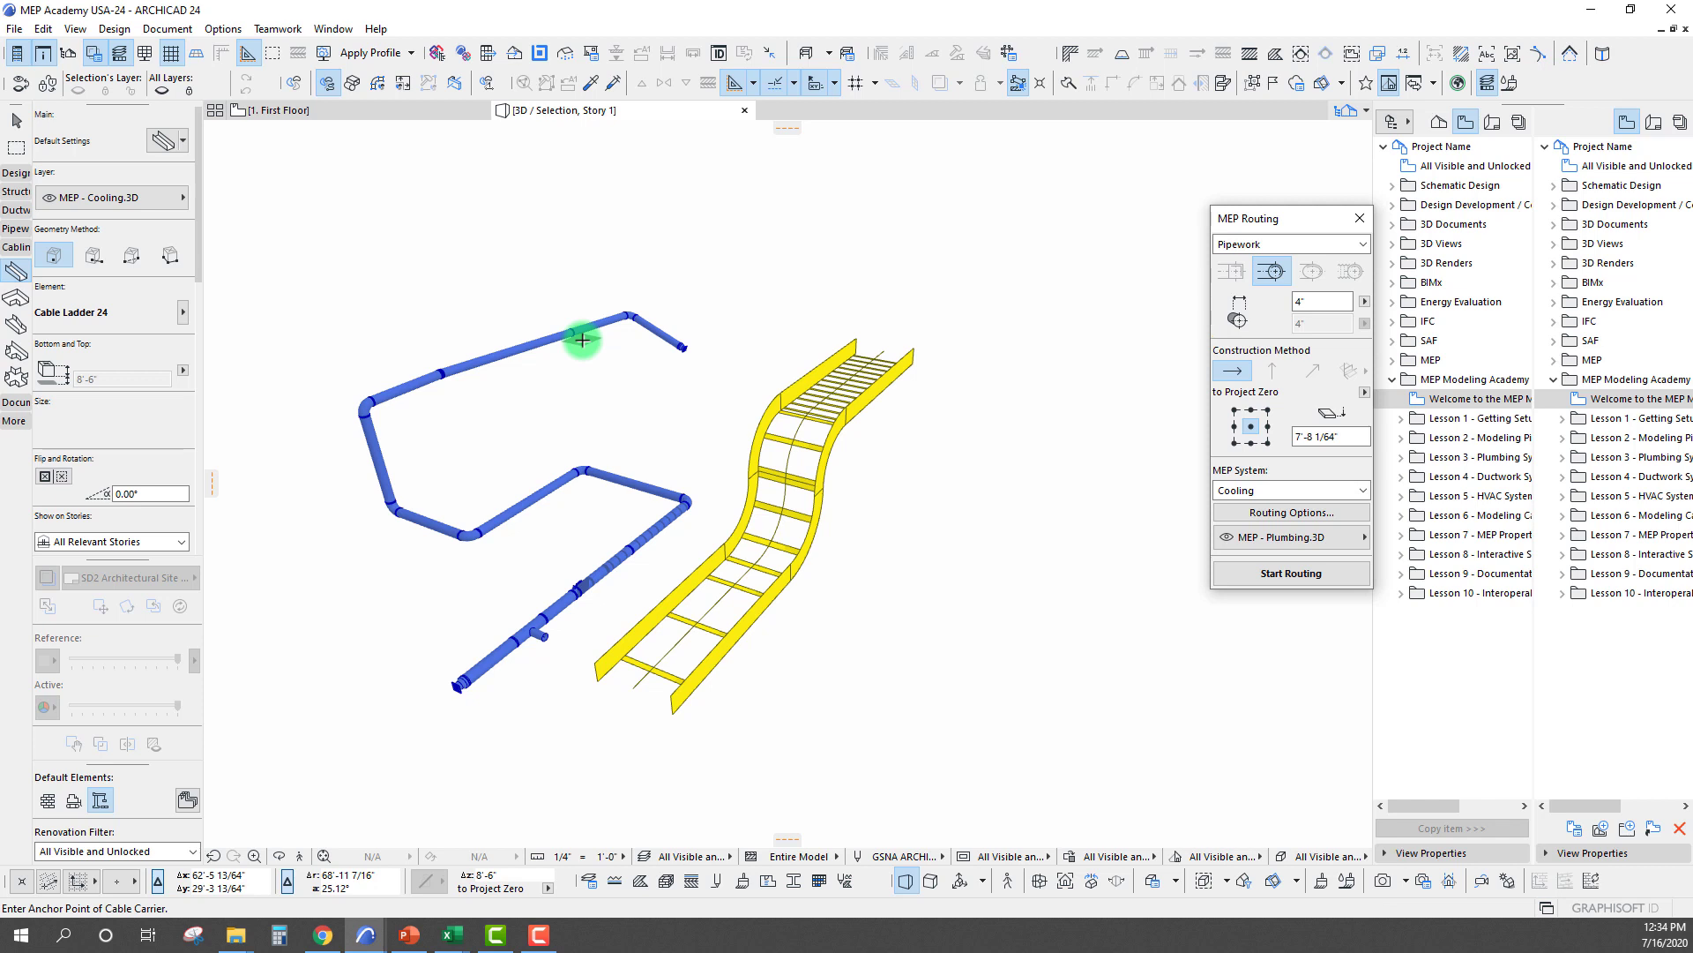
mouse_move(775, 397)
shift+middle_down()
mouse_move(790, 405)
mouse_move(624, 397)
mouse_move(798, 380)
shift+middle_up()
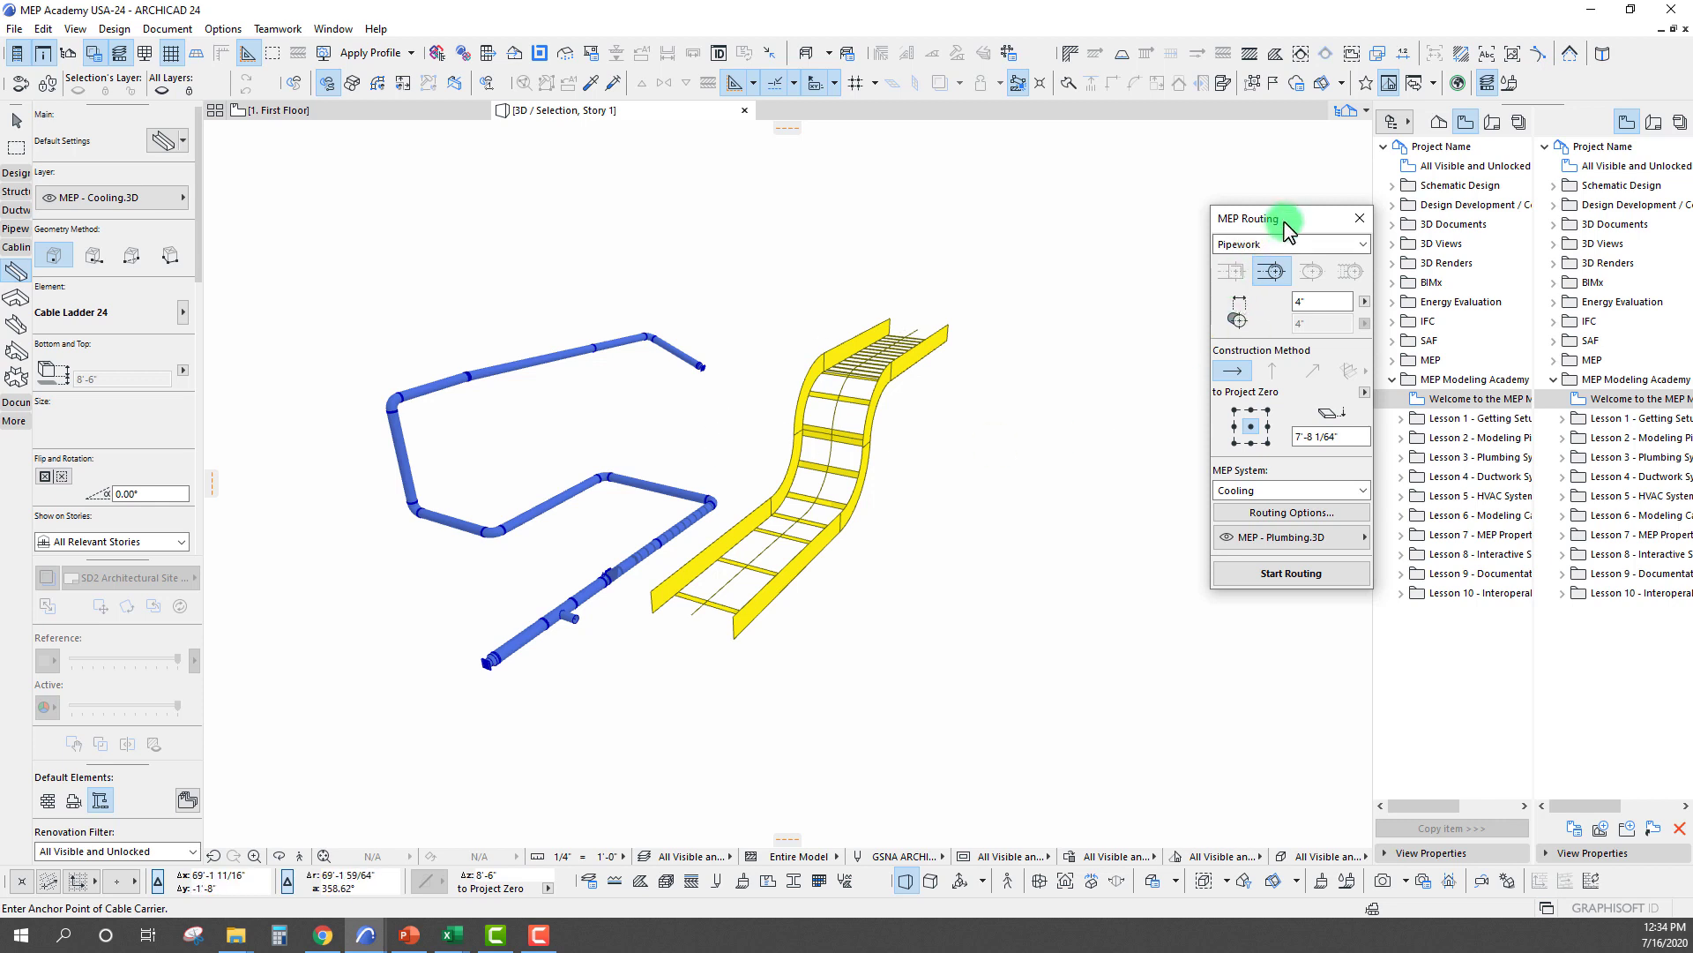
drag(1284, 227, 1107, 177)
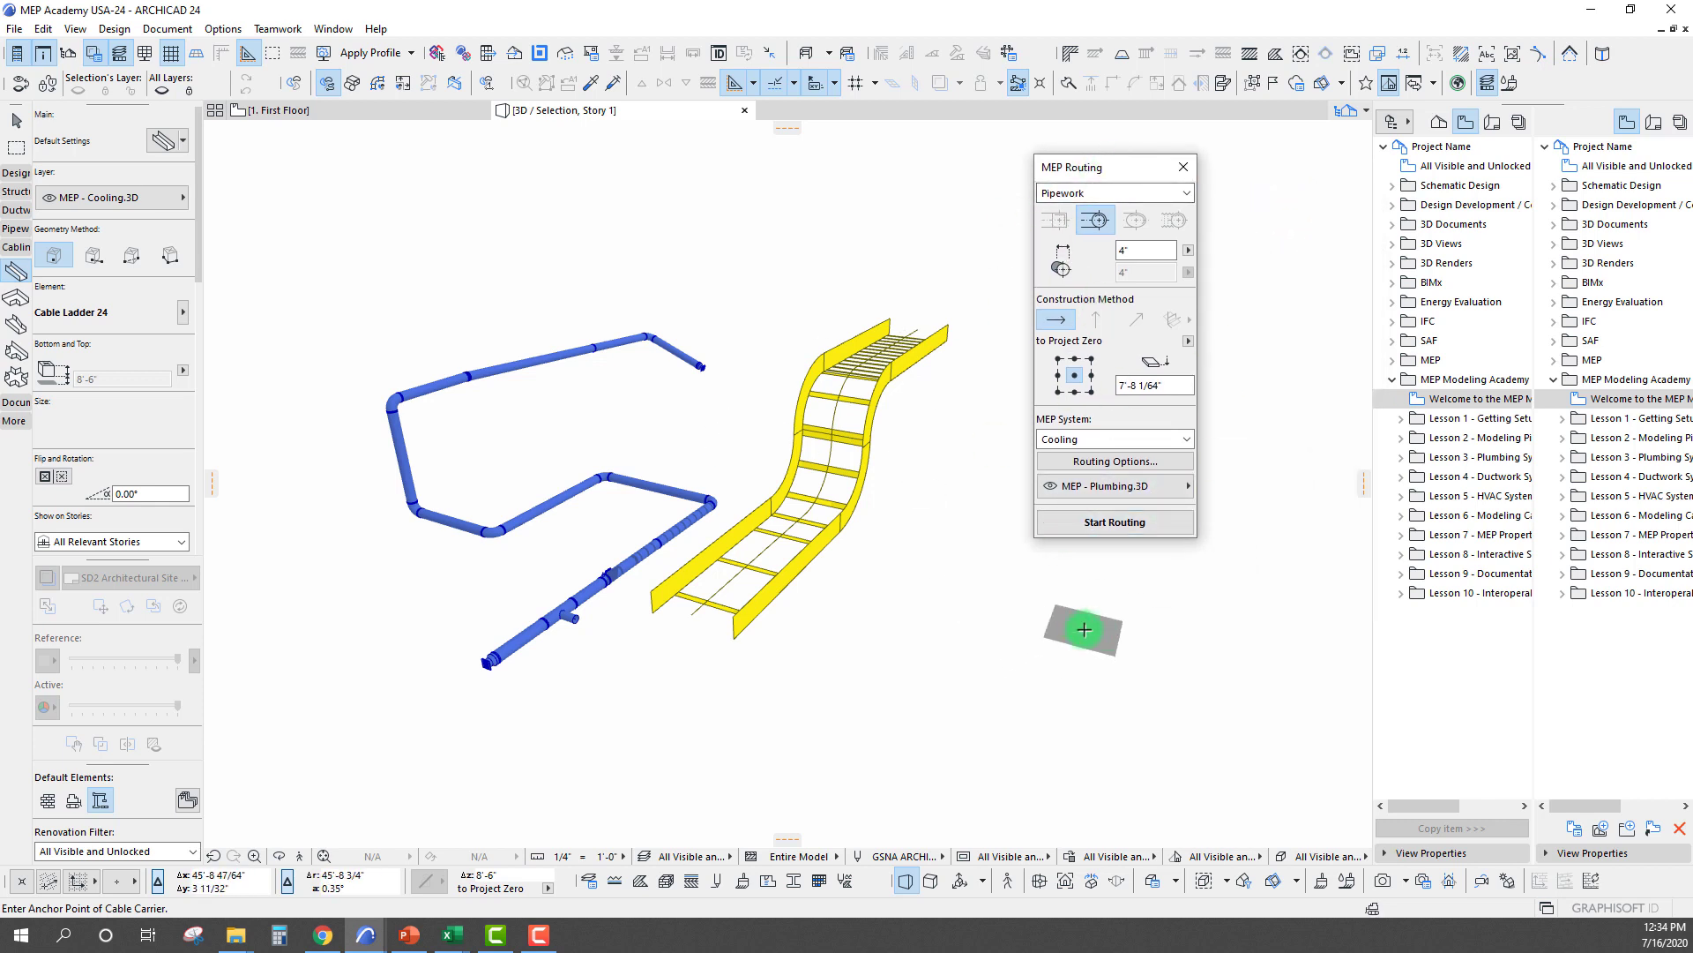
mouse_move(887, 310)
shift+middle_down()
mouse_move(896, 510)
mouse_move(847, 534)
shift+middle_up()
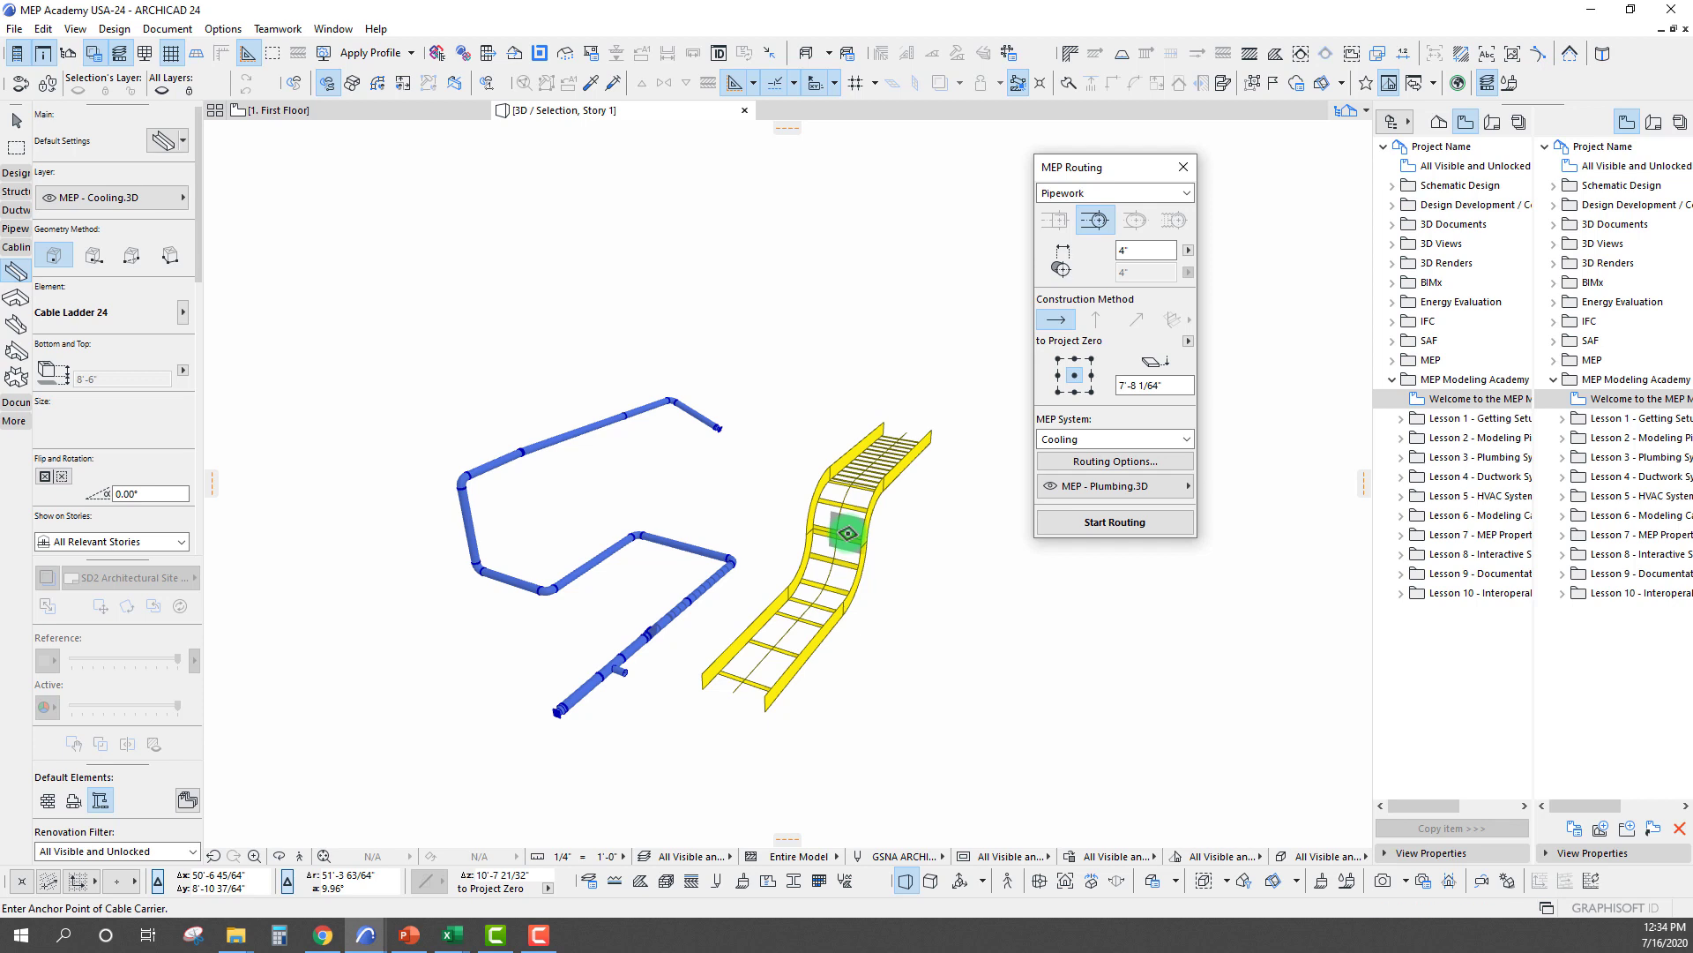
scroll(650, 598, up, 2)
scroll(552, 662, up, 2)
scroll(605, 650, up, 2)
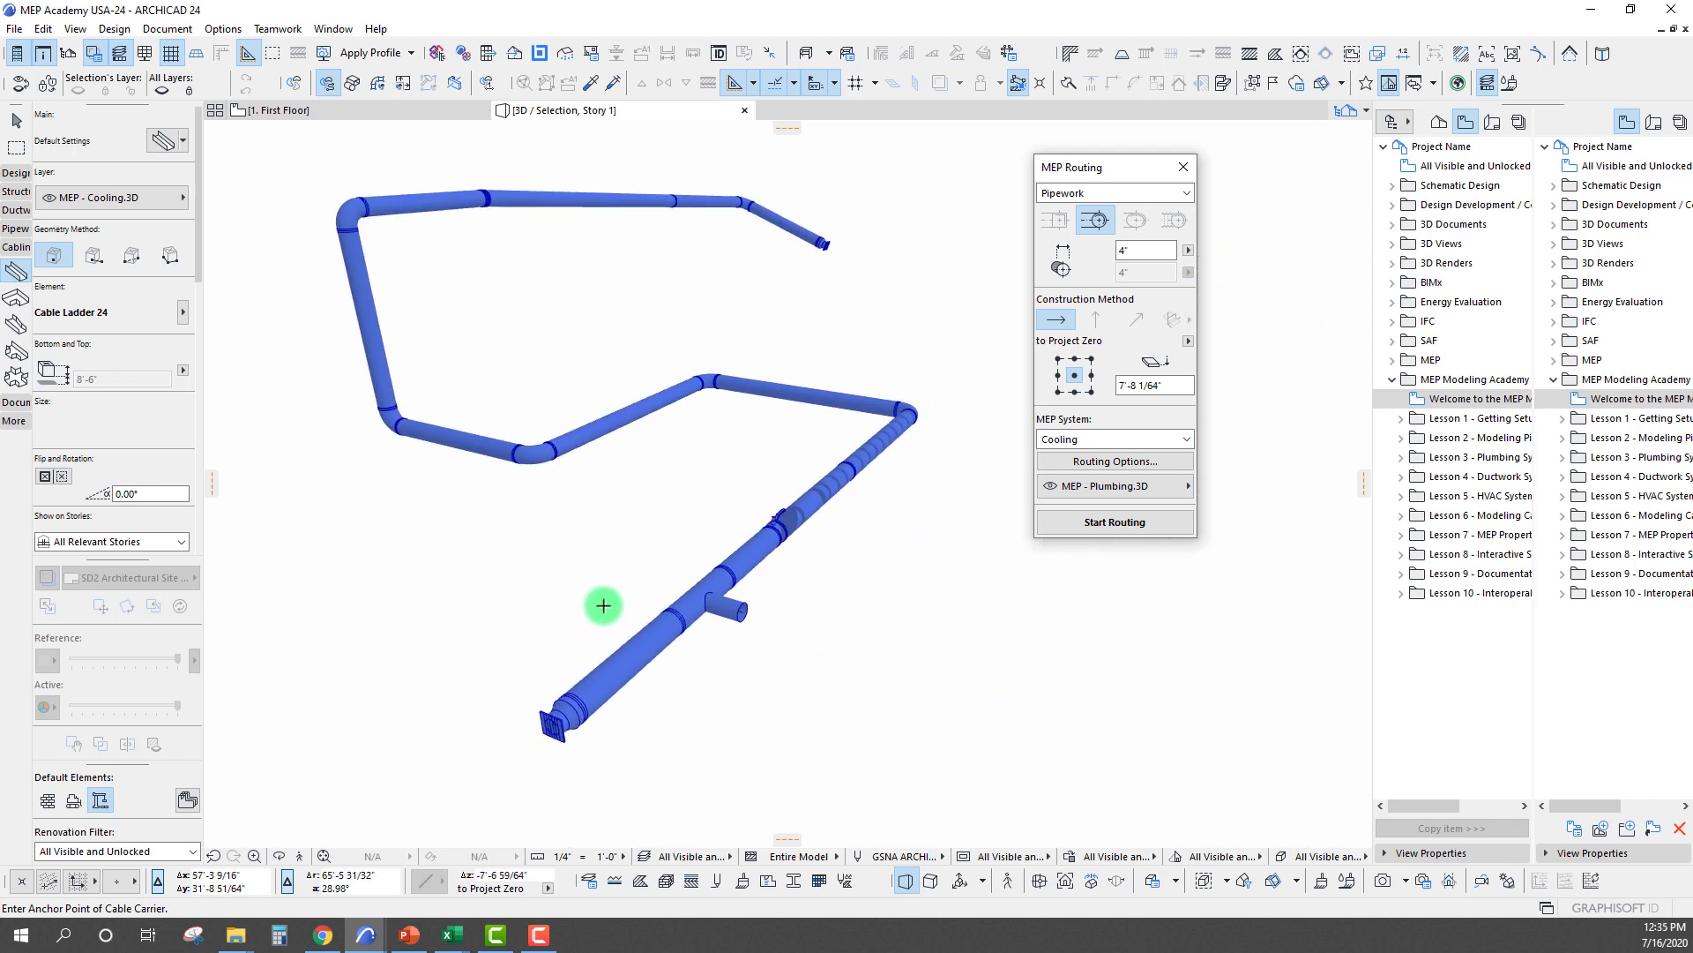
Set the outlet-end straight pipe's Connections nominal size to NPS 6 in Pipe Settings
click(634, 651)
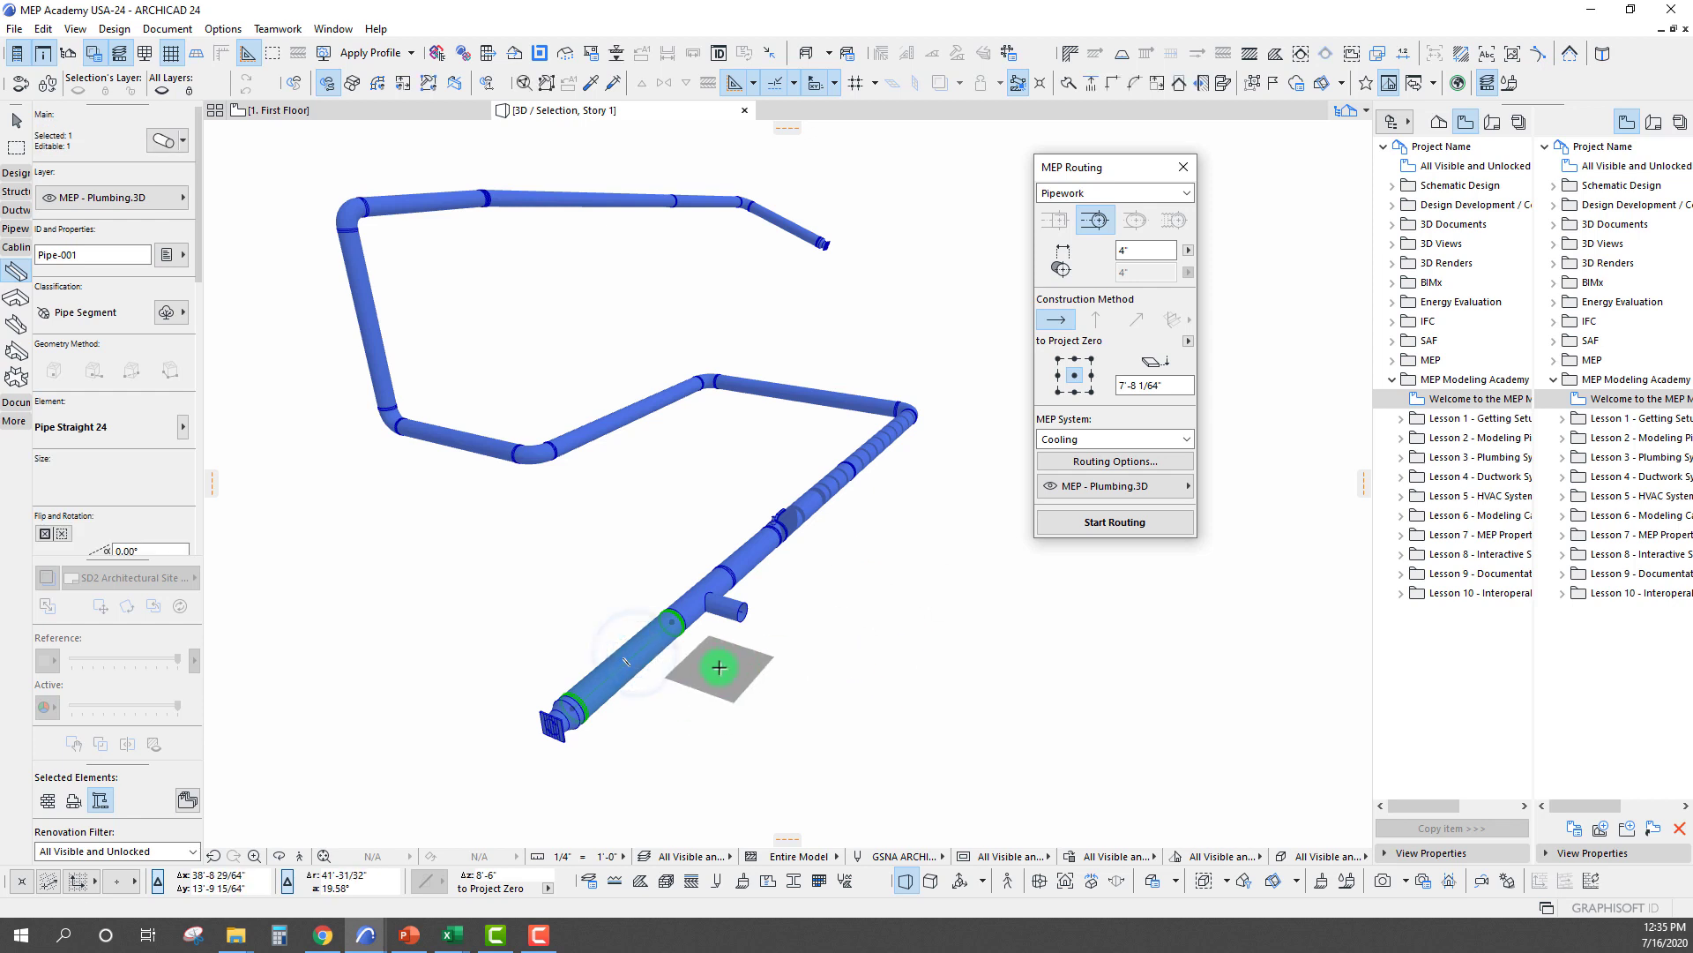
scroll(718, 667, down, 2)
scroll(715, 669, up, 3)
scroll(716, 670, up, 1)
scroll(712, 670, up, 2)
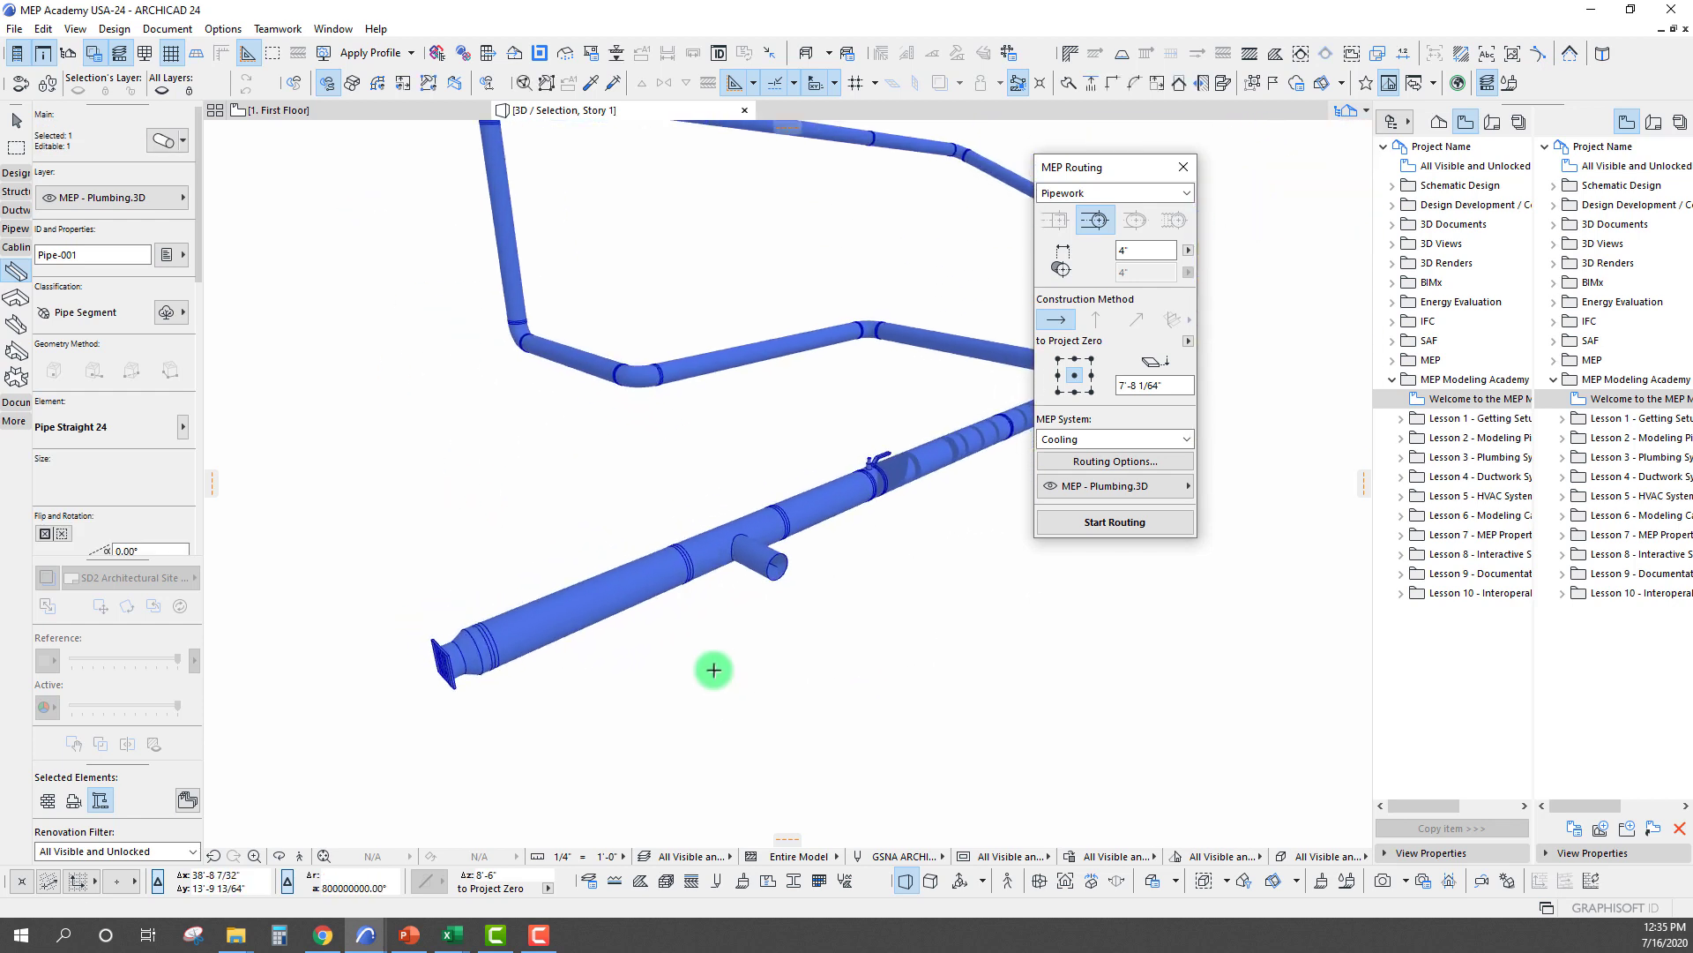
scroll(713, 671, up, 2)
scroll(715, 531, down, 2)
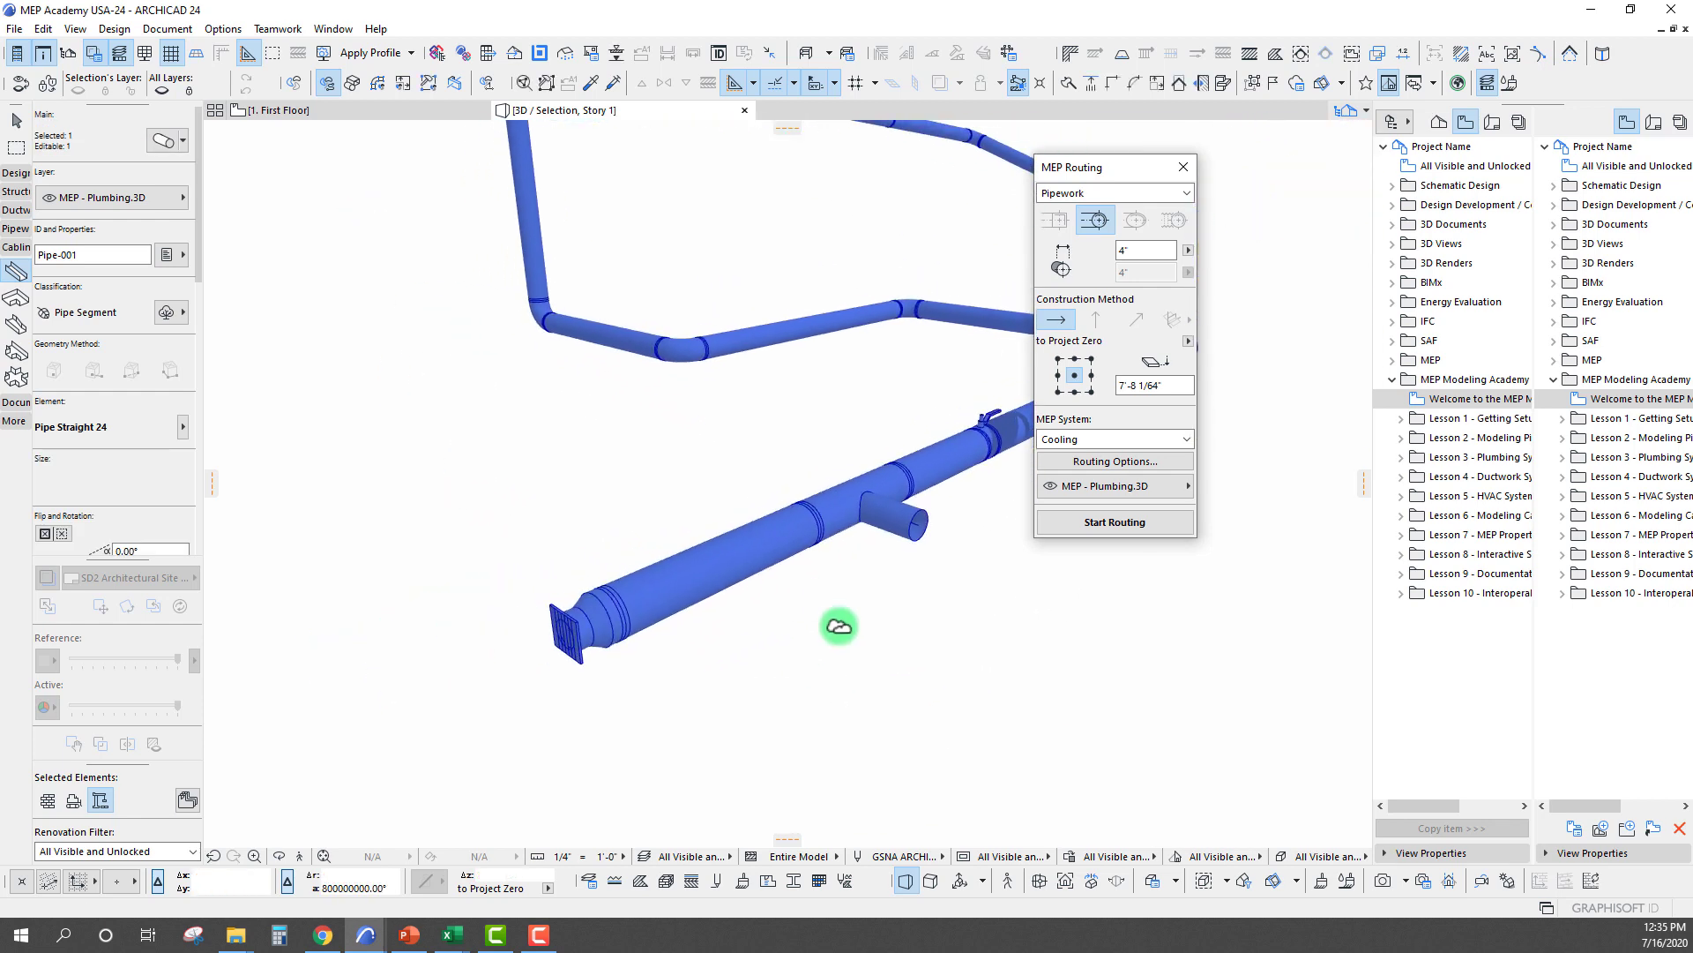
scroll(810, 529, up, 3)
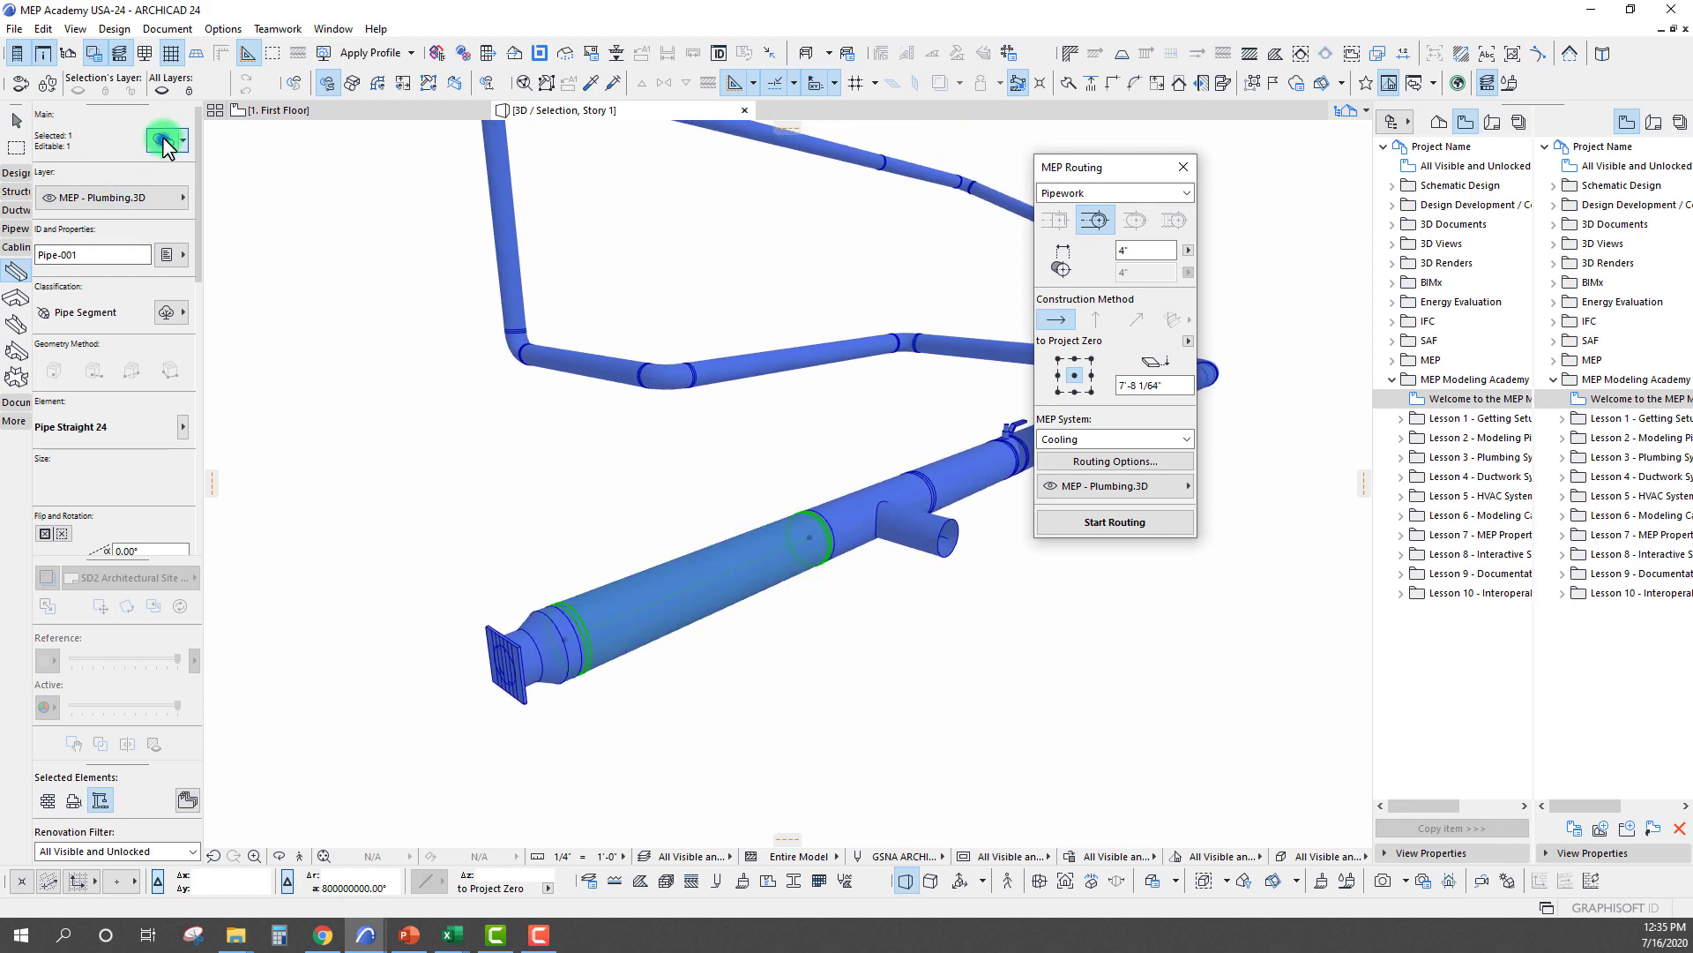
key(ctrl+t)
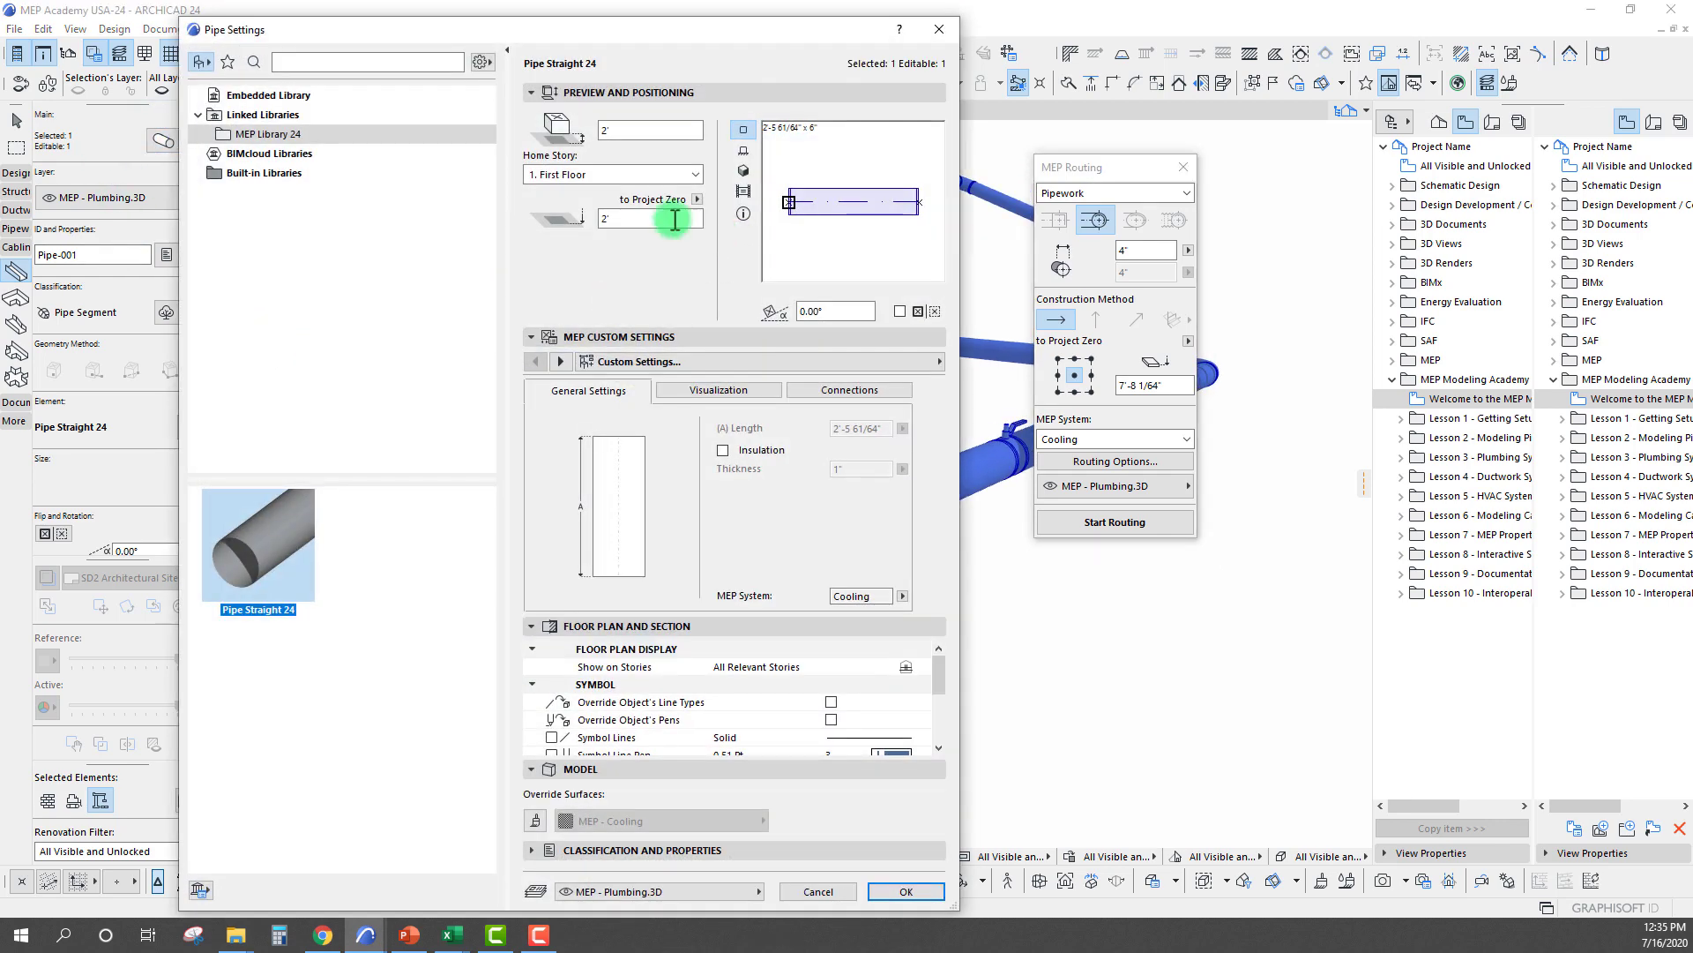
click(834, 390)
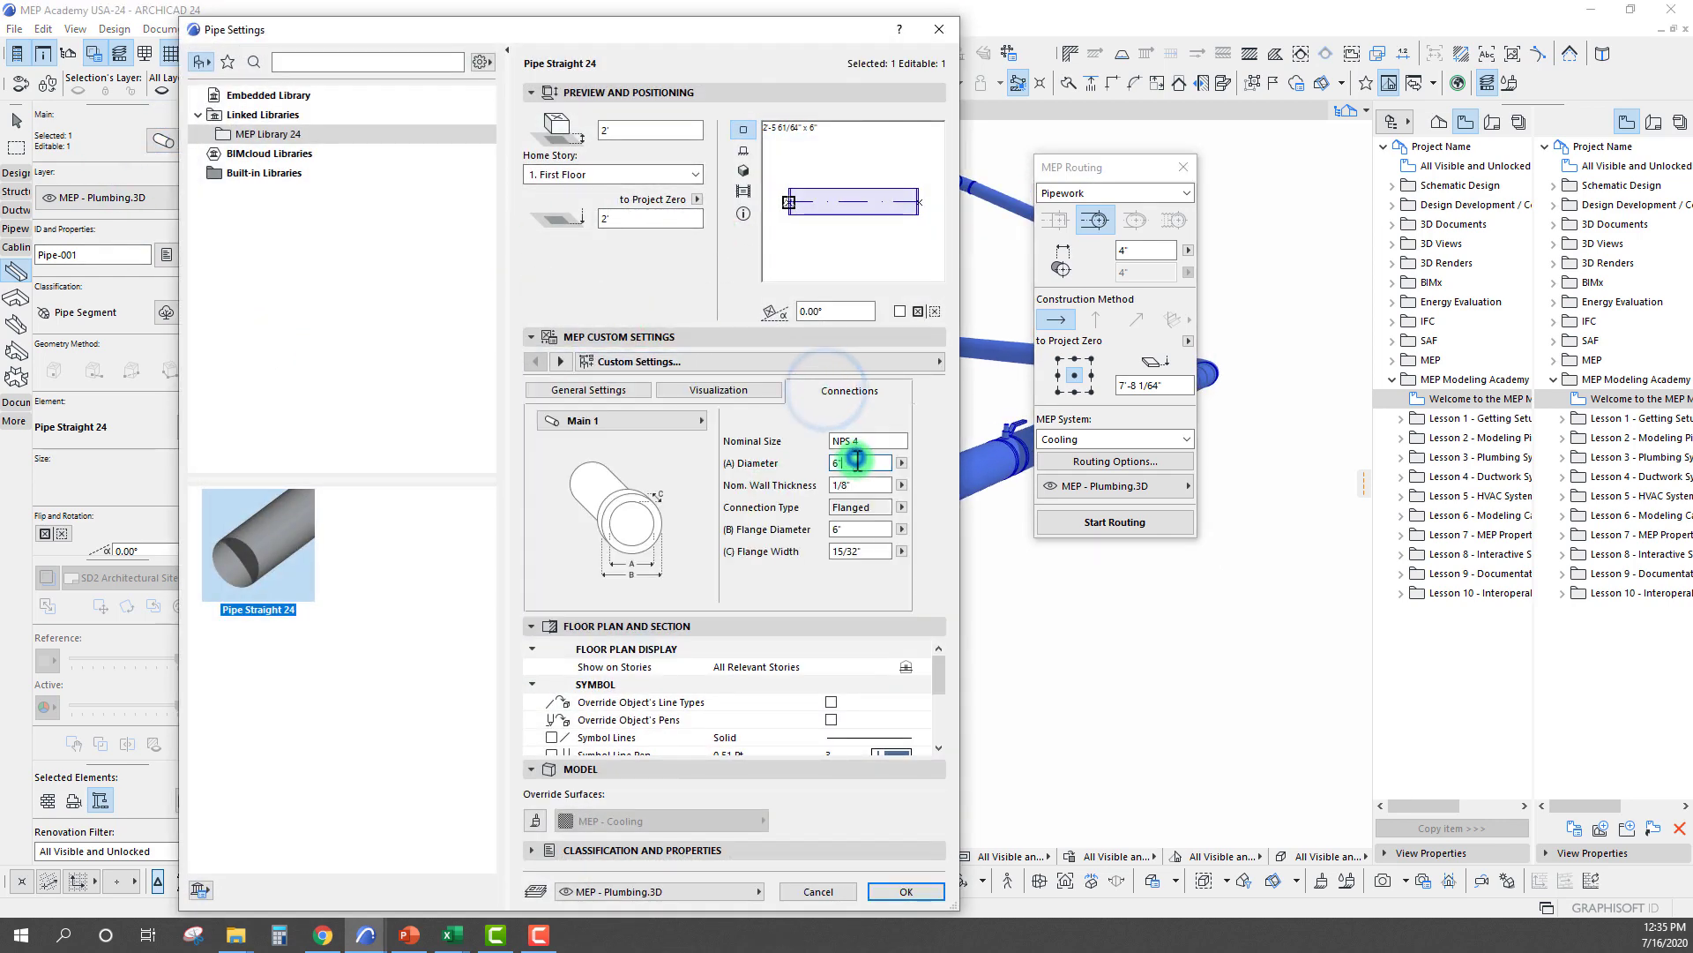
click(877, 441)
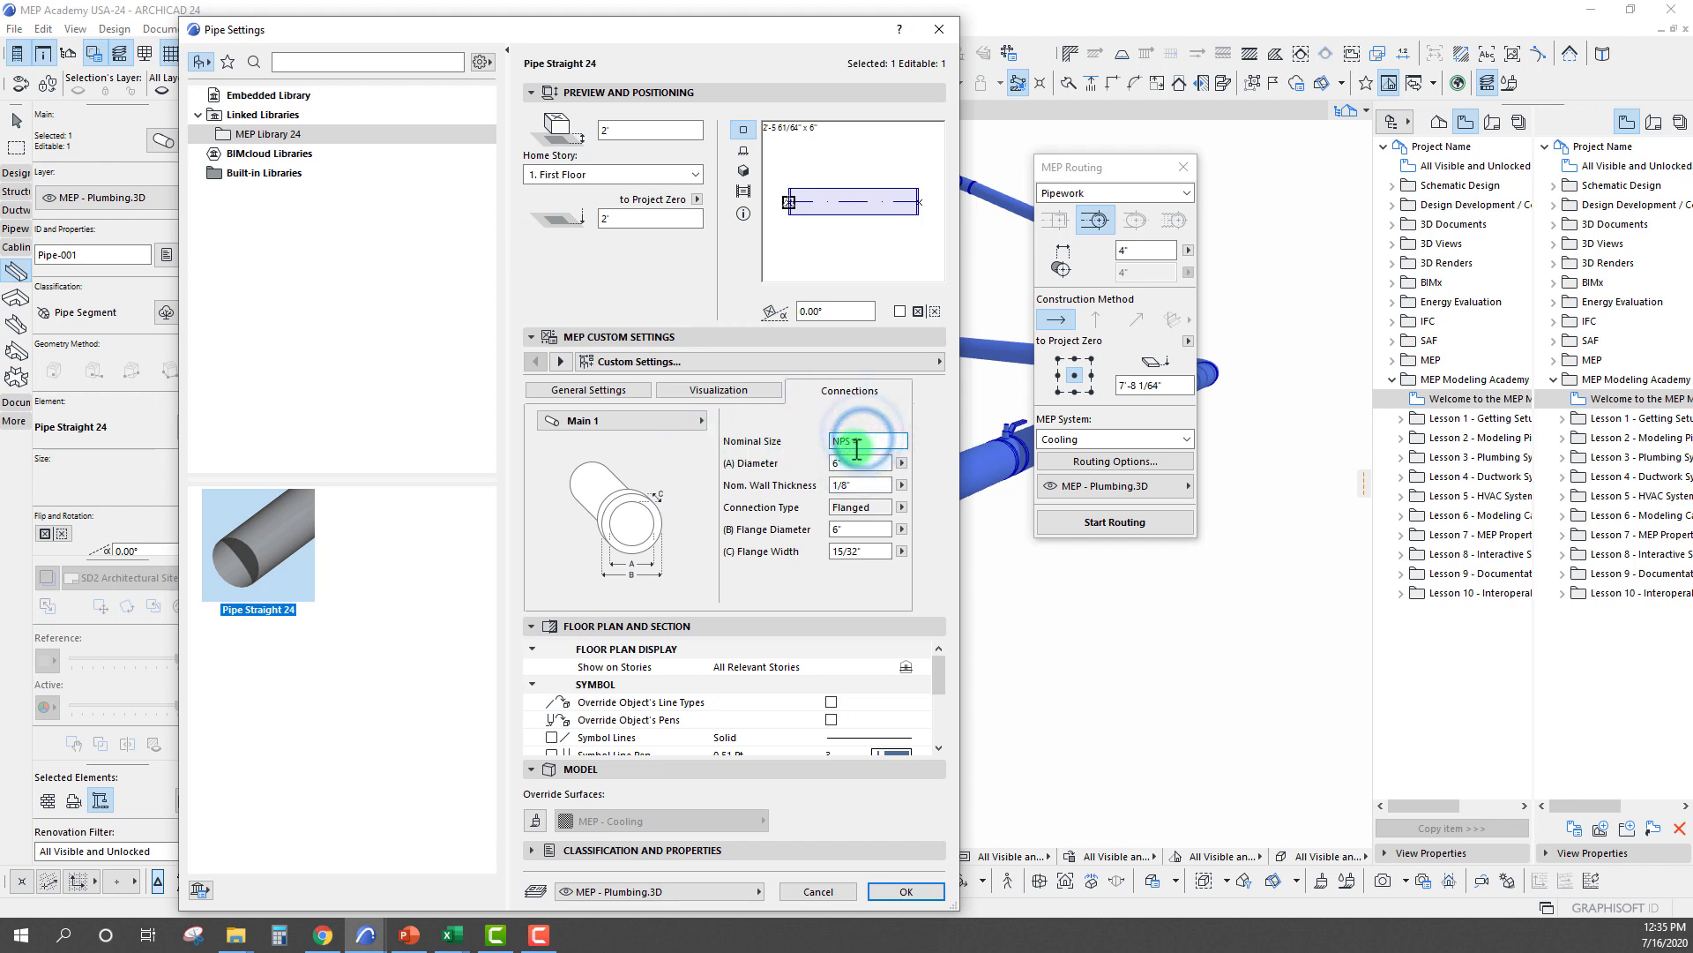
double_click(858, 446)
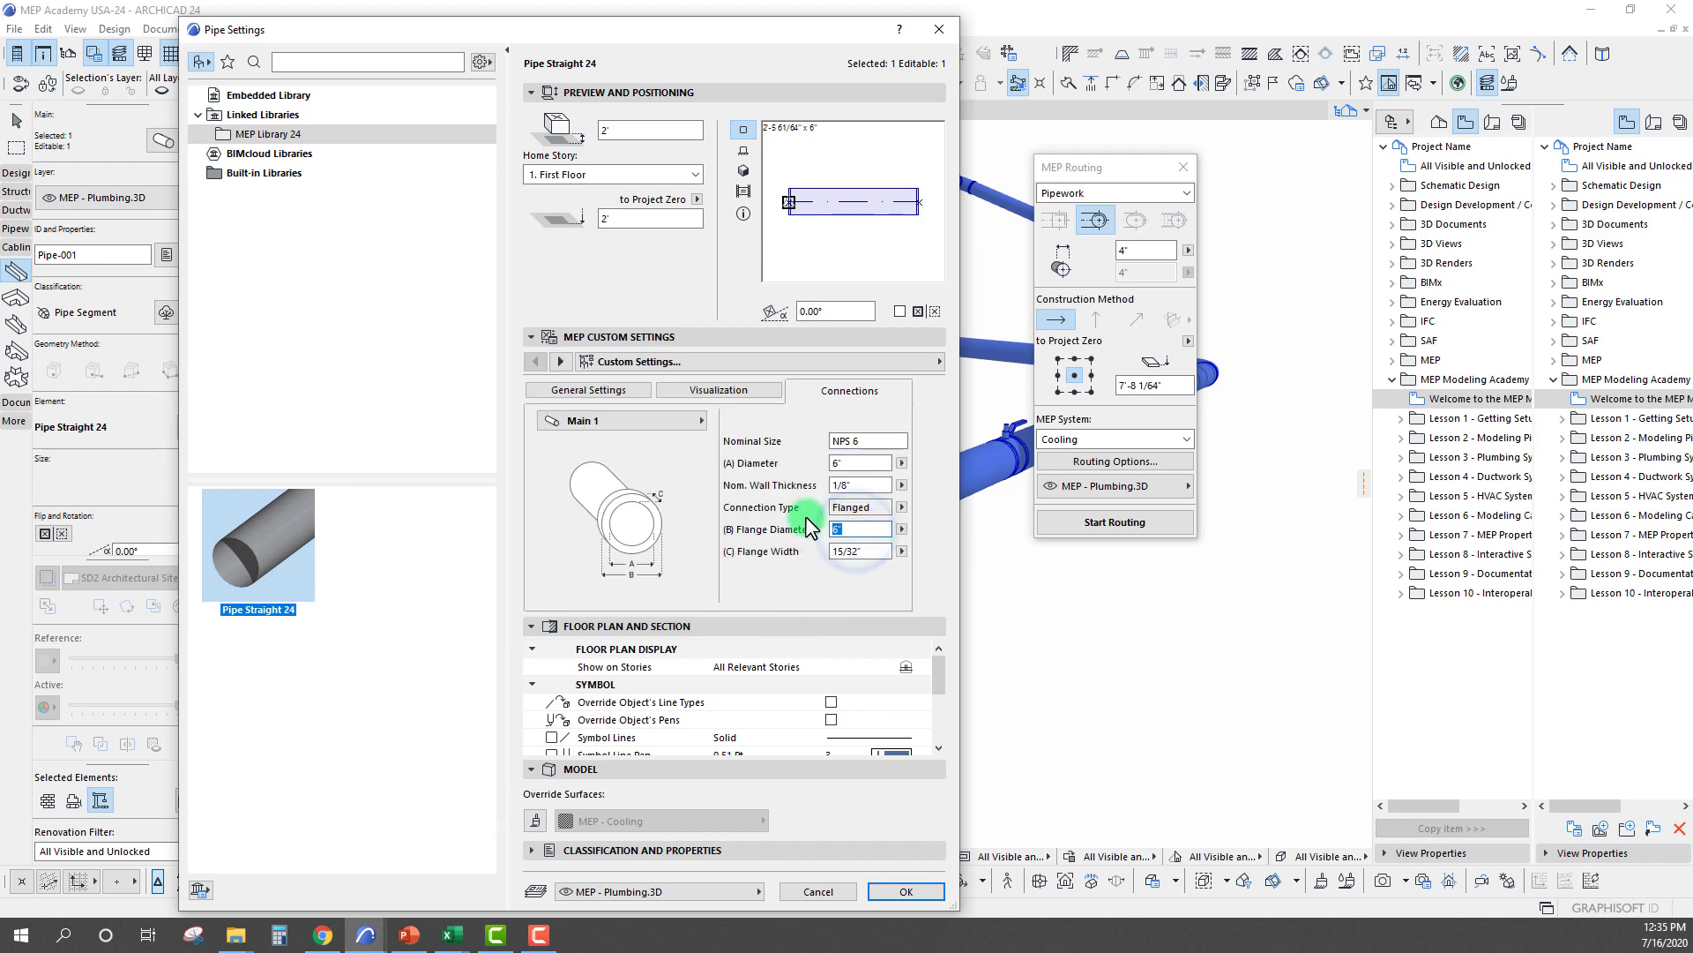
click(861, 527)
text(7)
click(911, 893)
scroll(692, 578, down, 2)
scroll(692, 578, down, 2)
scroll(692, 579, down, 2)
scroll(692, 579, down, 2)
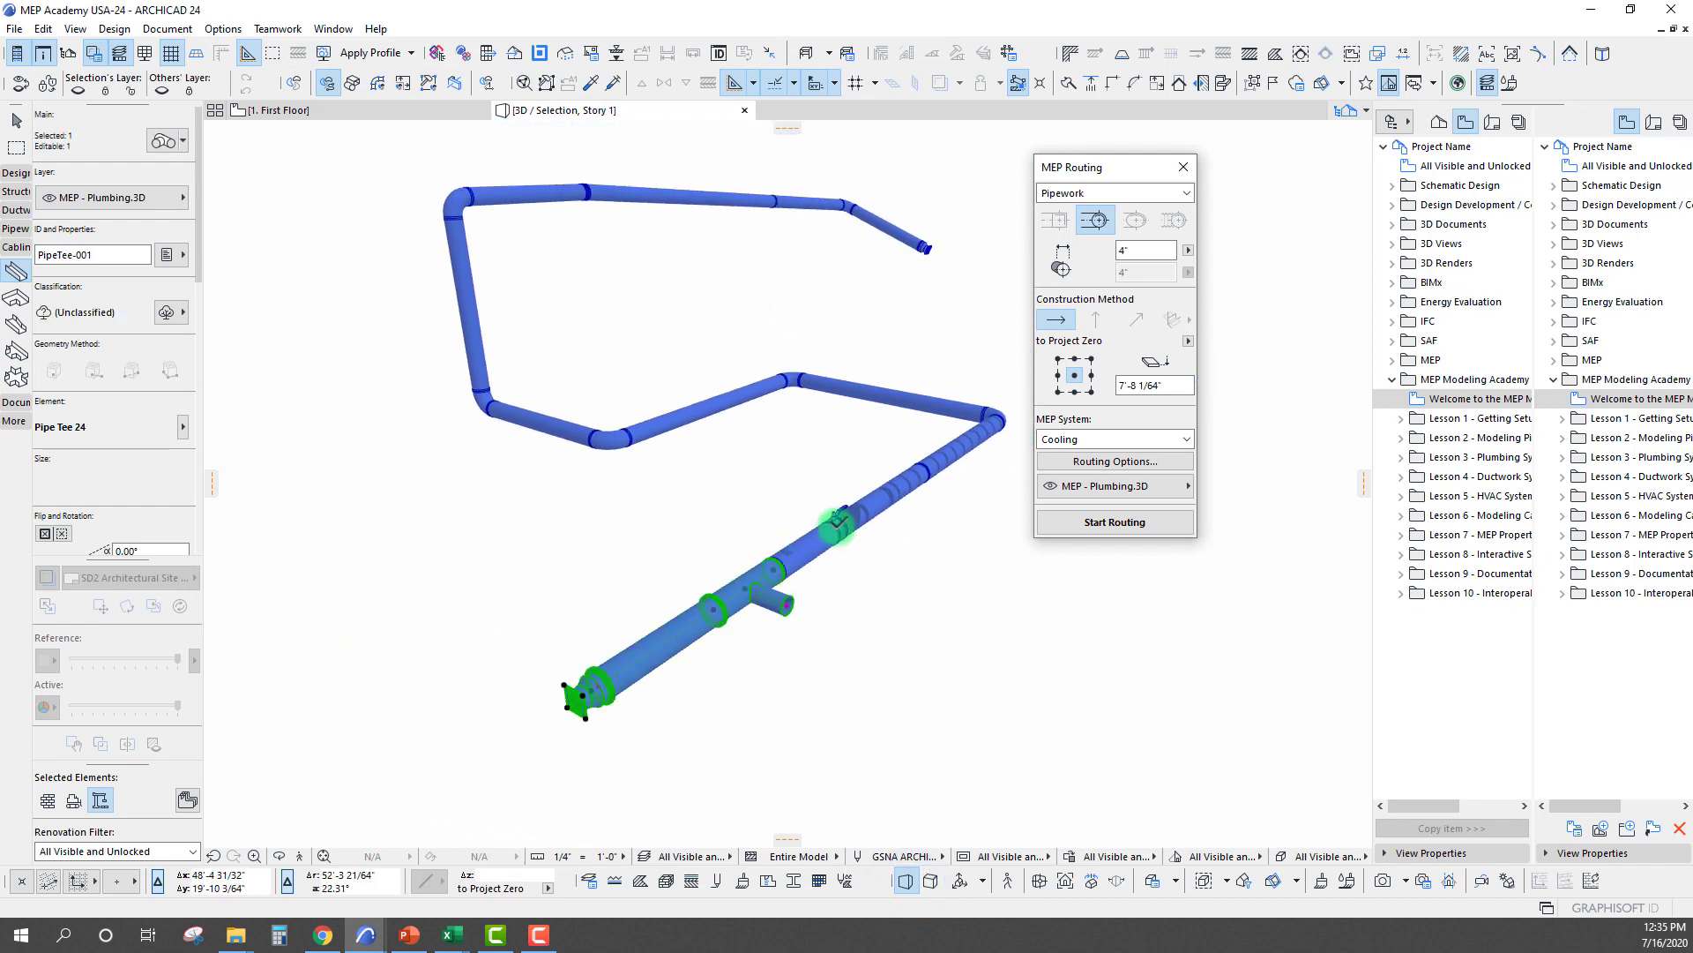
scroll(873, 517, up, 1)
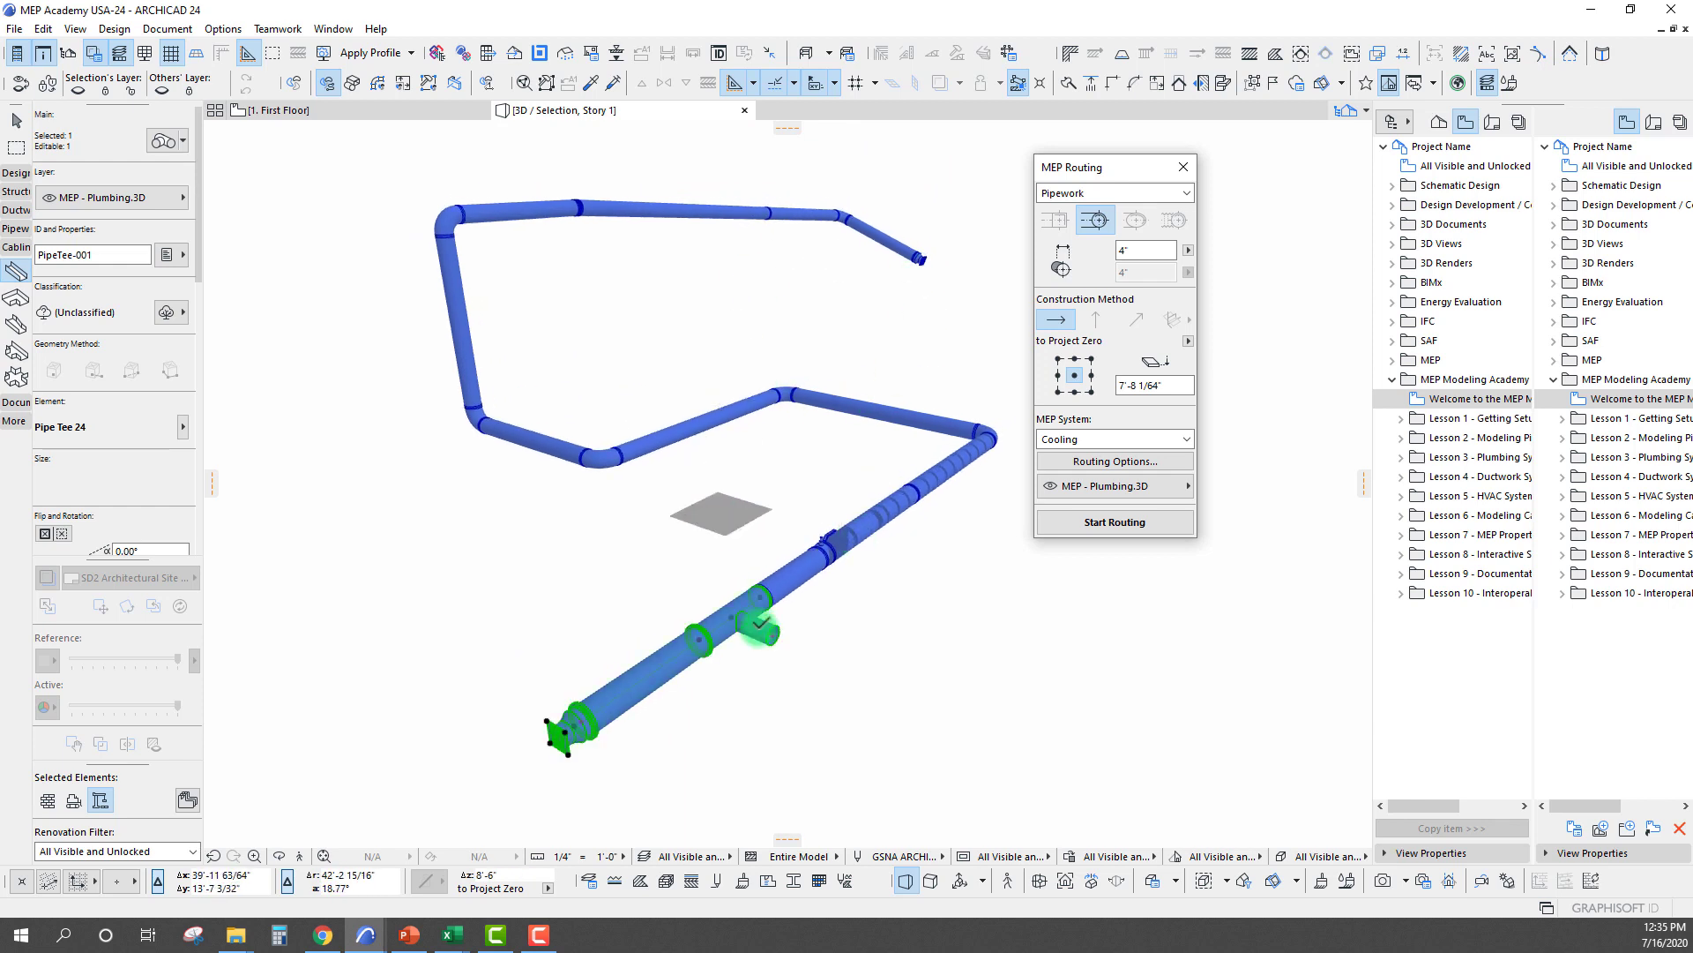
key(Escape)
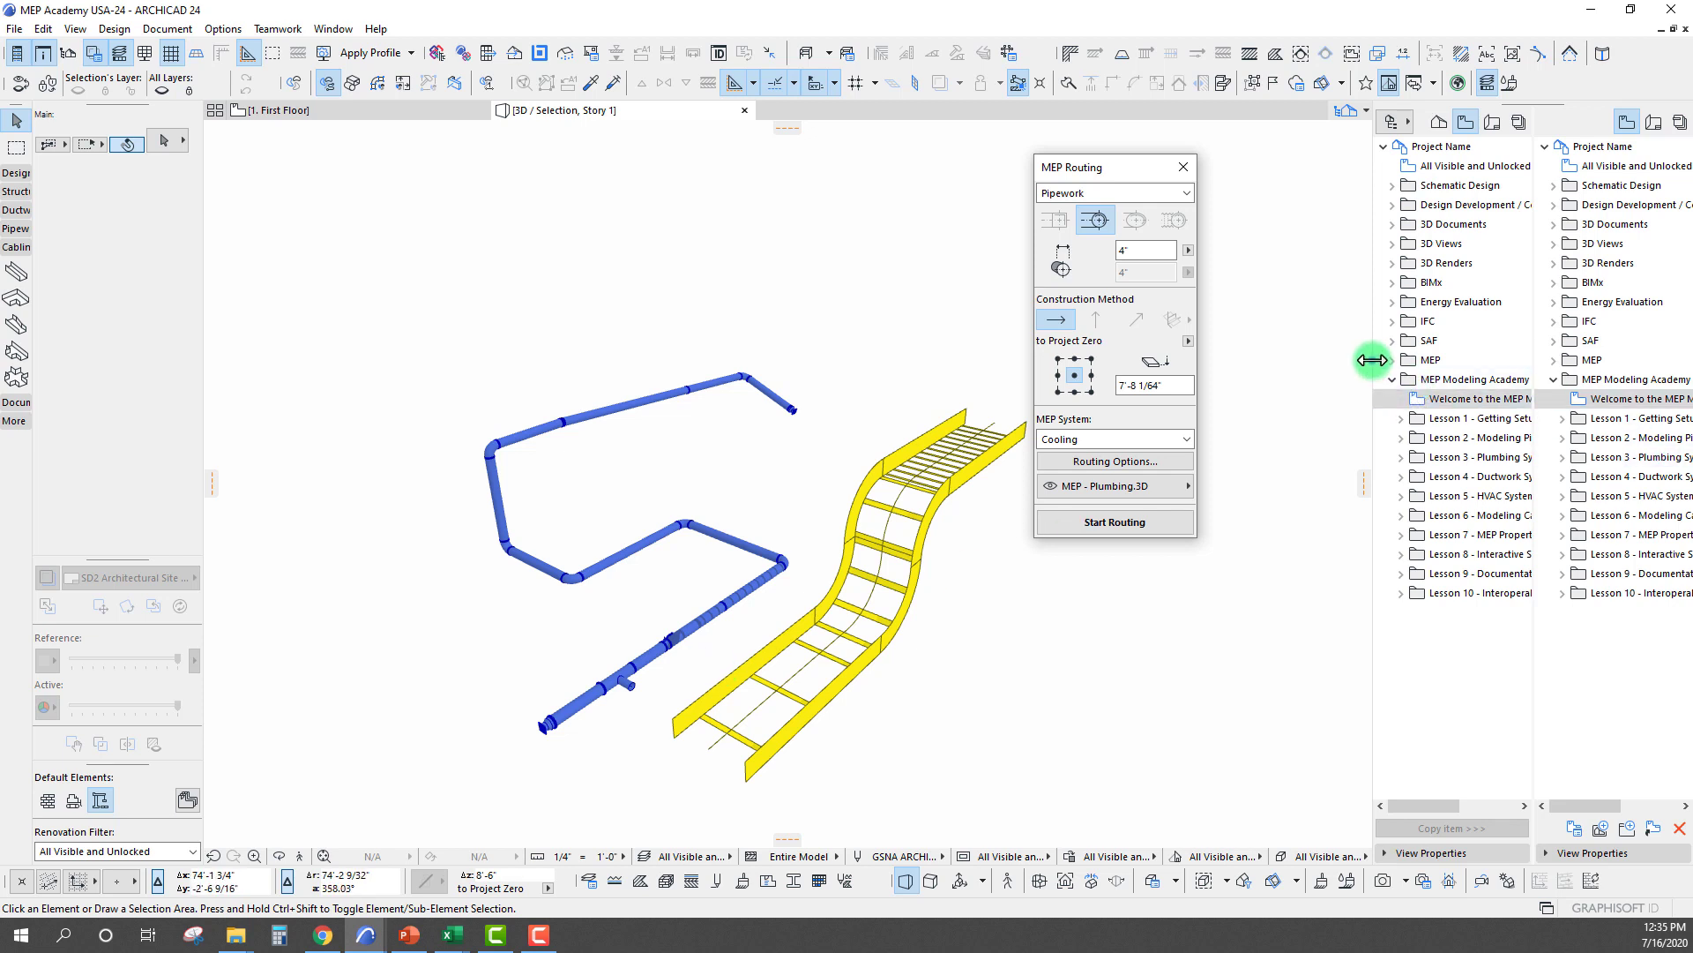
Widen the Navigator and browse Lessons 1–3, selecting lessons 3A and 3D
drag(1374, 360, 1306, 361)
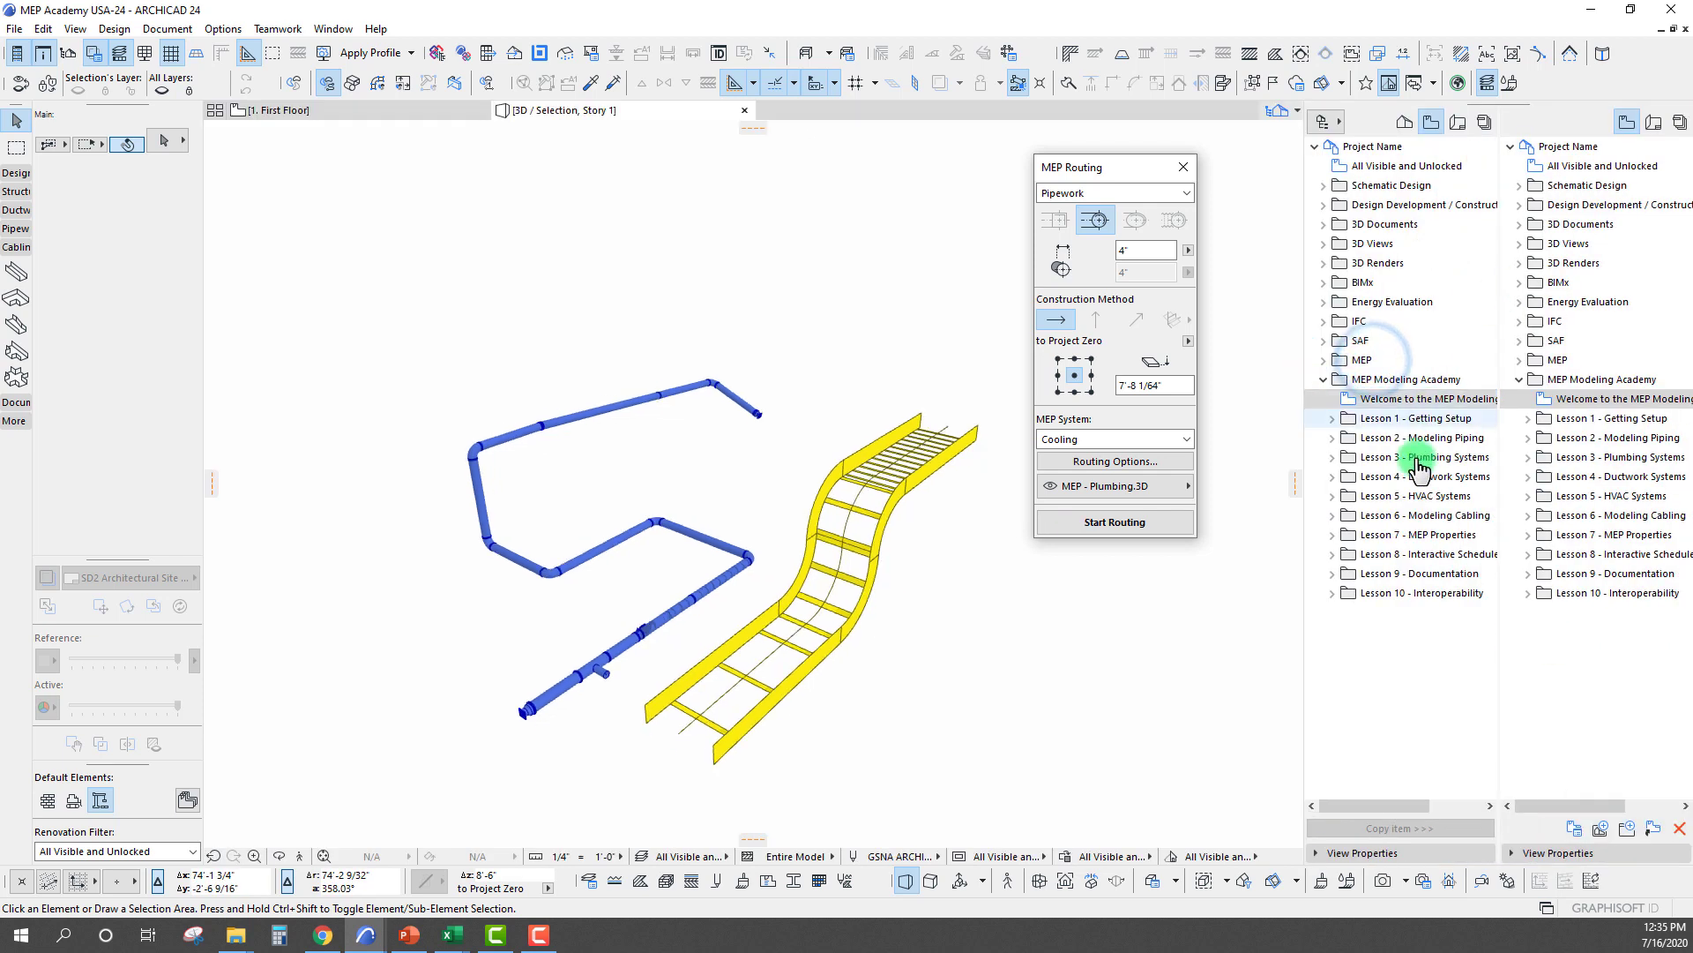
click(1340, 431)
click(1333, 418)
click(1333, 436)
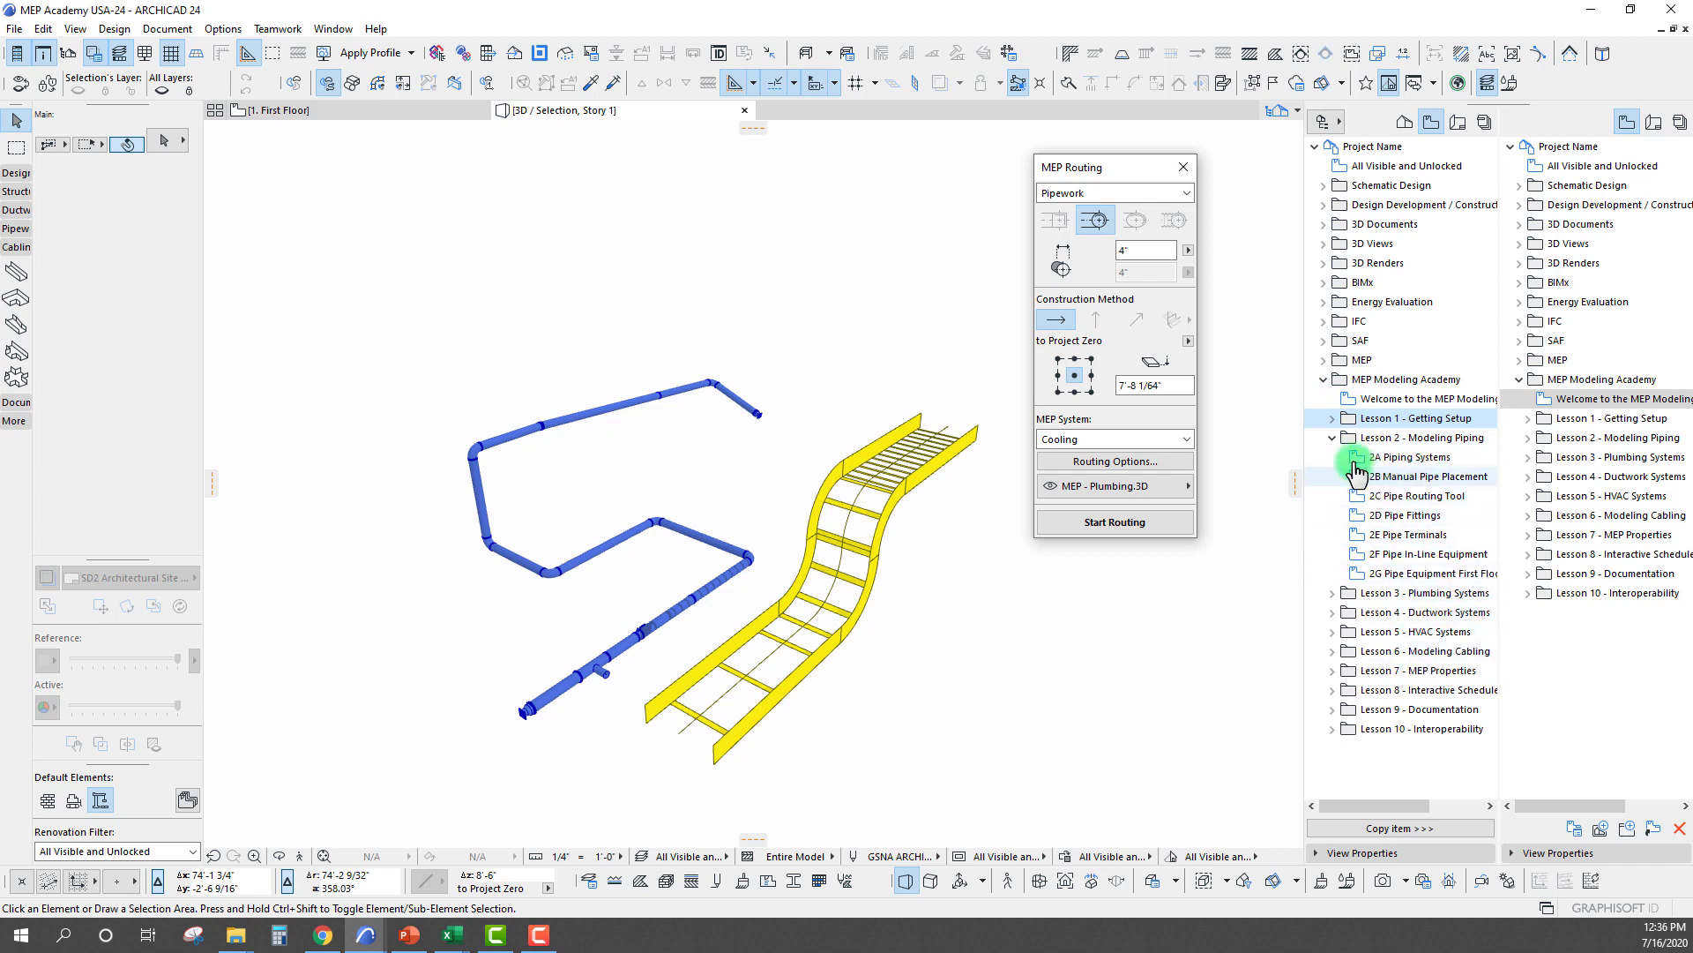
click(1333, 437)
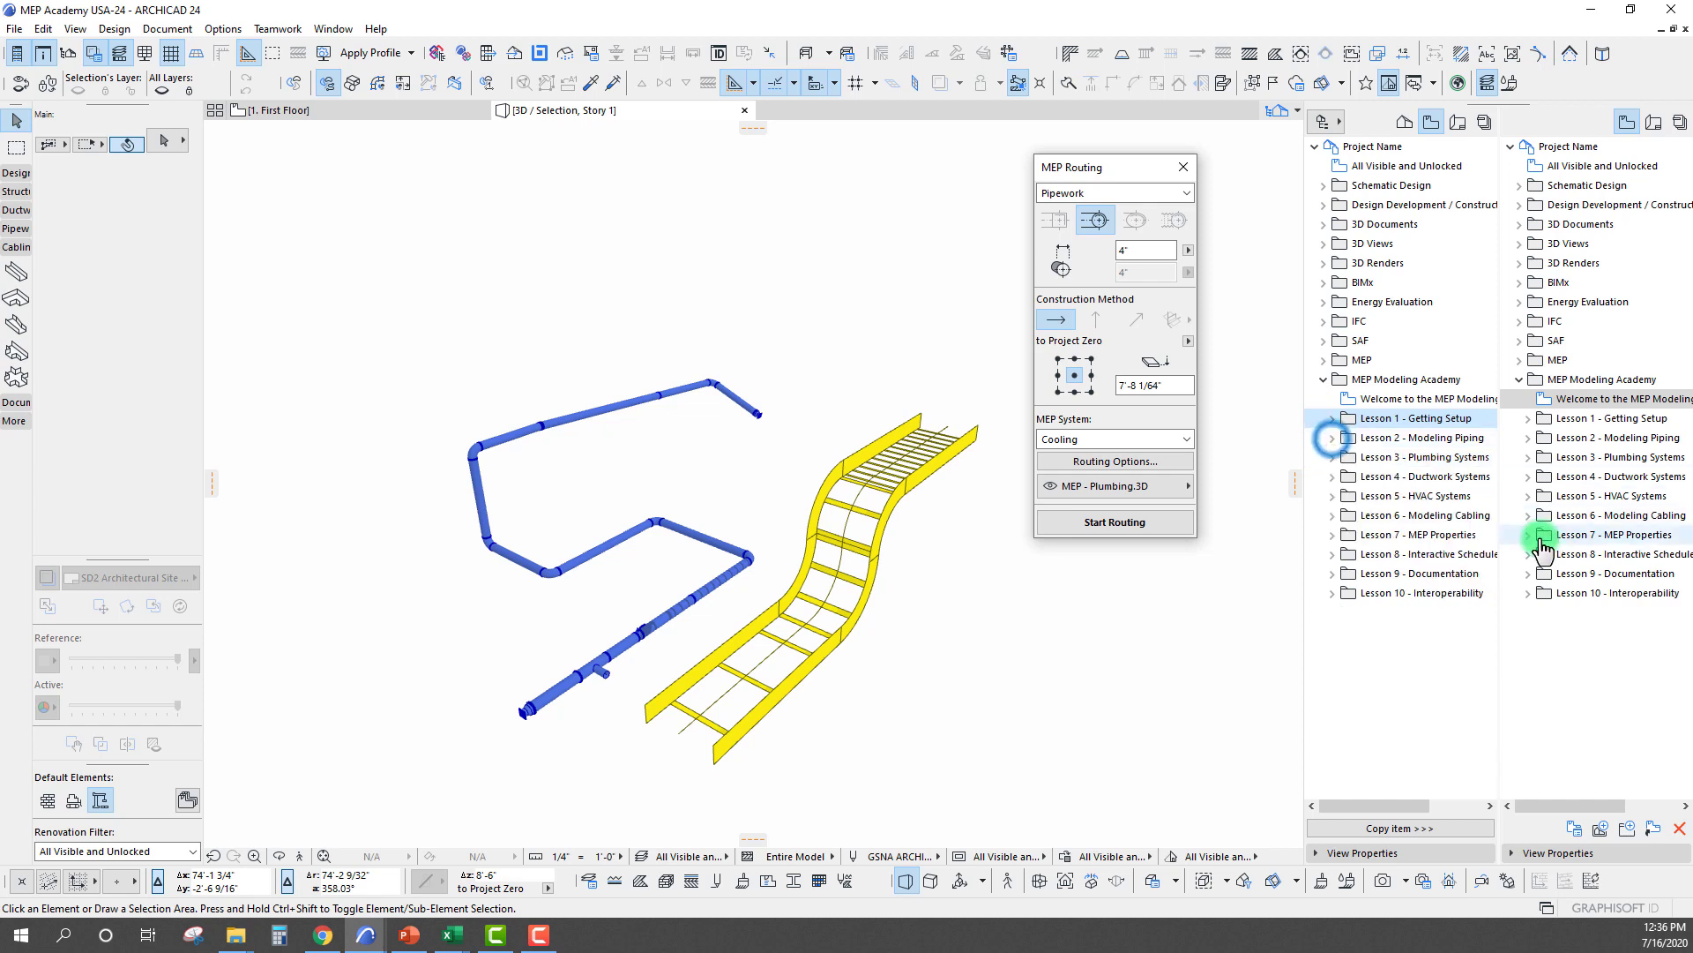
click(1333, 456)
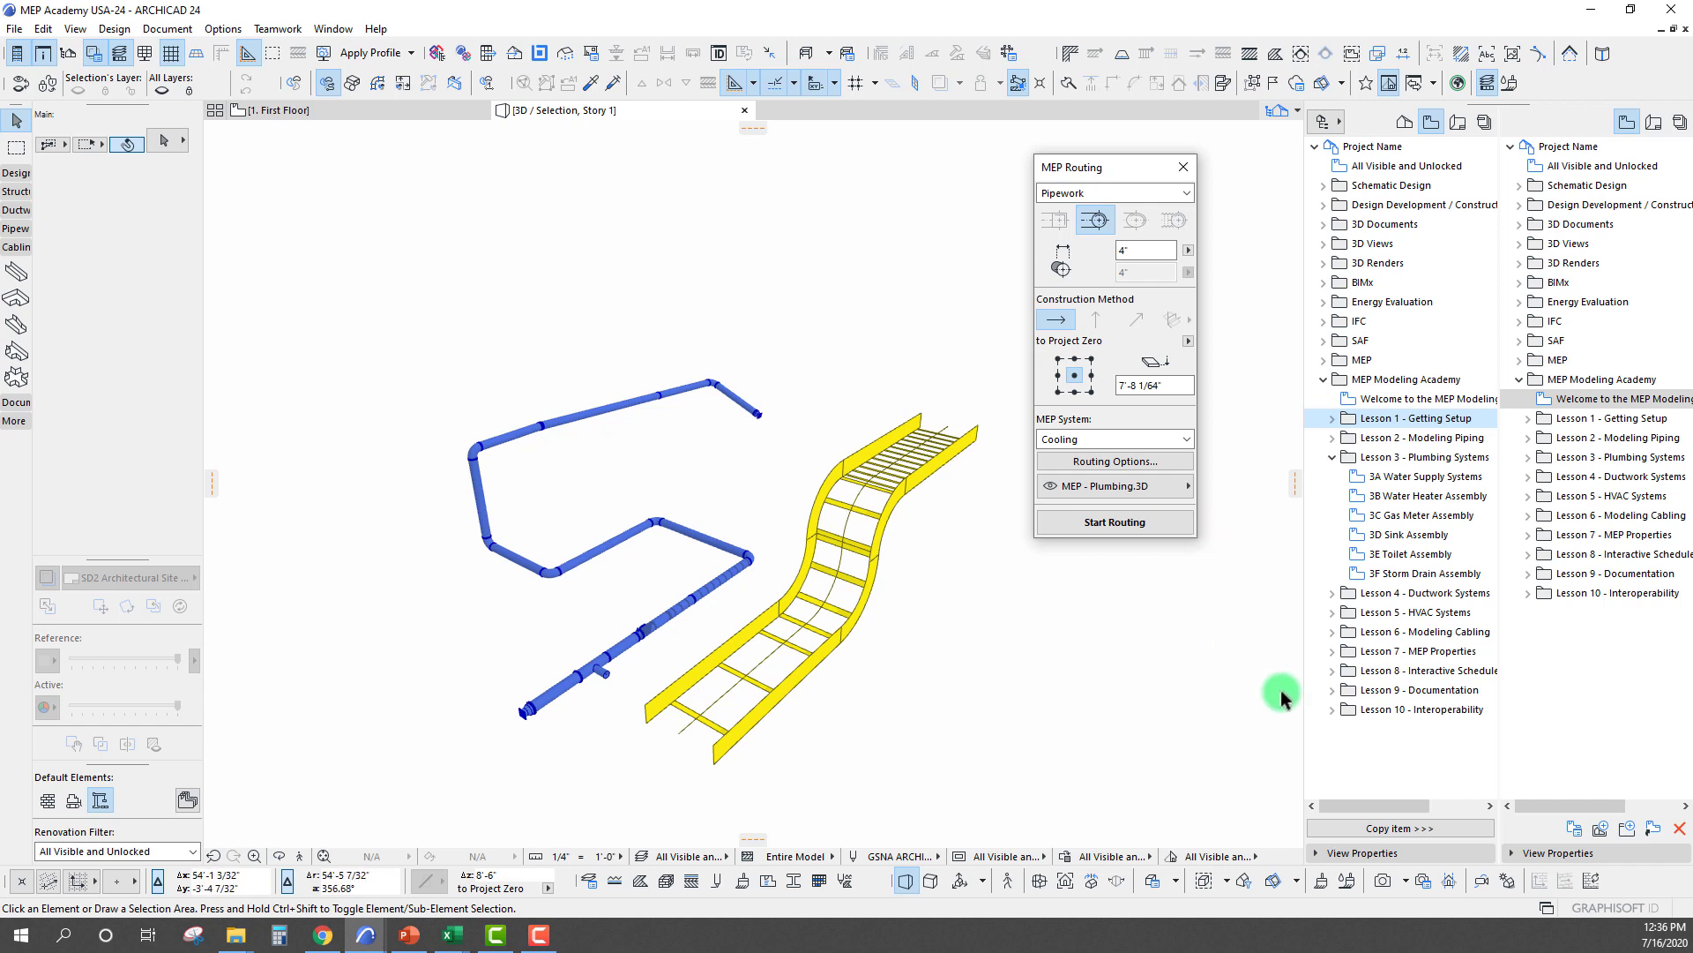
click(1423, 476)
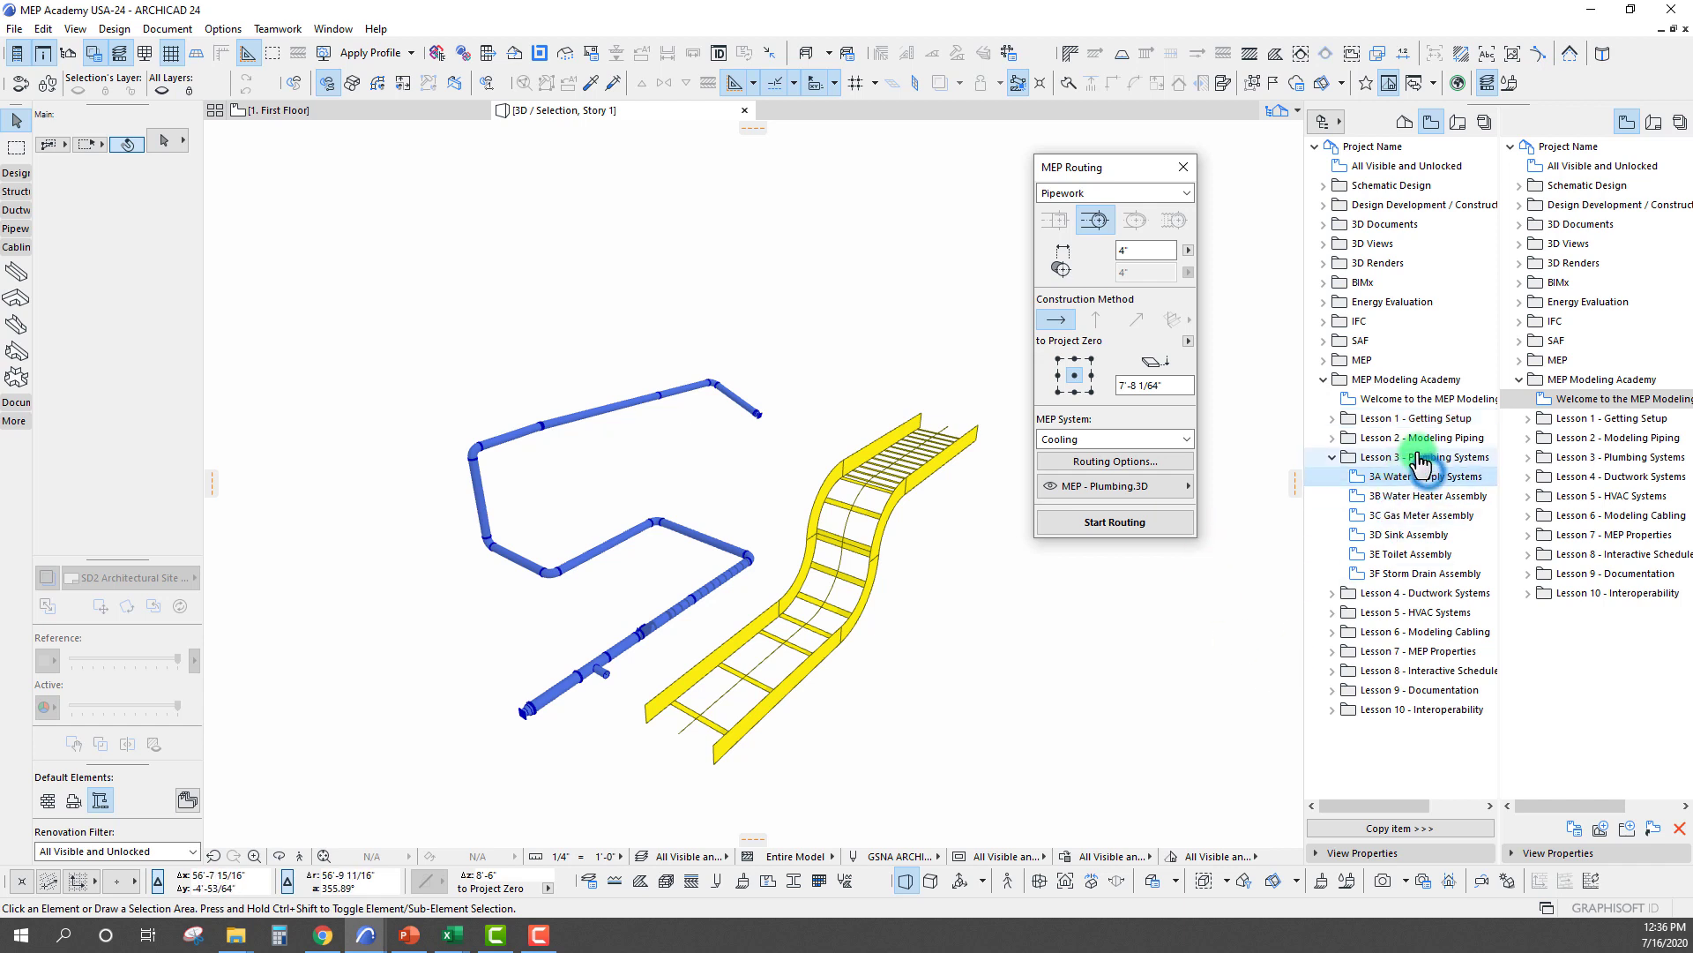
click(1420, 537)
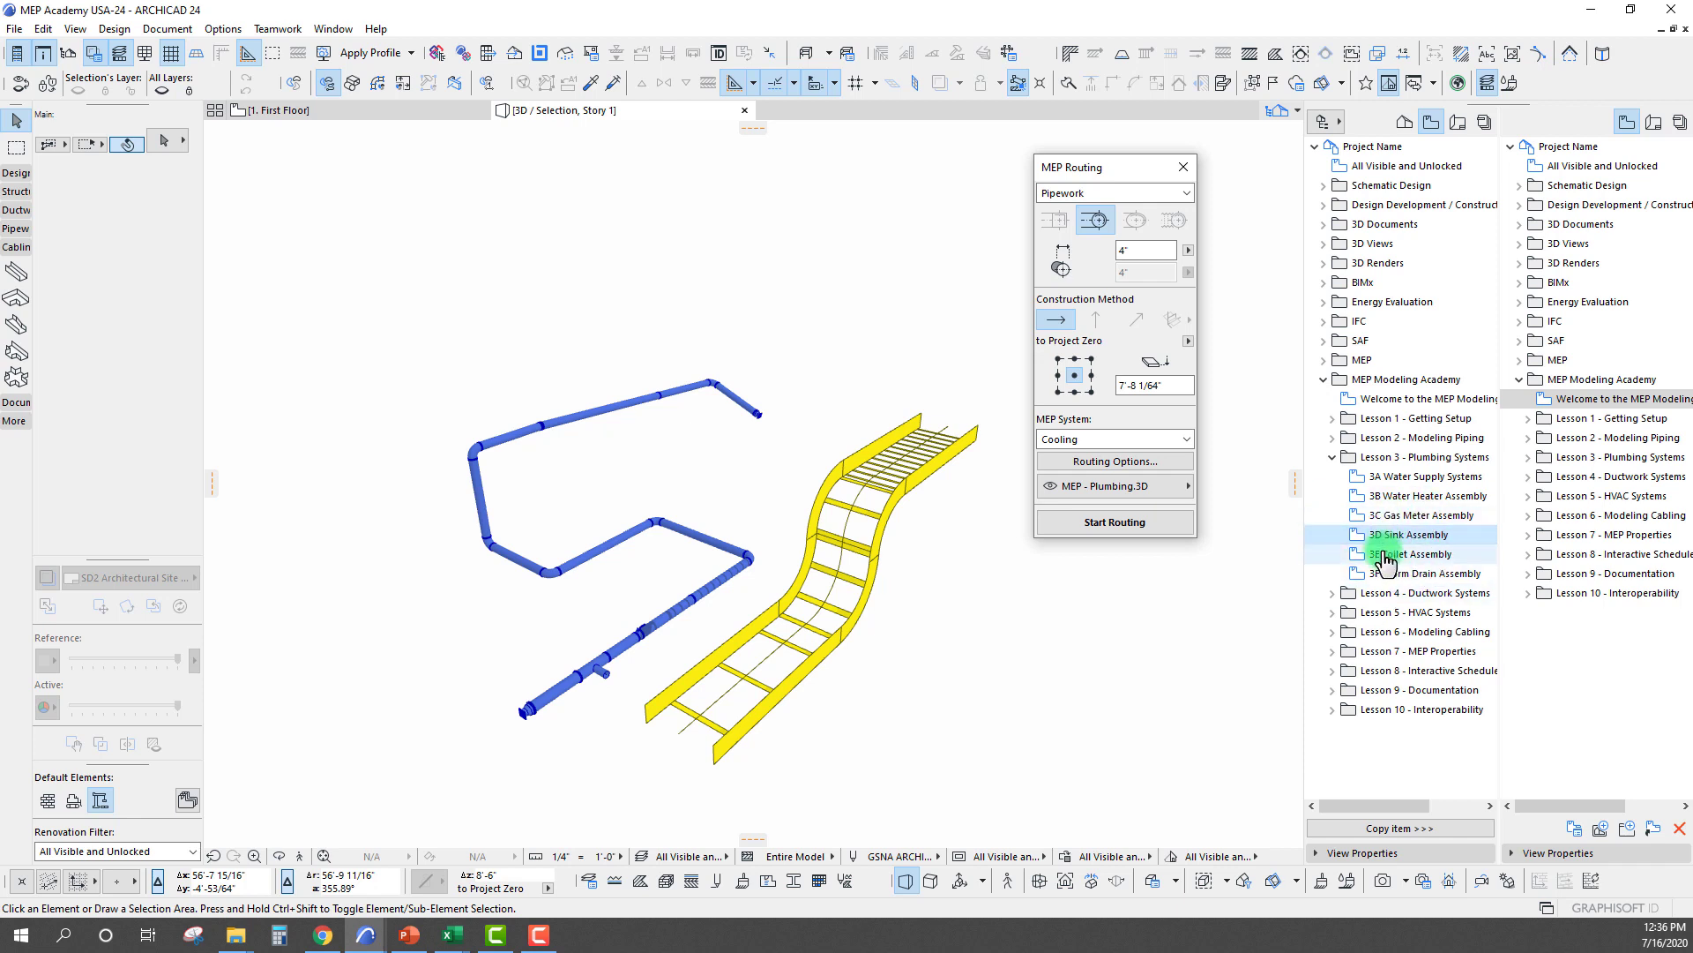
Fold up Lessons 3, 5, 8 and 10, then nudge the MEP Routing palette lower
click(1332, 457)
click(1332, 477)
click(1332, 495)
click(1332, 496)
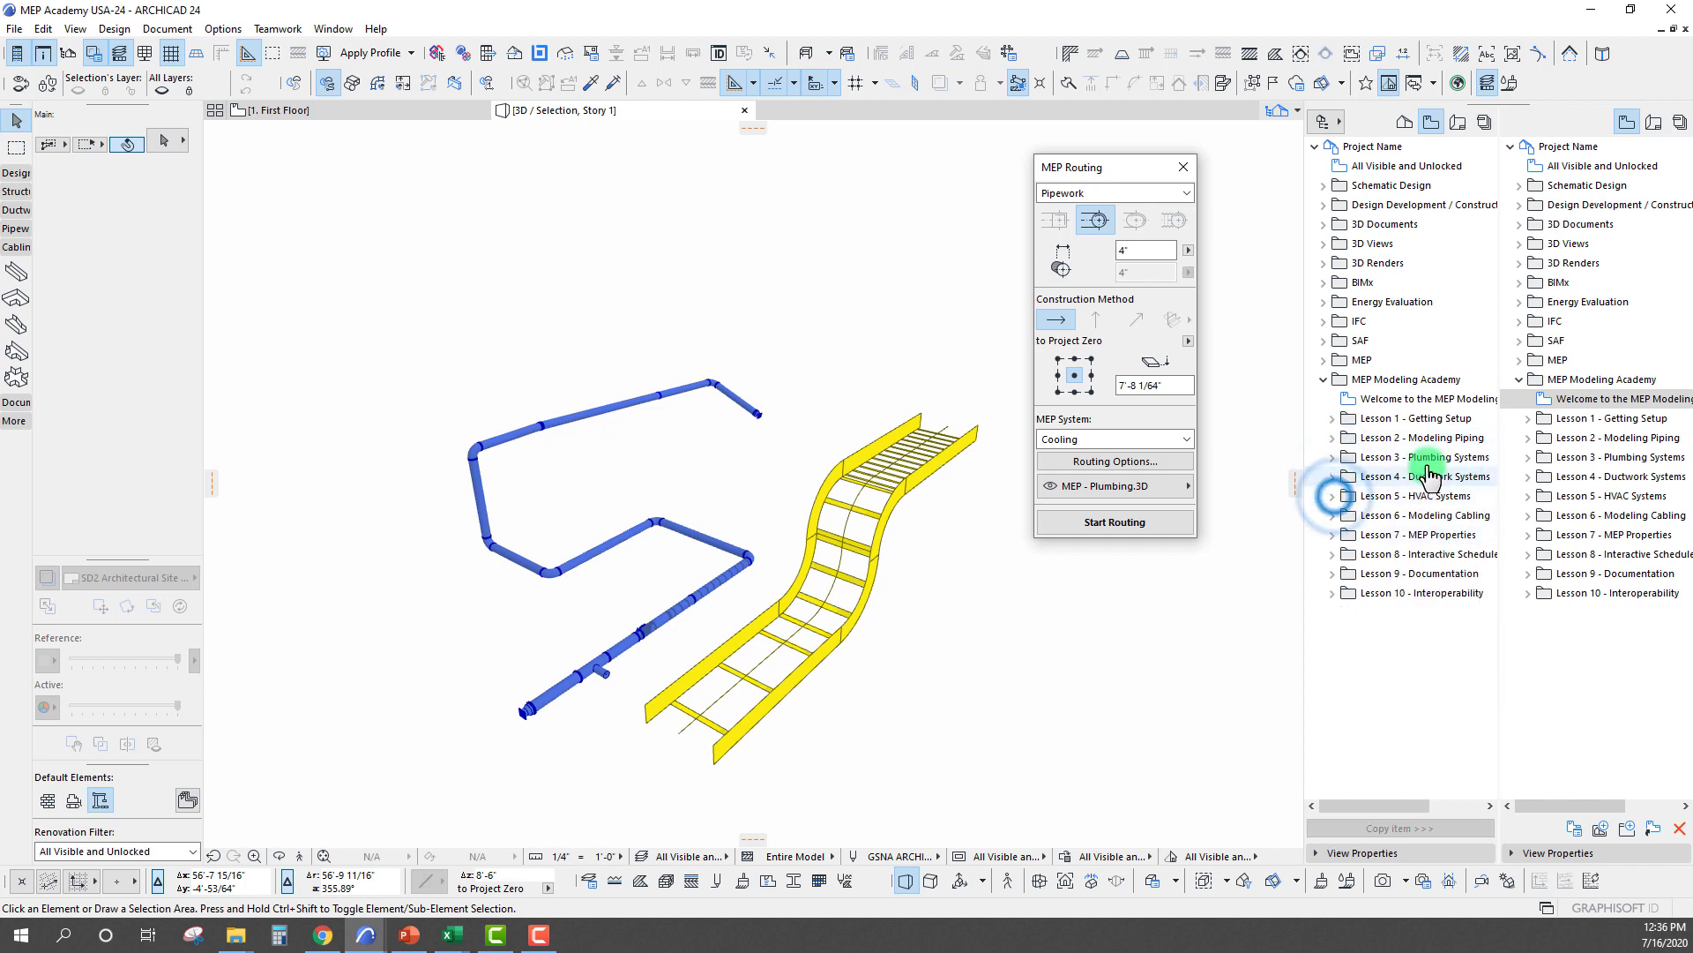
click(1331, 534)
click(1334, 554)
click(1331, 573)
click(1333, 573)
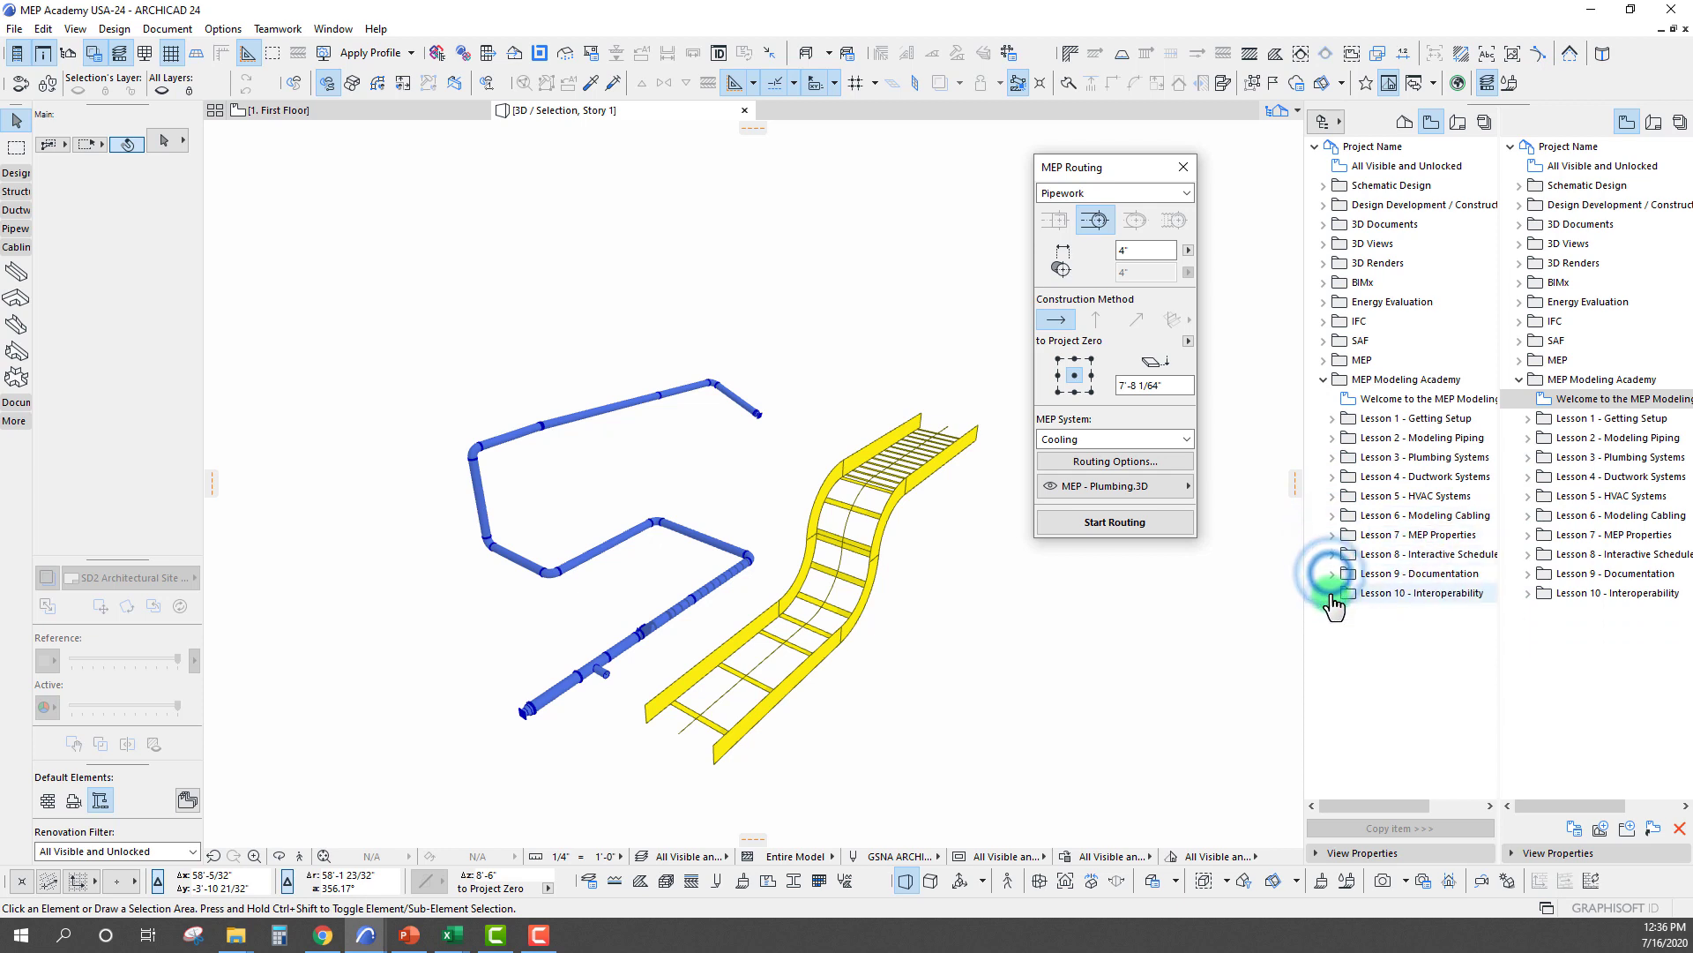
click(1333, 594)
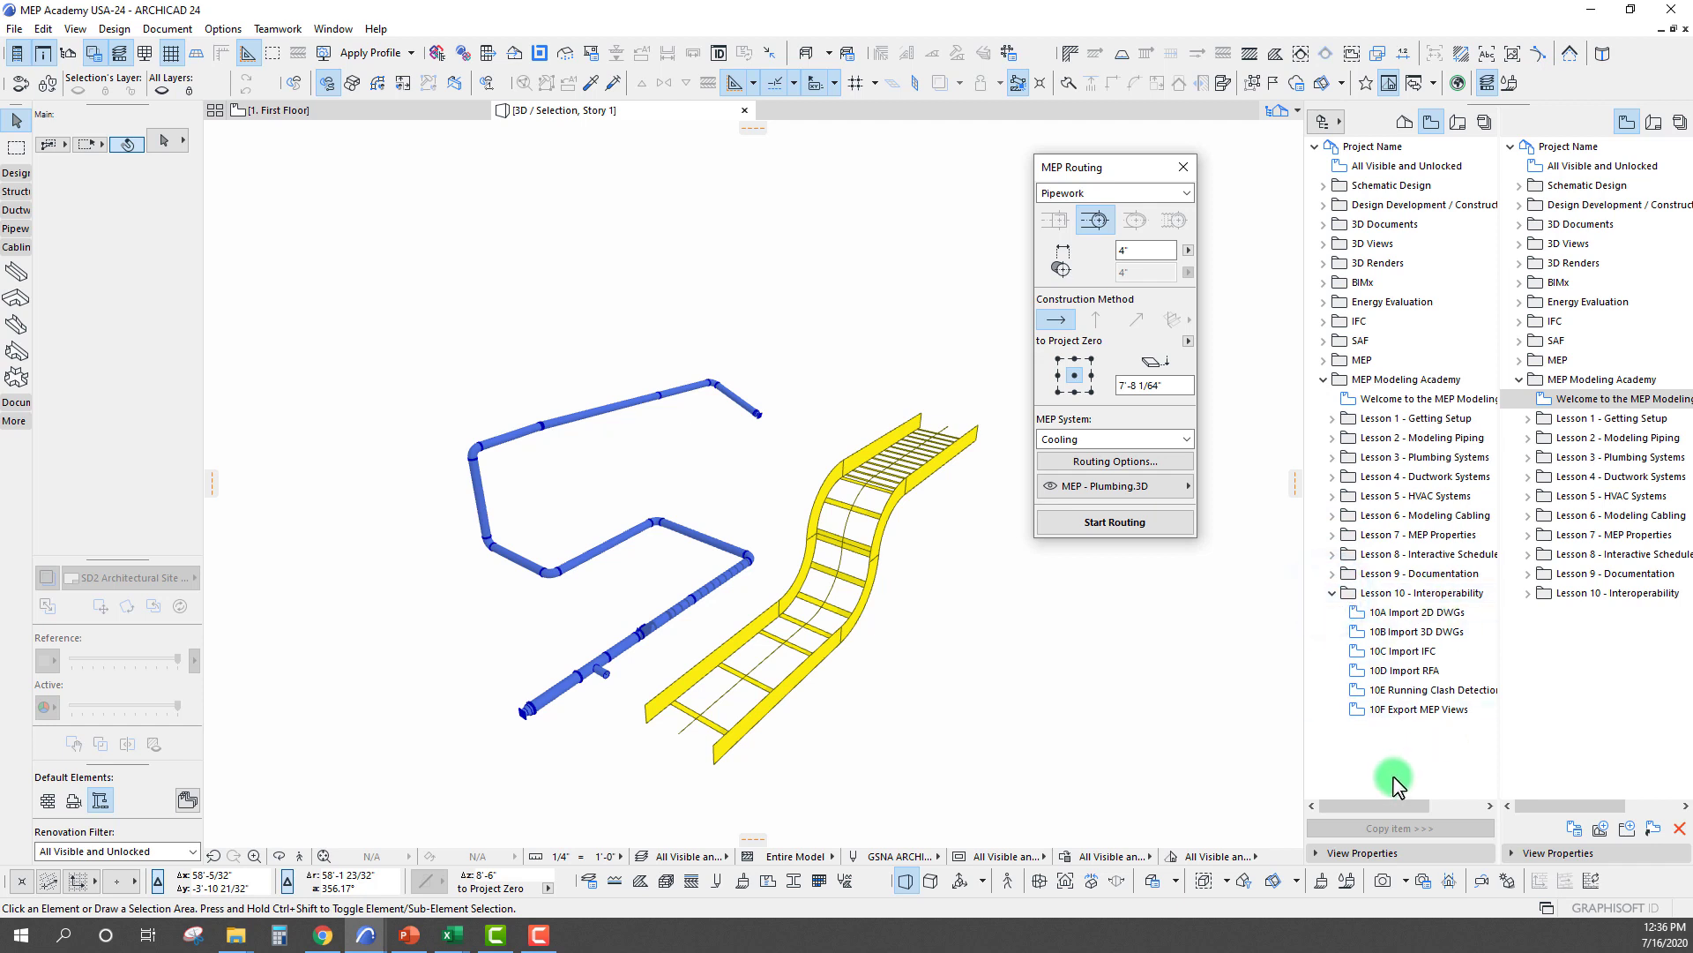
click(1333, 593)
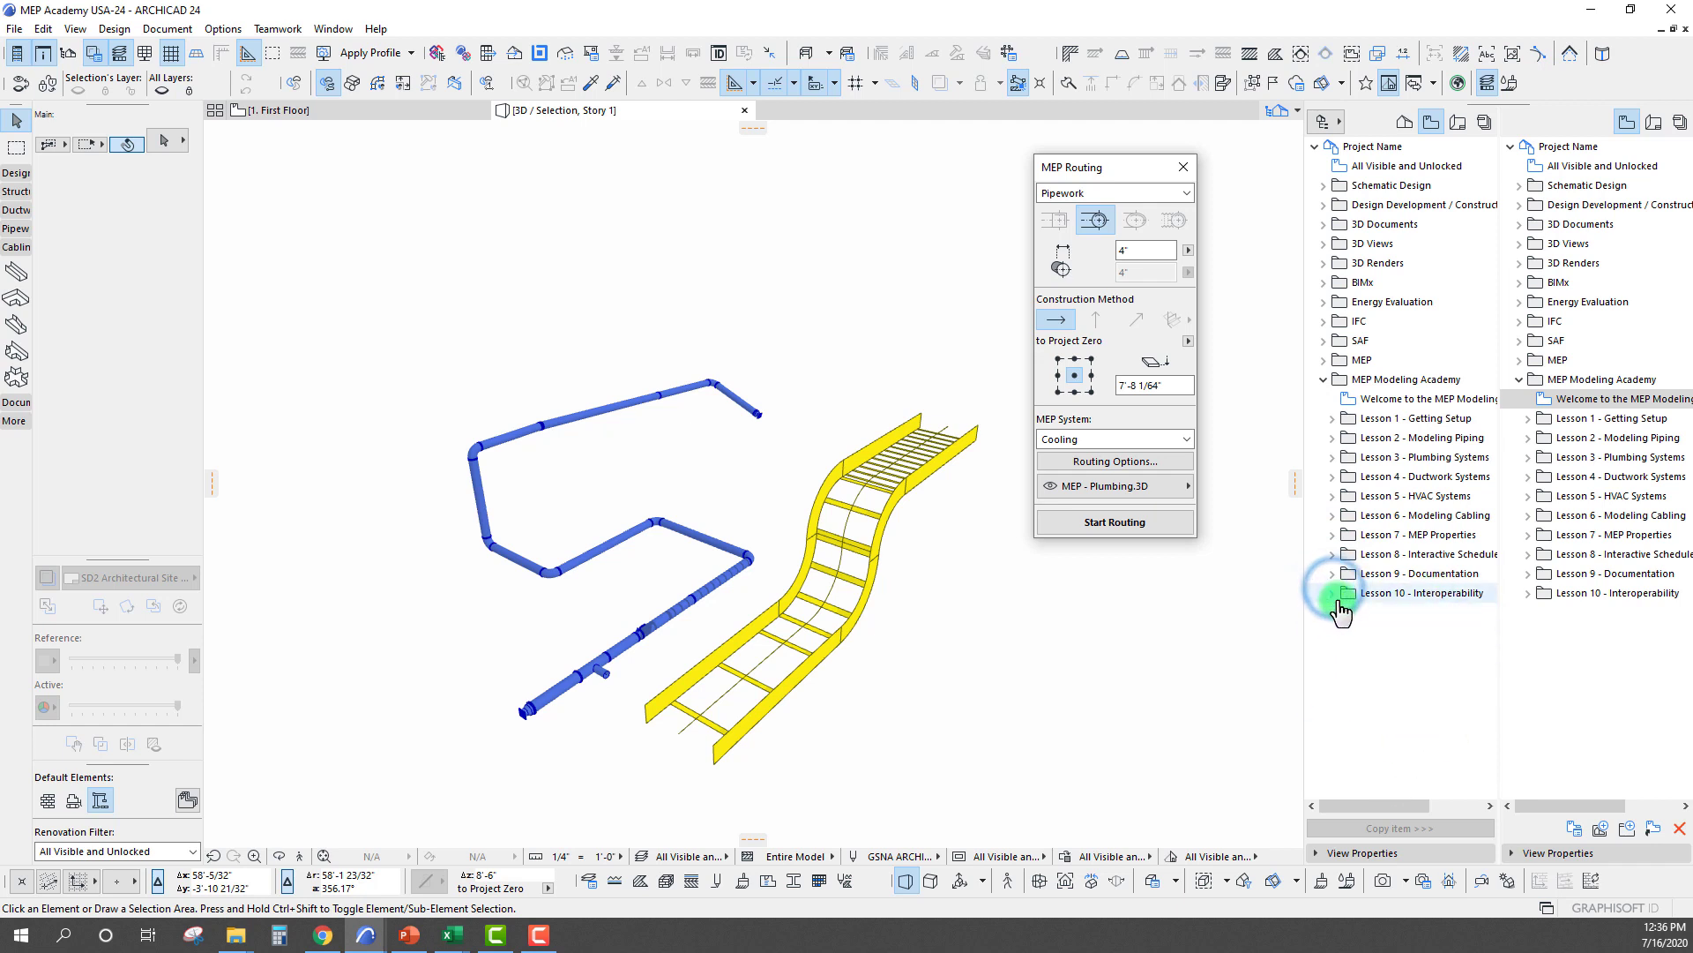
drag(1138, 167, 1162, 235)
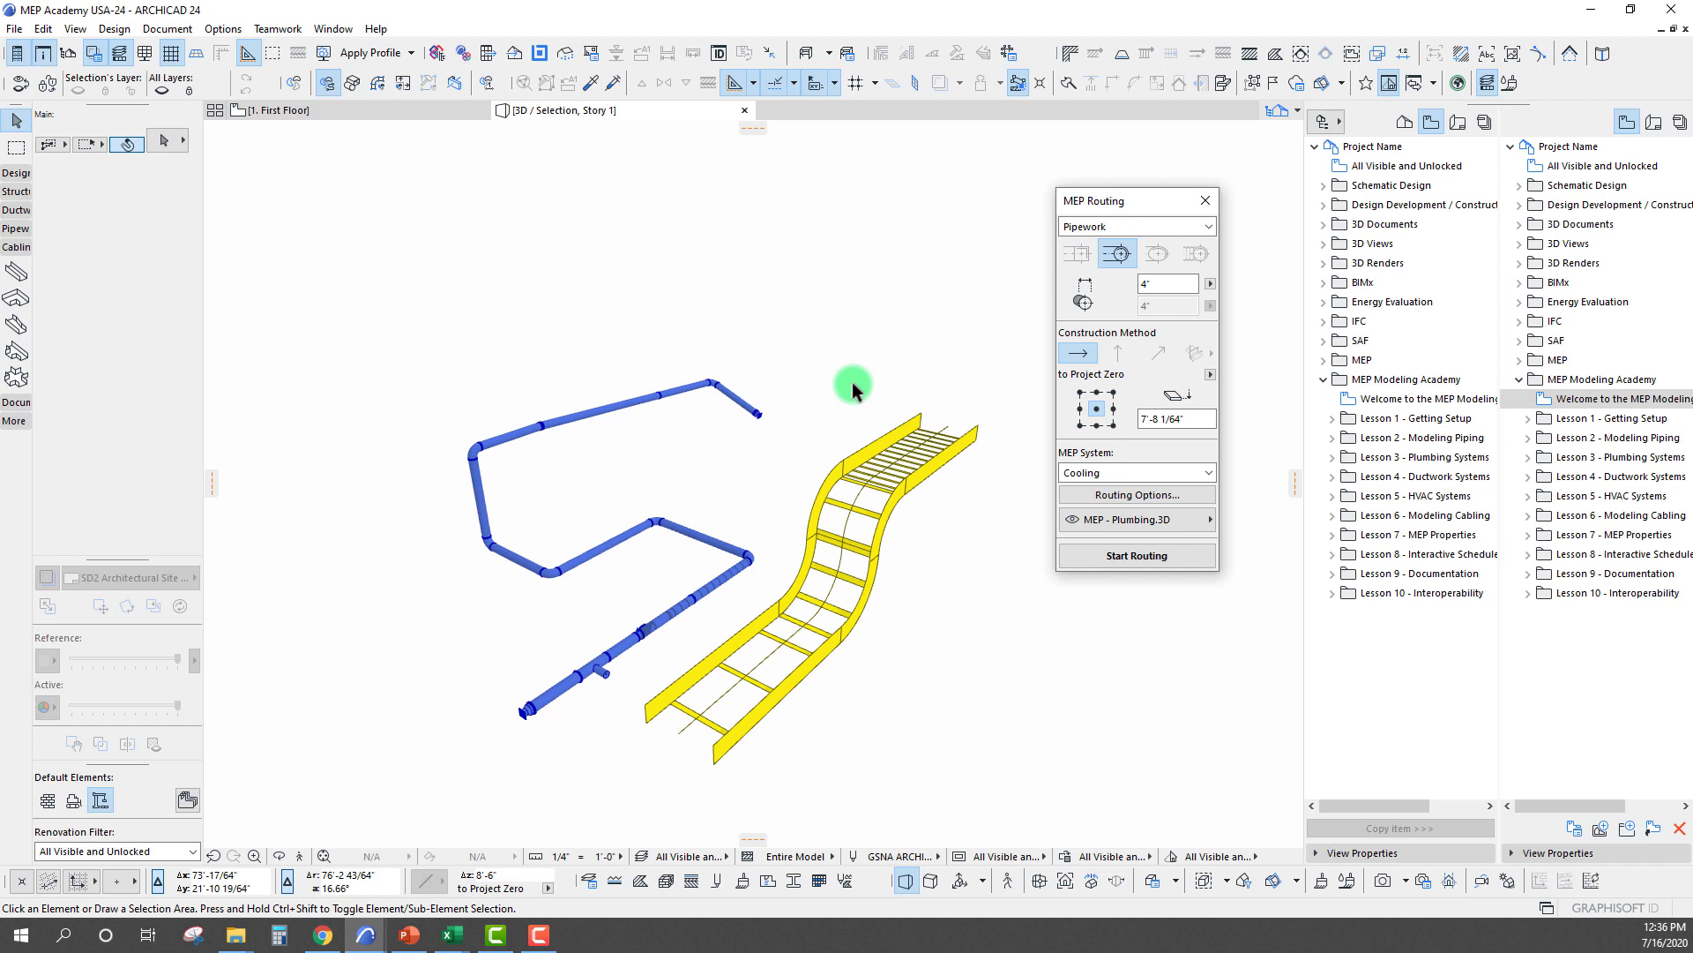
scroll(880, 498, down, 3)
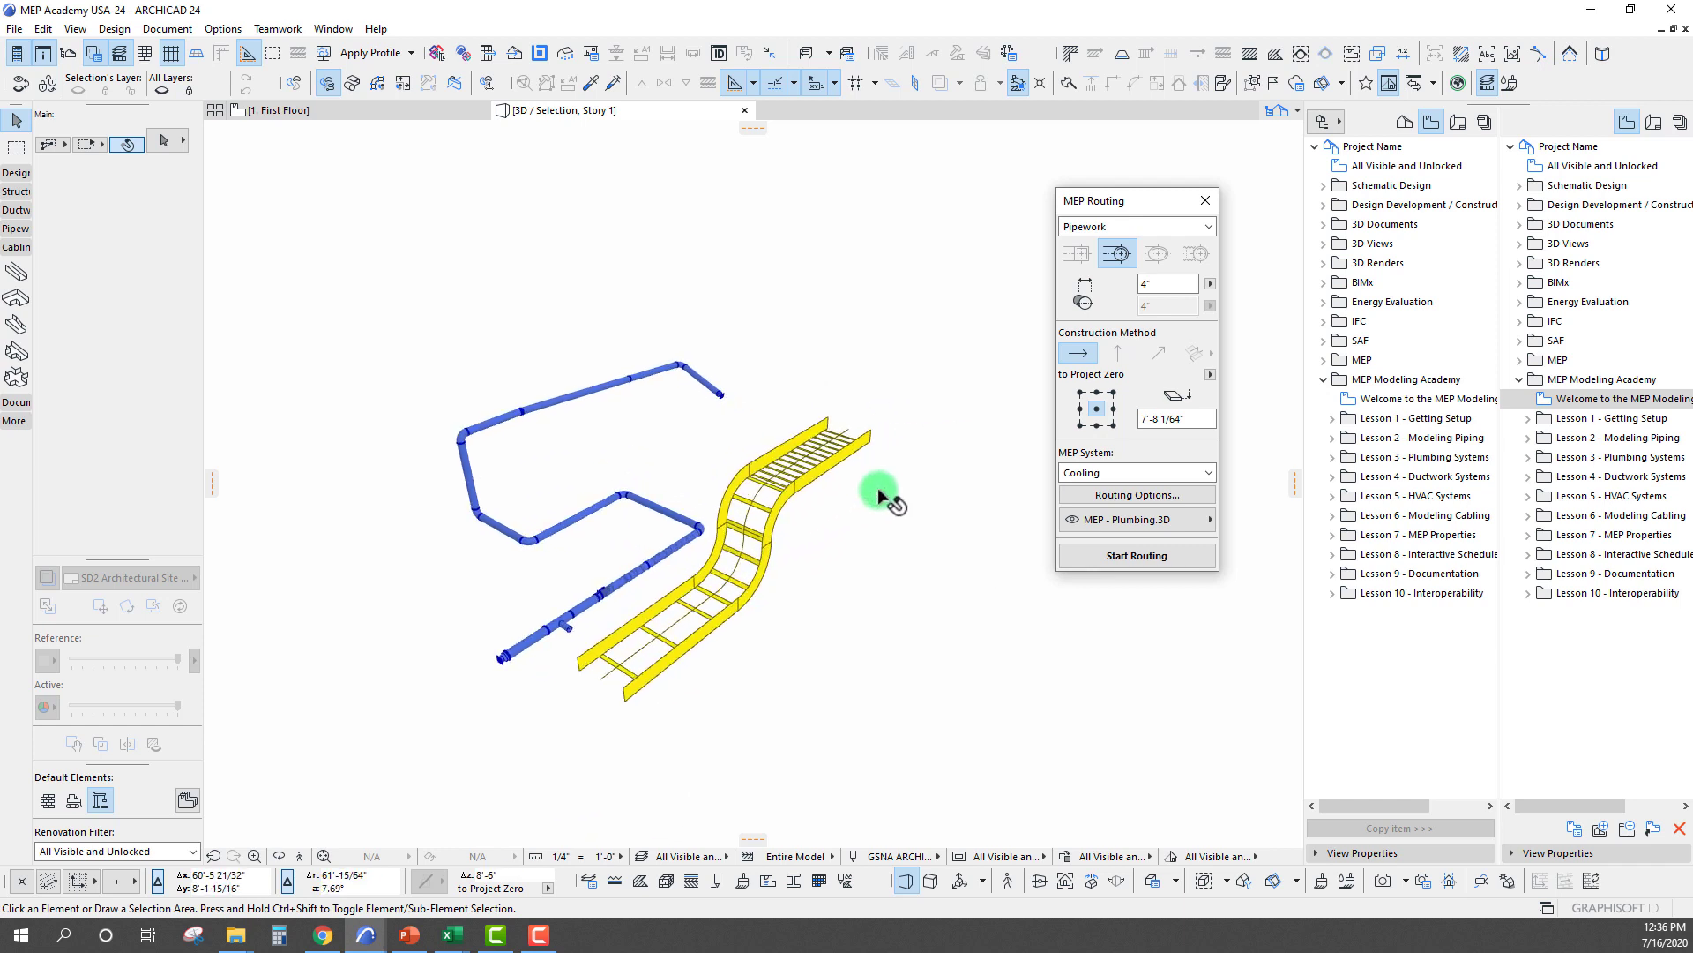
scroll(881, 497, up, 3)
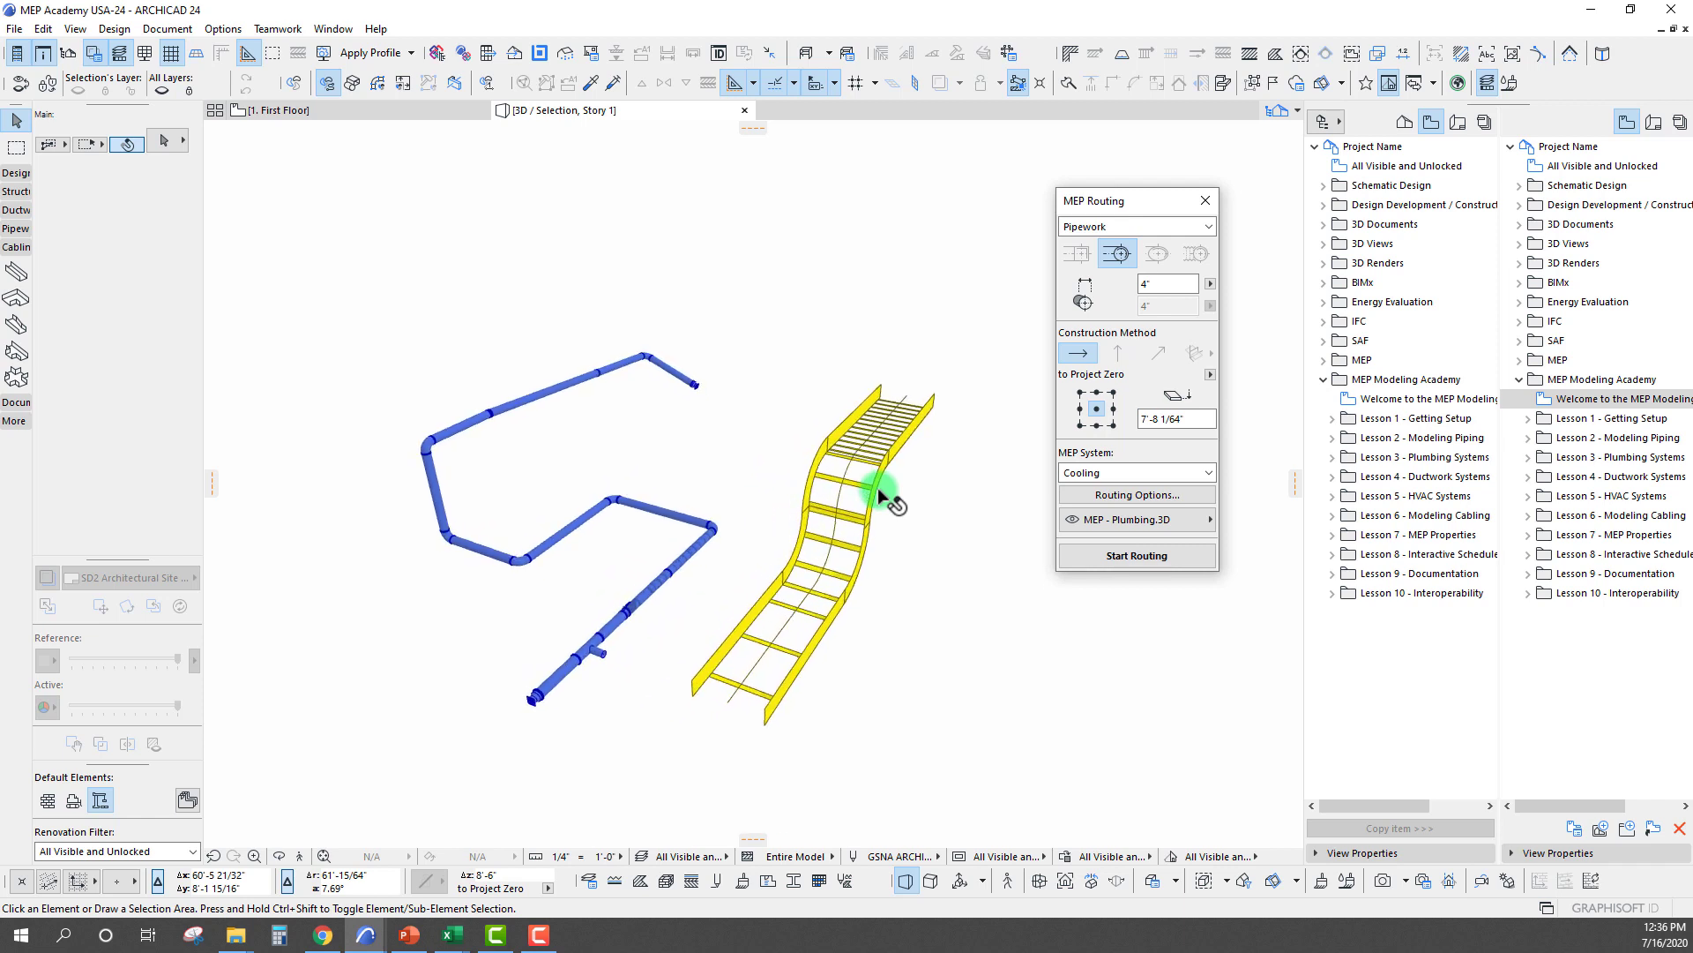